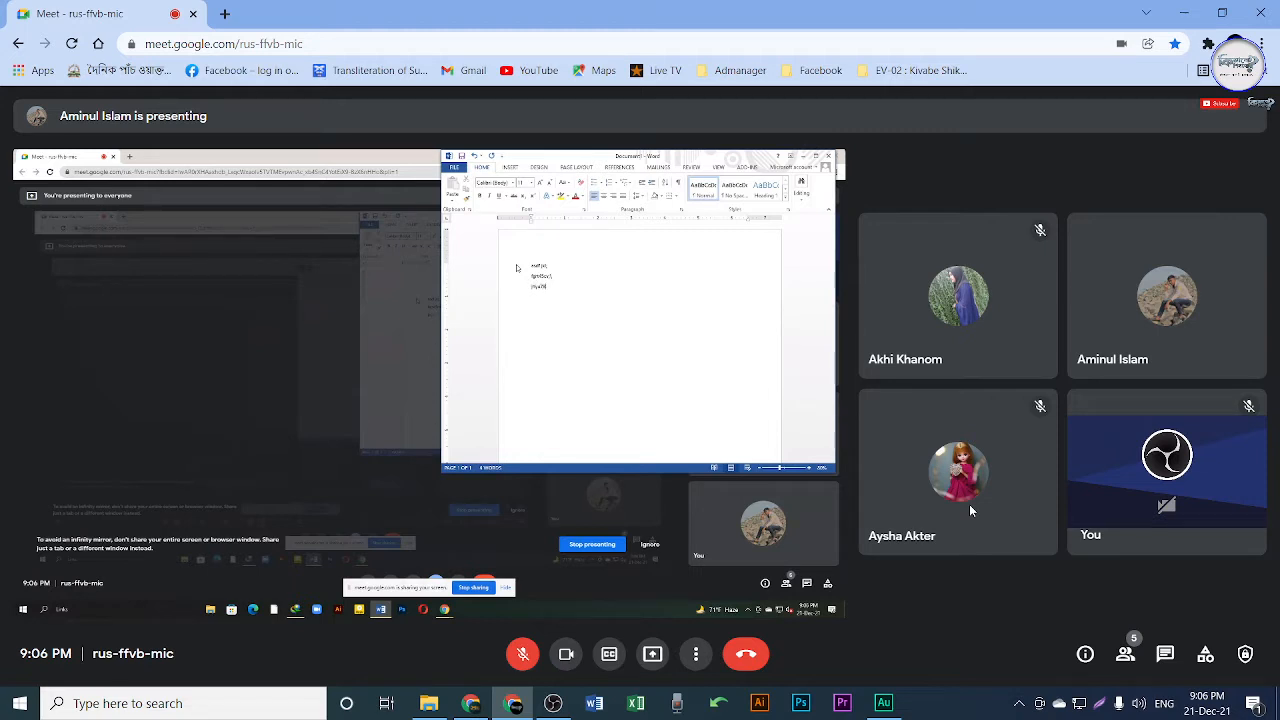
Unmute the microphone in the Google Meet call.
click(514, 655)
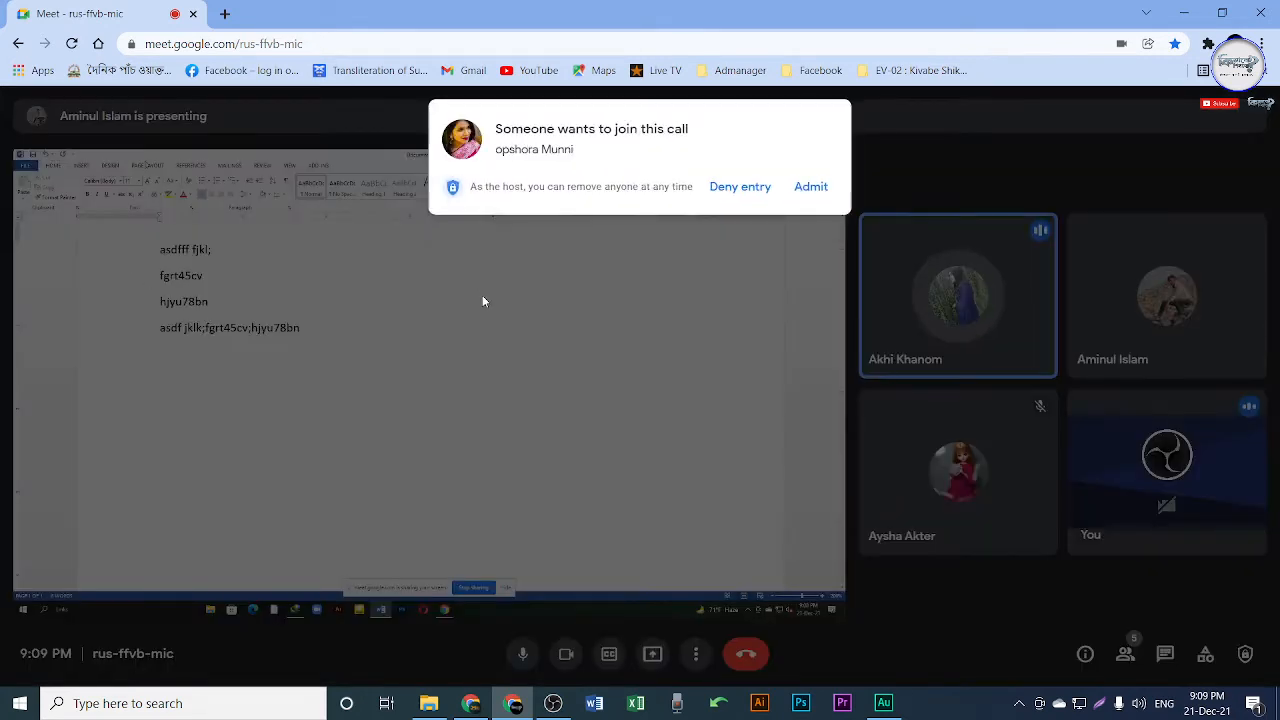
Admit the waiting participant into the Google Meet call.
click(812, 189)
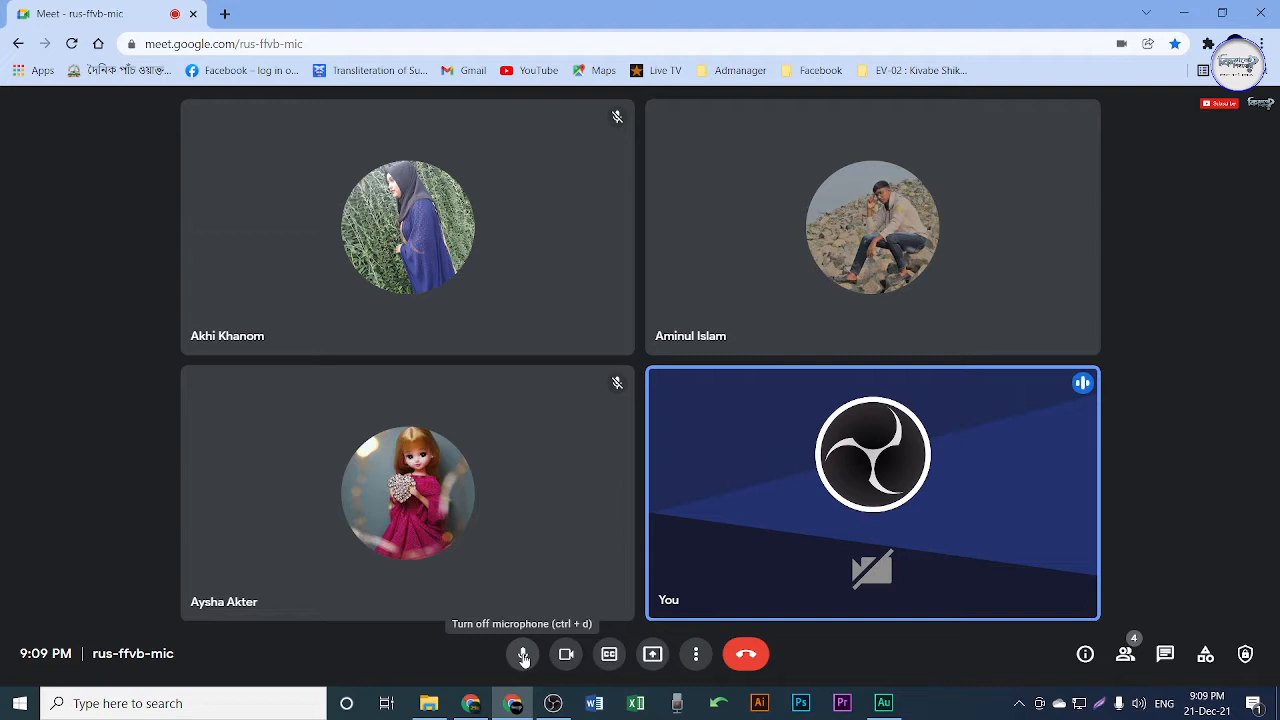
Present your entire screen to the call, hide the sharing bar, and toggle the mic off and on.
click(652, 655)
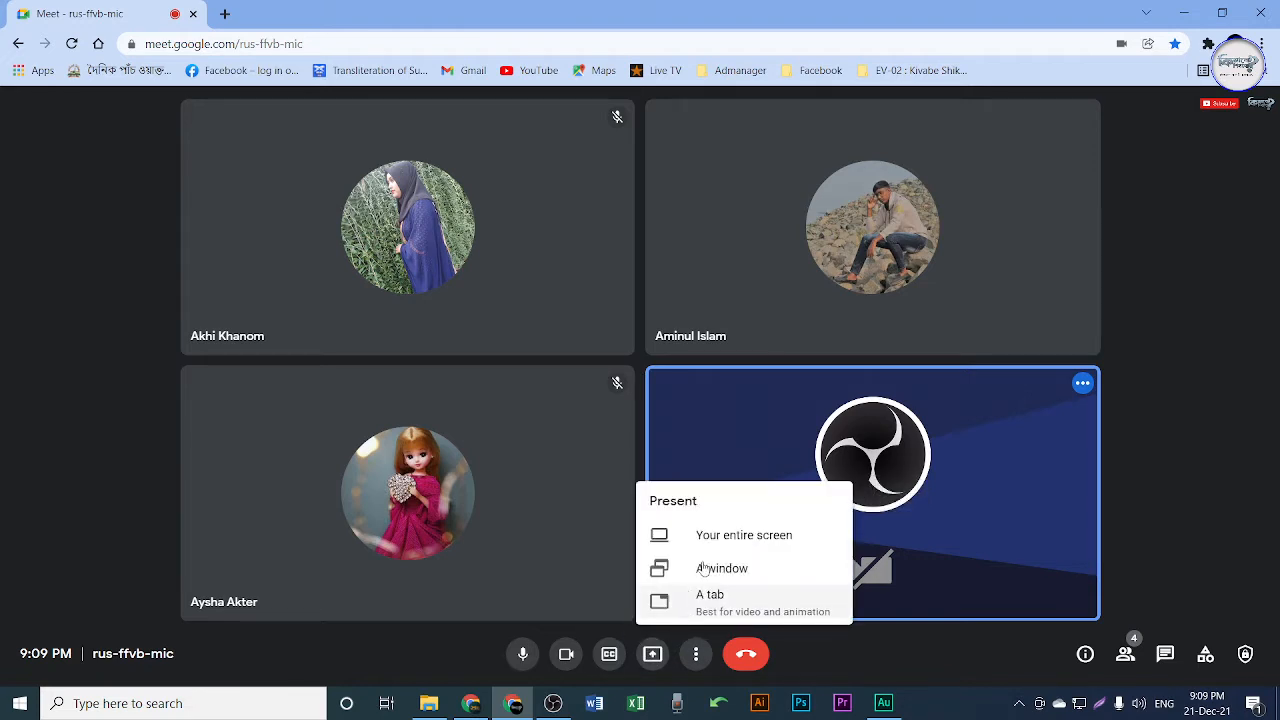
click(713, 530)
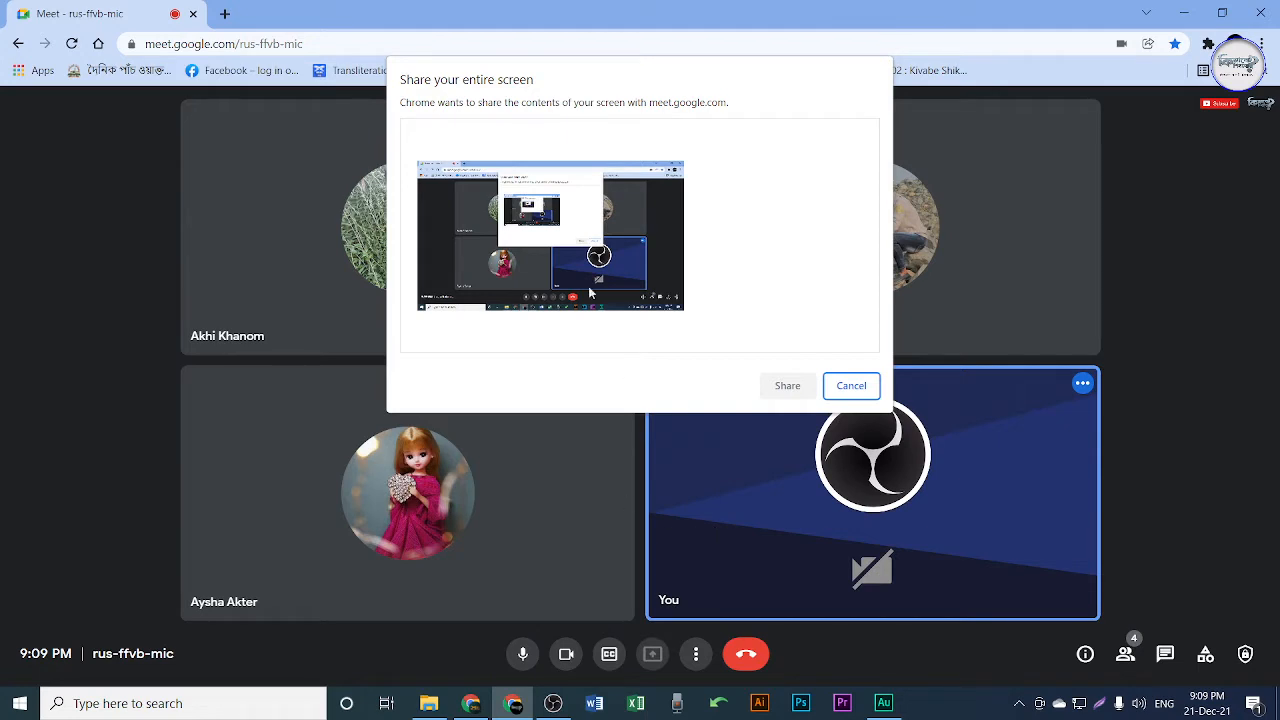
click(806, 390)
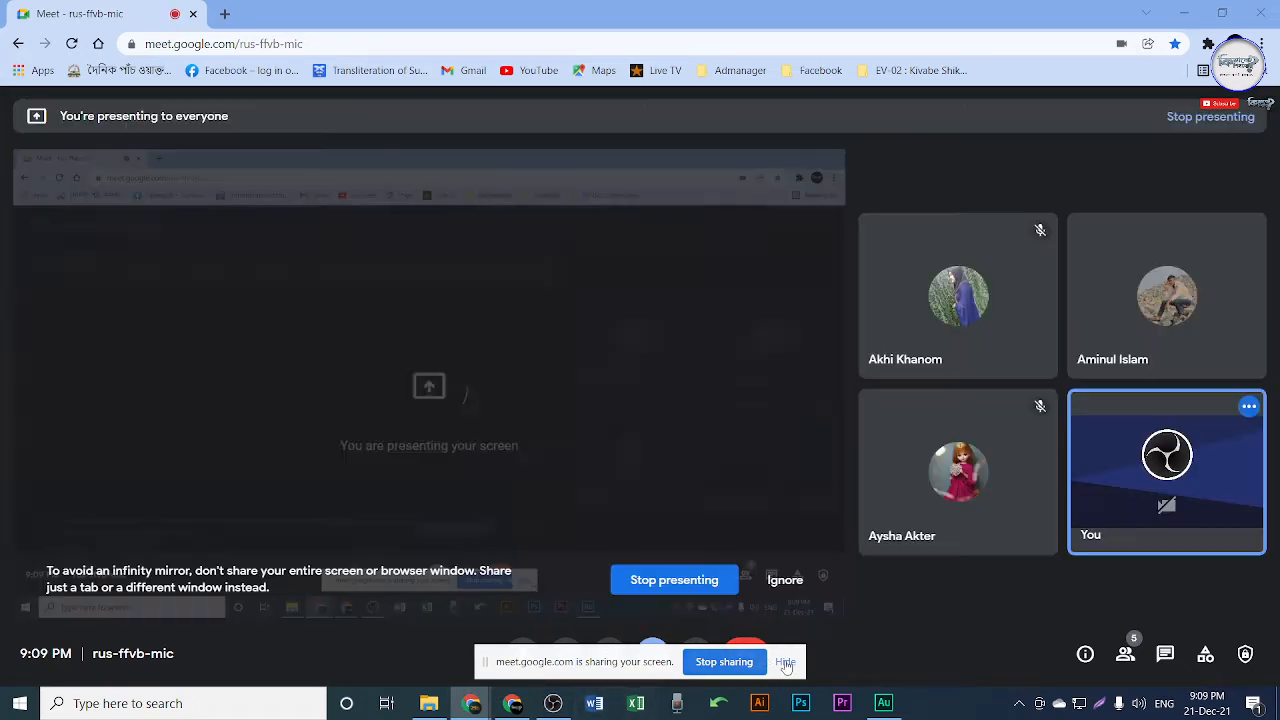
click(785, 662)
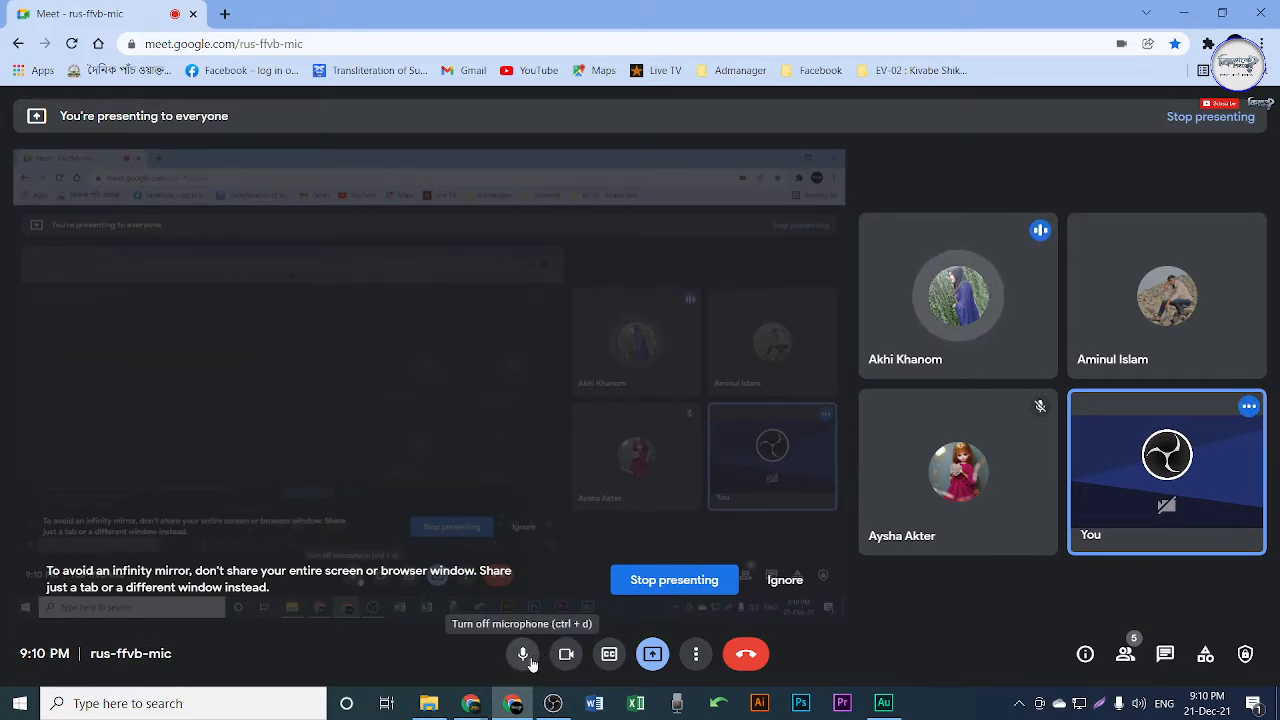
click(531, 663)
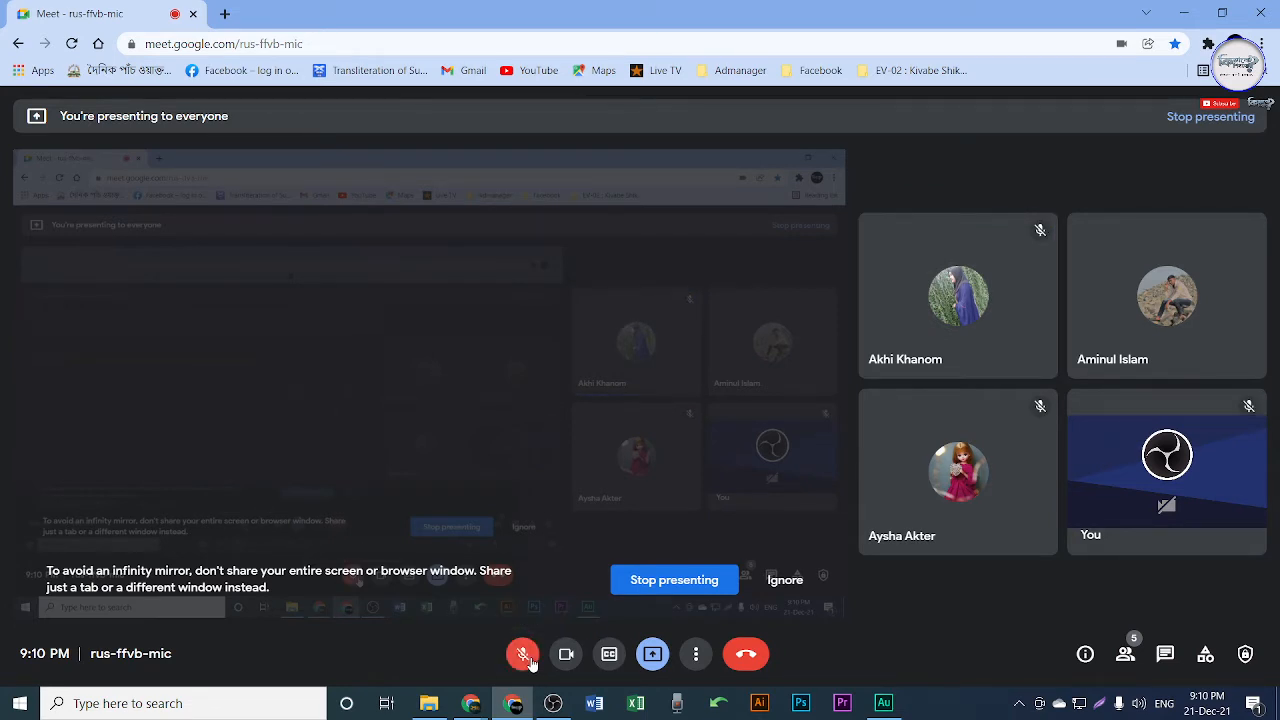
click(528, 660)
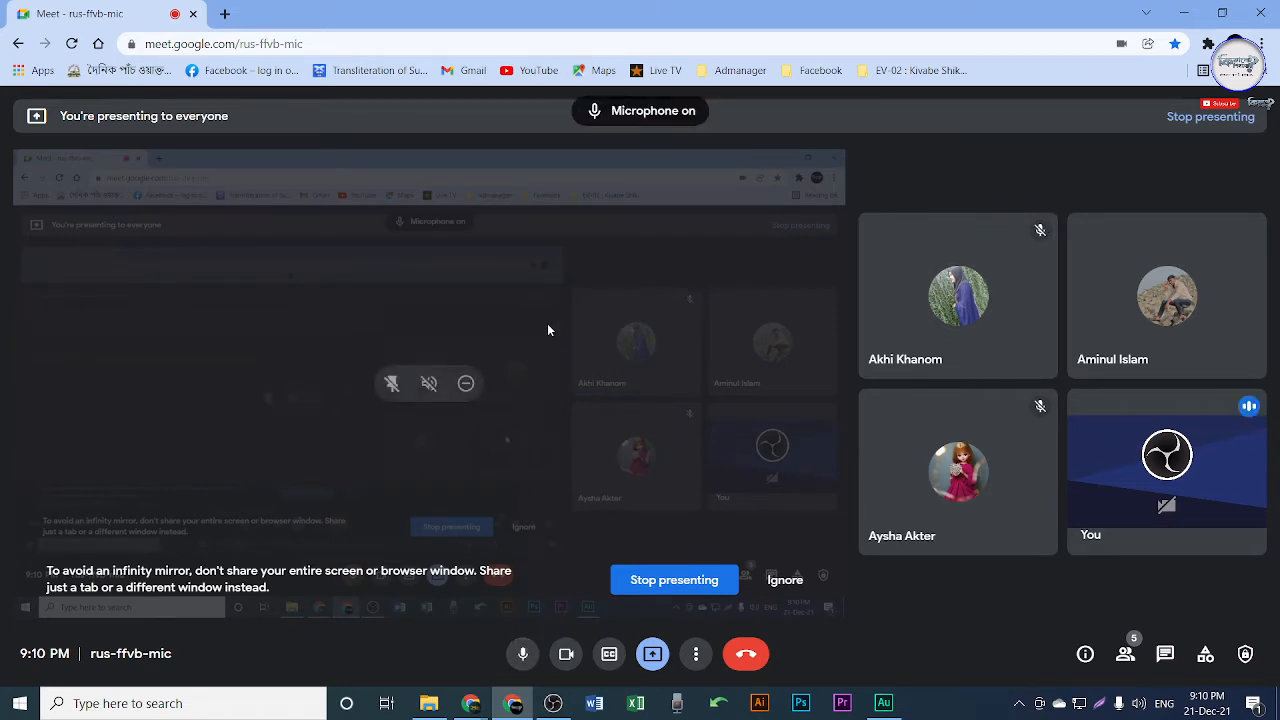
Minimize the browser, close the Download folder window and refresh the desktop.
click(1187, 10)
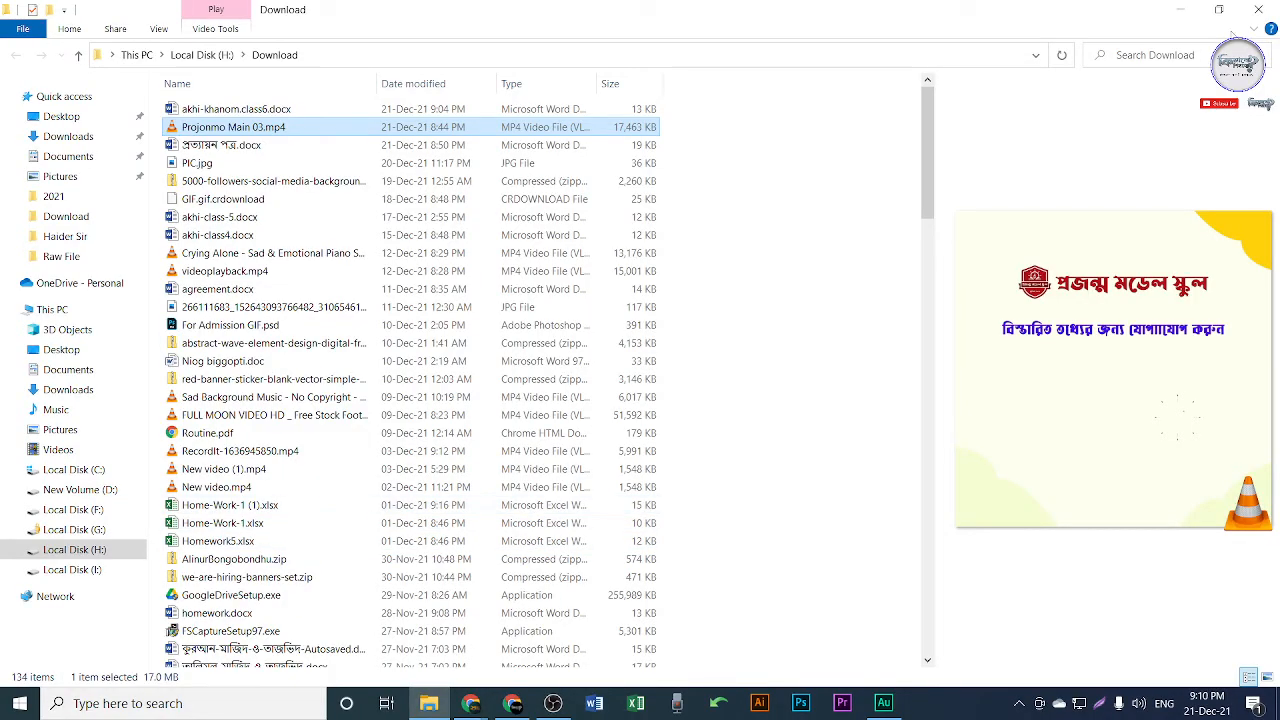
click(1271, 8)
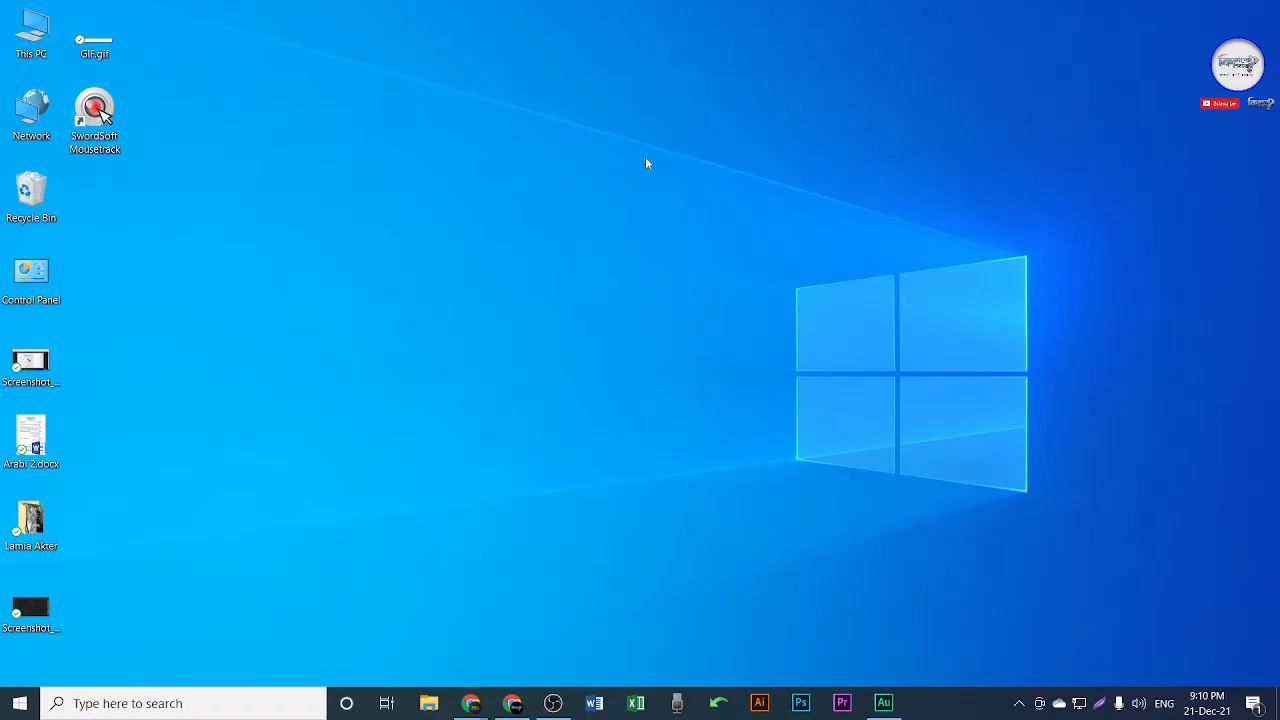
right_click(644, 152)
click(724, 203)
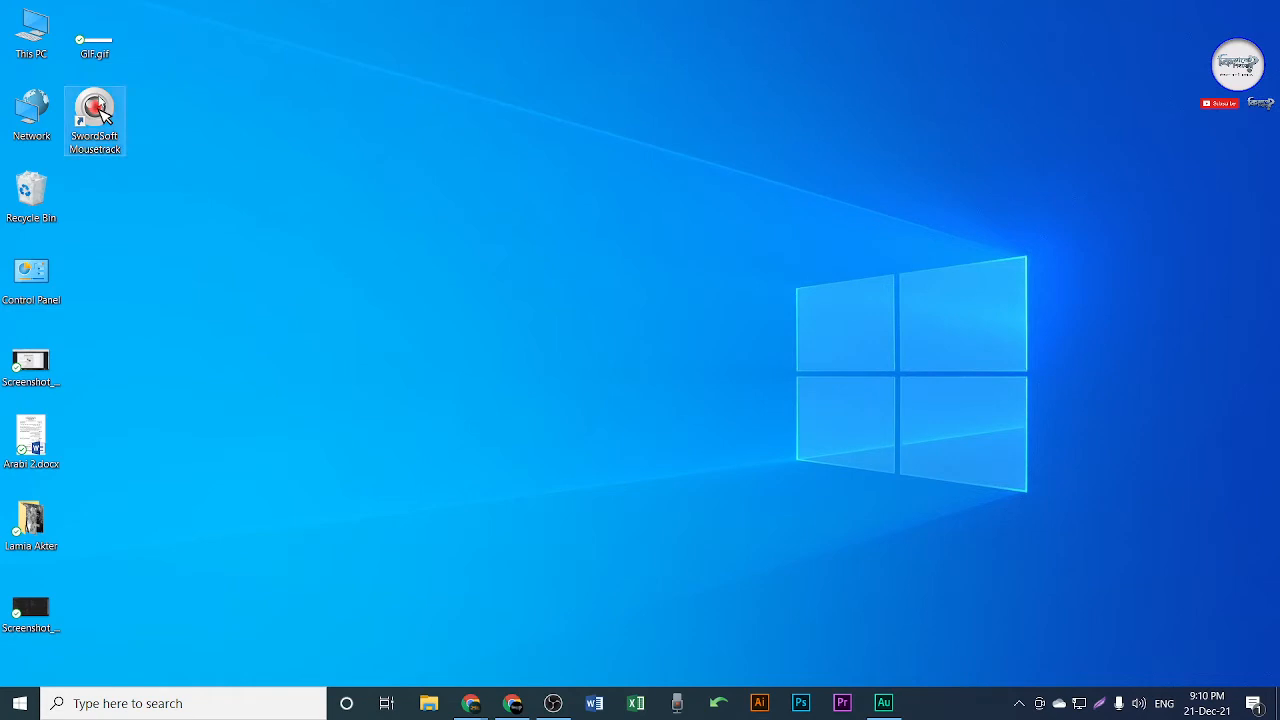
Shrink Mousetrack's keystroke display text from 48 pt to about 28 pt, then launch Word.
double_click(95, 115)
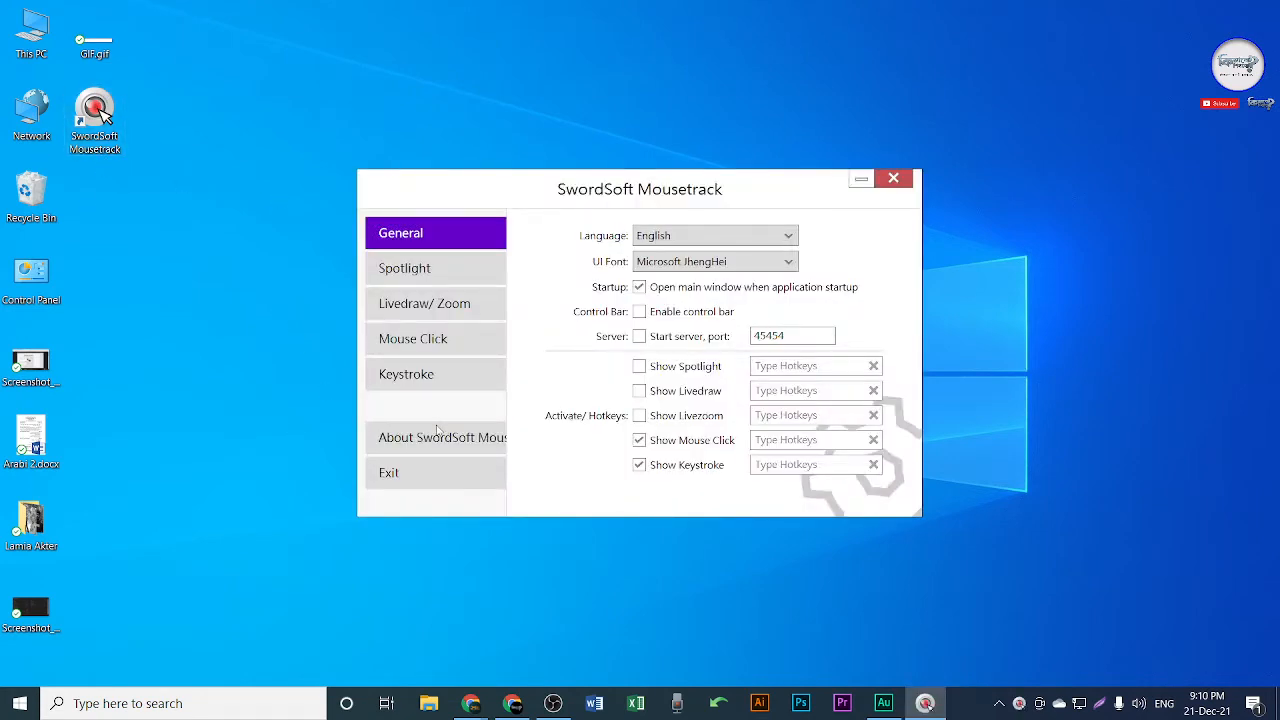
click(420, 378)
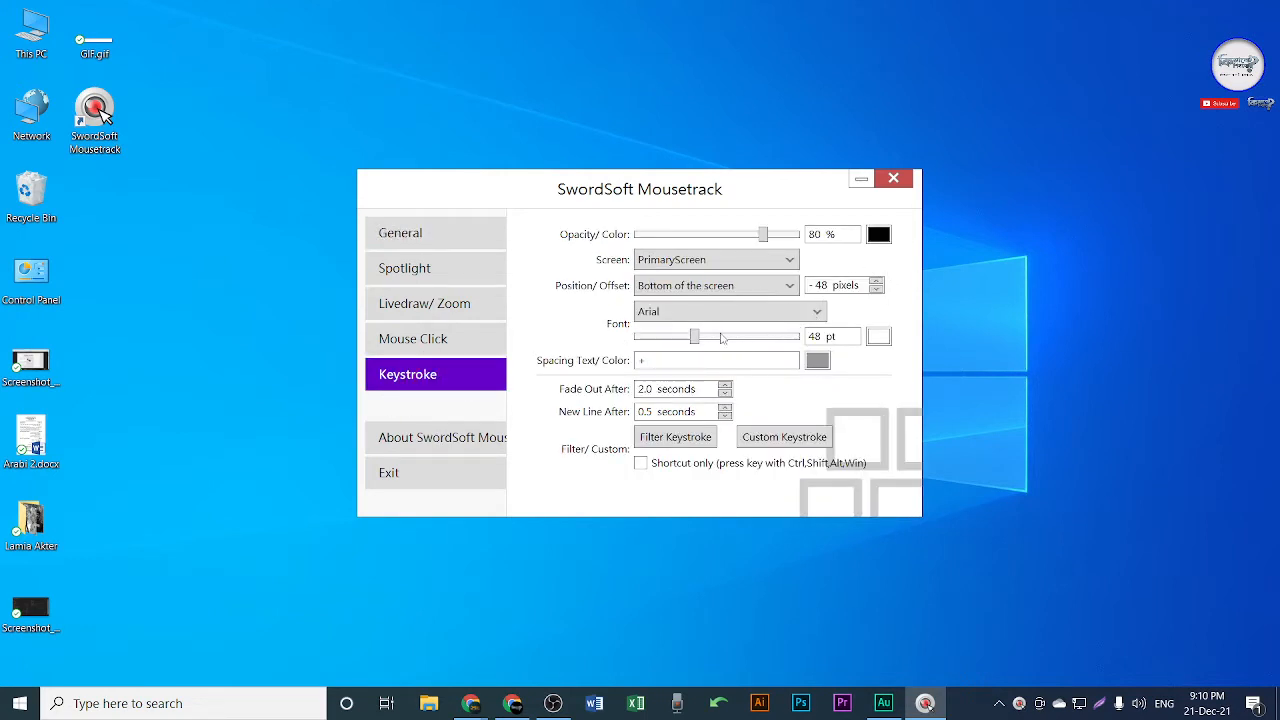
drag(694, 336, 667, 341)
click(860, 179)
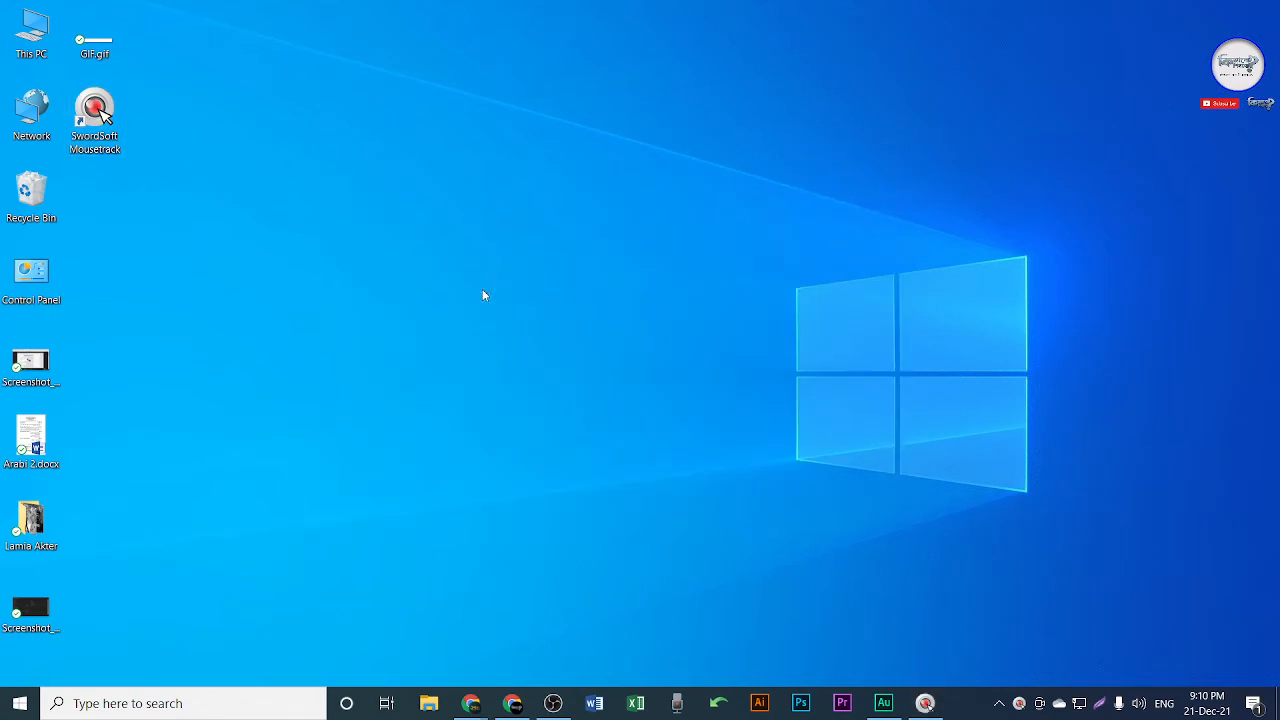
click(594, 690)
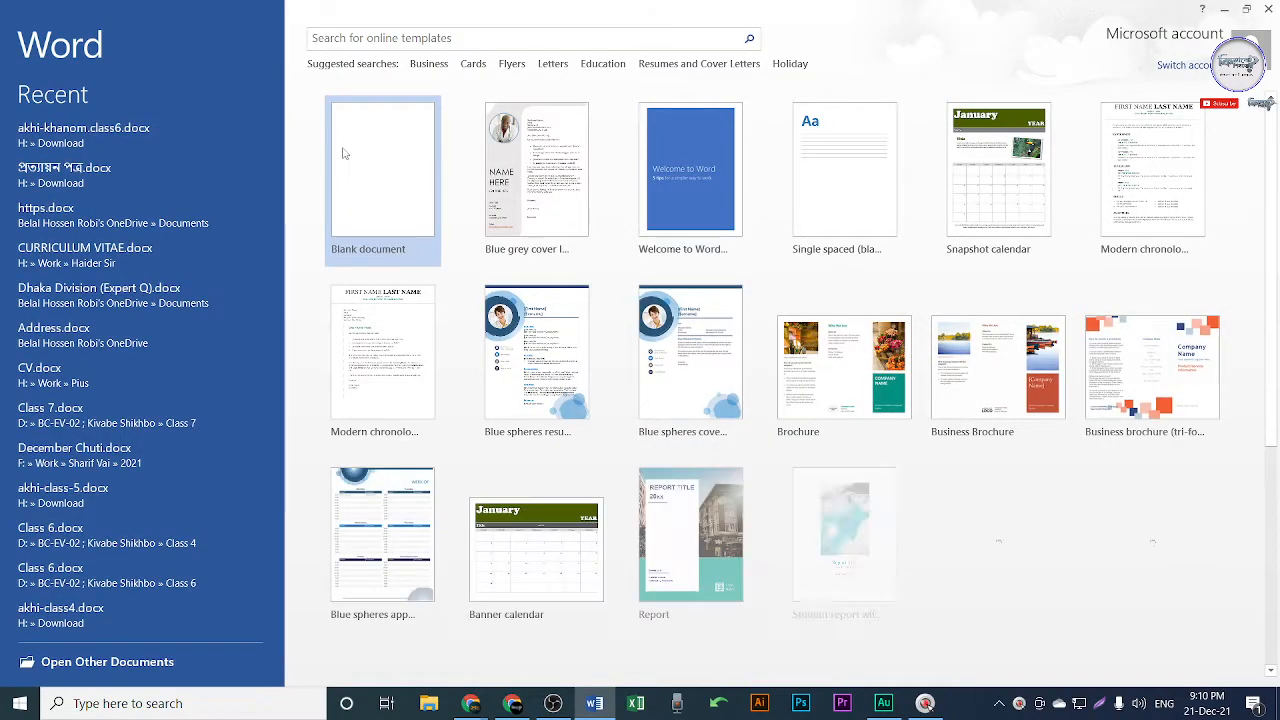
Create a blank document and browse the save location to D:\BC-FV-02 ; Kivabe Shikhbo.
click(350, 148)
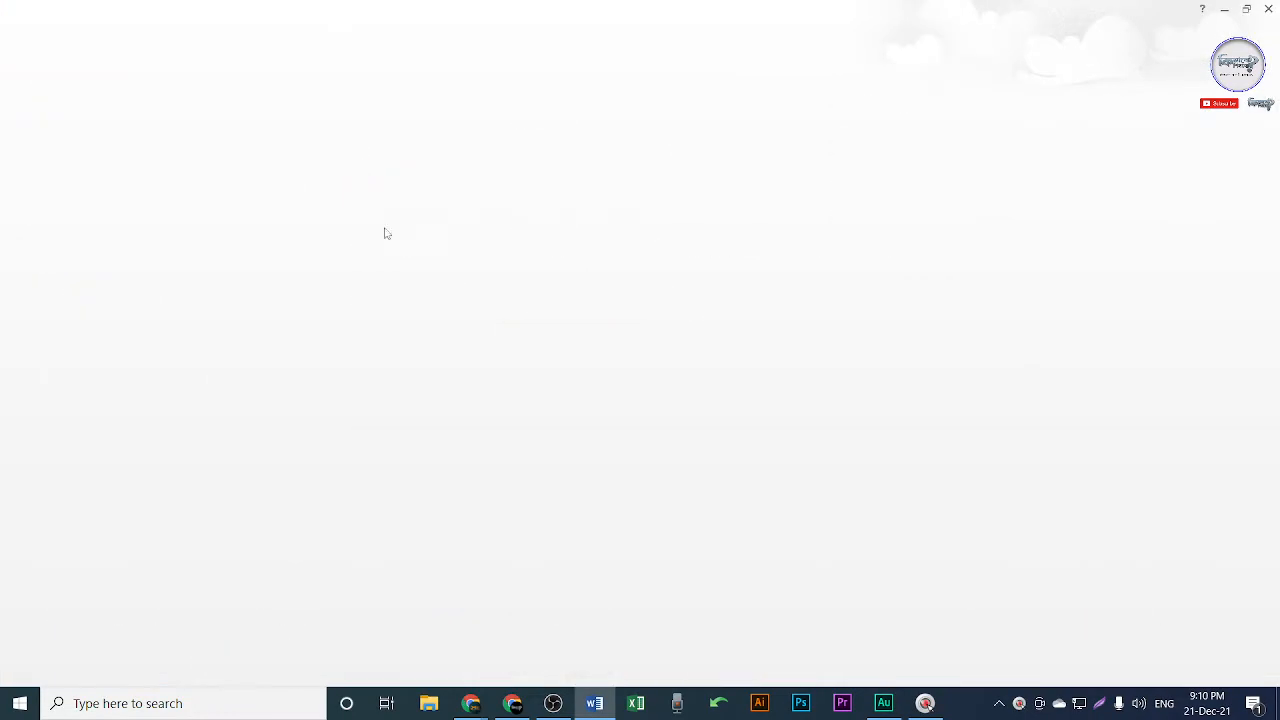
key(ctrl+s)
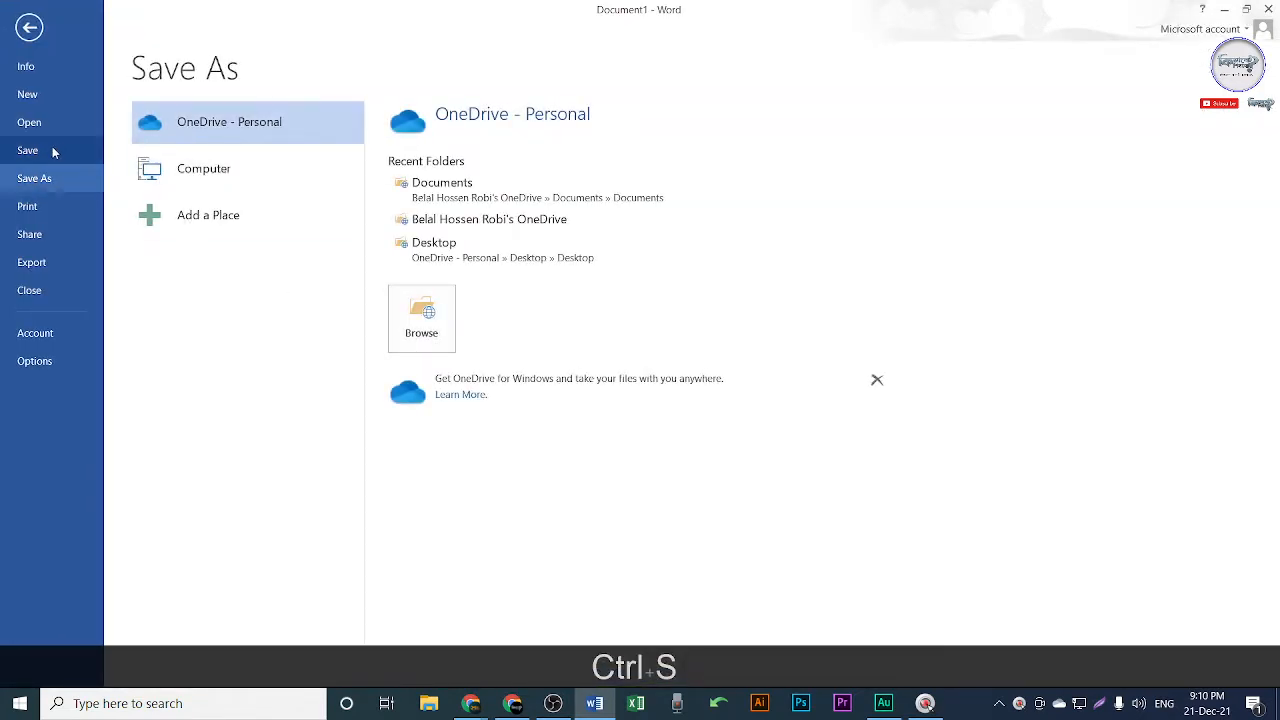
click(270, 186)
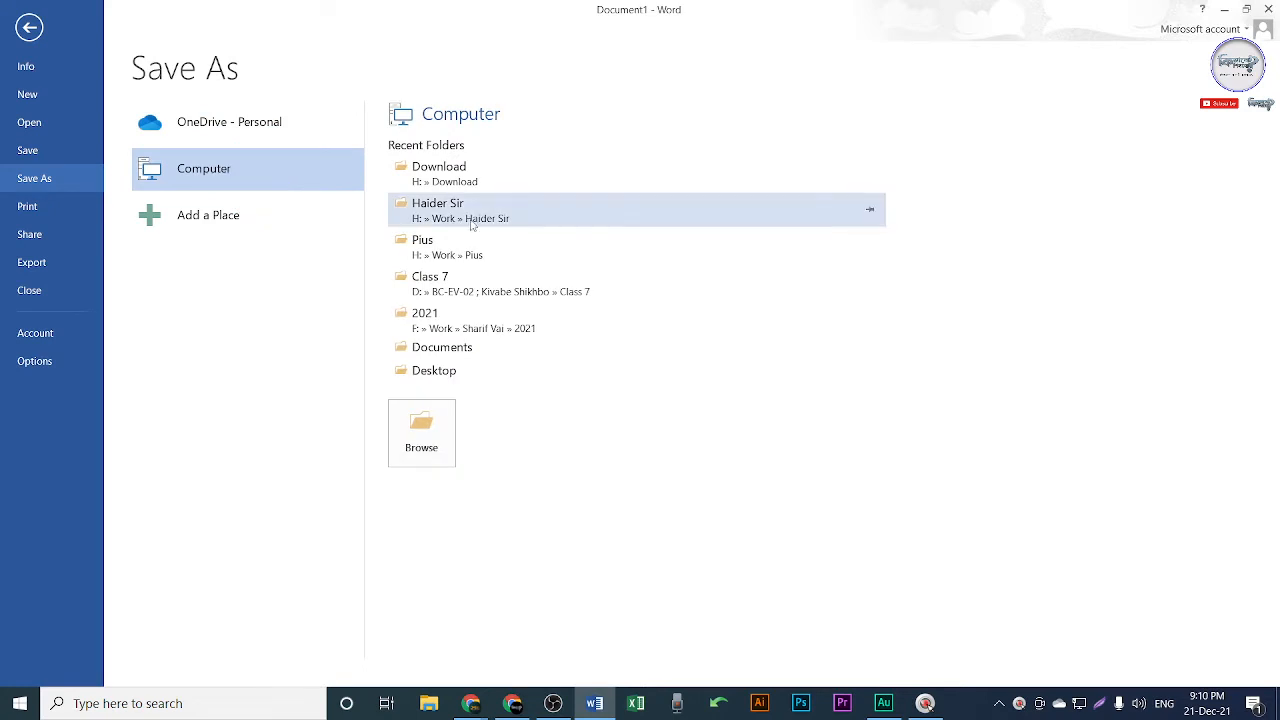
click(463, 287)
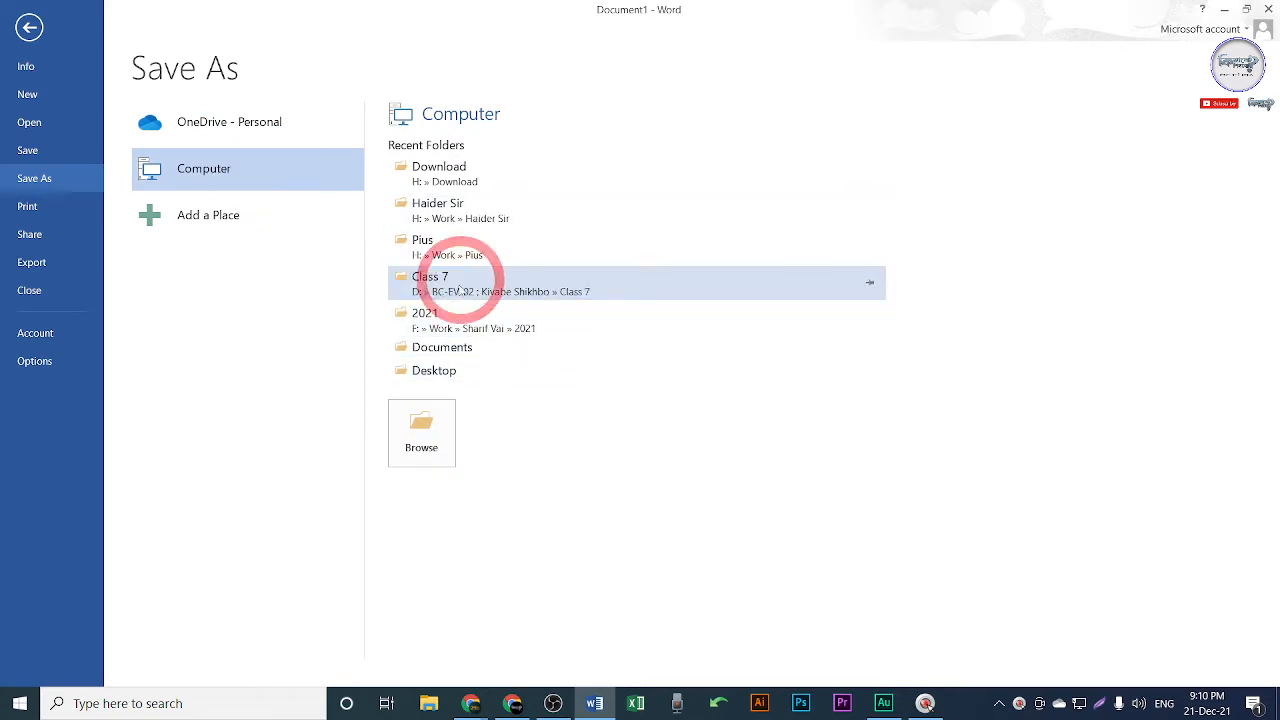
click(85, 44)
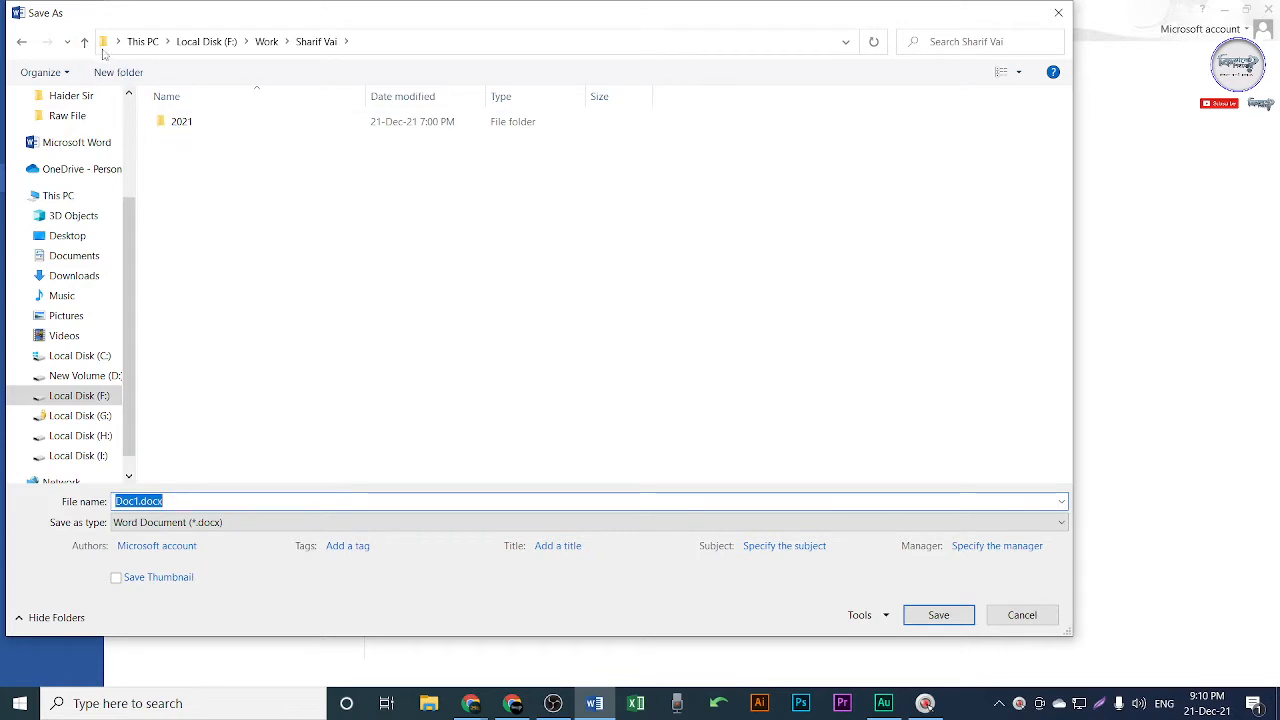
click(205, 42)
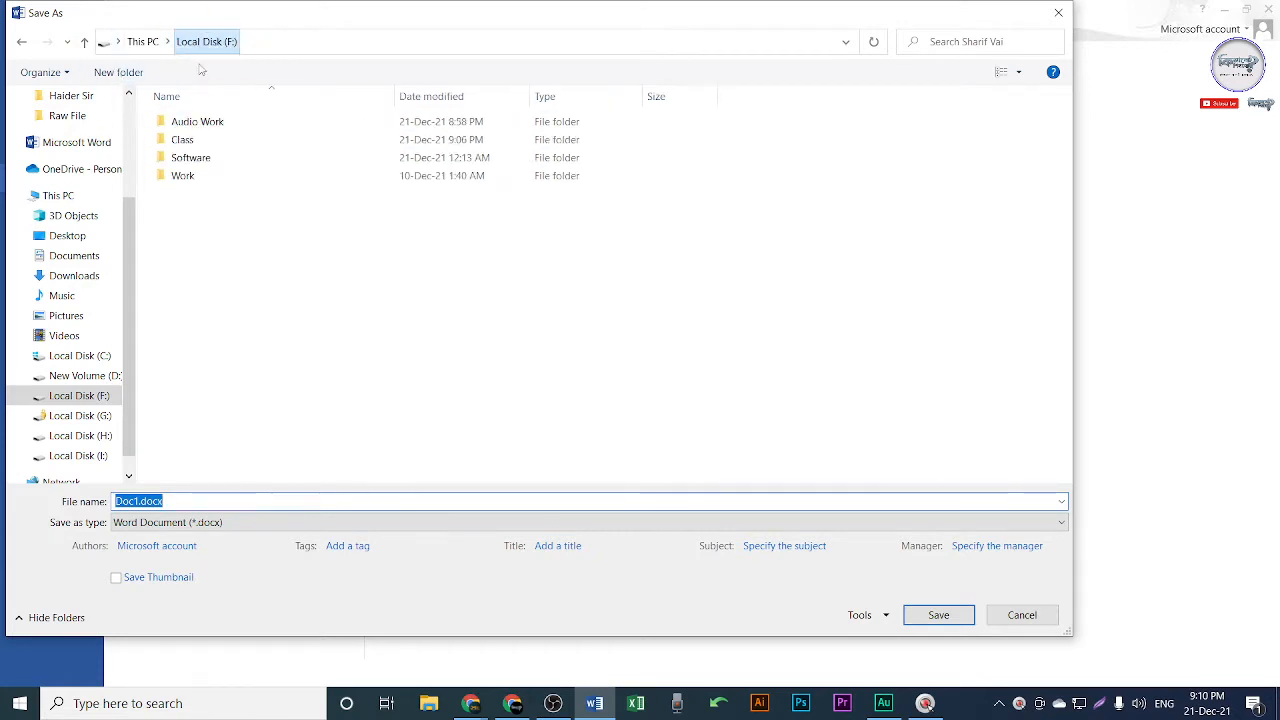
double_click(190, 140)
click(85, 375)
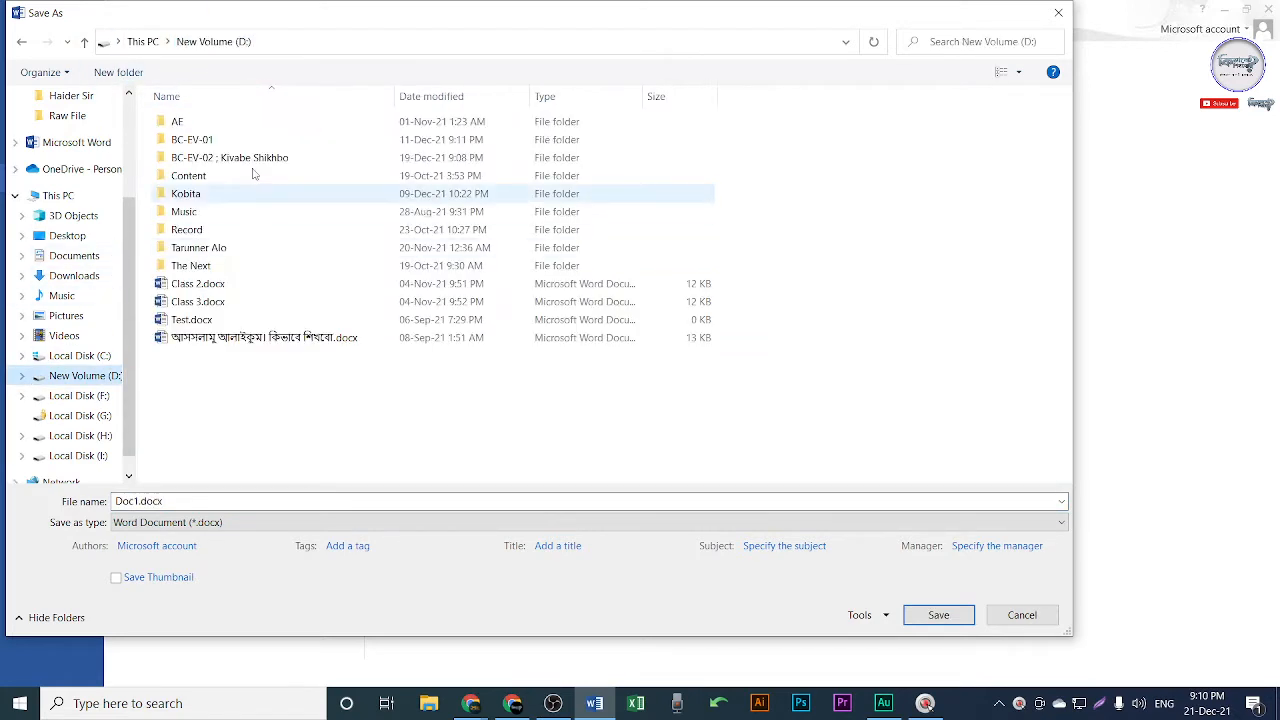
double_click(225, 158)
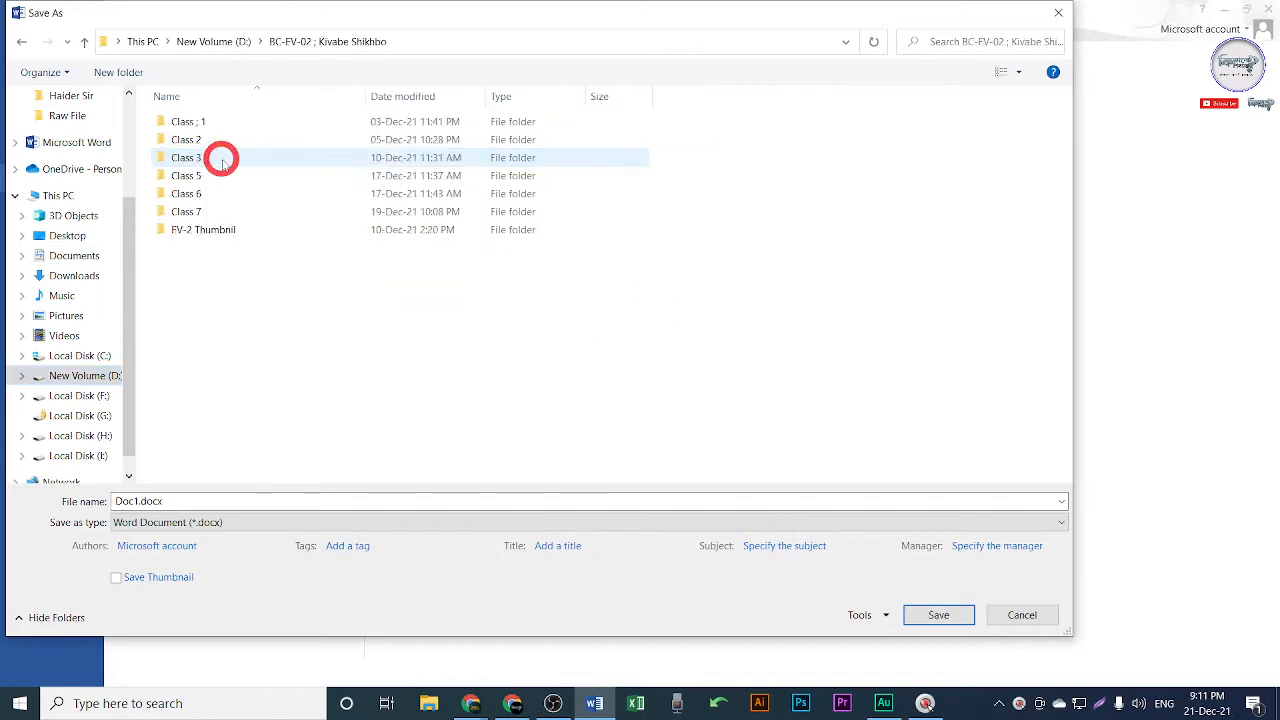
Make a new 'Class 8' folder there and save the document inside it as Class 8.
right_click(238, 281)
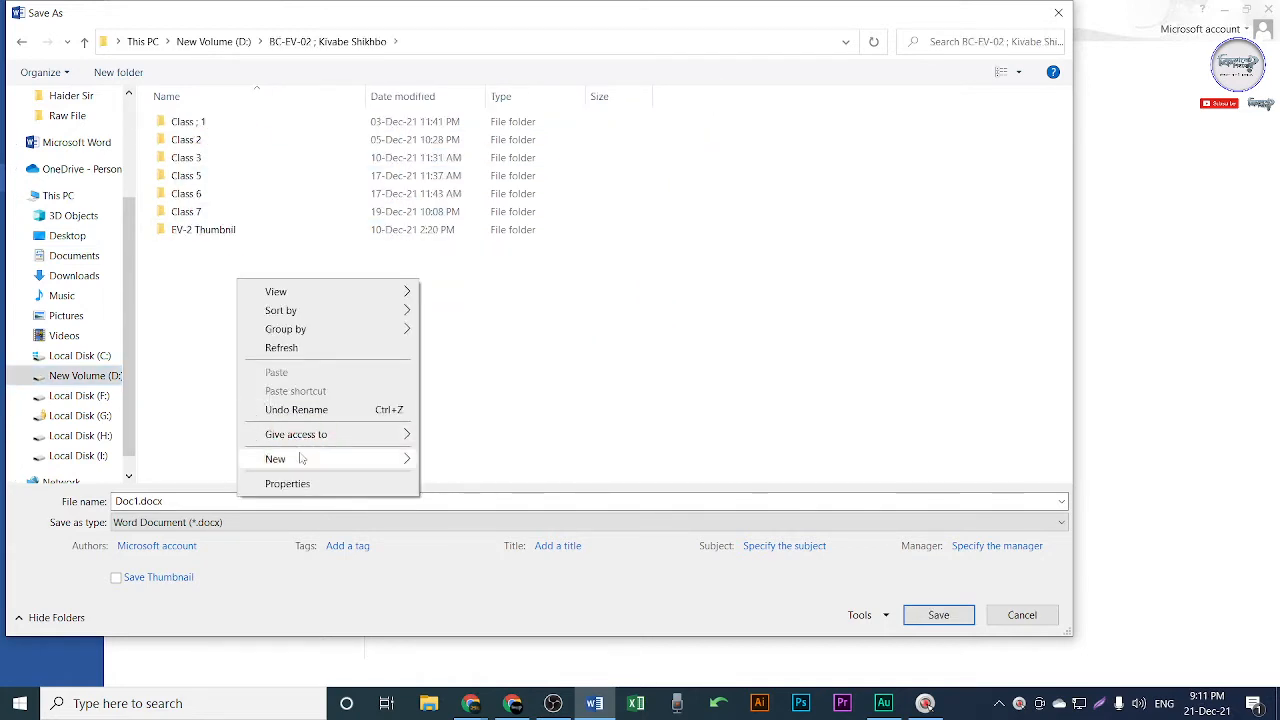
mouse_move(301, 458)
click(466, 458)
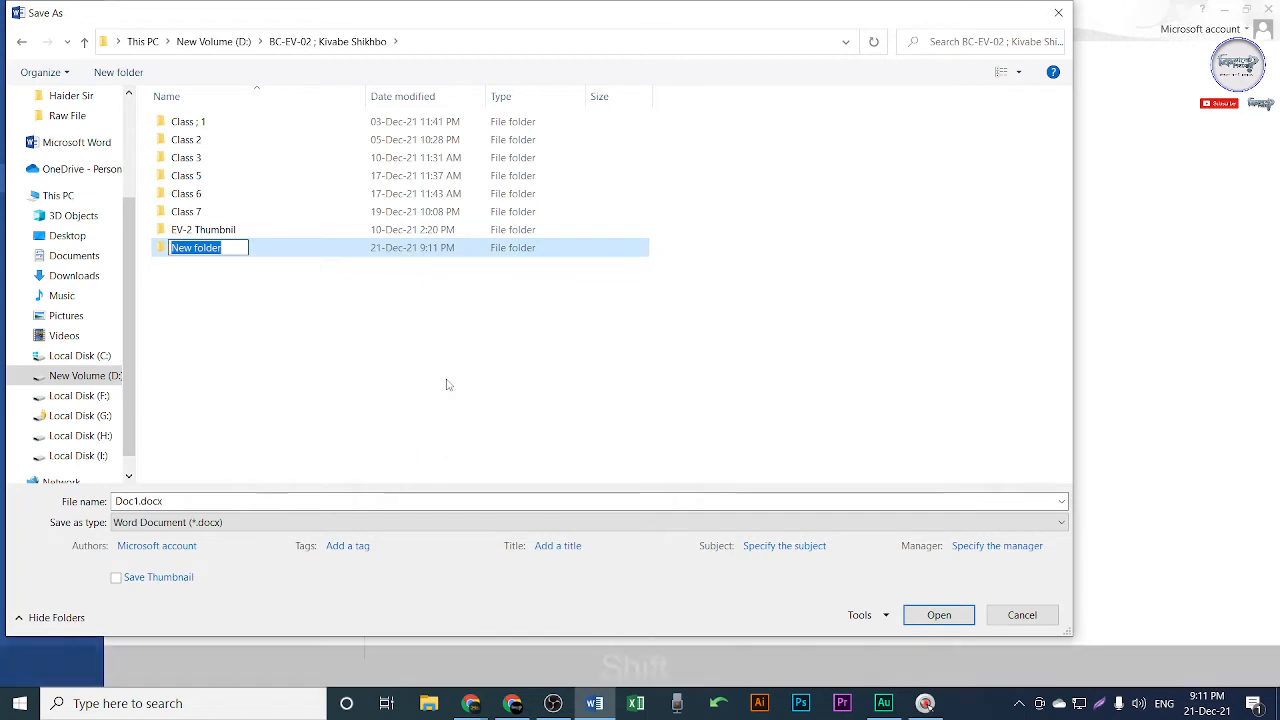
text(Class 8)
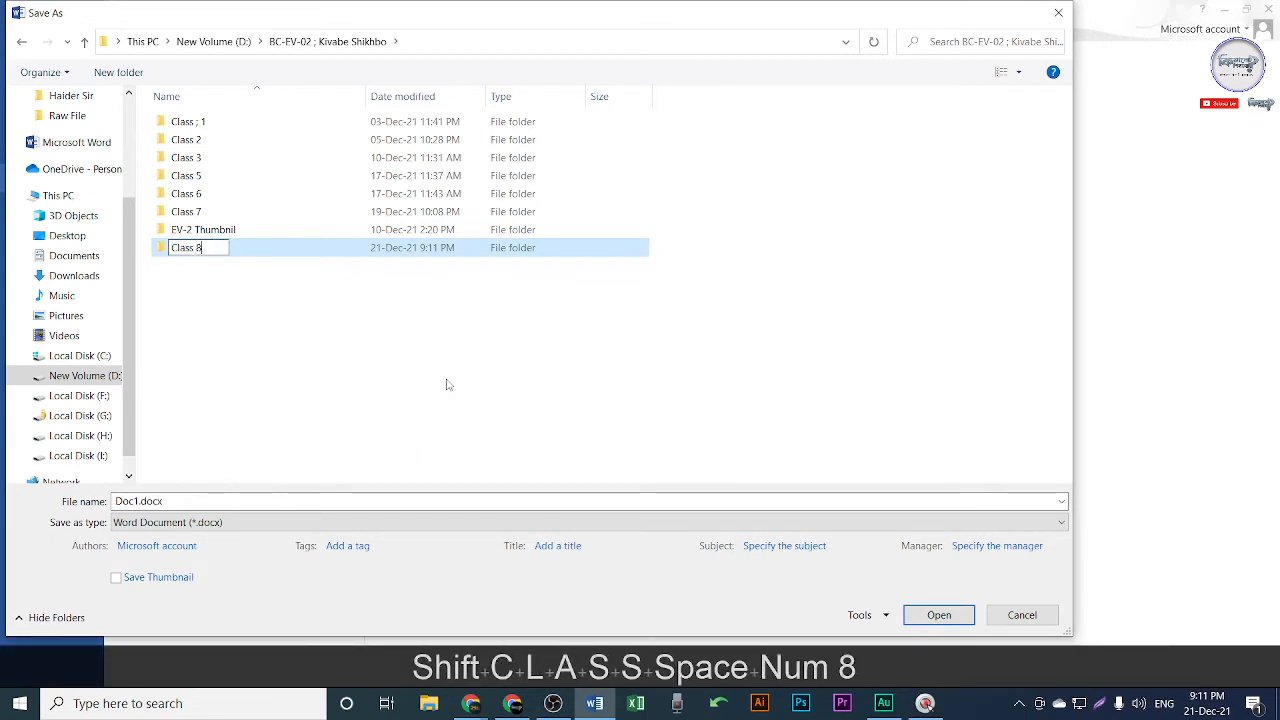
key(Return)
key(Return)
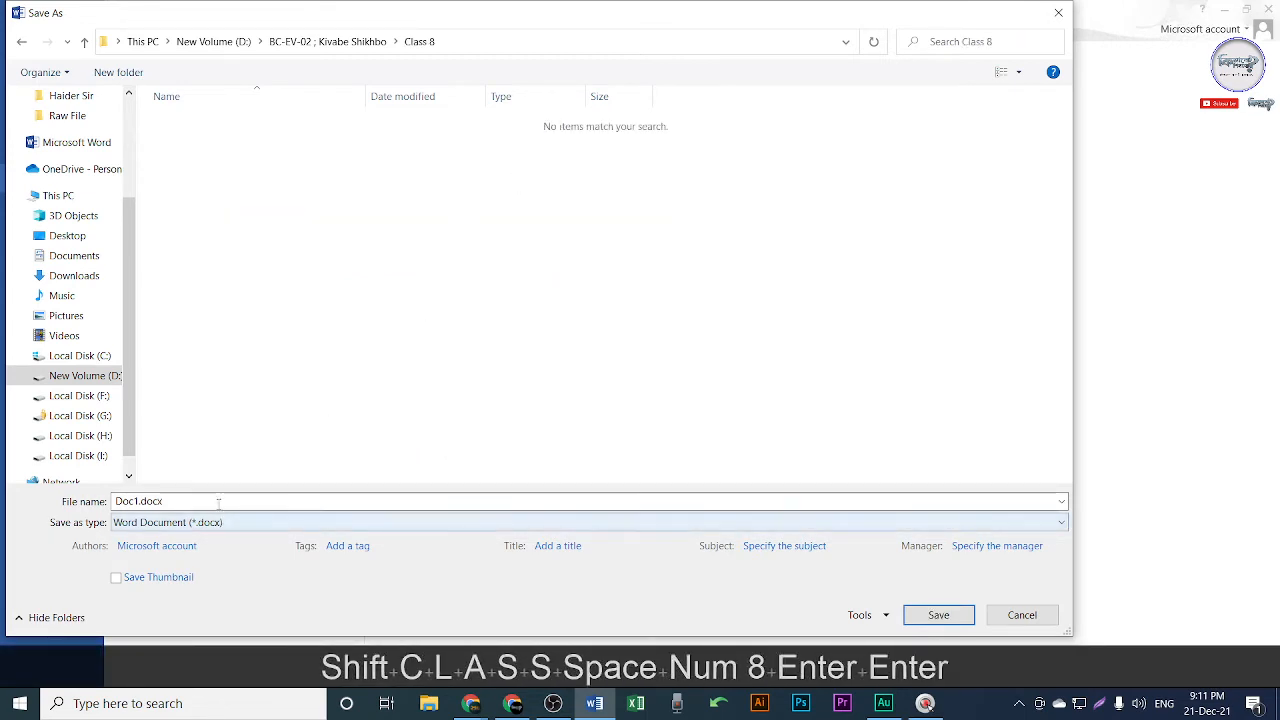
click(335, 501)
text(Class 8)
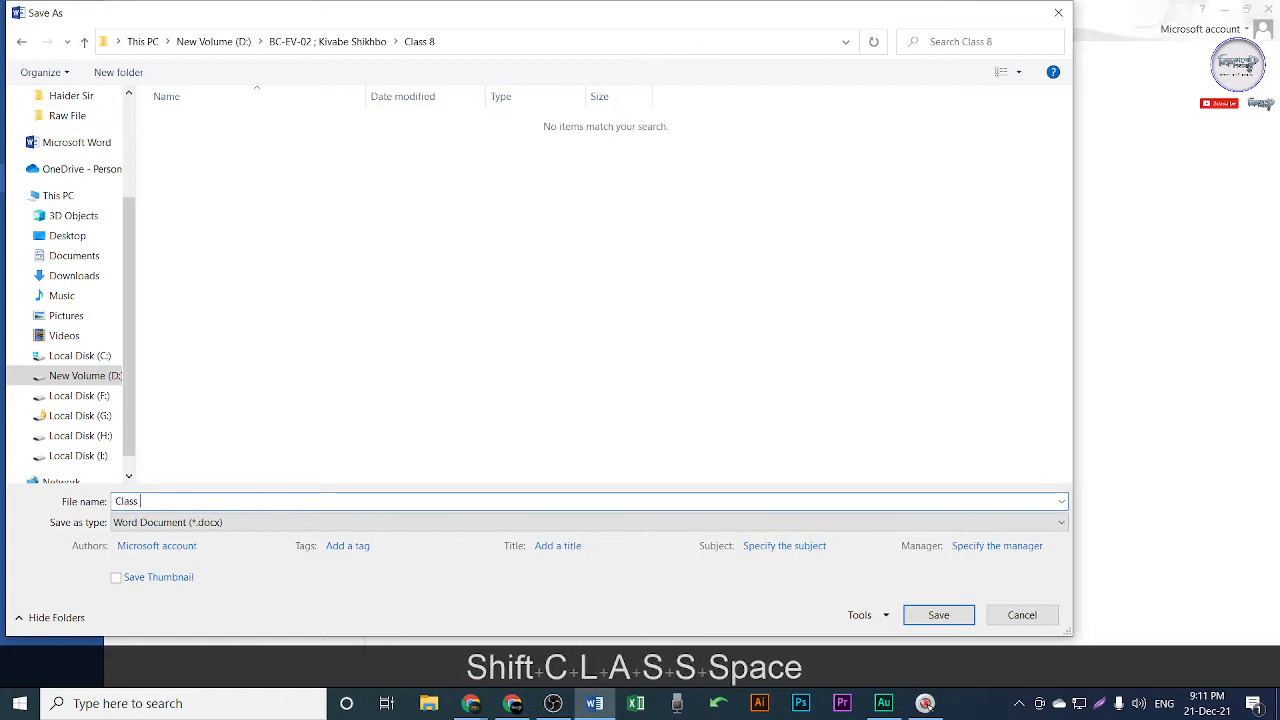
key(Return)
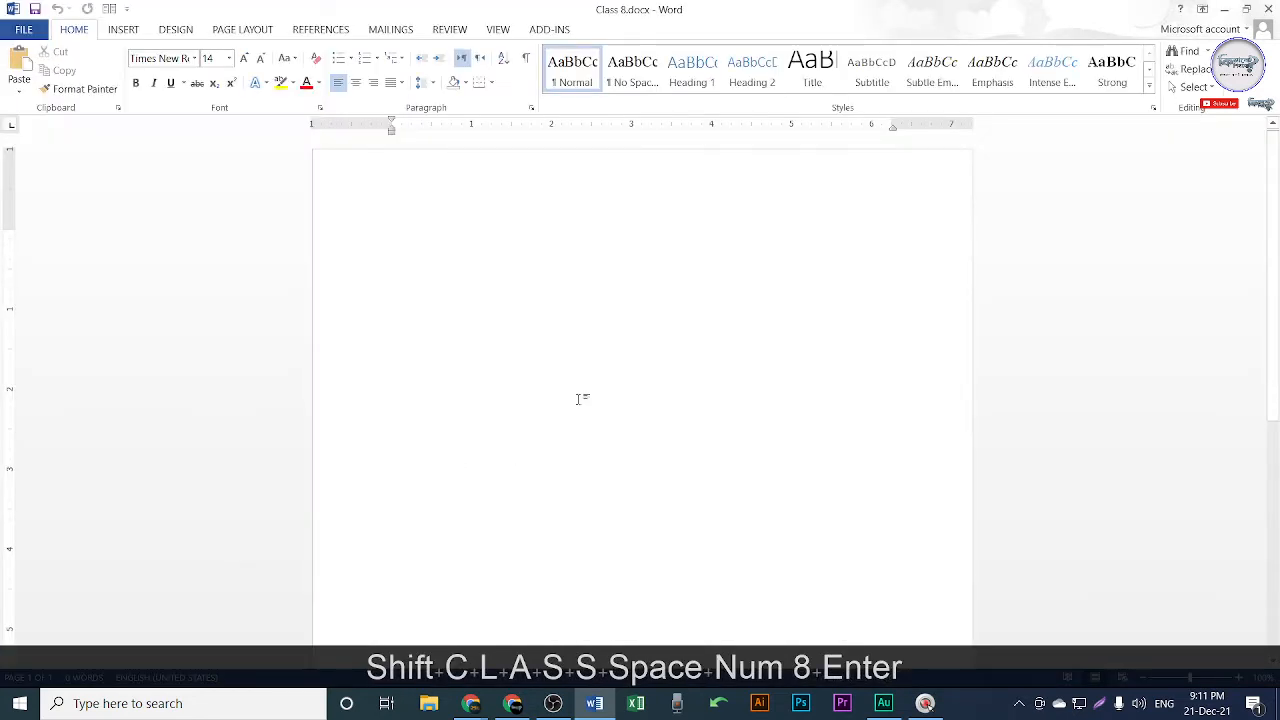
ctrl+scroll(589, 374, up, 1)
scroll(588, 373, up, 1)
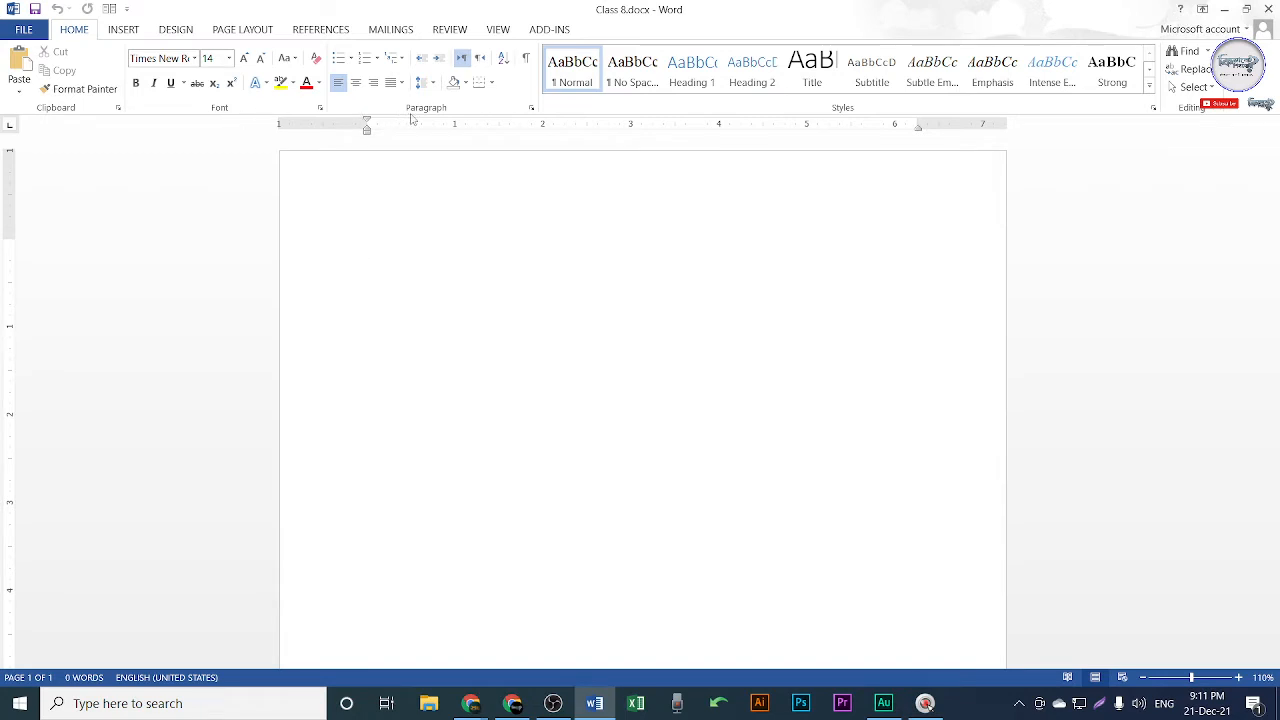
click(1138, 704)
scroll(1138, 704, down, 4)
click(514, 268)
key(shift+Print)
drag(1133, 2, 1278, 186)
drag(1134, 93, 910, 94)
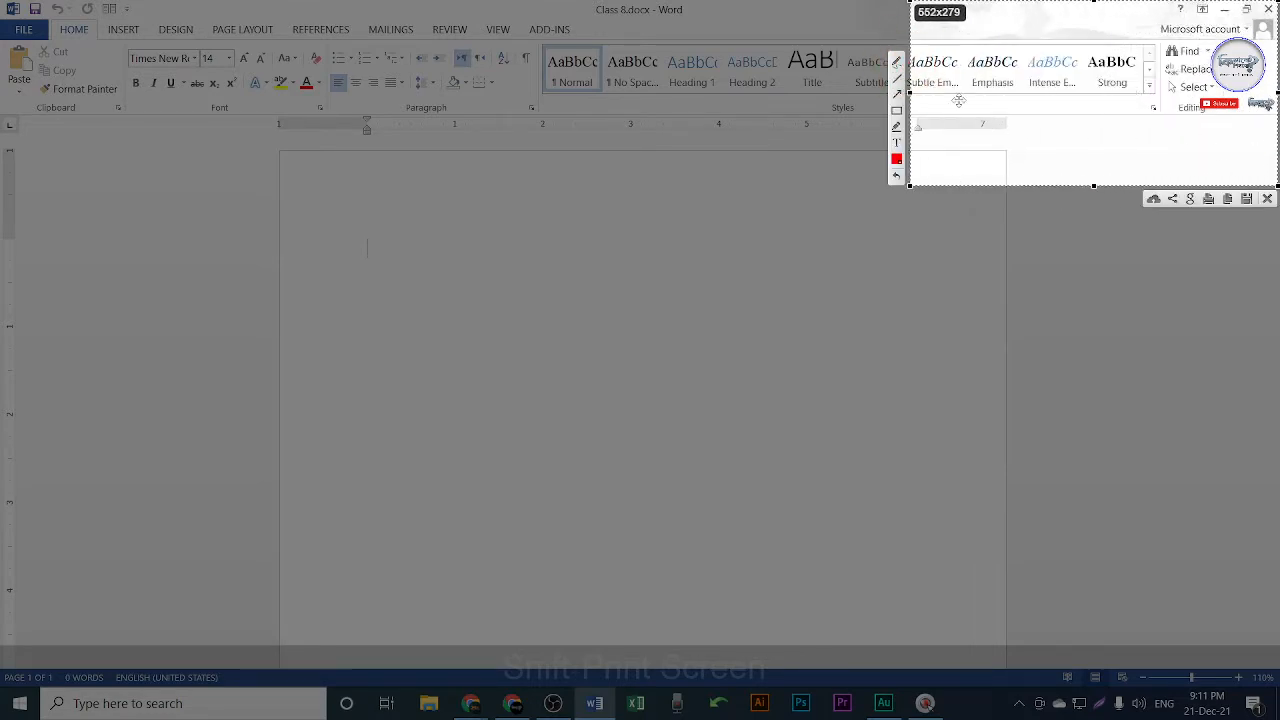
click(896, 62)
mouse_move(1165, 47)
mouse_down()
mouse_move(1206, 40)
mouse_move(1216, 54)
mouse_move(1190, 74)
mouse_move(1158, 46)
mouse_move(1168, 42)
mouse_move(819, 361)
mouse_move(811, 346)
mouse_move(852, 378)
mouse_up()
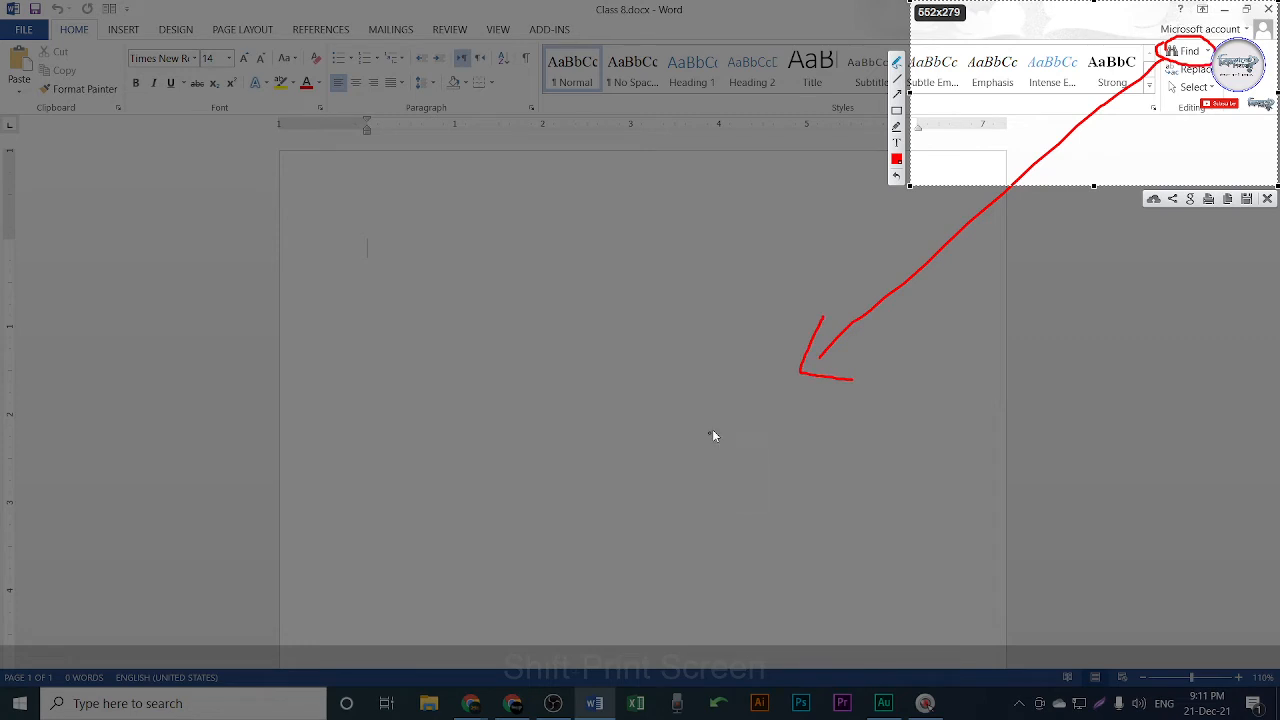
drag(714, 429, 739, 470)
mouse_move(735, 441)
mouse_down()
mouse_move(772, 446)
mouse_move(826, 387)
mouse_move(850, 404)
mouse_move(806, 391)
mouse_up()
key(ctrl+z)
drag(843, 384, 880, 472)
drag(749, 354, 708, 366)
click(720, 349)
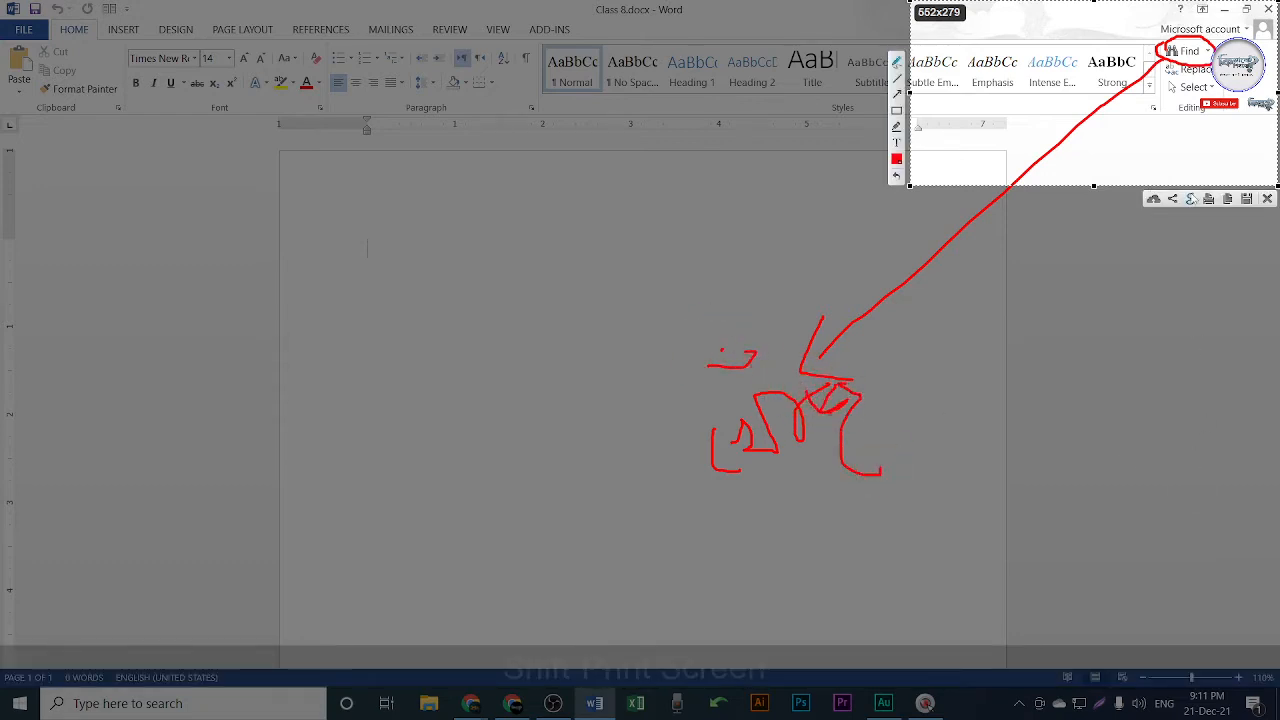
drag(1177, 68, 1212, 63)
mouse_move(1176, 80)
mouse_down()
mouse_move(1130, 120)
mouse_move(1017, 377)
mouse_move(1041, 369)
mouse_up()
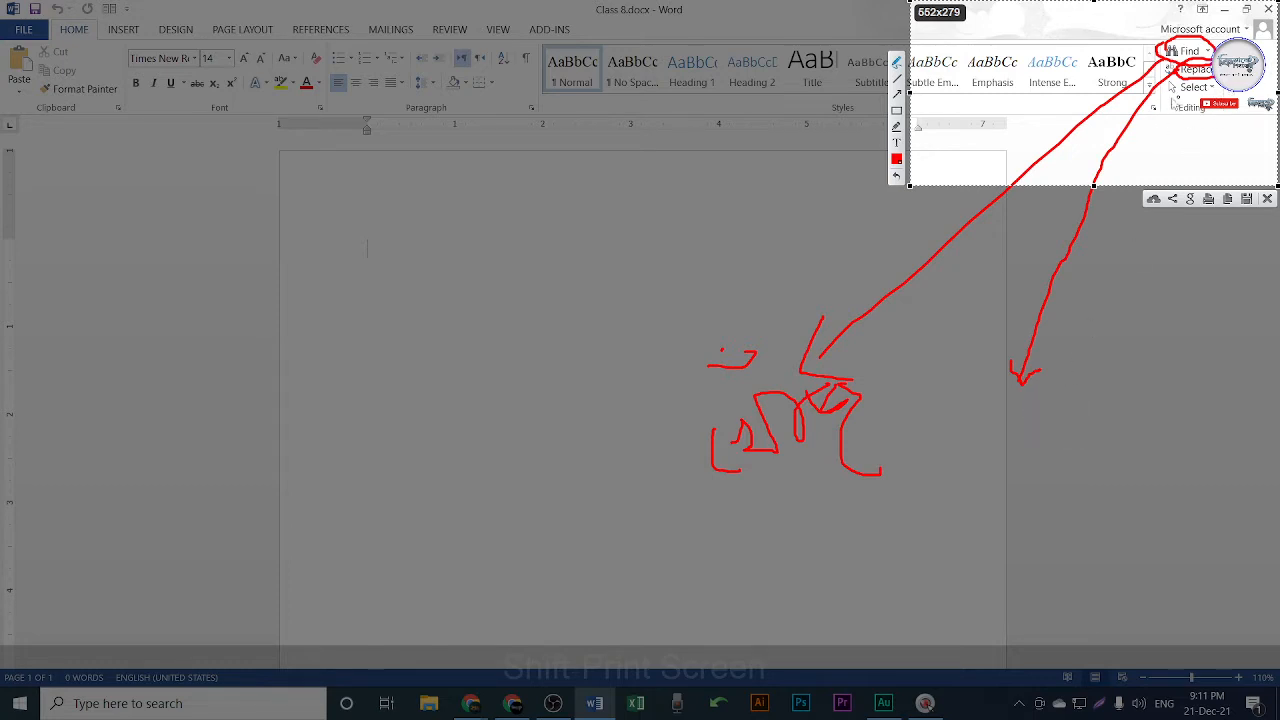
mouse_move(1171, 88)
mouse_down()
mouse_move(1174, 100)
mouse_move(1196, 84)
mouse_move(1228, 96)
mouse_move(1166, 120)
mouse_move(1168, 95)
mouse_up()
key(Escape)
key(Escape)
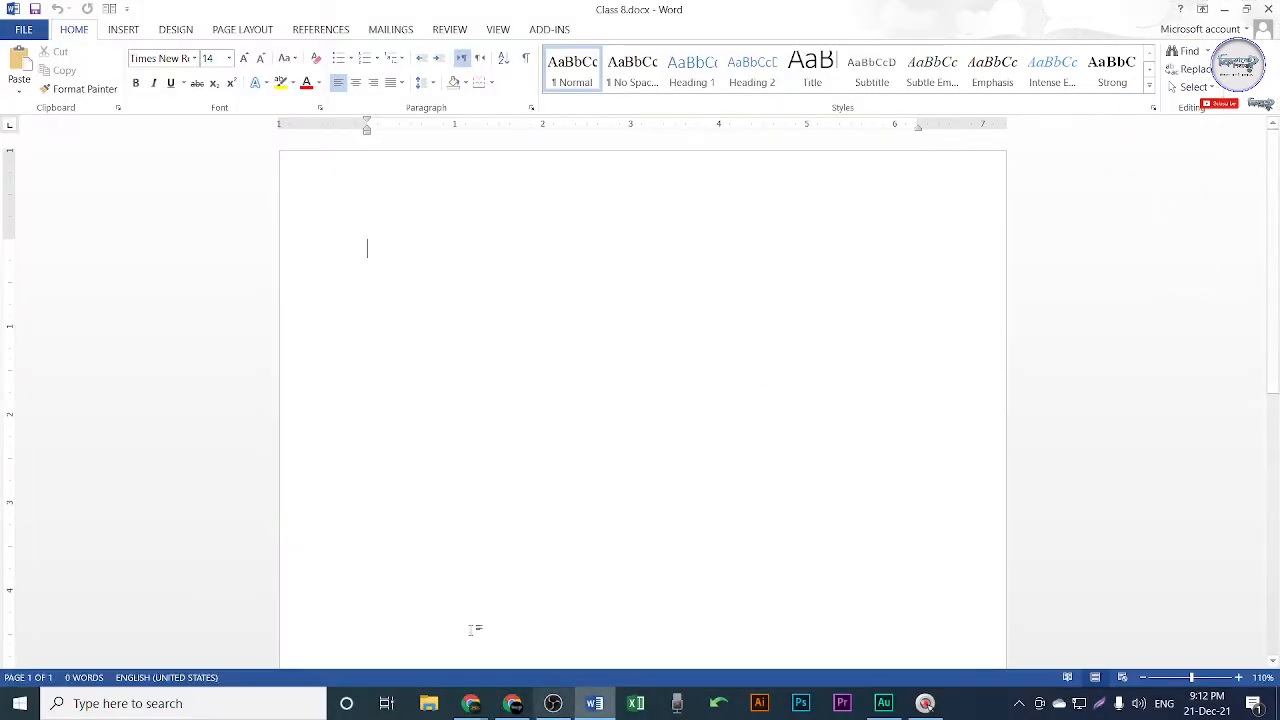
click(512, 703)
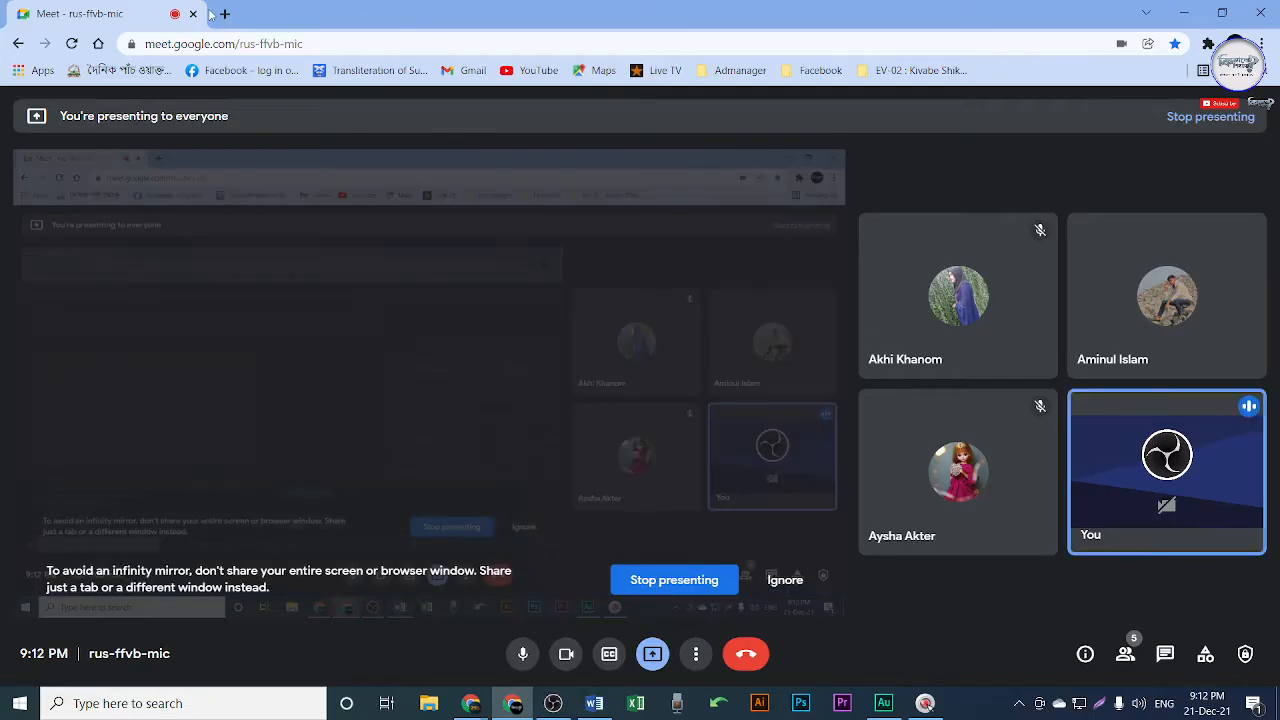
Open lipsum.com in a new tab and copy its Lorem Ipsum text sections.
click(226, 14)
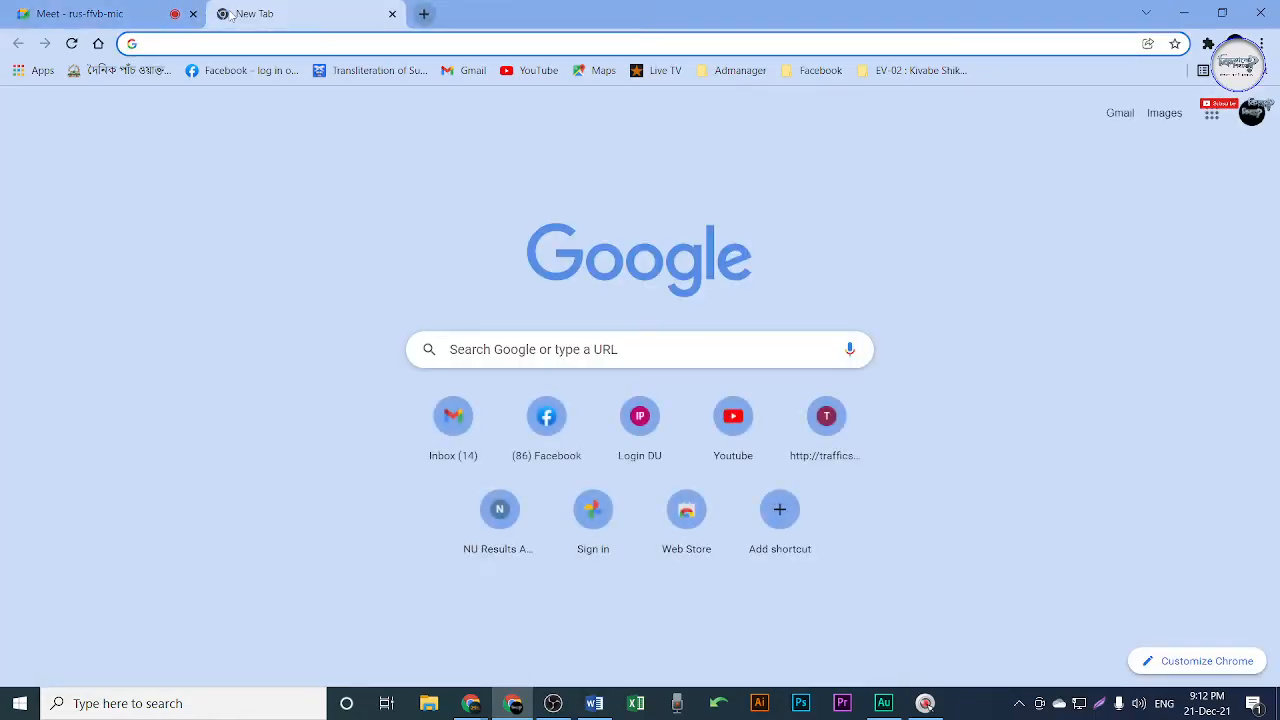
text(l)
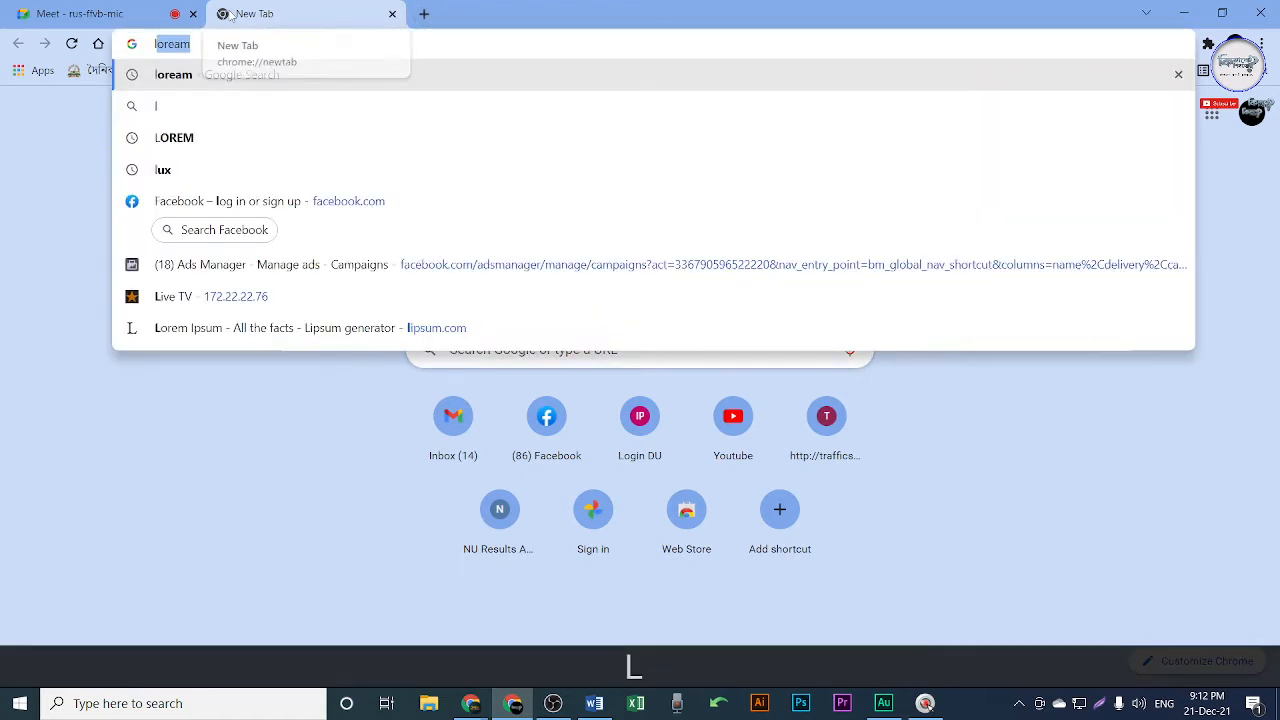
text(ipsum.c)
key(Return)
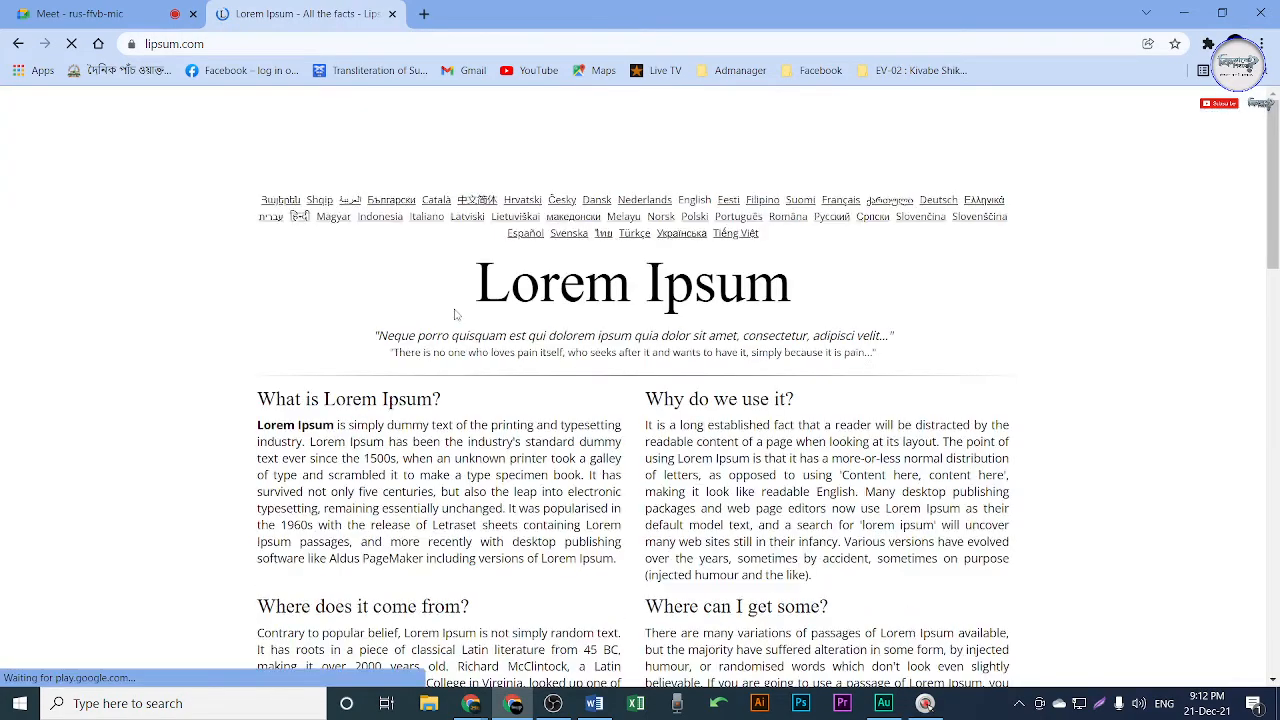
scroll(249, 236, down, 2)
drag(249, 237, 790, 518)
click(570, 400)
drag(262, 228, 820, 533)
drag(806, 460, 914, 362)
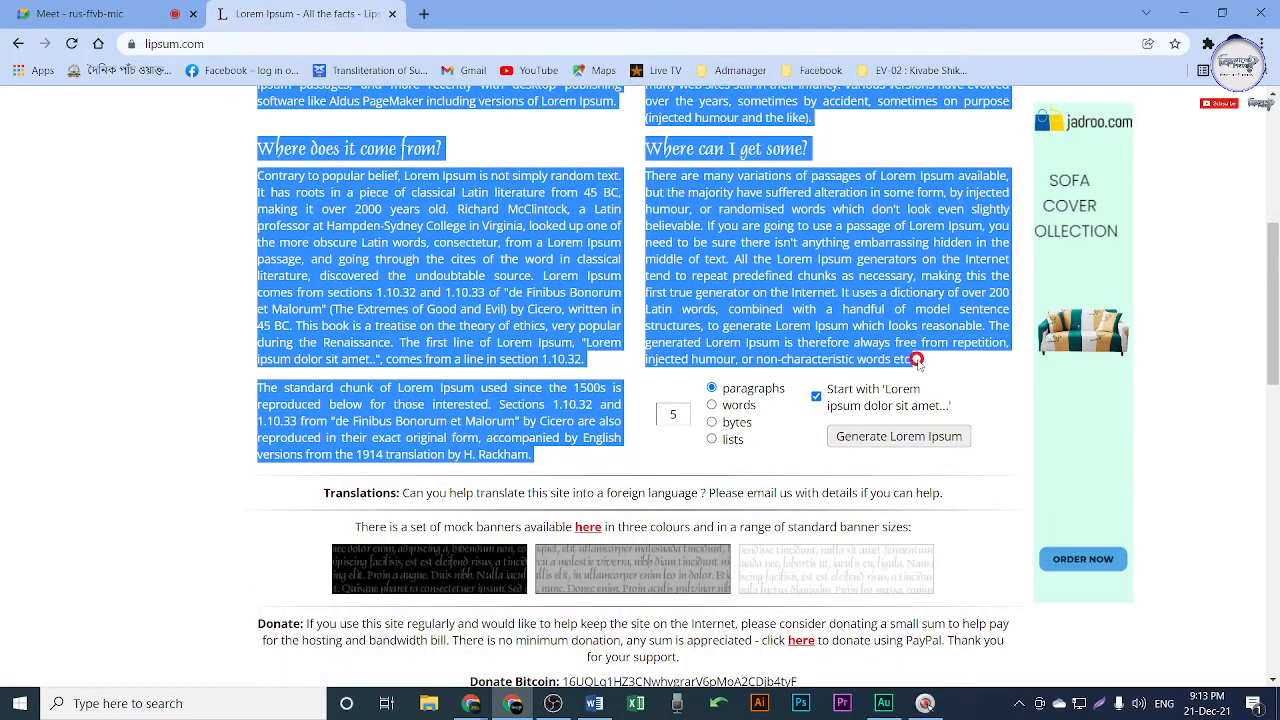
key(ctrl+c)
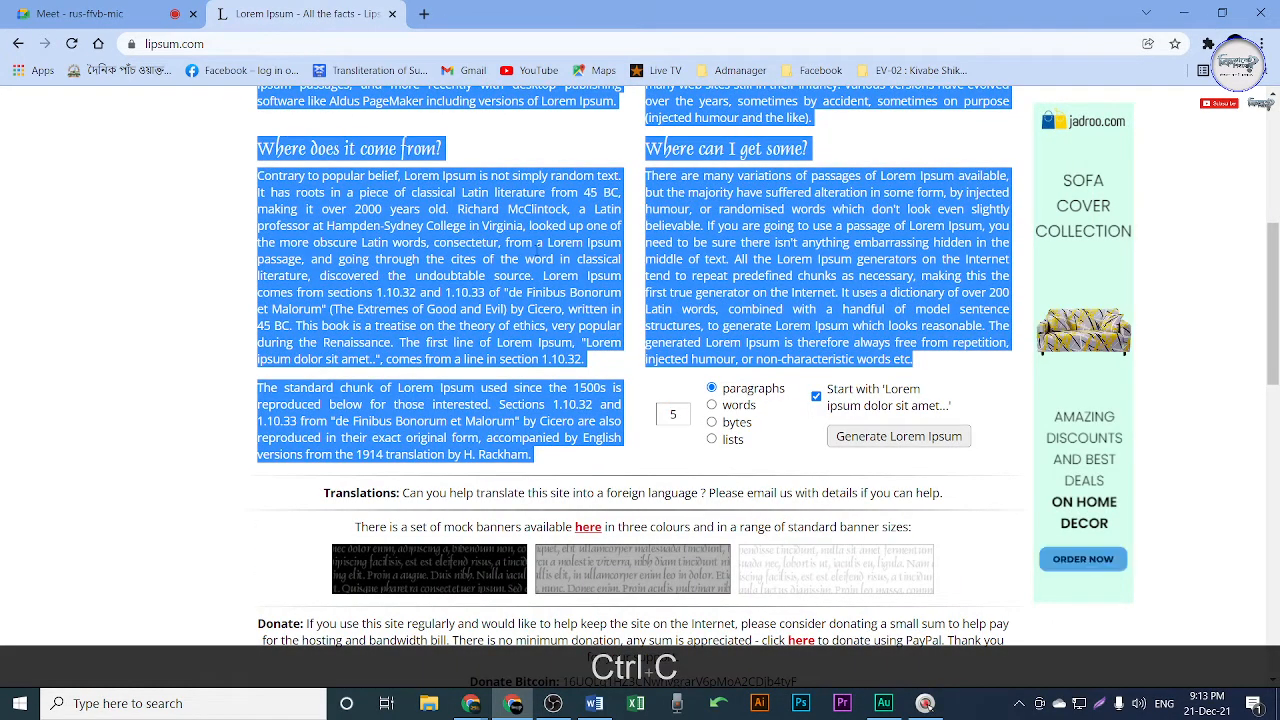
Re-copy the selection via right-click, test-paste it in the address bar, then clear it.
right_click(457, 264)
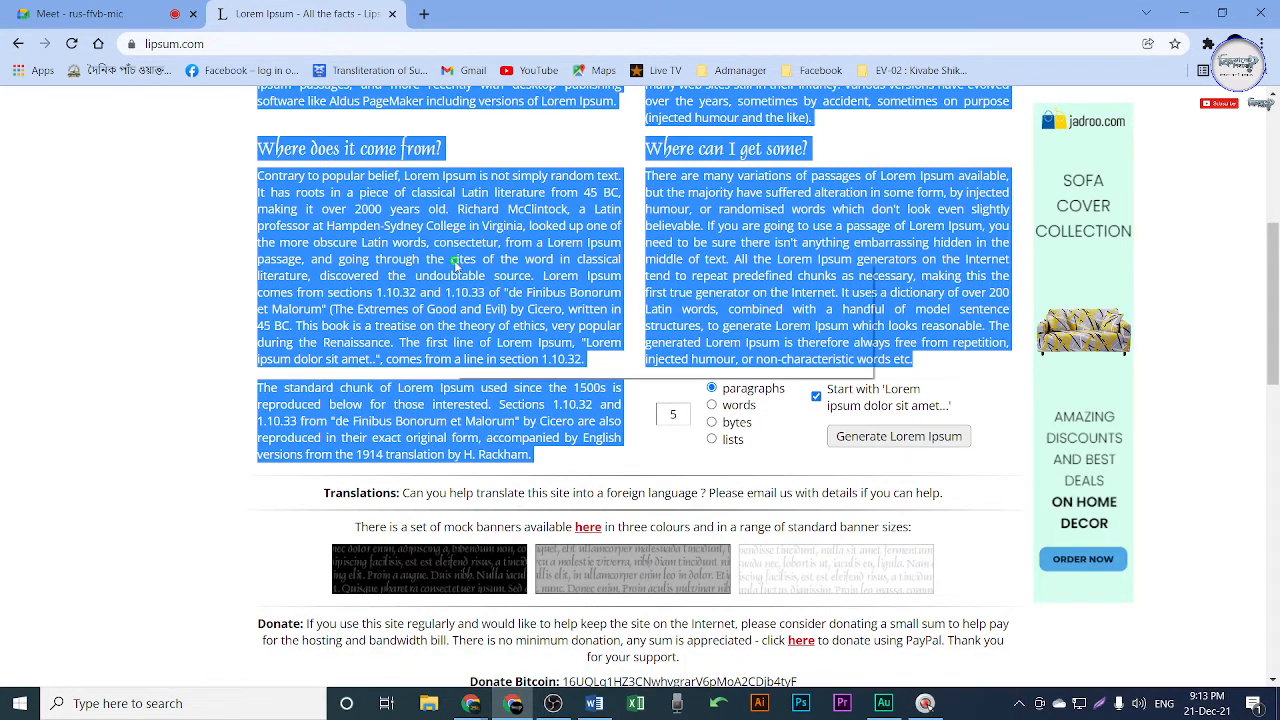
click(493, 279)
click(243, 43)
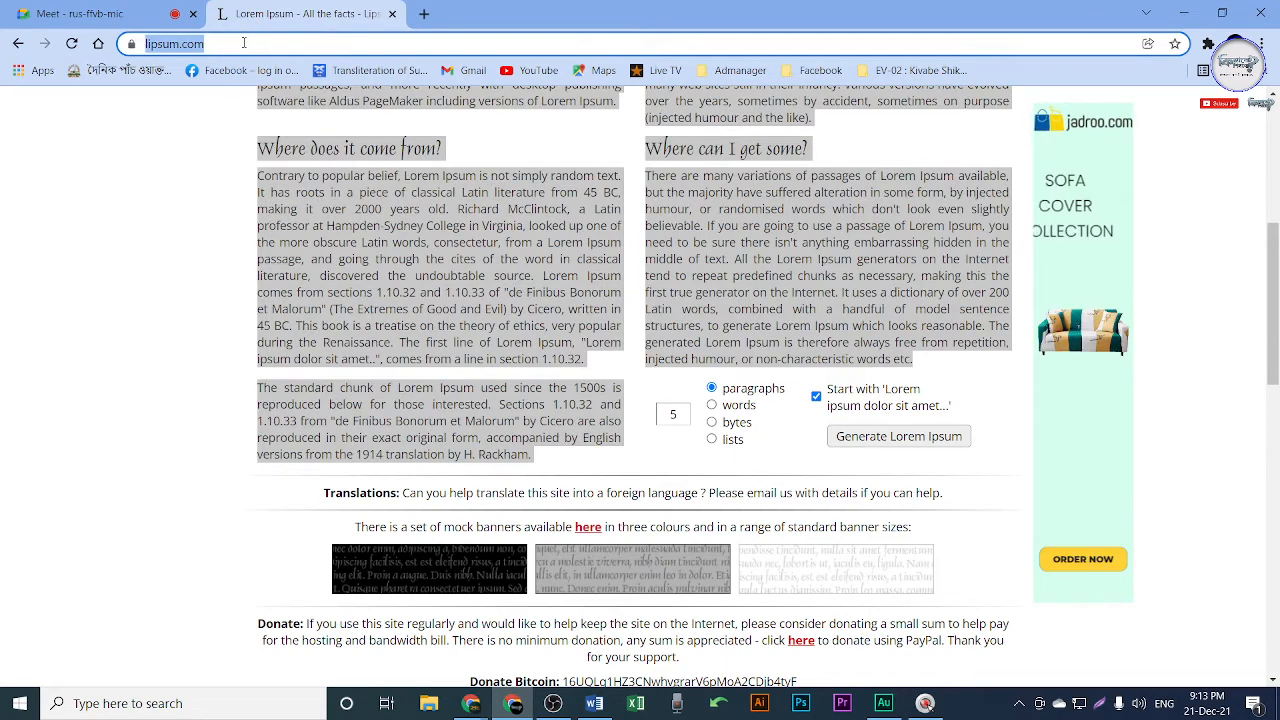
key(ctrl+v)
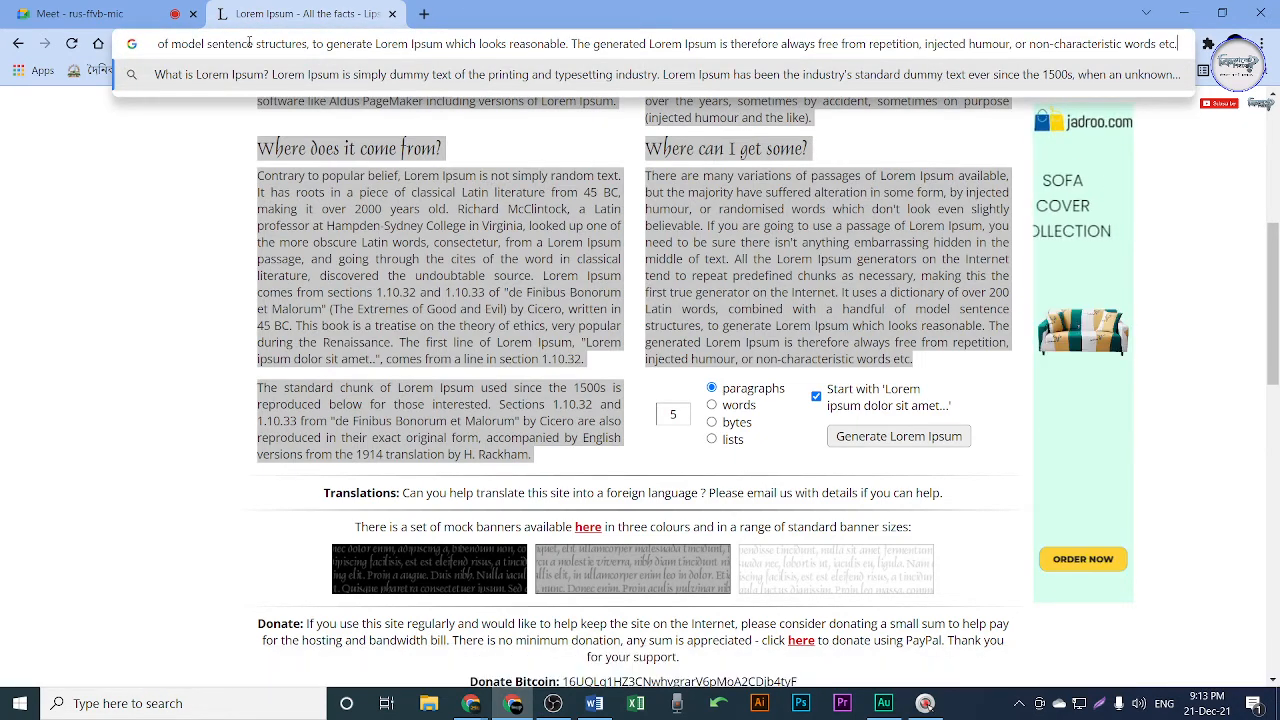
key(ctrl+a)
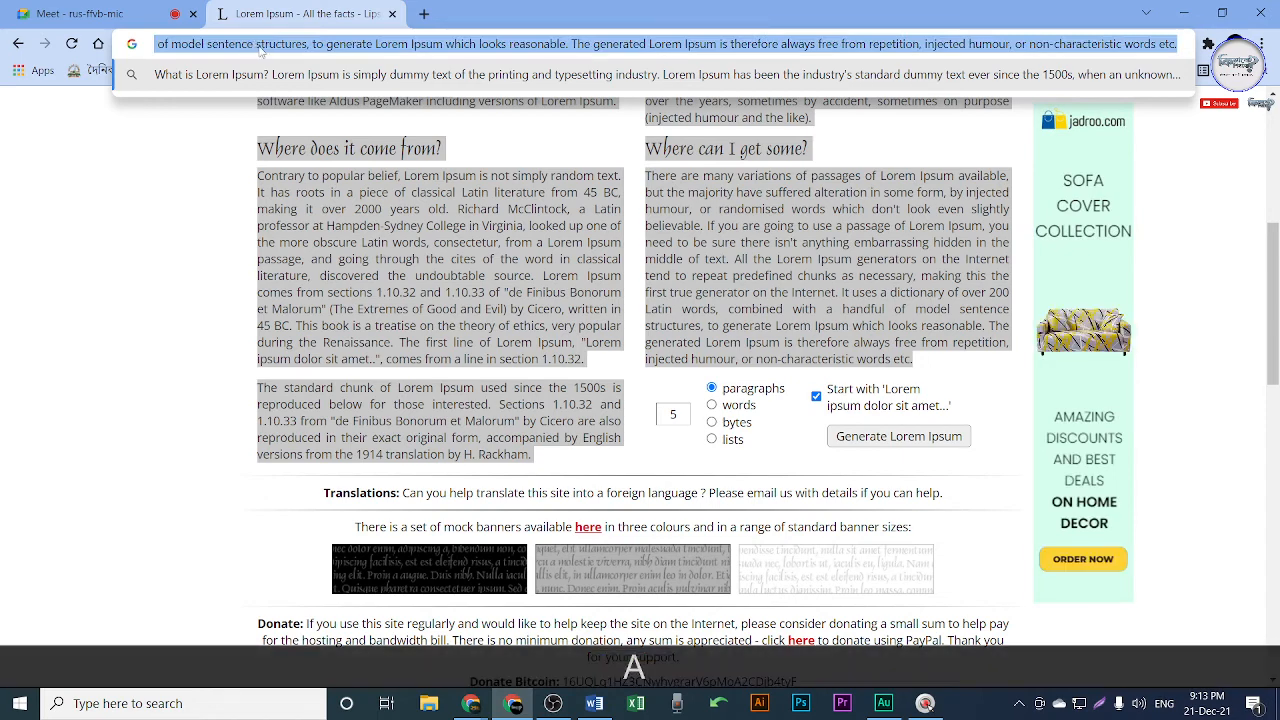
key(ctrl+x)
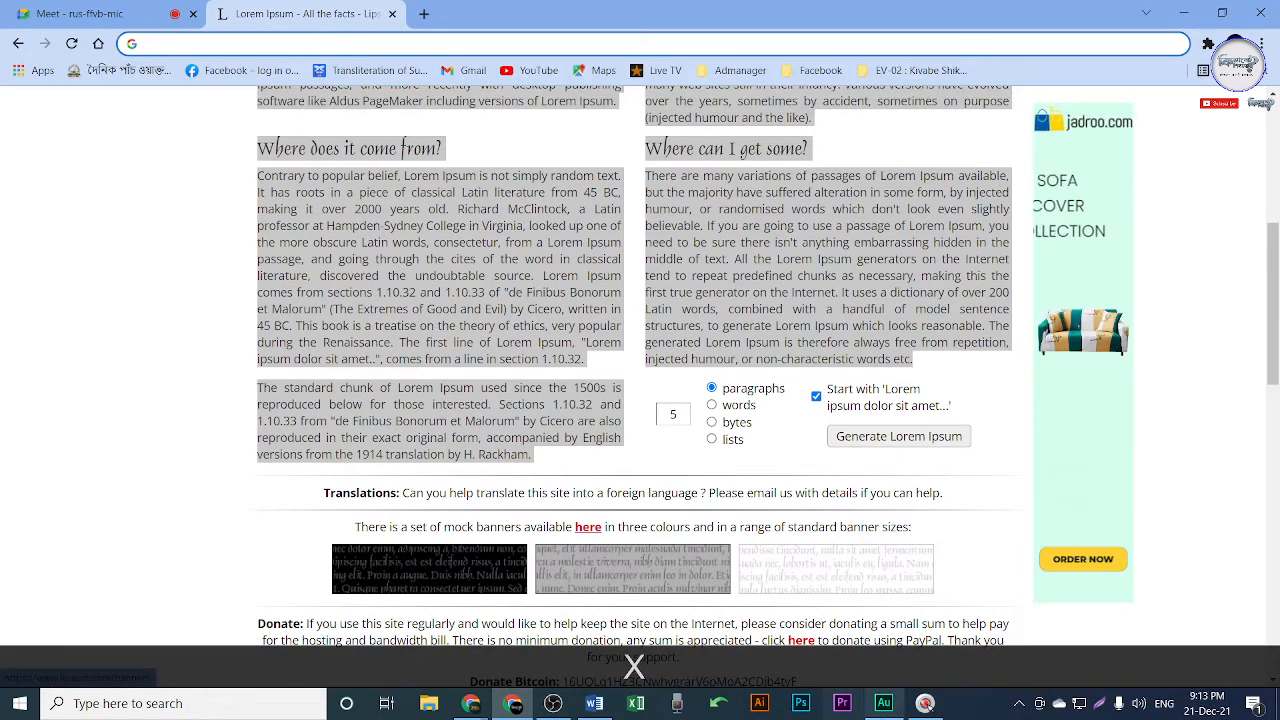
click(594, 703)
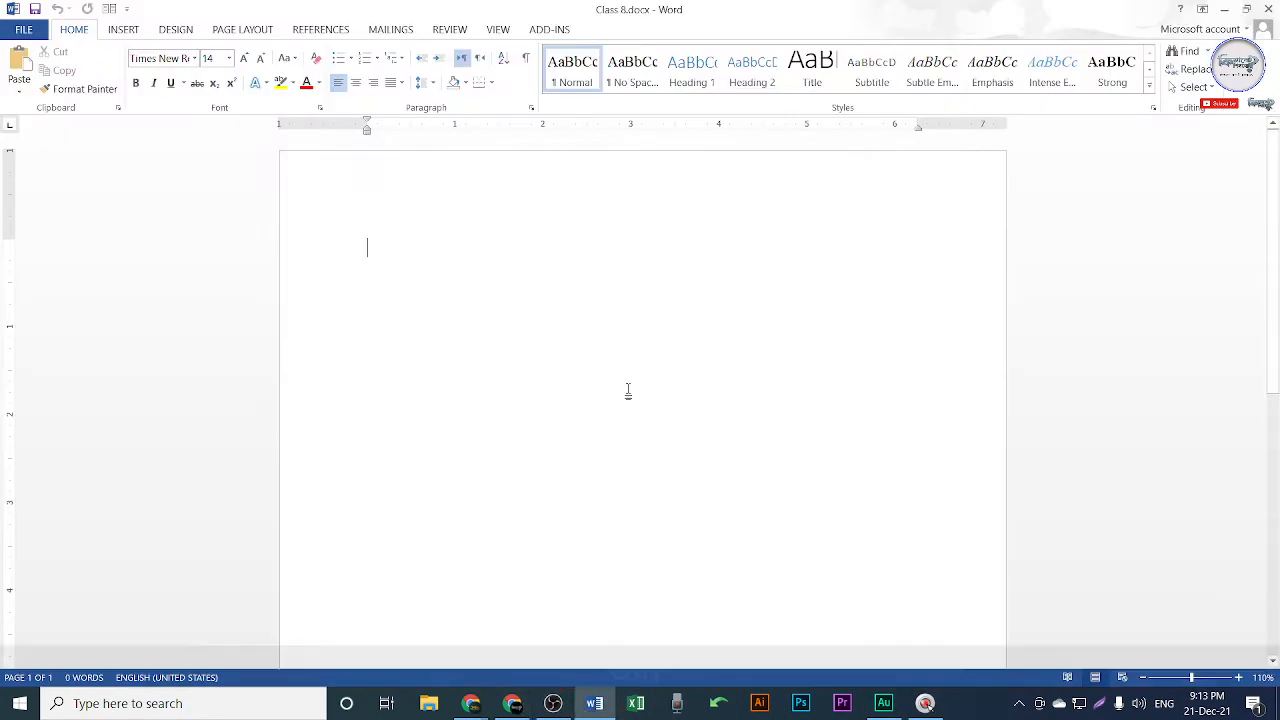
Paste the Lorem Ipsum text into Class 8.docx and justify all of it with Ctrl+J.
key(ctrl+v)
scroll(668, 372, up, 5)
key(ctrl+a)
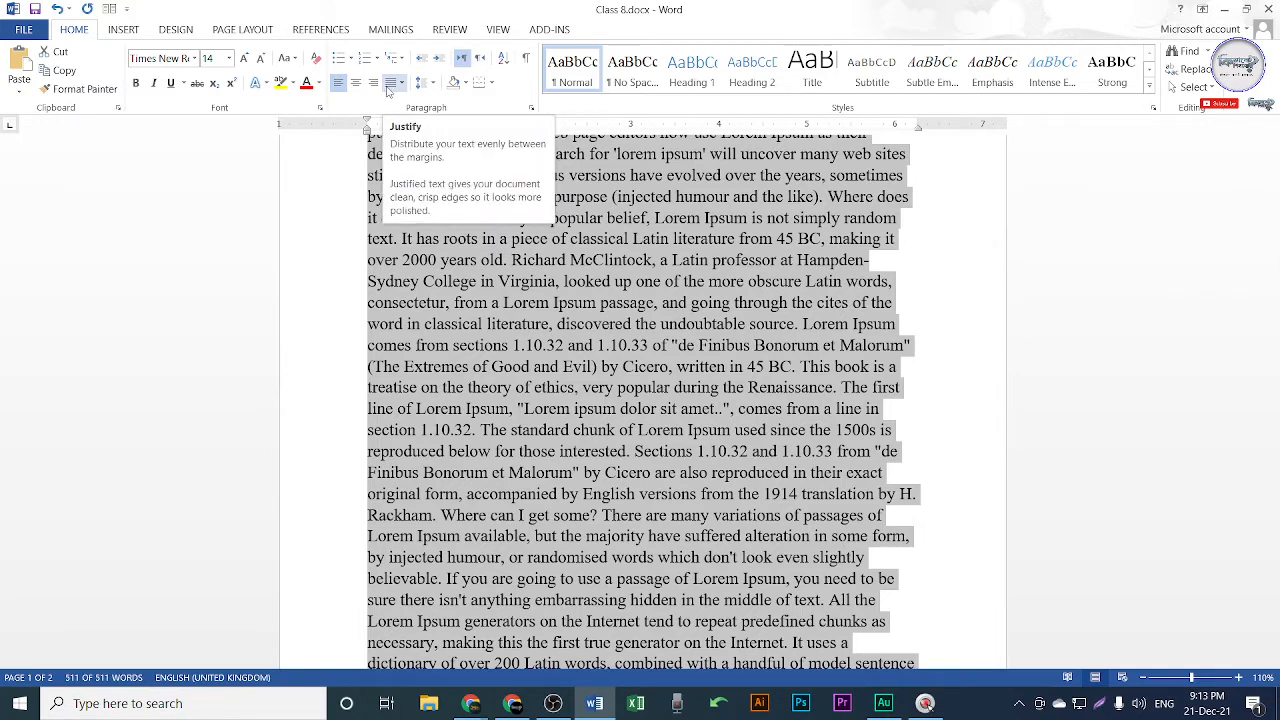
scroll(553, 285, up, 3)
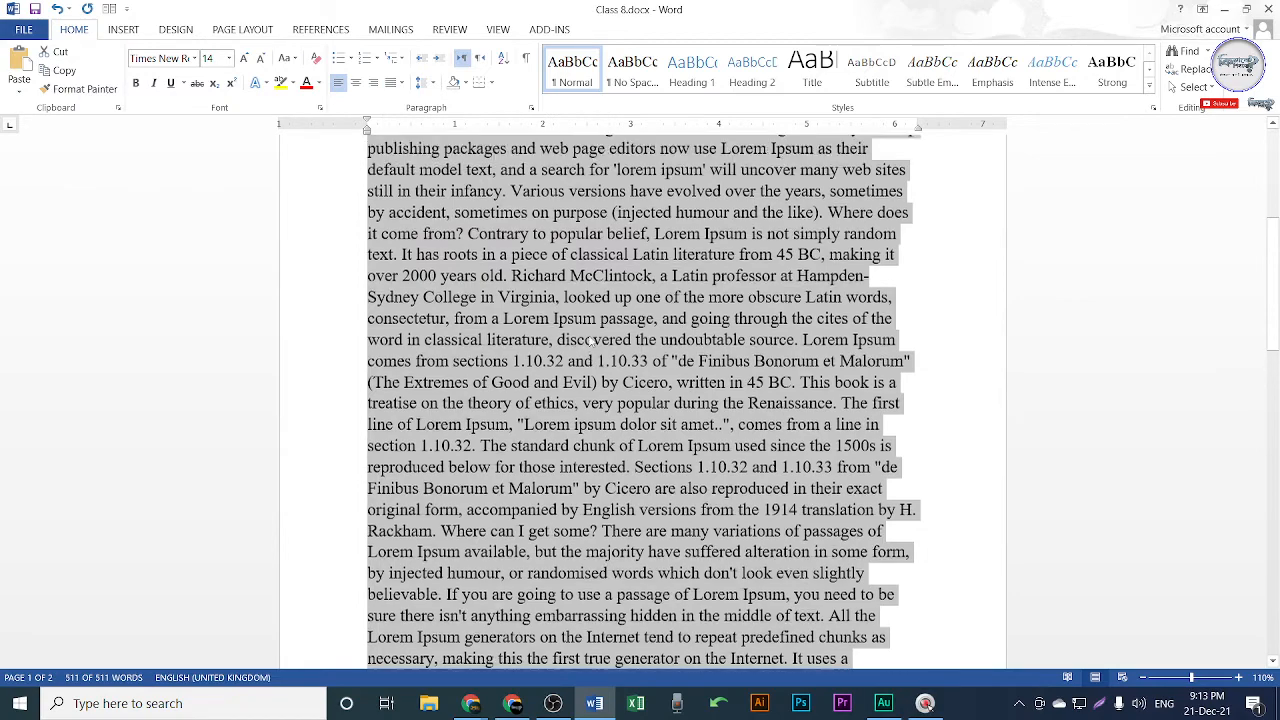
key(ctrl+j)
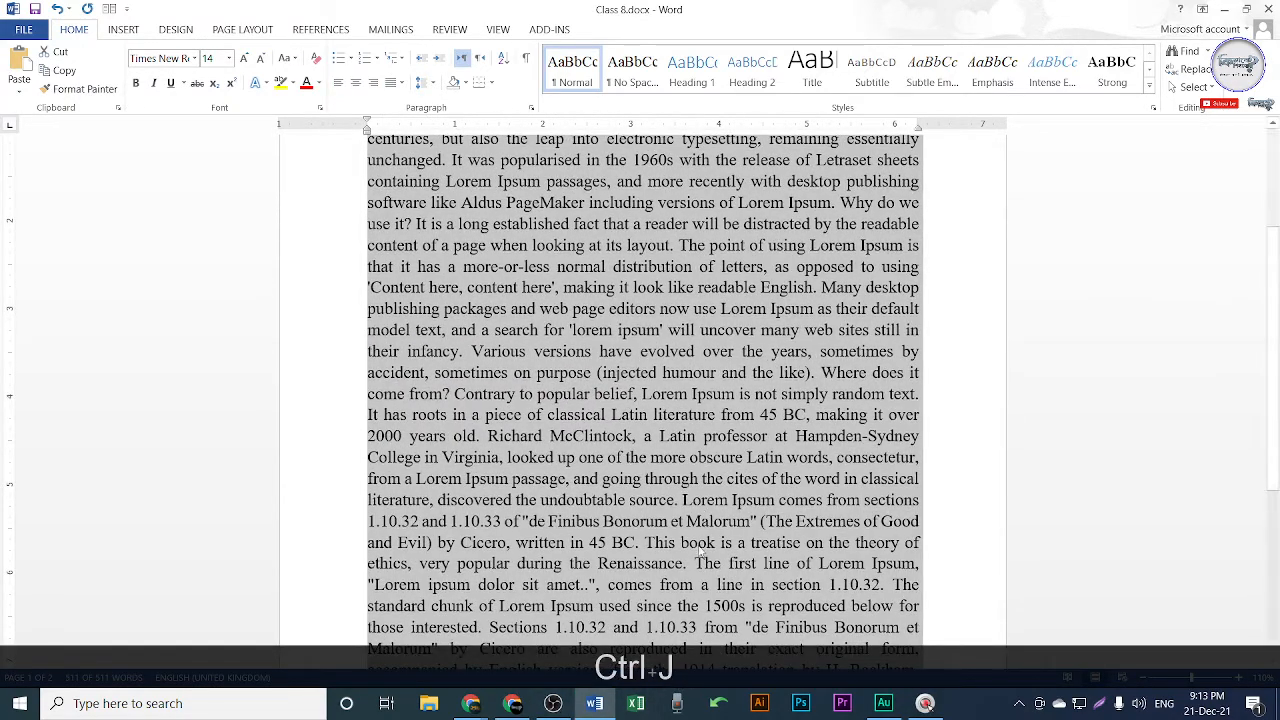
scroll(800, 432, up, 3)
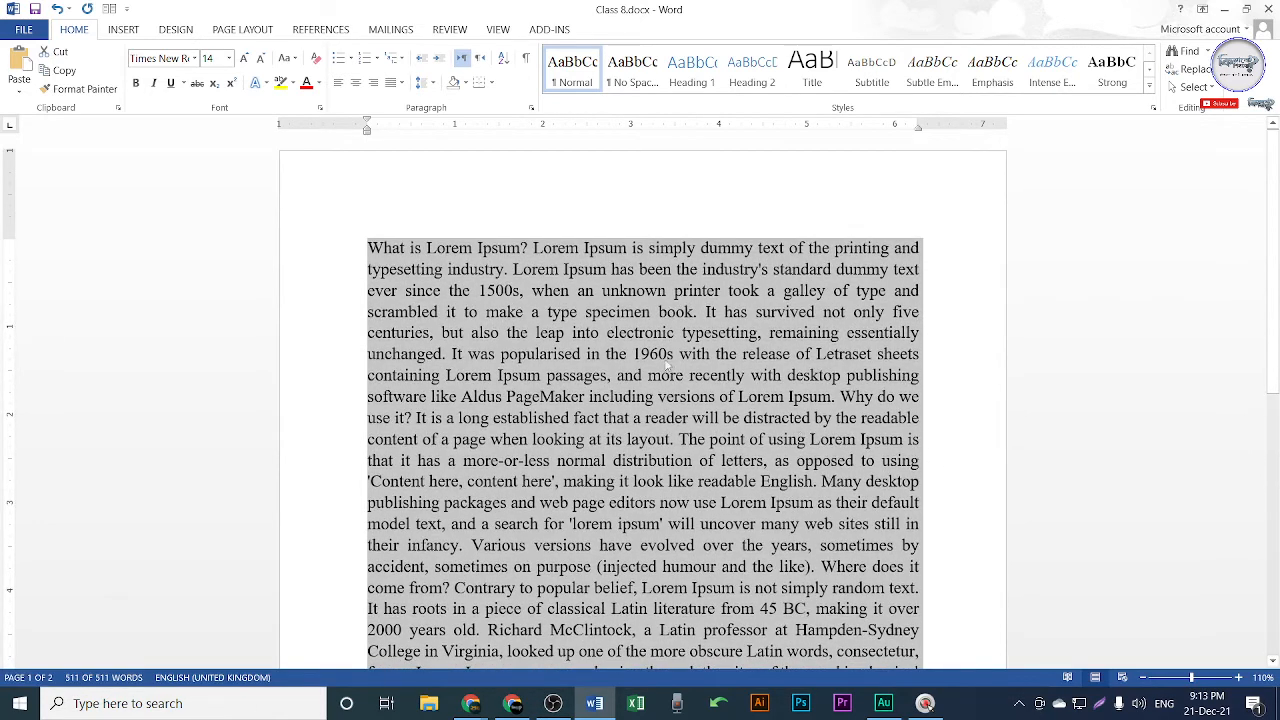
click(660, 356)
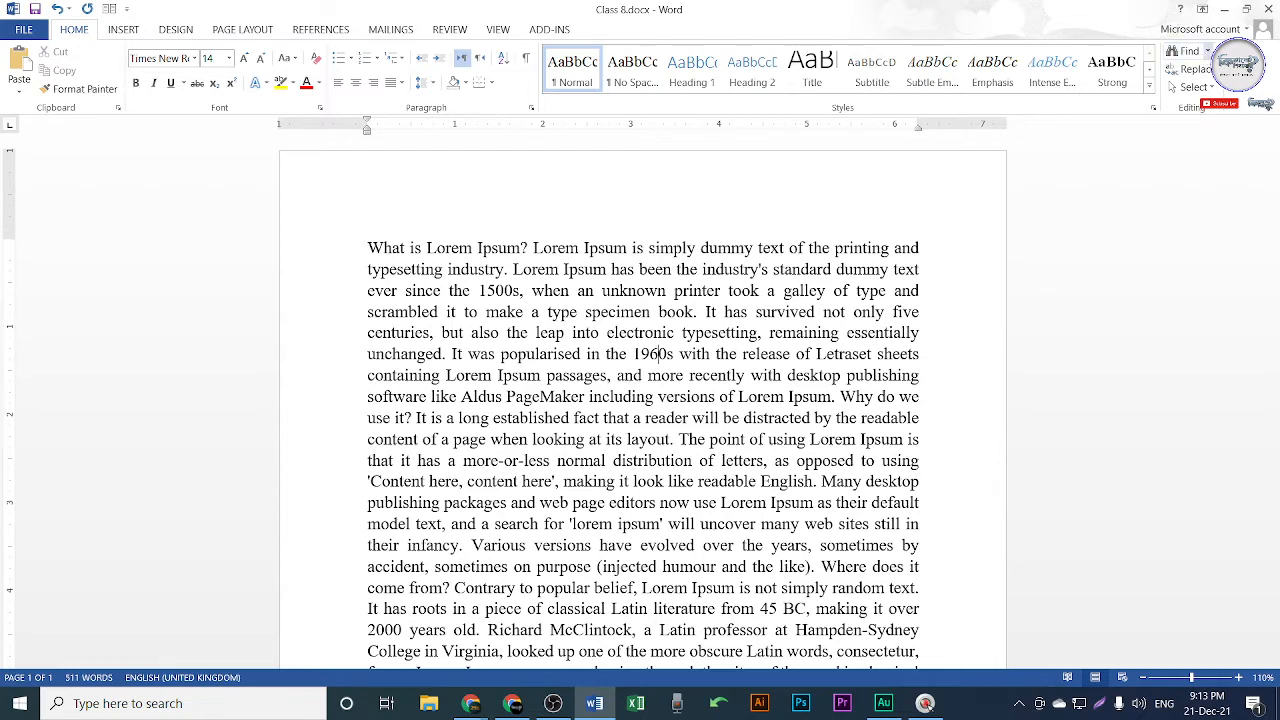
Open the Navigation pane and copy the phrase 'lorem ipsum' from the document text.
click(1186, 52)
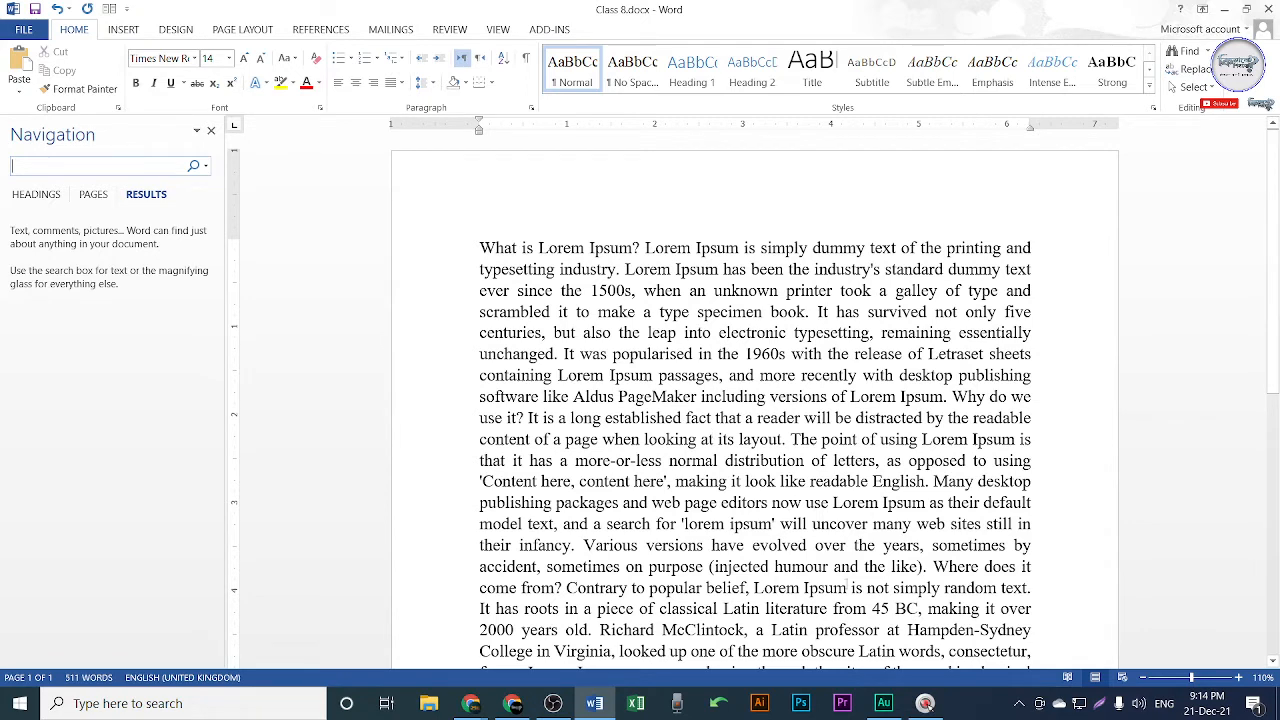
scroll(848, 585, down, 2)
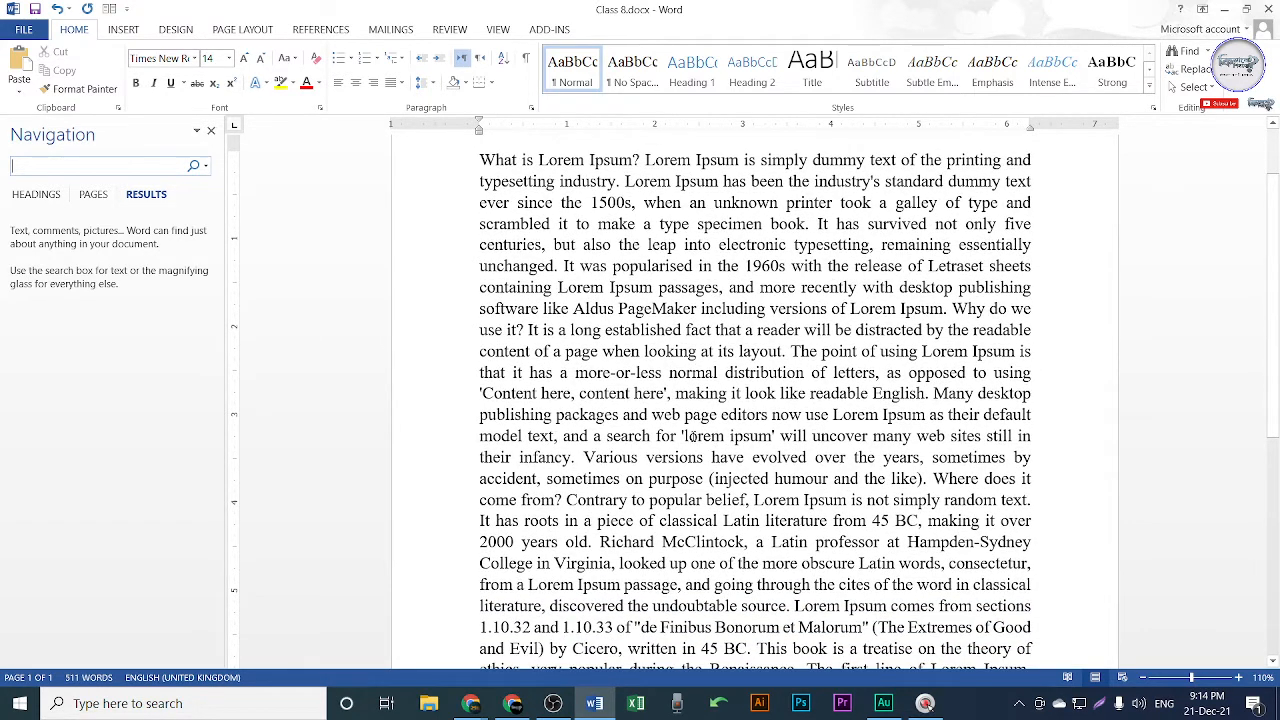
drag(683, 436, 774, 436)
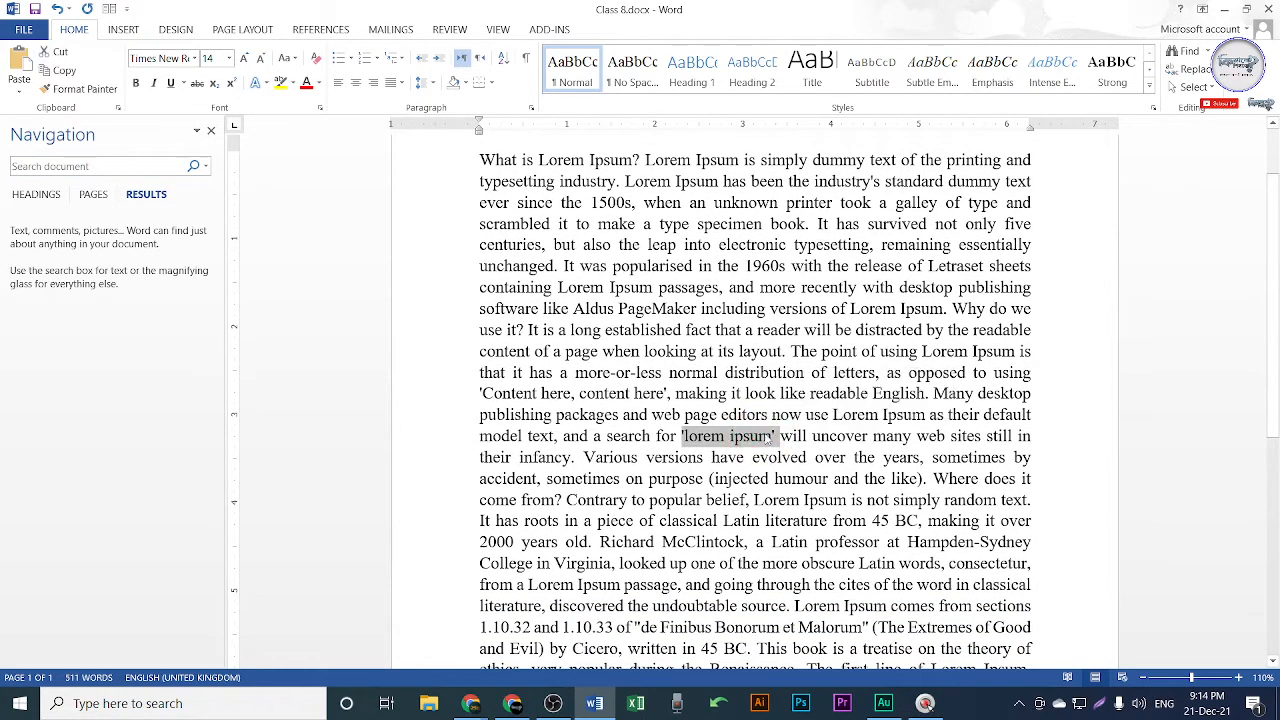
click(772, 436)
click(685, 436)
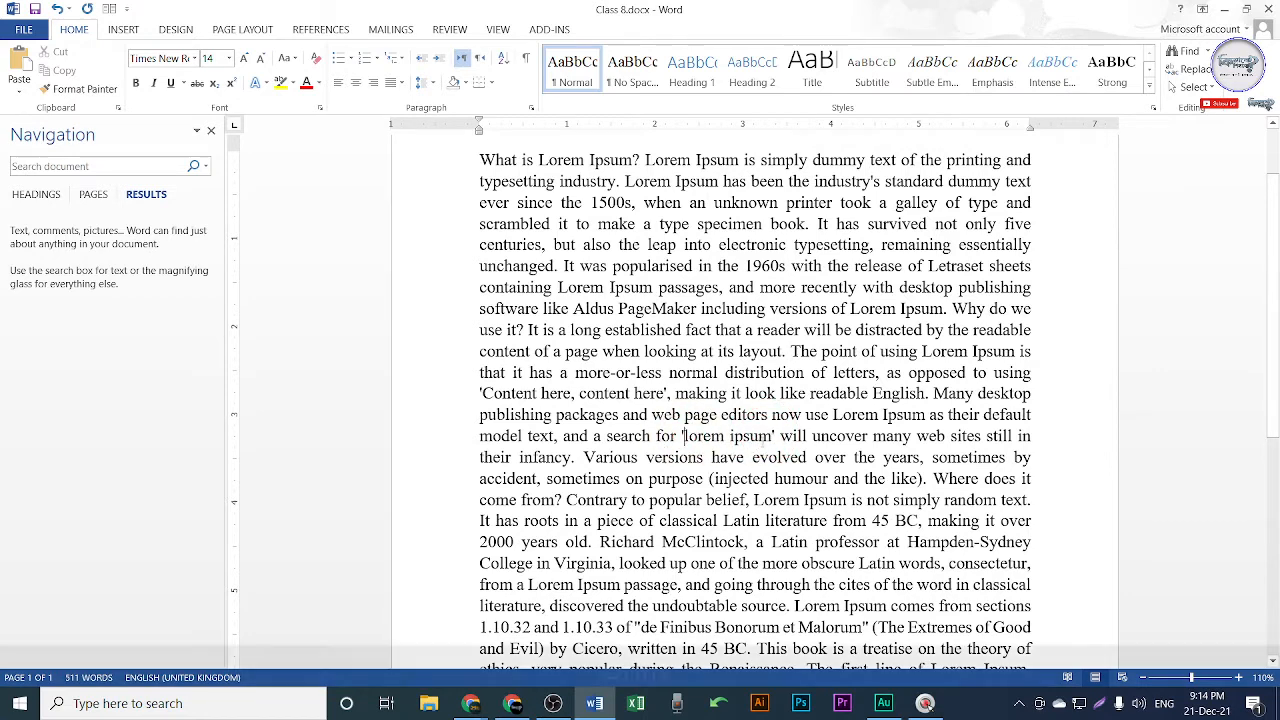
shift+click(772, 436)
key(ctrl+shift+c)
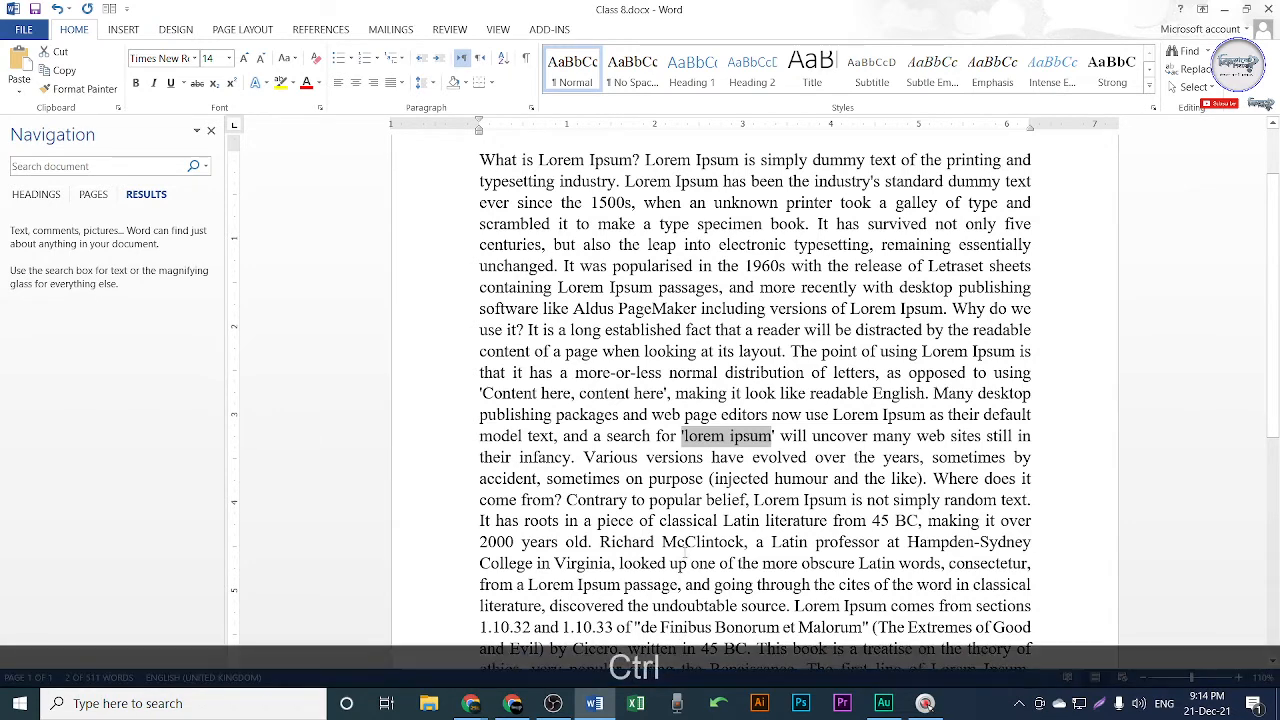
key(ctrl+c)
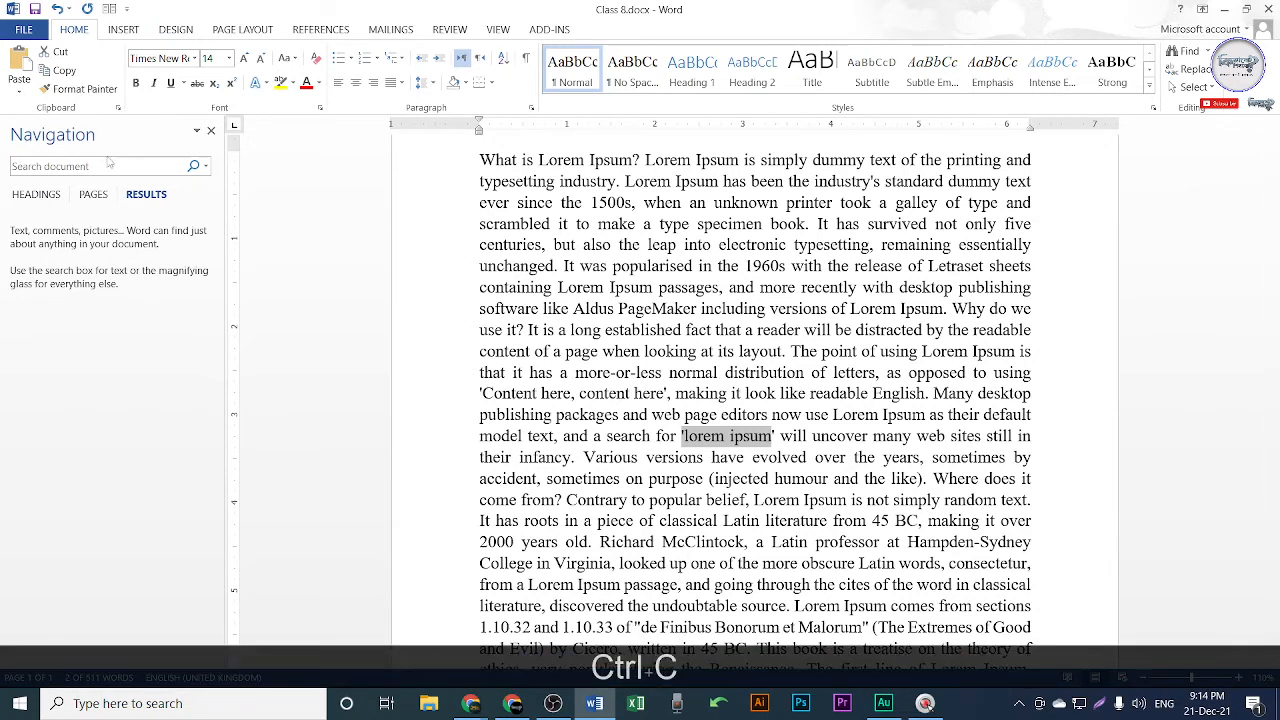
click(99, 166)
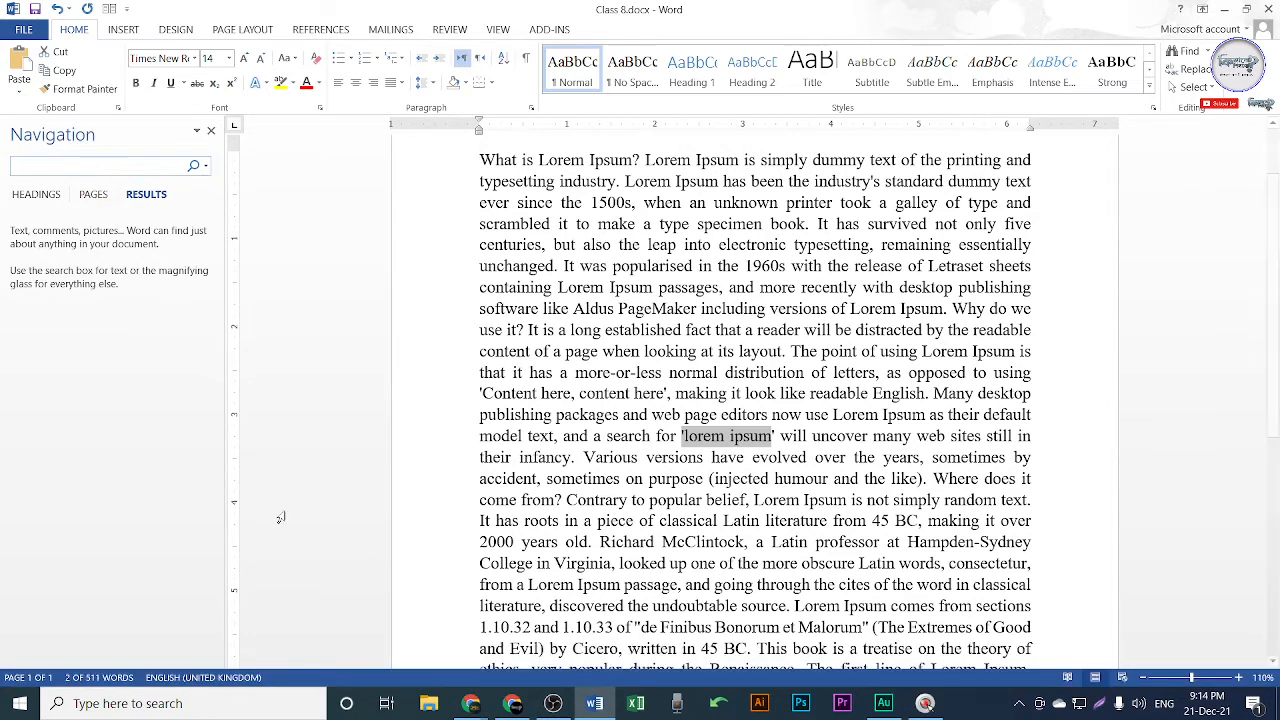
Check the Google Meet call, then minimize it to bring Word back.
click(512, 703)
click(95, 13)
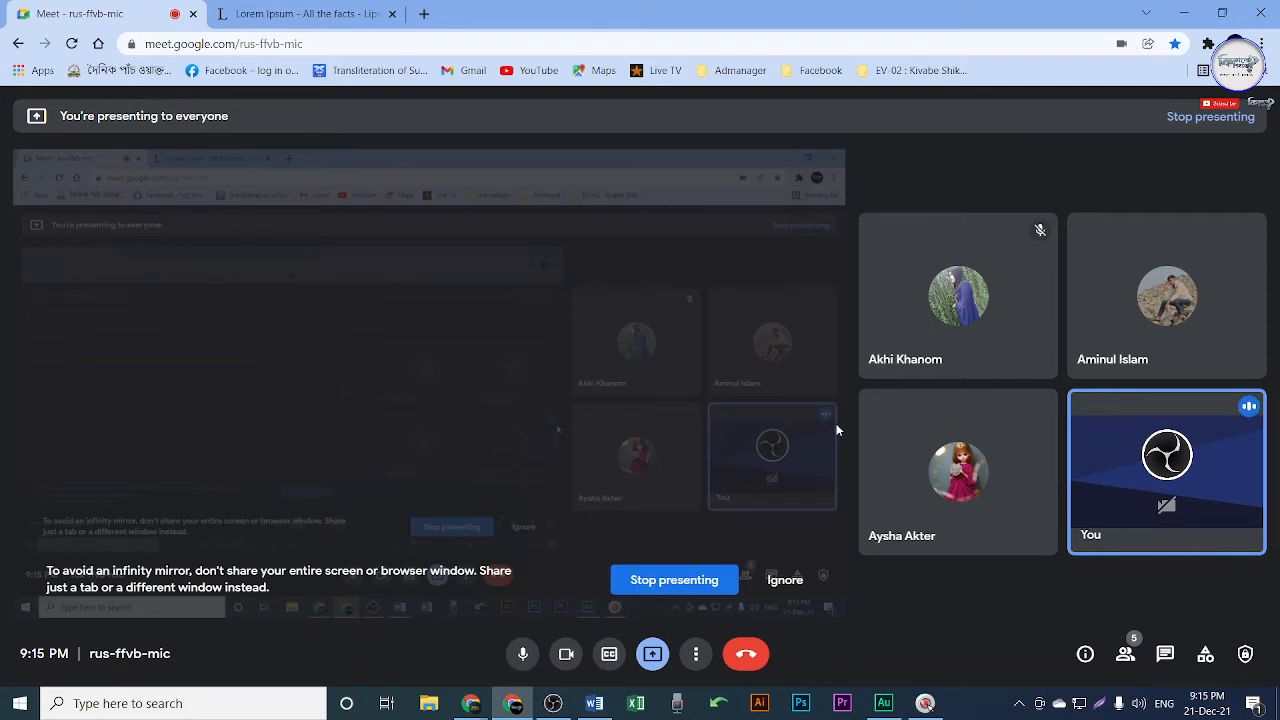
click(1184, 13)
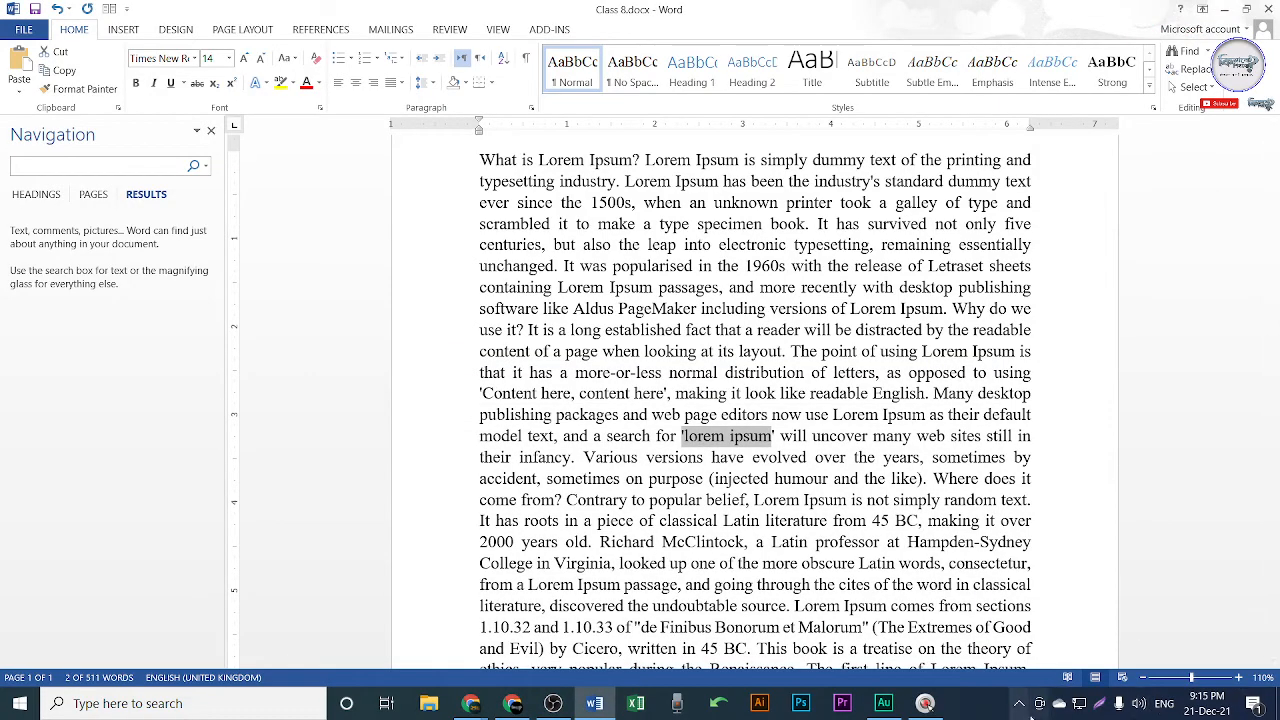
Search for the copied 'lorem ipsum', minus its stray apostrophe, and scroll through the 19 highlighted matches.
click(806, 457)
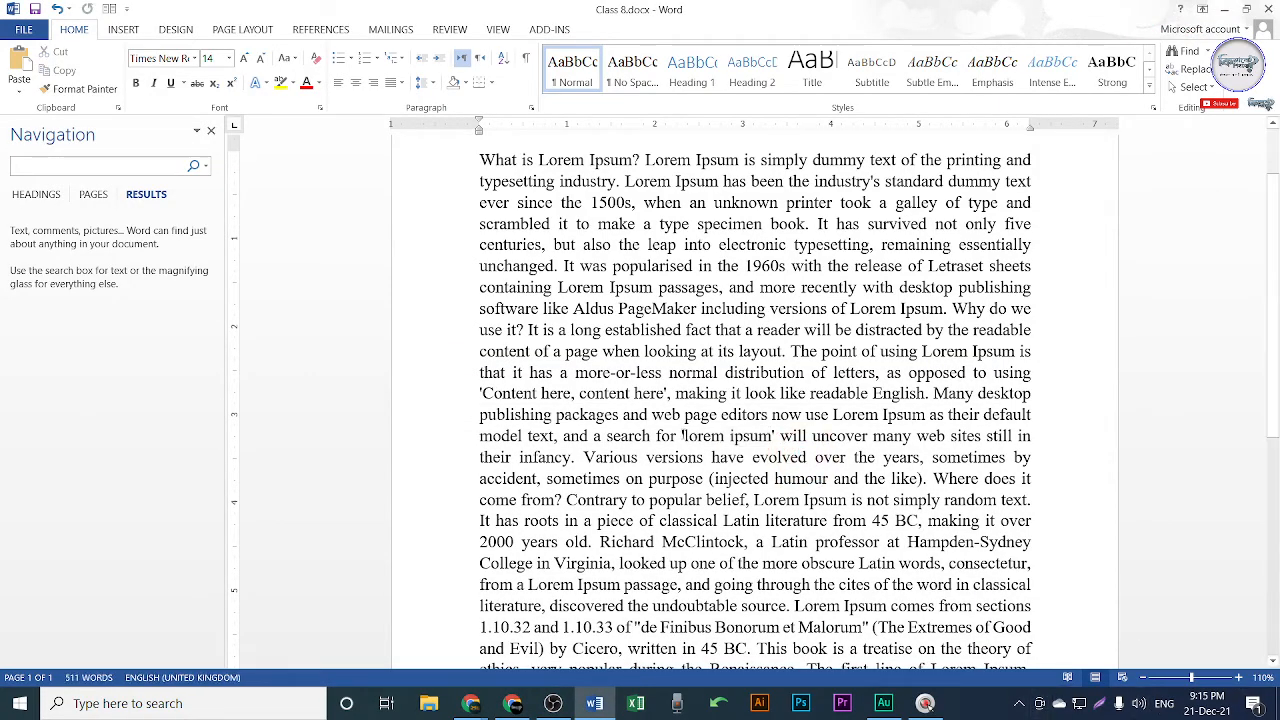
click(684, 431)
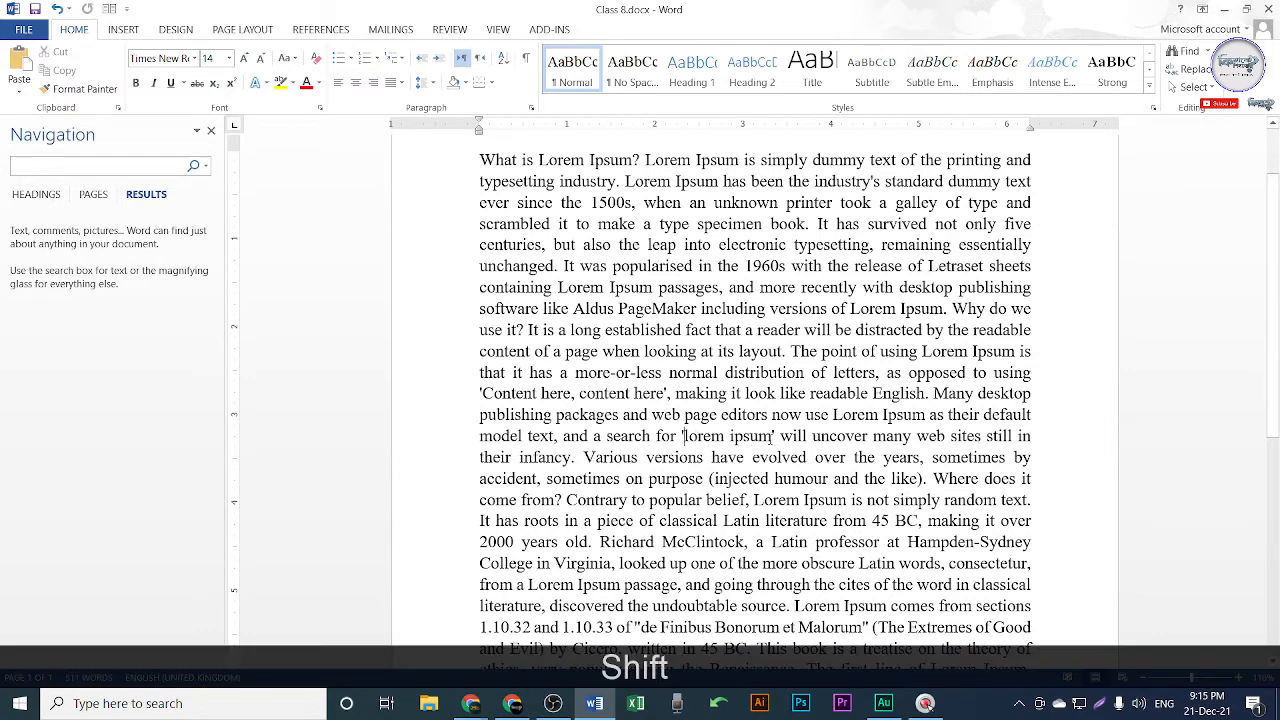
shift+click(772, 437)
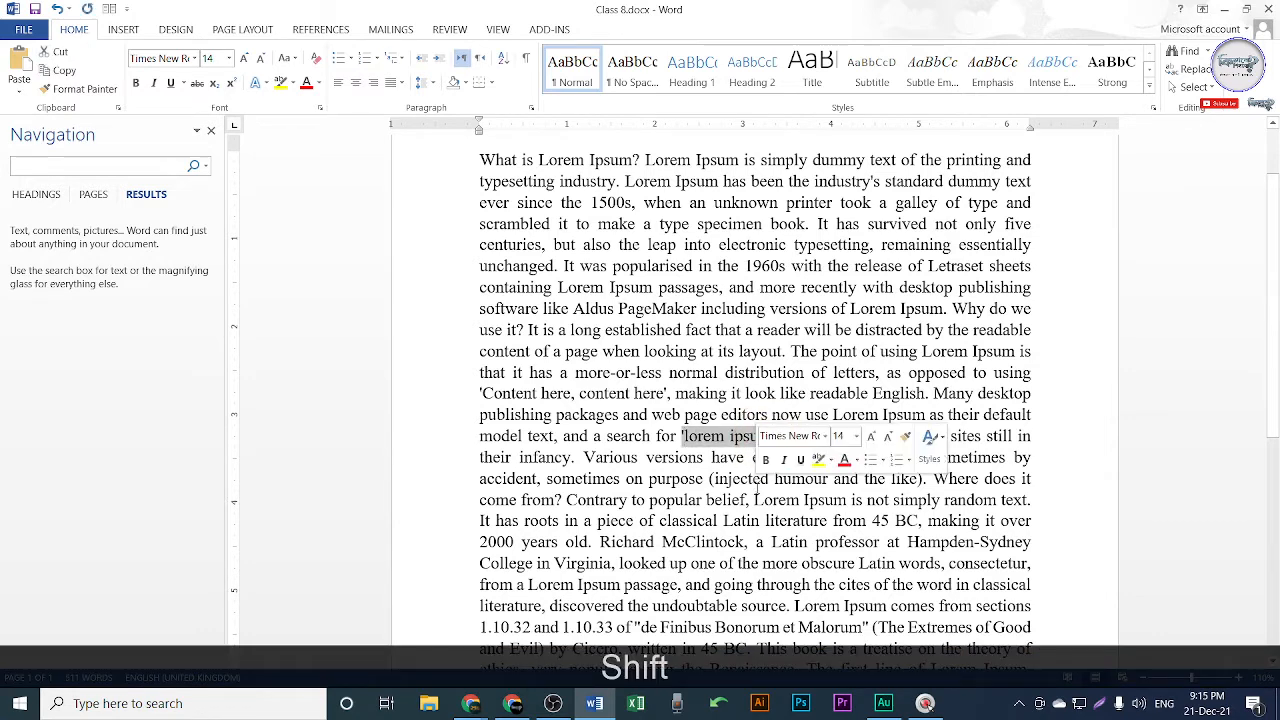
key(ctrl+c)
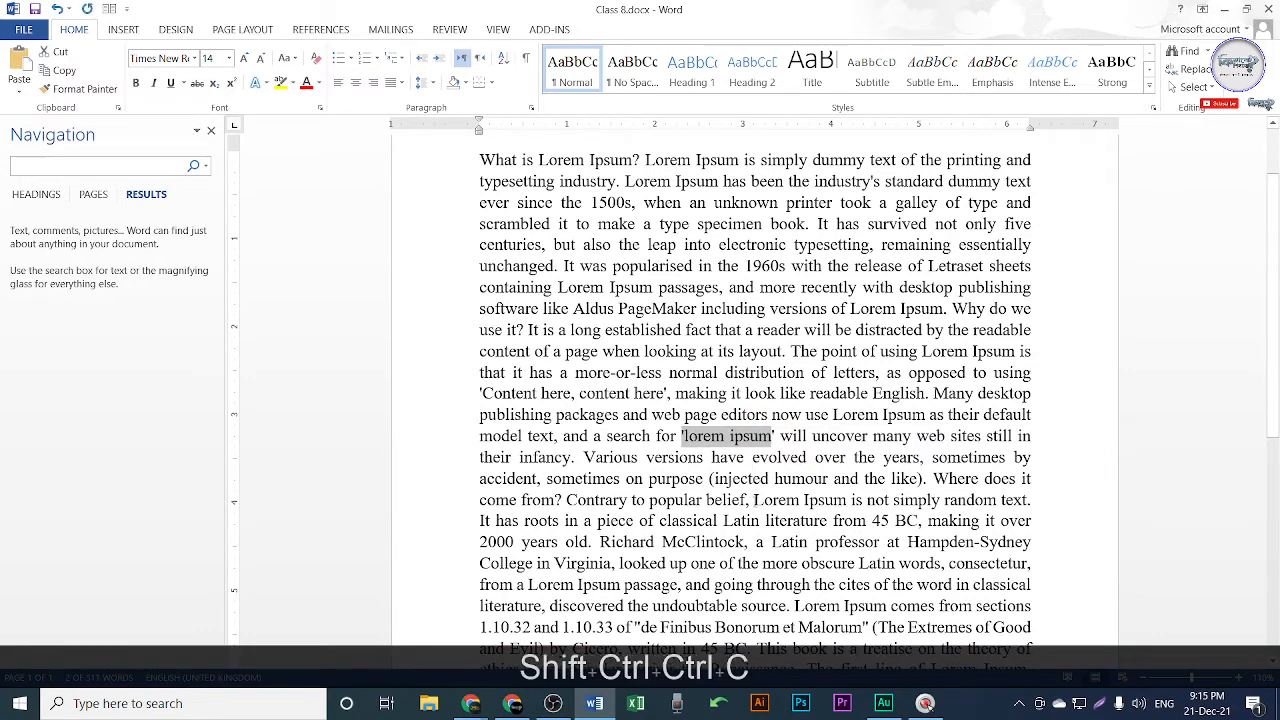
click(88, 166)
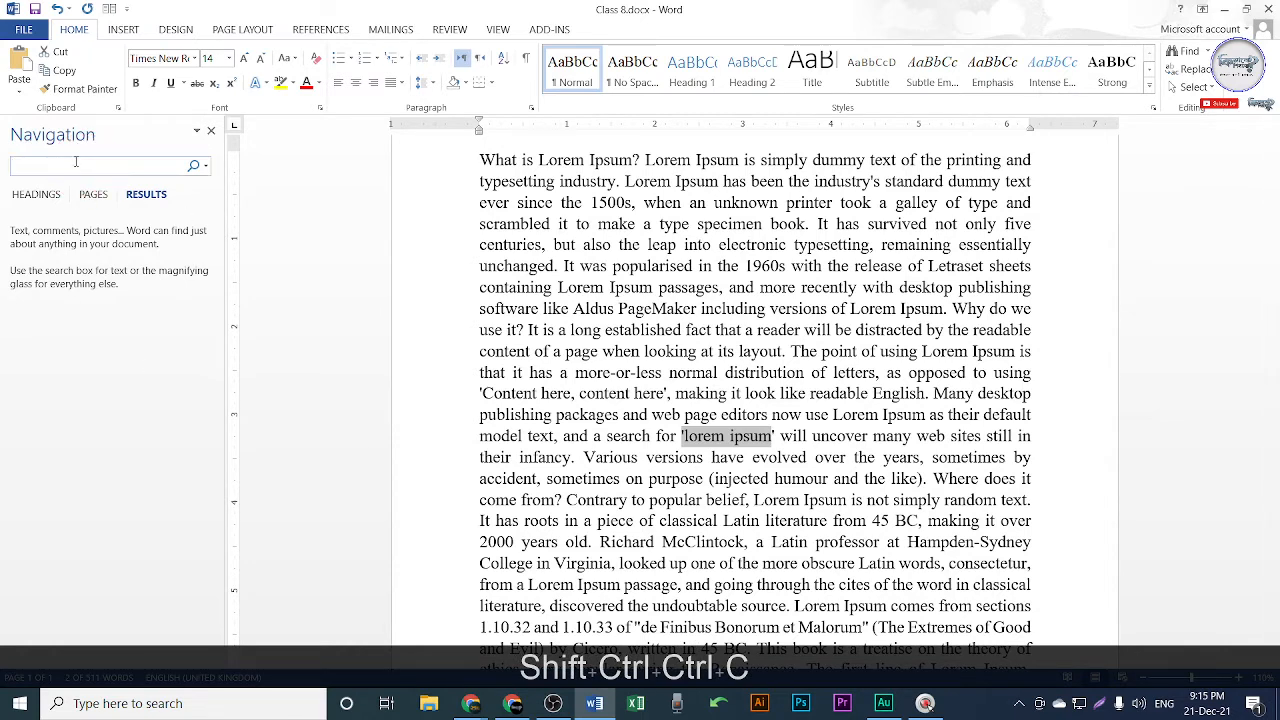
key(ctrl+v)
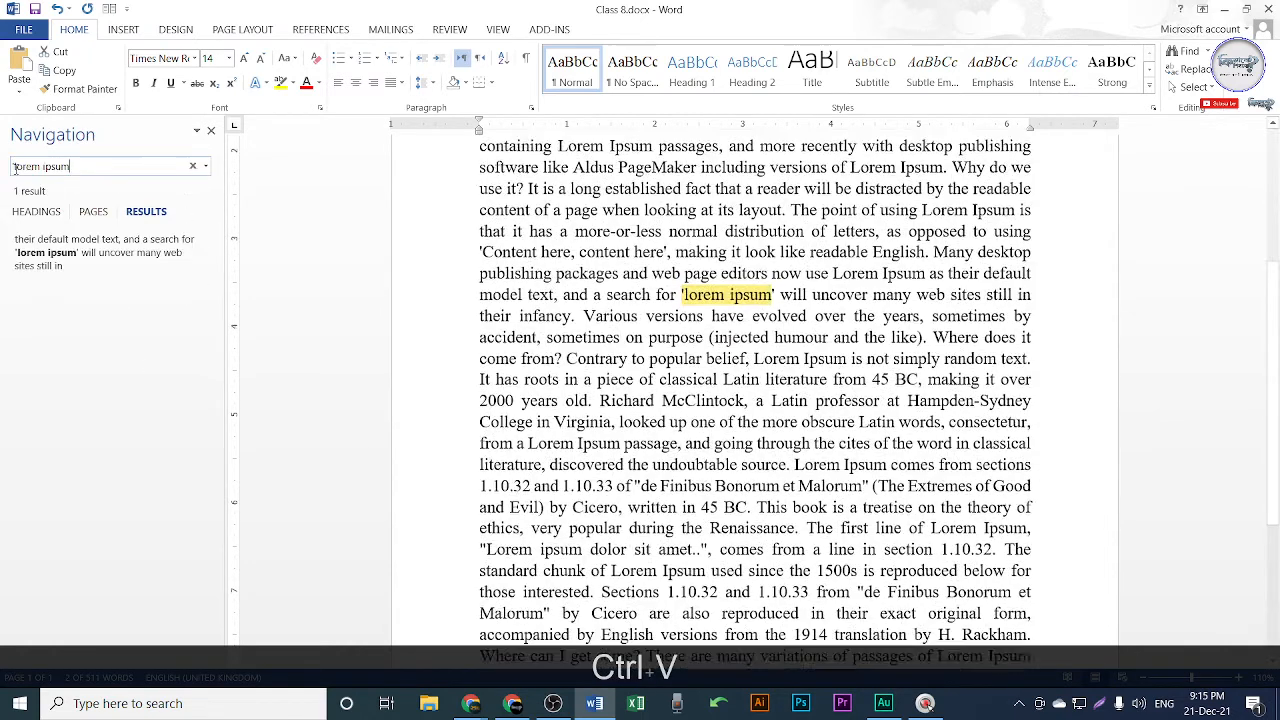
key(BackSpace)
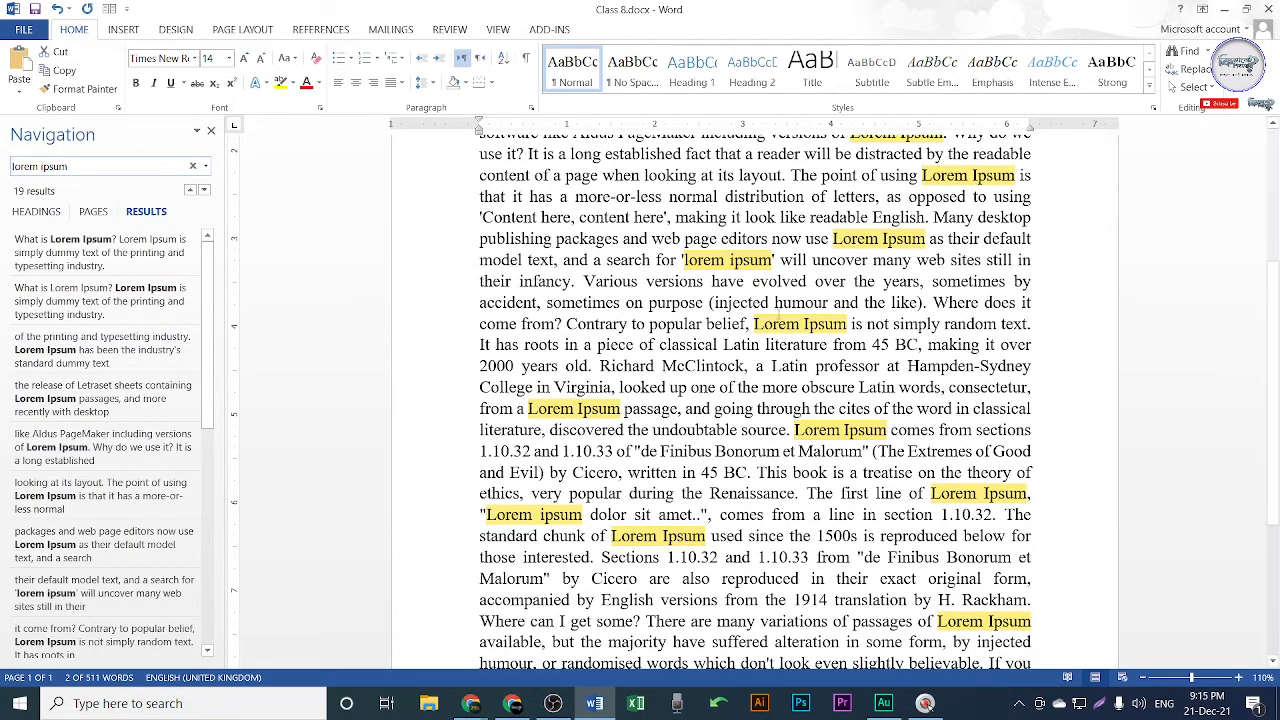
scroll(755, 400, up, 5)
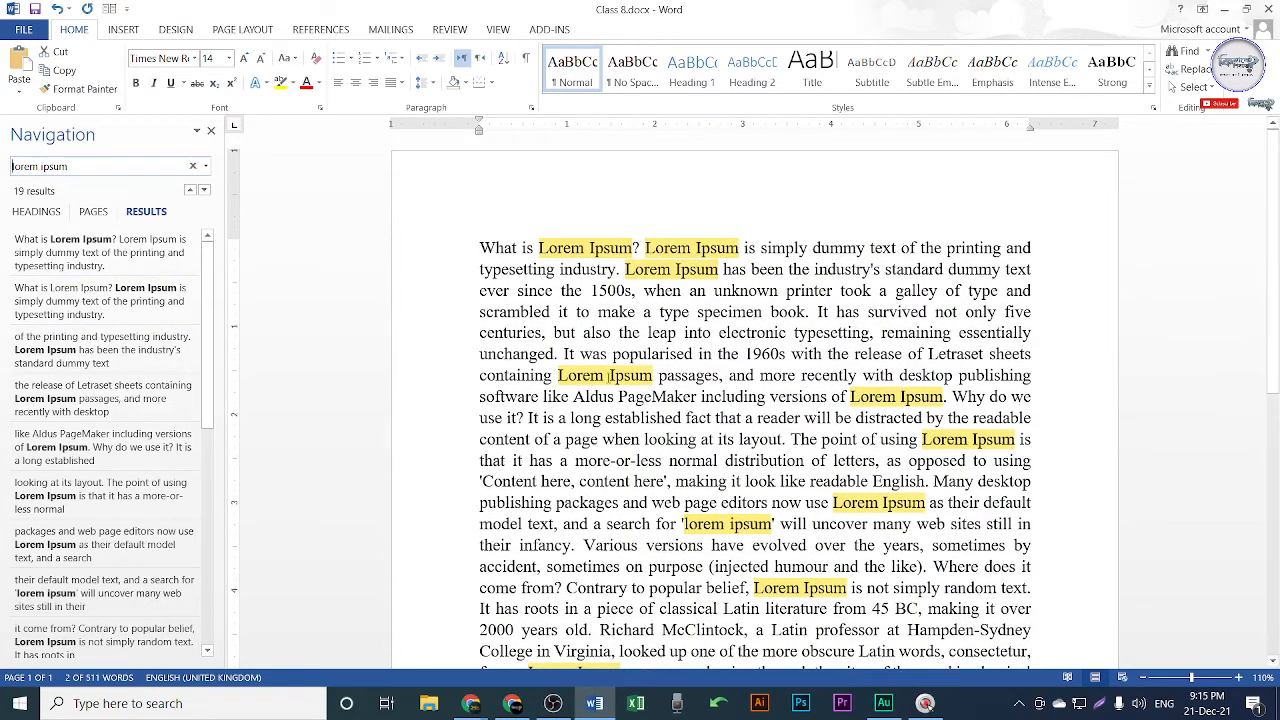
scroll(923, 432, down, 10)
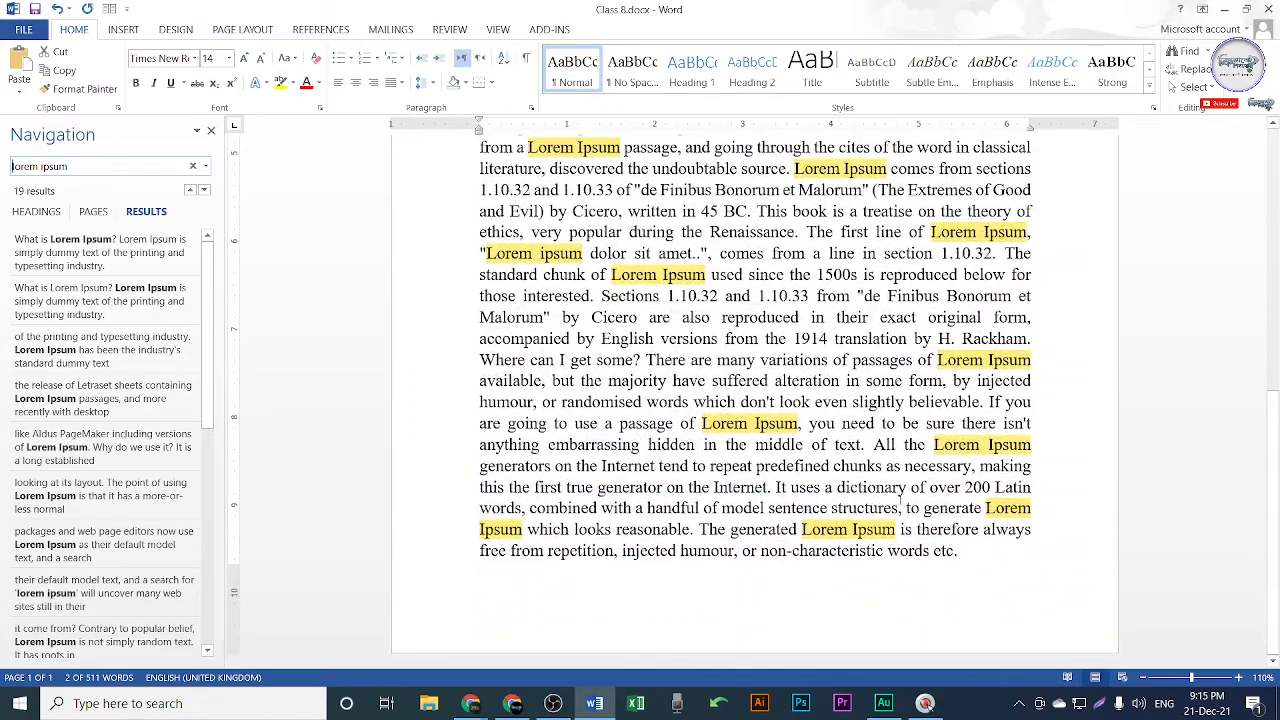
scroll(902, 500, up, 12)
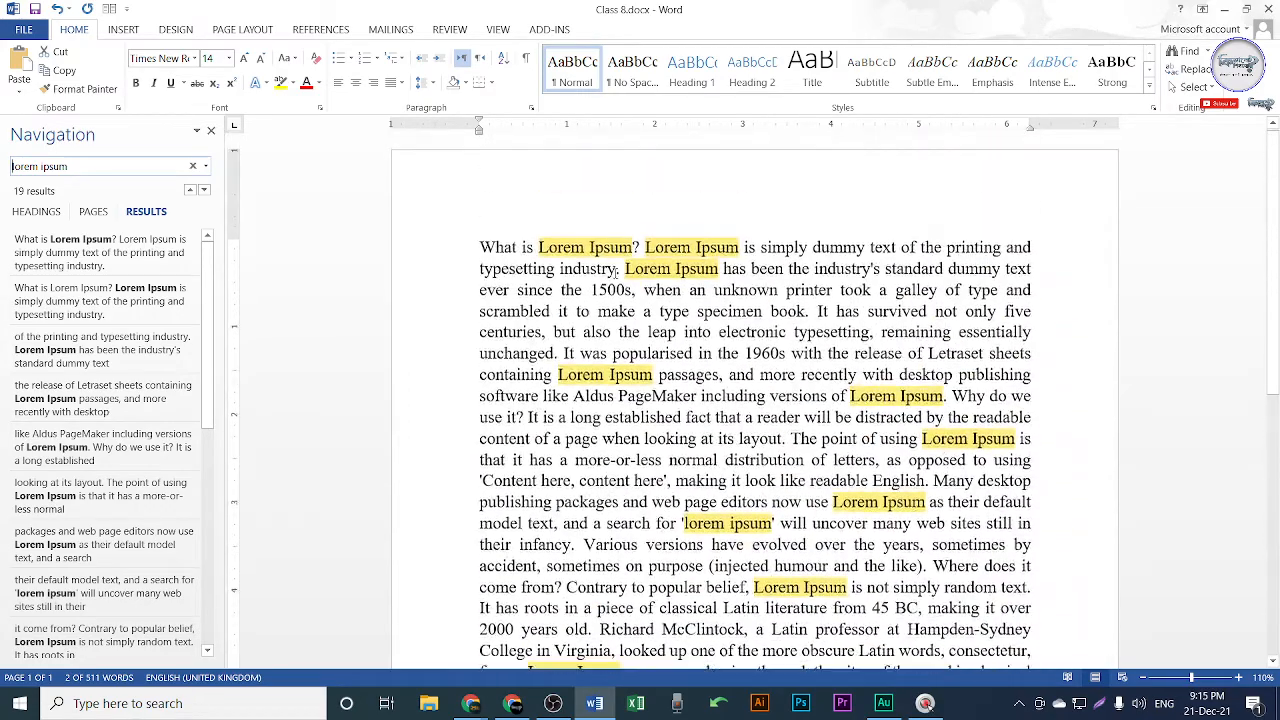
ctrl+scroll(718, 329, up, 4)
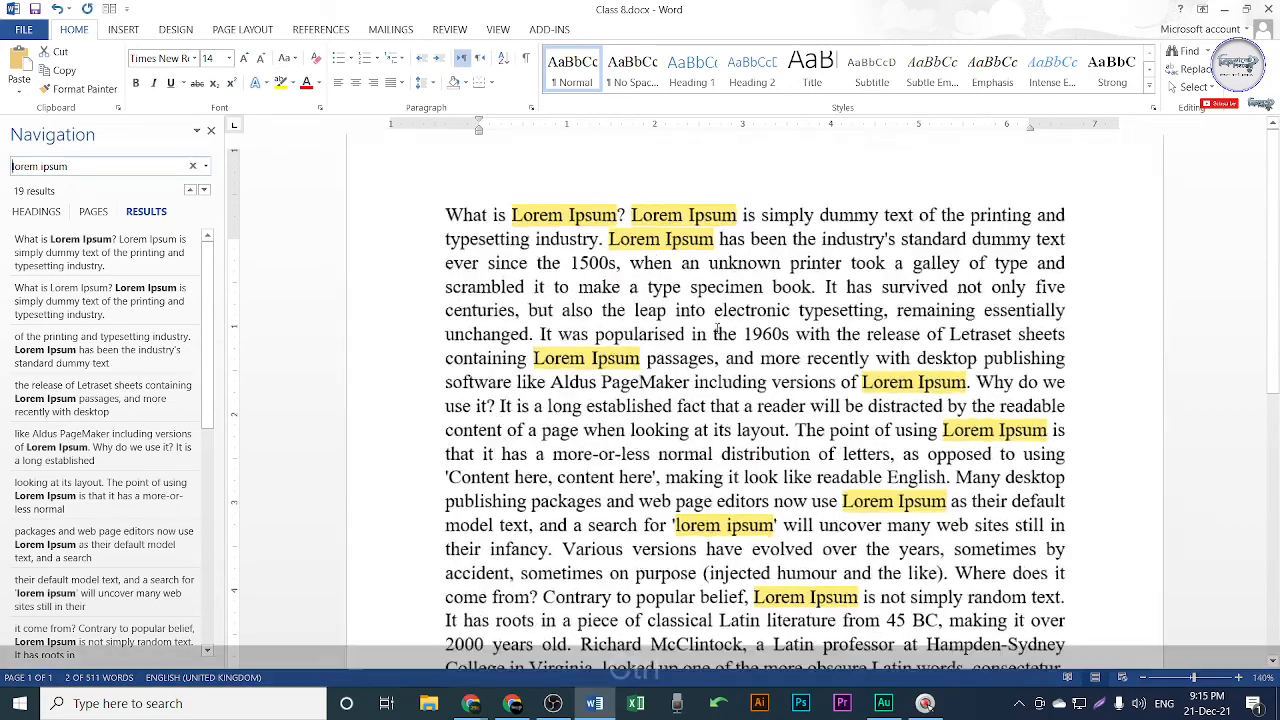
scroll(790, 385, up, 1)
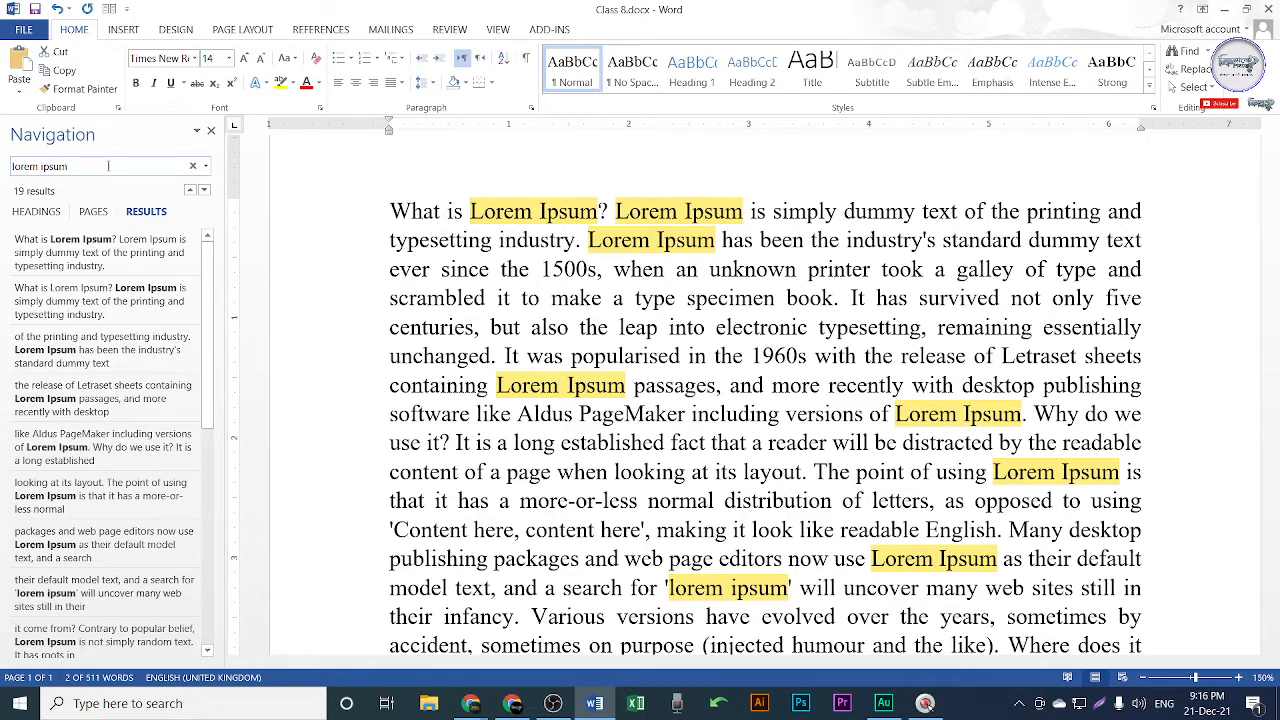
Reselect the 'lorem ipsum' search text, review the matches, then clear the search with its X.
drag(108, 166, 14, 166)
click(93, 167)
drag(95, 166, 12, 167)
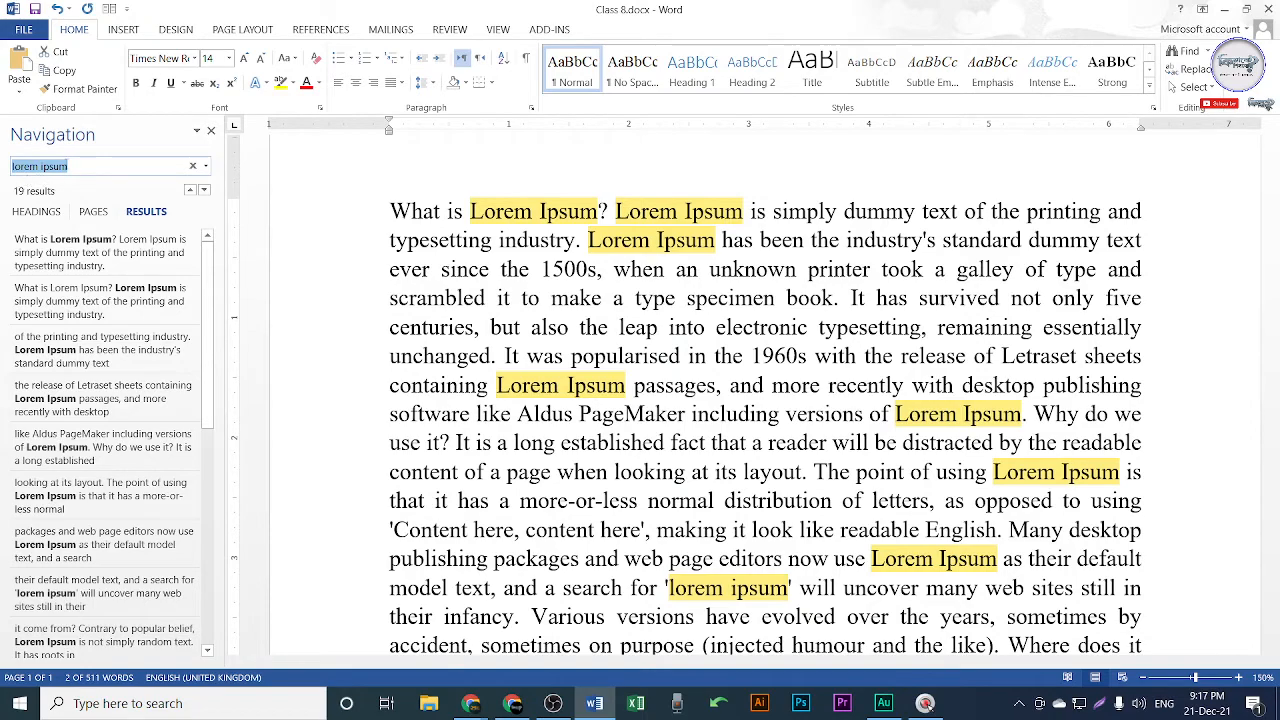
drag(66, 165, 8, 161)
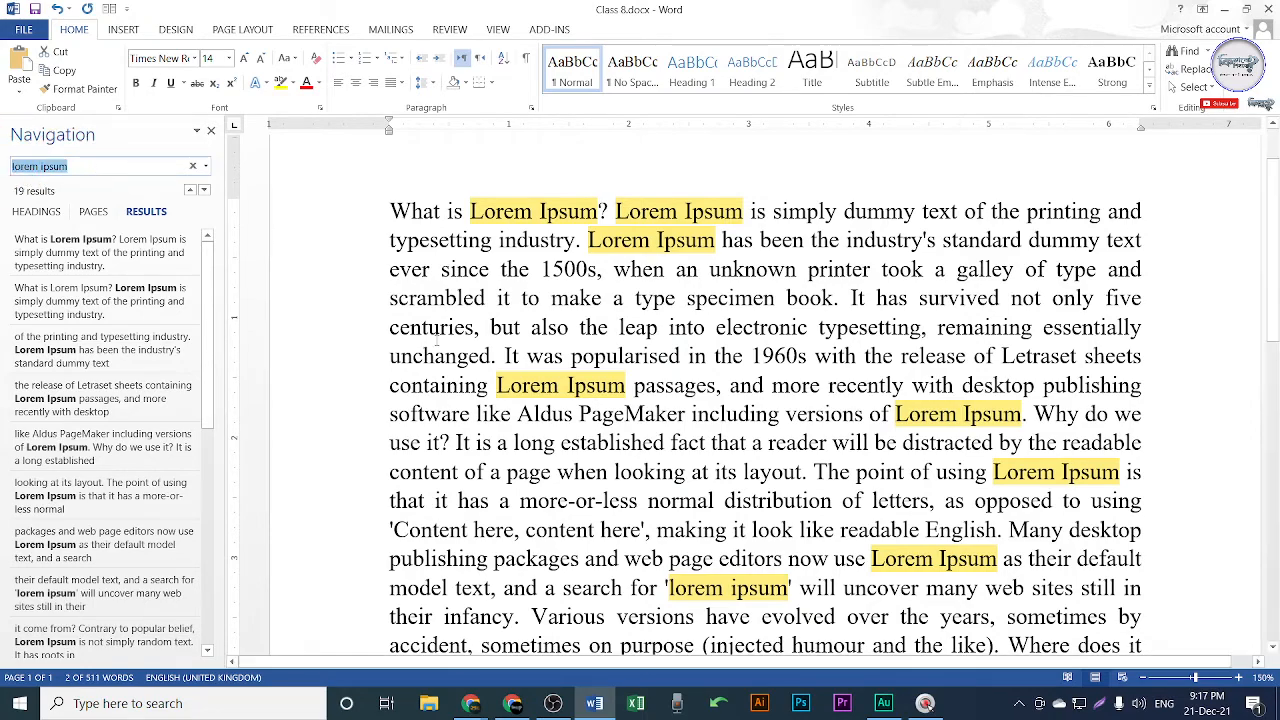
scroll(938, 450, down, 9)
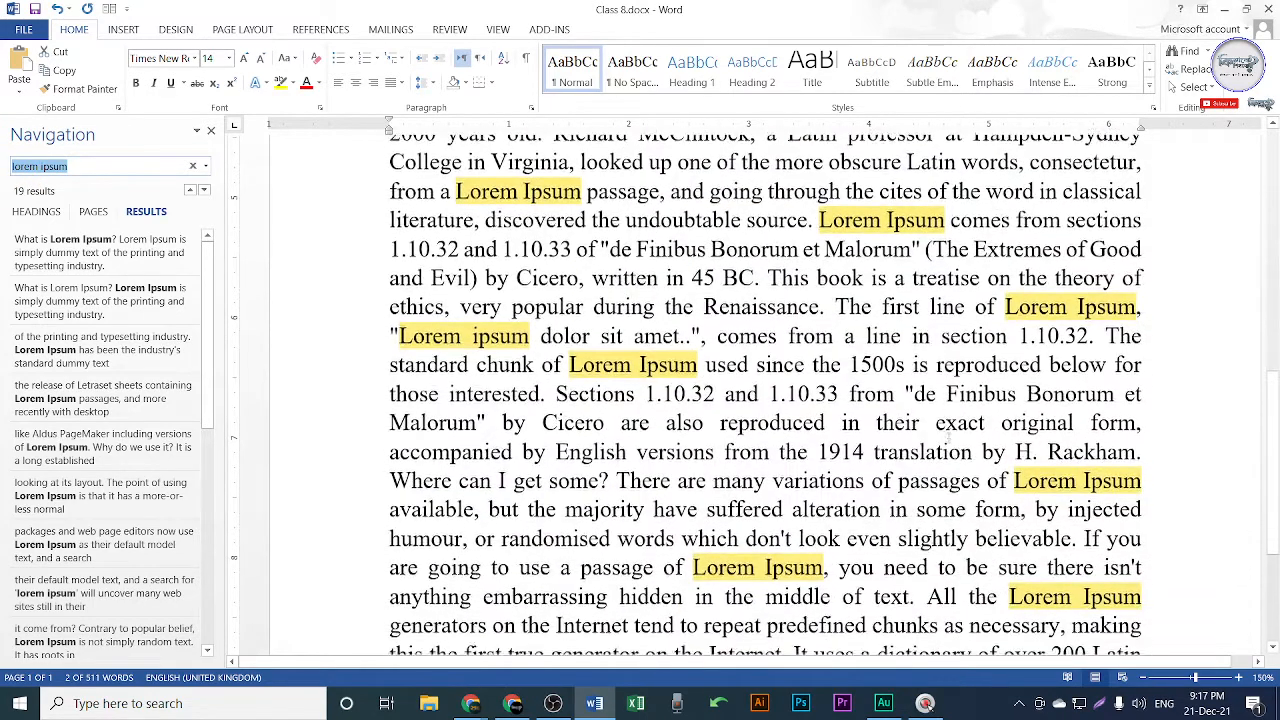
scroll(938, 450, down, 2)
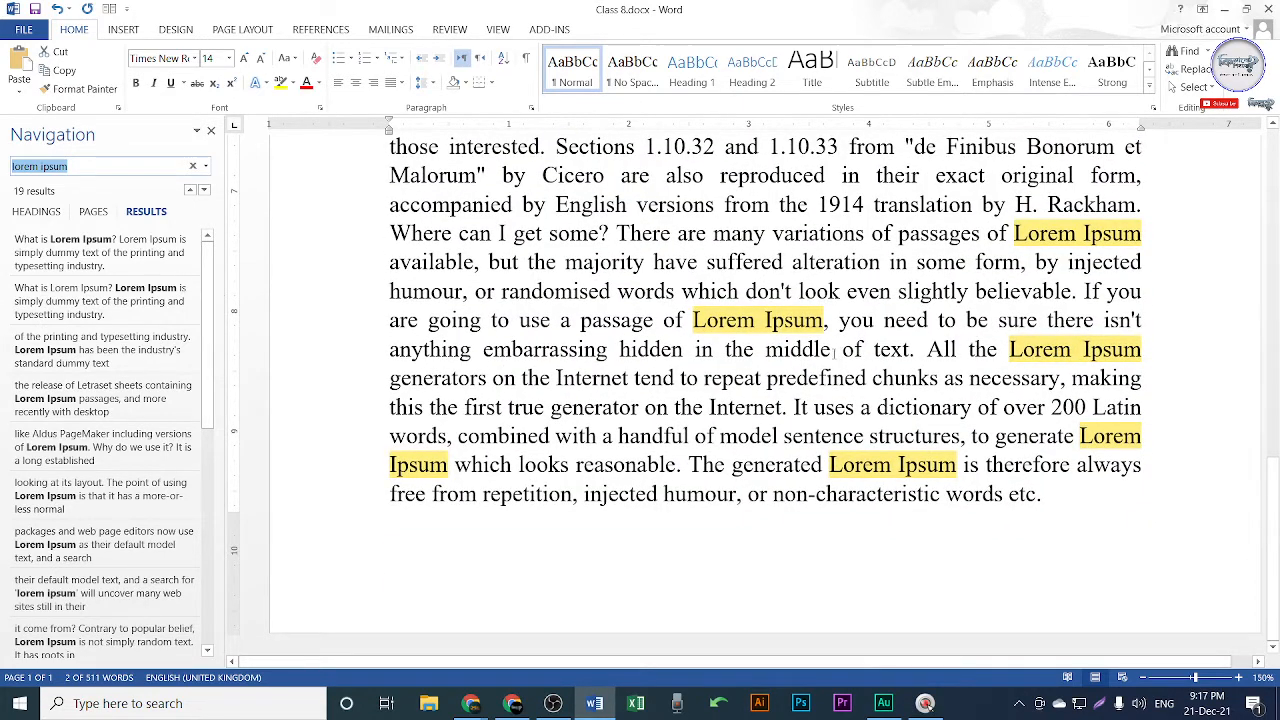
scroll(908, 397, up, 11)
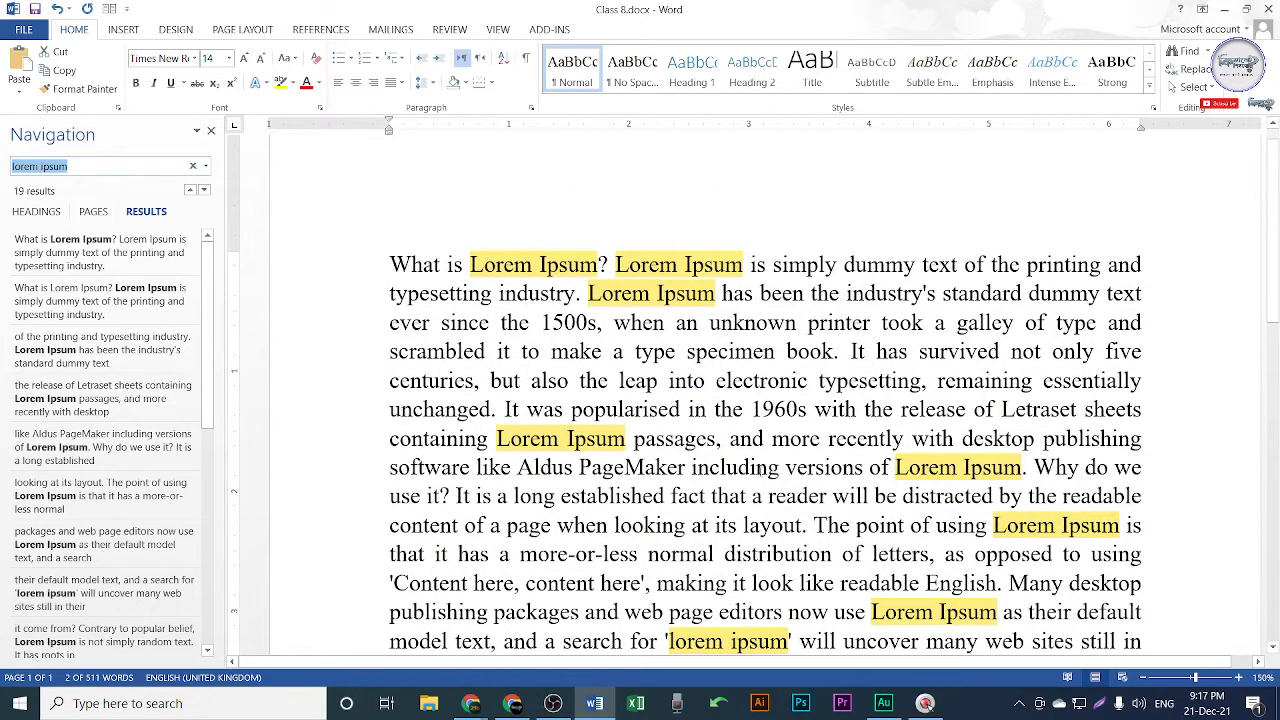
click(1200, 51)
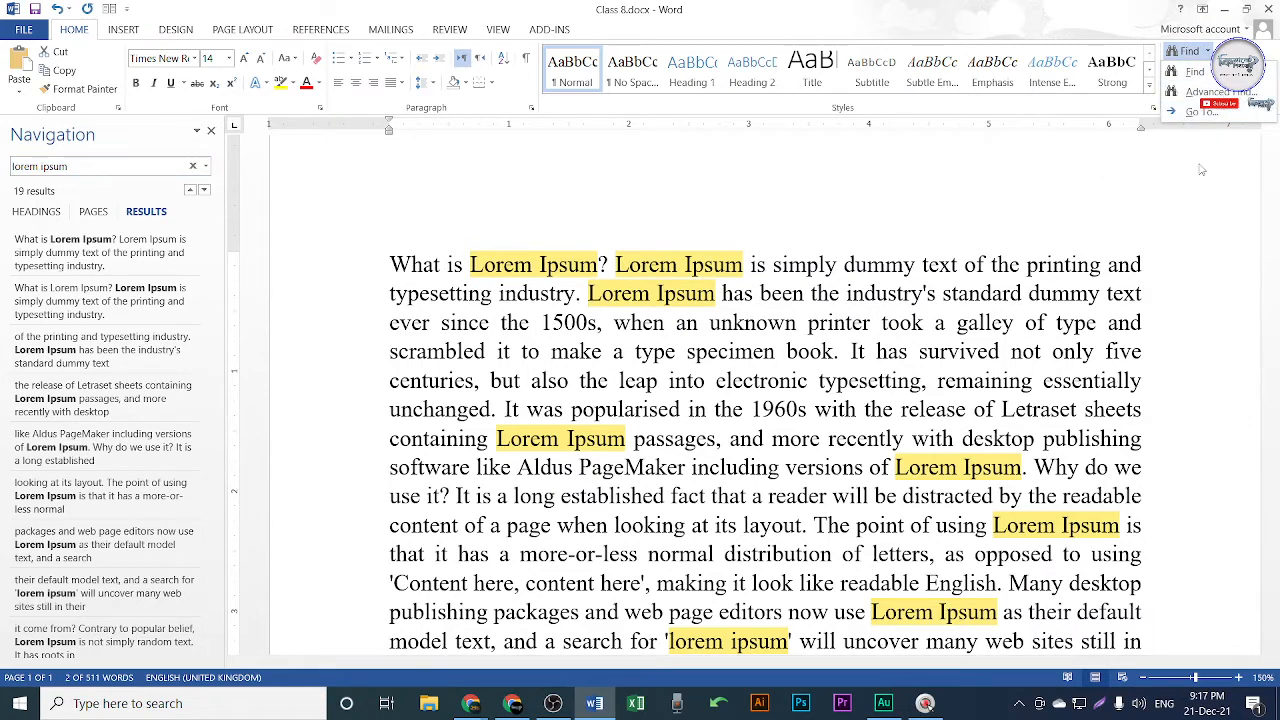
click(964, 283)
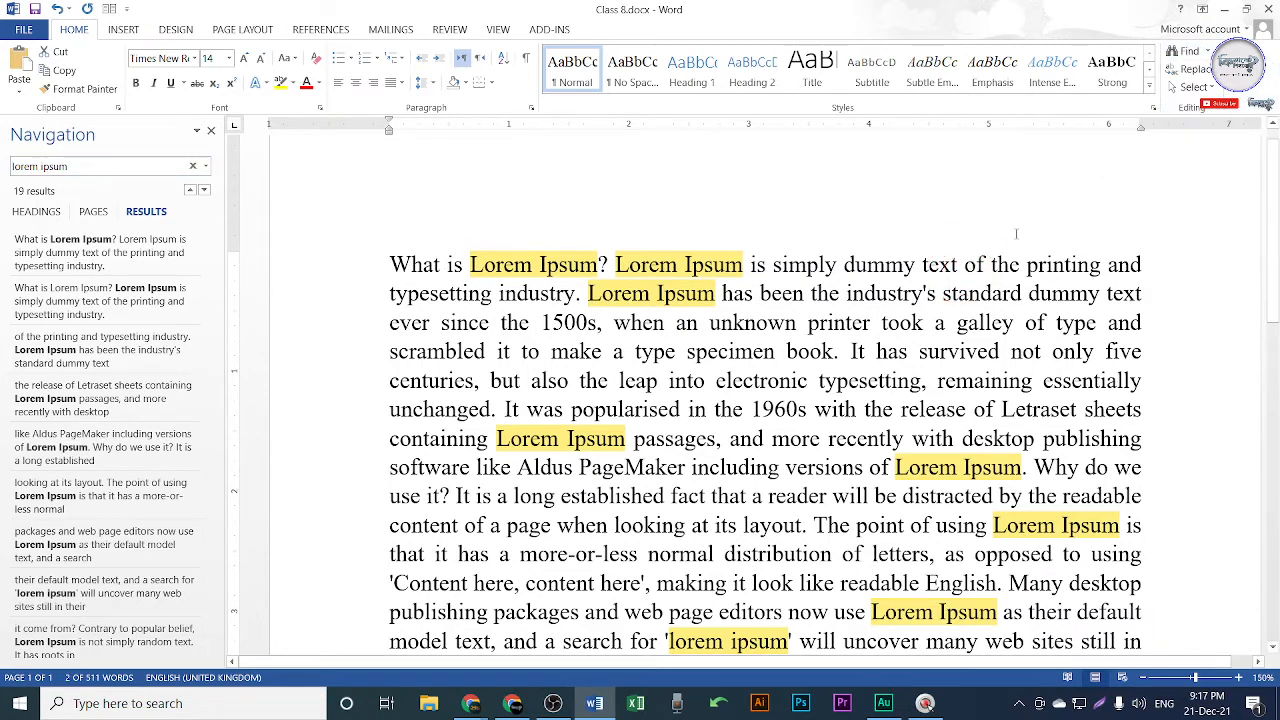
click(192, 166)
Close the Navigation pane and open Advanced Find with 'lorem ipsum' as the search term.
click(211, 130)
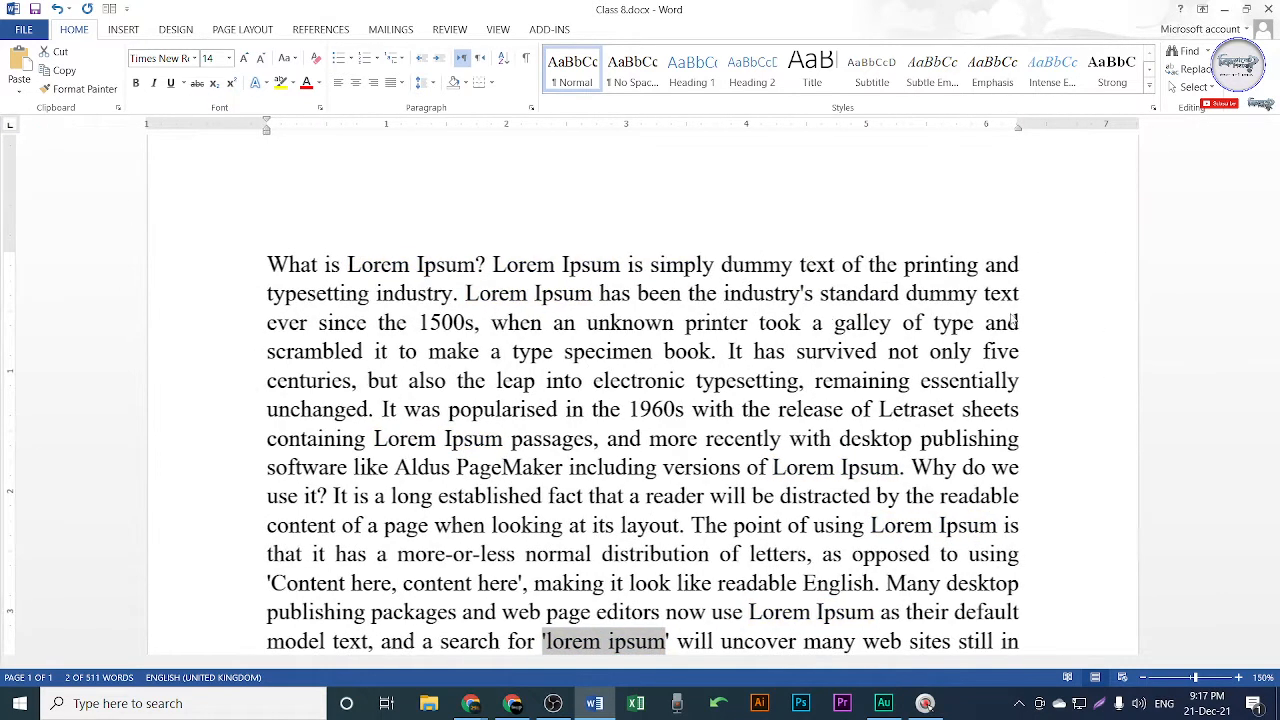
click(1205, 51)
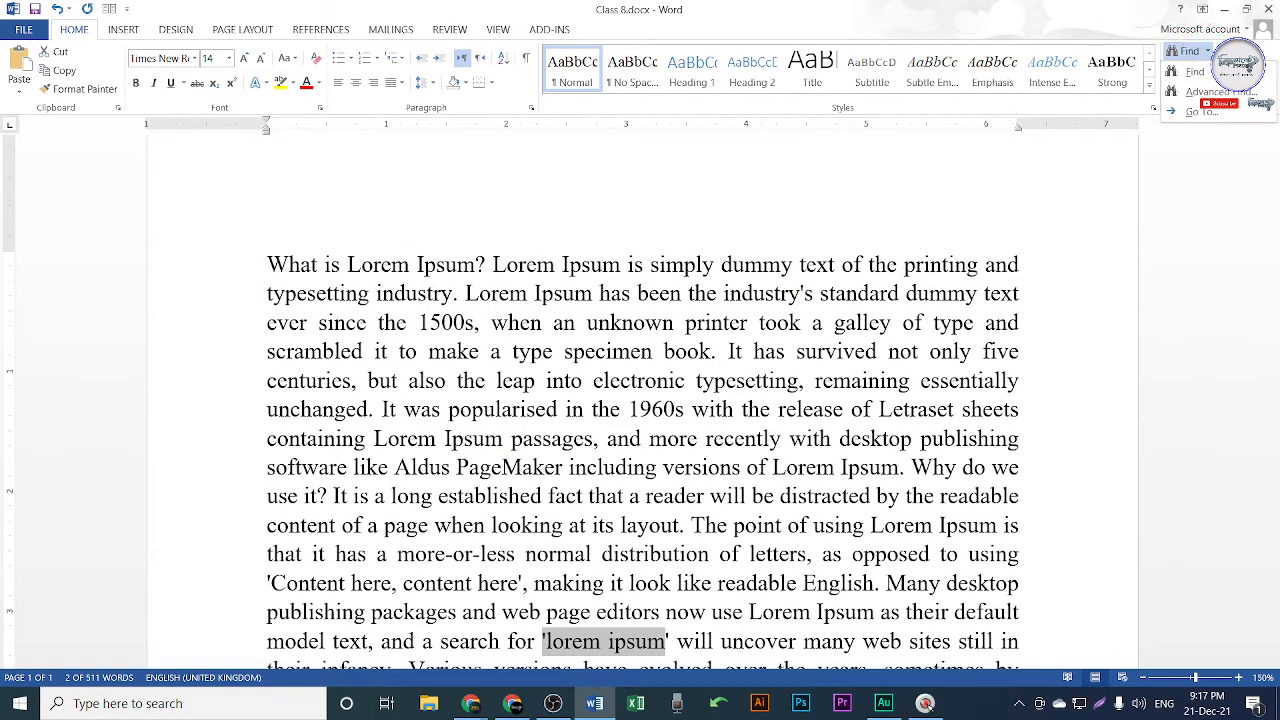
click(1215, 91)
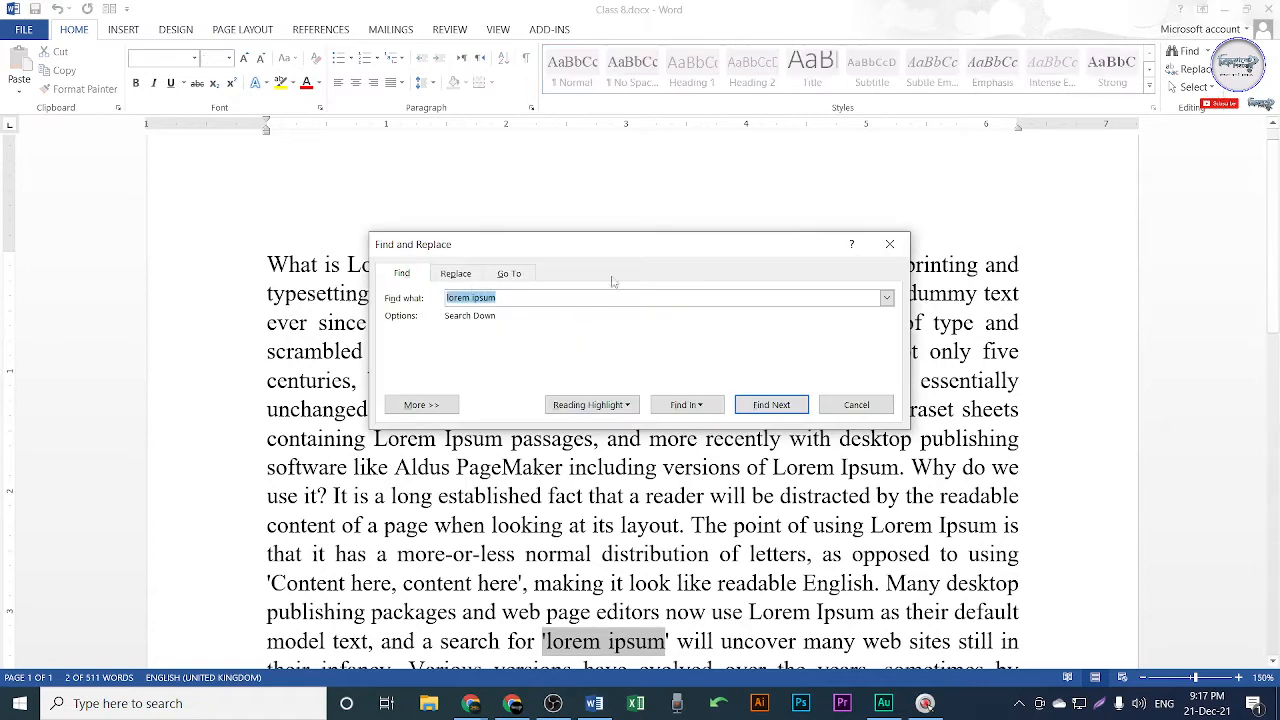
drag(622, 254, 620, 315)
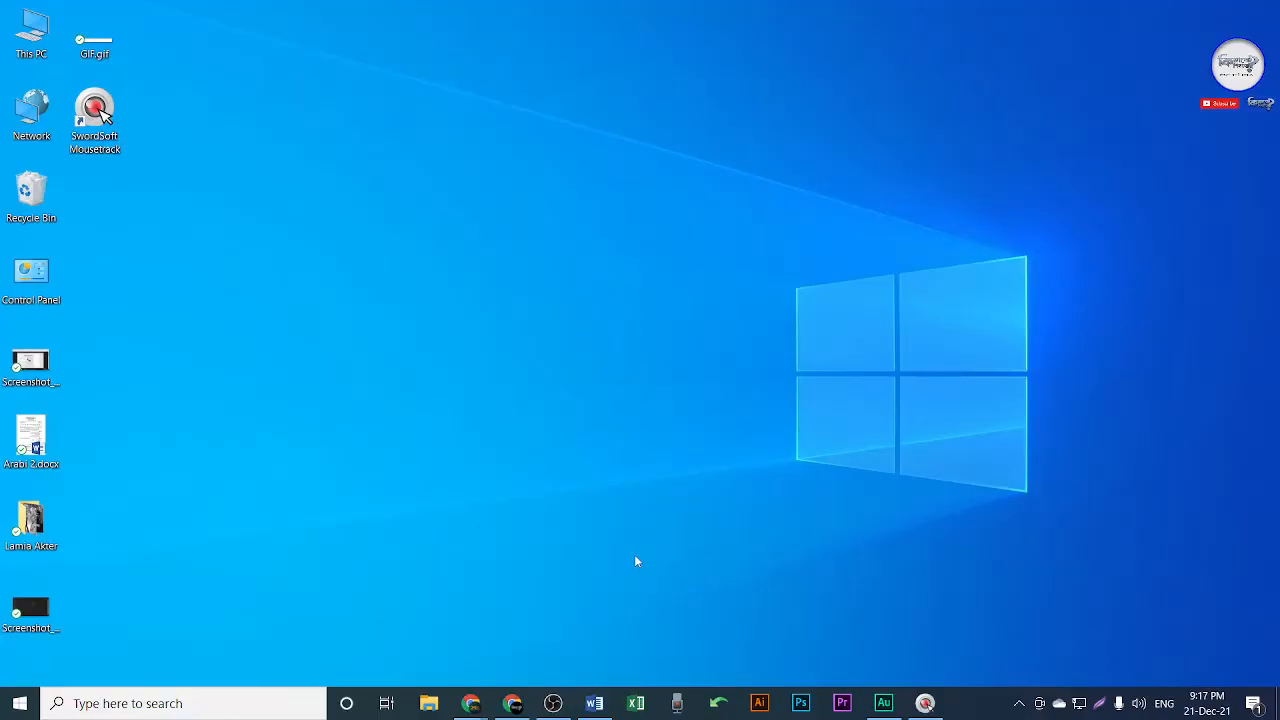
click(594, 703)
mouse_move(750, 184)
mouse_down()
mouse_move(654, 266)
mouse_move(737, 198)
mouse_up()
click(594, 267)
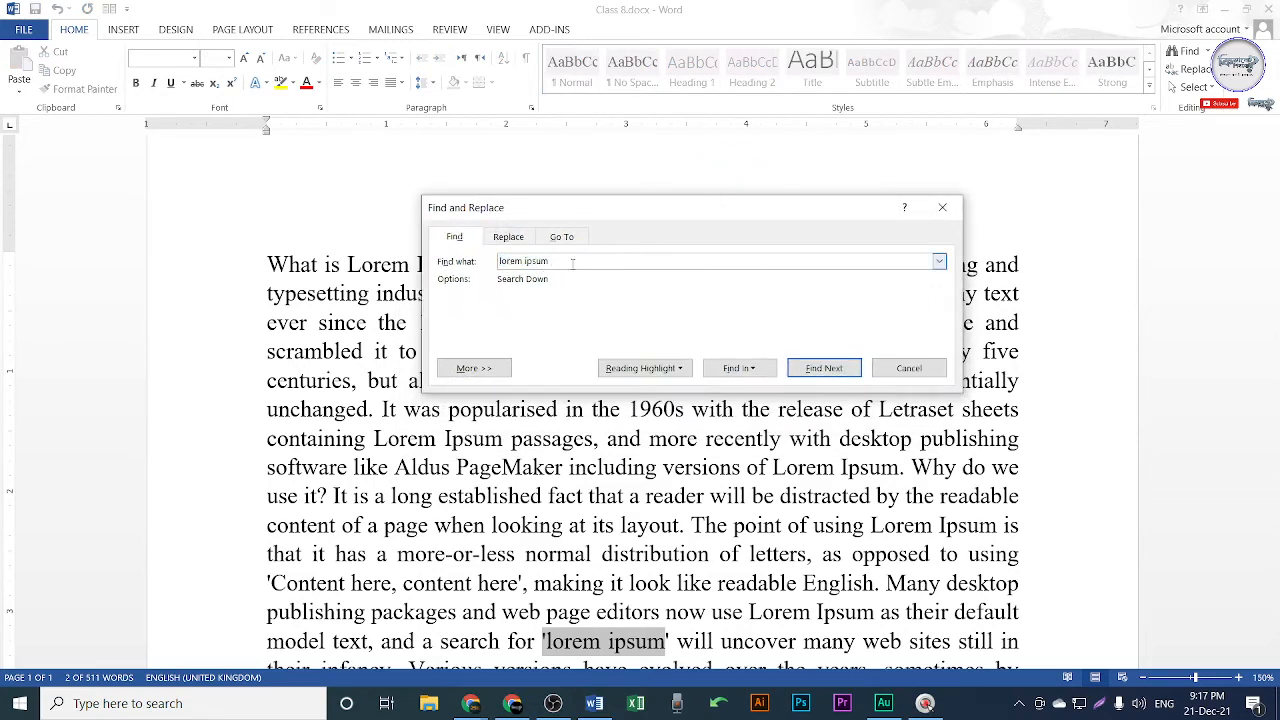
drag(572, 263, 498, 262)
click(566, 264)
Step through the 'lorem ipsum' matches to the 'Contrary to popular belief' sentence, then close Find.
click(831, 366)
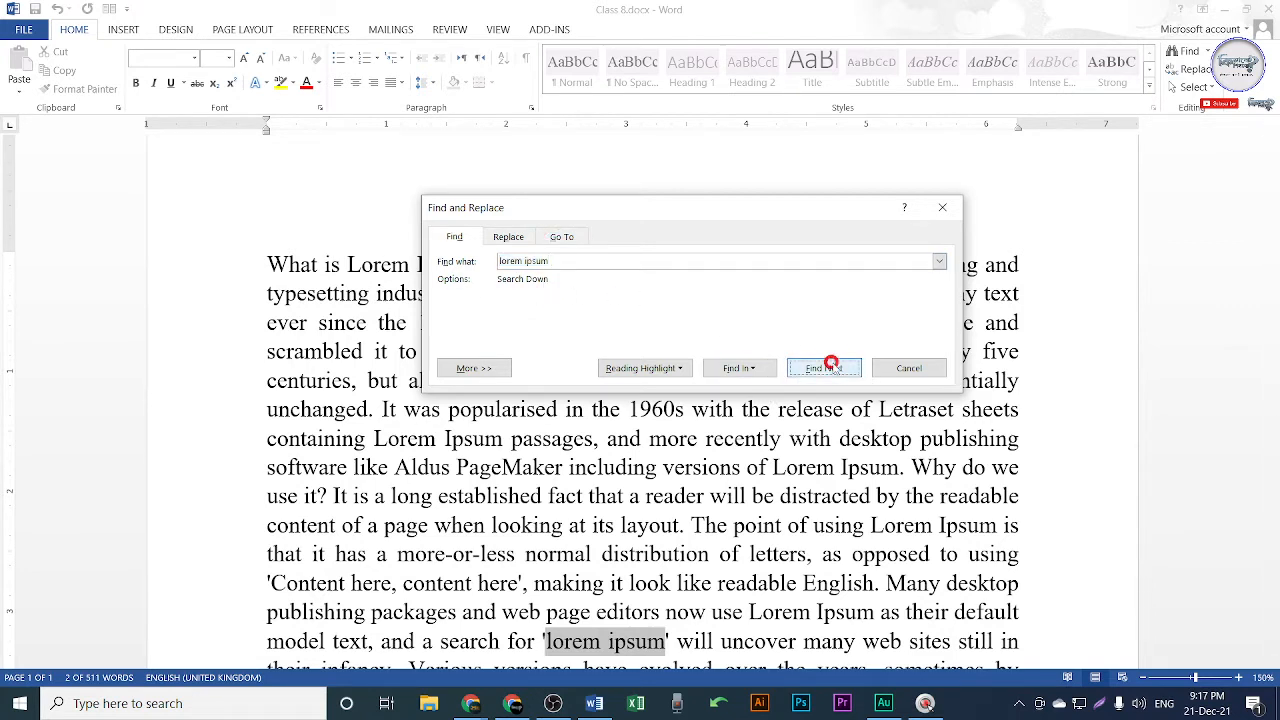
click(831, 366)
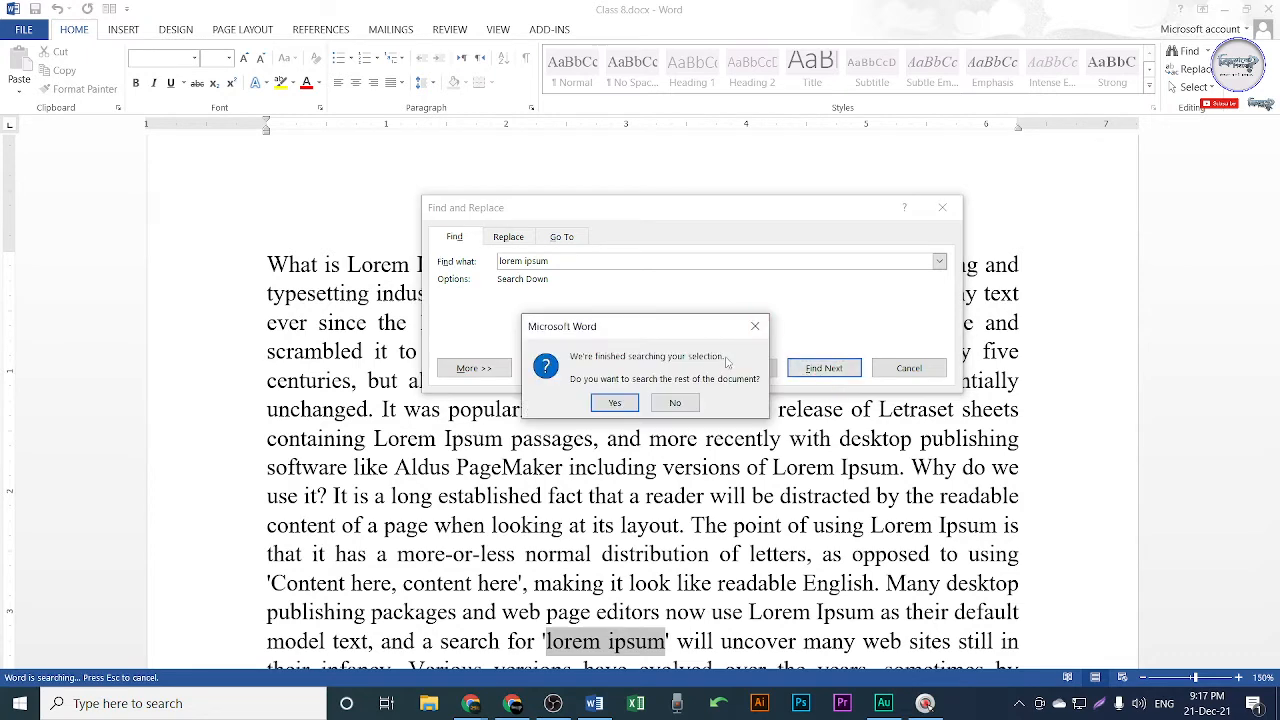
click(755, 326)
drag(738, 215, 548, 230)
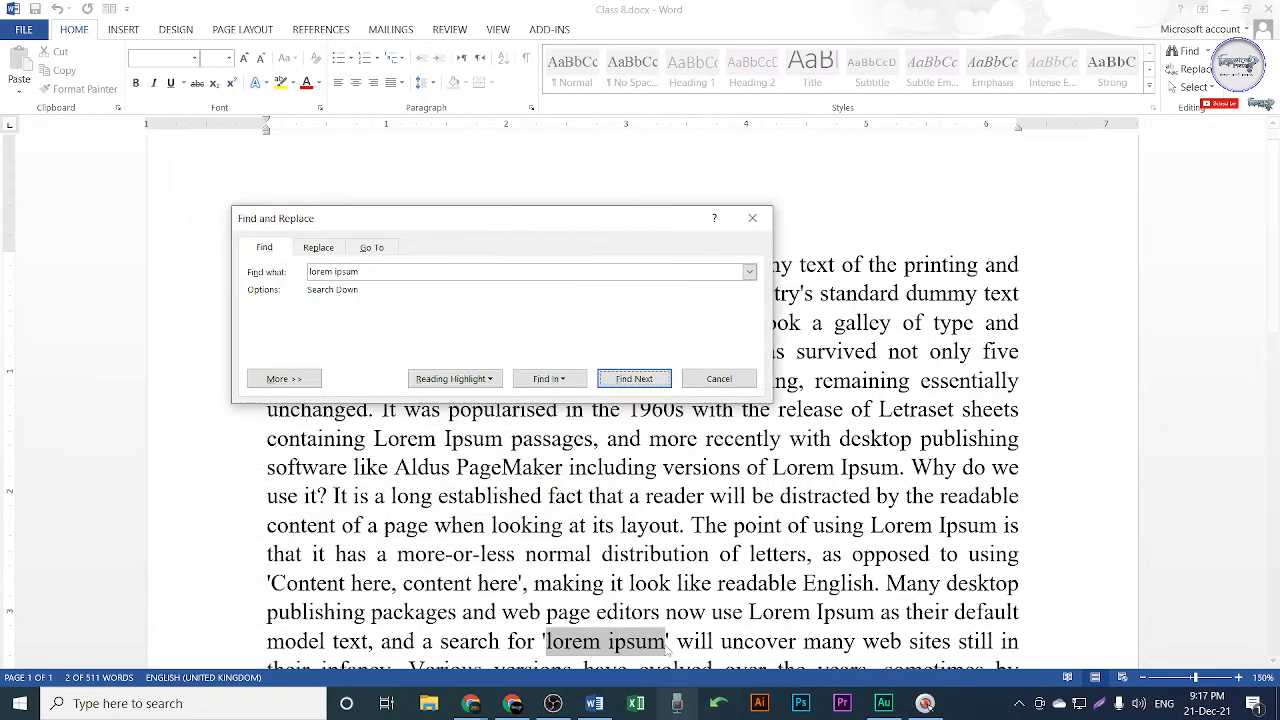
scroll(670, 648, down, 3)
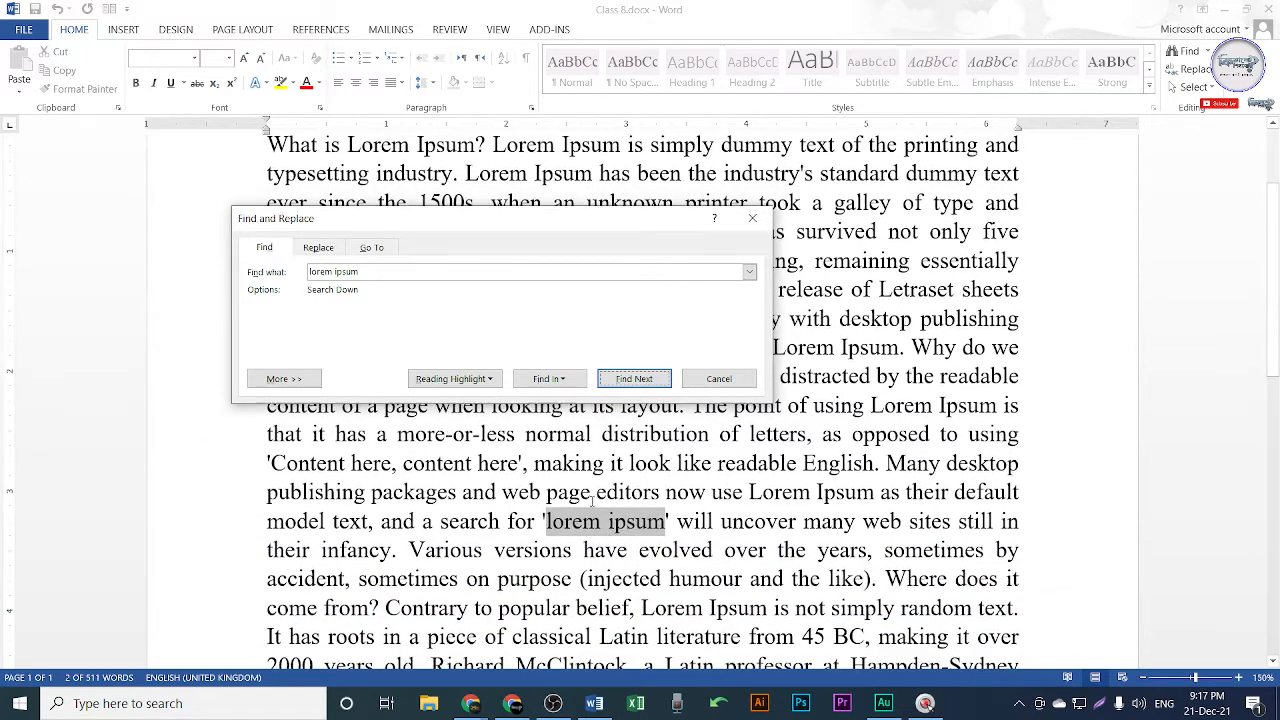
click(636, 381)
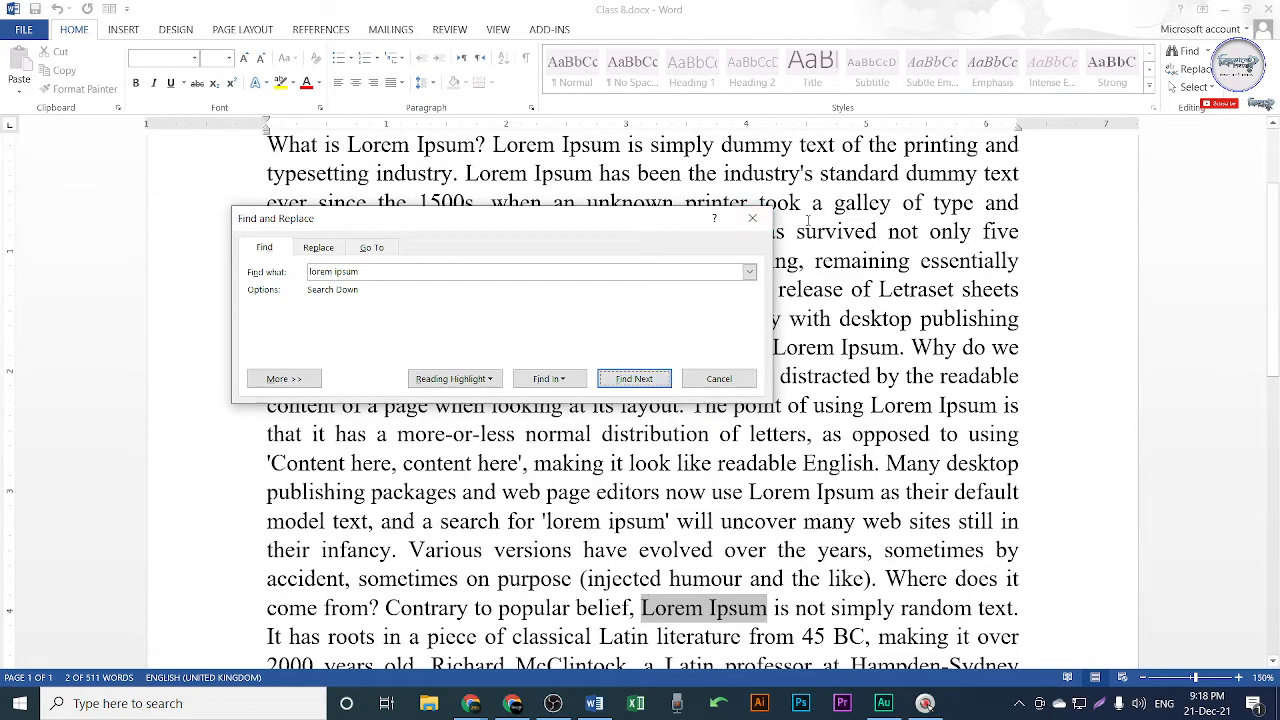
click(752, 218)
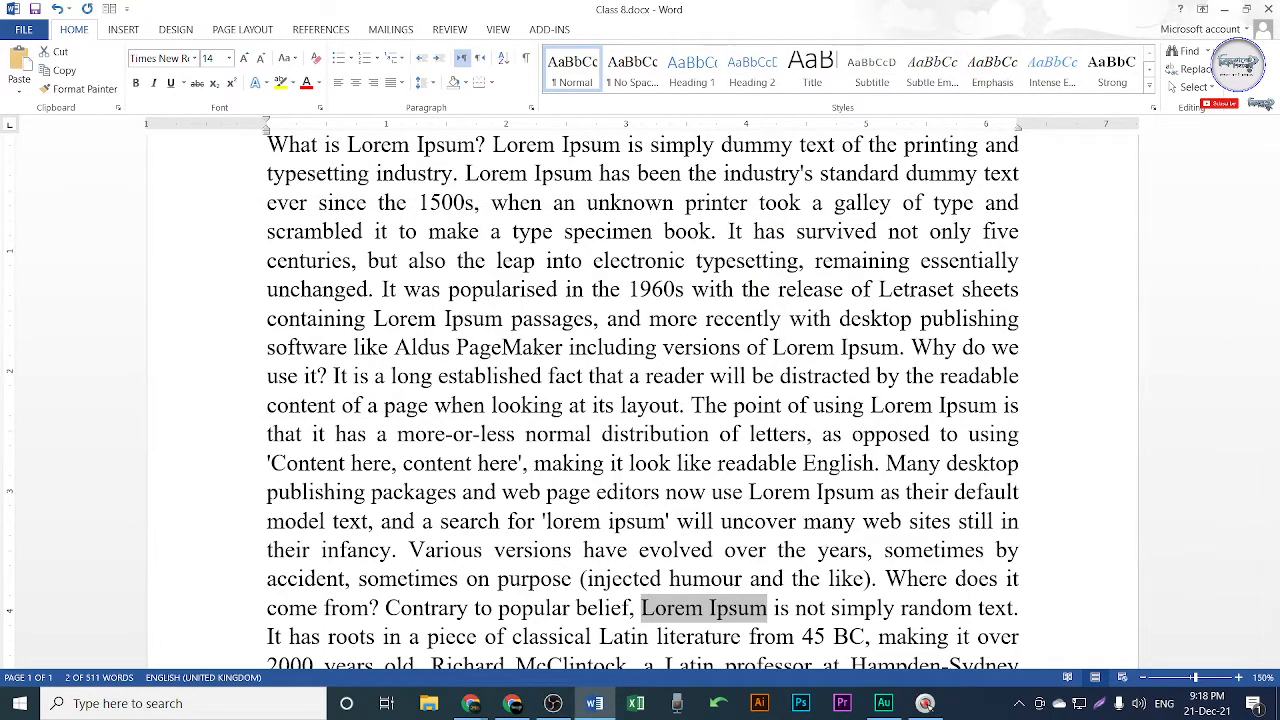
Open the Go To dialog from the Find options, then close it again.
click(1207, 51)
click(1198, 113)
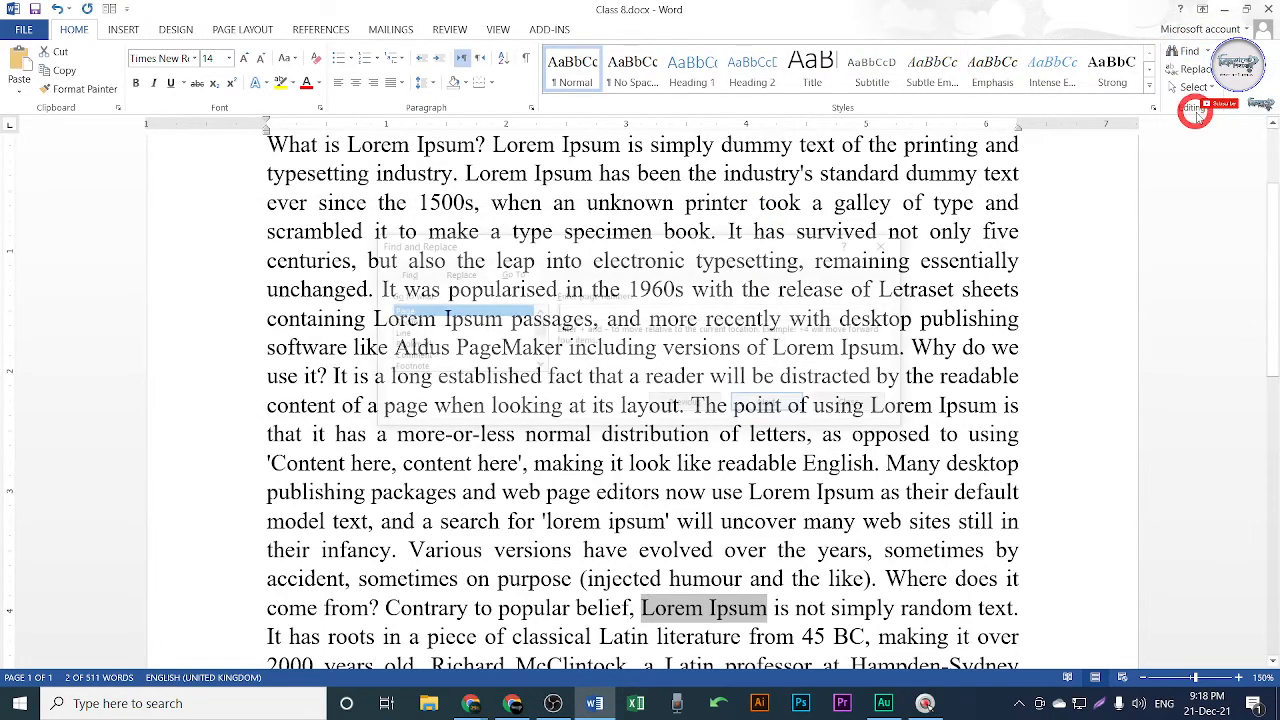
drag(648, 257, 712, 192)
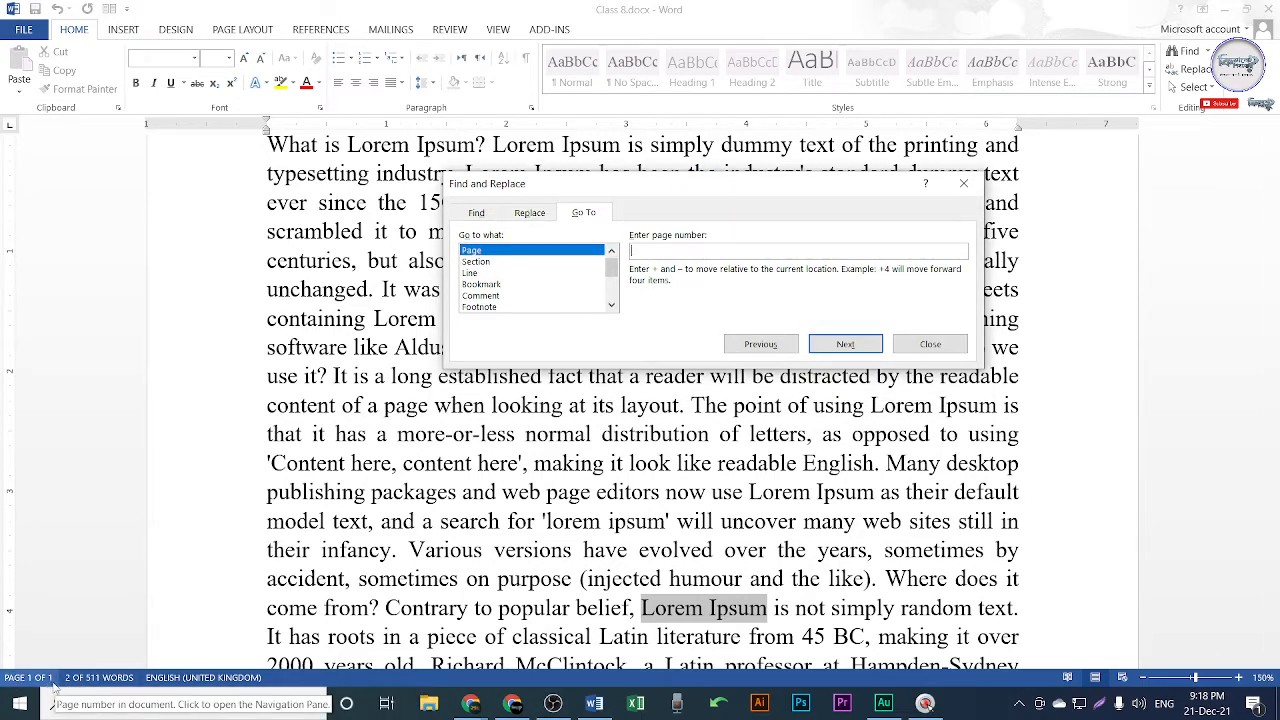
click(930, 344)
scroll(780, 533, down, 3)
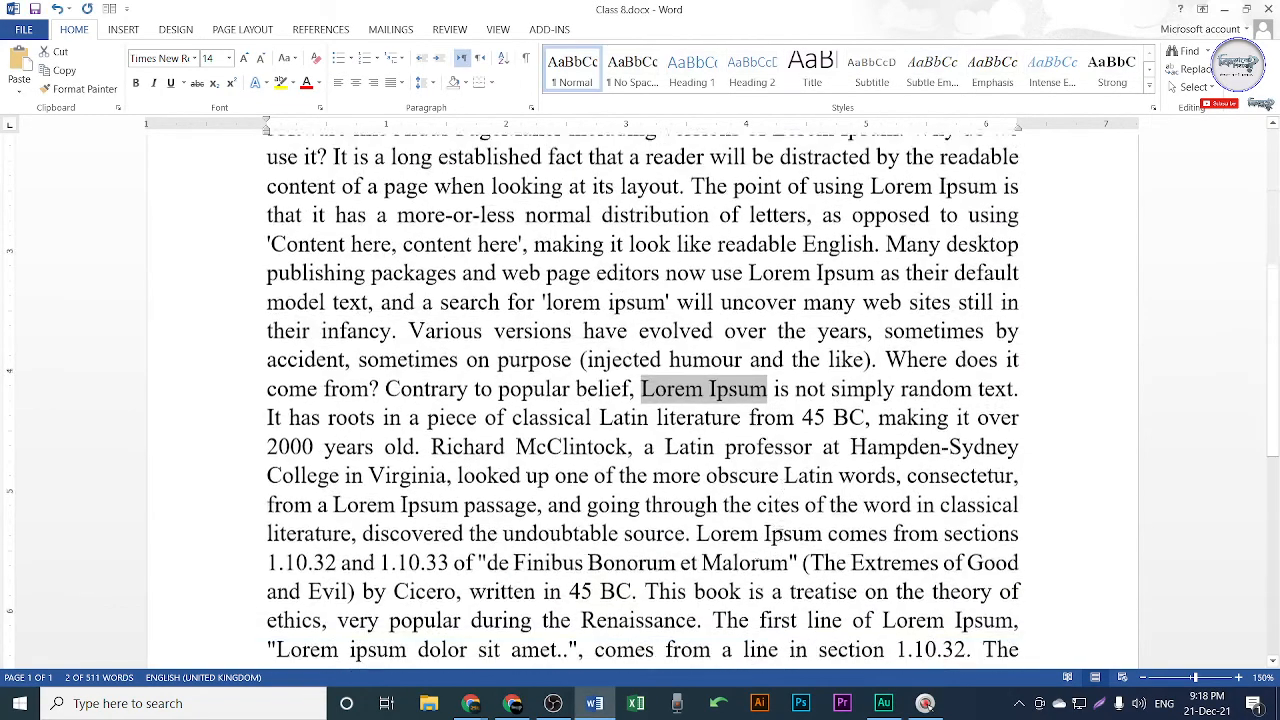
scroll(780, 533, down, 6)
Add page breaks and blank lines after the last word to reach 21 pages, then open File > Info.
click(965, 513)
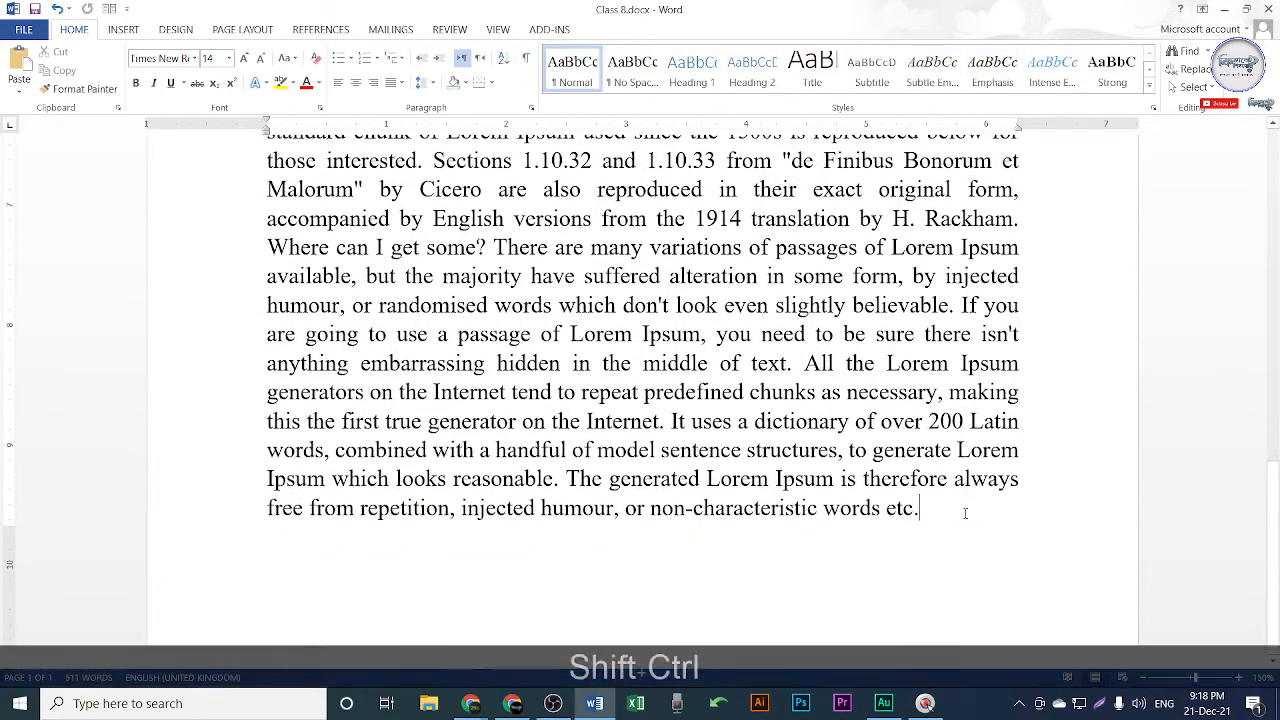
key(ctrl+shift+Return)
key(Return)
key(Return)
key(Return)
key(Return)
key(Return)
key(Return)
key(Return)
key(Return)
key(Return)
key(Return)
key(Return)
key(Return)
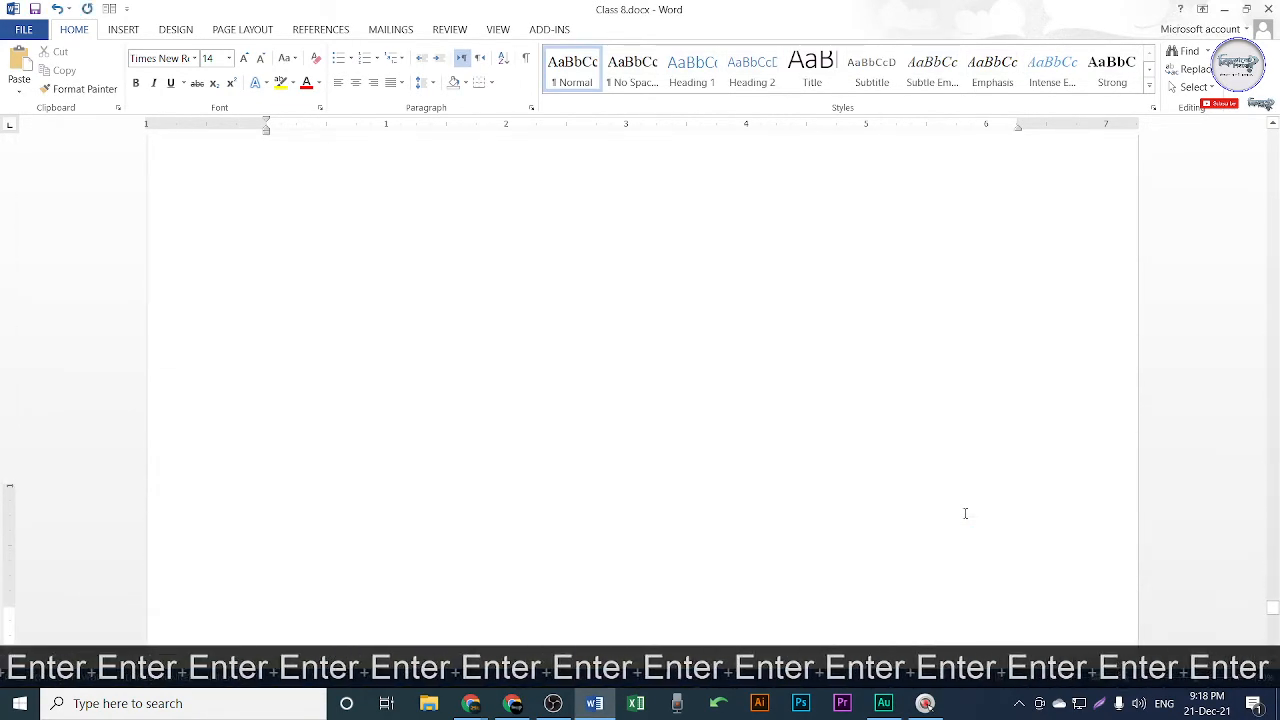
key(Return)
key(Return)
key(Return)
key(Return)
key(Return)
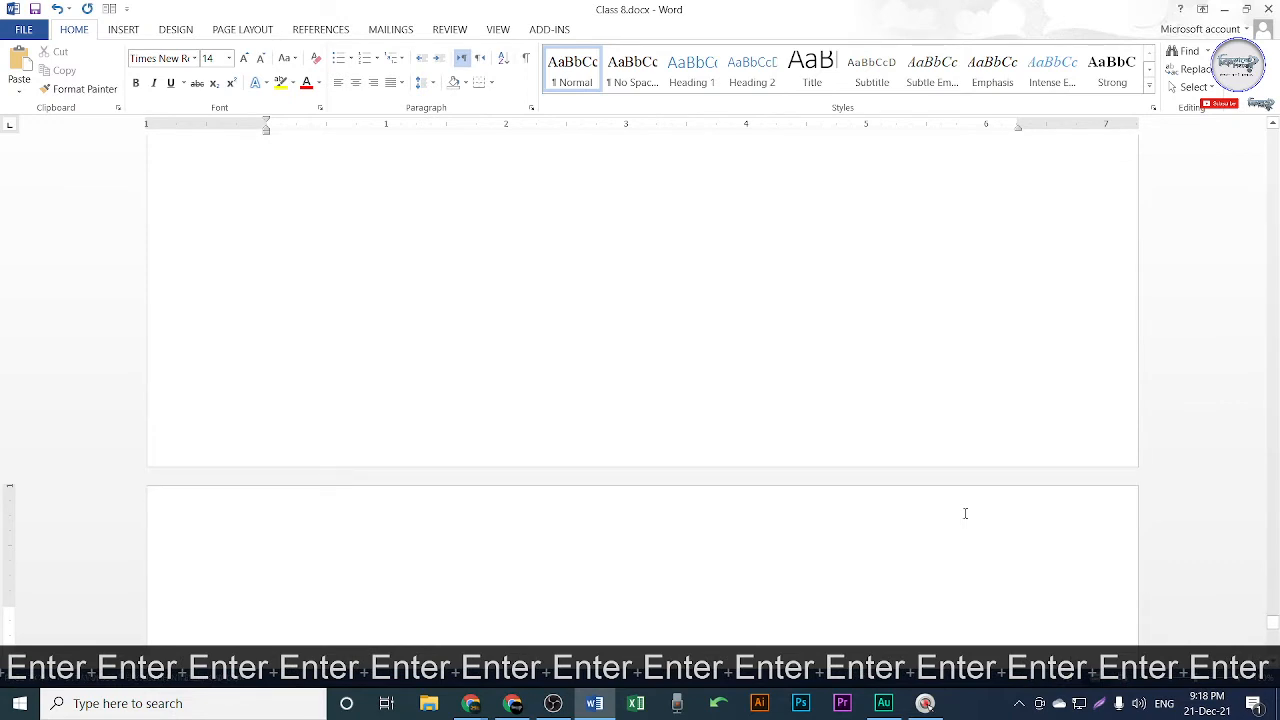
key(ctrl+shift+Return)
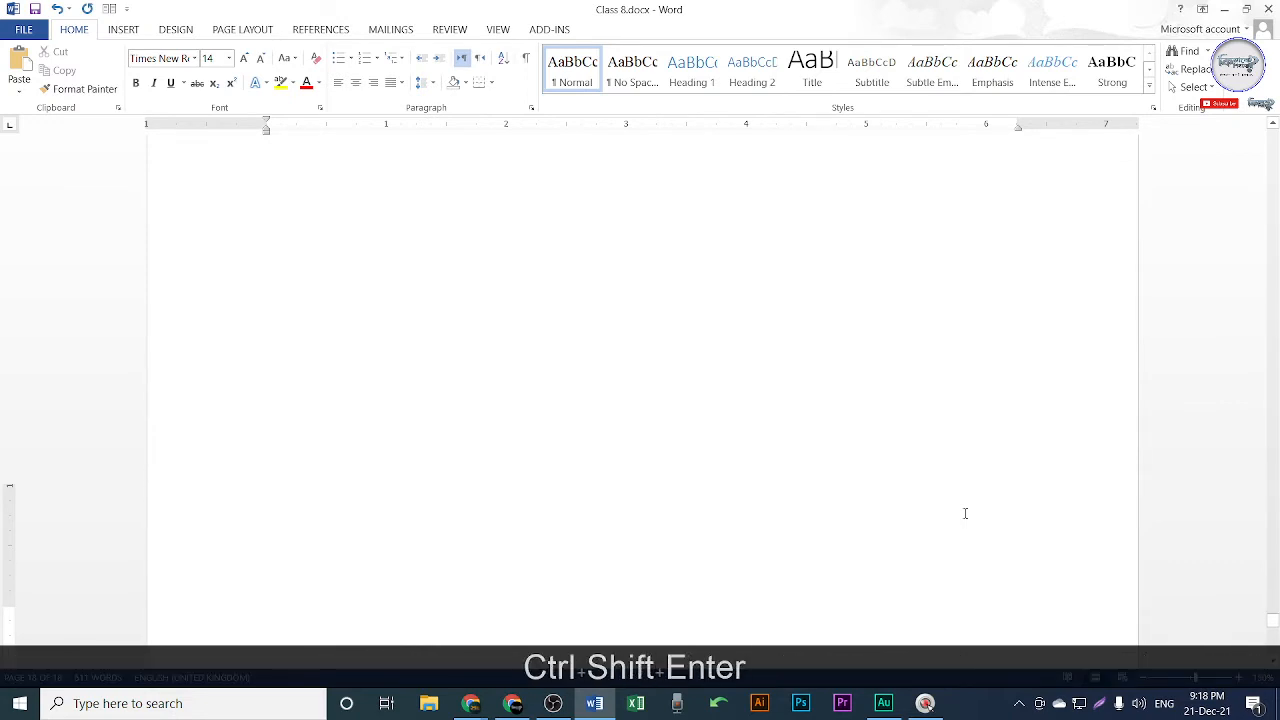
key(Return)
key(Return)
click(774, 412)
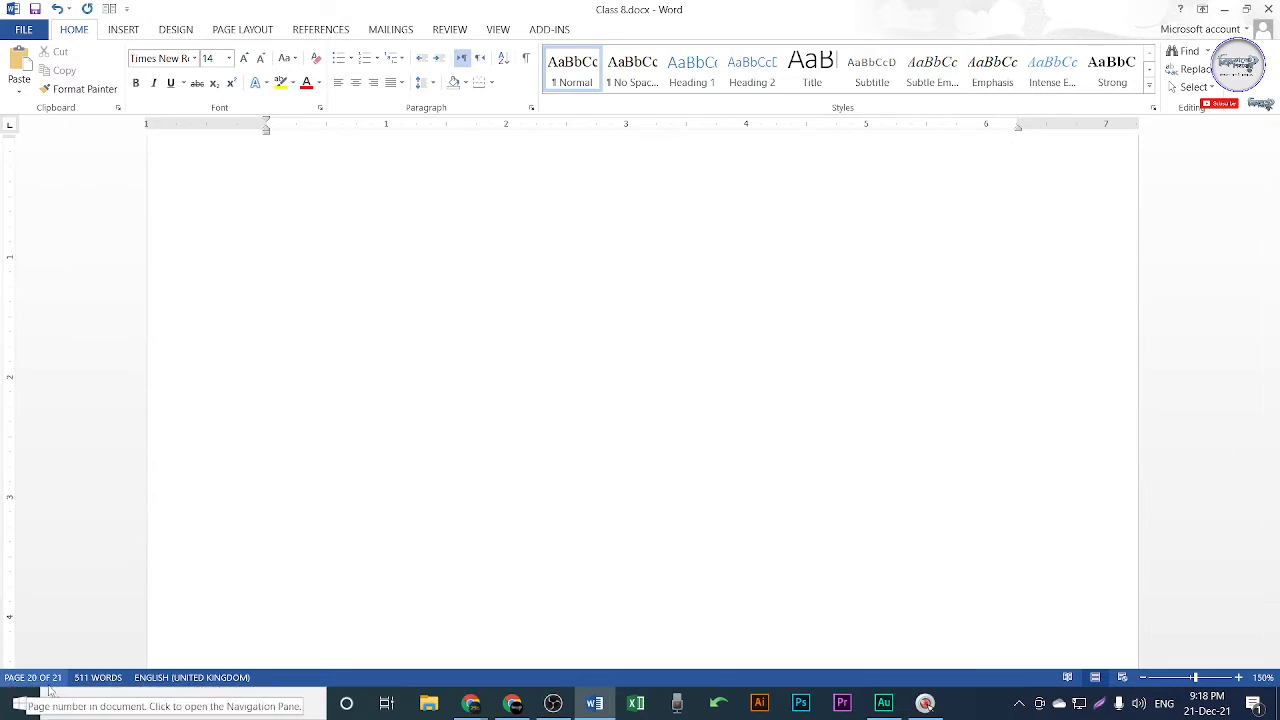
click(23, 29)
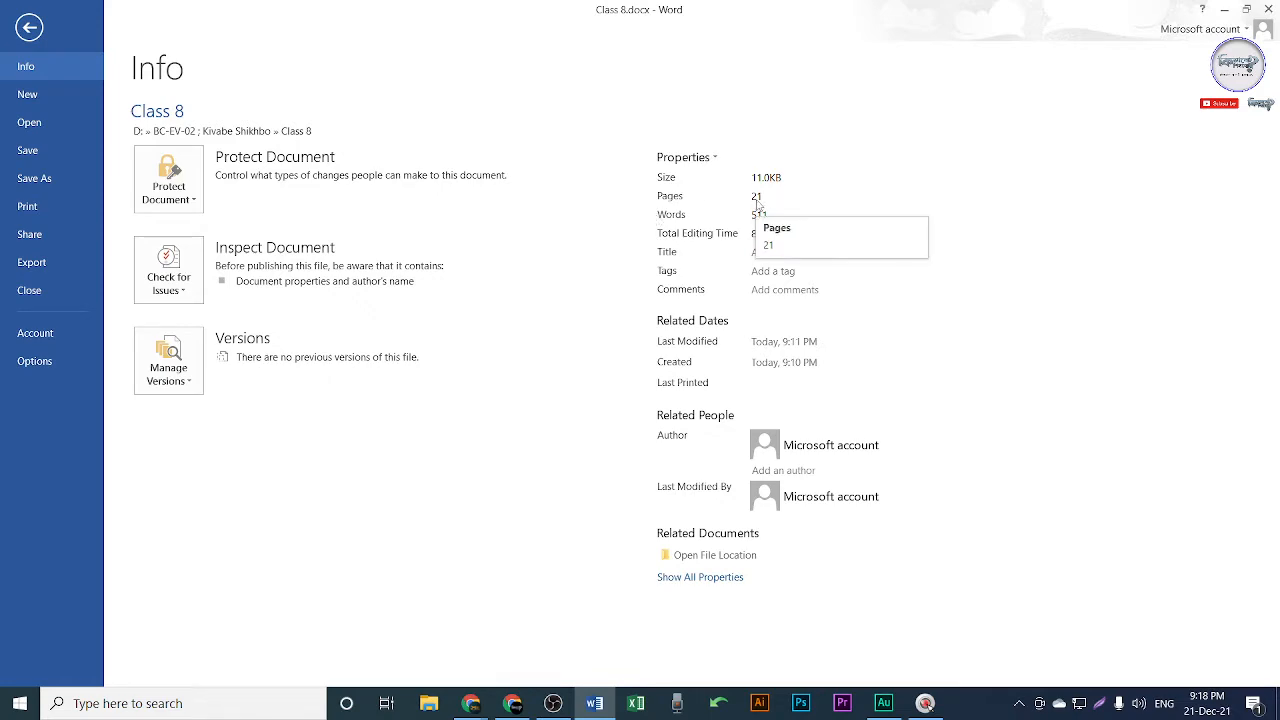
Capture the Properties area with Shift+PrtScn and circle the 21-page count in red.
key(shift+Print)
drag(596, 59, 944, 646)
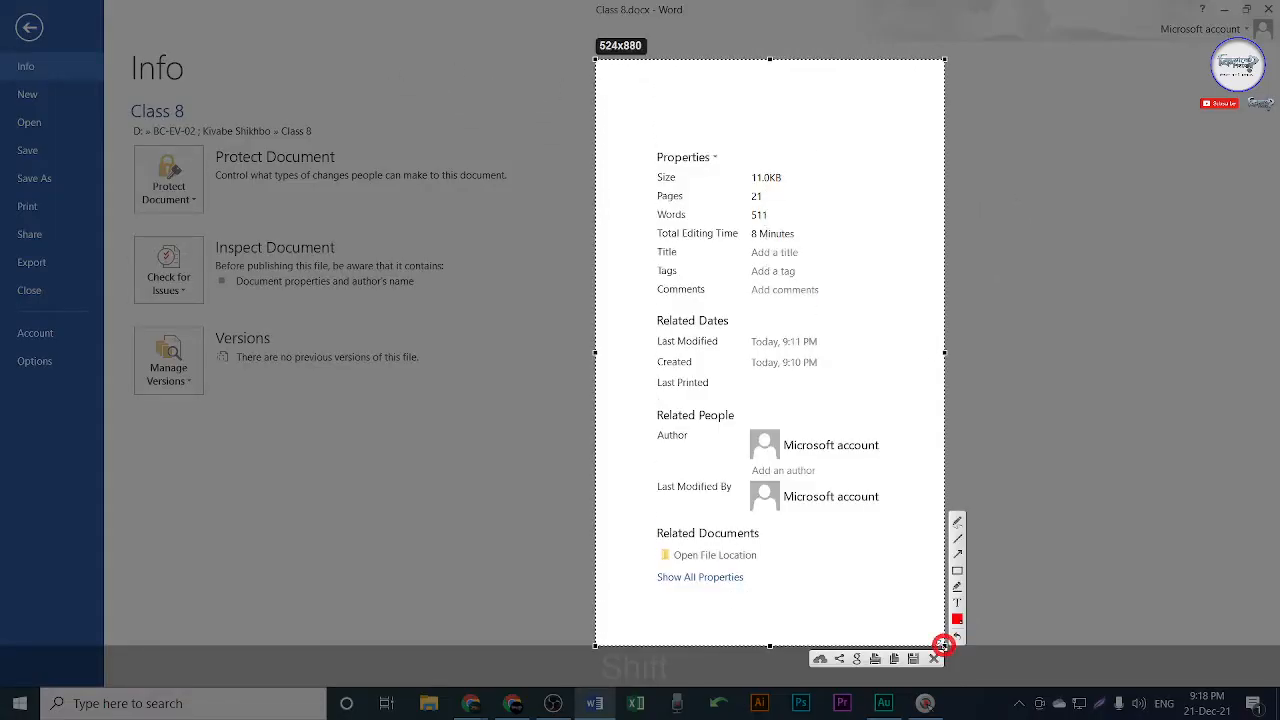
click(957, 517)
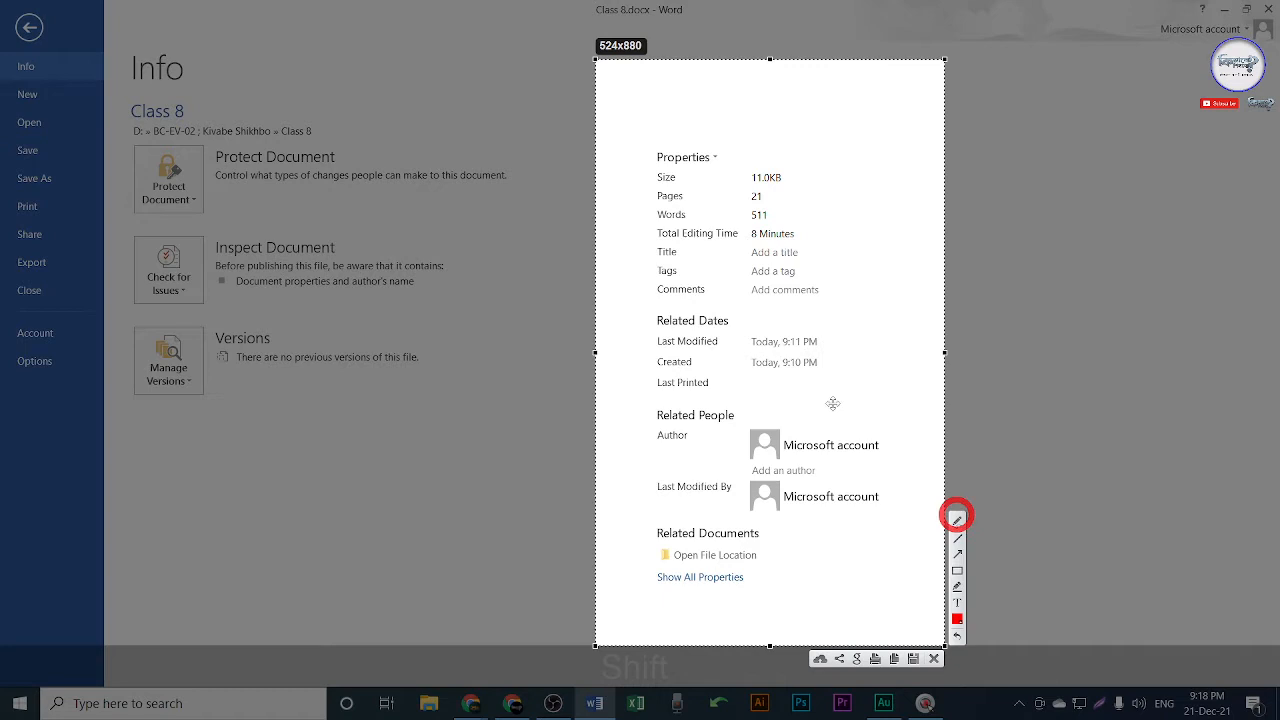
click(646, 194)
click(957, 518)
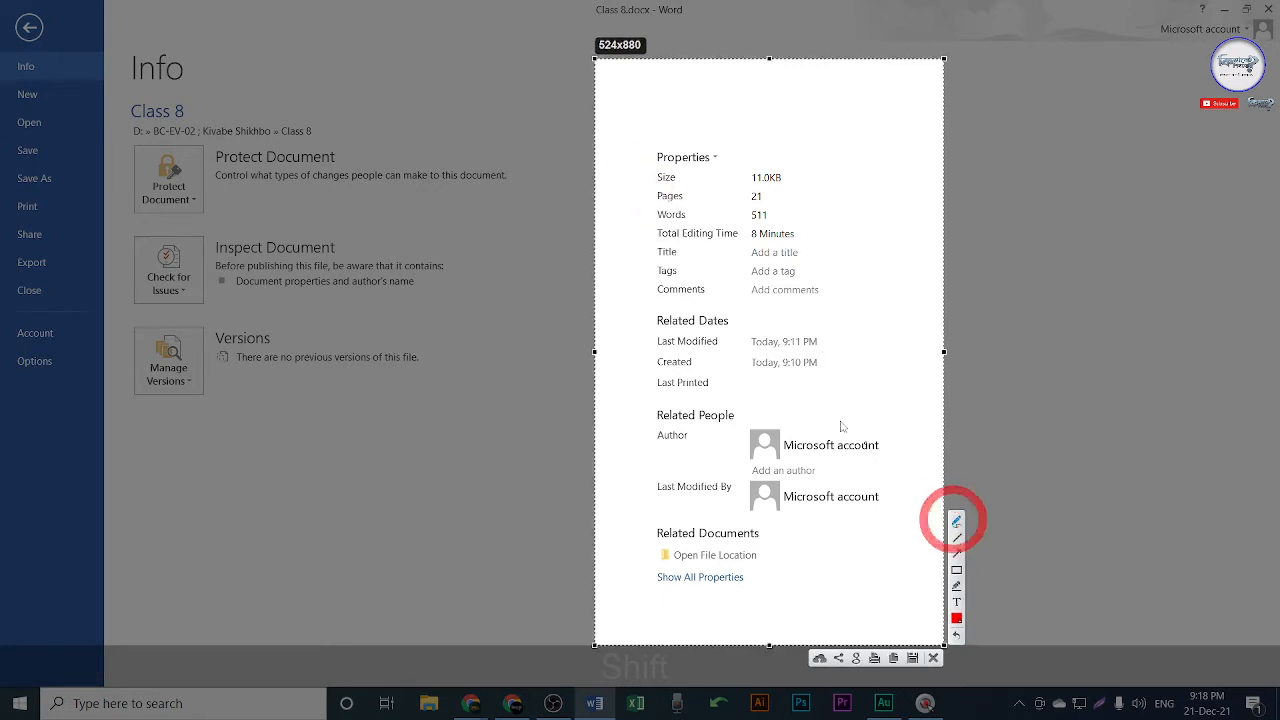
mouse_move(650, 196)
mouse_down()
mouse_move(700, 207)
mouse_move(656, 206)
mouse_move(642, 190)
mouse_up()
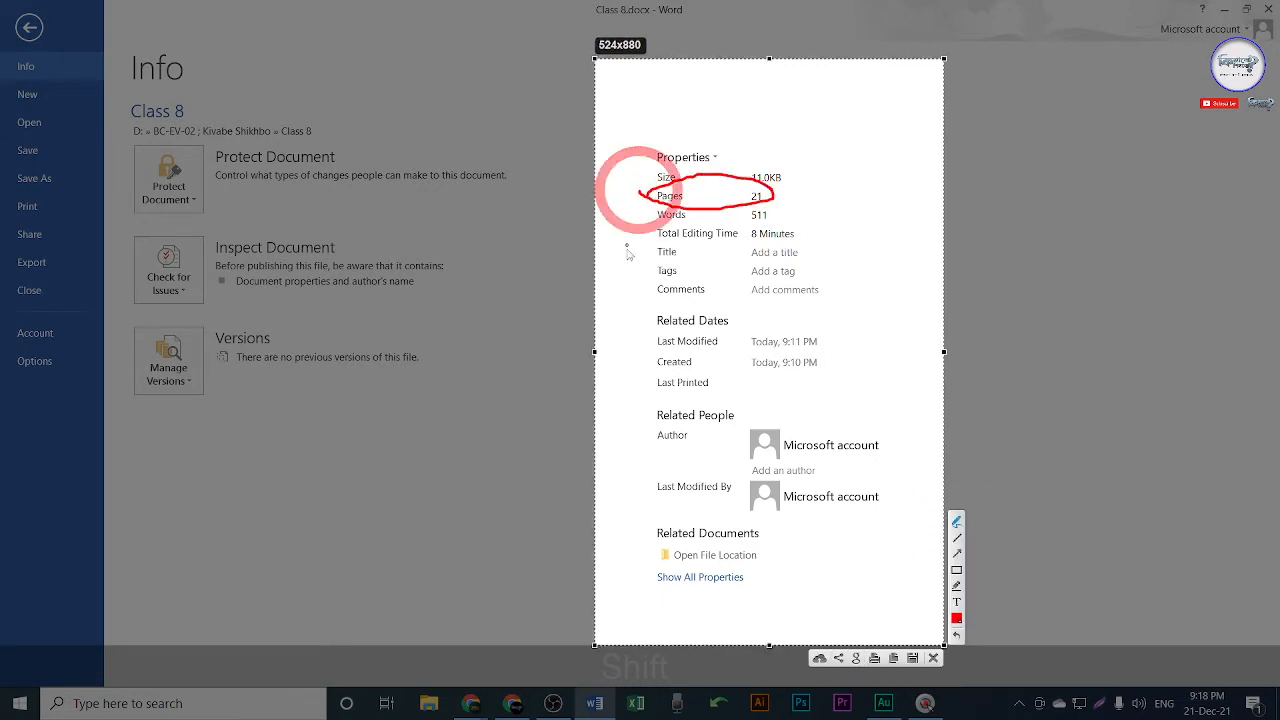
Cancel the capture, leave the Info view and return to the document's start.
key(Escape)
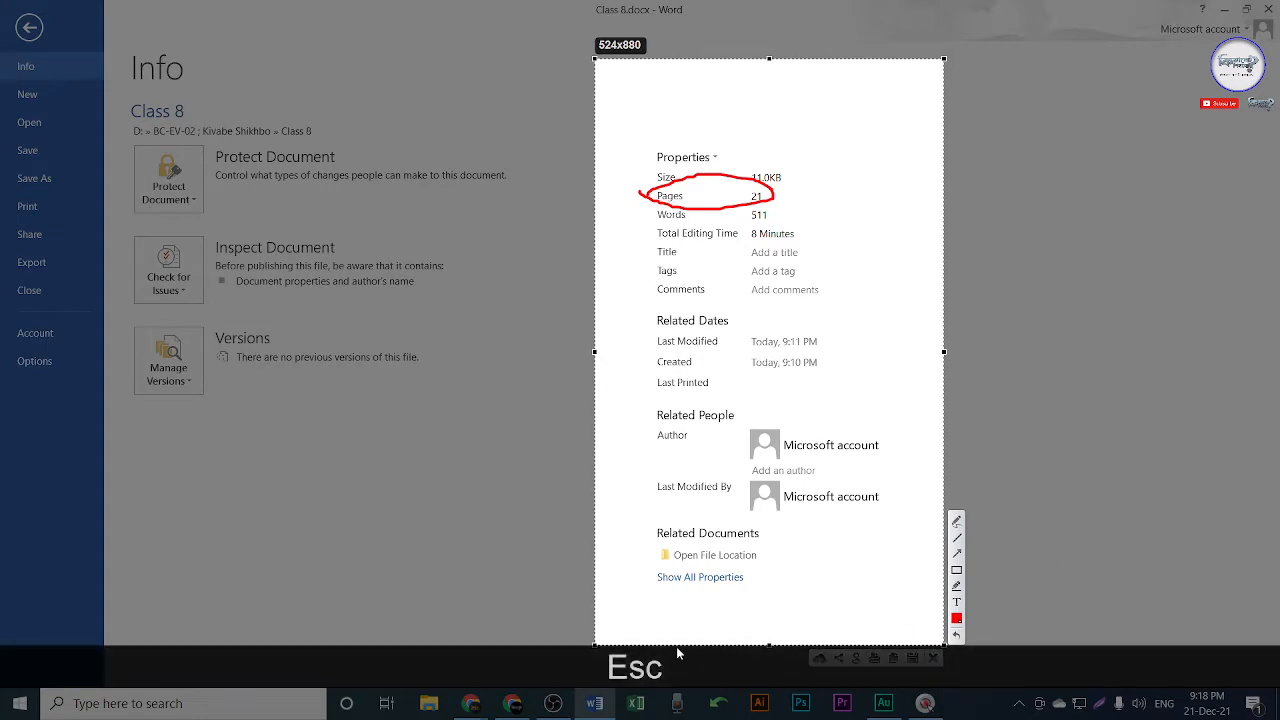
key(Escape)
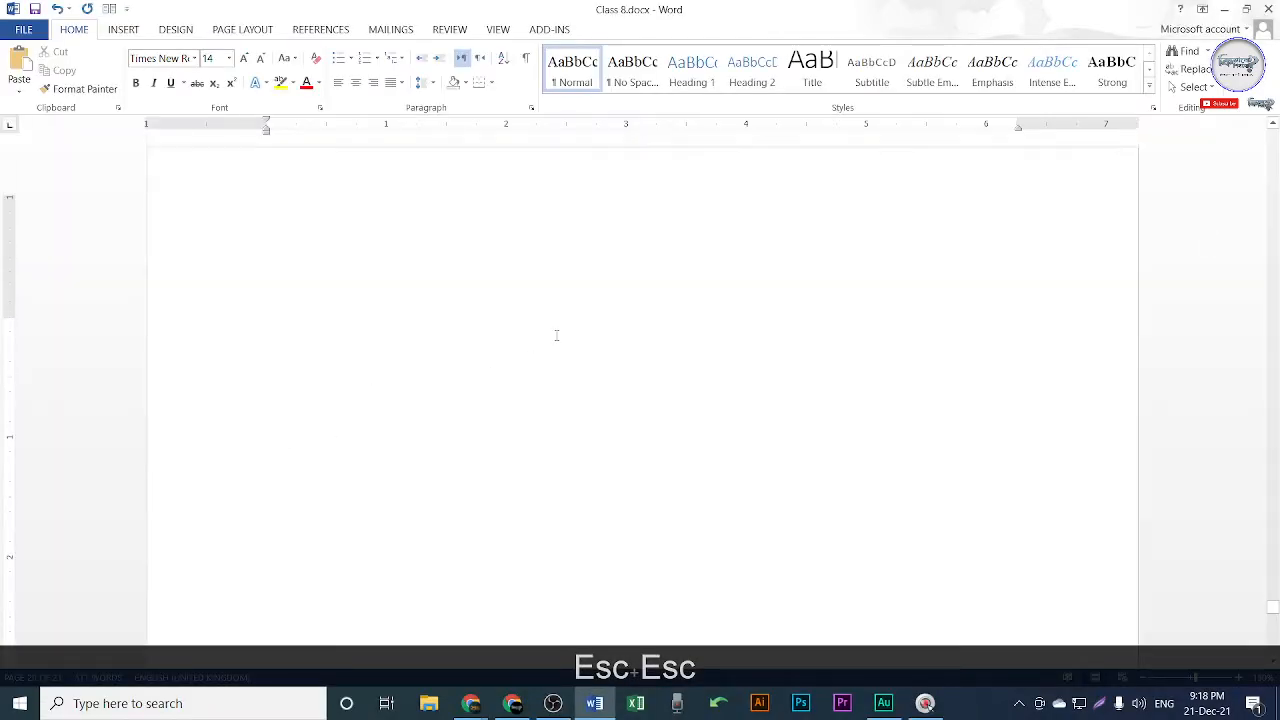
key(ctrl+Home)
Open Go To and try the targets: sections, lines, bookmarks, comments and footnotes.
scroll(641, 337, down, 1)
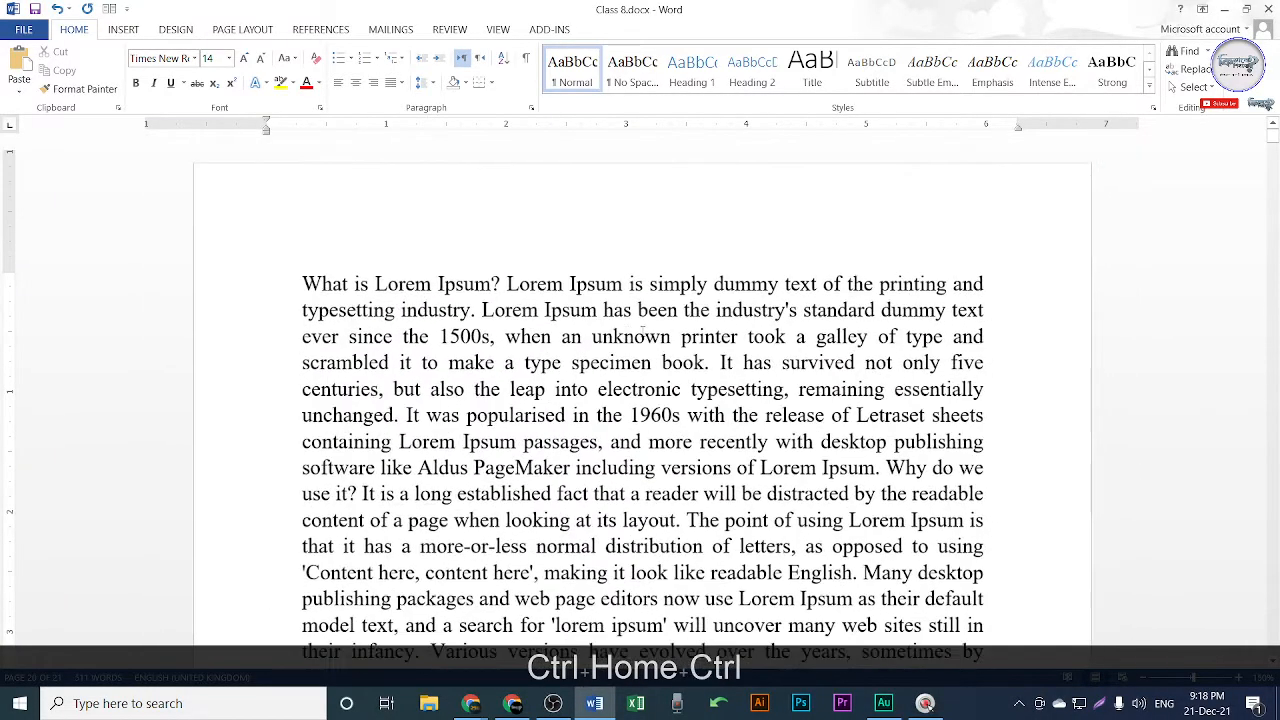
scroll(641, 337, down, 1)
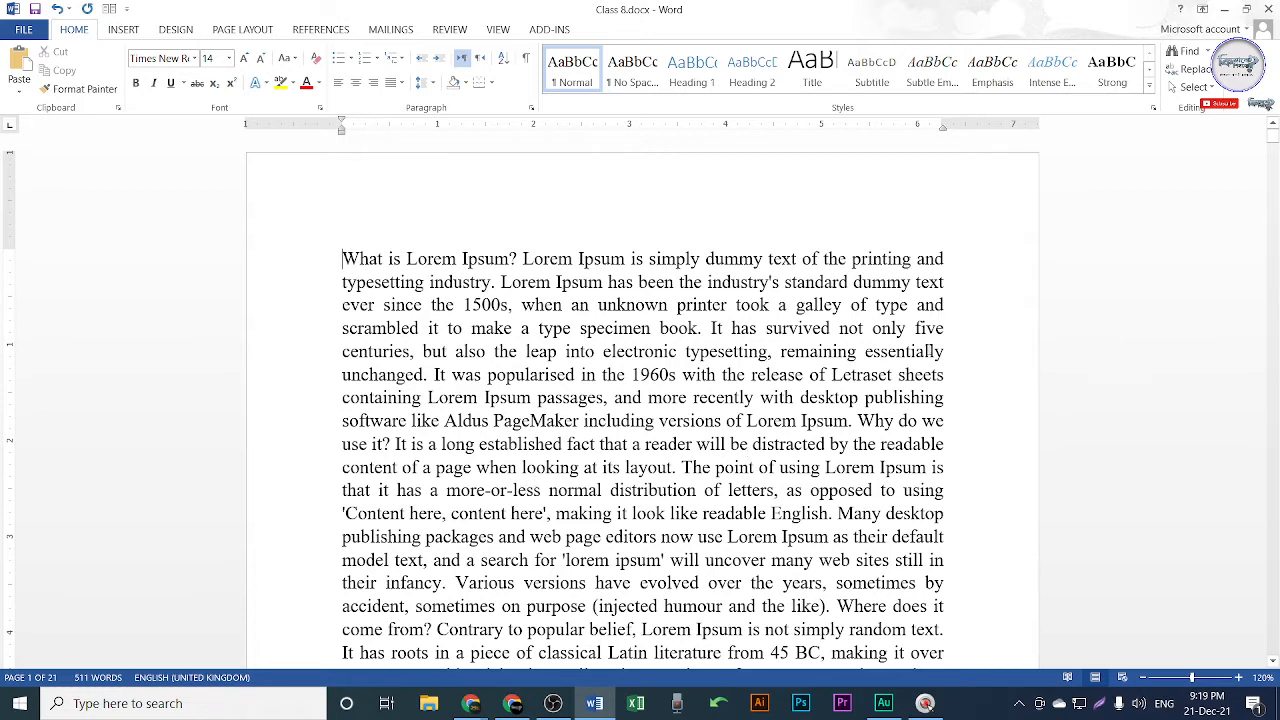
click(1208, 51)
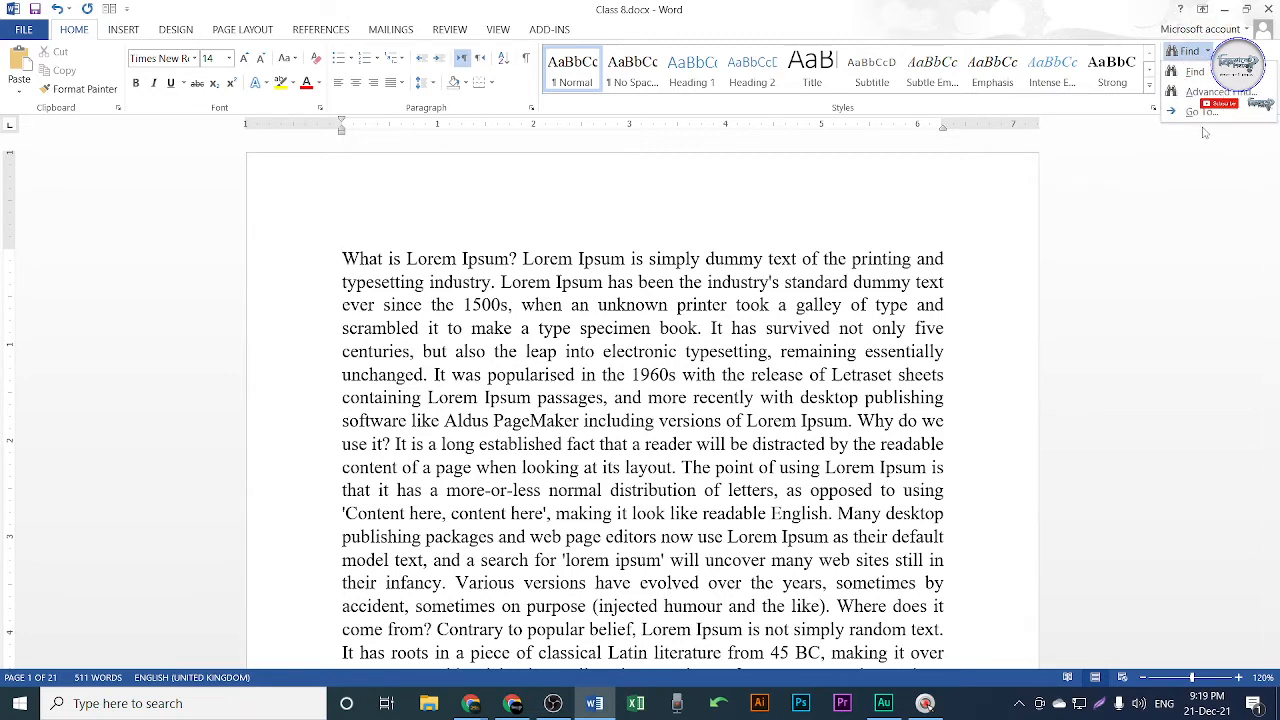
click(1201, 112)
drag(664, 183, 797, 143)
click(638, 219)
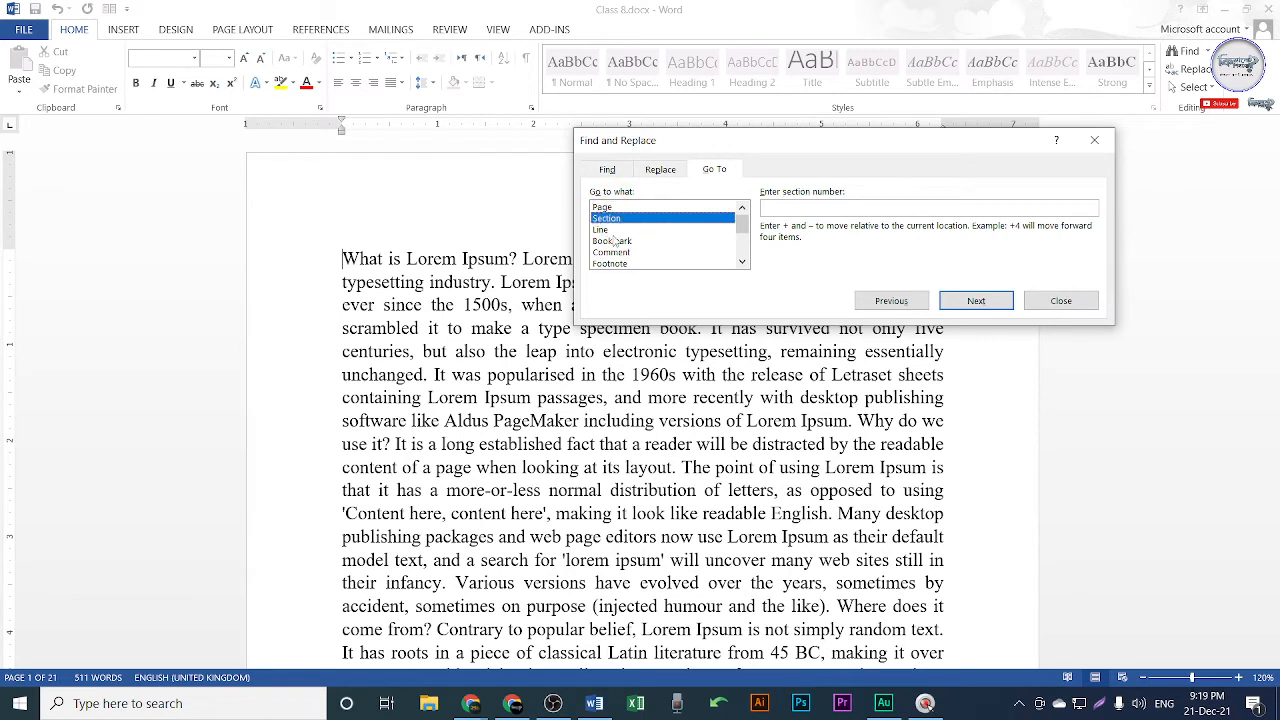
click(612, 230)
click(610, 242)
click(611, 252)
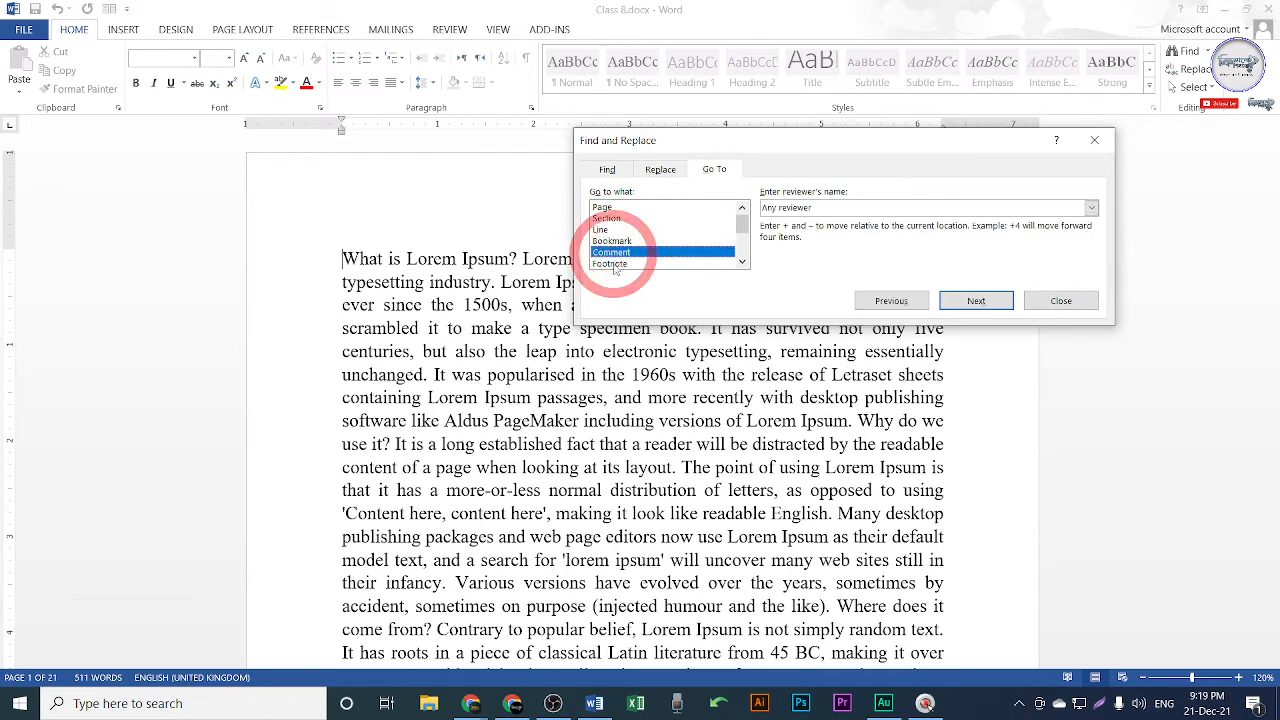
click(612, 264)
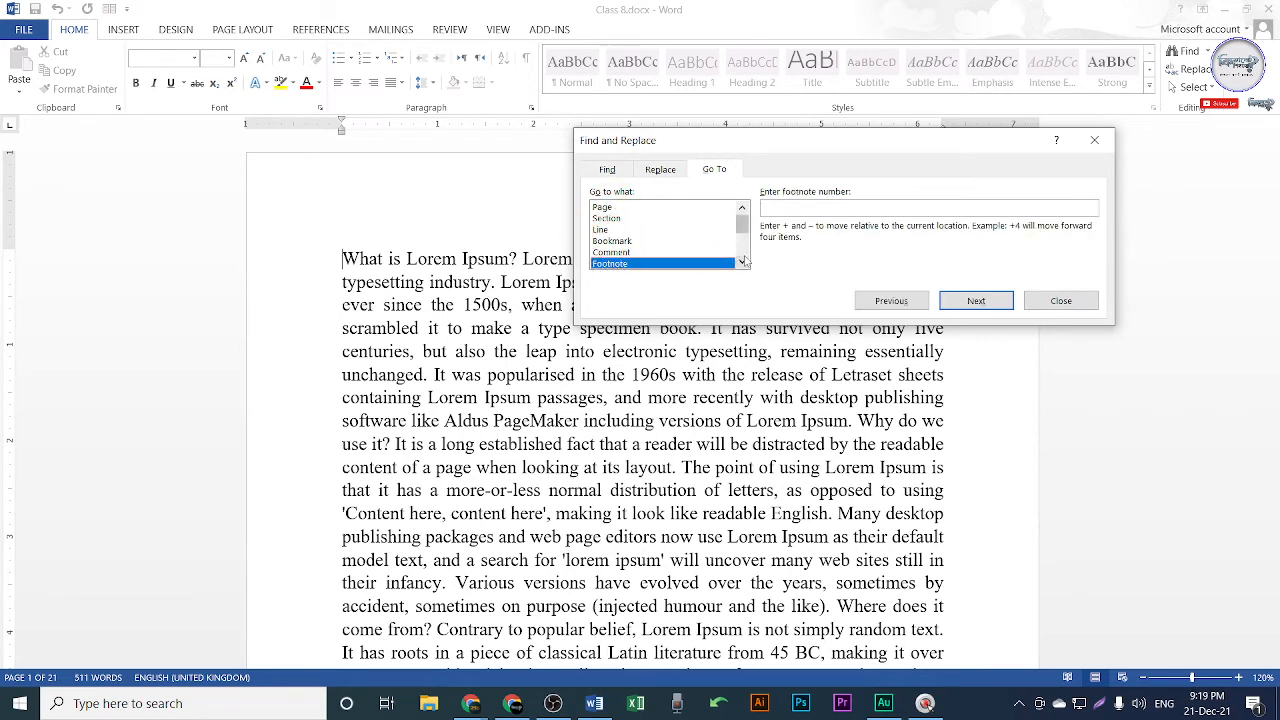
scroll(740, 250, down, 3)
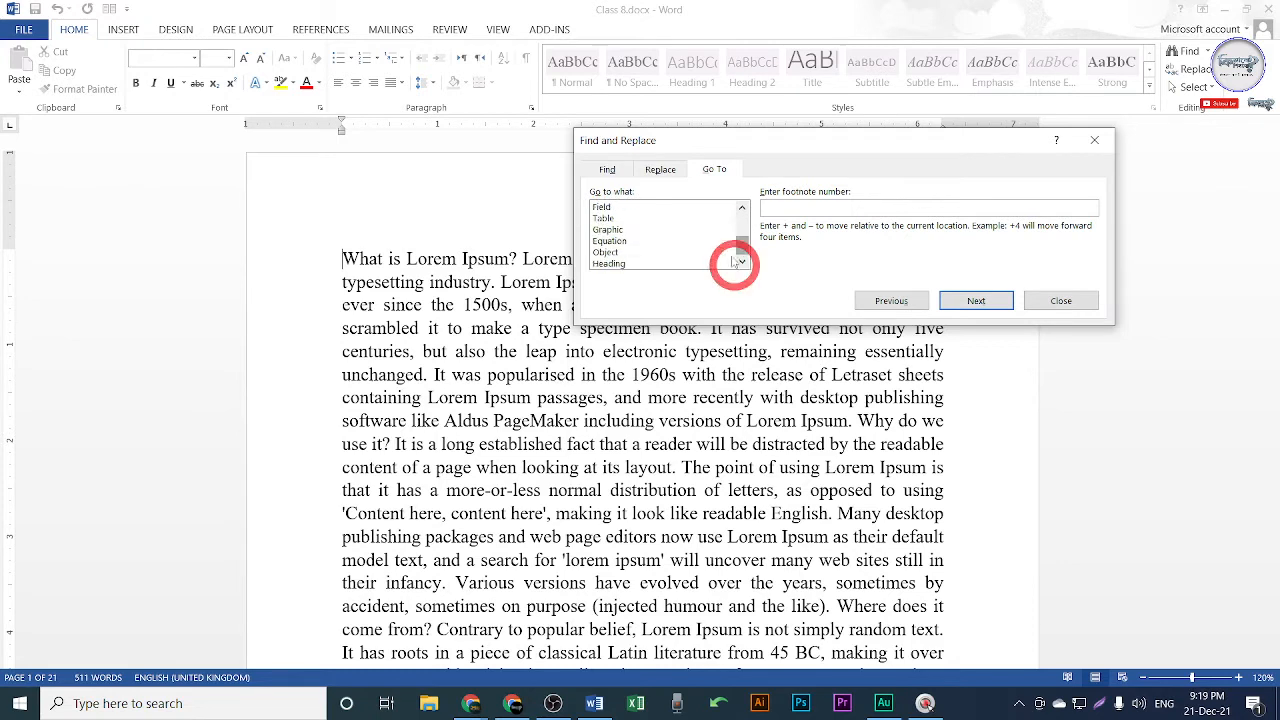
drag(741, 243, 742, 213)
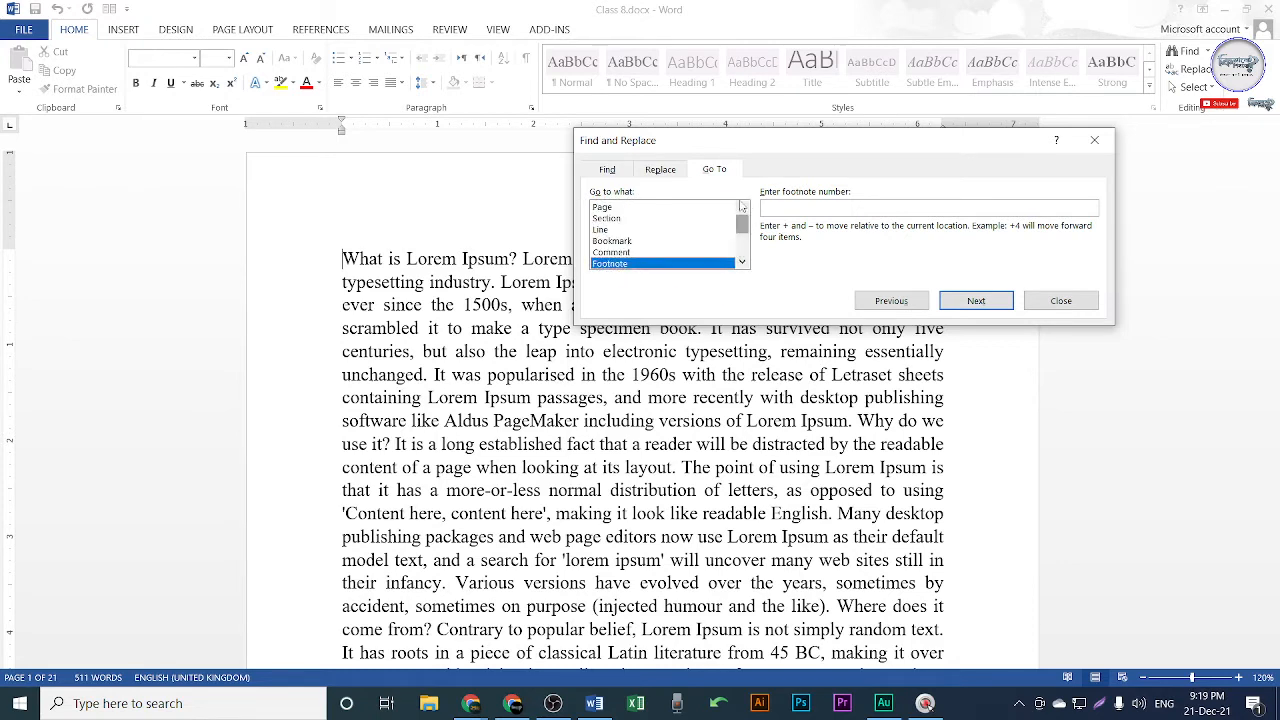
Choose Page, enter 18 and jump there, then return focus to the document.
click(632, 207)
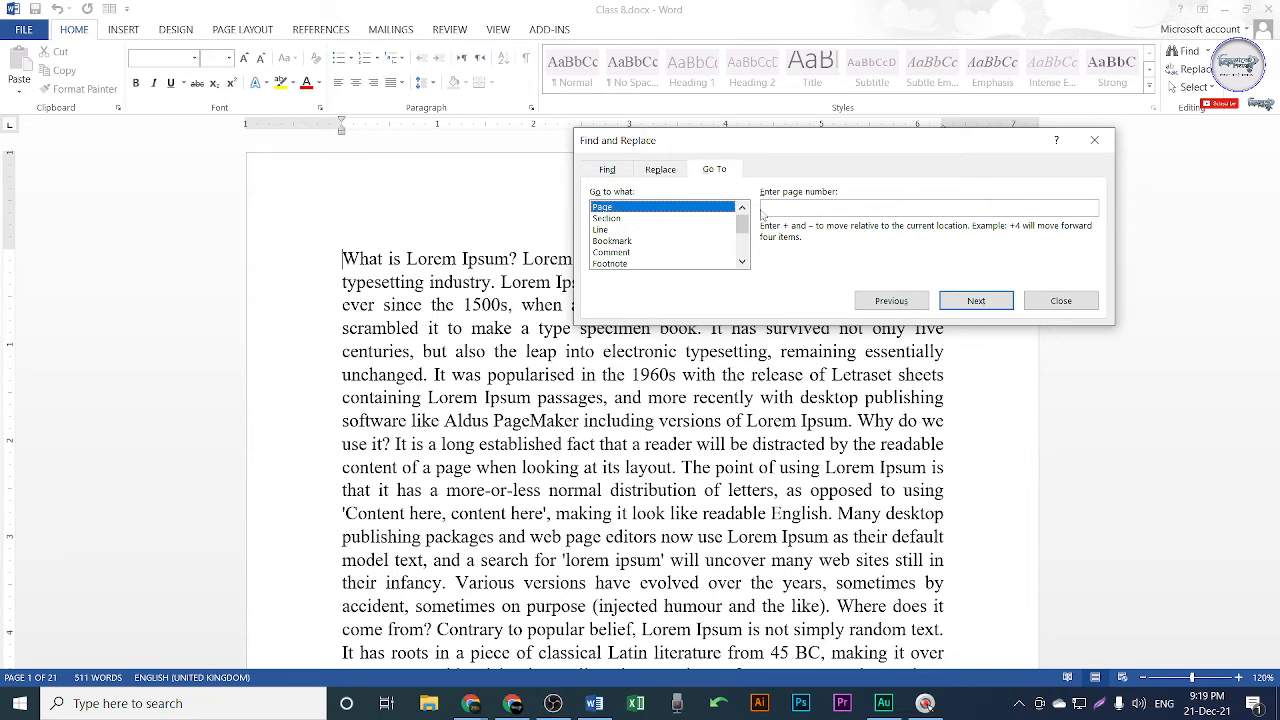
click(801, 211)
text(18)
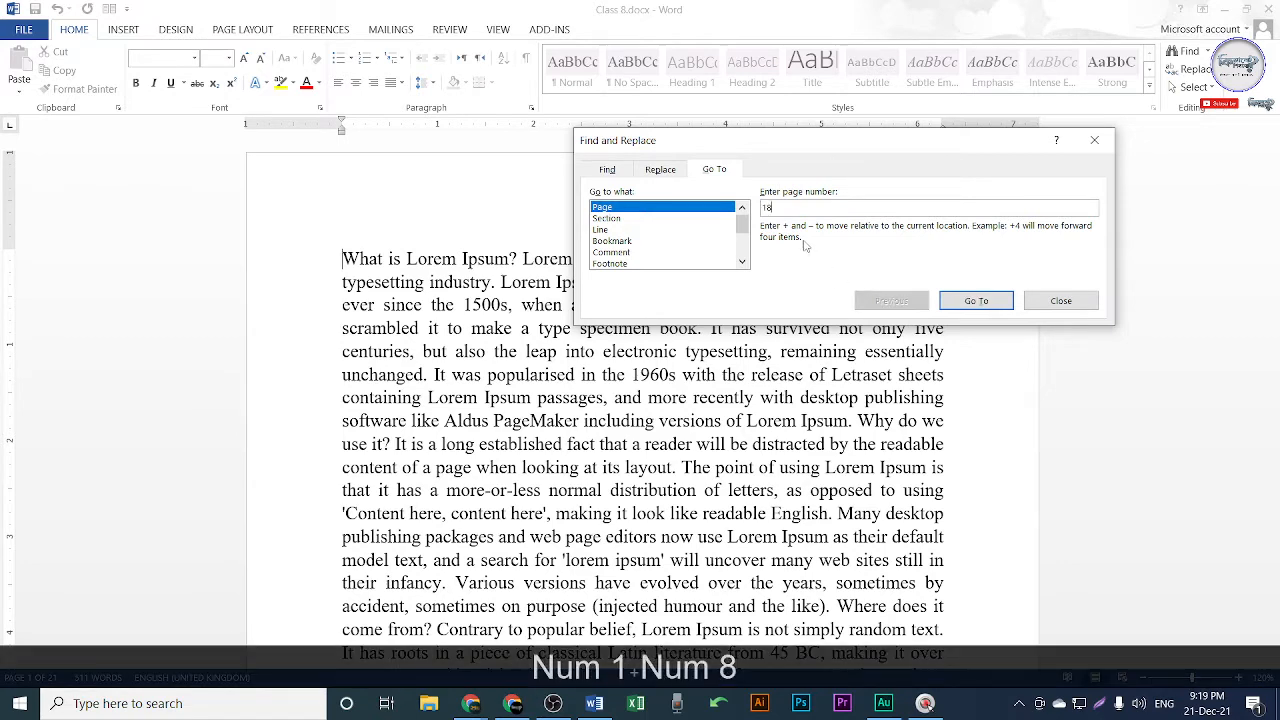
click(977, 303)
click(543, 514)
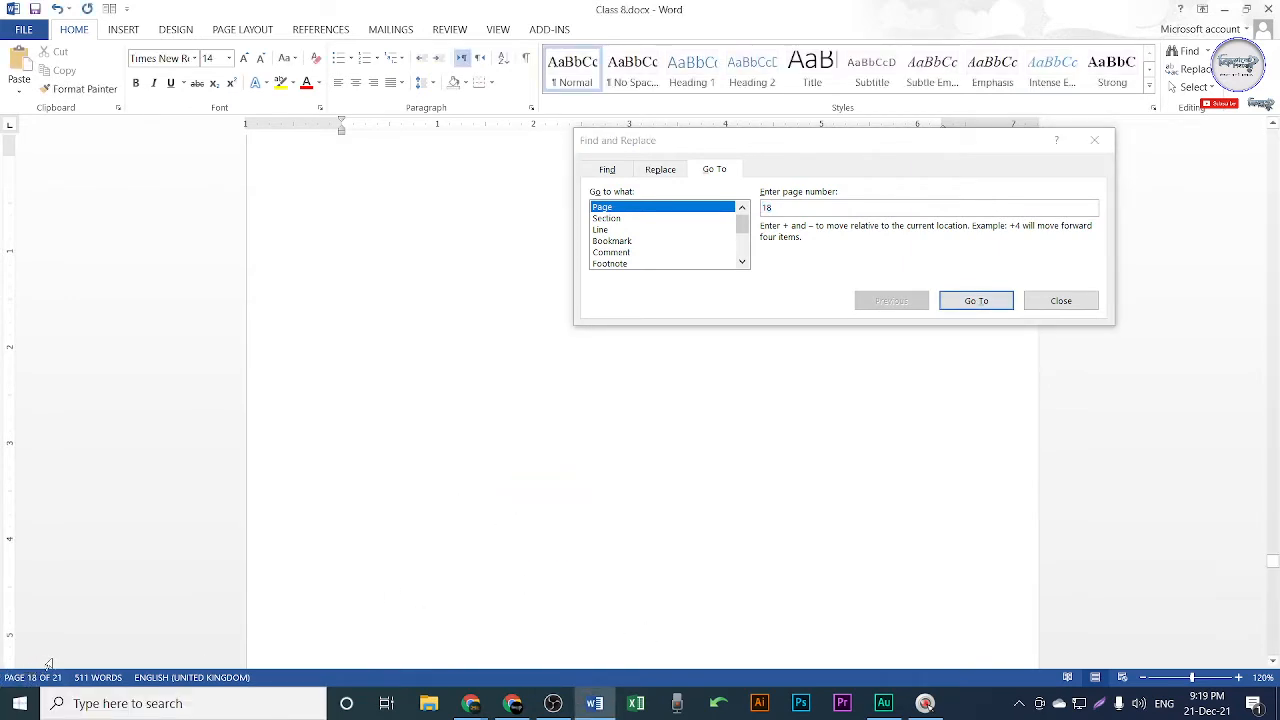
Type 'gh' near the top of blank page 18, select it, then deselect it.
ctrl+scroll(641, 494, down, 5)
ctrl+scroll(641, 494, down, 2)
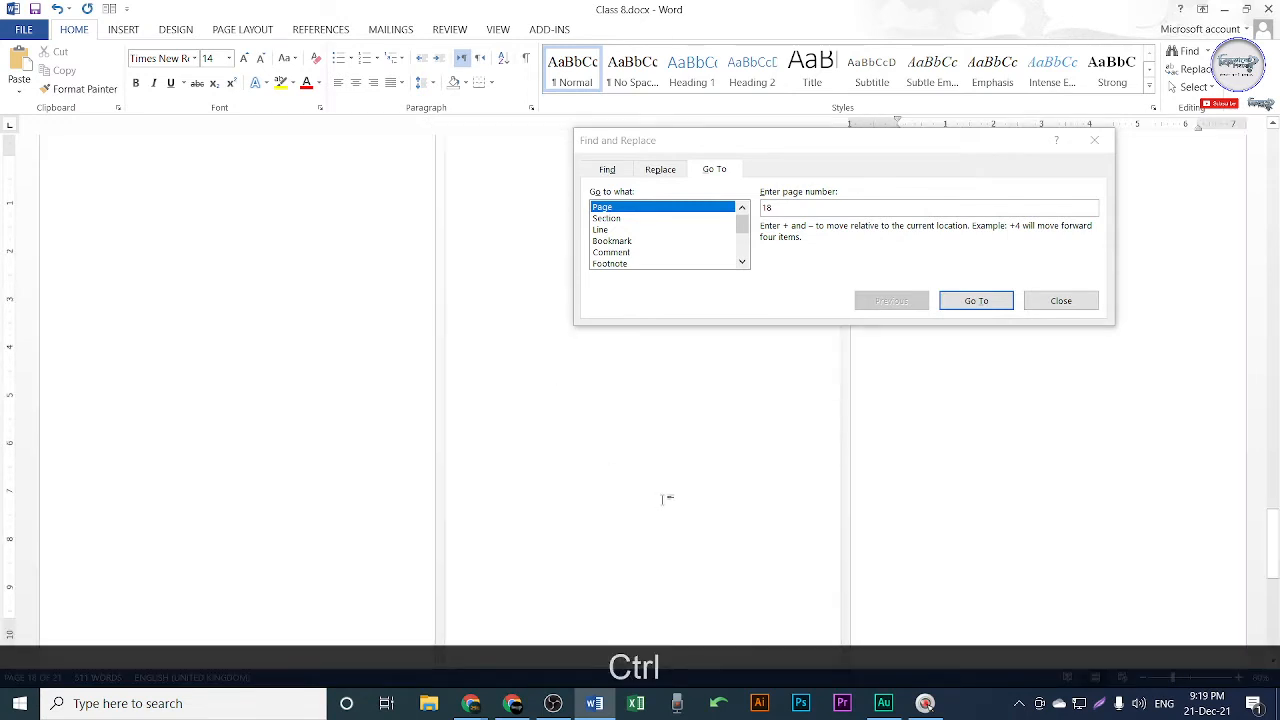
ctrl+scroll(665, 500, up, 3)
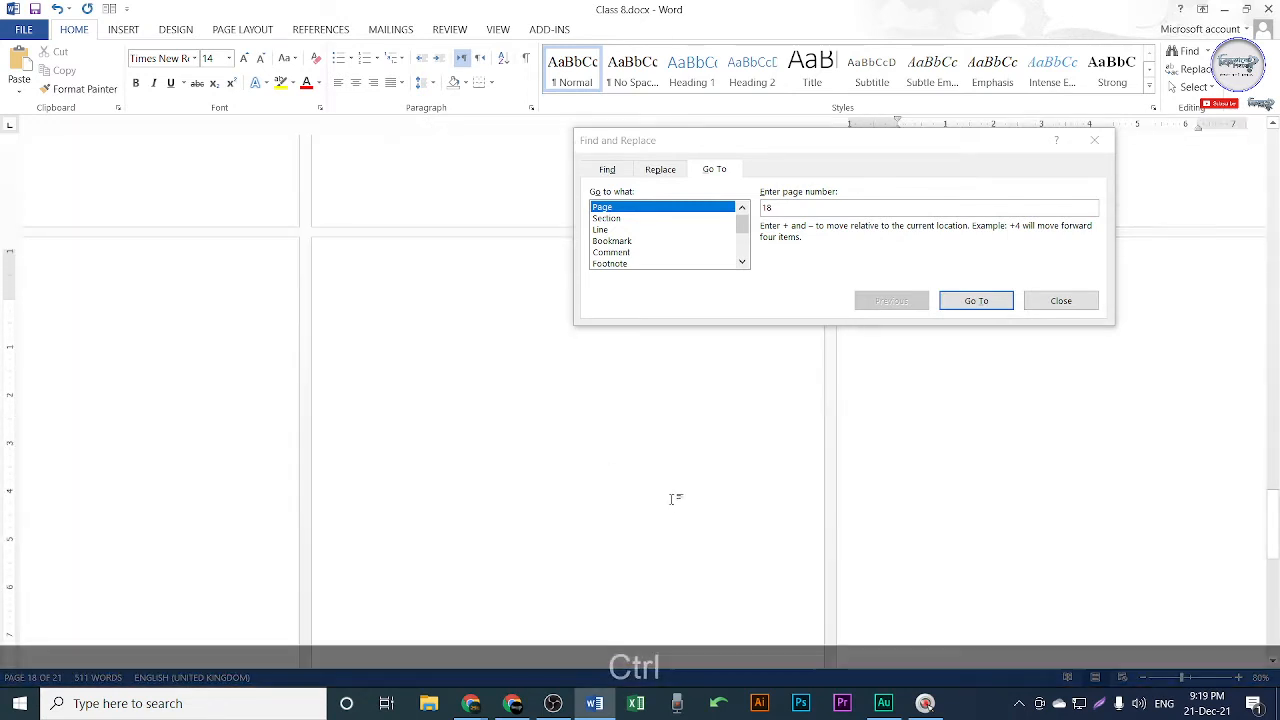
ctrl+scroll(590, 522, up, 1)
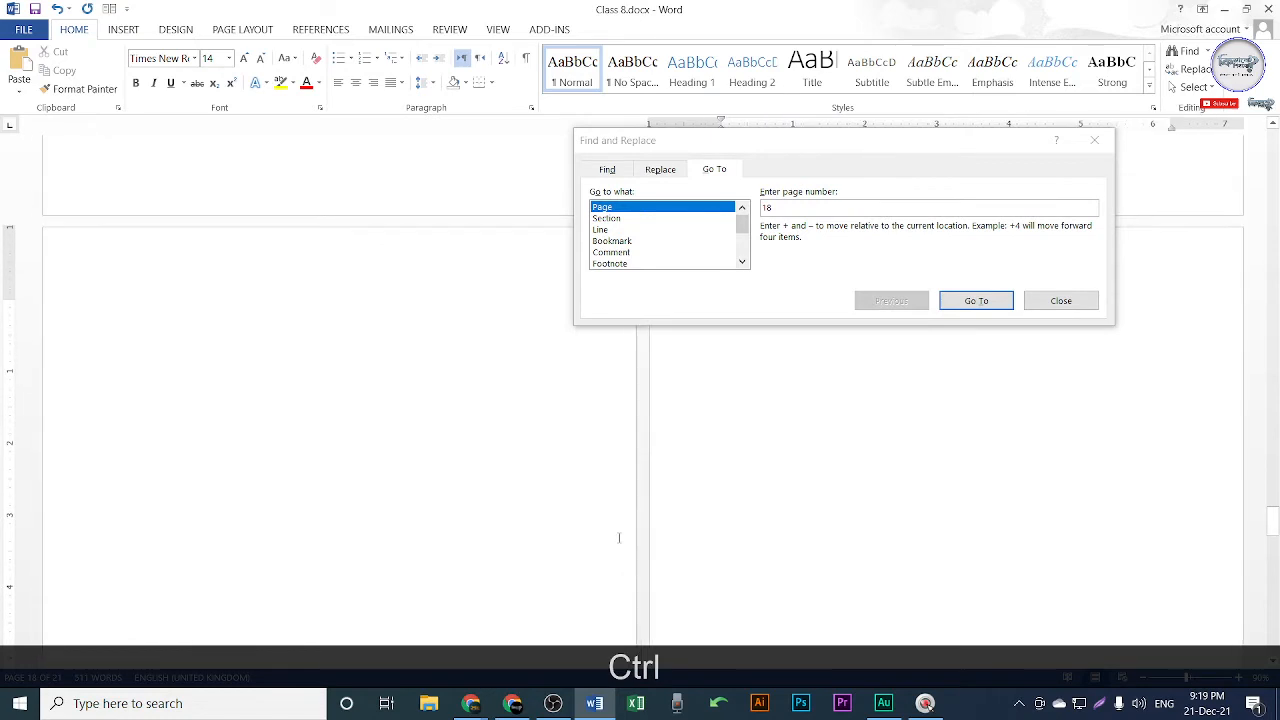
ctrl+scroll(533, 572, up, 1)
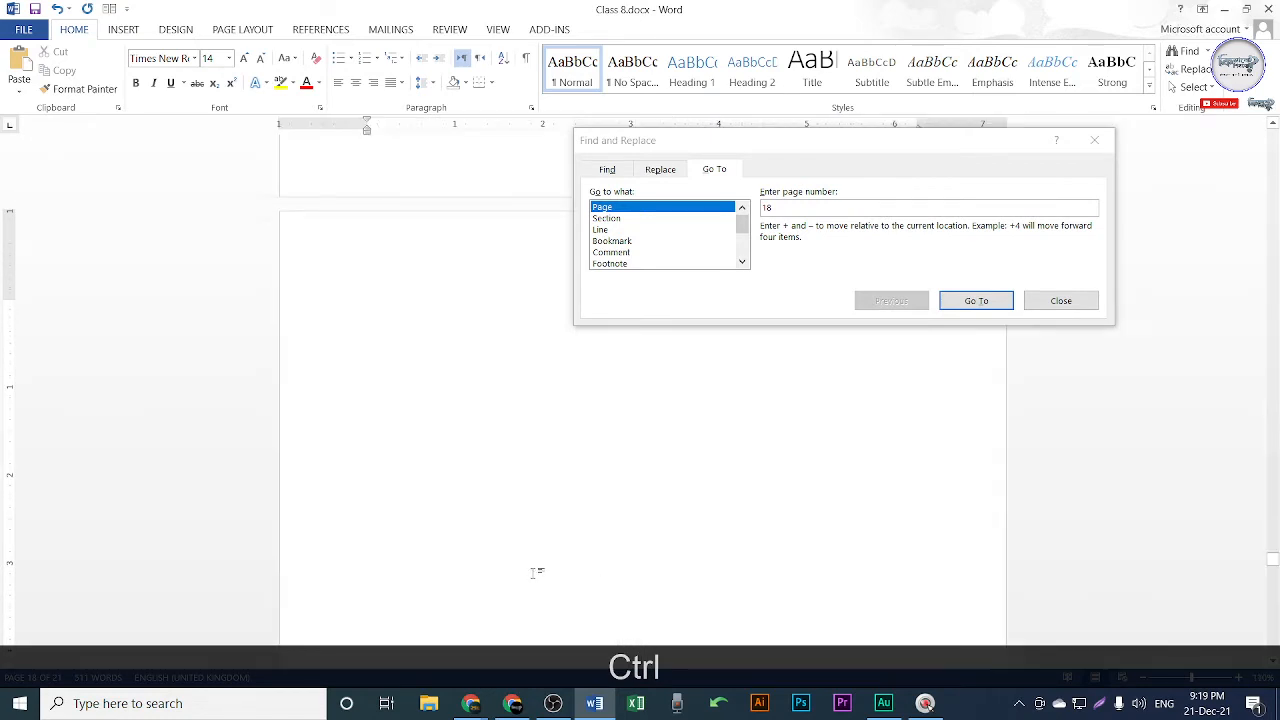
text(gh)
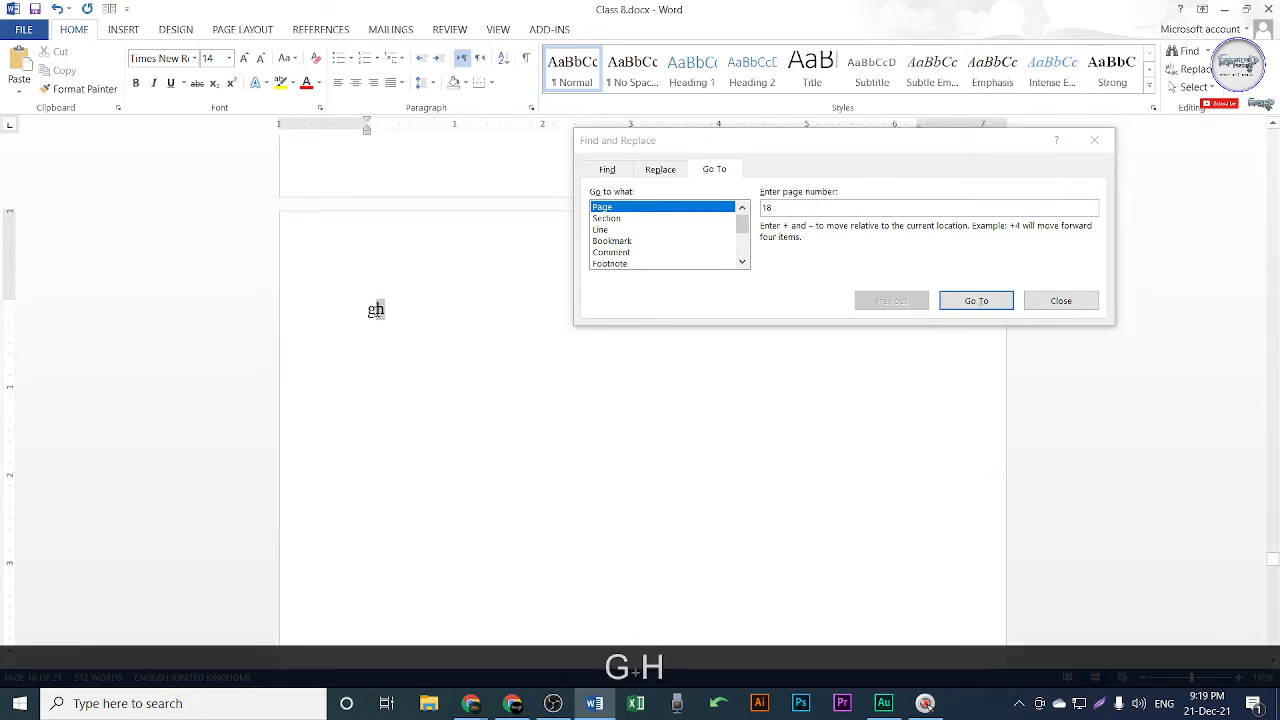
double_click(370, 311)
click(406, 331)
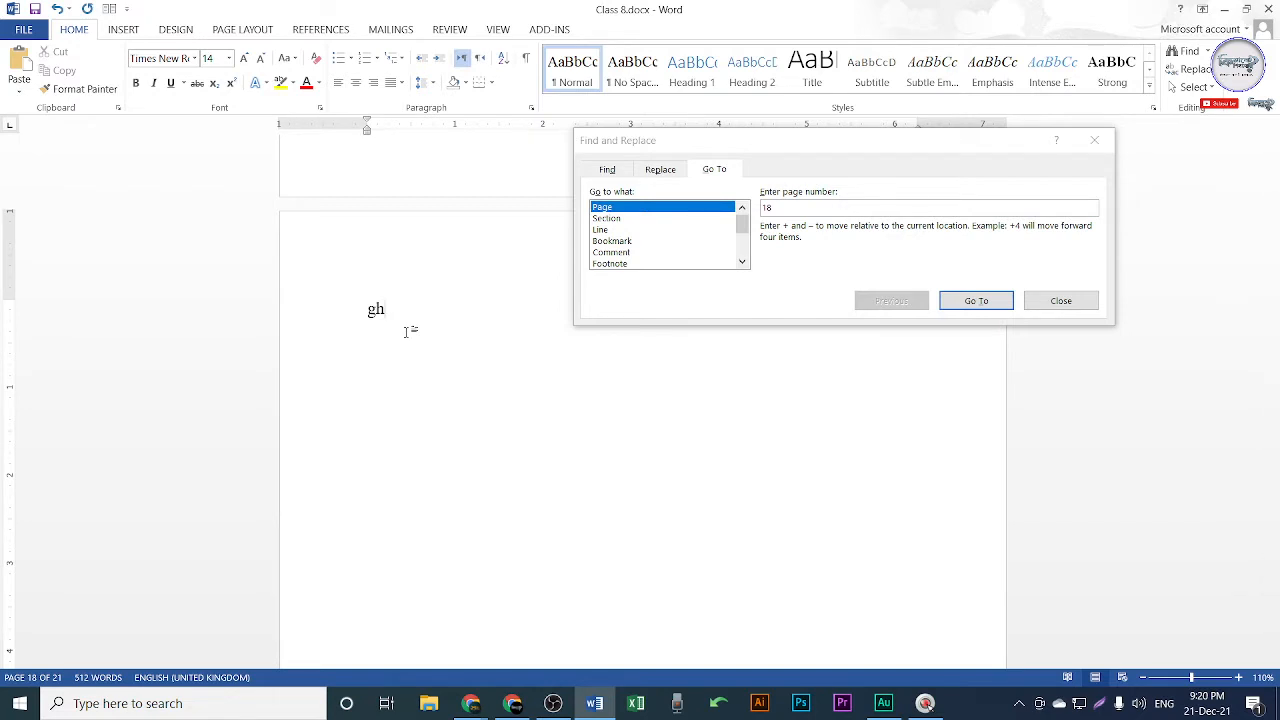
Close the Go To window, scroll through Class 8.docx, then switch to the Google Meet window.
click(1066, 305)
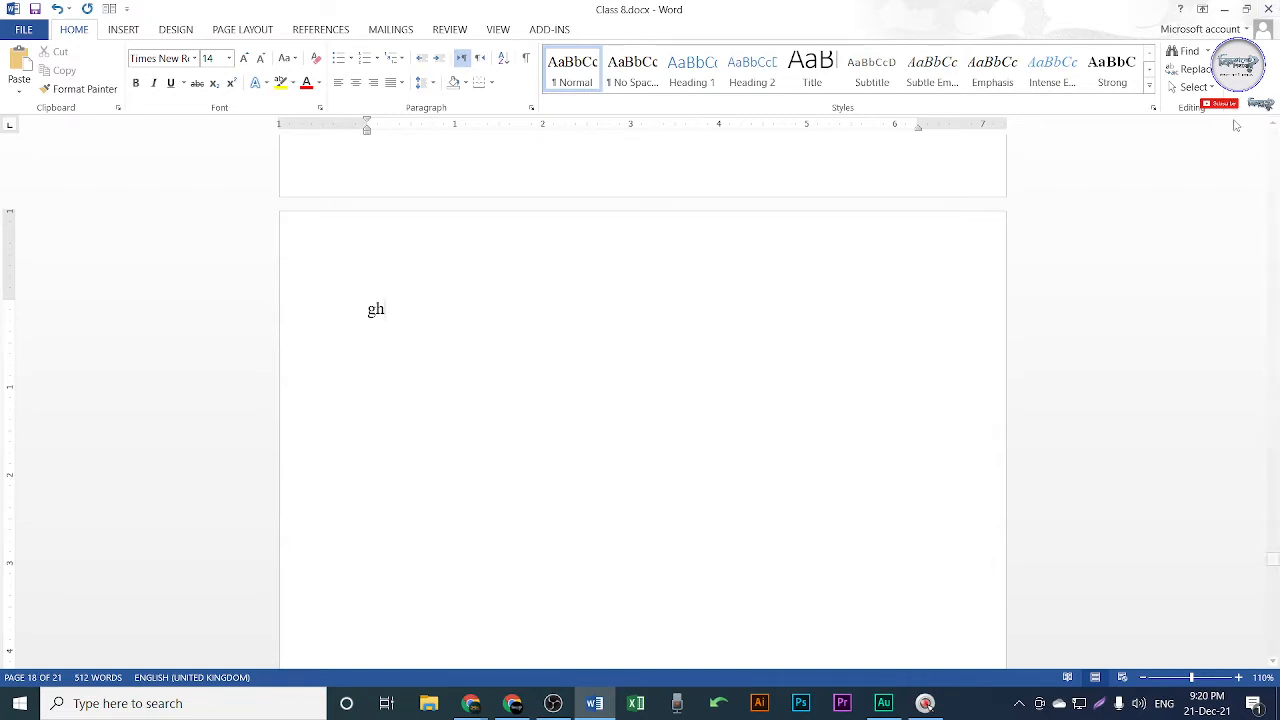
drag(1272, 567, 1236, 470)
scroll(634, 429, up, 6)
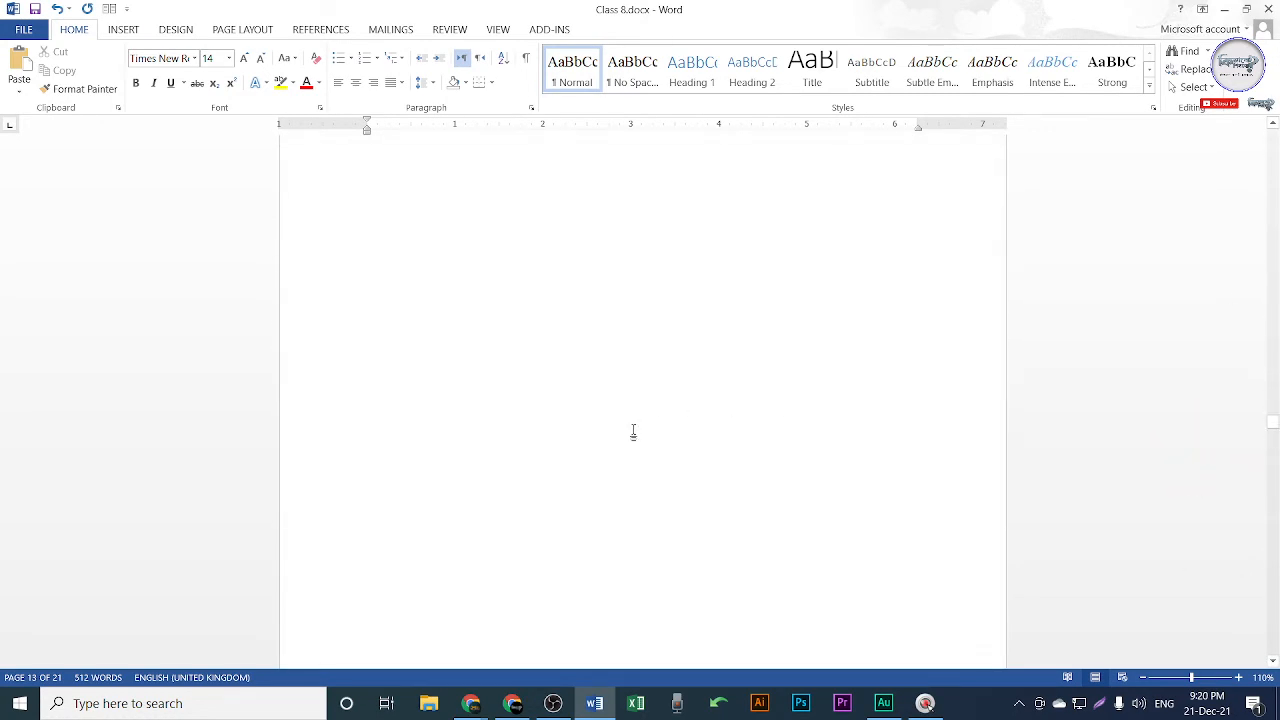
scroll(640, 422, down, 3)
scroll(644, 419, down, 3)
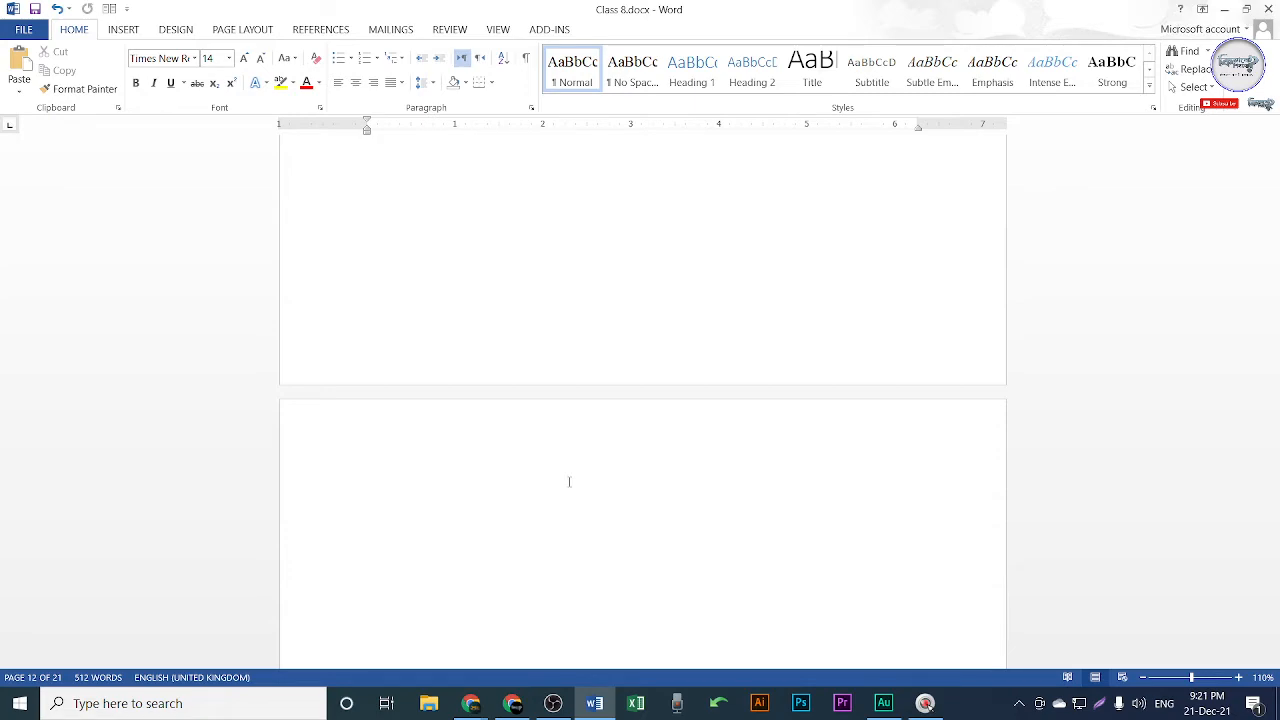
click(512, 703)
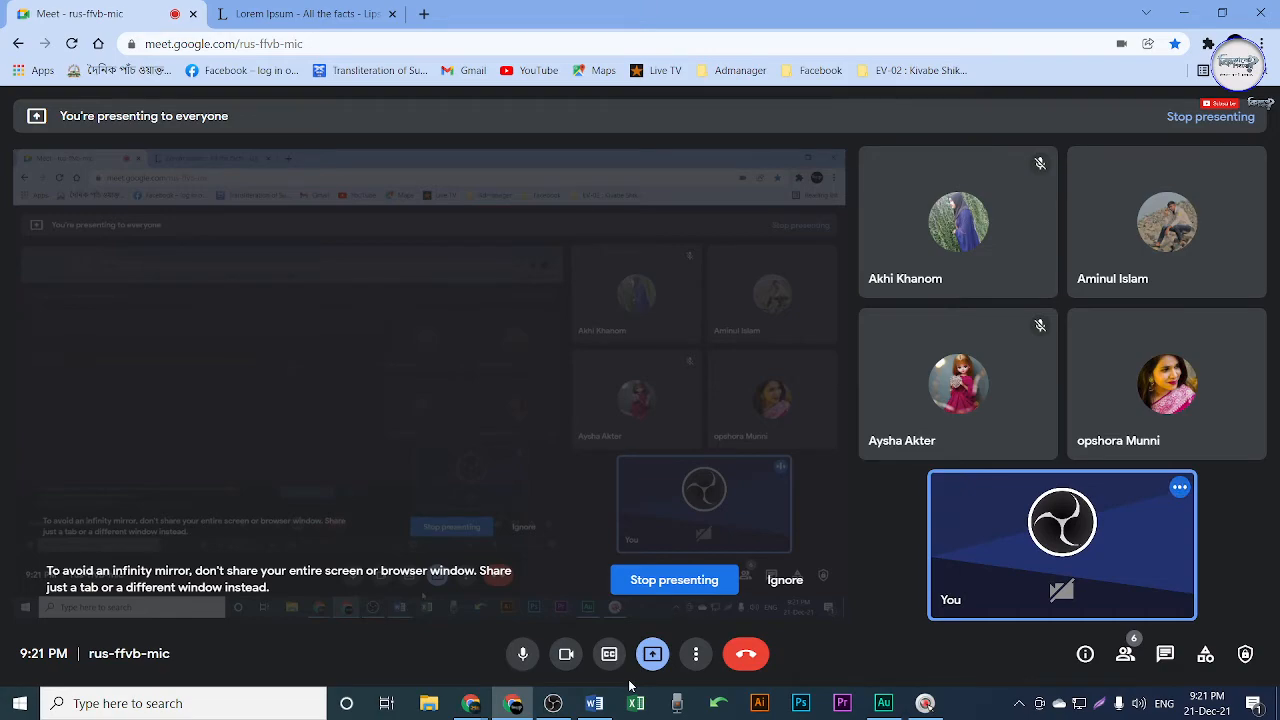
Bring Word back to front and jump with Ctrl+Home to page 1 of Class 8.docx.
click(596, 703)
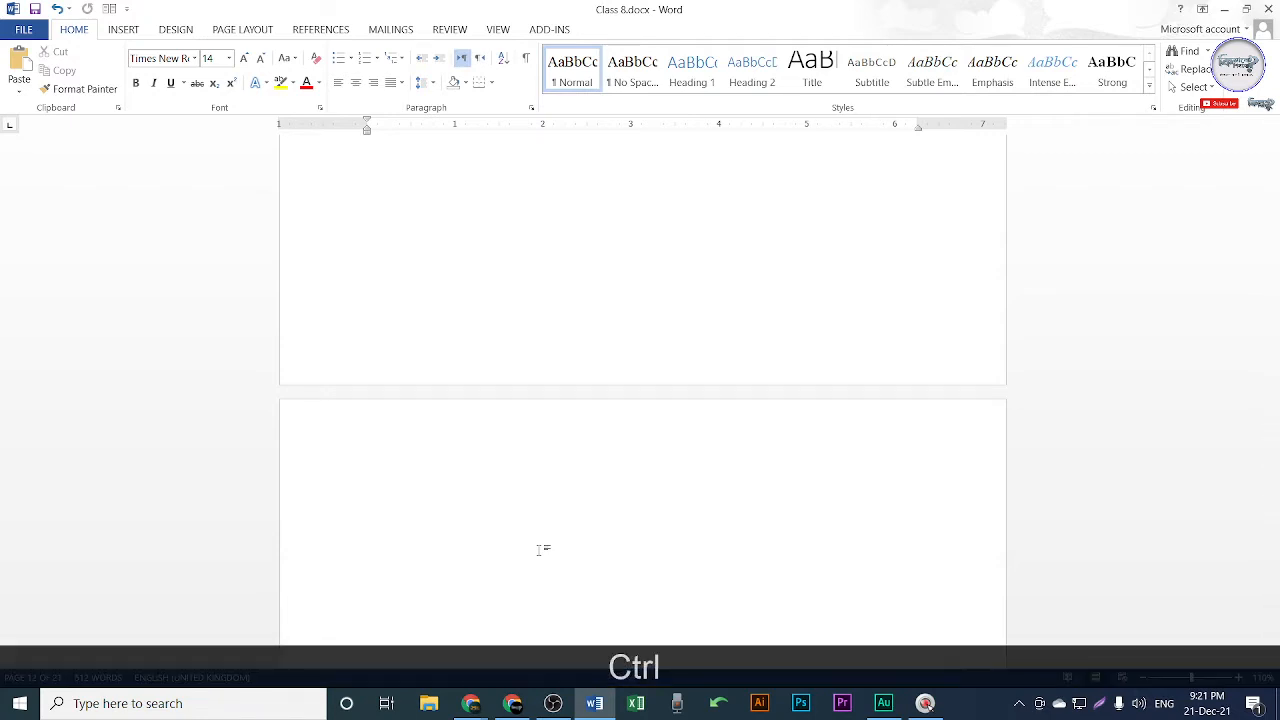
key(ctrl+Home)
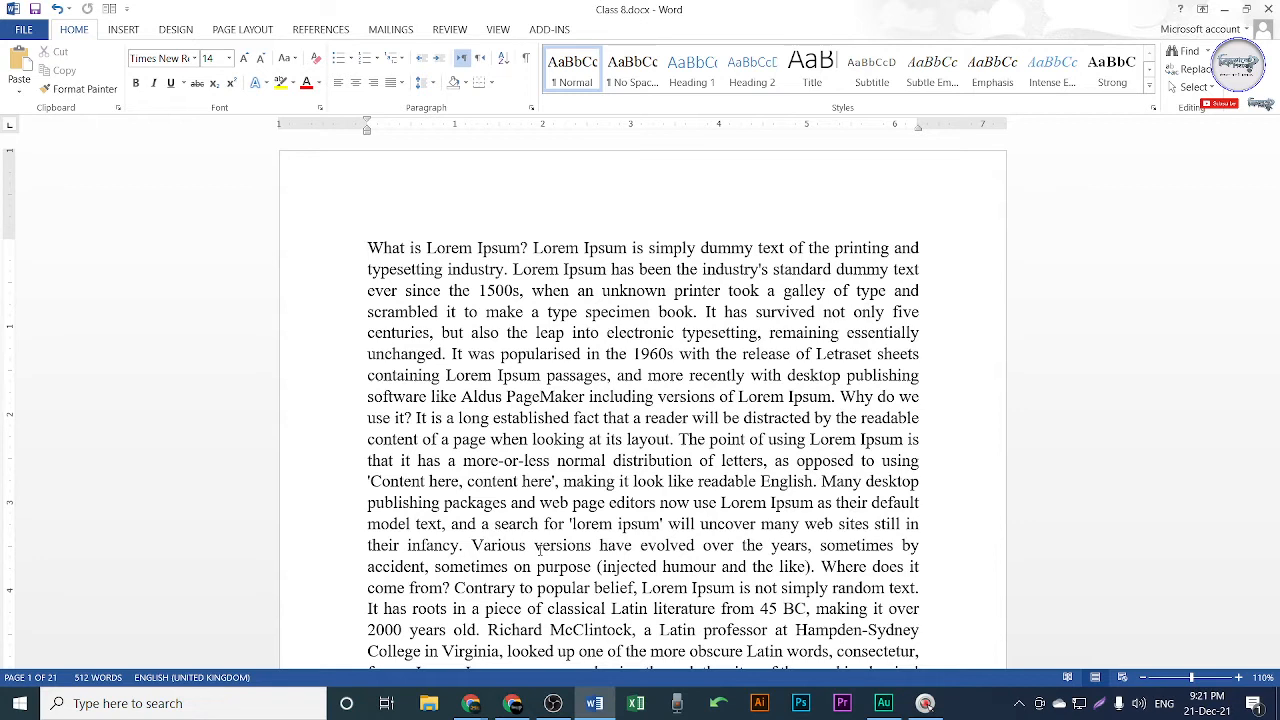
key(ctrl)
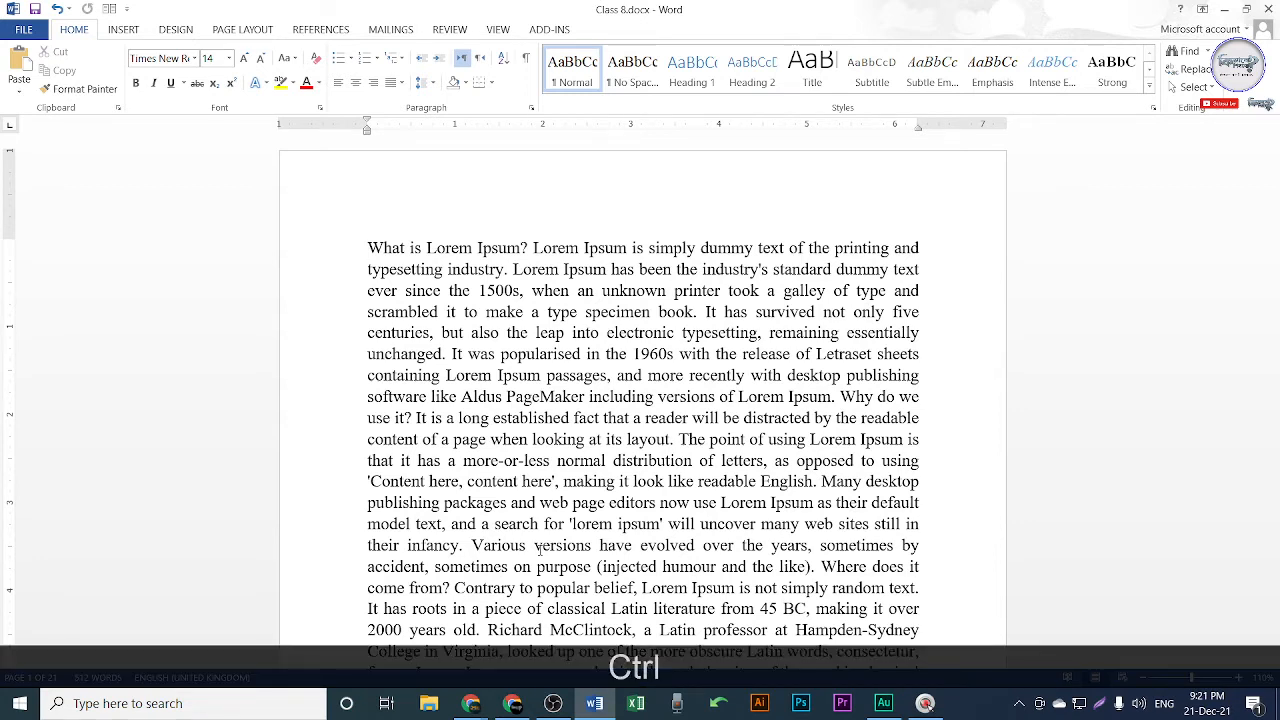
key(ctrl+Home)
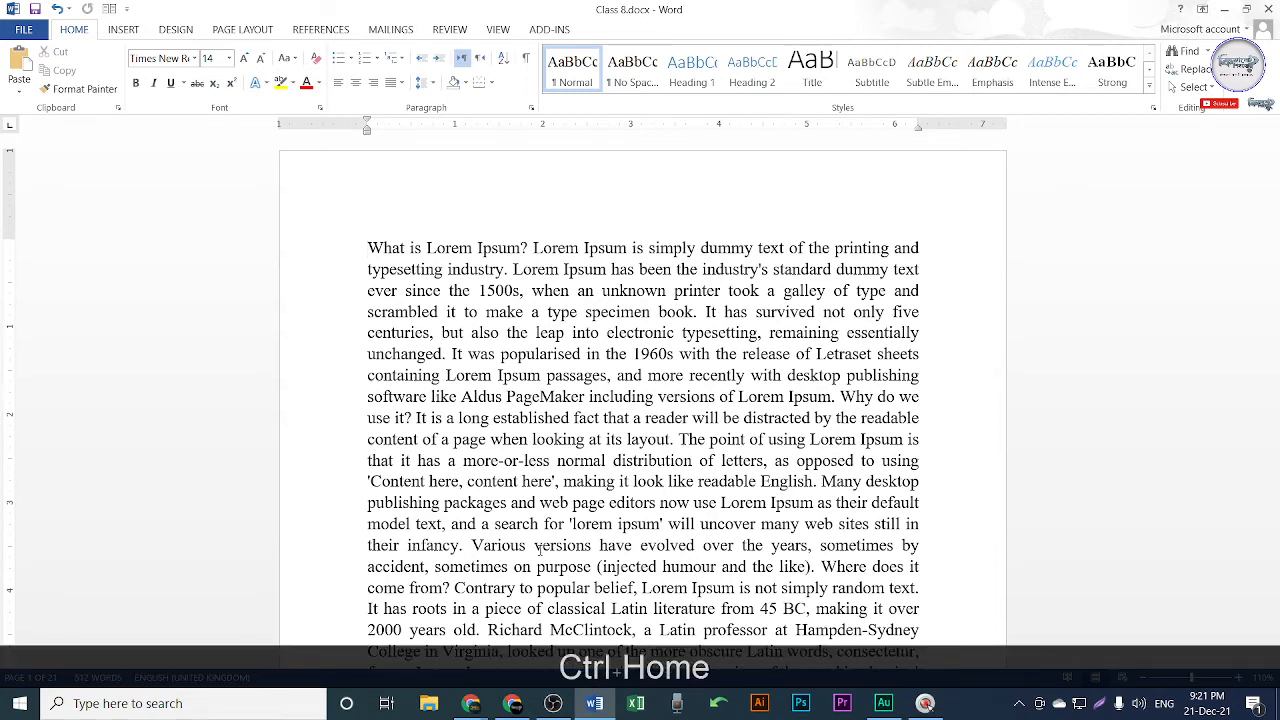
Switch to the Facebook Chrome window and close the two chat popups.
mouse_move(470, 703)
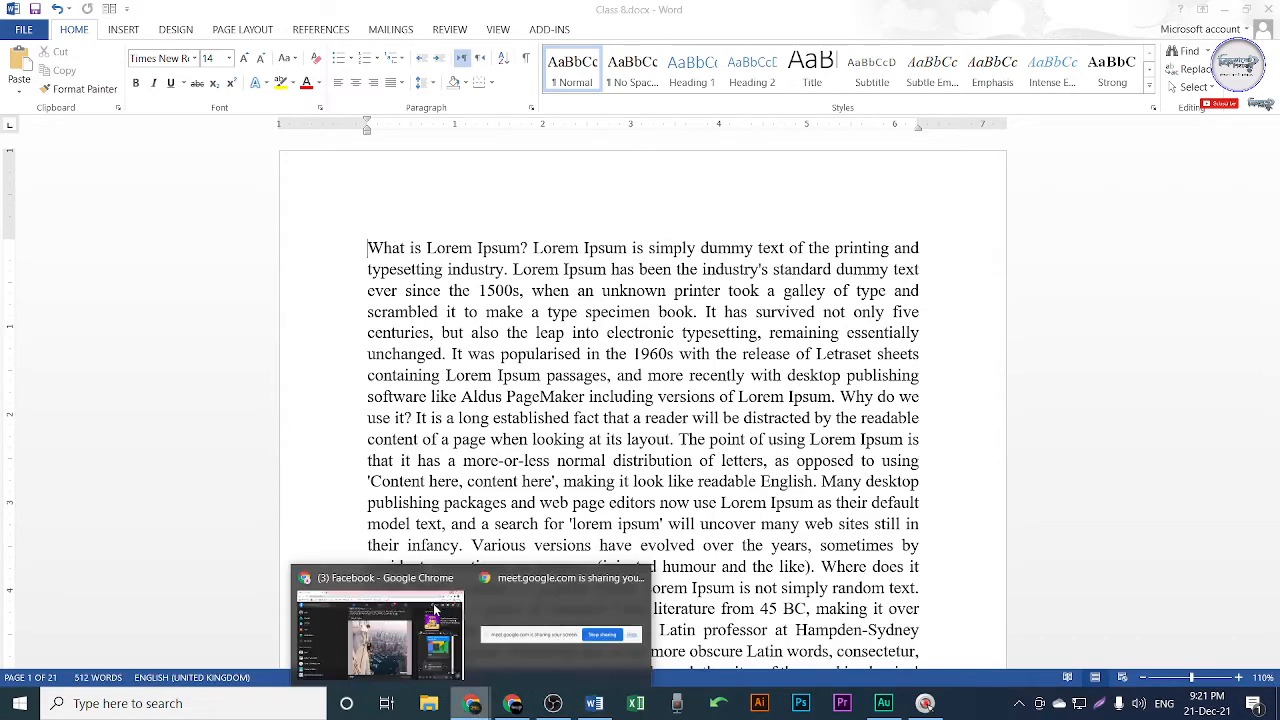
click(437, 610)
scroll(612, 330, down, 3)
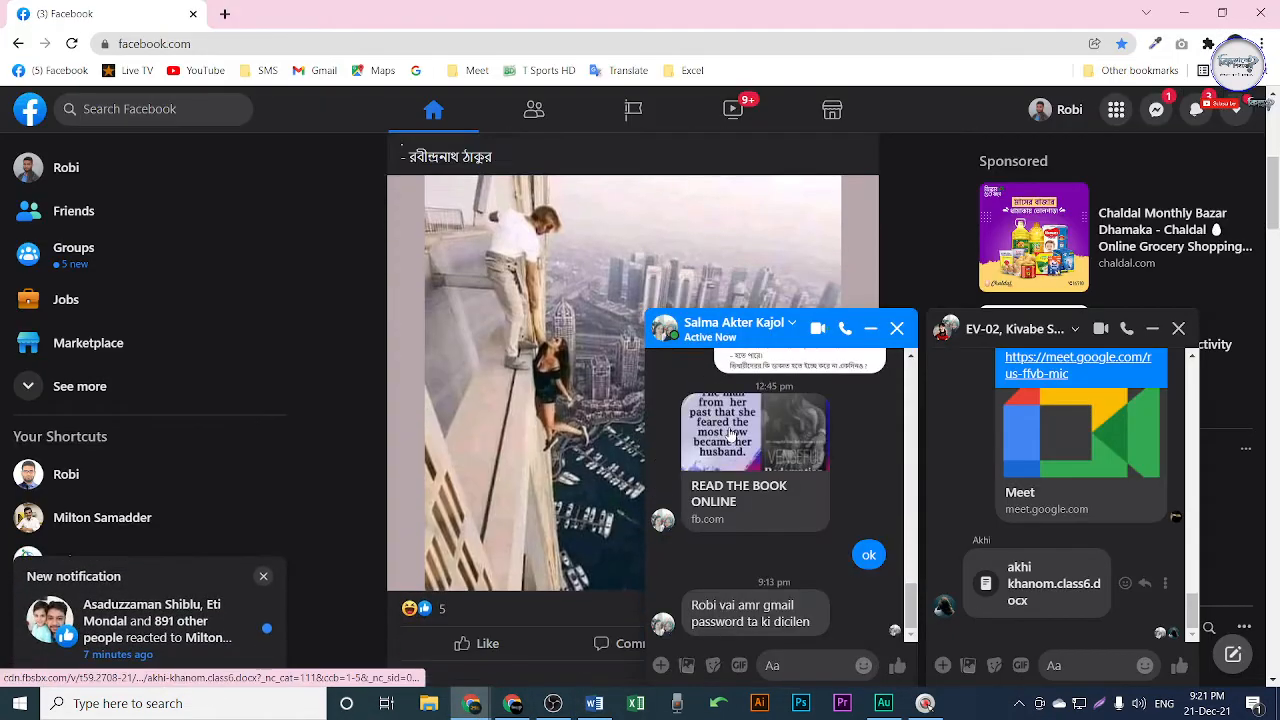
click(899, 329)
click(1179, 328)
Scroll the Facebook feed, return to its top, and open a new Google tab.
scroll(734, 400, down, 10)
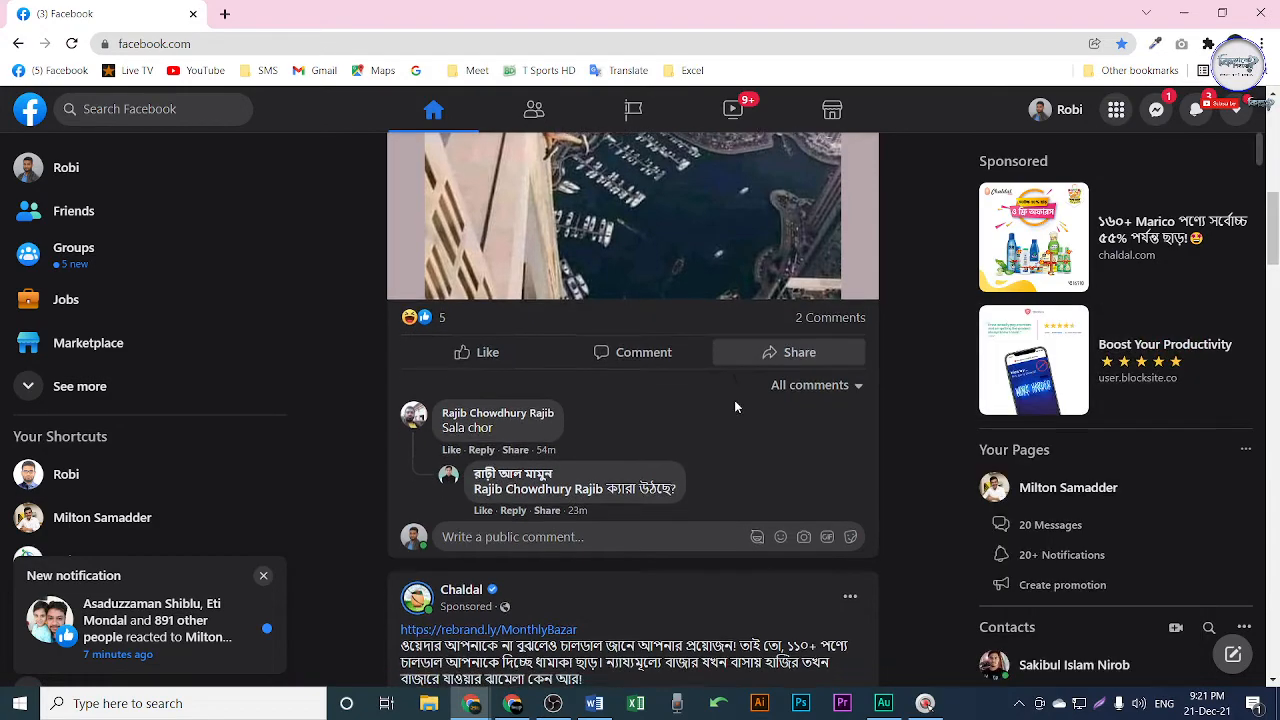
scroll(770, 484, down, 15)
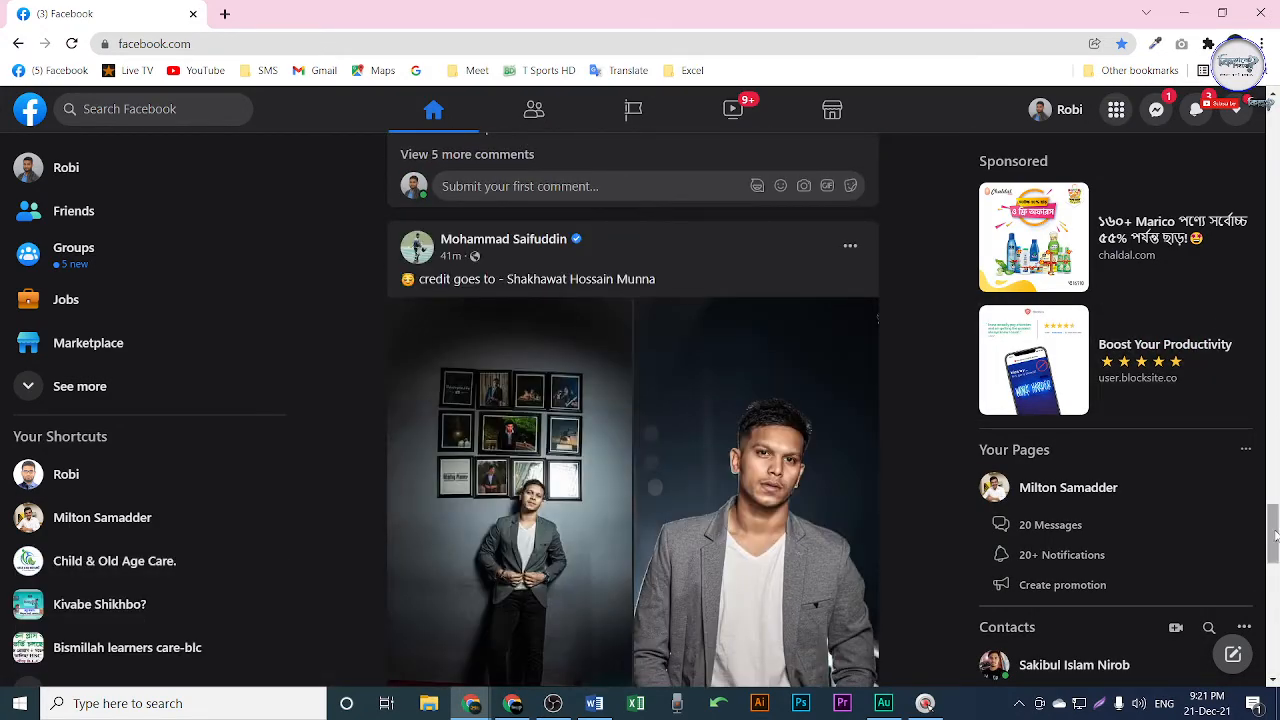
drag(1276, 537, 1276, 533)
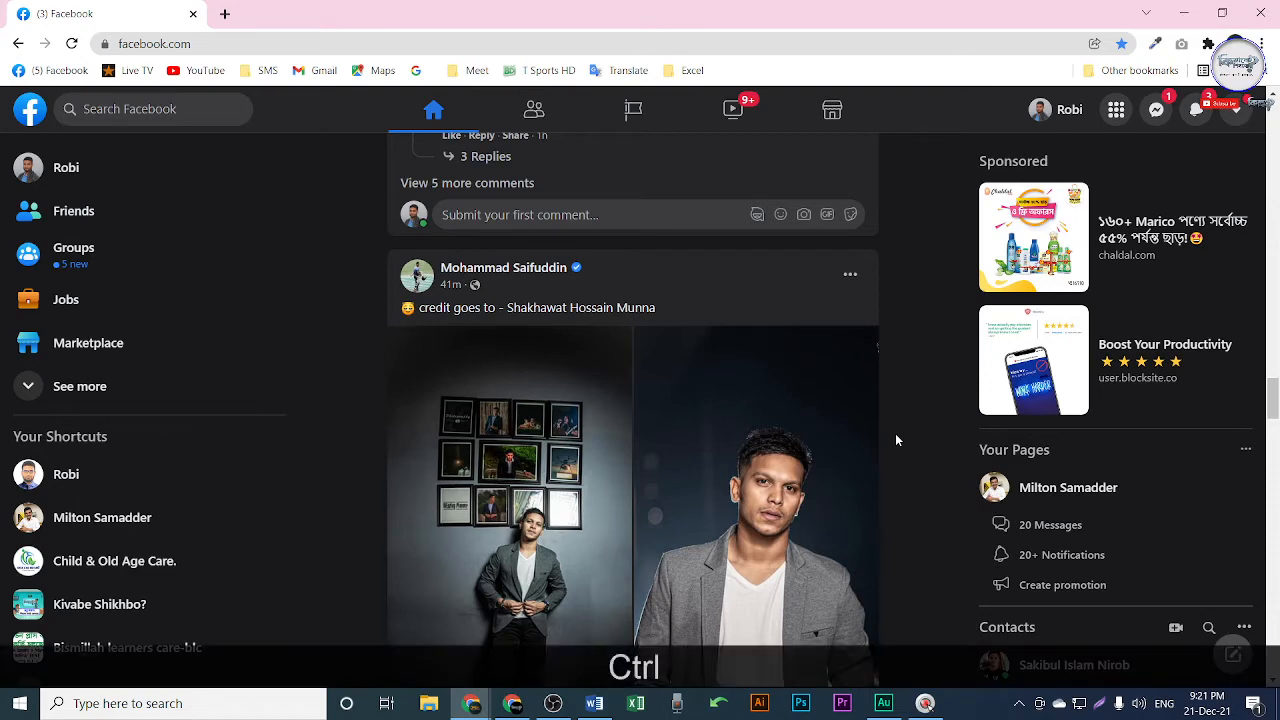
key(ctrl+Home)
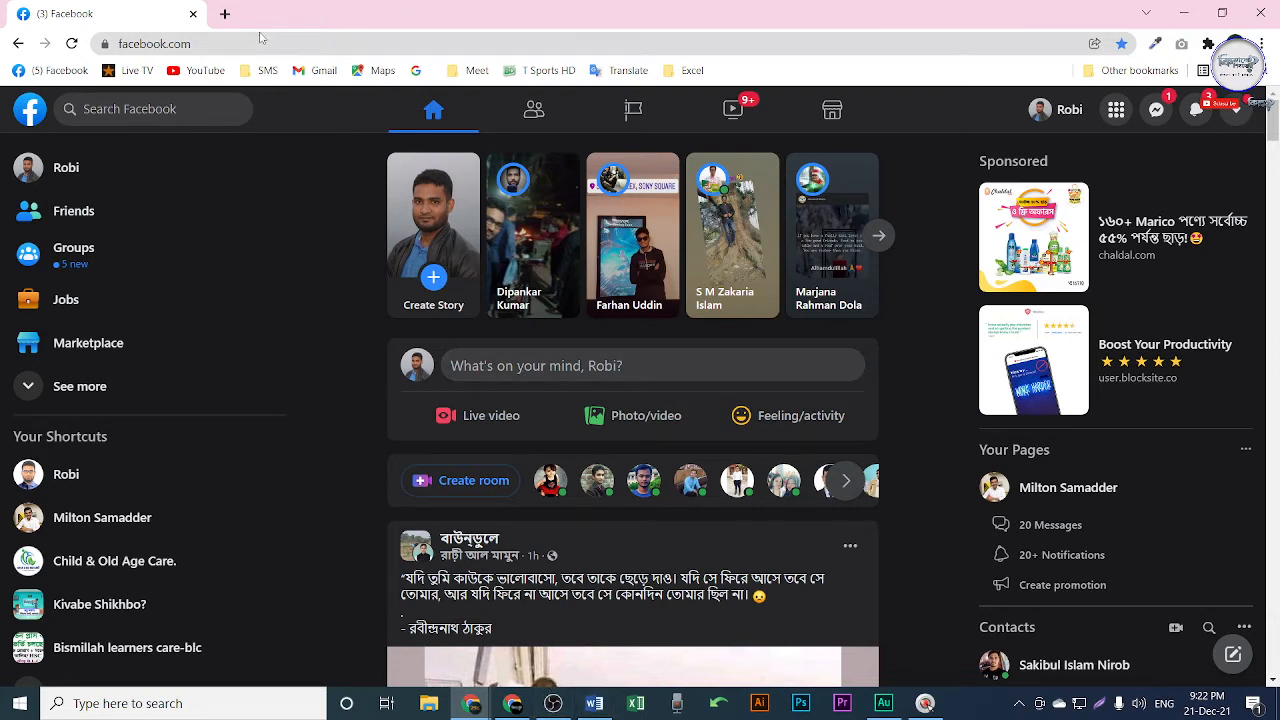
click(225, 15)
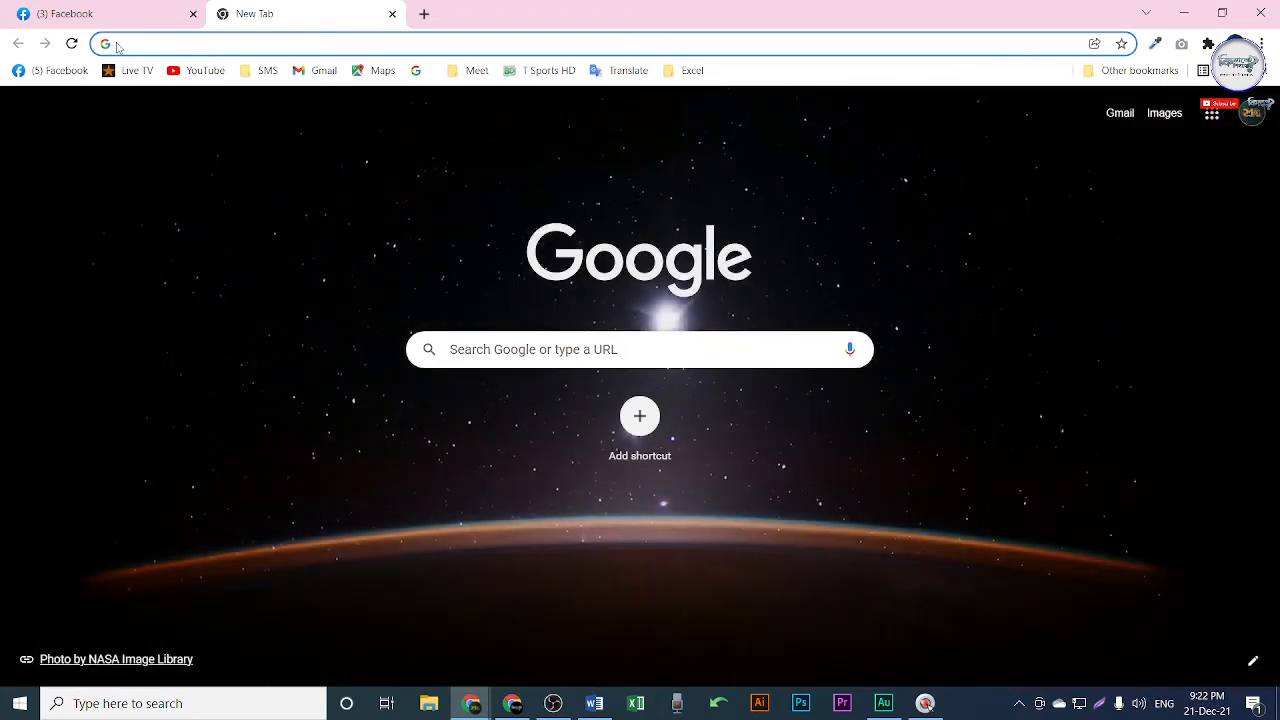
Search Google for 'nctb', open the NCTB 2021 textbooks page, then return to Google Meet.
text(nct)
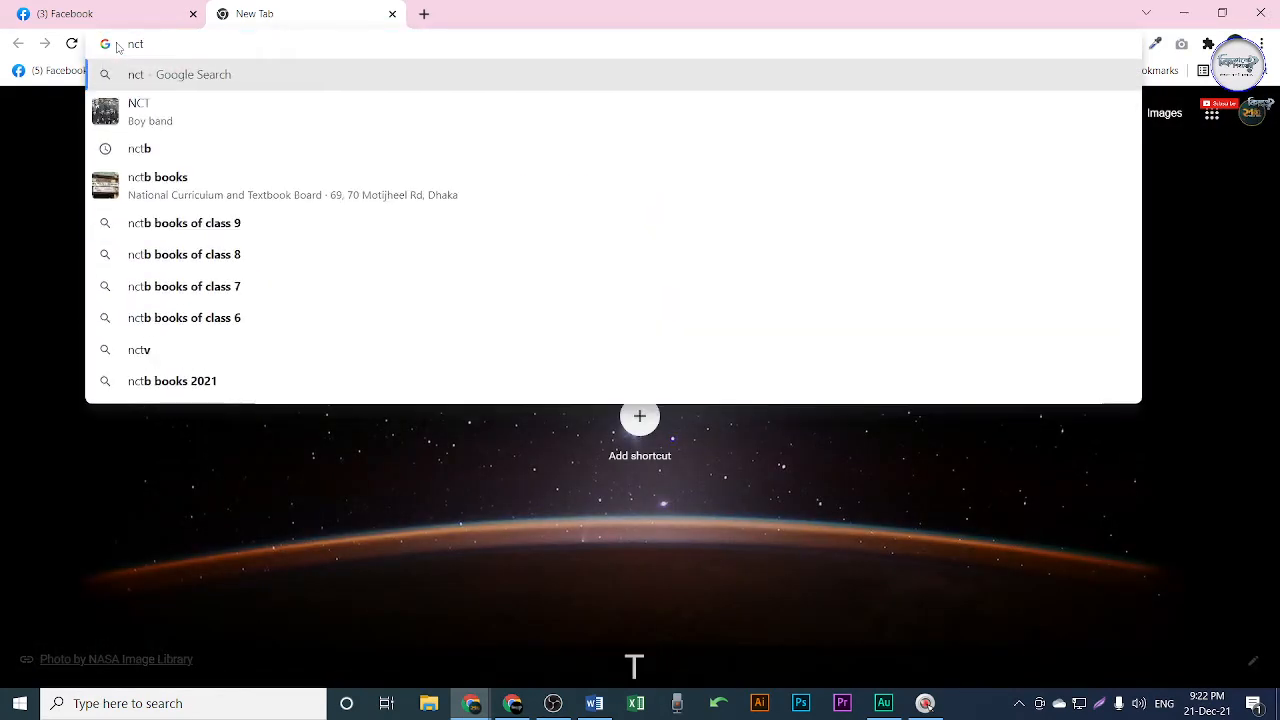
key(Down)
key(Down)
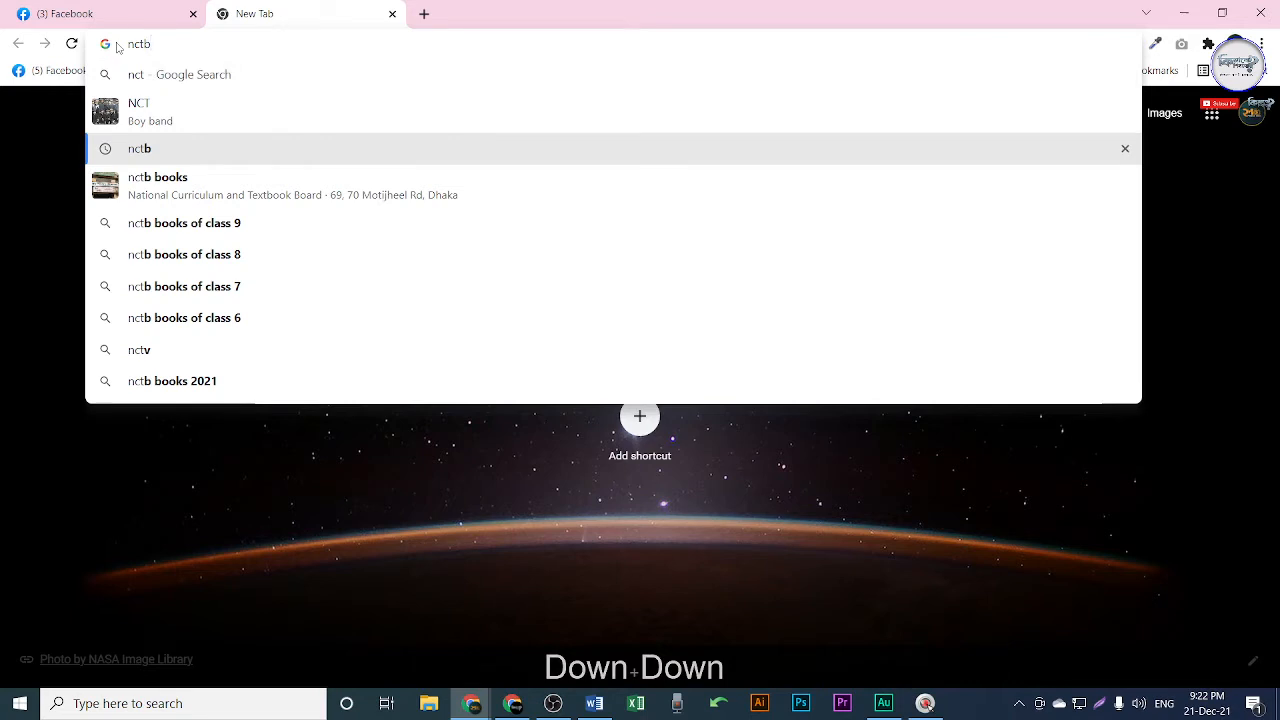
key(Return)
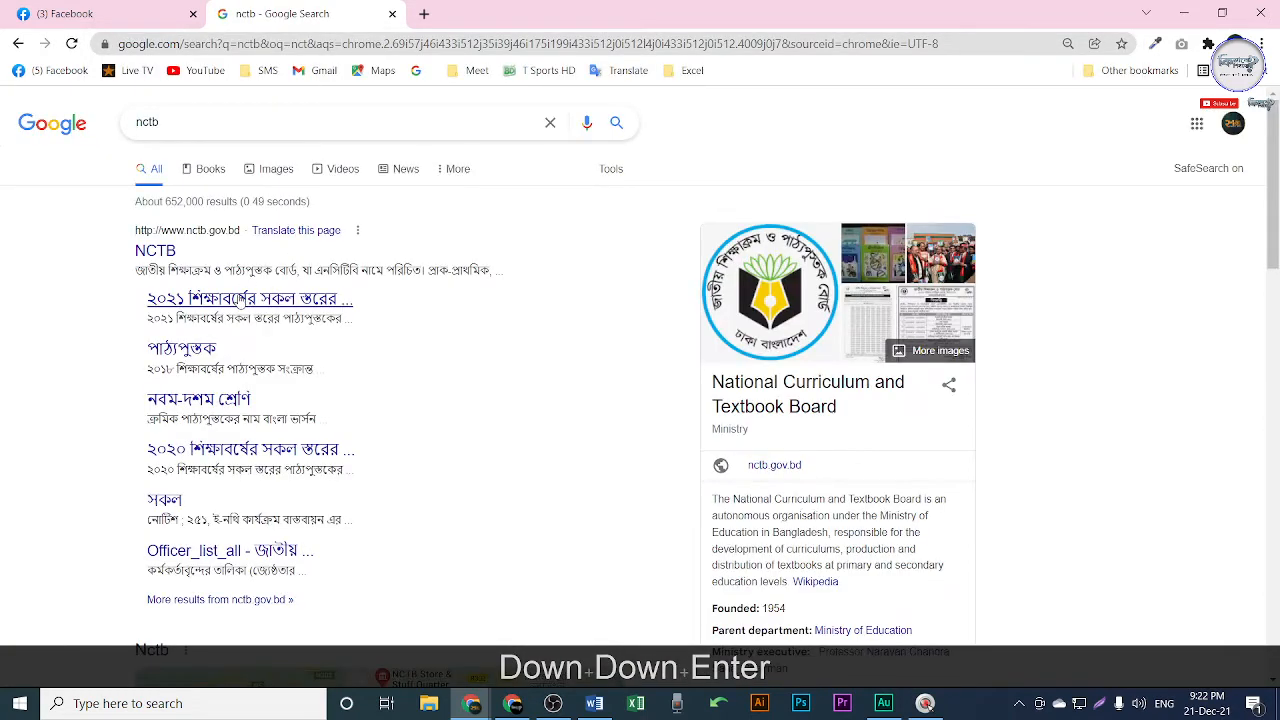
click(241, 295)
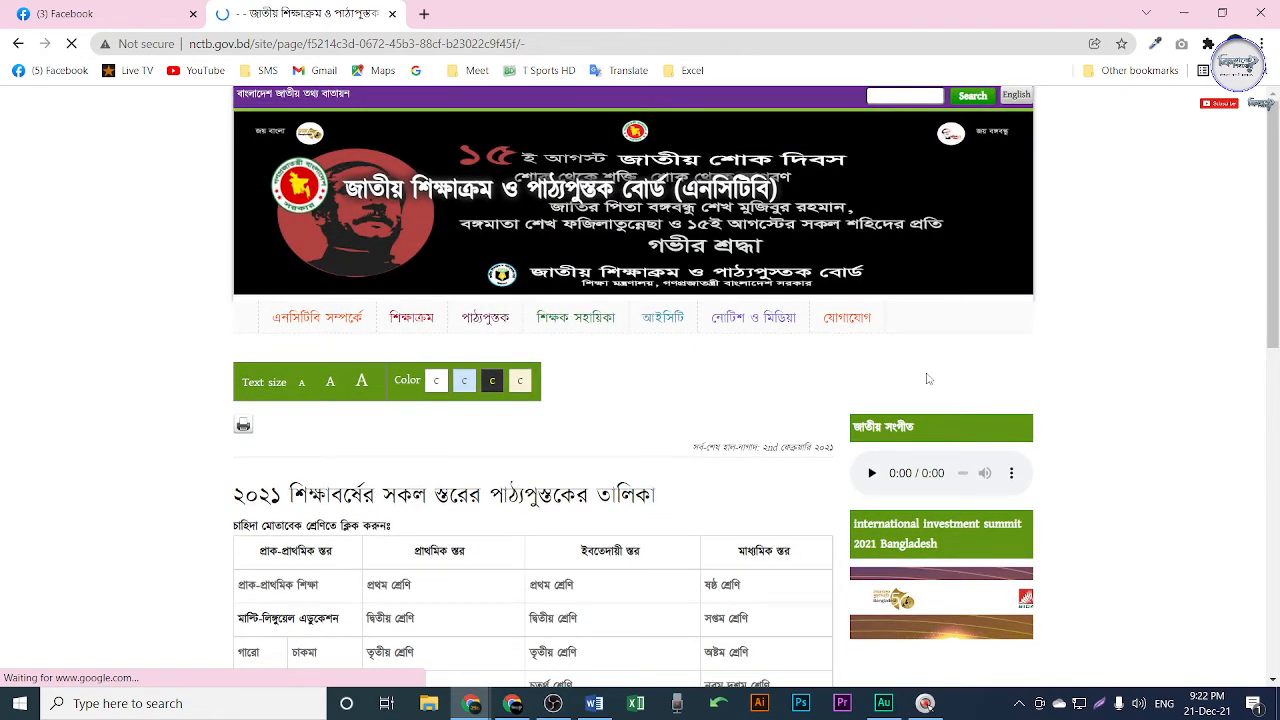
scroll(928, 379, down, 15)
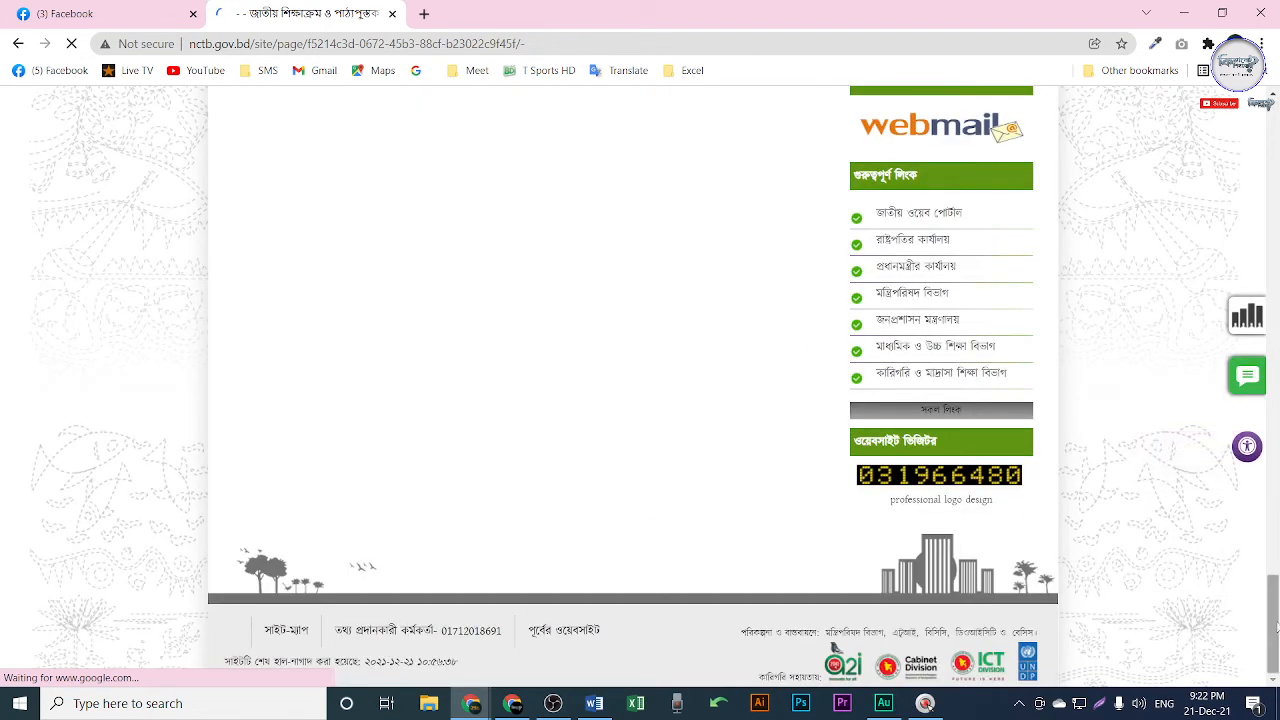
click(513, 705)
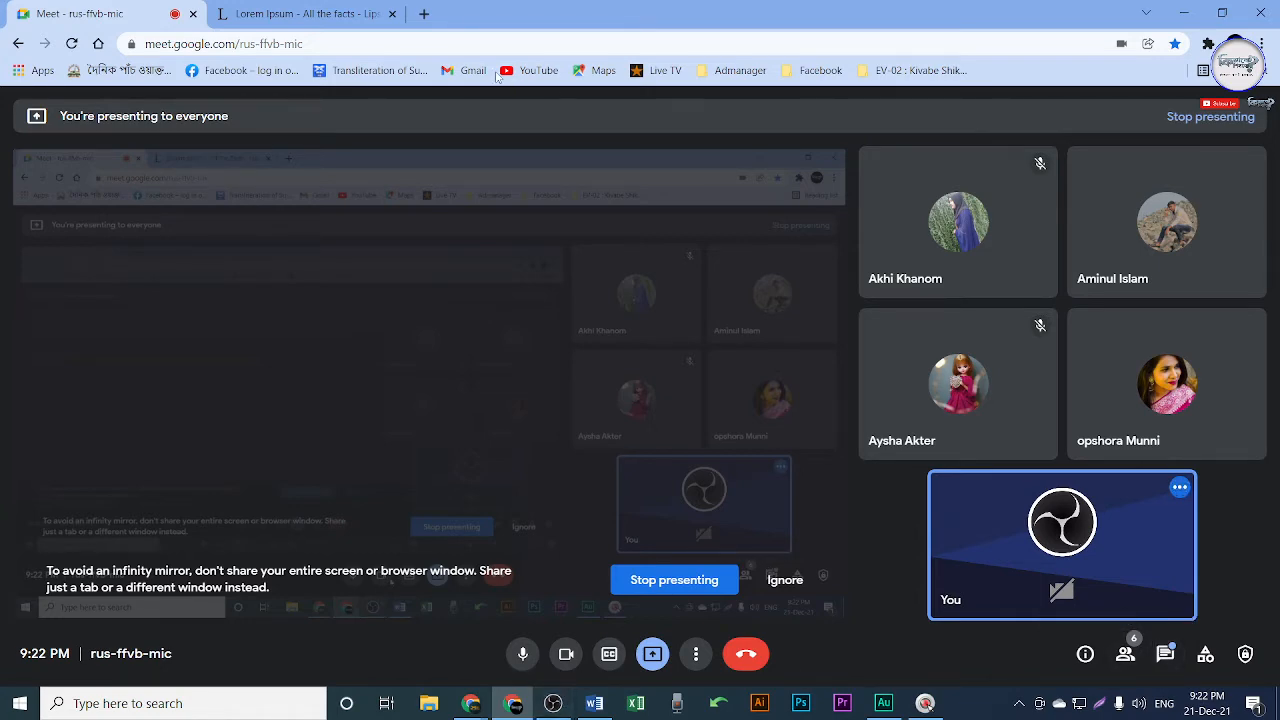
Bring up the Lorem Ipsum page, then switch back to the NCTB window and scroll it.
click(360, 14)
mouse_move(471, 703)
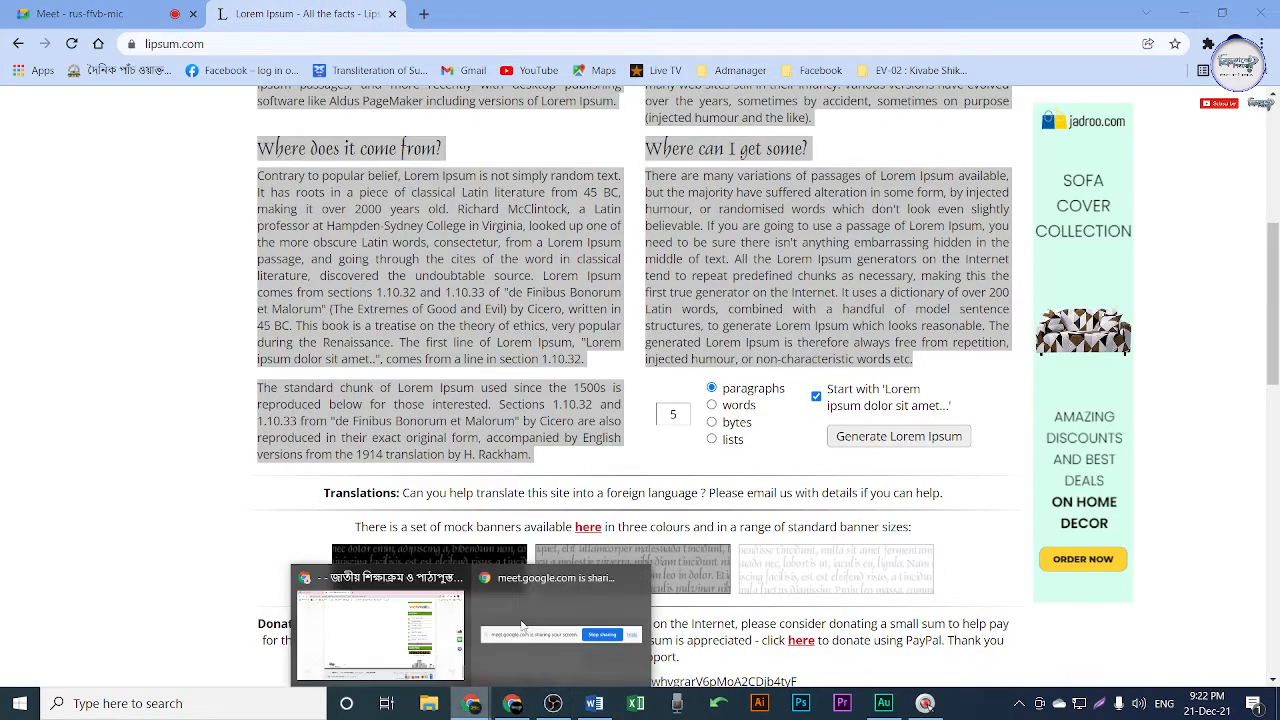
click(430, 626)
scroll(548, 270, up, 5)
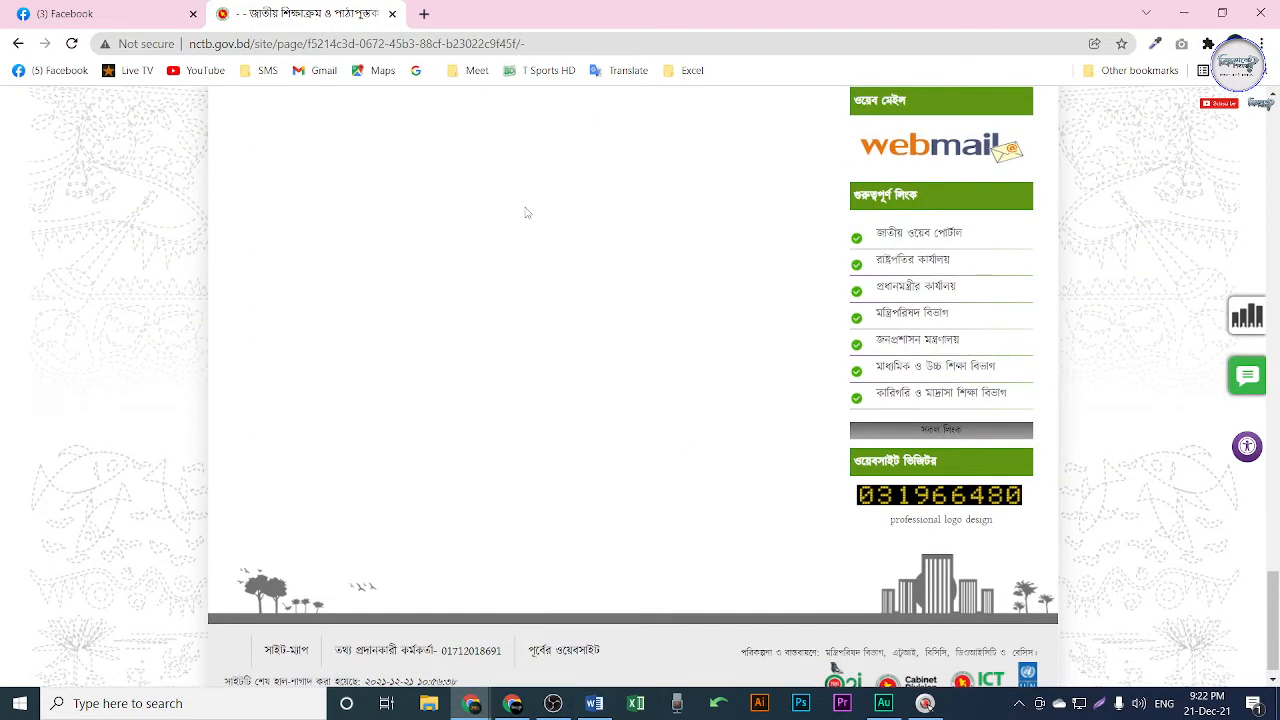
scroll(548, 270, up, 3)
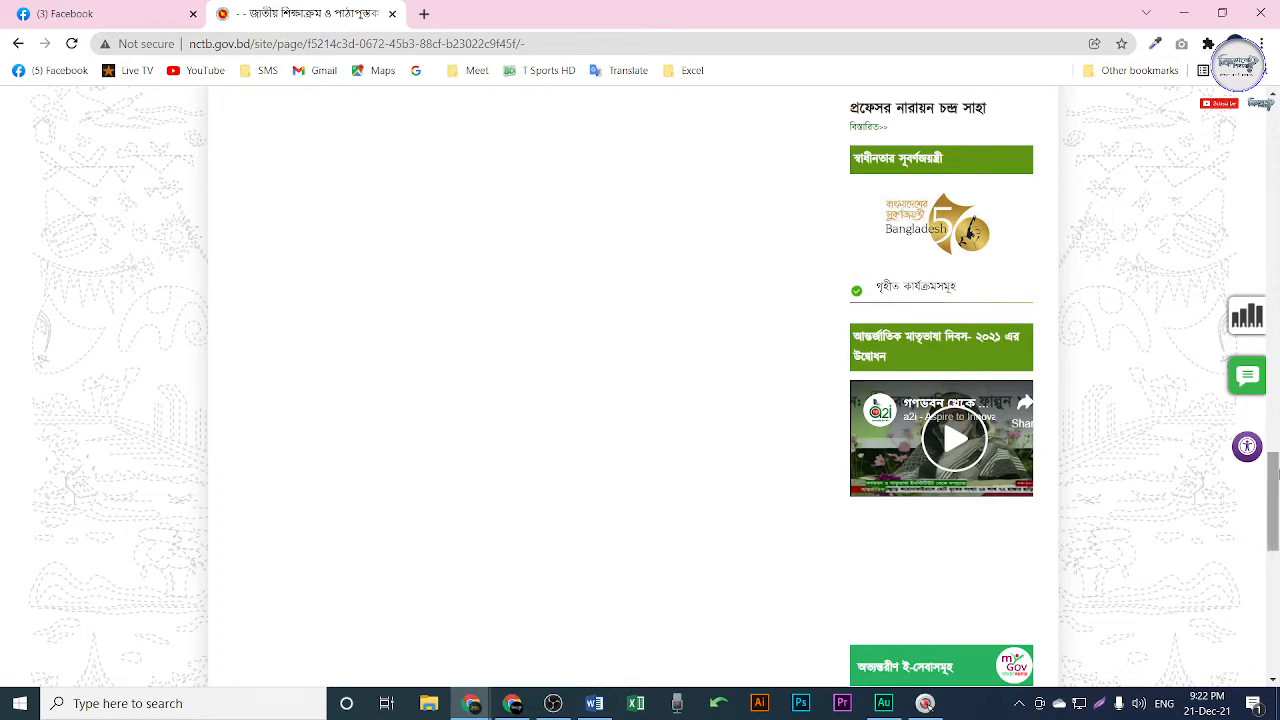
drag(1276, 476, 1276, 592)
scroll(832, 684, down, 1)
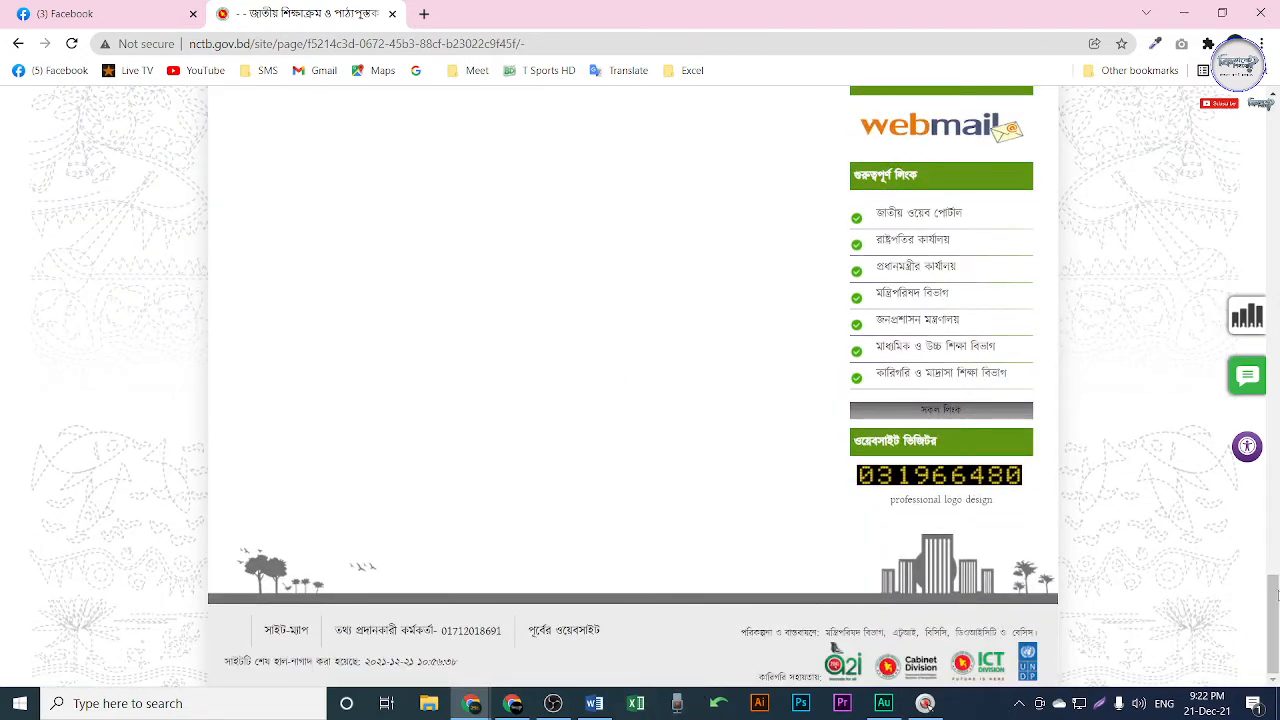
drag(1273, 655, 1273, 656)
Scroll the NCTB page top to bottom, minimize its window and switch to the Google Meet tab.
scroll(640, 345, up, 8)
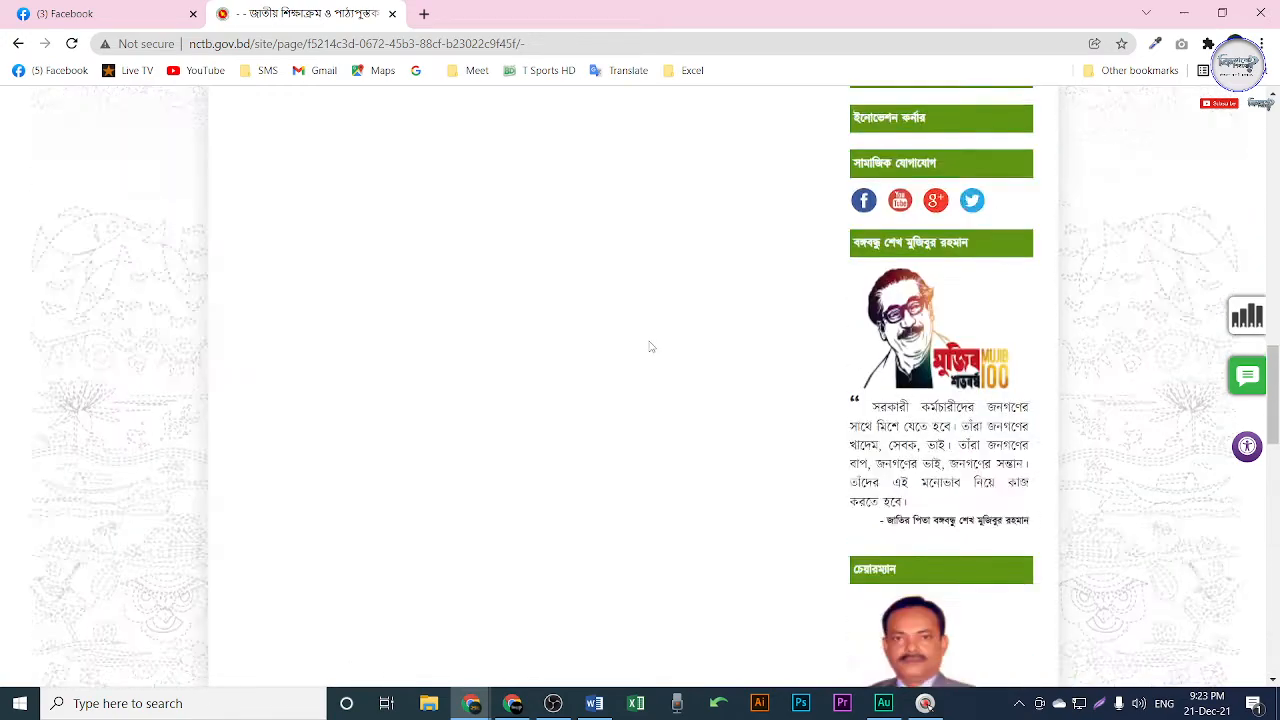
scroll(651, 348, up, 3)
scroll(654, 389, down, 8)
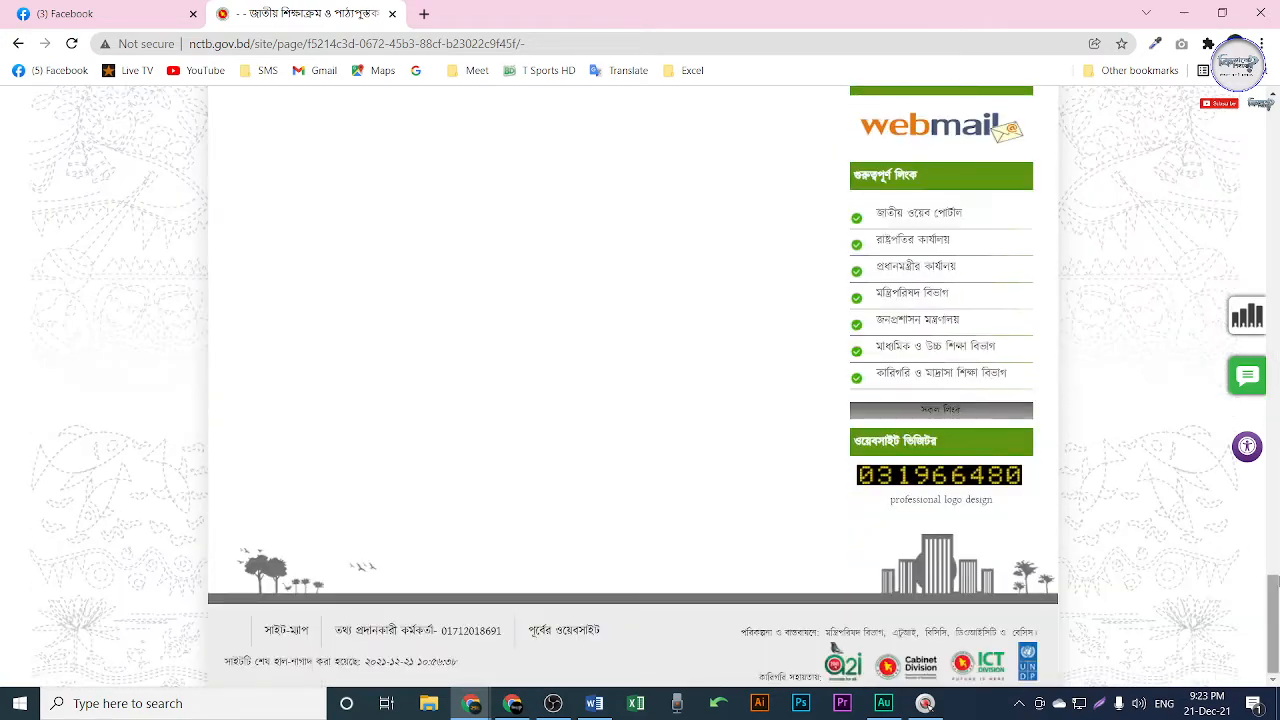
scroll(1276, 545, up, 3)
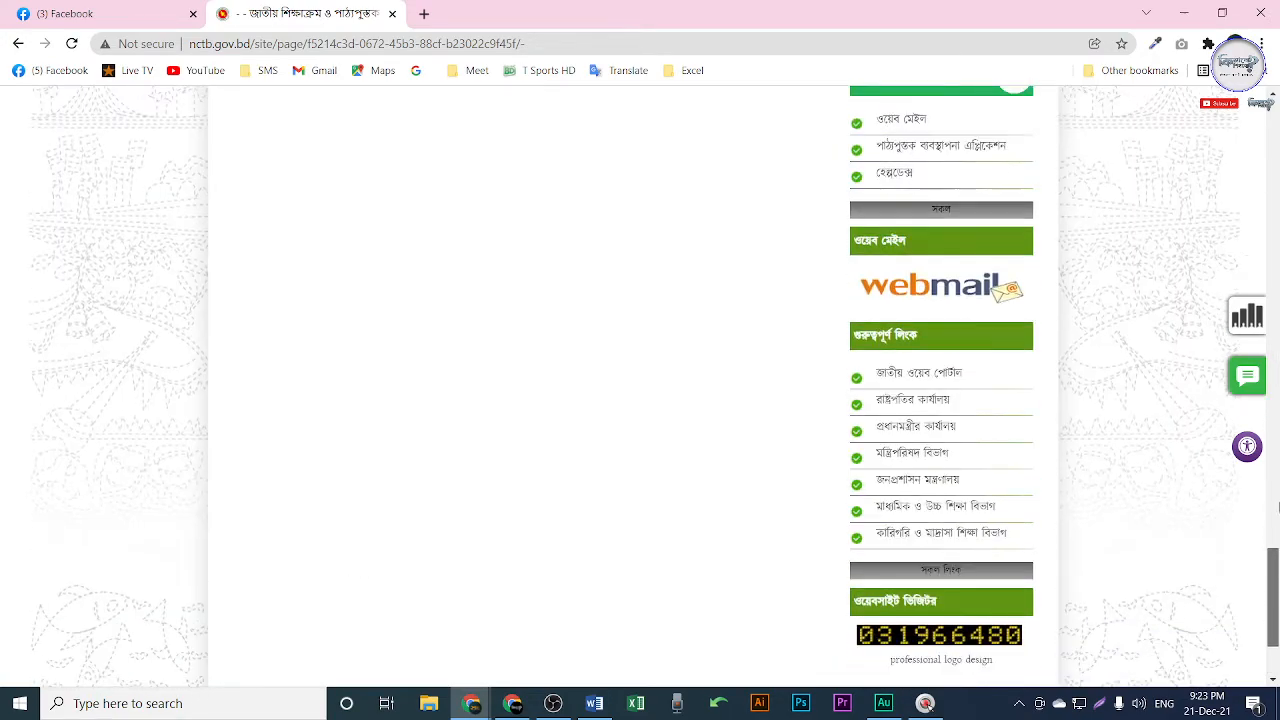
scroll(1276, 508, up, 15)
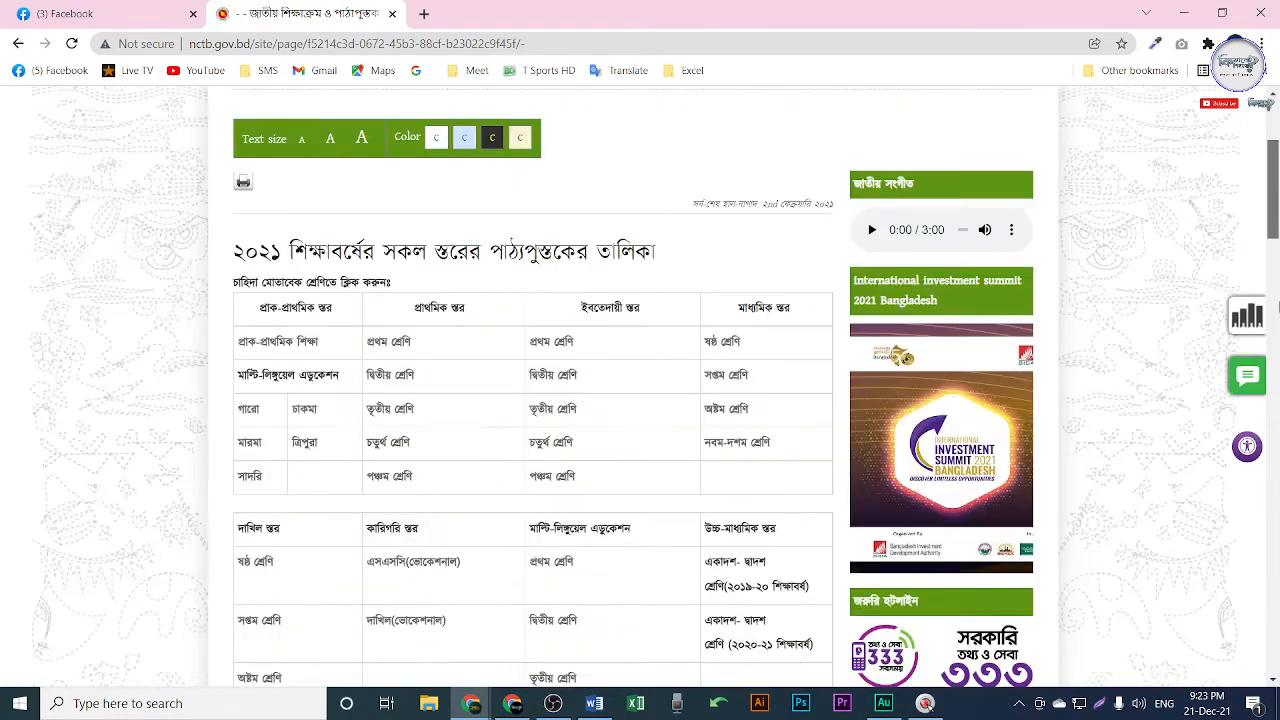
scroll(1277, 306, down, 15)
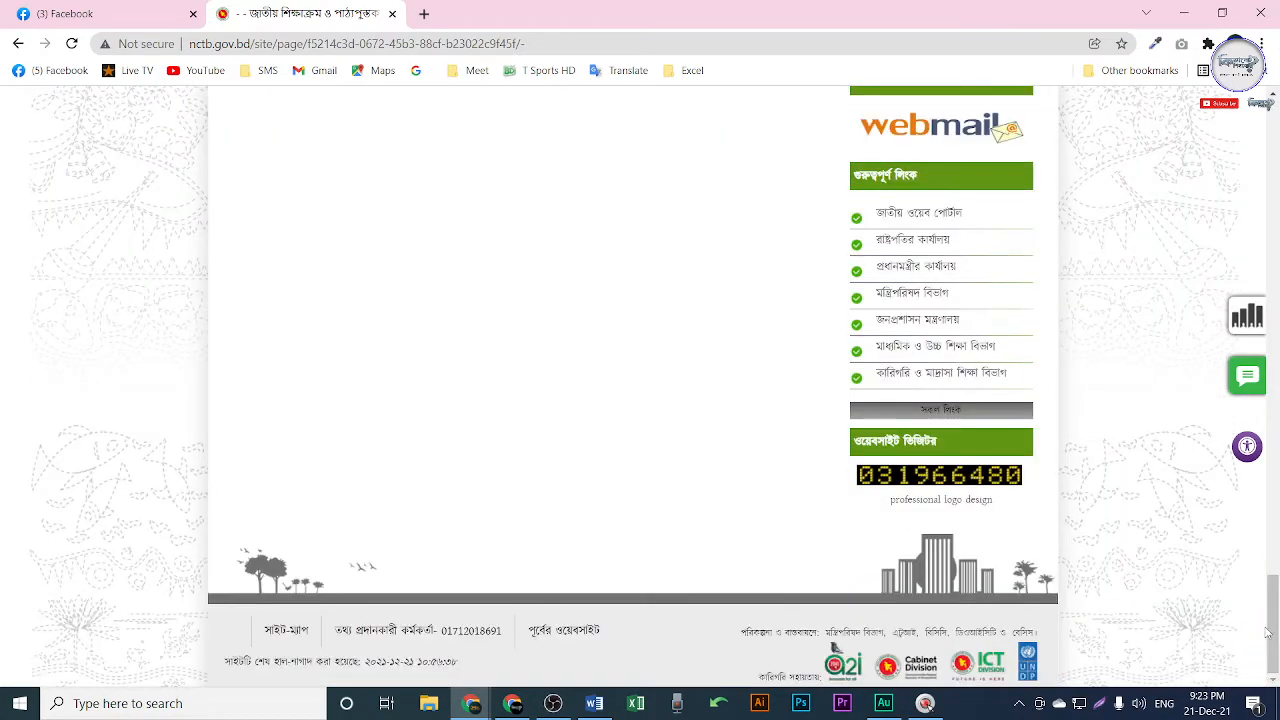
key(ctrl+Home)
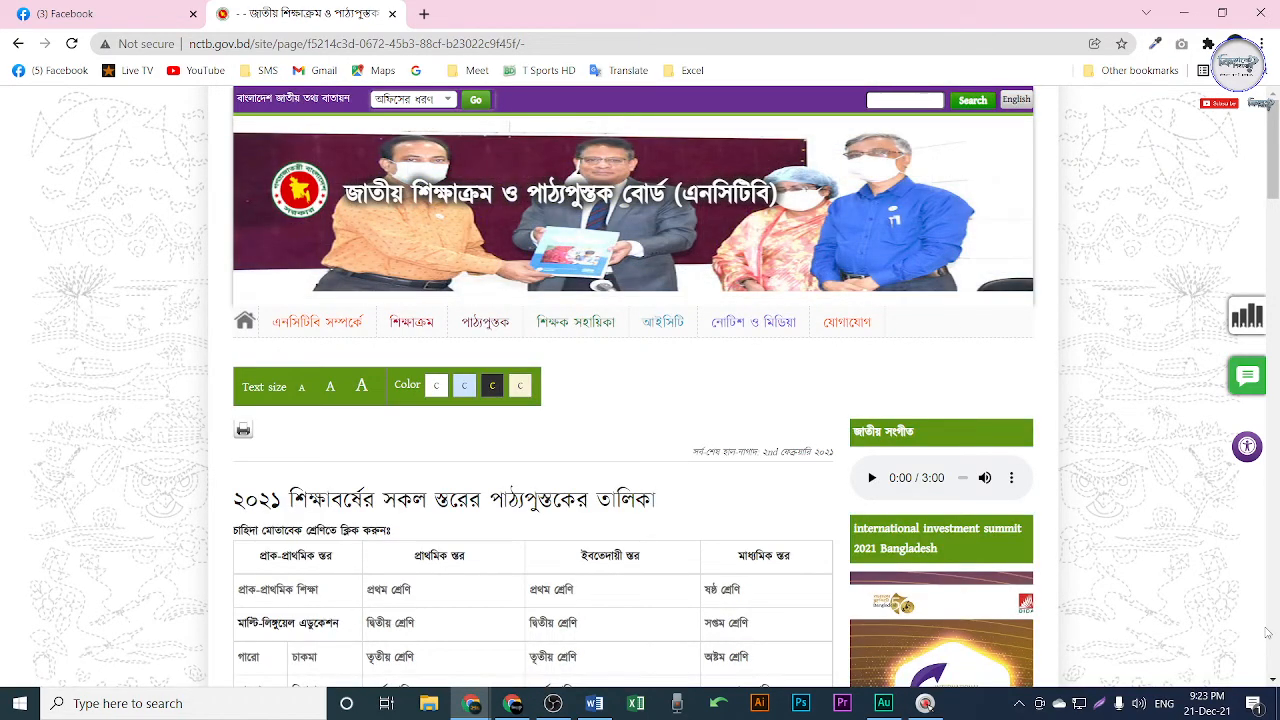
key(ctrl+End)
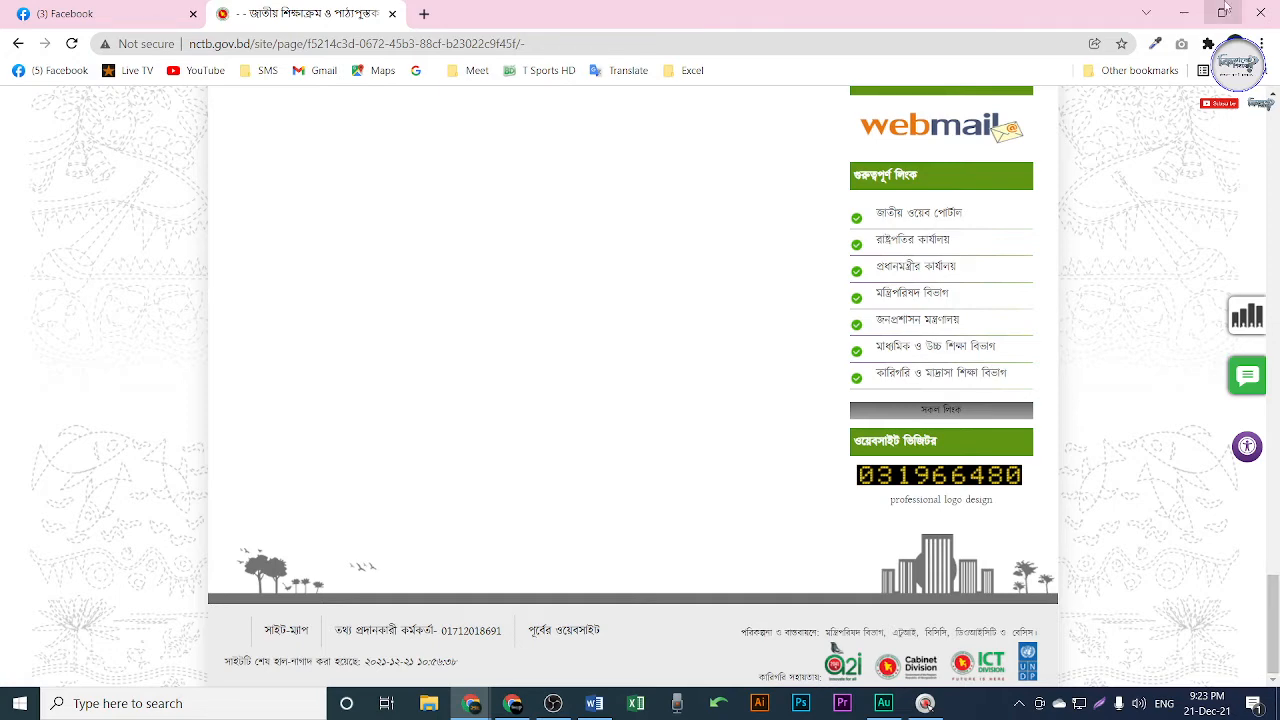
click(1184, 13)
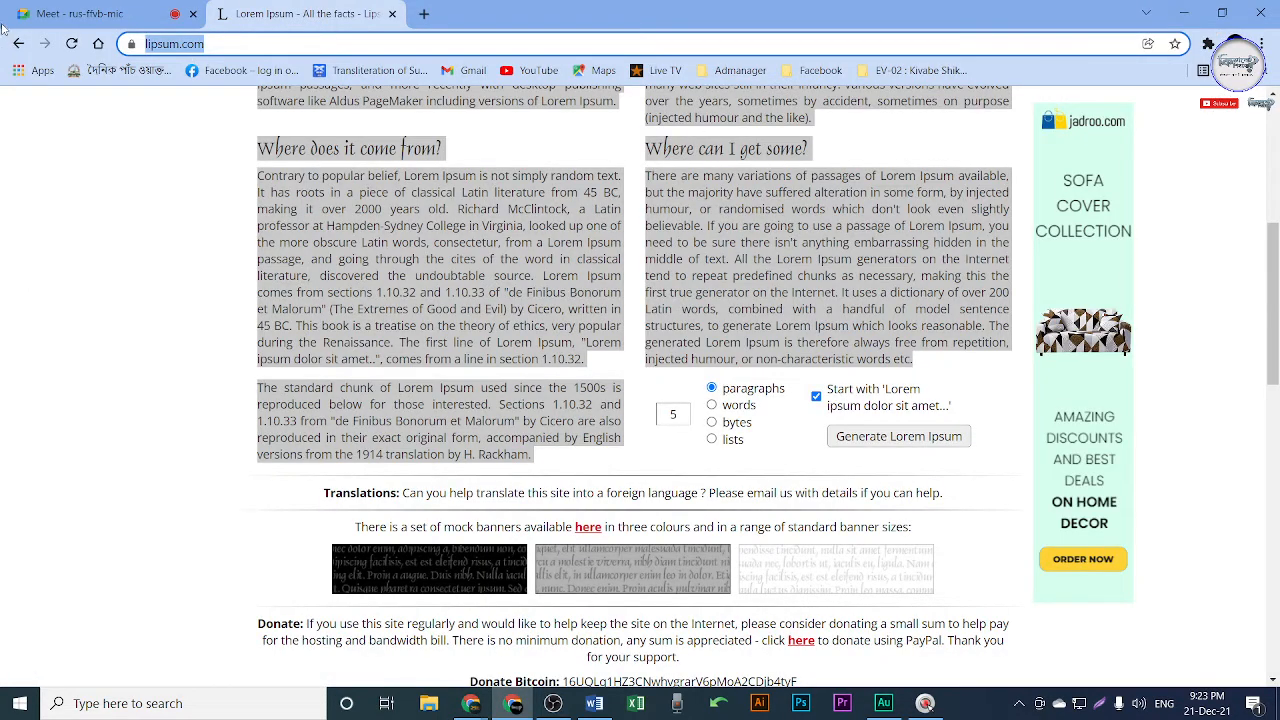
click(44, 16)
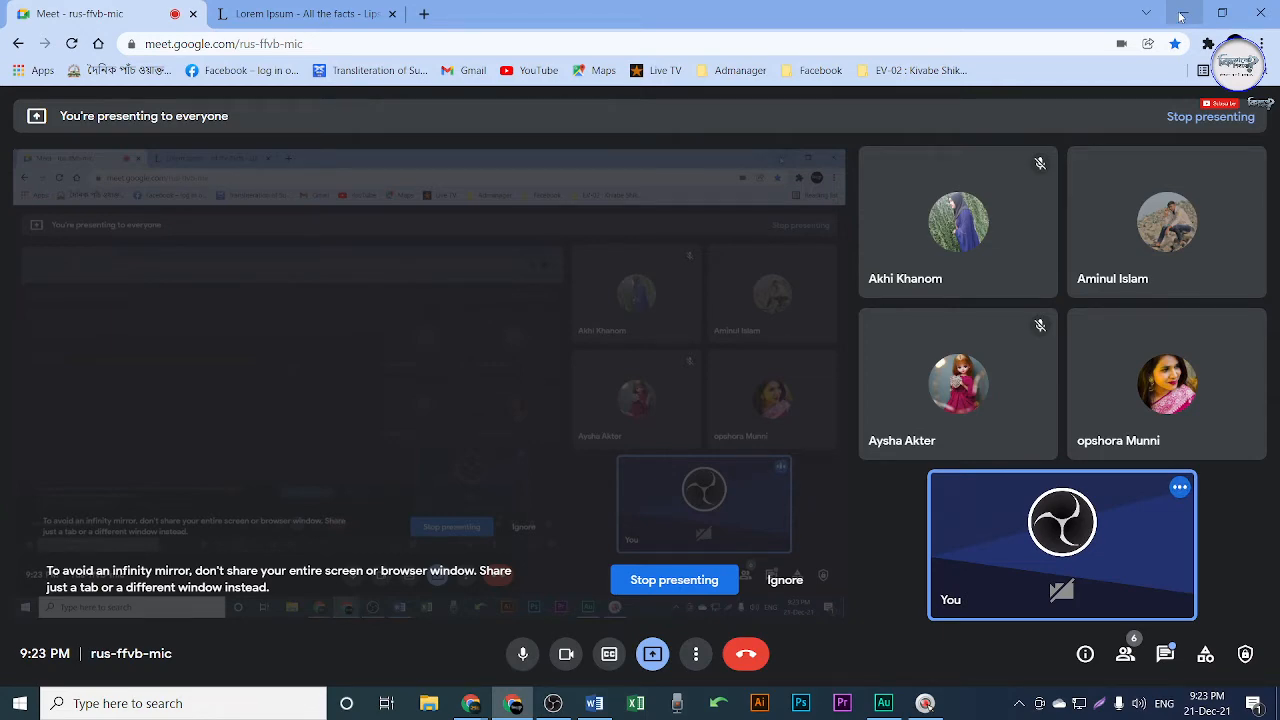
Hide Chrome to bring Class 8.docx forward, then jump to its end and back to the start.
click(1181, 16)
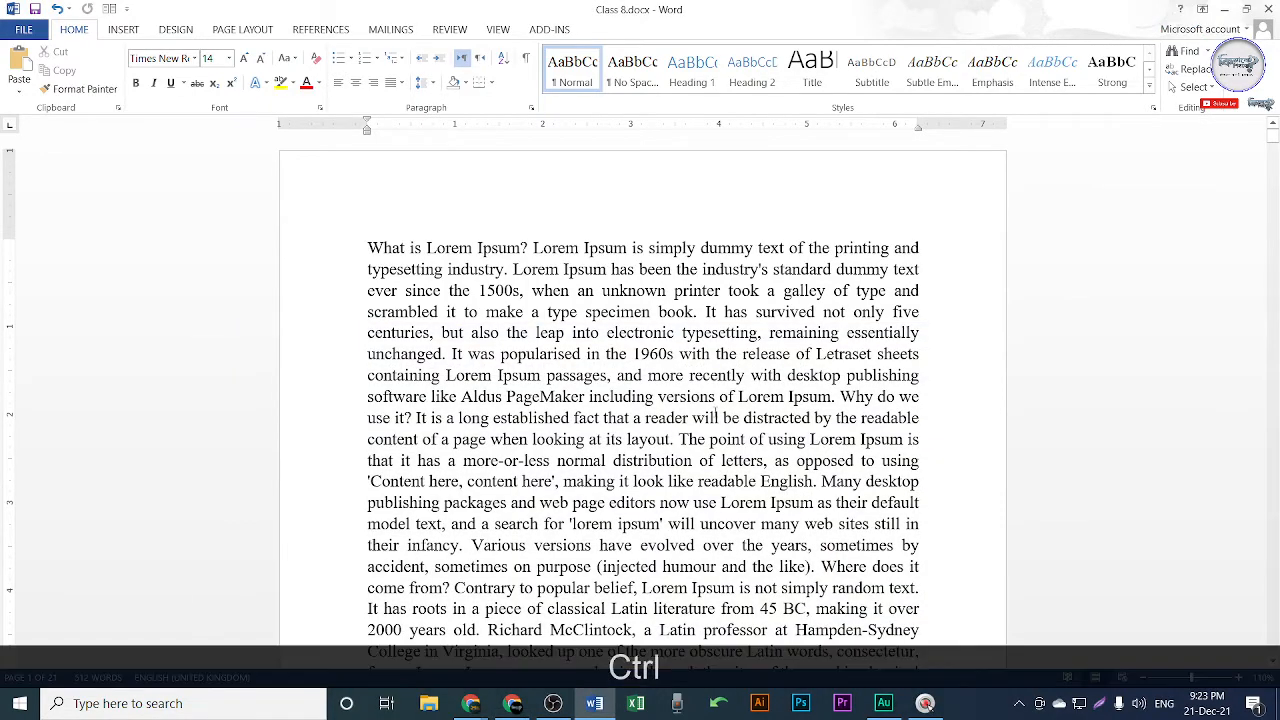
key(ctrl+End)
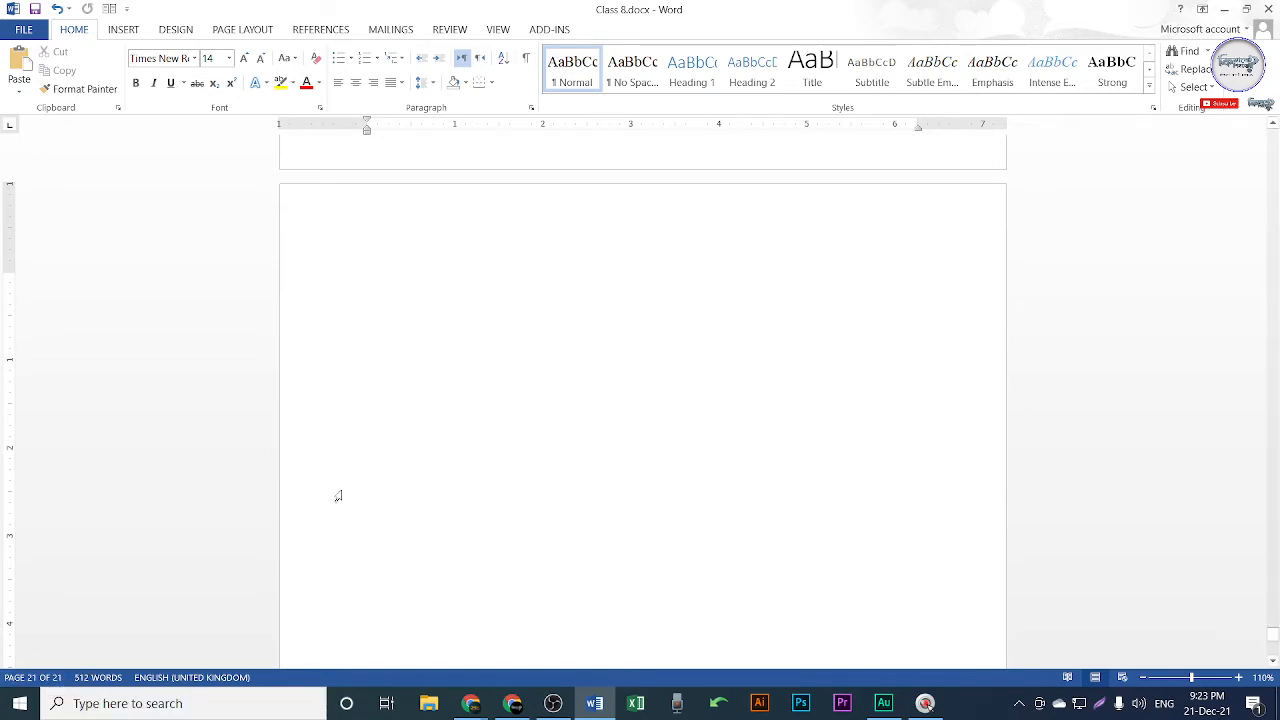
key(ctrl+Home)
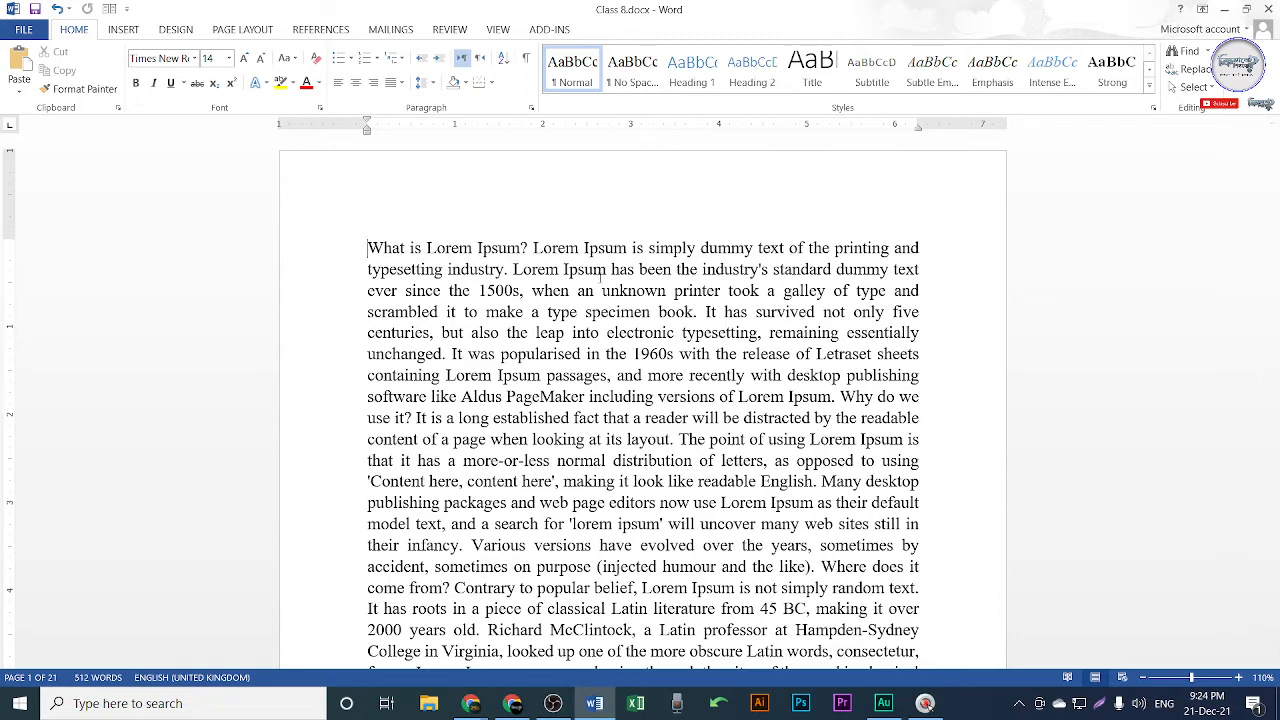
Page down through the Lorem Ipsum text, then return to the start of the document.
key(Page_Down)
key(Page_Down)
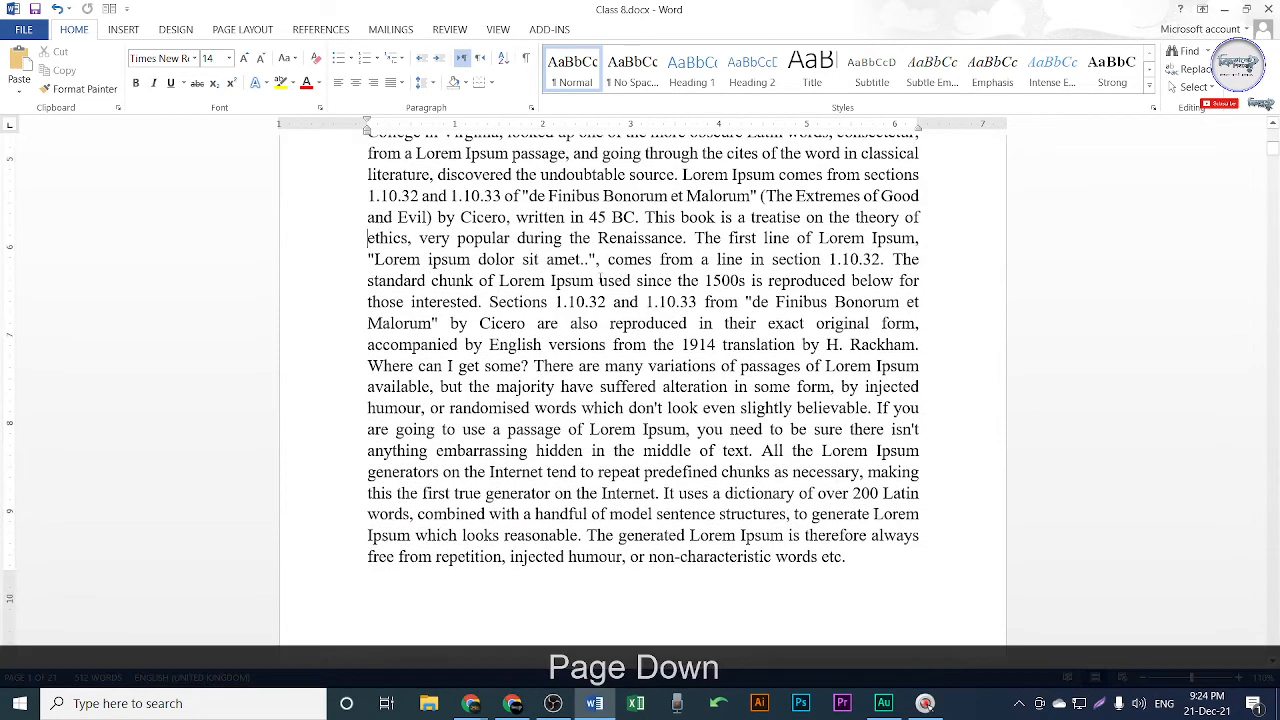
key(Page_Down)
key(Page_Down)
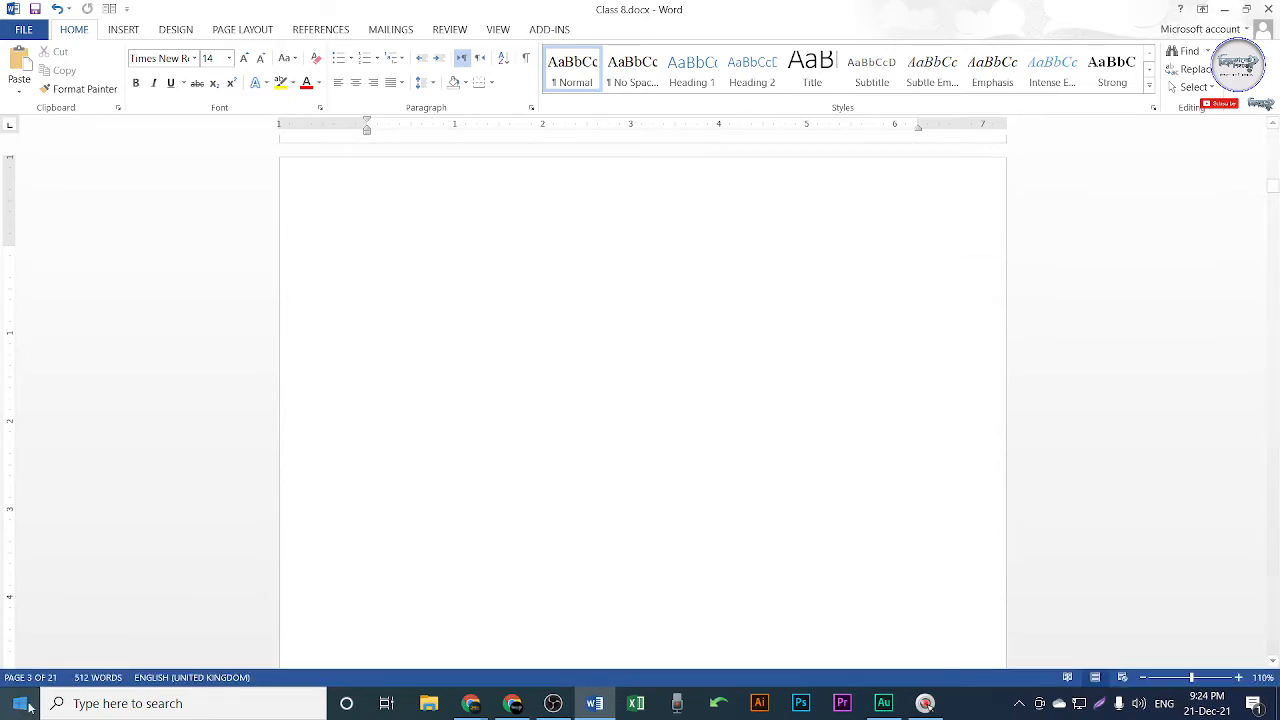
key(Page_Down)
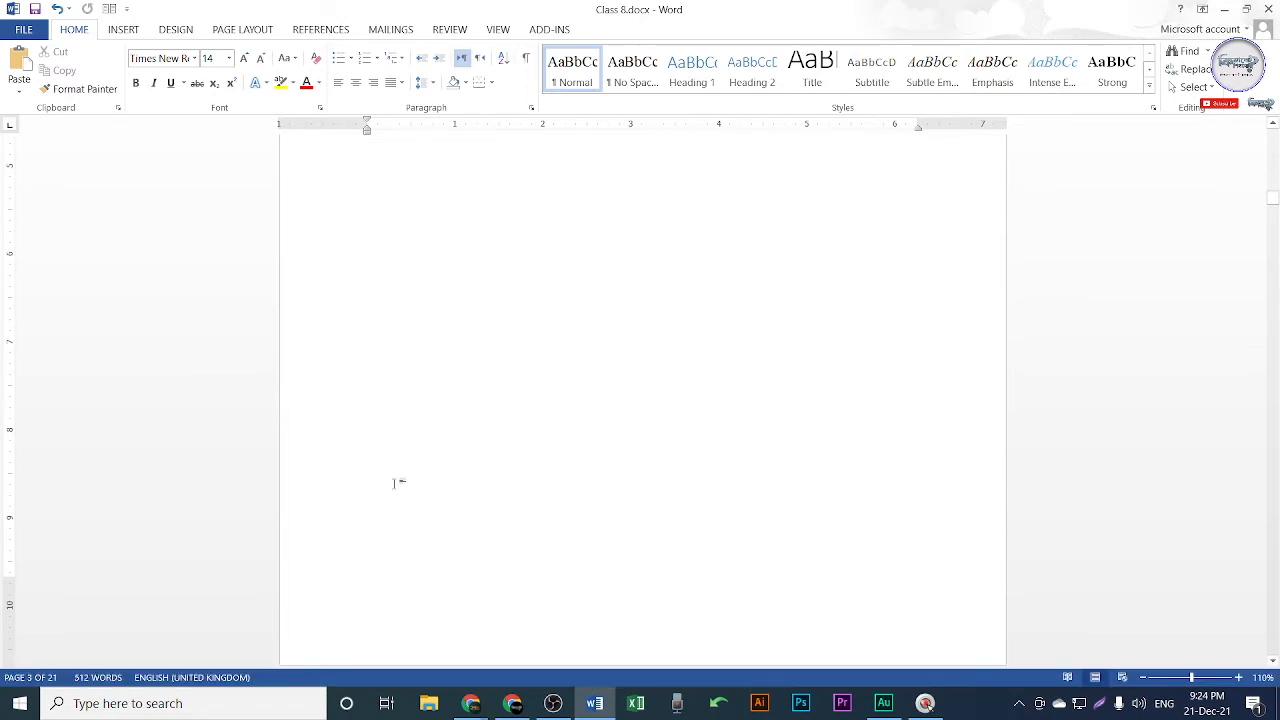
key(Page_Down)
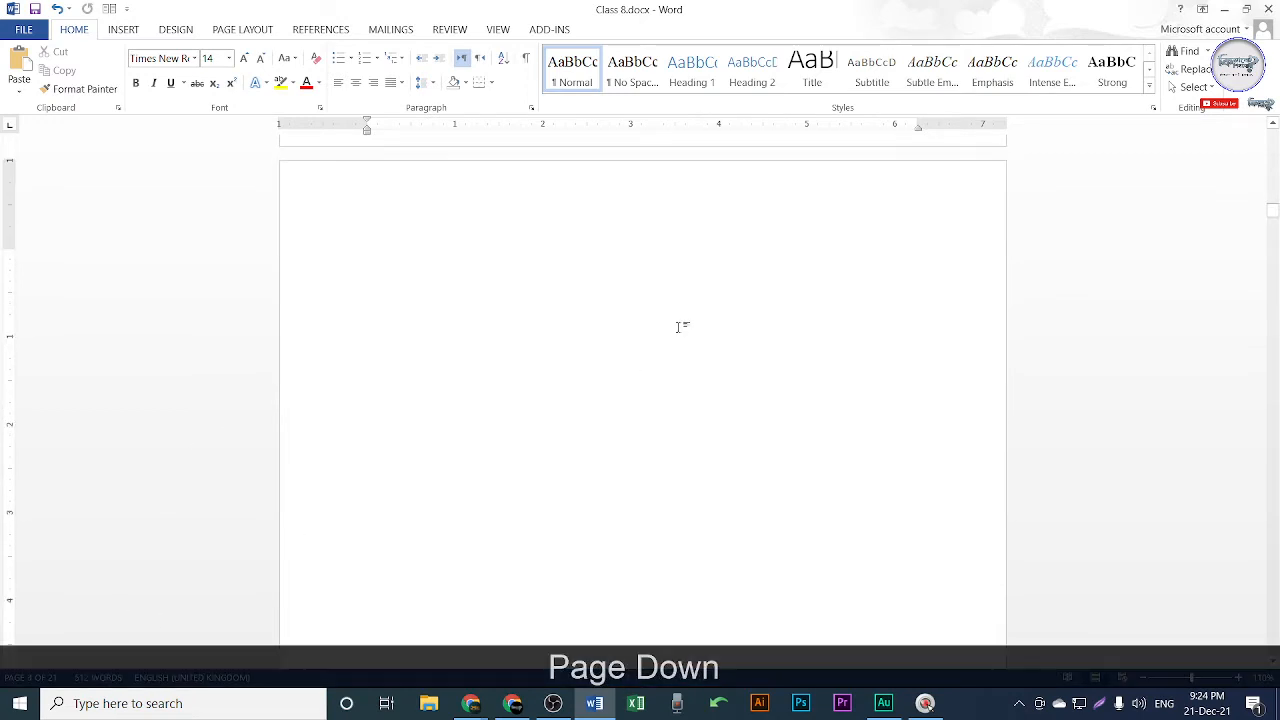
scroll(683, 313, down, 15)
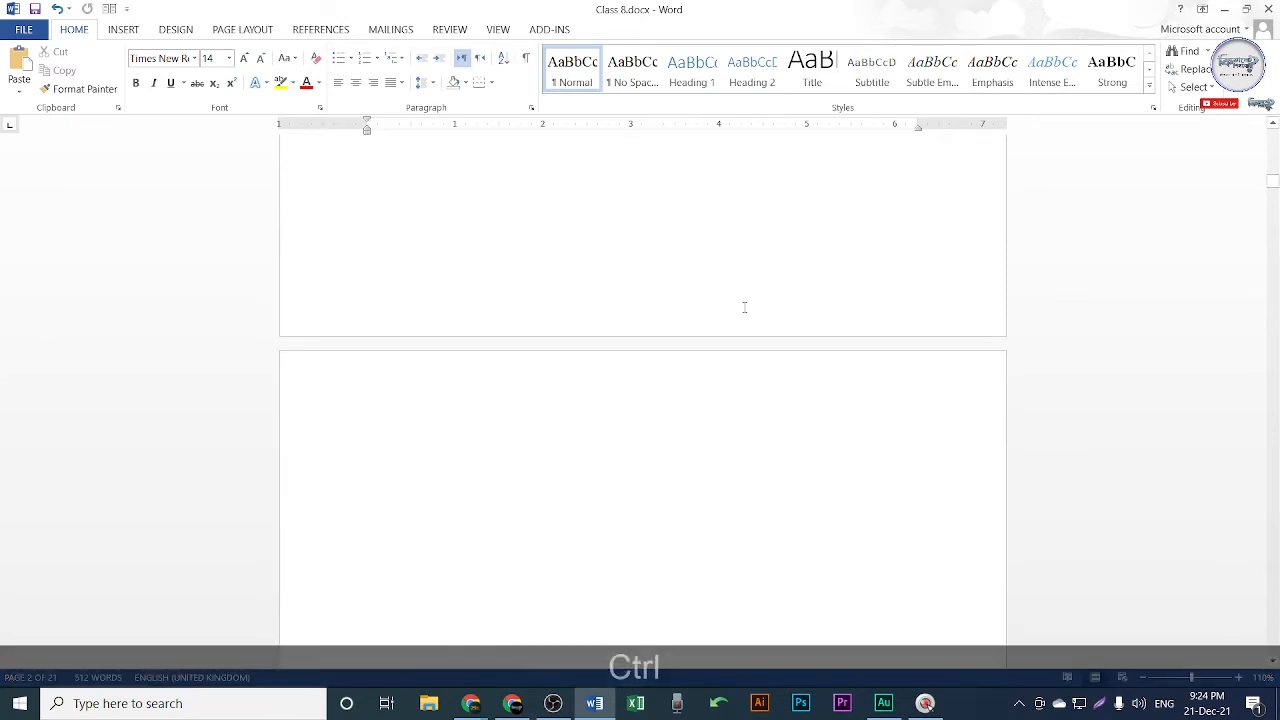
key(ctrl+Home)
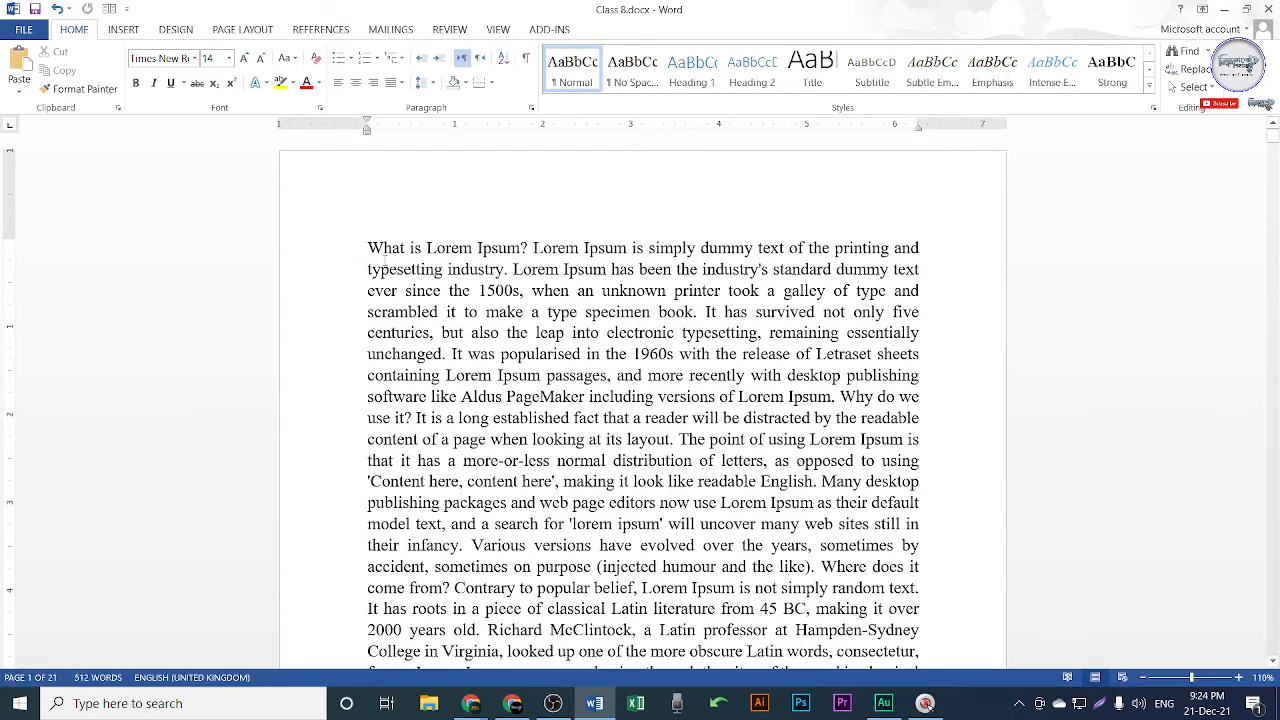
Browse down to the blank page after the text and back up again.
scroll(874, 652, down, 5)
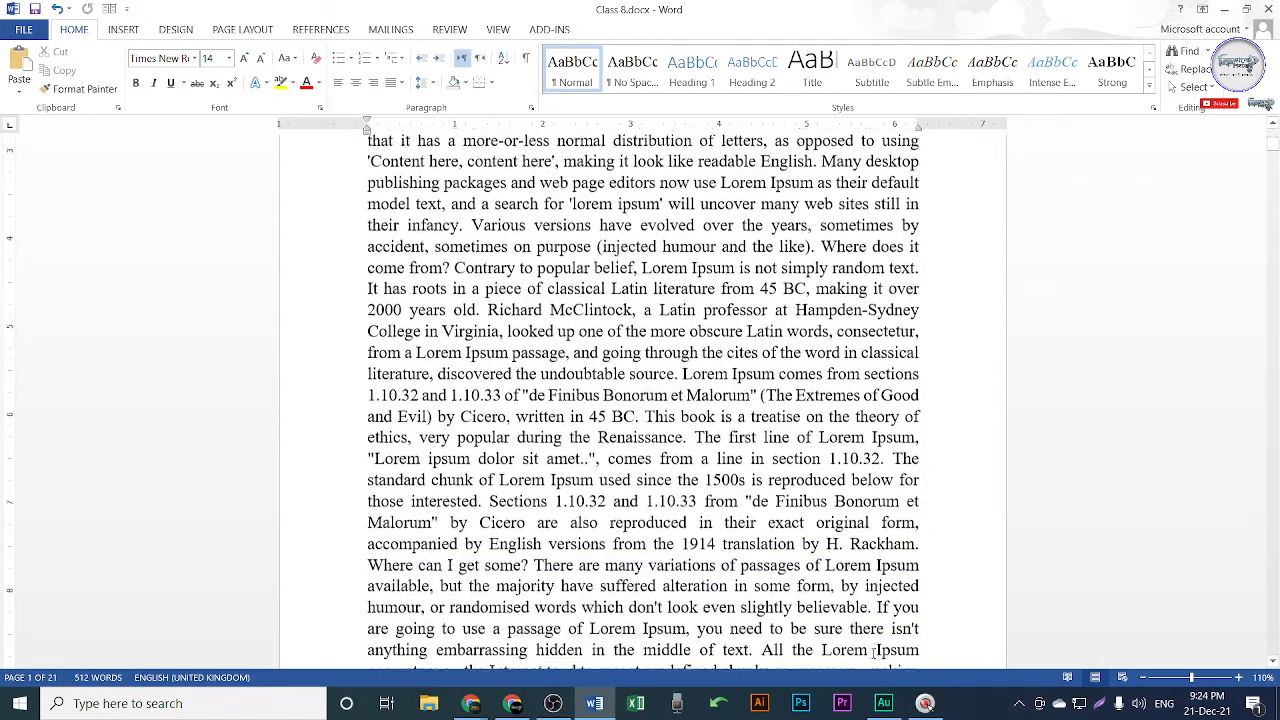
scroll(874, 652, down, 3)
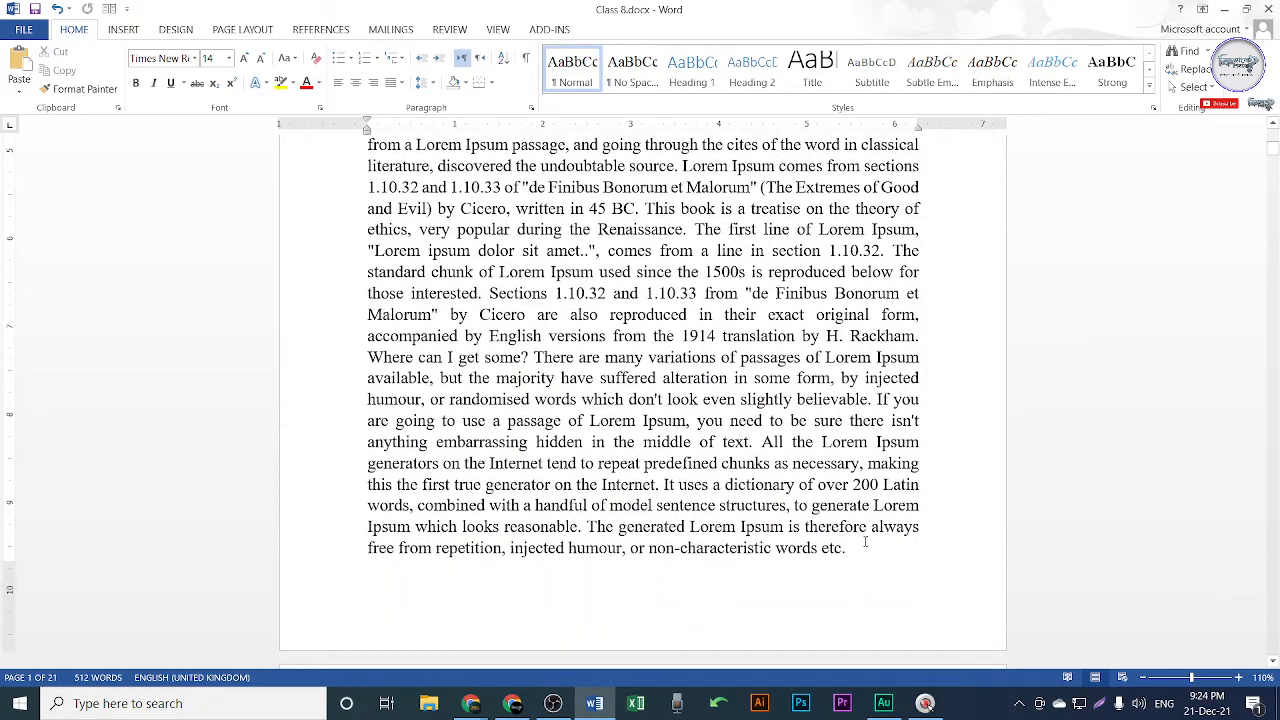
key(Page_Down)
key(Page_Up)
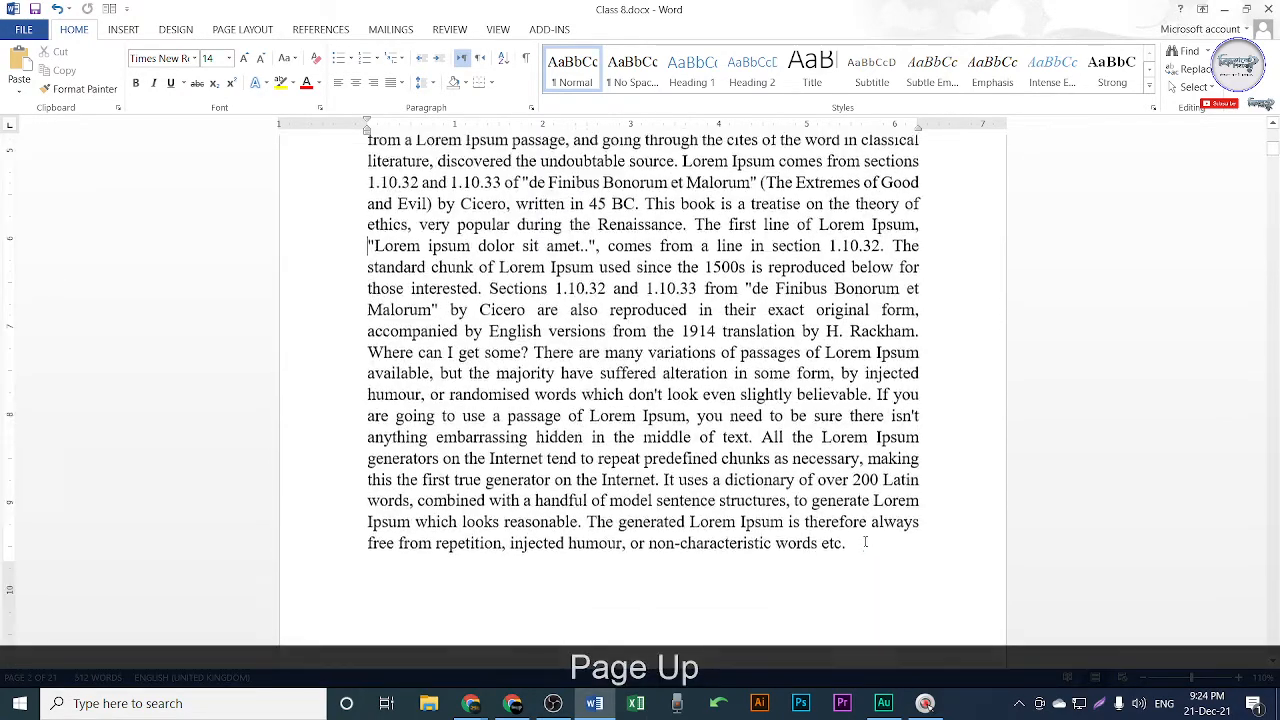
key(Page_Down)
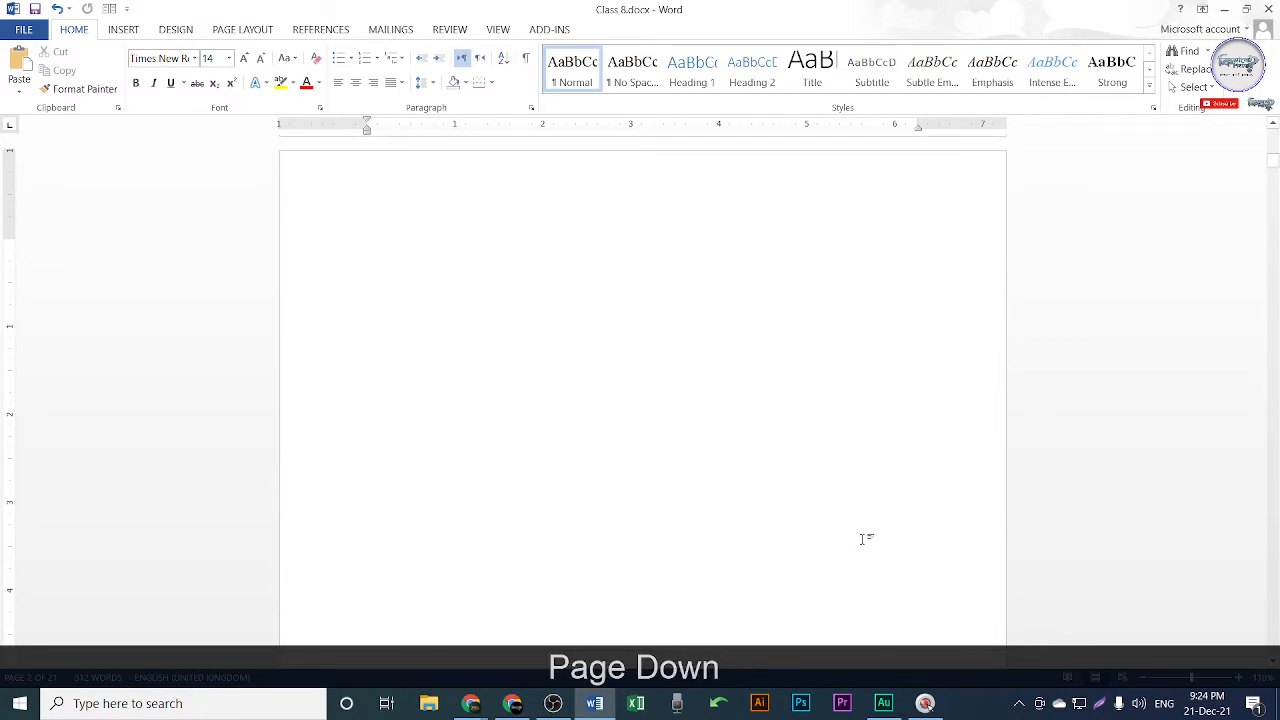
scroll(860, 537, up, 6)
scroll(714, 490, up, 12)
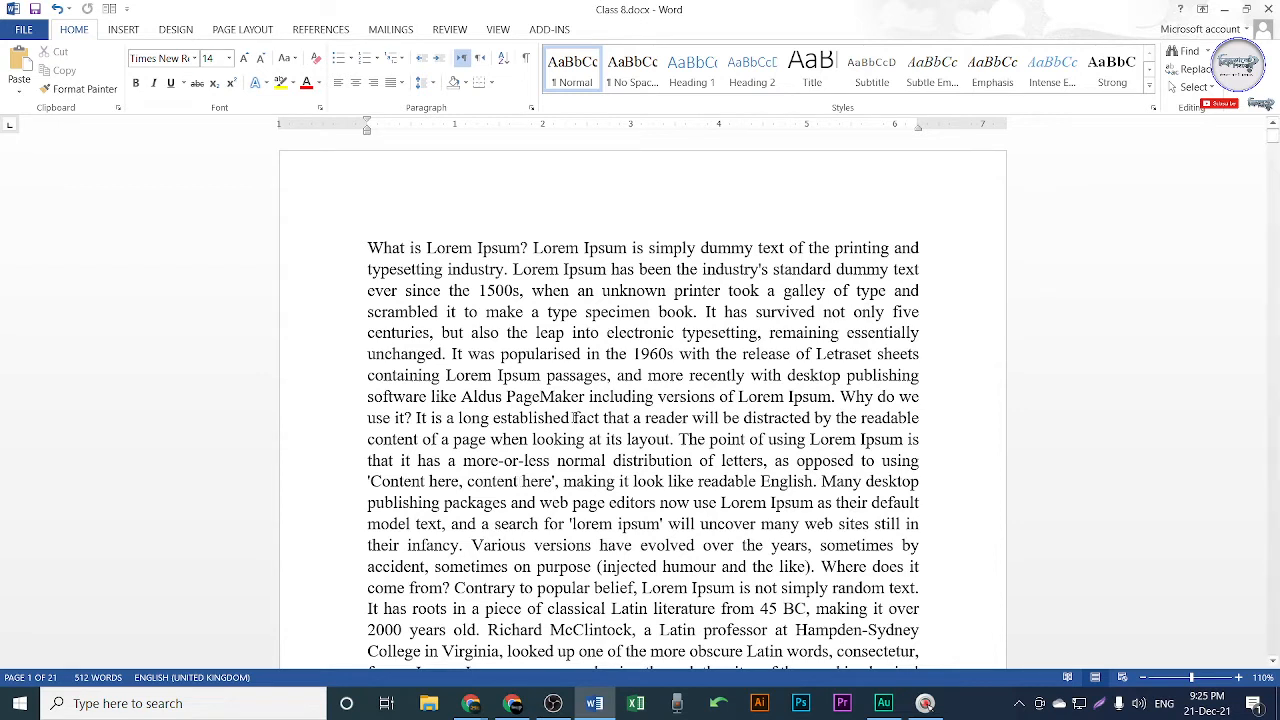
Type the name Rahim before the word 'fact'.
click(569, 418)
text(Ra)
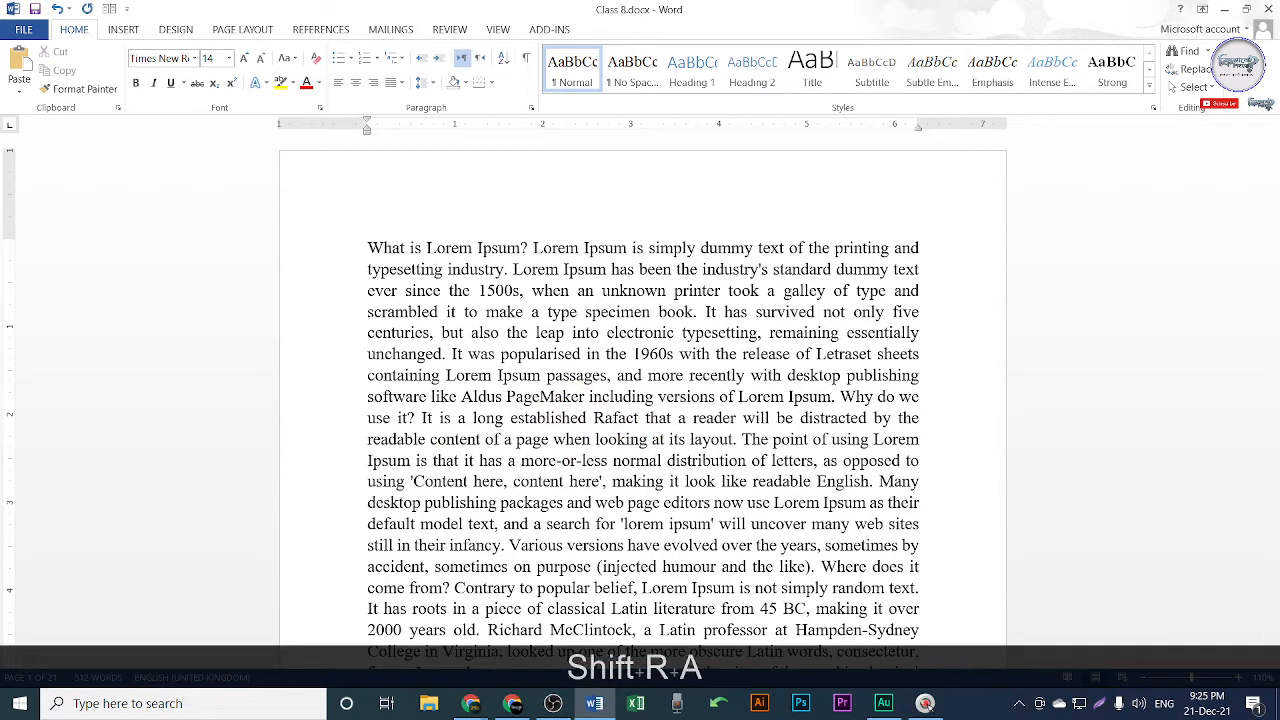
text(j)
key(BackSpace)
text(hin)
key(BackSpace)
text(m)
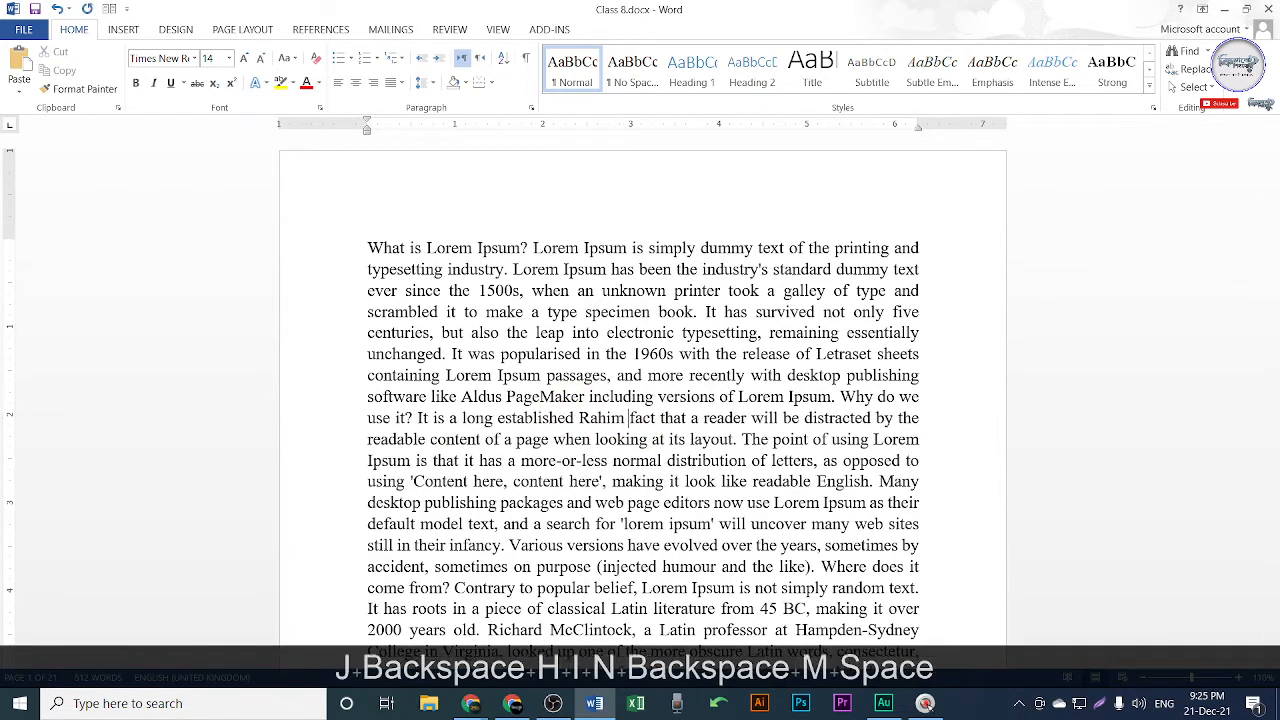
scroll(645, 541, down, 2)
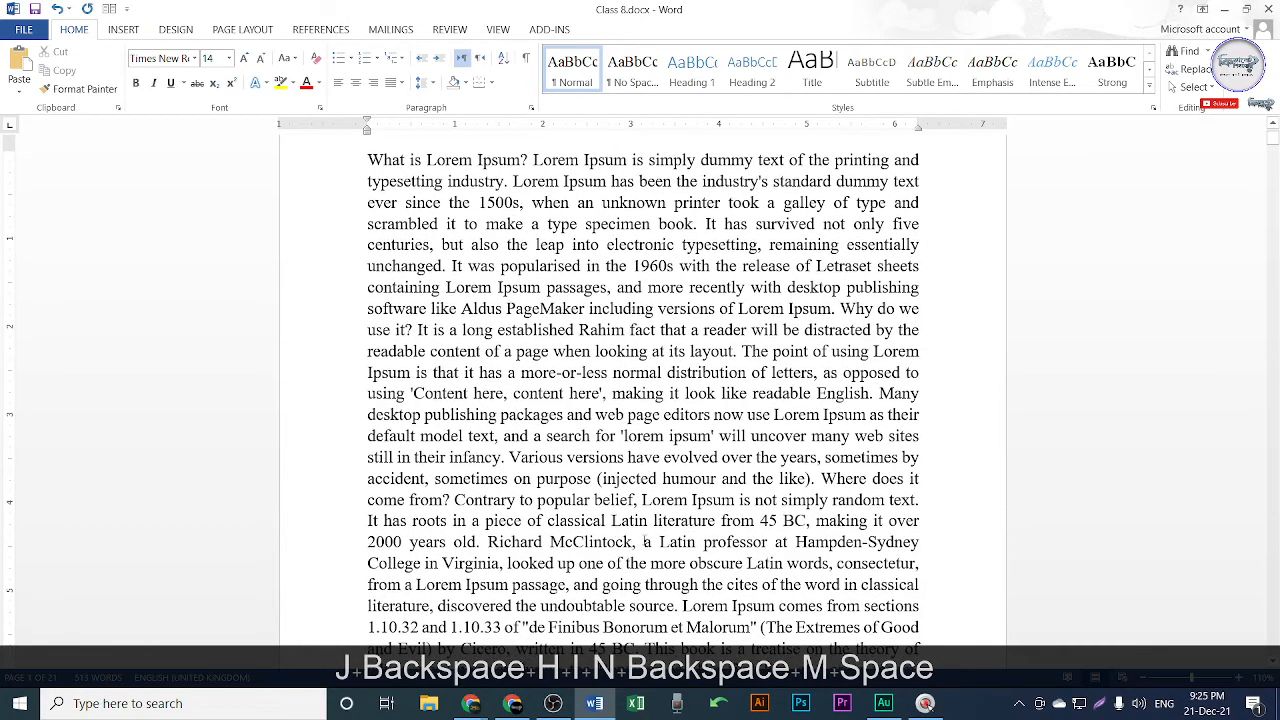
click(642, 541)
text(Karo )
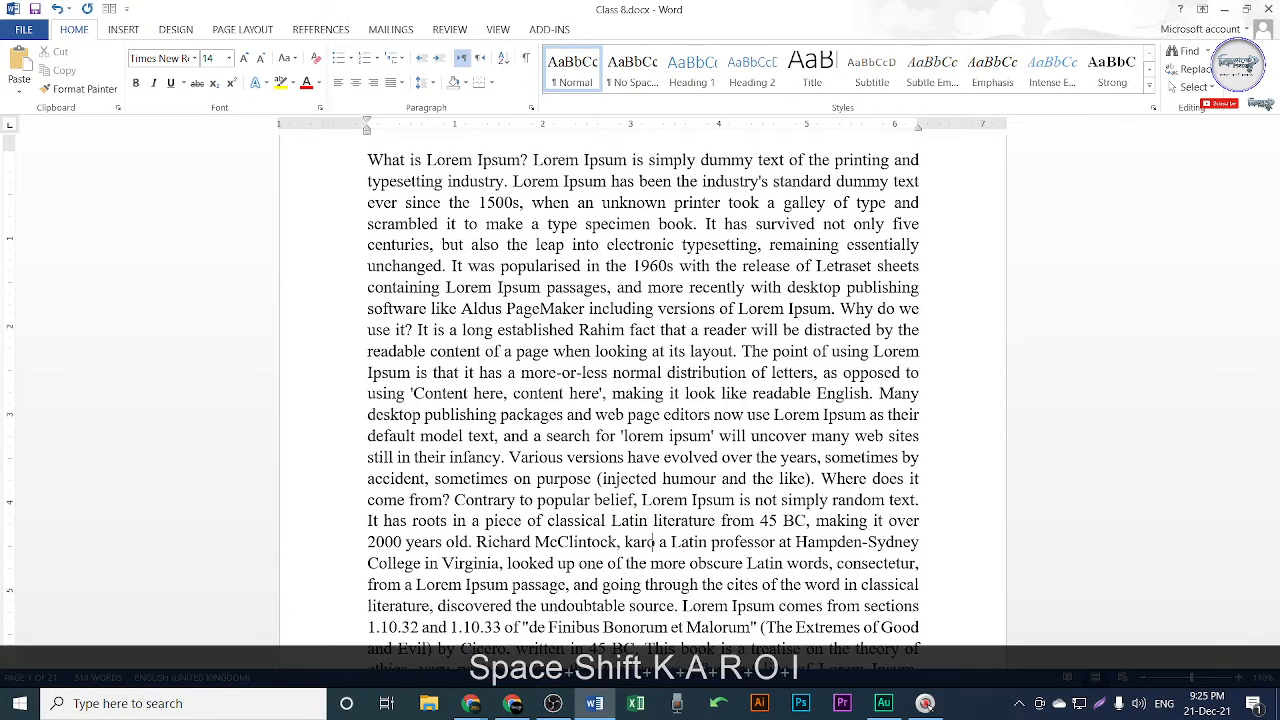
text(i)
key(BackSpace)
key(BackSpace)
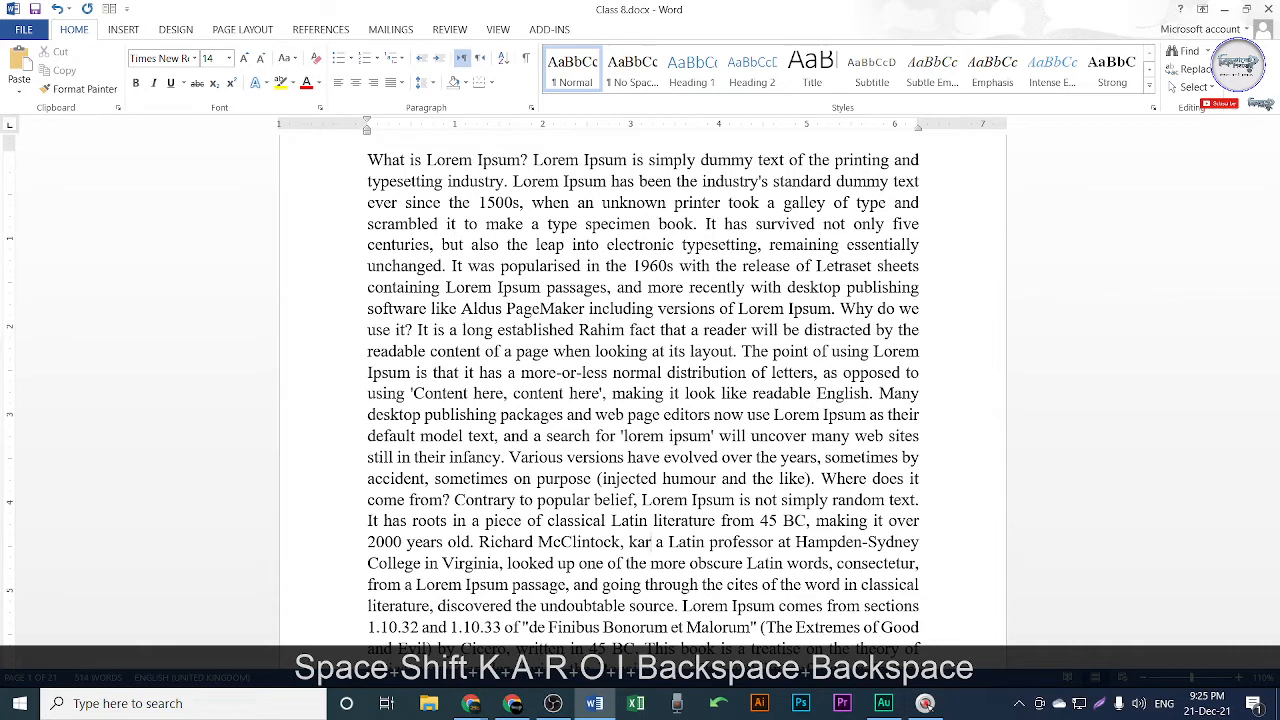
text(im)
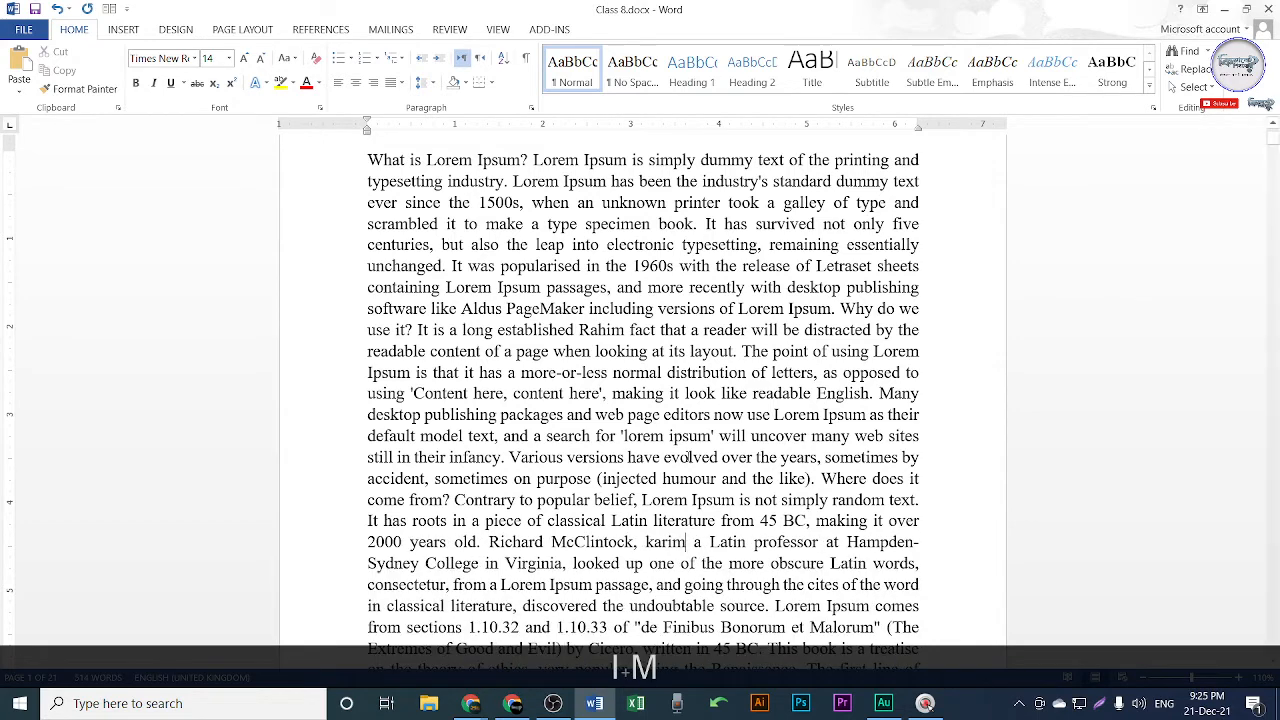
drag(645, 541, 654, 541)
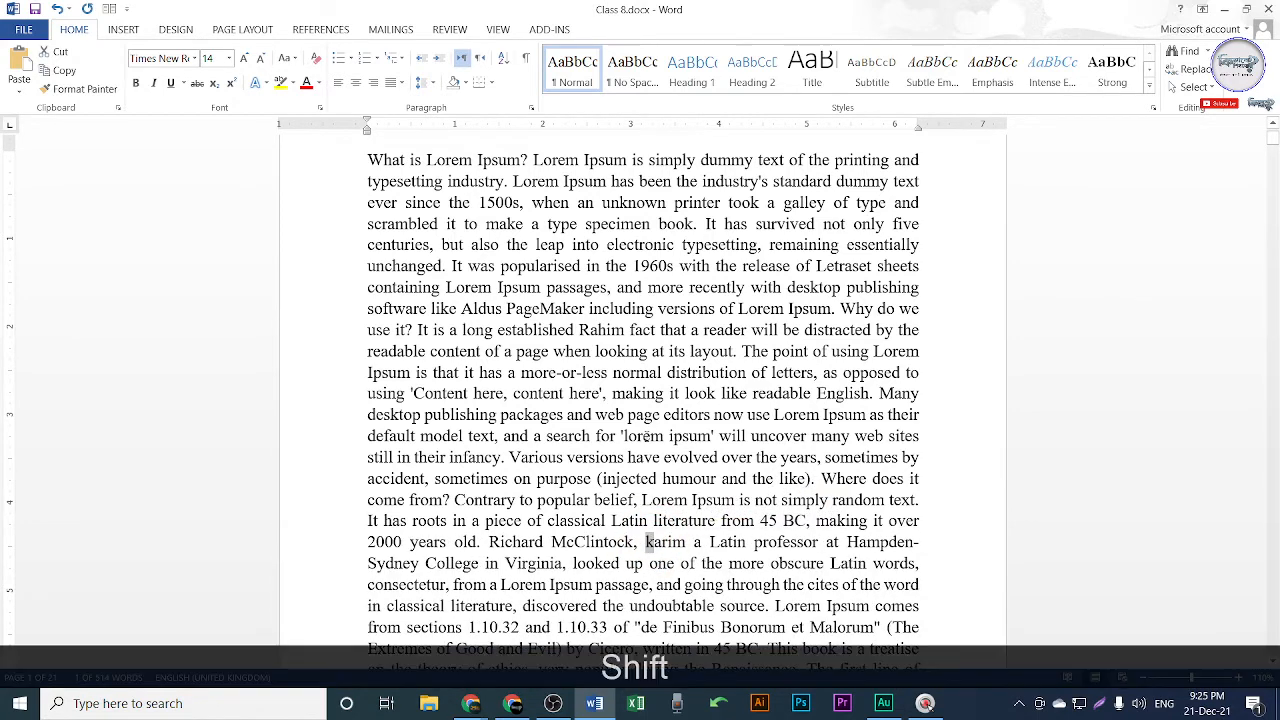
text(K)
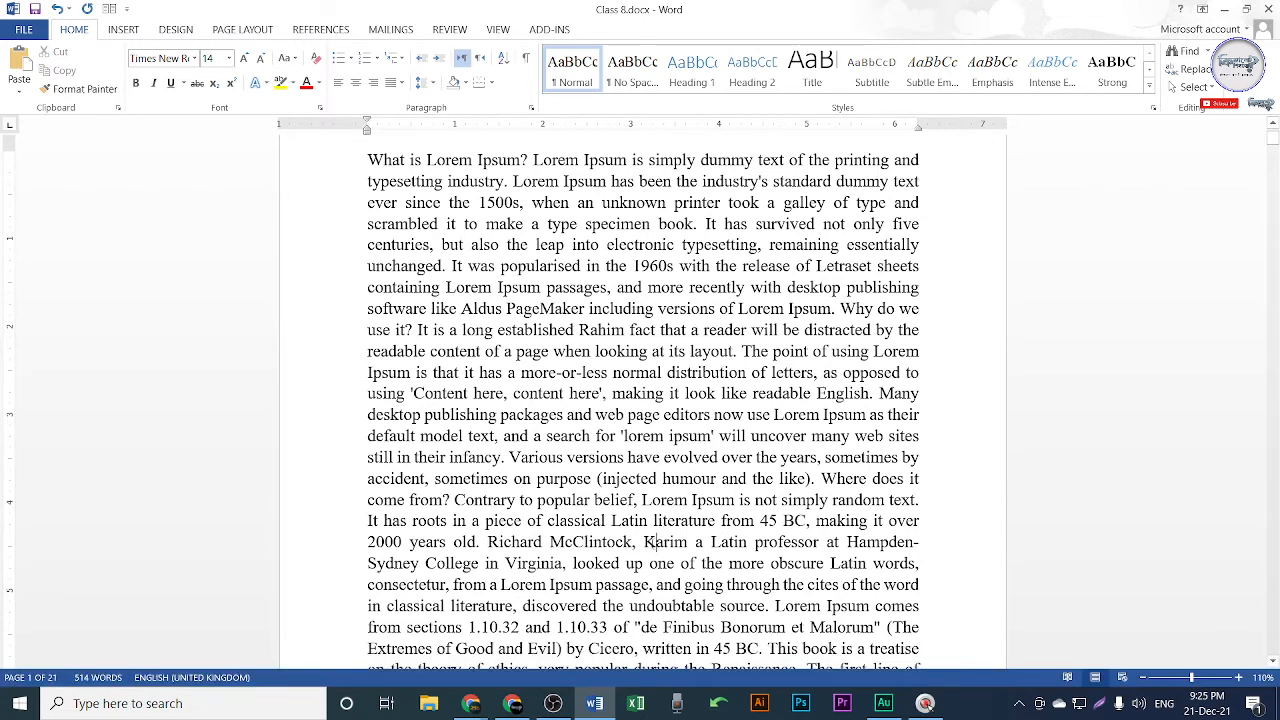
drag(645, 546, 687, 546)
click(688, 546)
Apply the red font colour to Rahim and Karim, then clear the selection.
drag(578, 330, 624, 331)
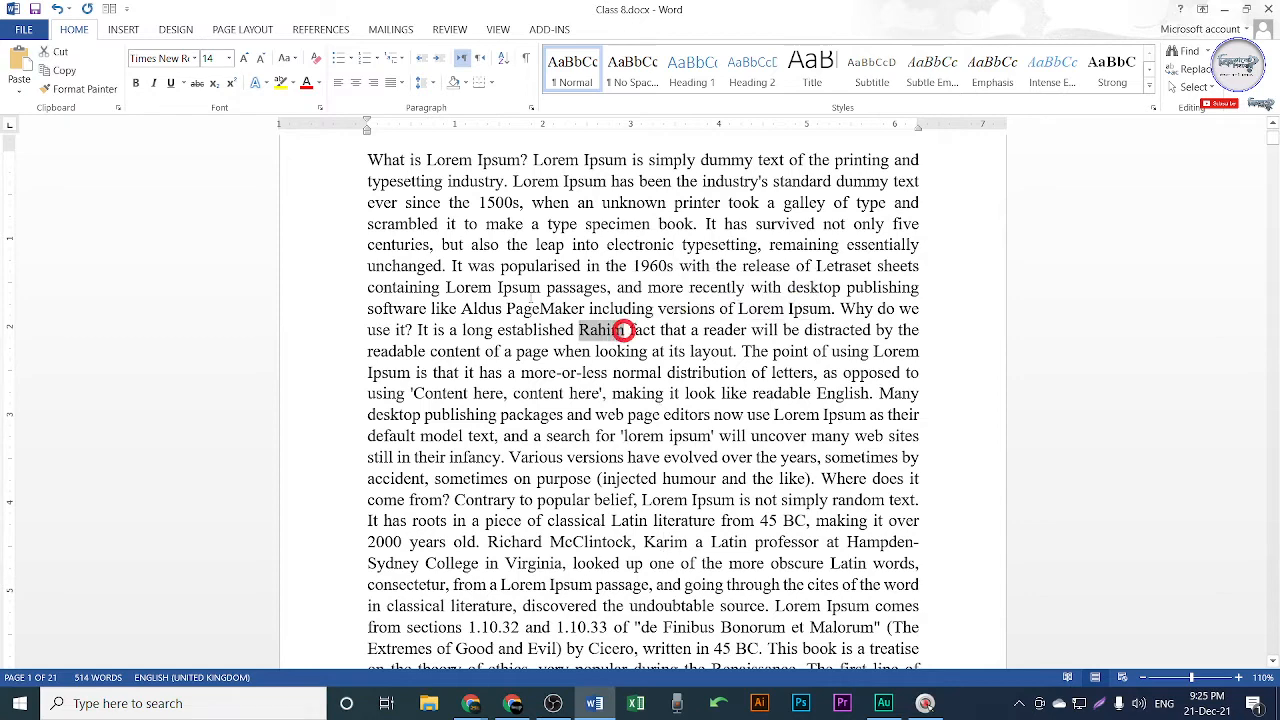
click(305, 83)
drag(645, 541, 688, 542)
click(306, 83)
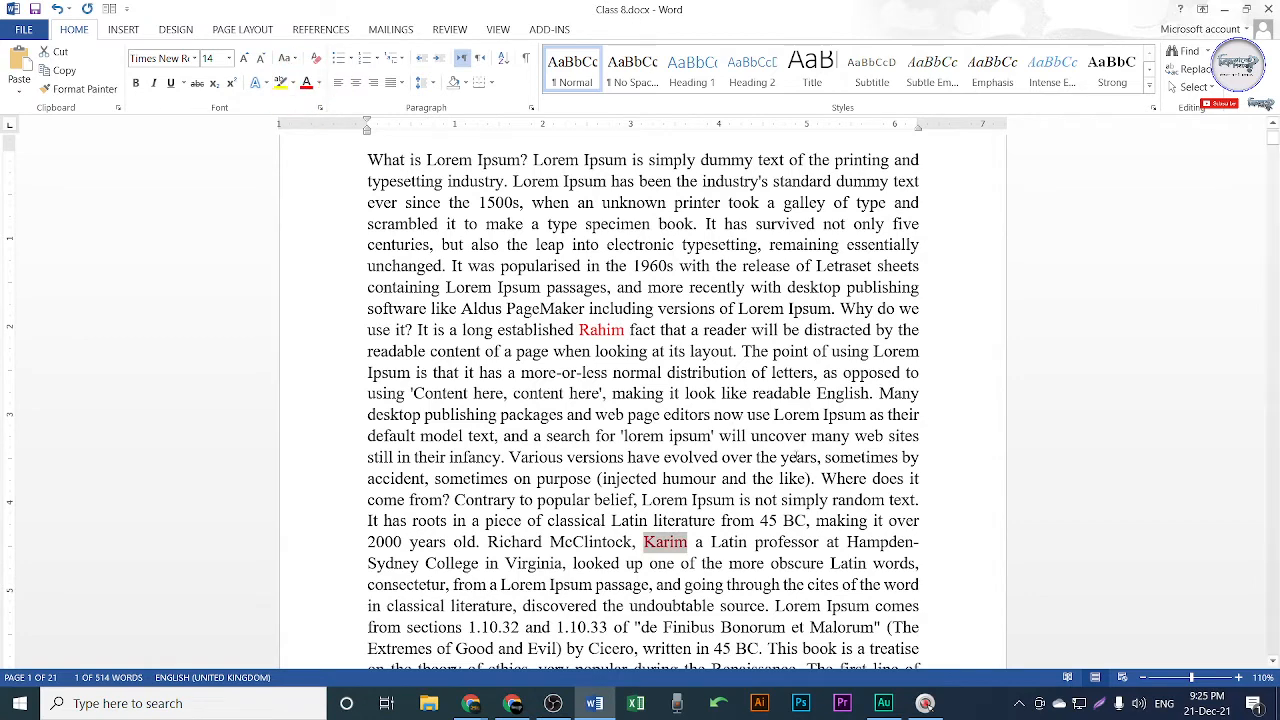
click(884, 553)
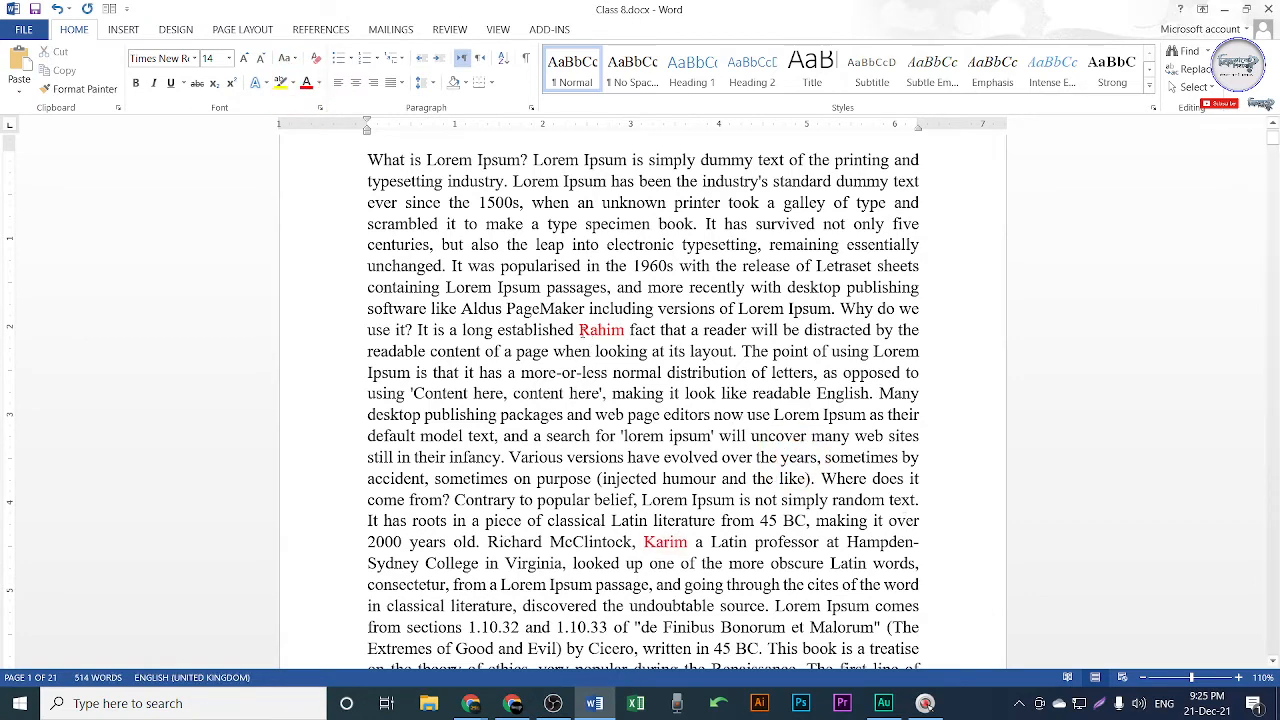
drag(580, 331, 624, 331)
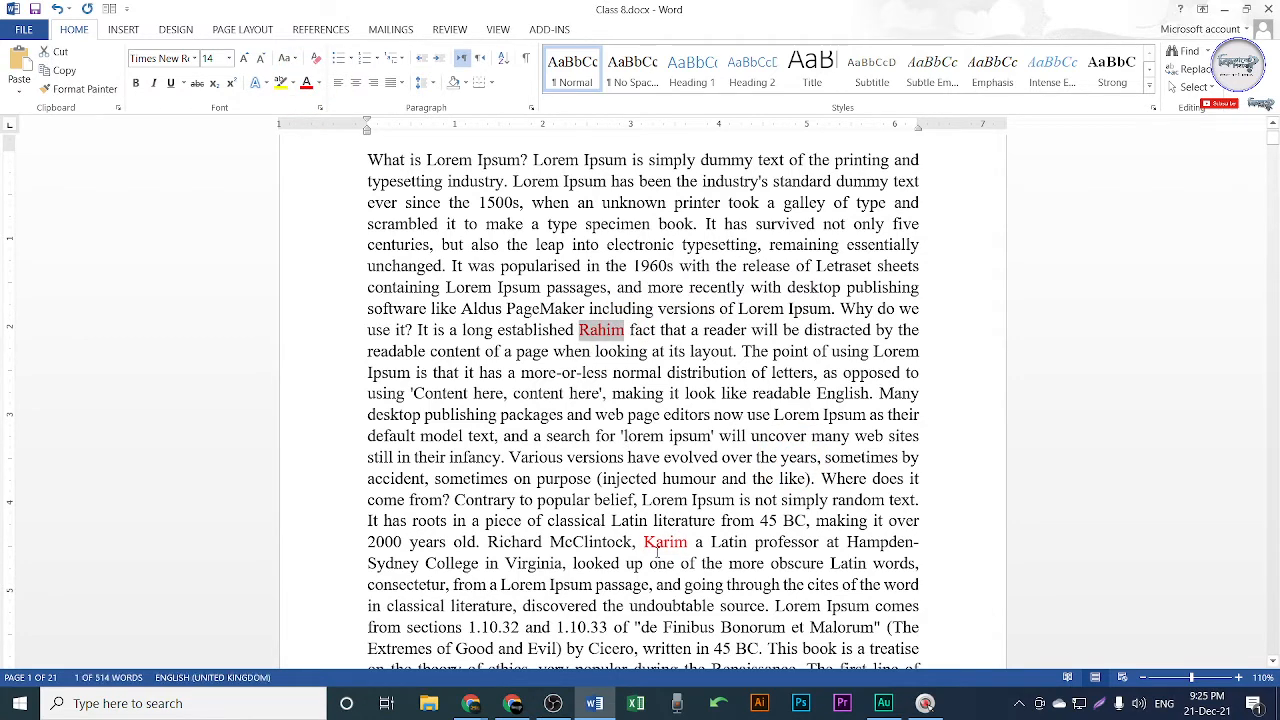
drag(644, 541, 688, 542)
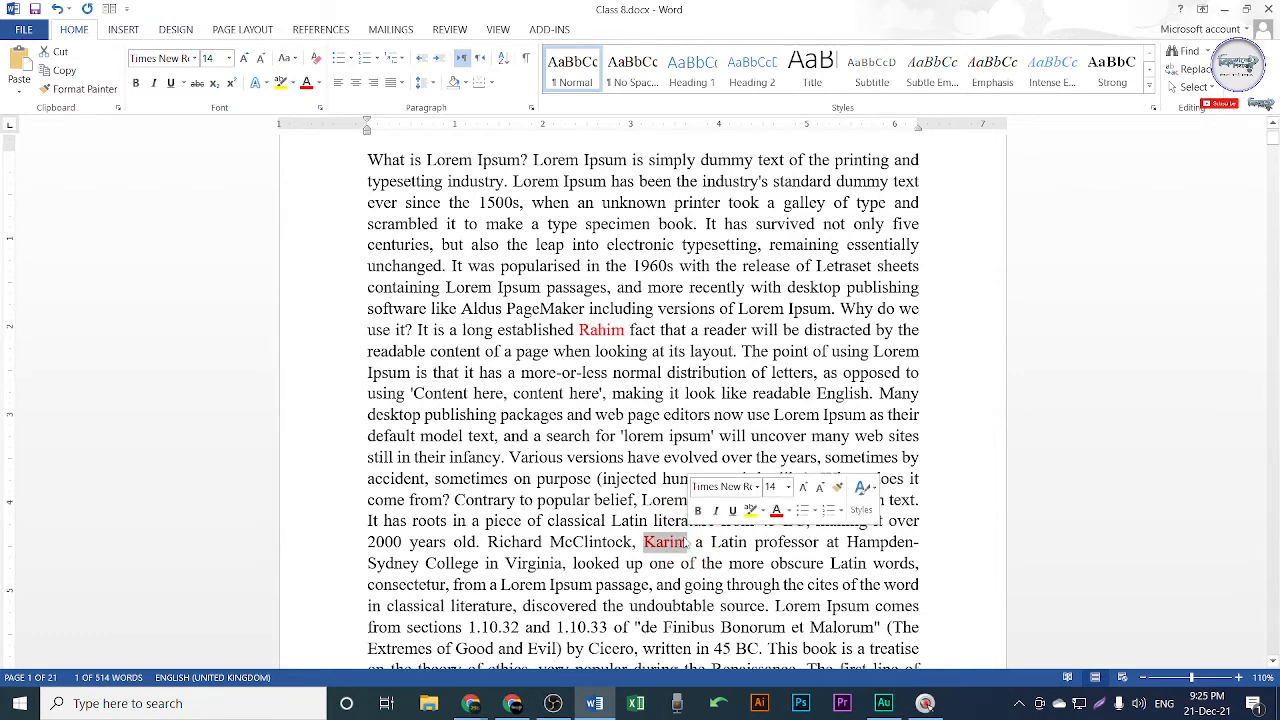
click(607, 542)
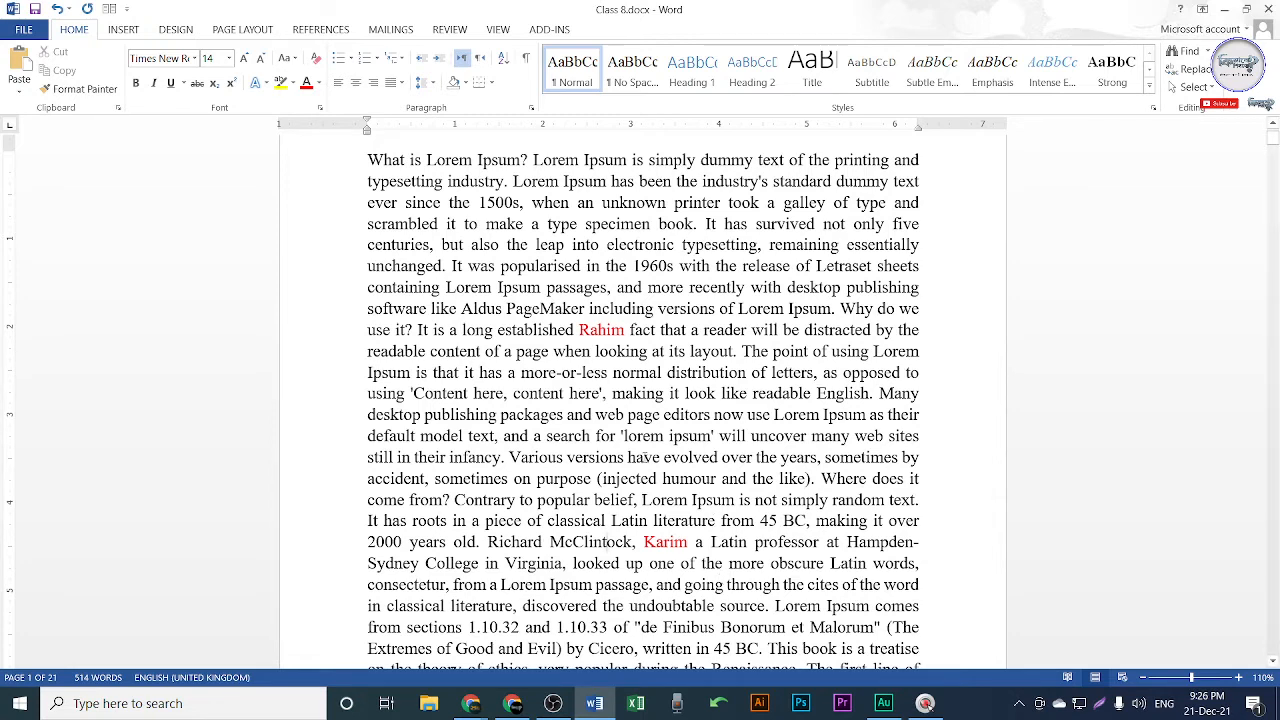
Reopen the Replace dialog with Ctrl+H and move it aside, 'lorem ipsum' still the search term.
drag(579, 330, 625, 331)
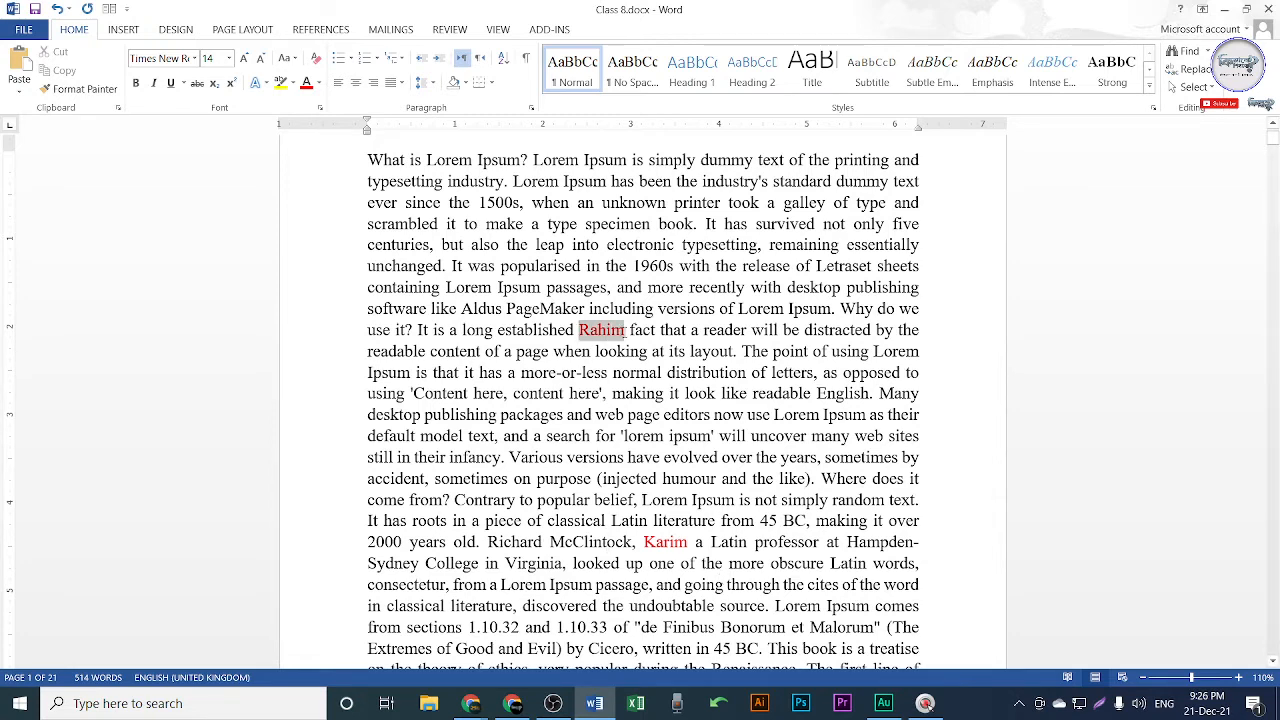
click(732, 369)
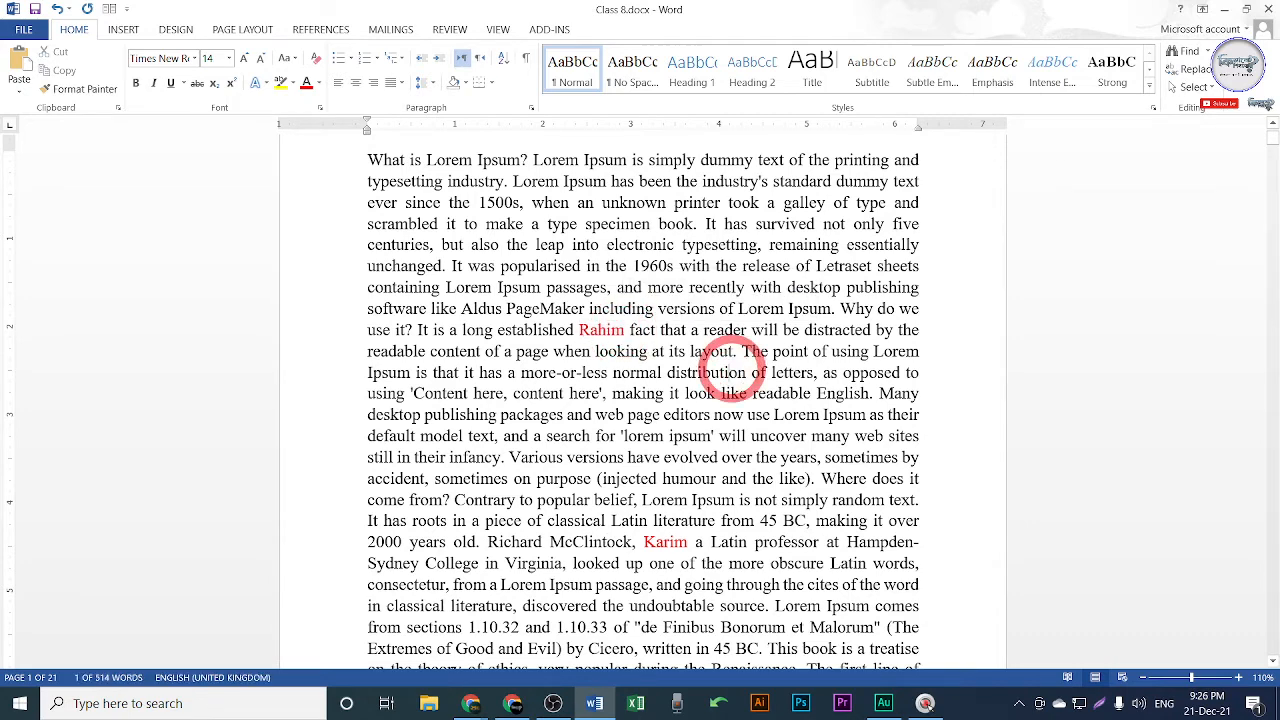
click(1195, 69)
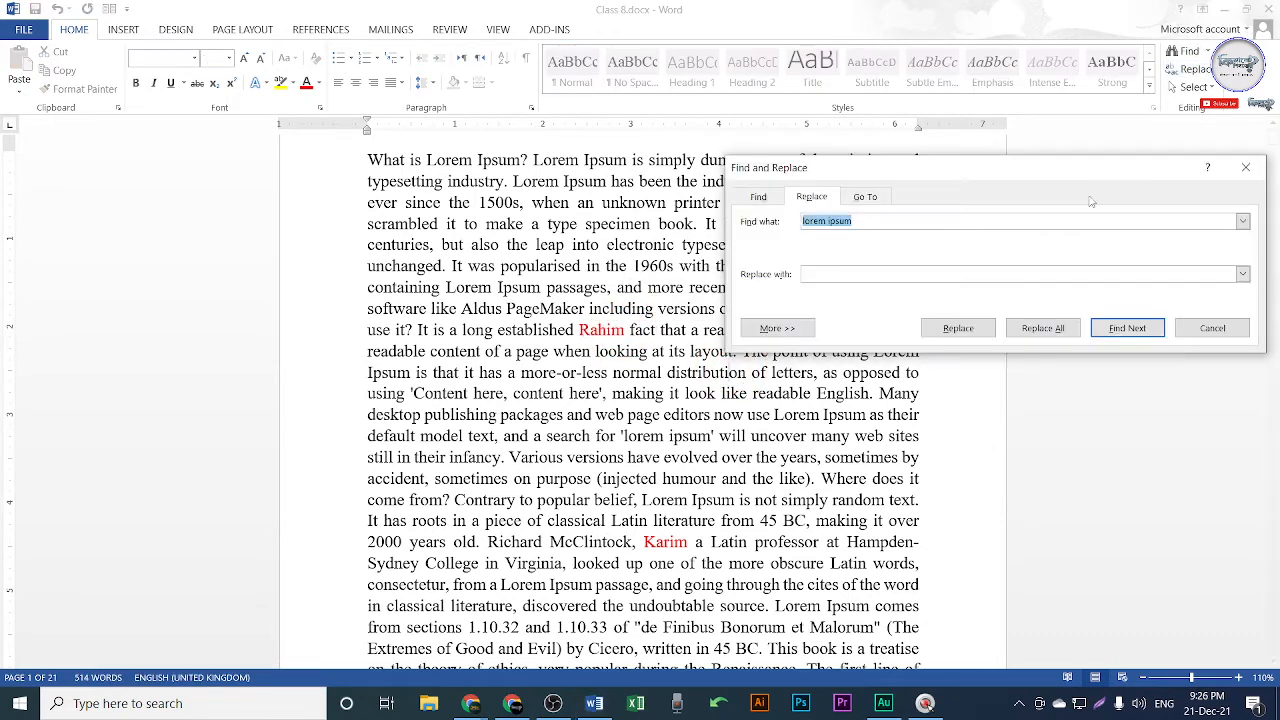
click(1245, 167)
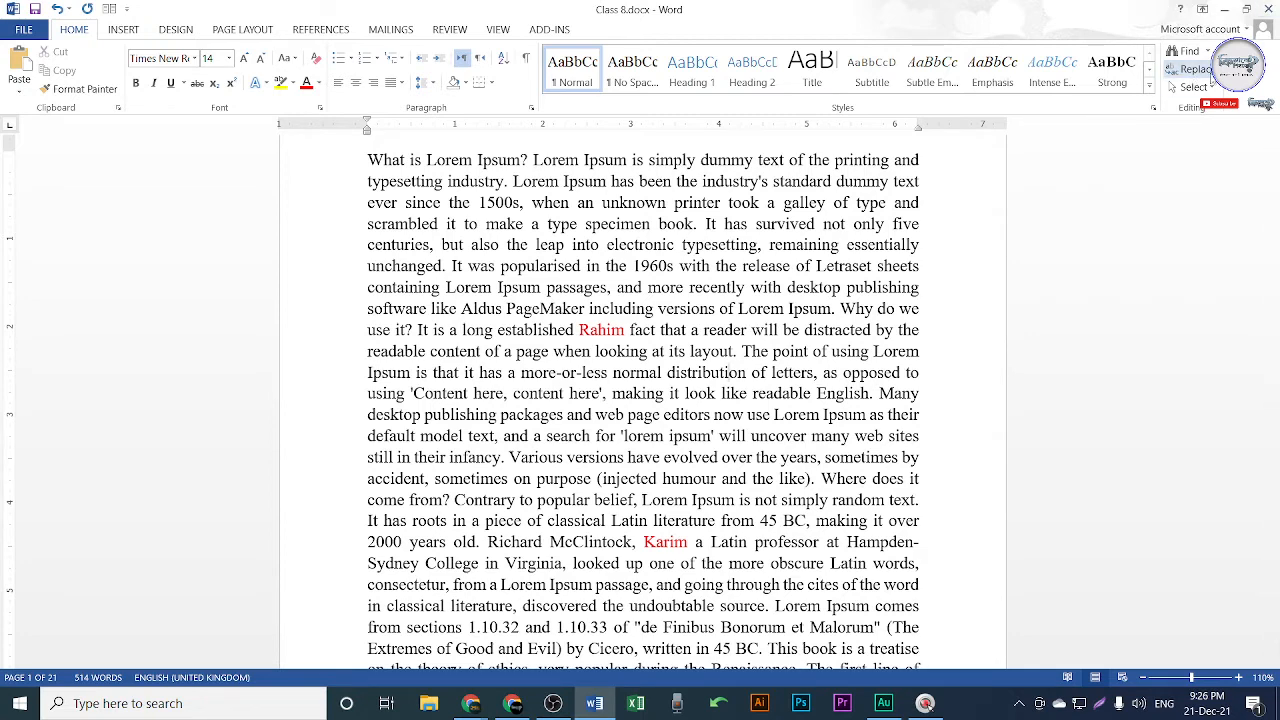
key(ctrl)
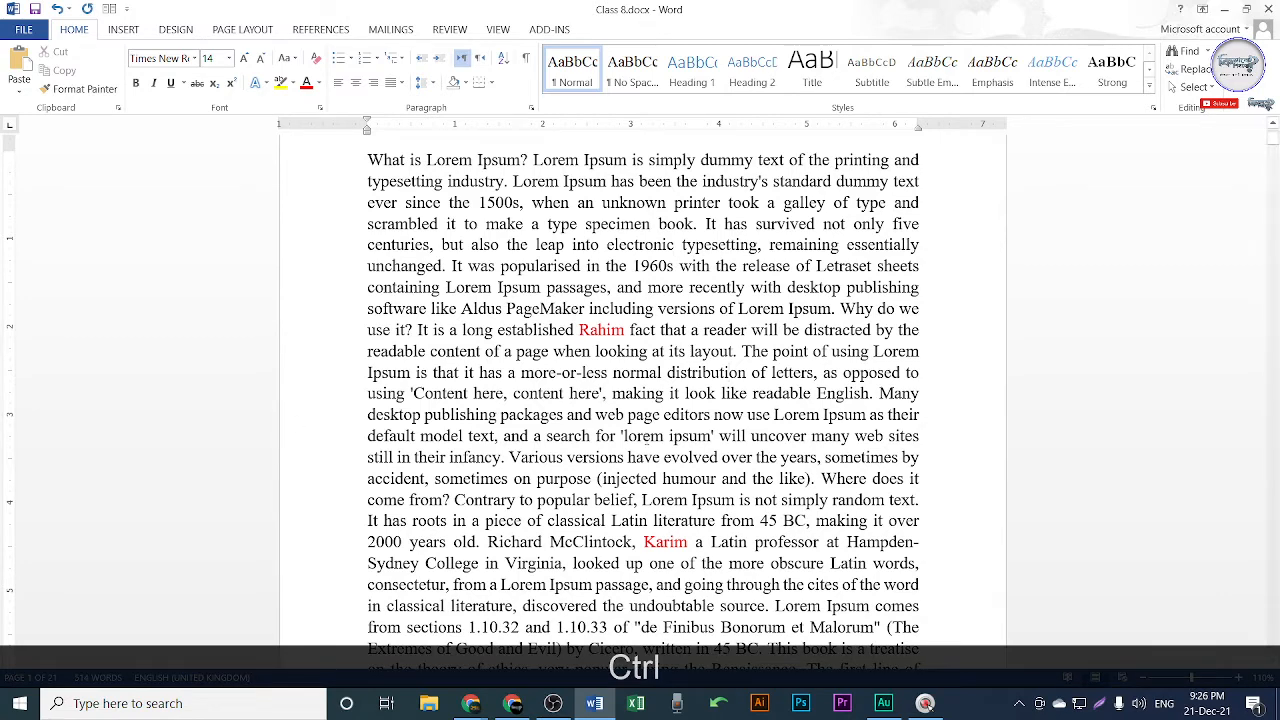
key(ctrl+h)
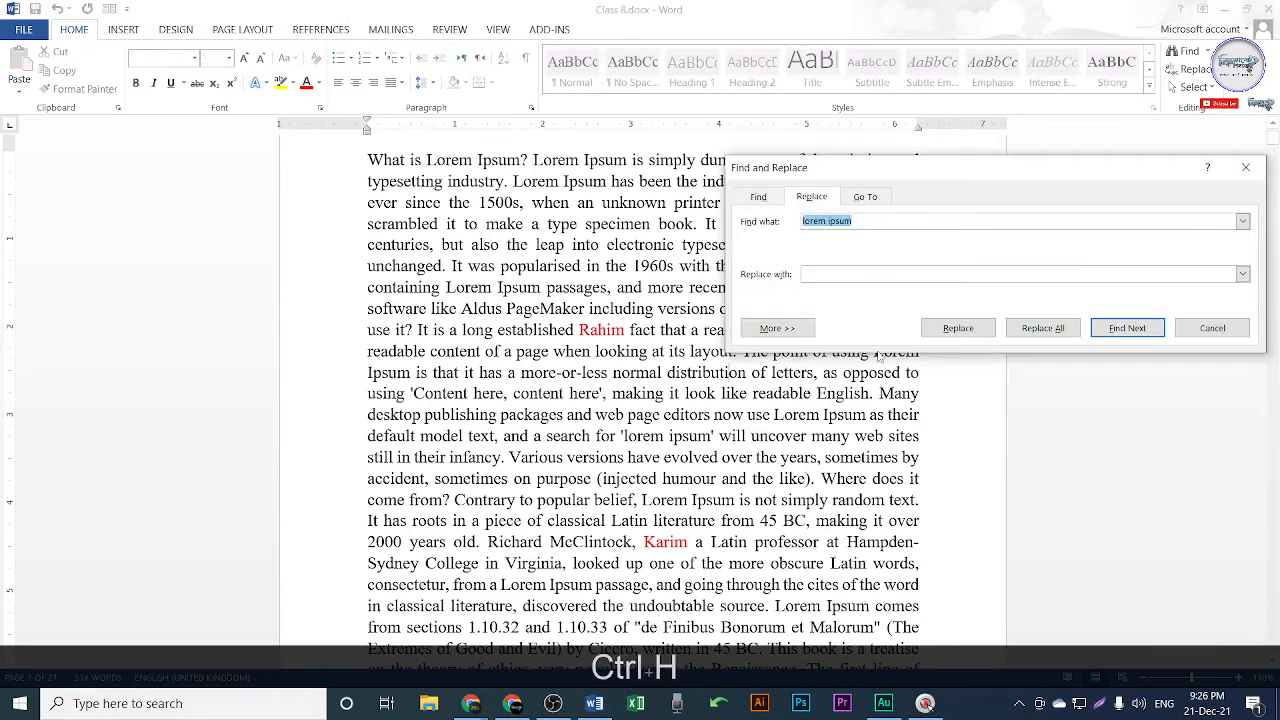
drag(1067, 168, 1055, 271)
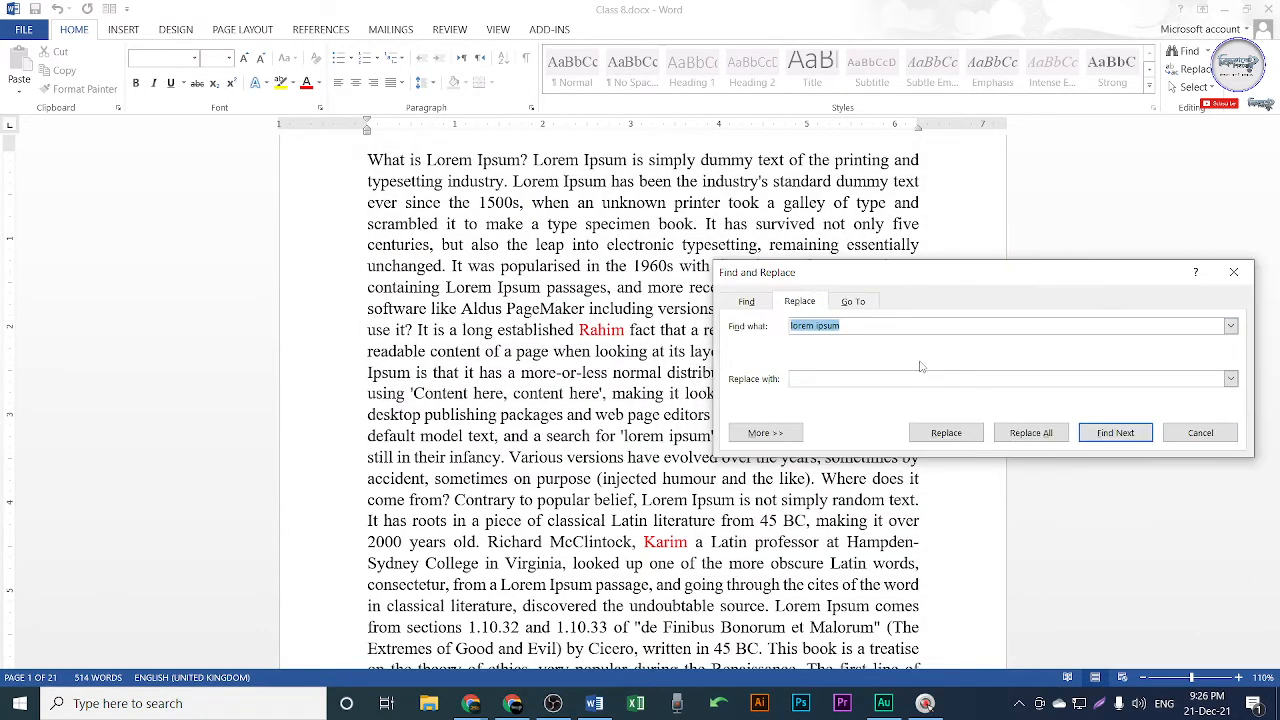
click(855, 328)
key(shift+Print)
drag(664, 216, 1253, 512)
click(1265, 389)
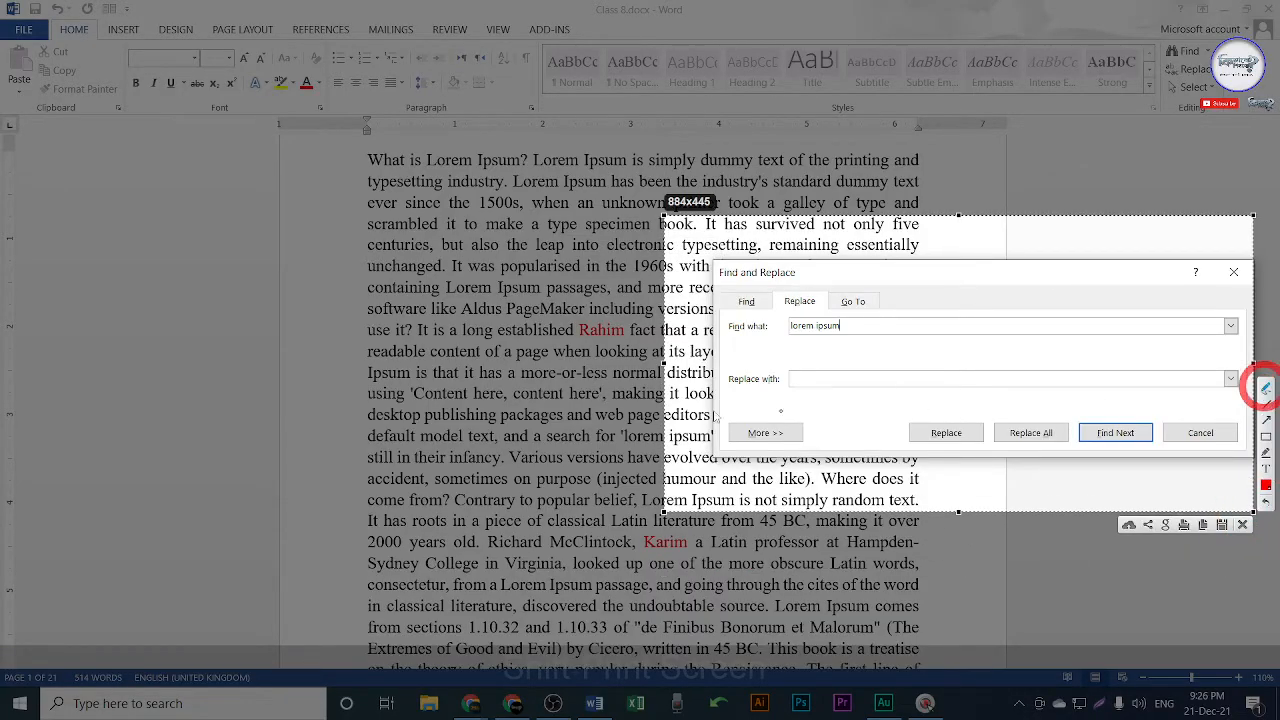
mouse_move(724, 330)
mouse_down()
mouse_move(764, 318)
mouse_move(772, 332)
mouse_move(730, 352)
mouse_move(718, 330)
mouse_move(730, 319)
mouse_up()
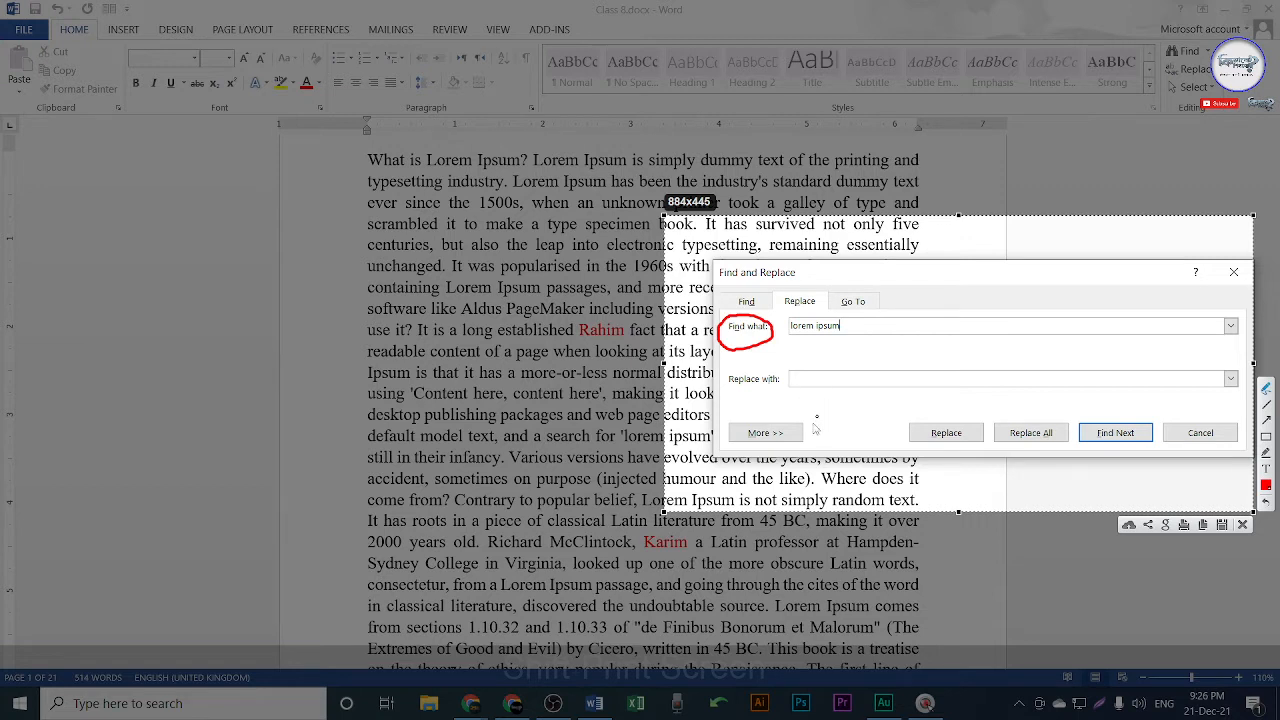
mouse_move(578, 324)
mouse_down()
mouse_move(634, 318)
mouse_move(606, 352)
mouse_move(580, 316)
mouse_move(606, 538)
mouse_move(630, 528)
mouse_up()
drag(630, 528, 624, 548)
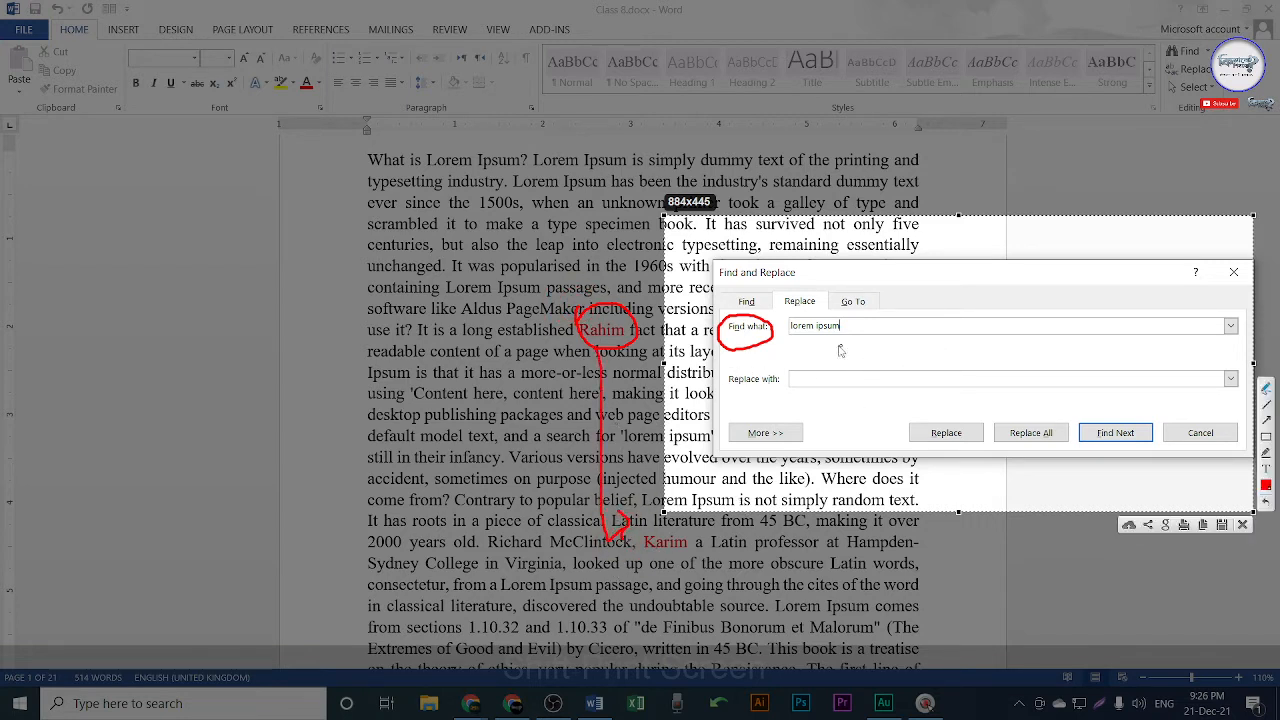
mouse_move(788, 312)
mouse_down()
mouse_move(796, 340)
mouse_move(806, 330)
mouse_move(818, 342)
mouse_up()
mouse_move(717, 384)
mouse_down()
mouse_move(778, 364)
mouse_move(760, 402)
mouse_move(734, 362)
mouse_up()
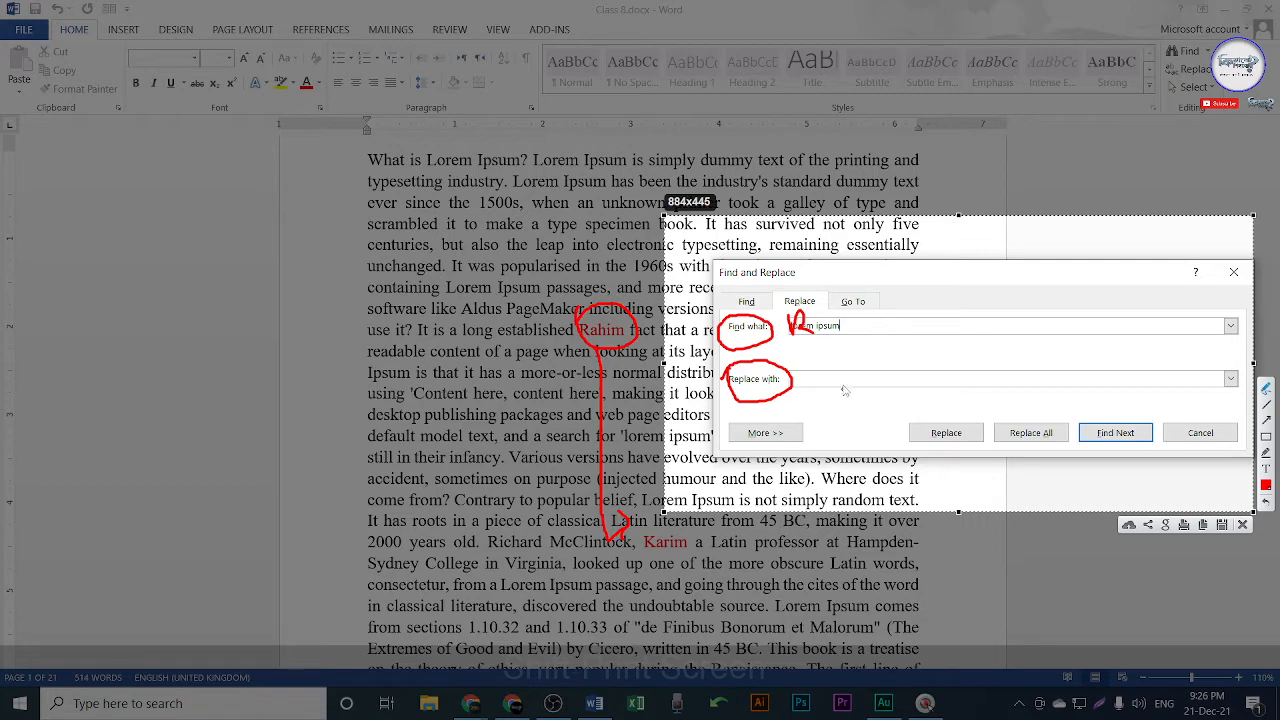
mouse_move(843, 370)
mouse_down()
mouse_move(845, 397)
mouse_move(846, 381)
mouse_move(864, 396)
mouse_up()
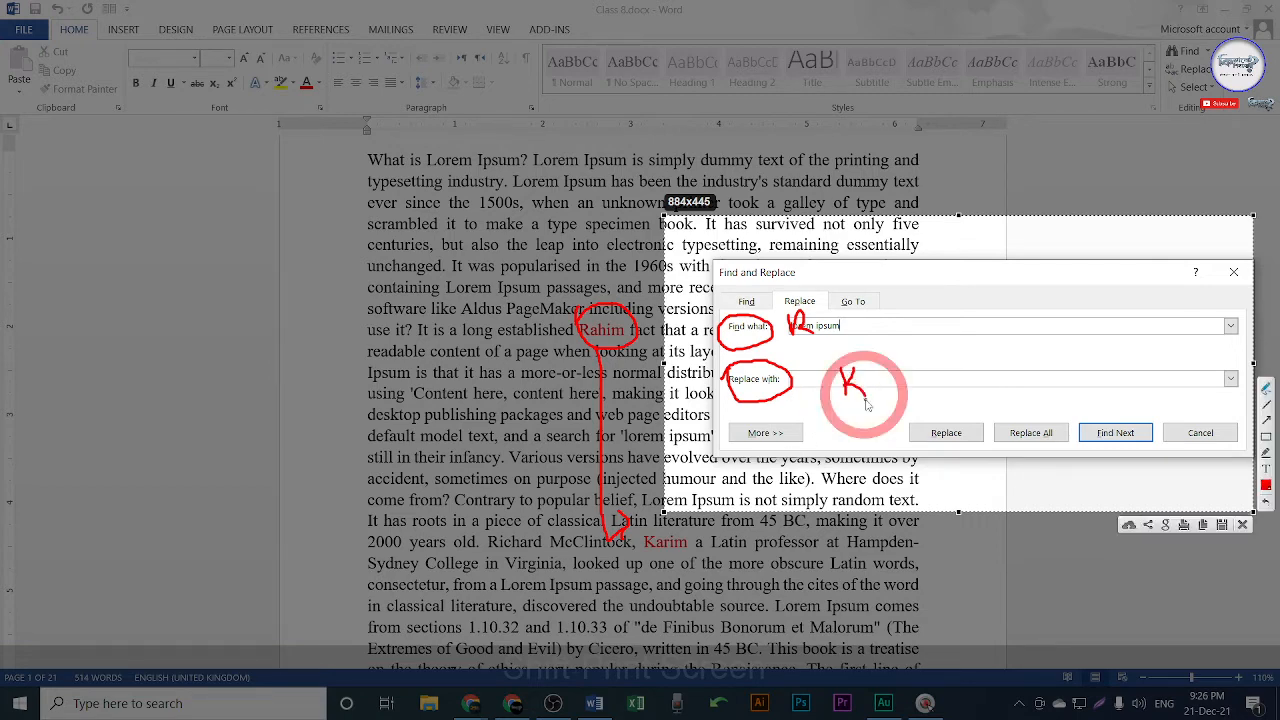
key(Escape)
key(Escape)
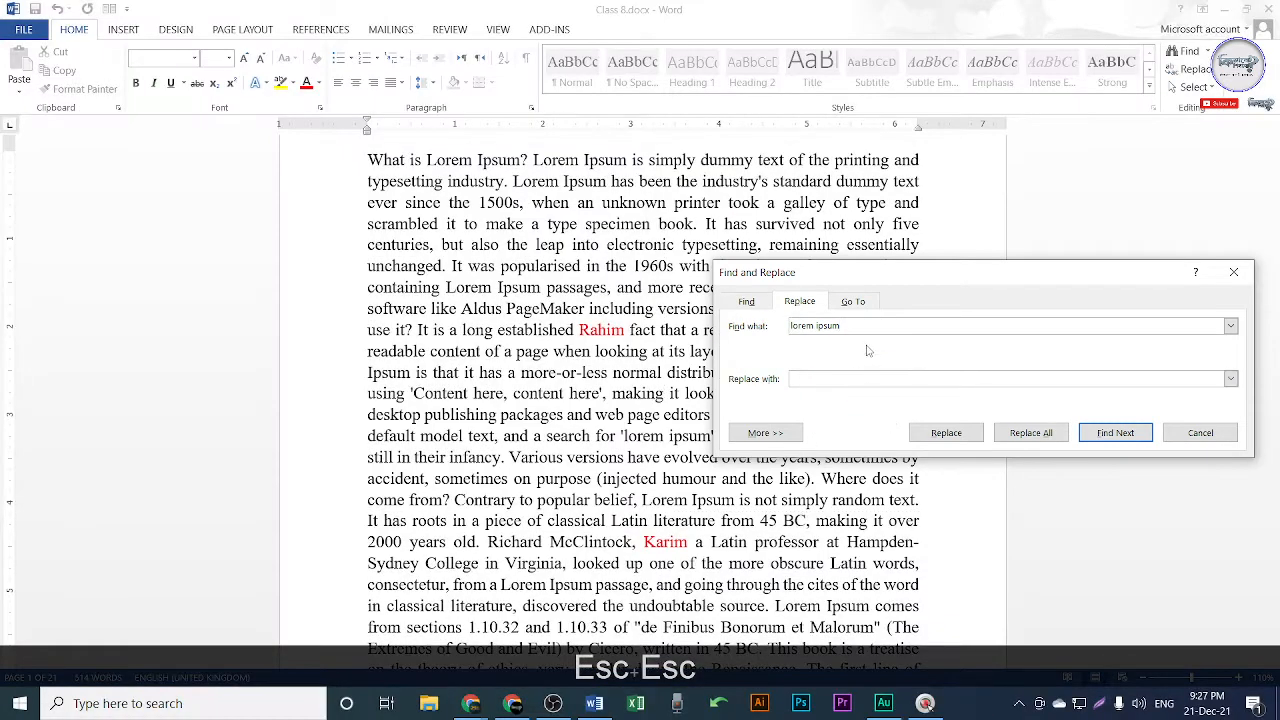
Set Find what to Rahim and Replace with to Karim, then replace the first match.
drag(855, 327, 737, 324)
text(Ra)
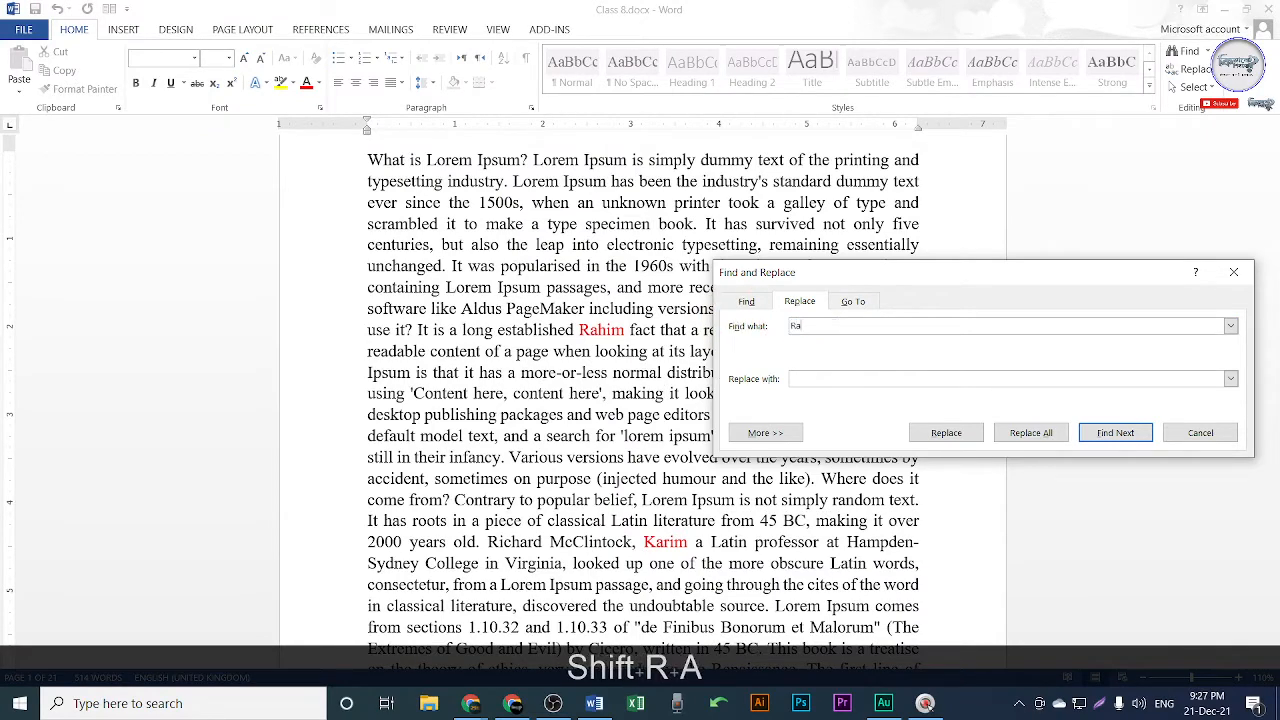
text(him)
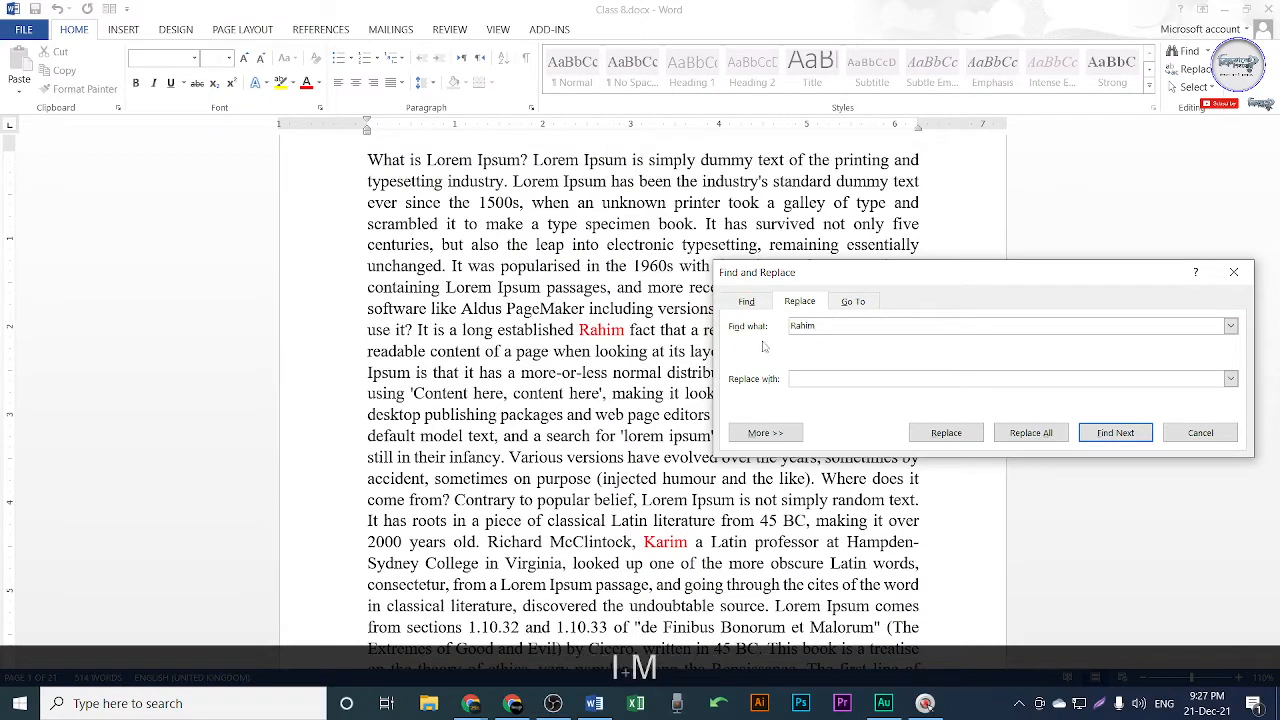
click(814, 377)
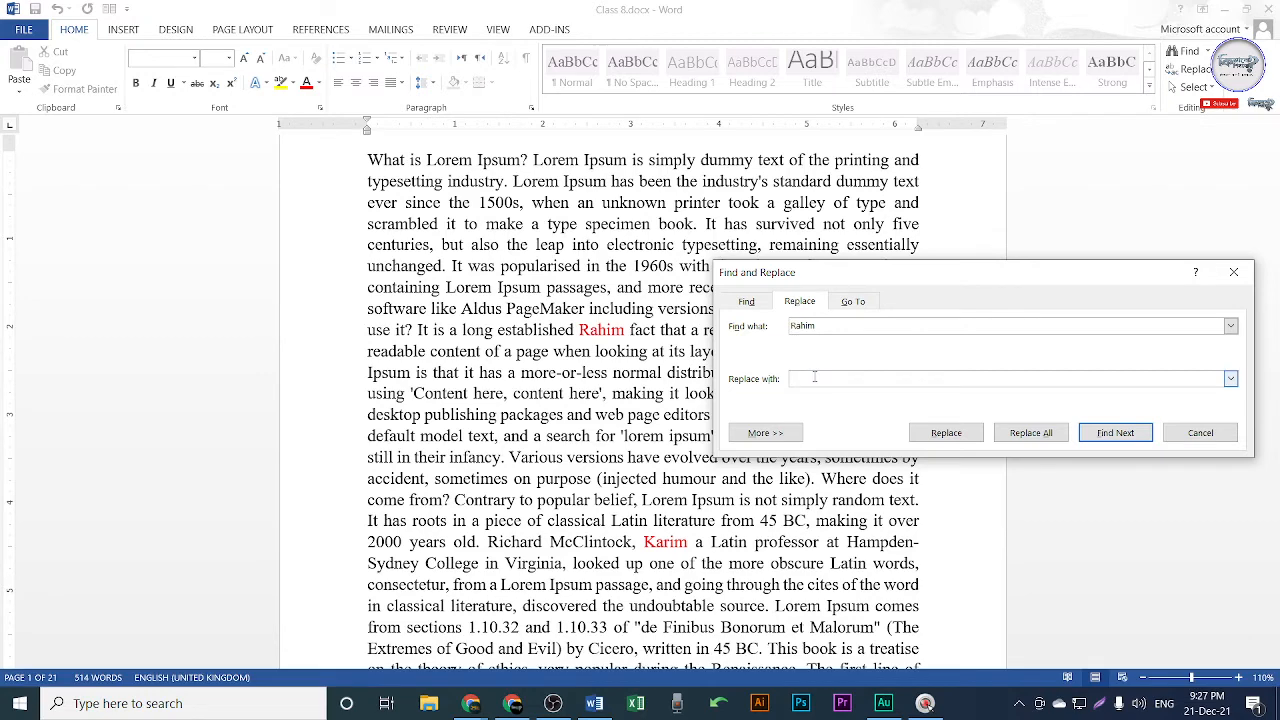
text(Karim)
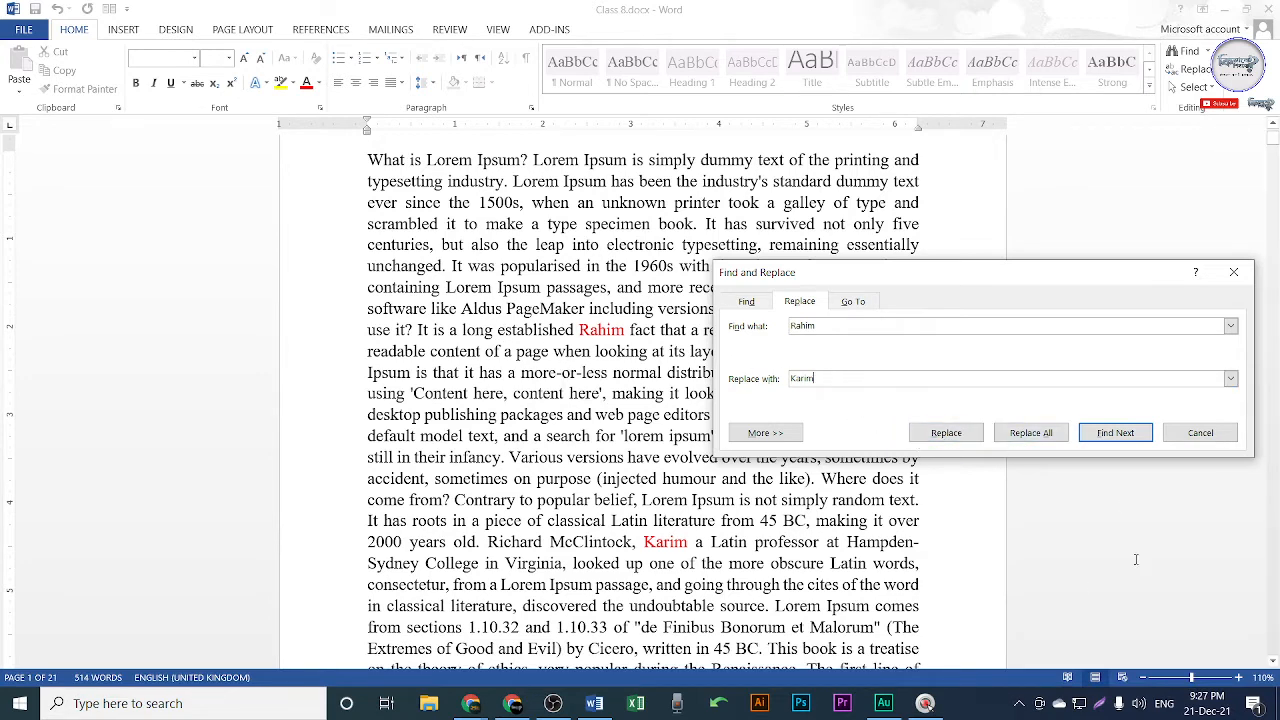
click(946, 432)
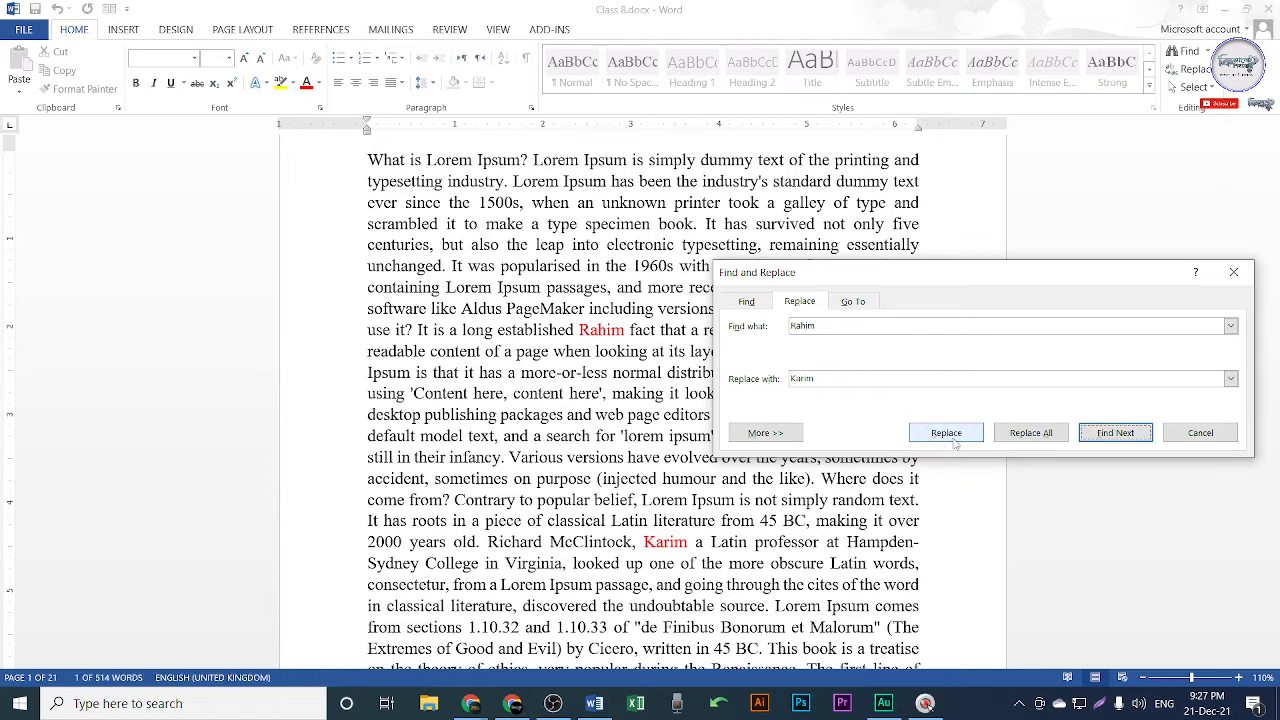
click(957, 440)
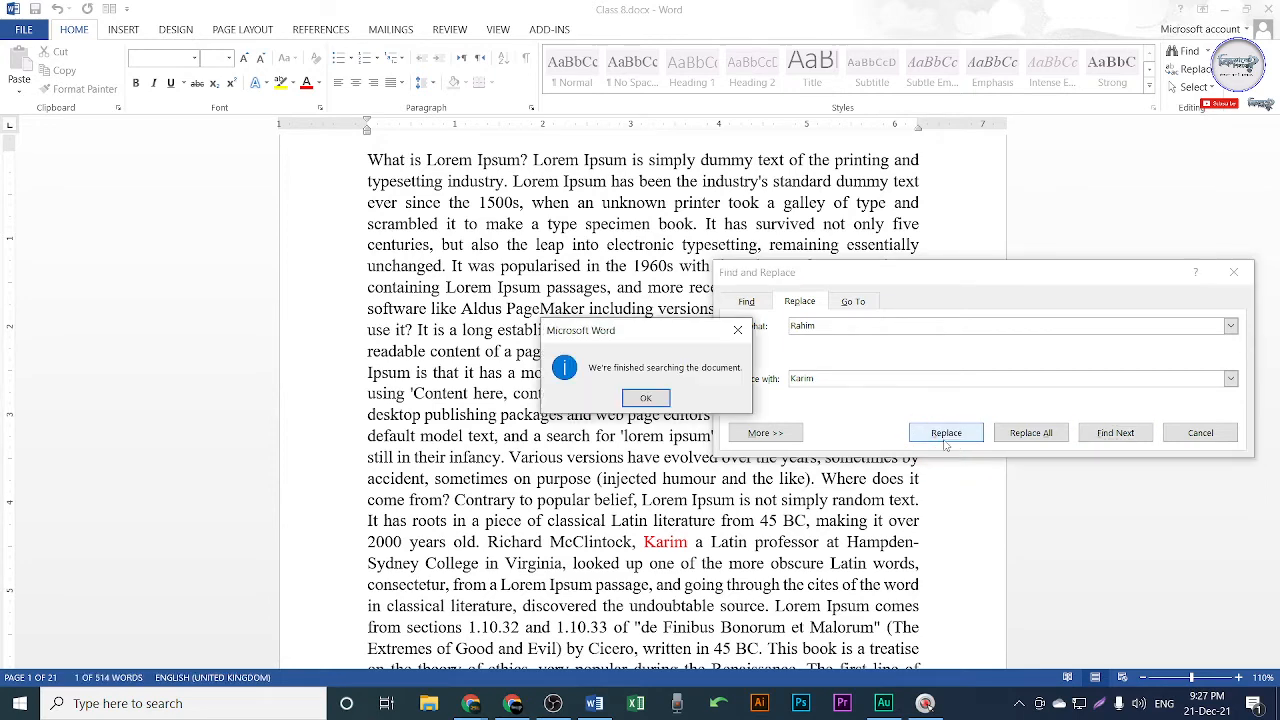
click(638, 396)
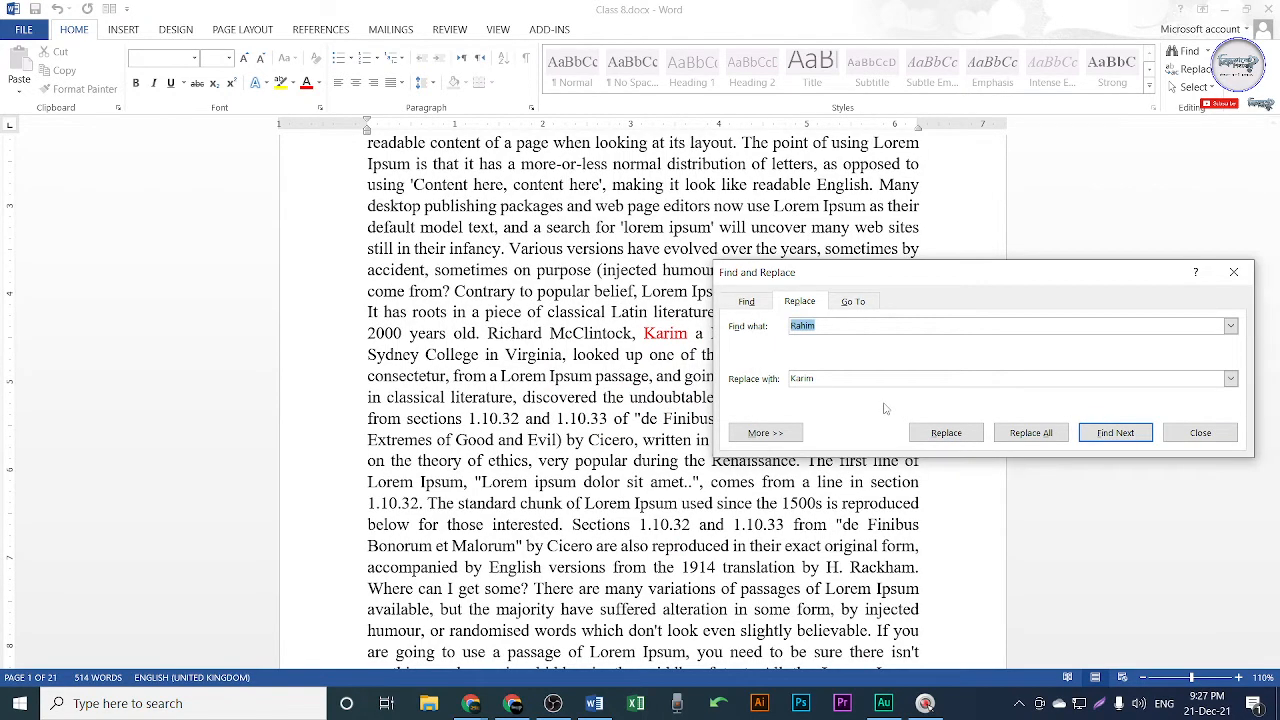
Undo that replacement, replace Rahim with Karim again, and confirm no further matches remain.
drag(1142, 272, 1132, 194)
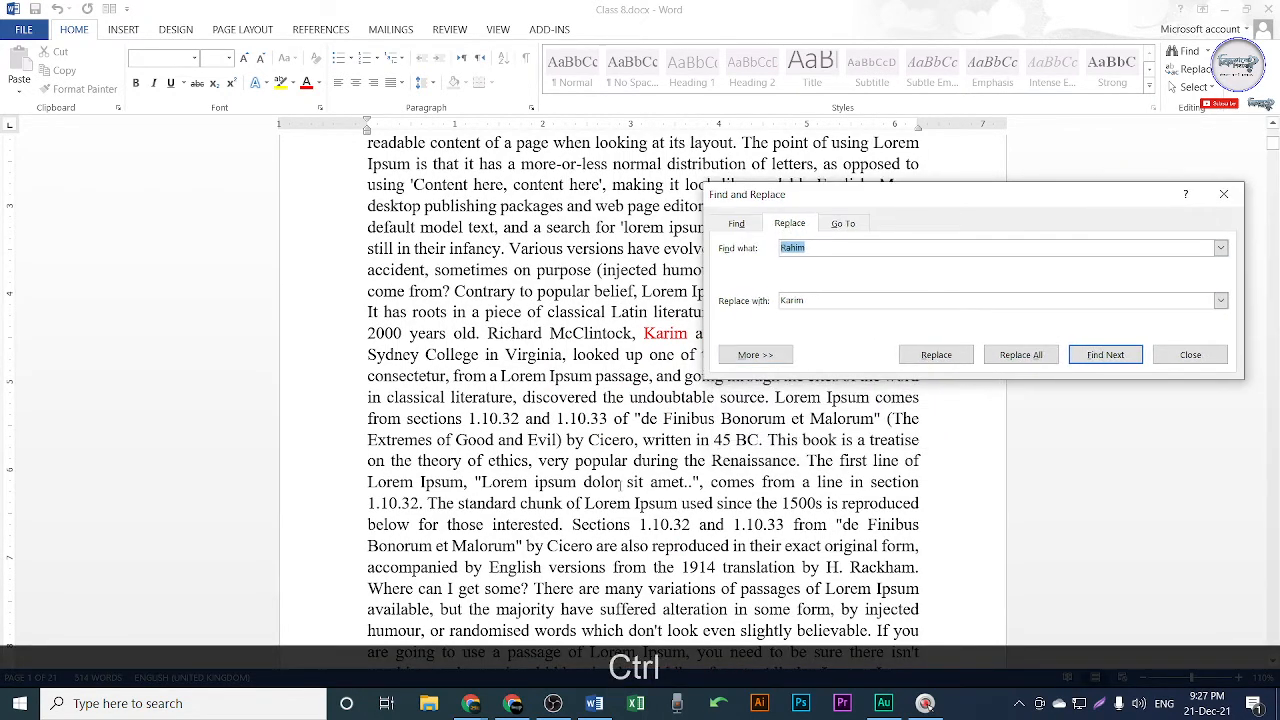
key(ctrl+z)
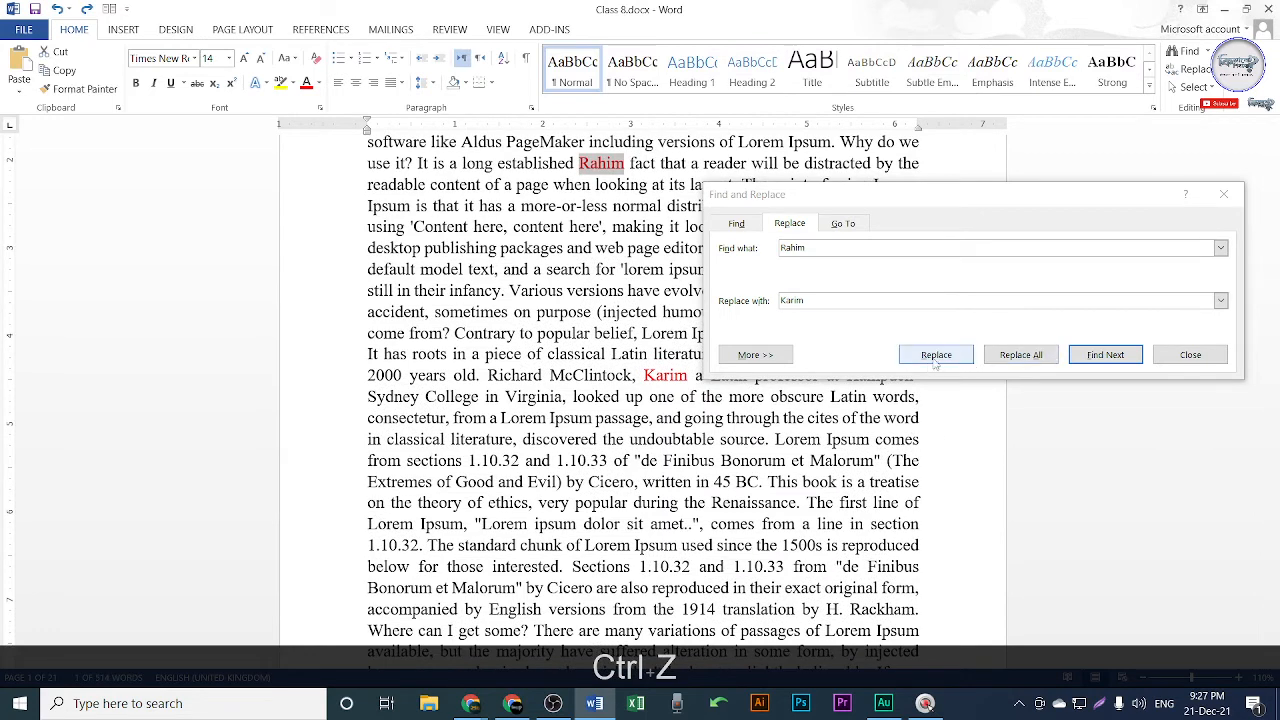
click(936, 356)
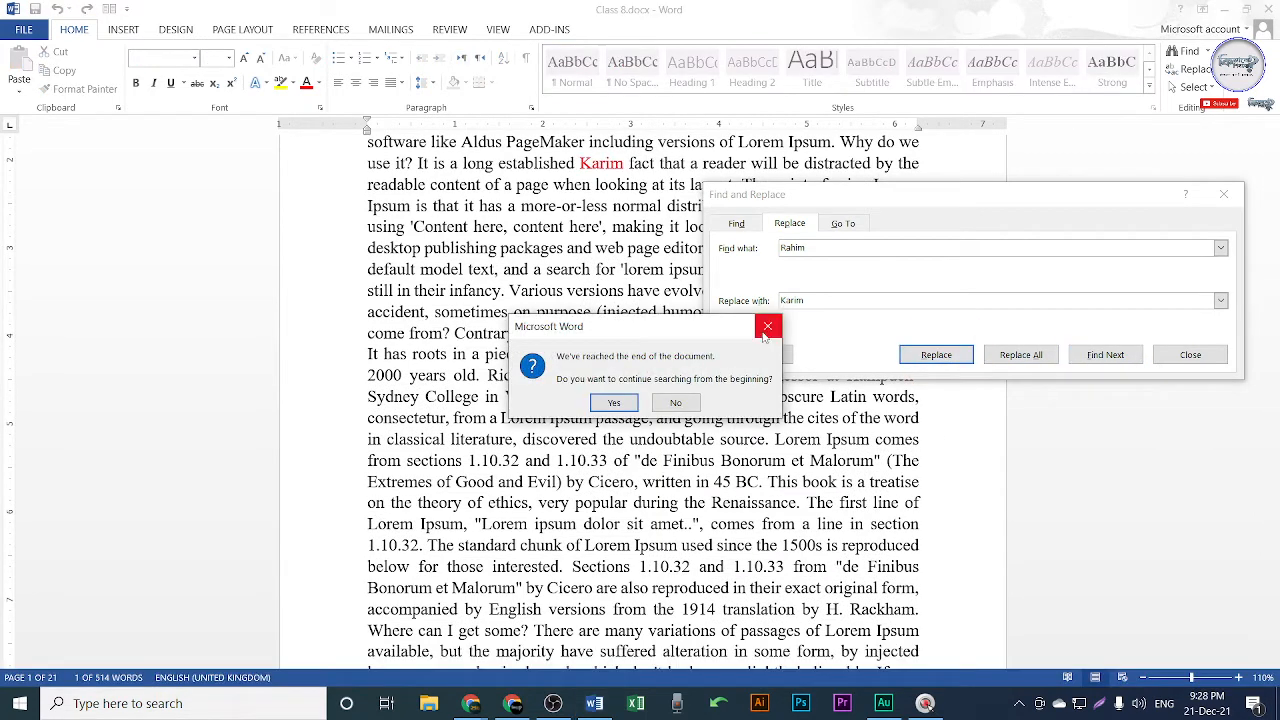
click(767, 326)
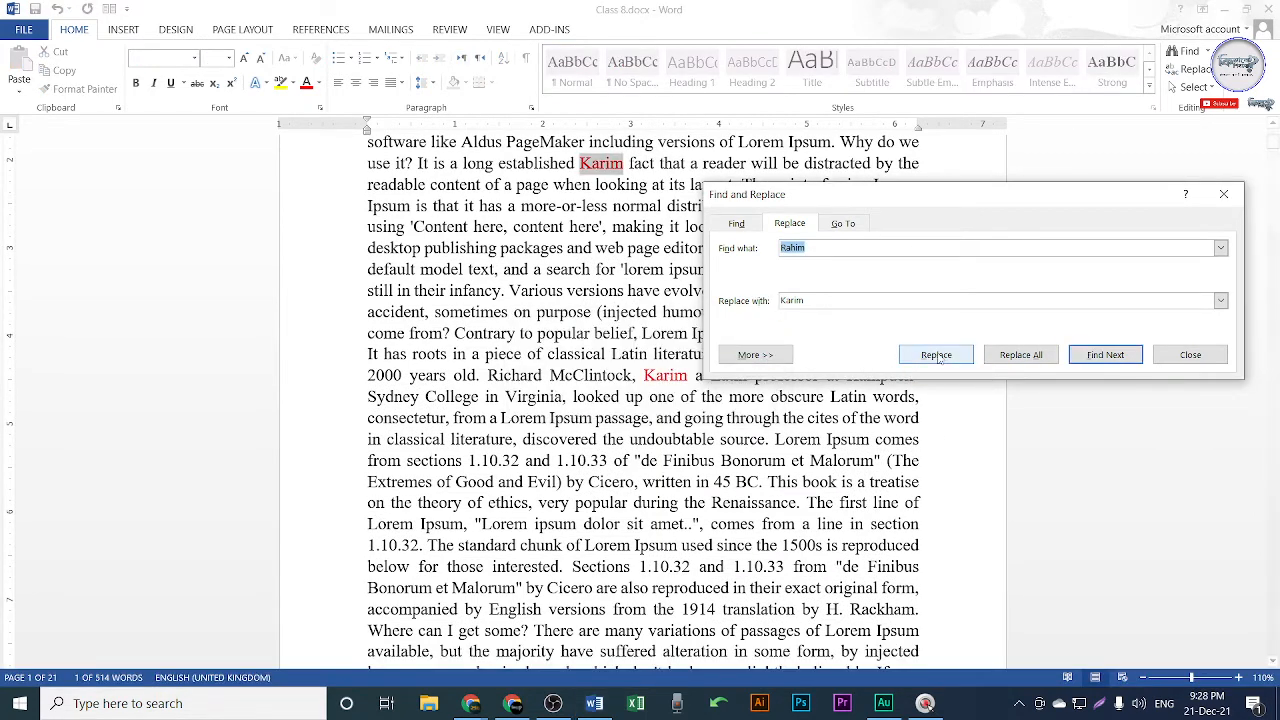
click(936, 355)
click(610, 401)
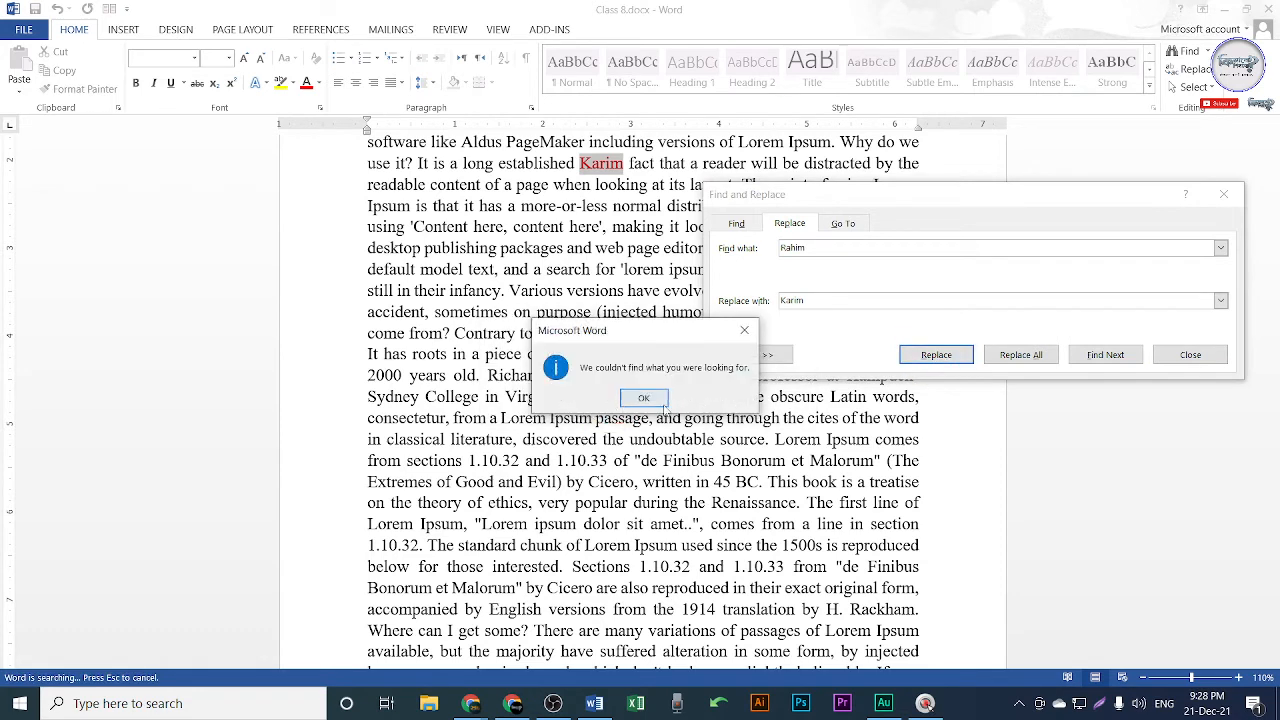
click(658, 402)
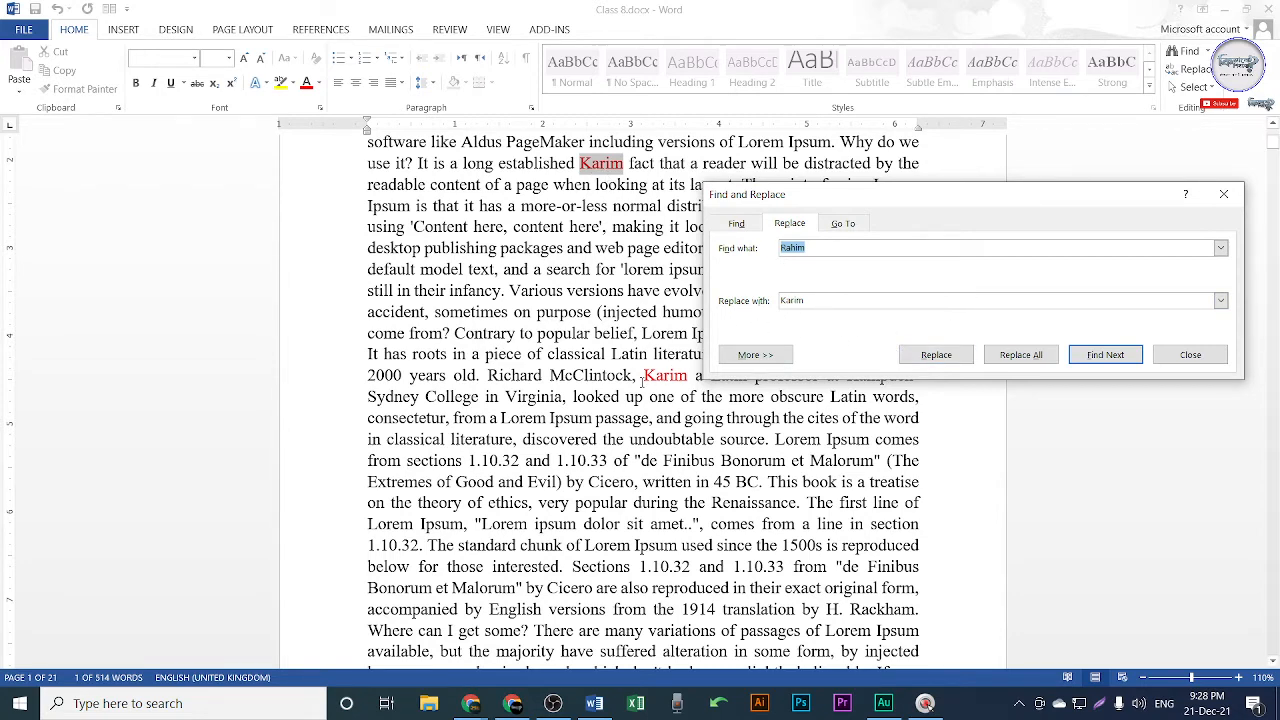
click(642, 382)
drag(823, 250, 728, 252)
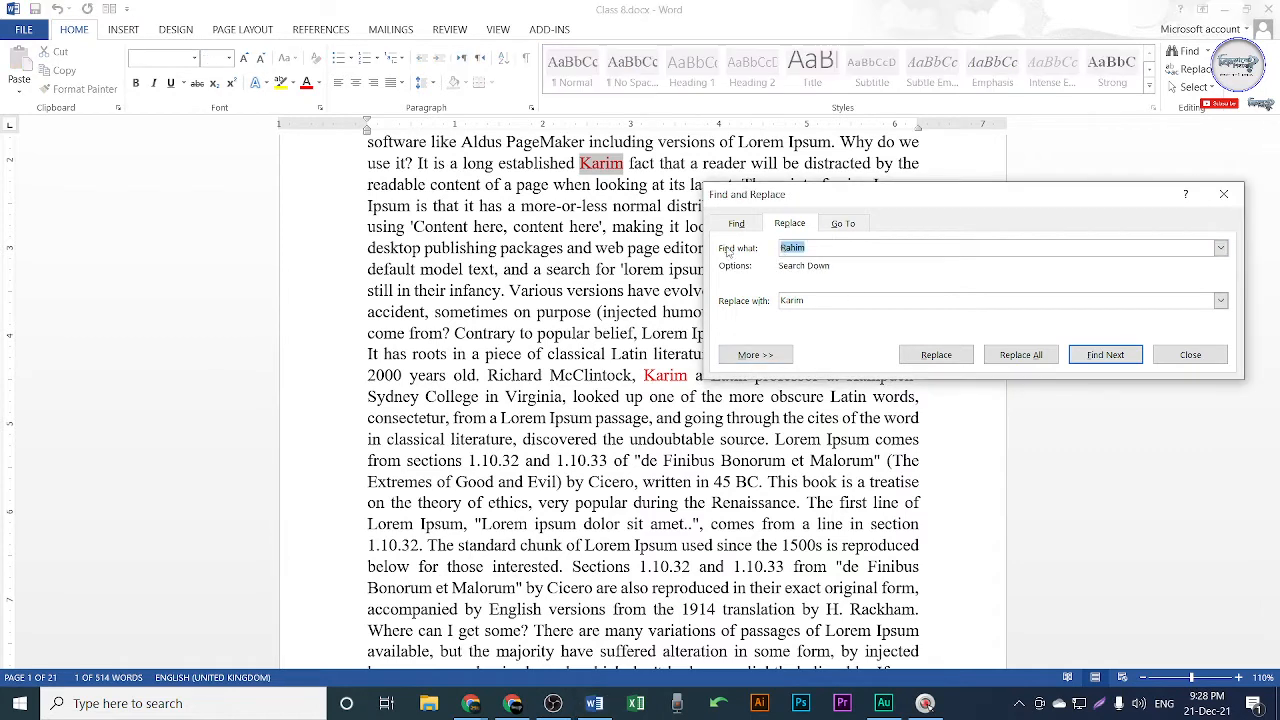
key(shift)
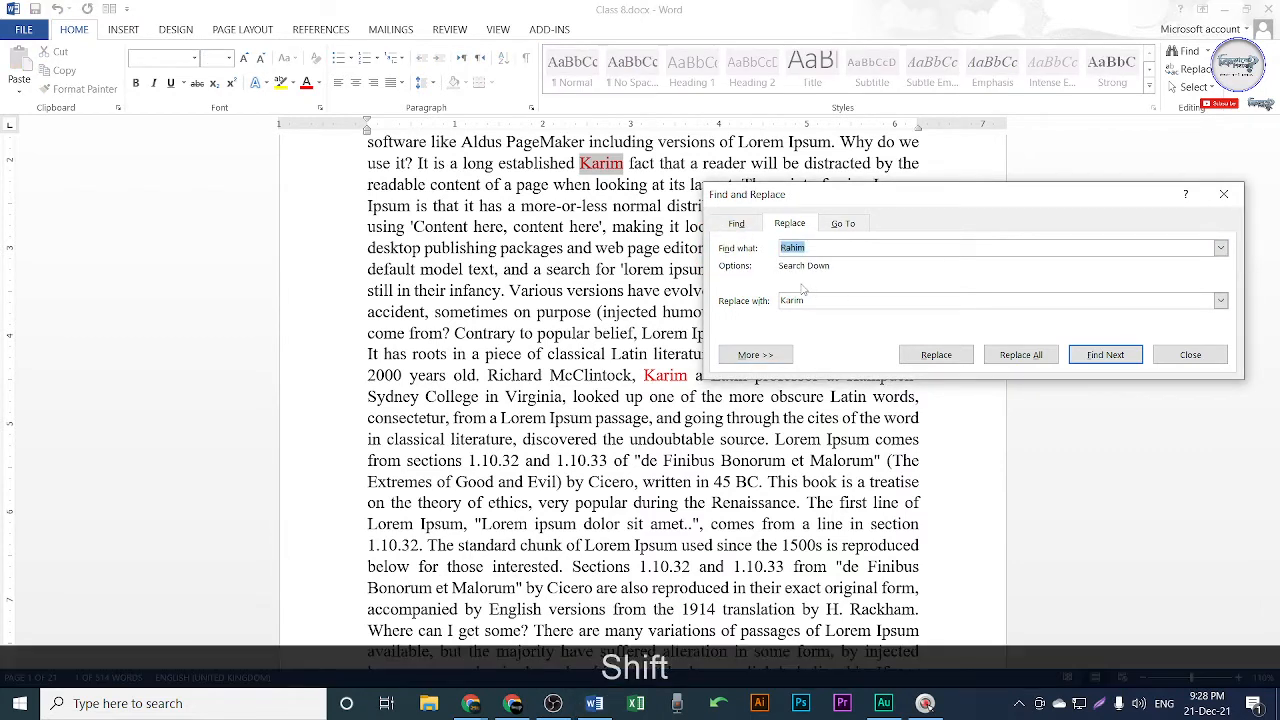
text(karim)
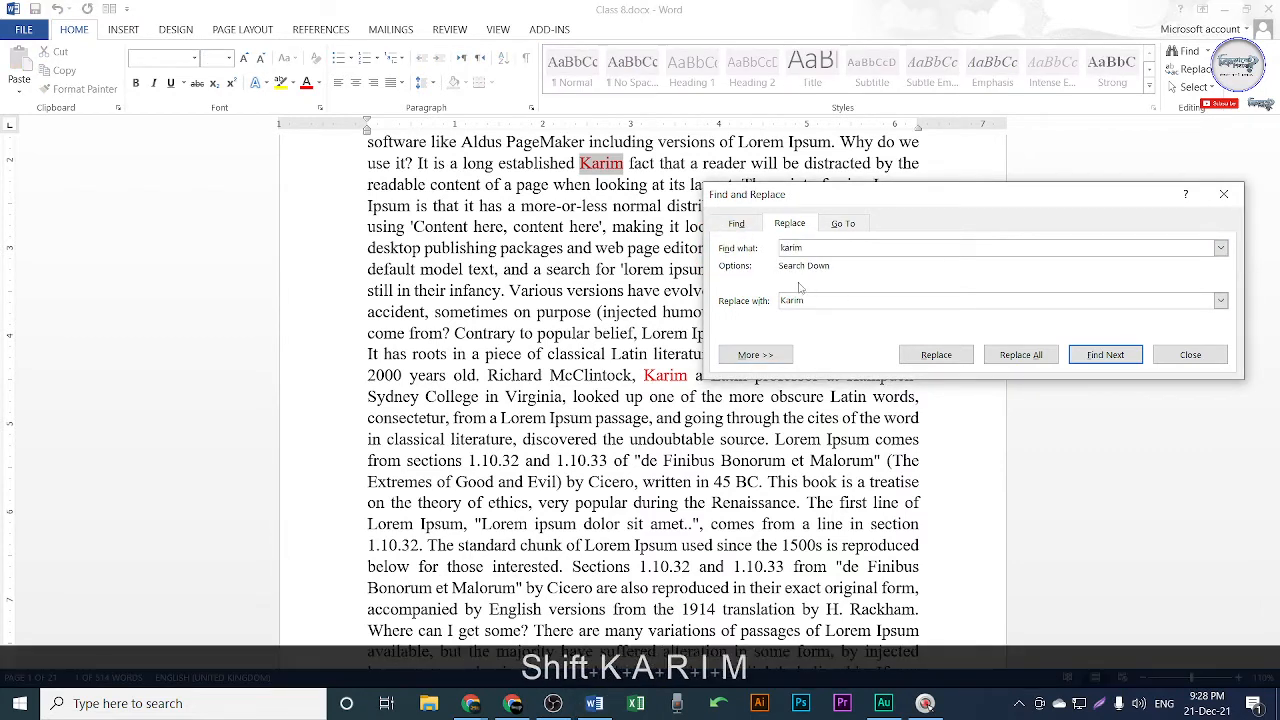
double_click(792, 300)
key(shift)
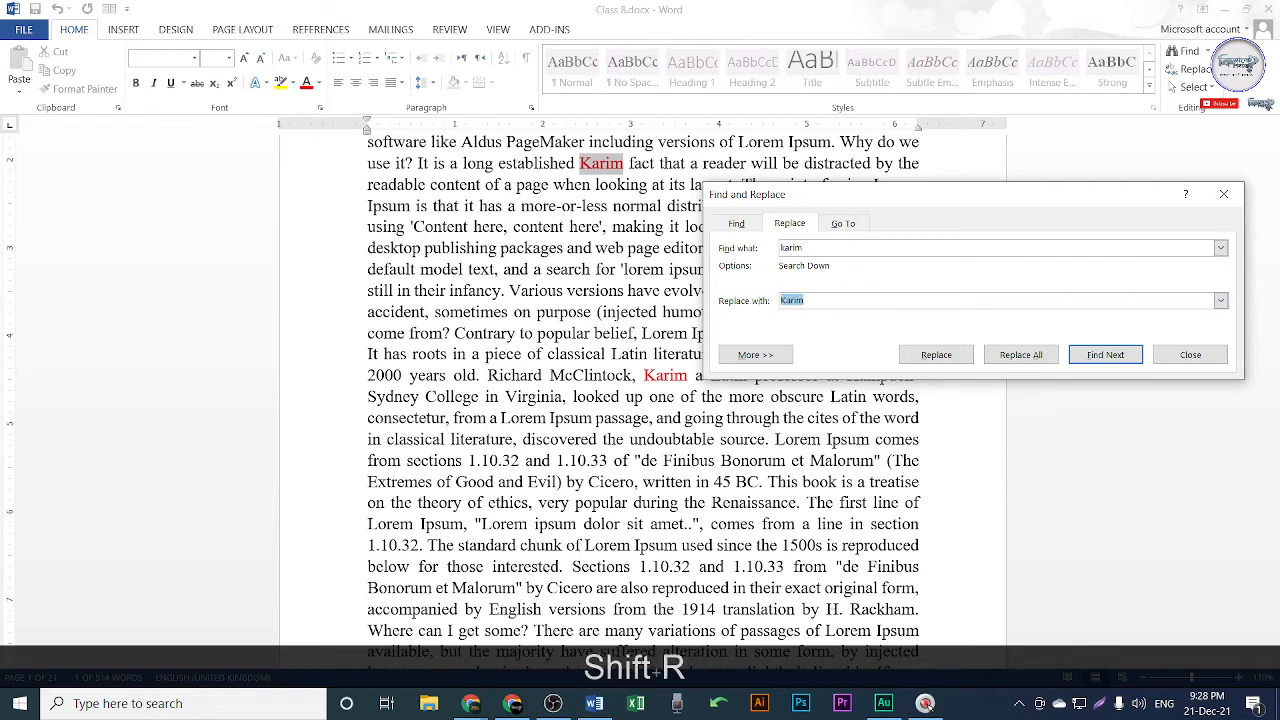
text(Raho)
key(BackSpace)
text(im)
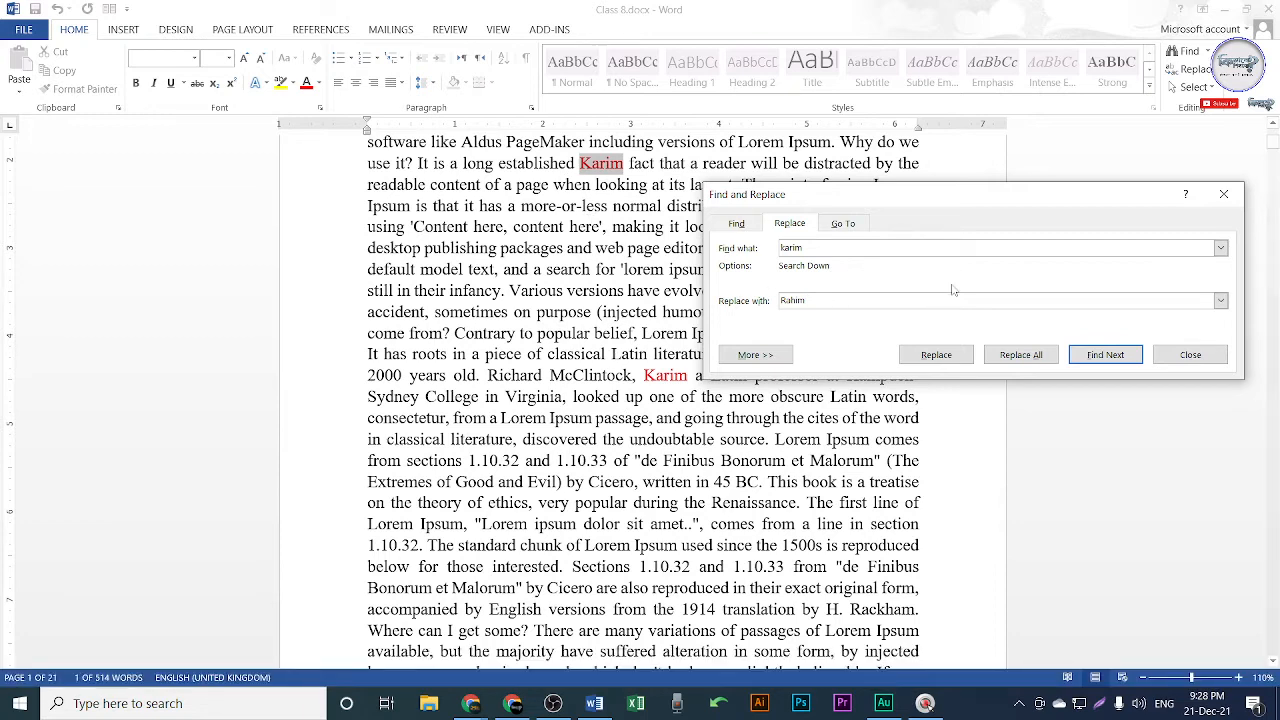
drag(980, 197, 1086, 205)
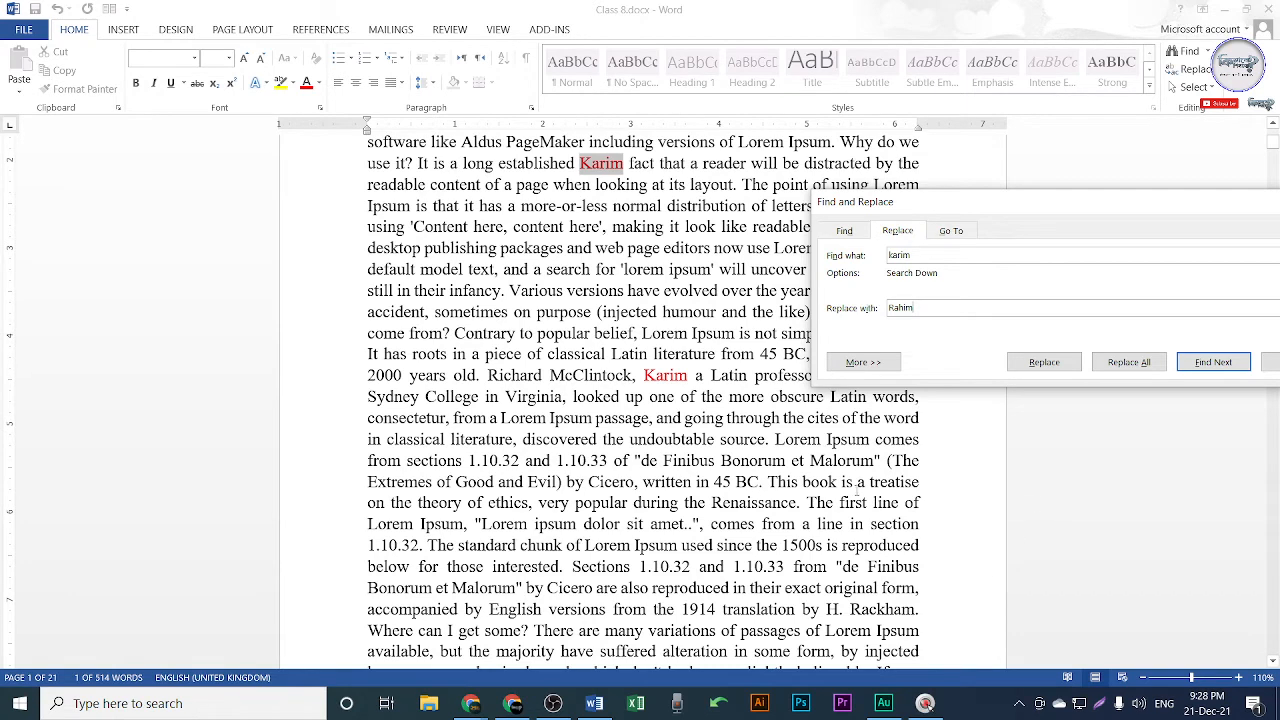
drag(1006, 208, 920, 160)
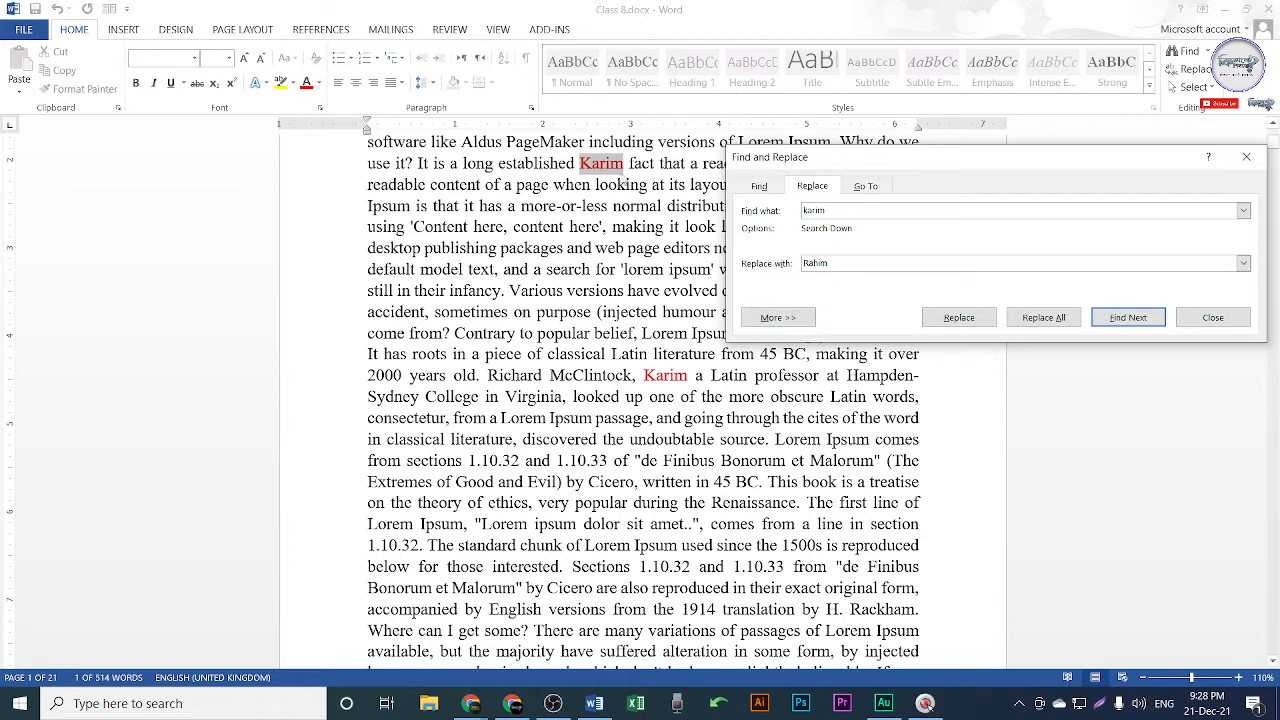
click(960, 318)
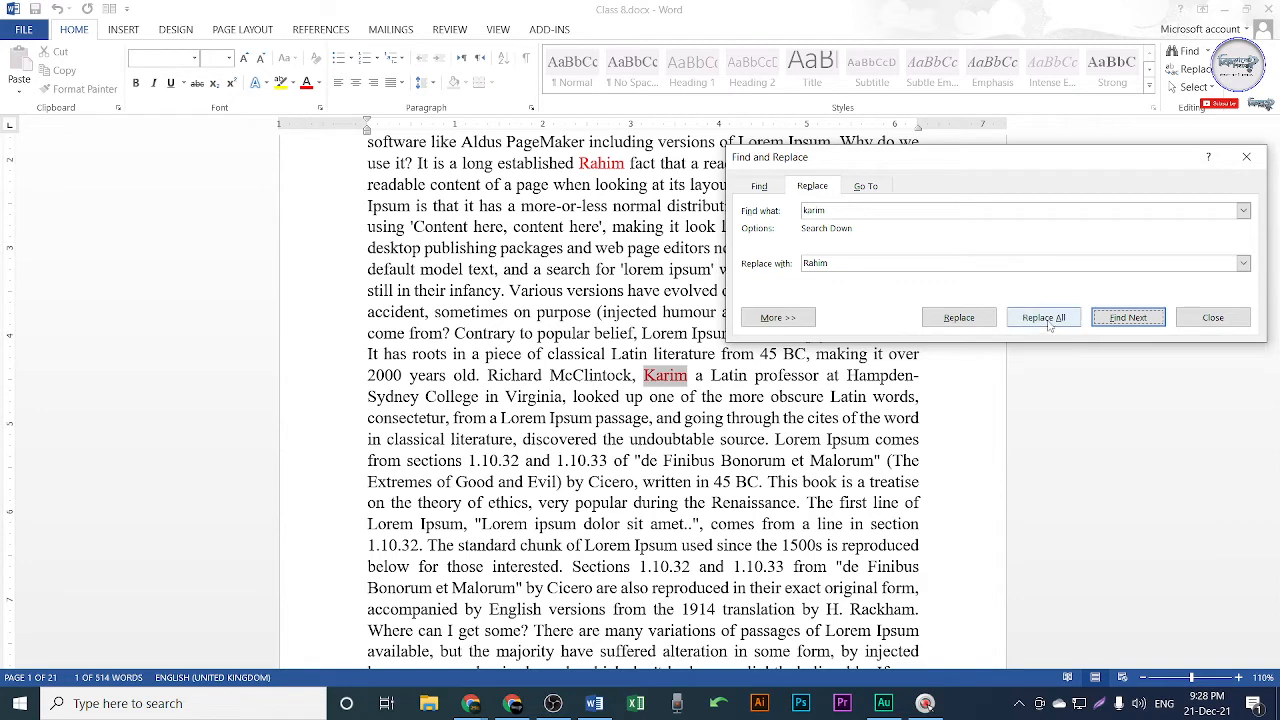
click(783, 427)
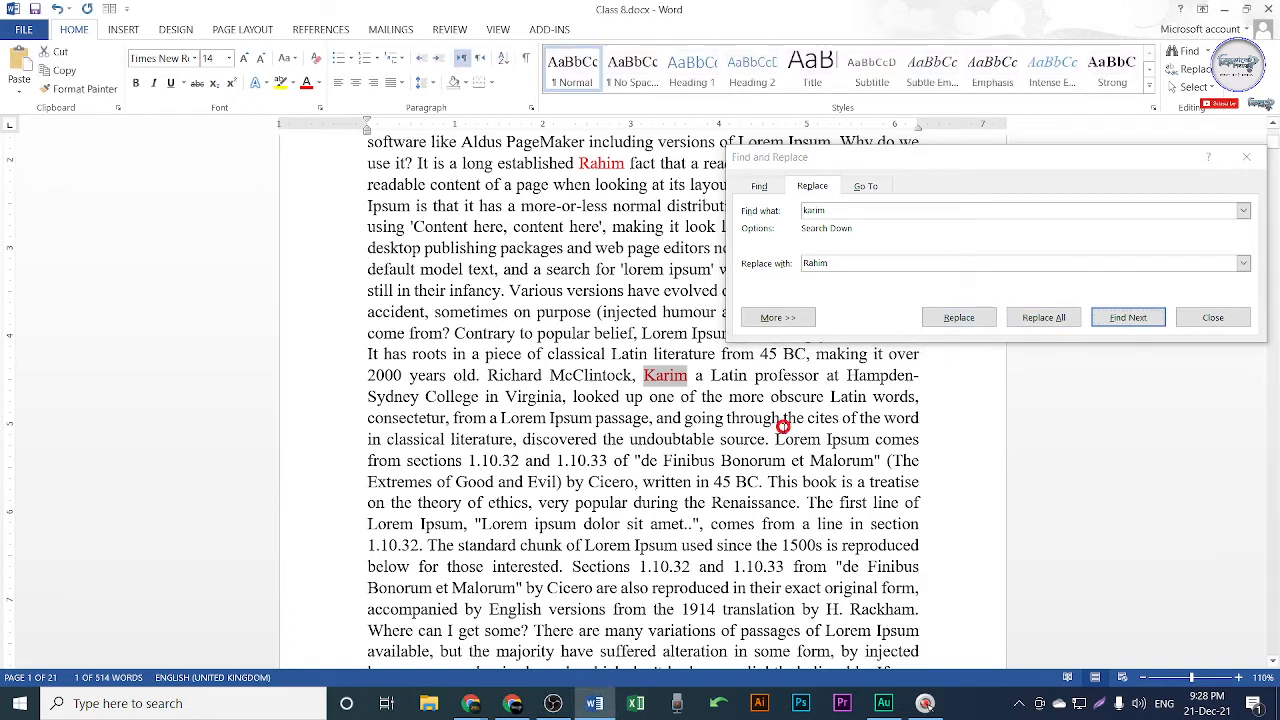
key(ctrl+z)
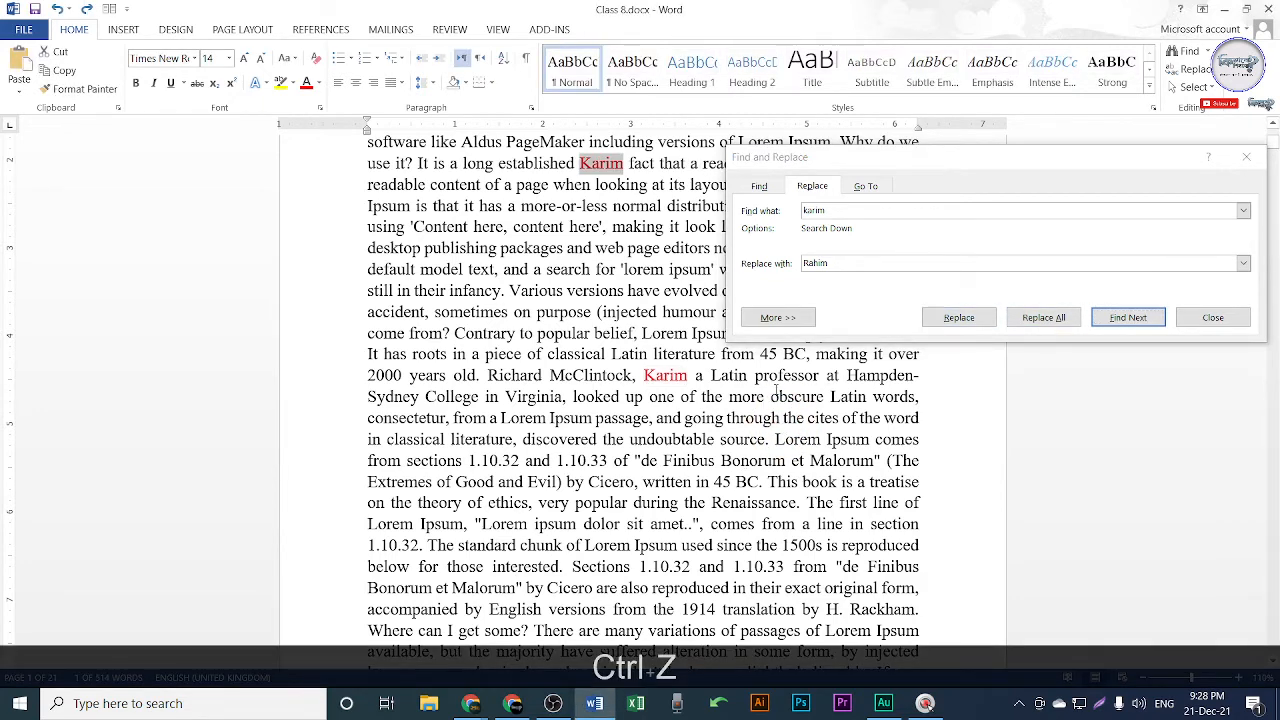
Replace All Karim with Rahim, confirming the continue-search and completion prompts.
click(1055, 322)
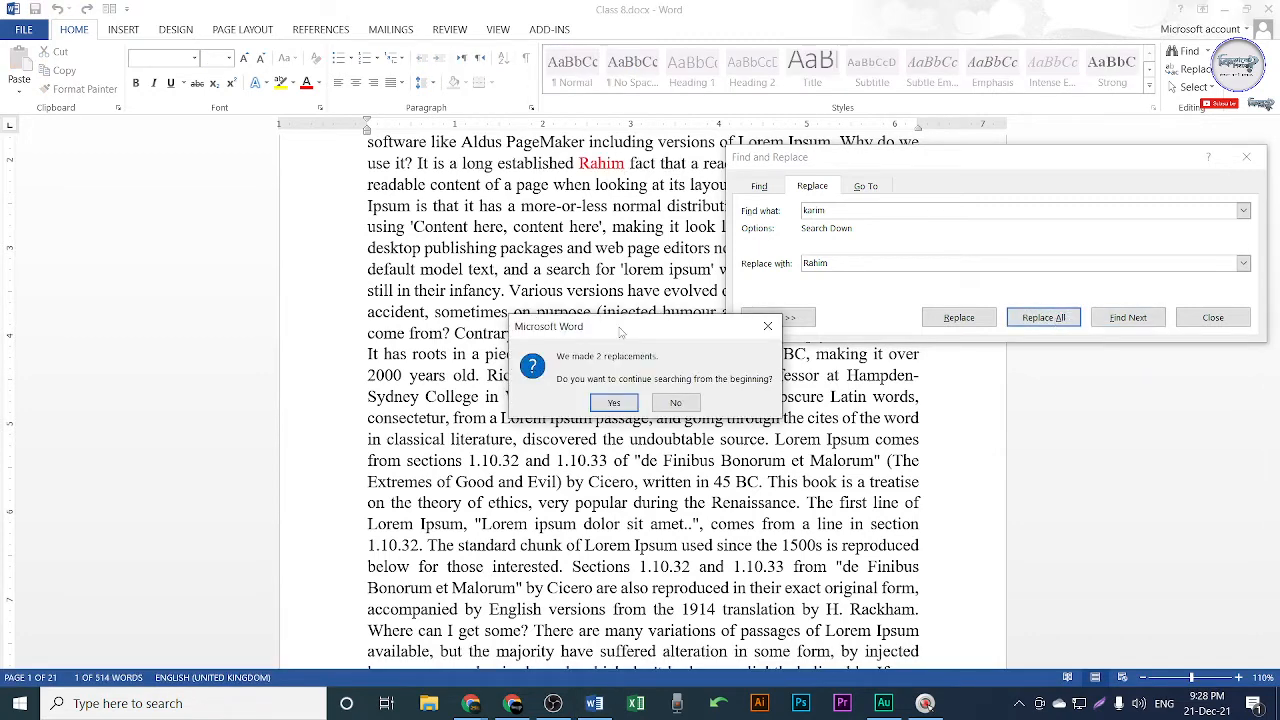
drag(620, 333, 518, 256)
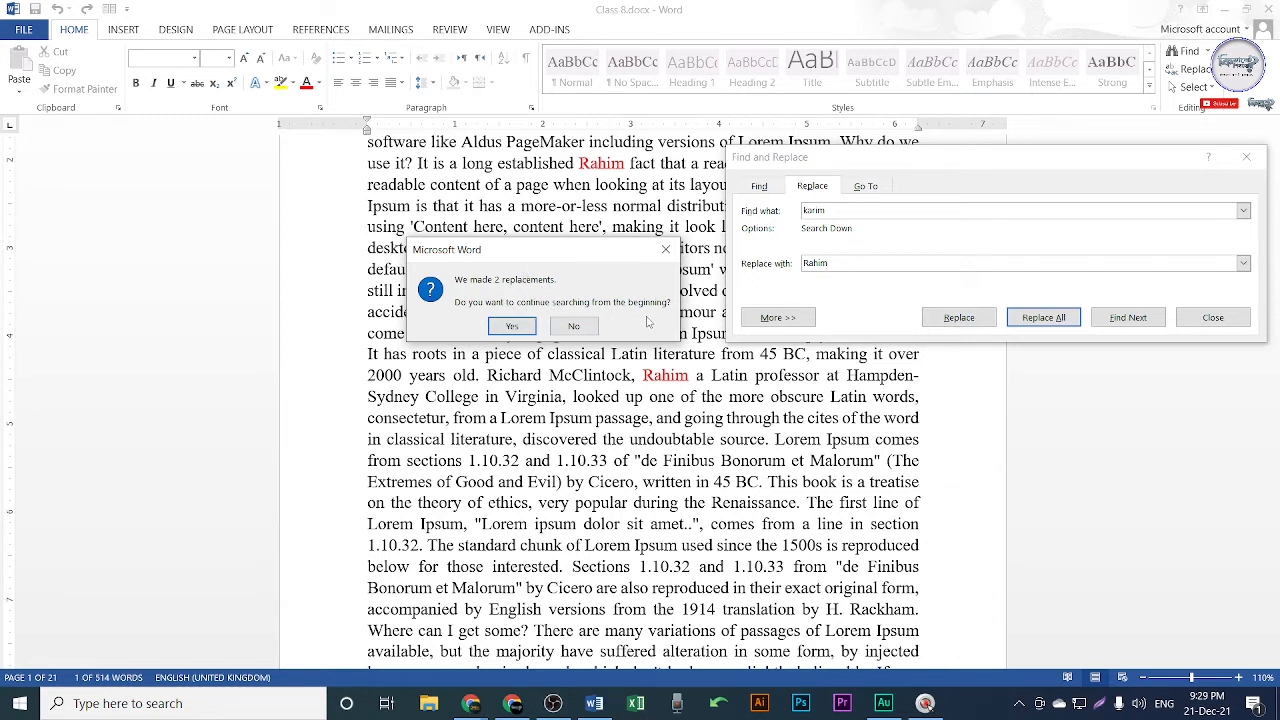
drag(560, 250, 532, 203)
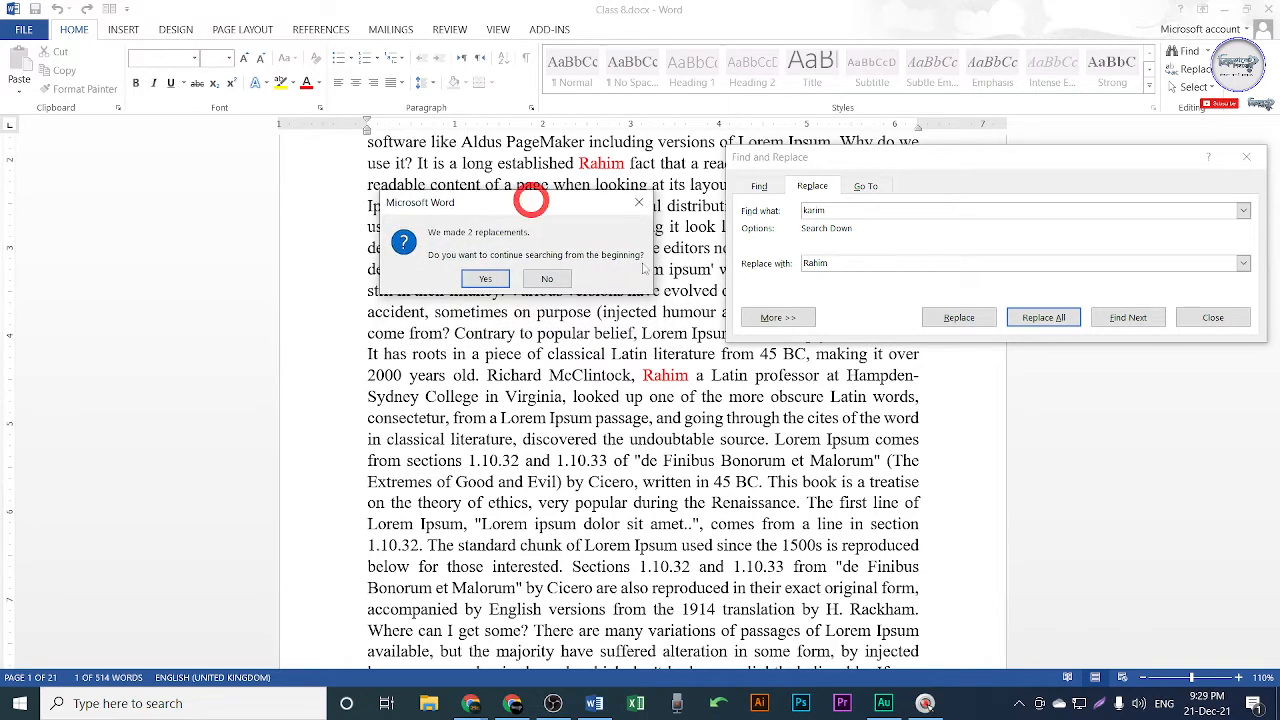
click(487, 279)
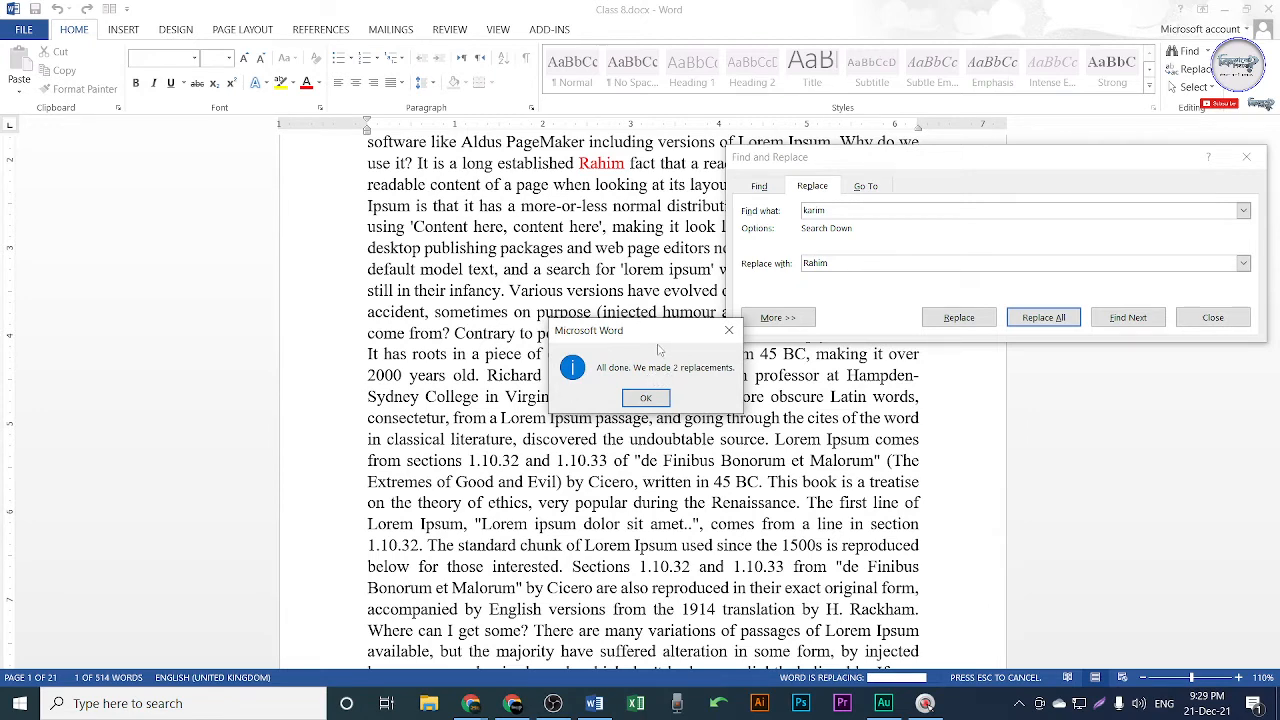
drag(654, 347, 481, 319)
click(476, 372)
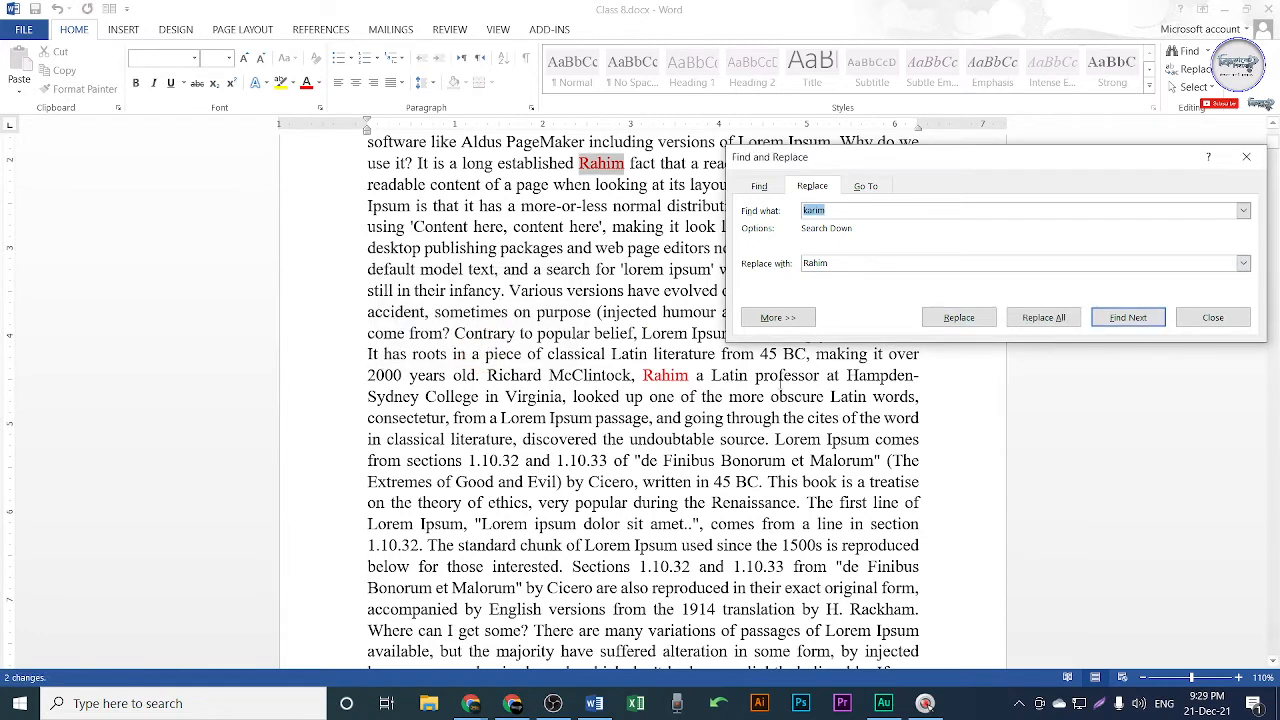
Check the replaced name in the McClintock sentence, close Find and Replace, and switch to Google Meet.
click(765, 385)
click(656, 376)
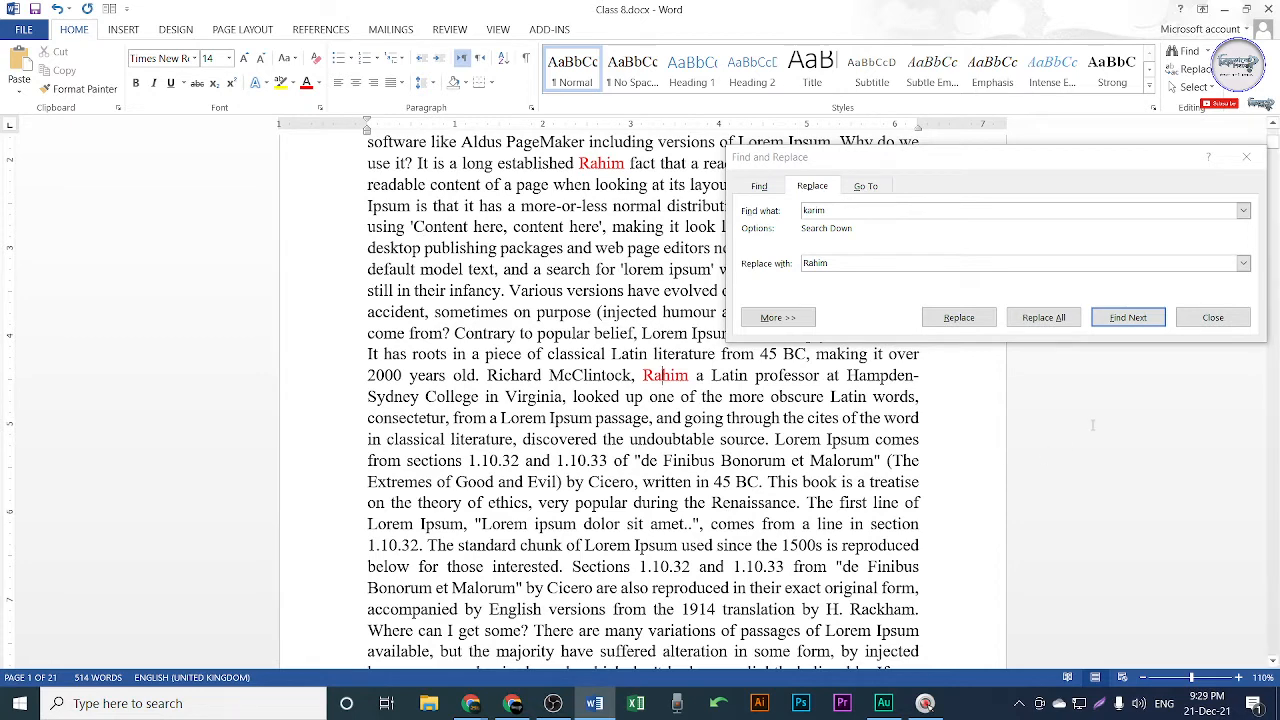
click(1213, 318)
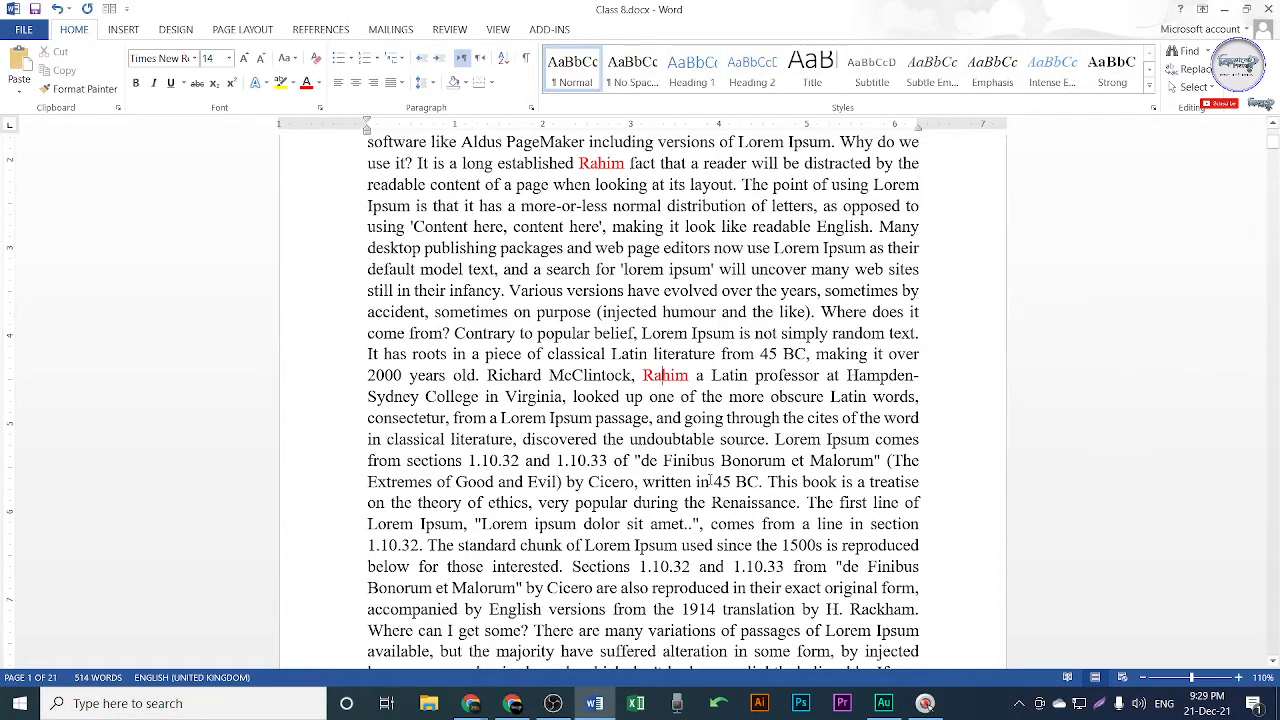
click(528, 700)
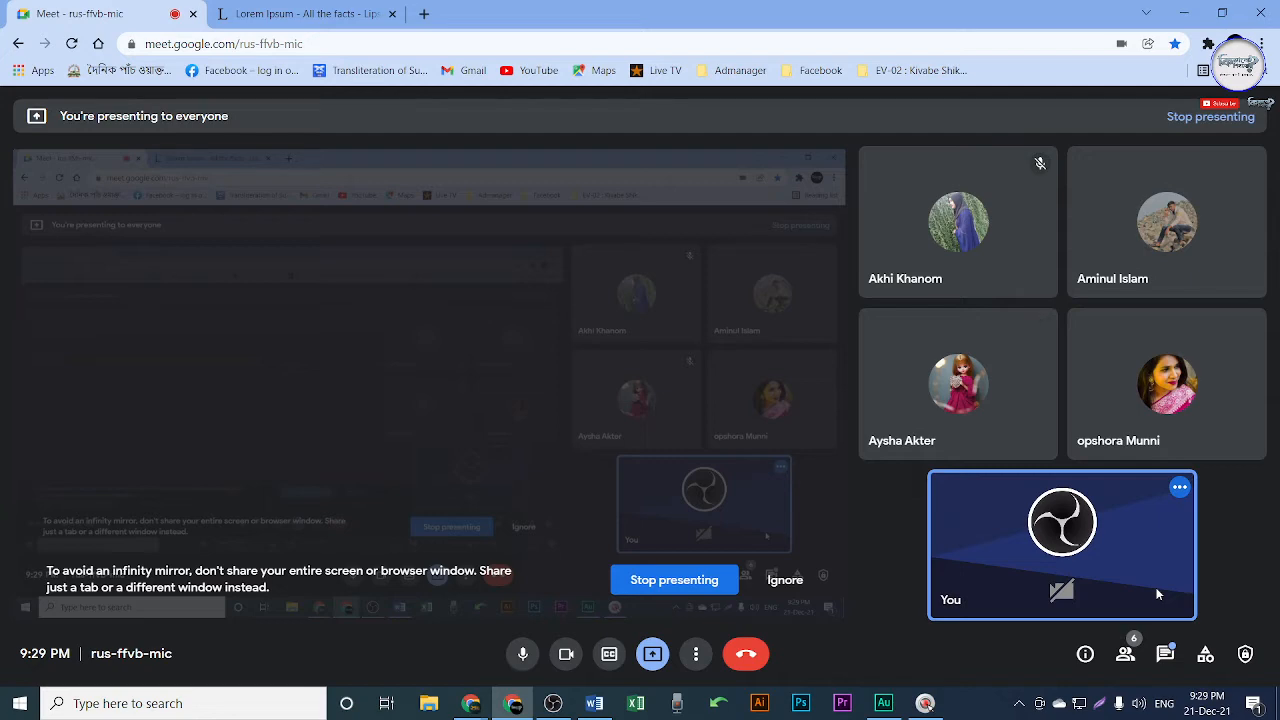
Open and close Google Meet's in-call messages, then minimize the call to return to Word.
click(1165, 656)
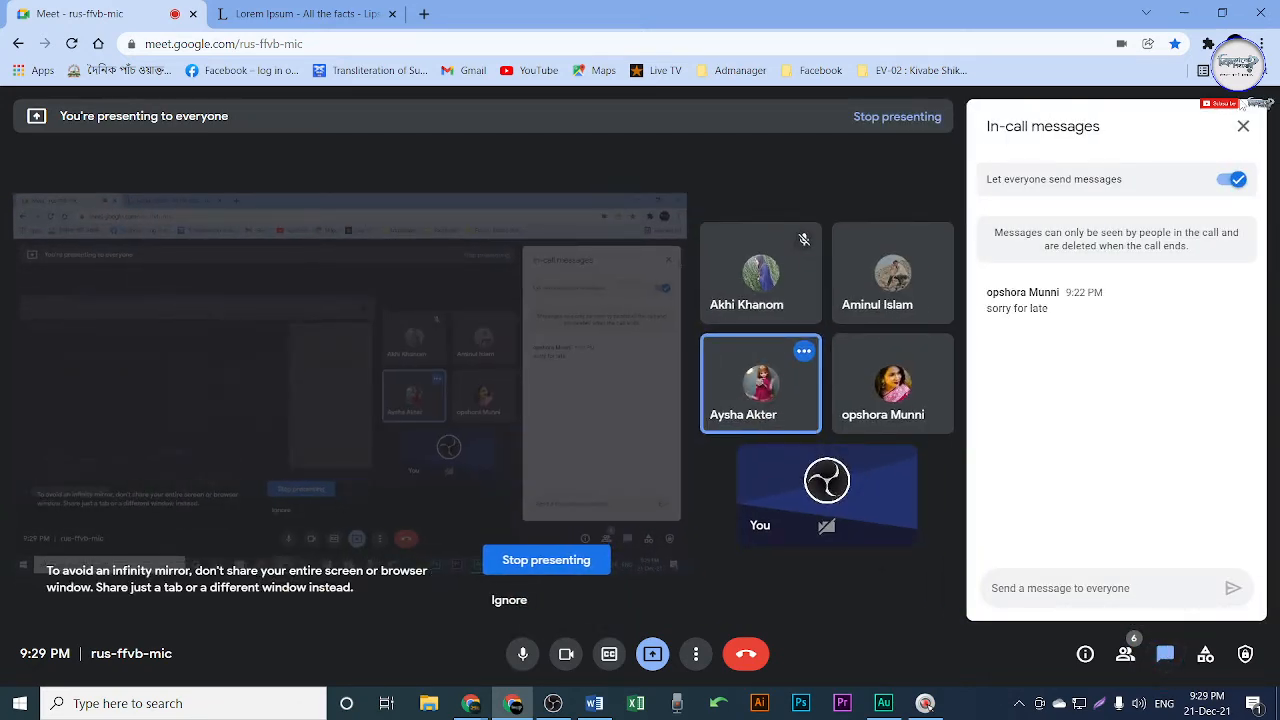
click(1244, 128)
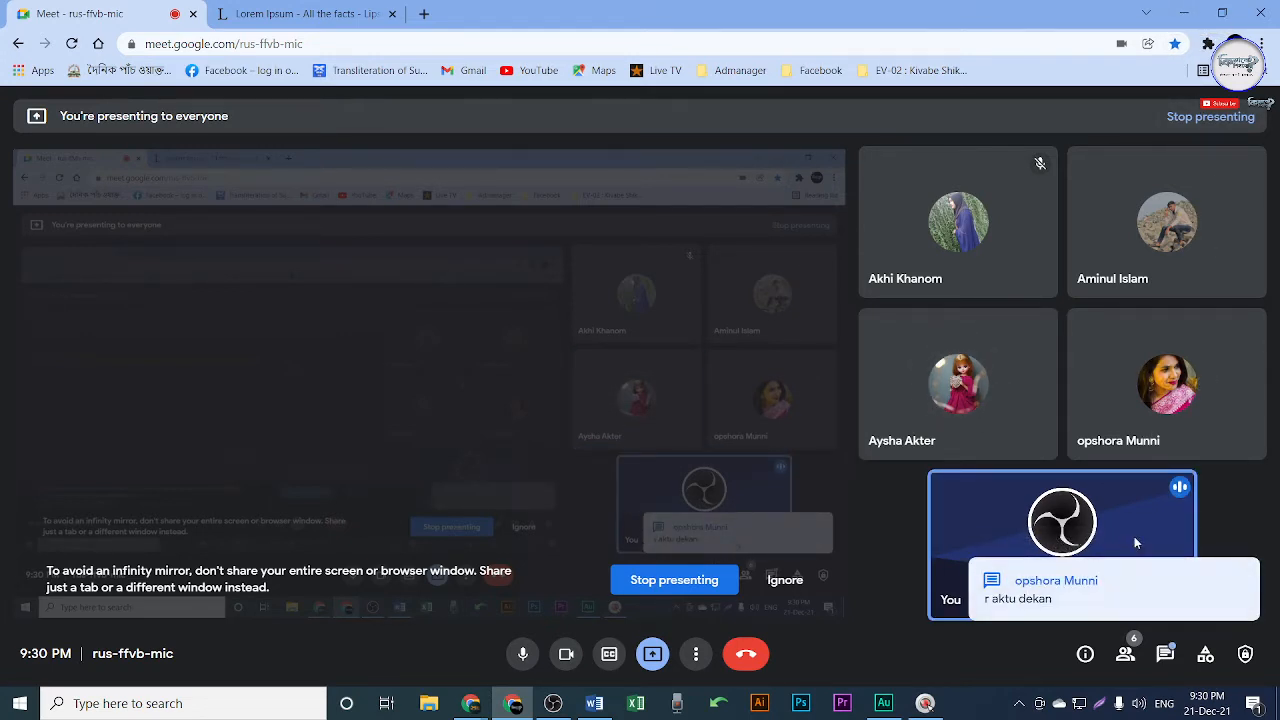
click(1187, 12)
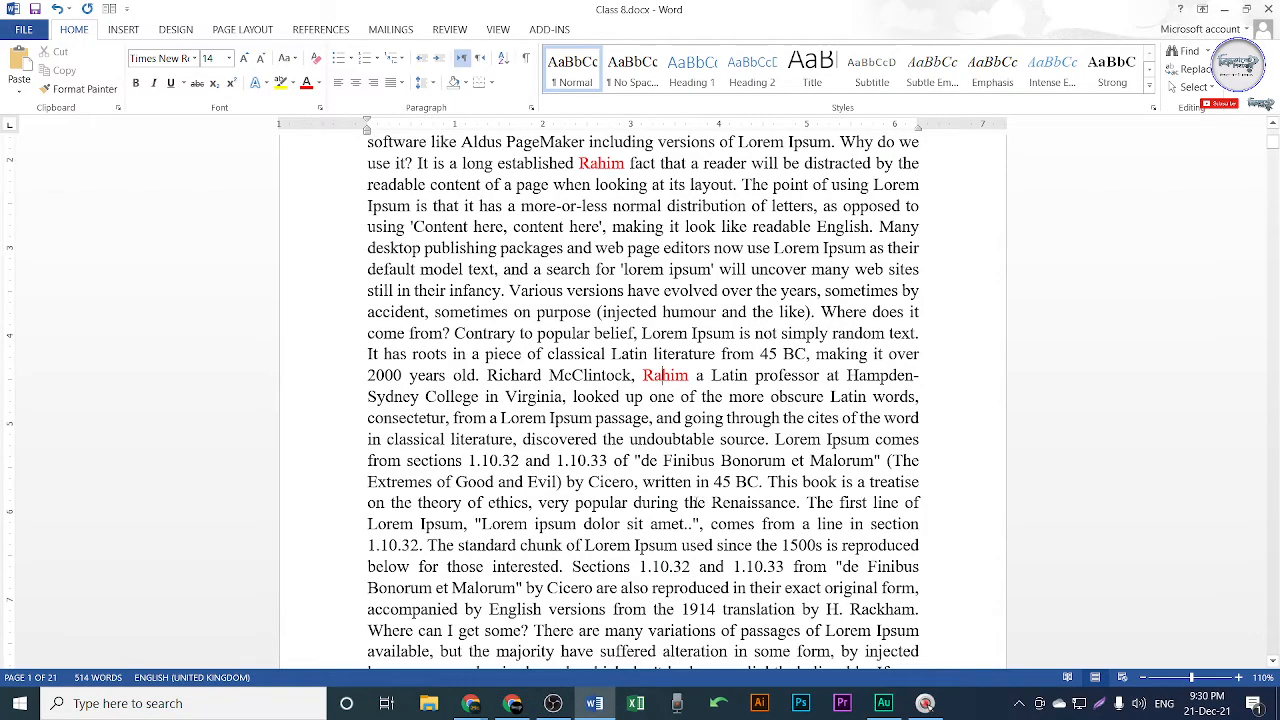
Undo the replacements and delete both names, karim after McClintock and Rahim.
key(ctrl+z)
key(ctrl+z)
key(ctrl+z)
key(ctrl+z)
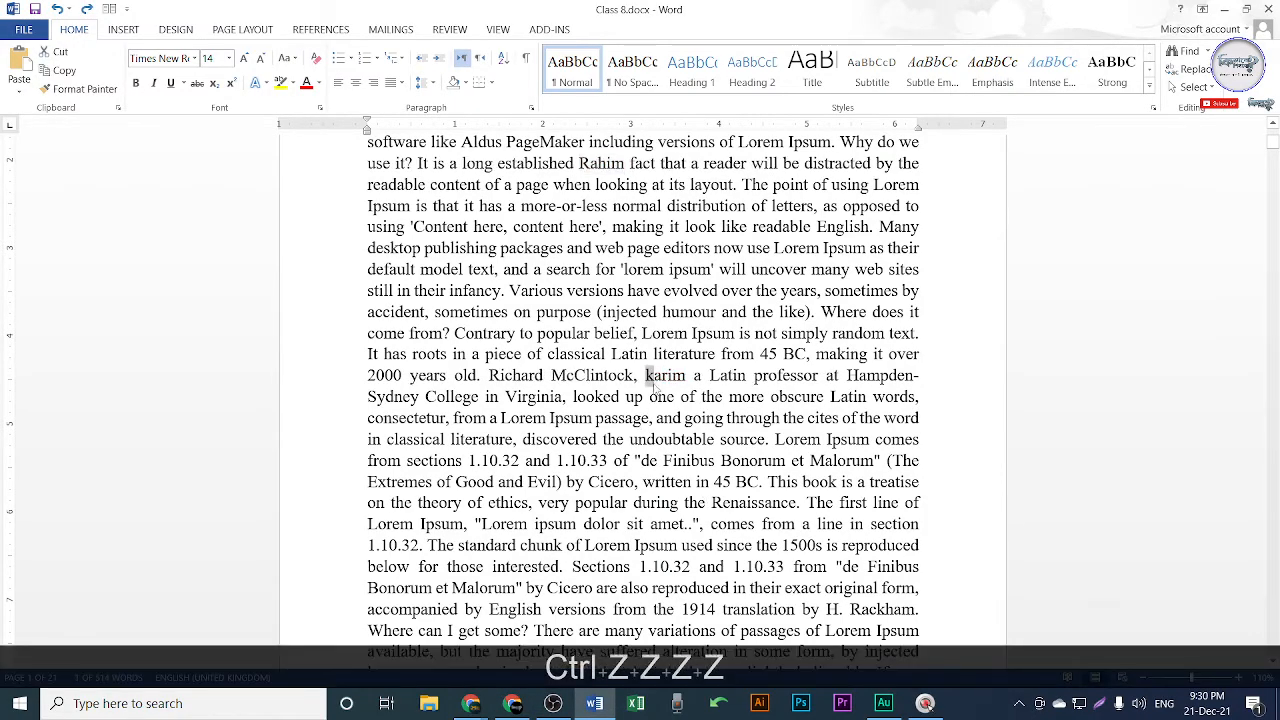
double_click(665, 375)
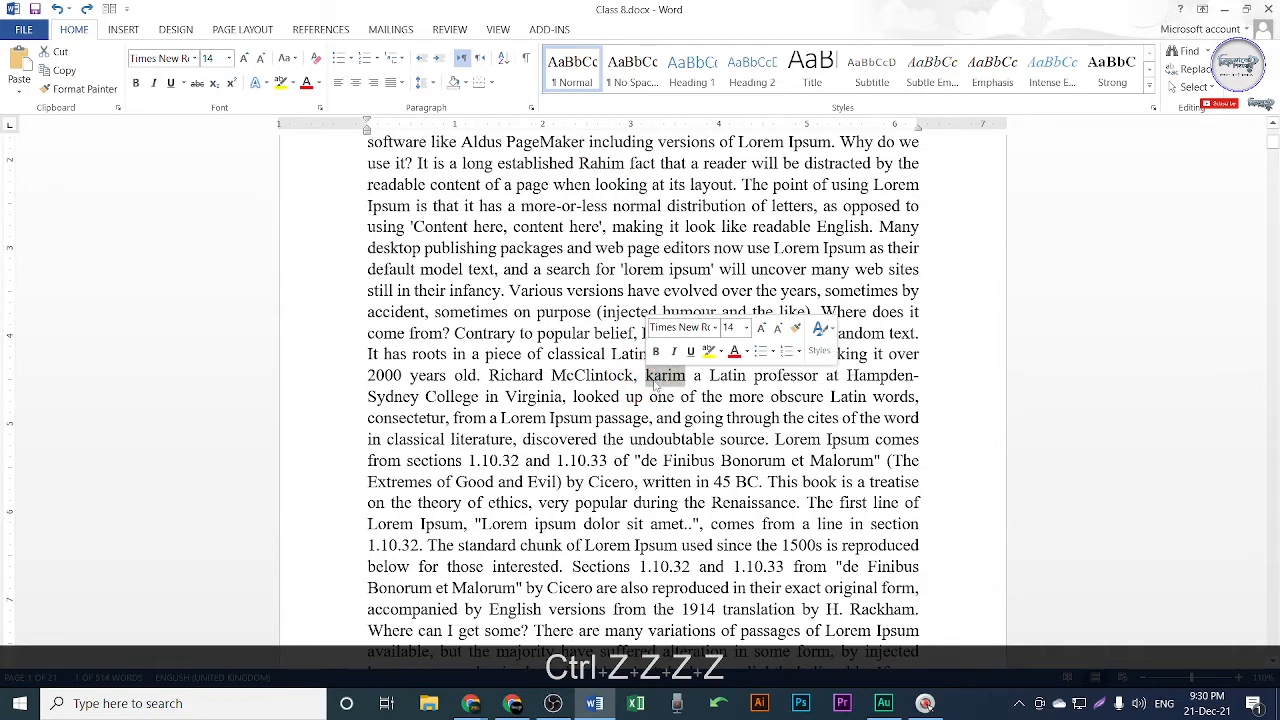
key(BackSpace)
drag(623, 163, 577, 163)
key(BackSpace)
Scroll back to the top and select the word Lorem in the first line.
scroll(575, 140, up, 3)
scroll(640, 400, up, 2)
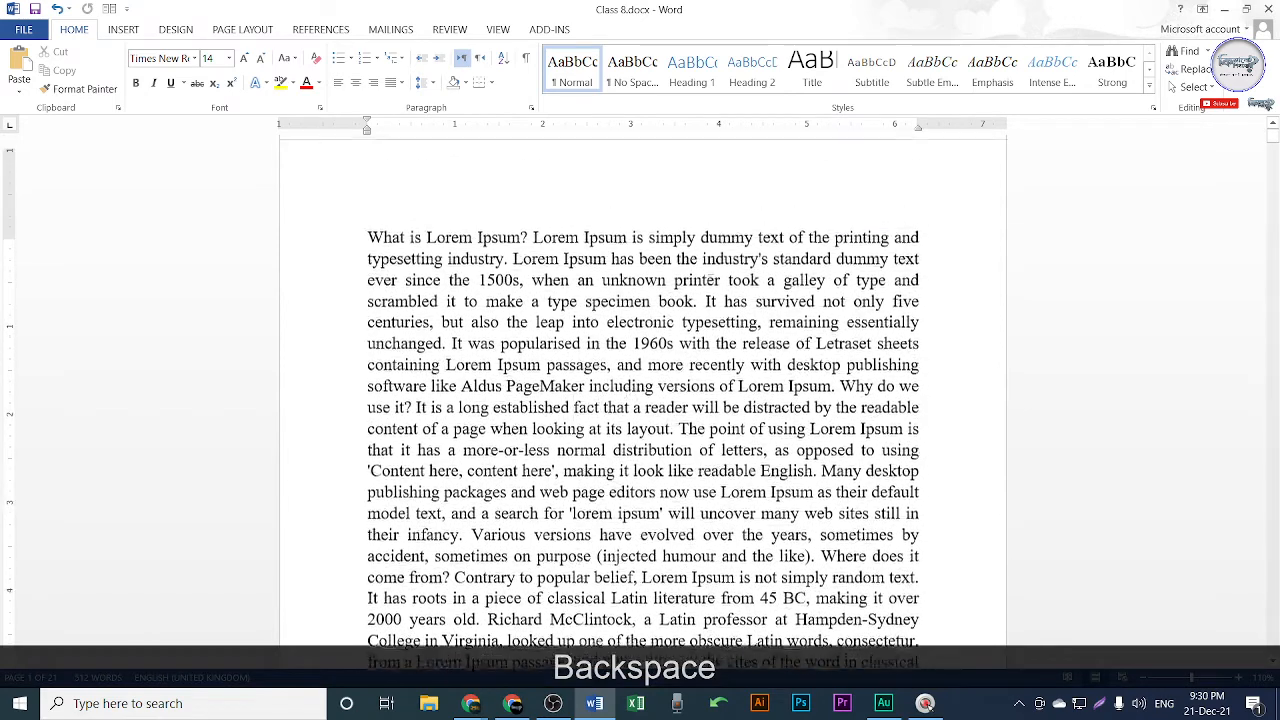
drag(427, 248, 472, 248)
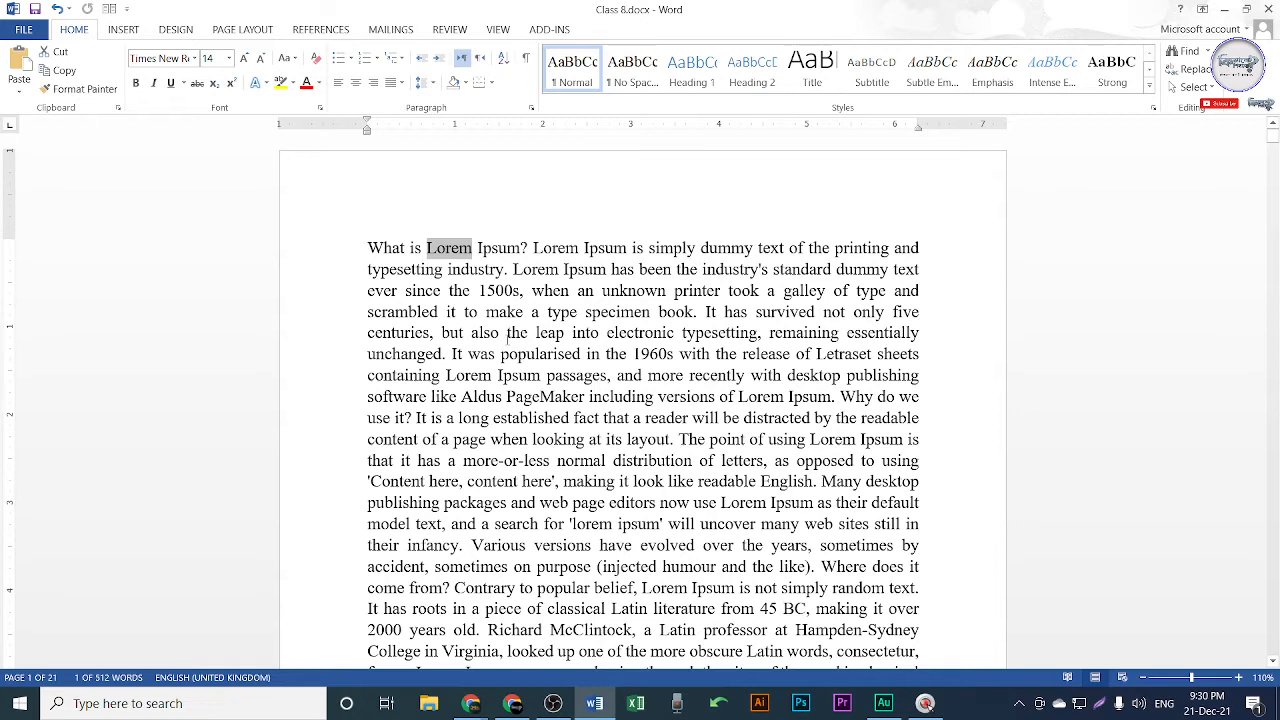
Select Lorem and open Find and Replace with Lorem to find and Rahim as the replacement.
click(428, 249)
drag(428, 249, 472, 249)
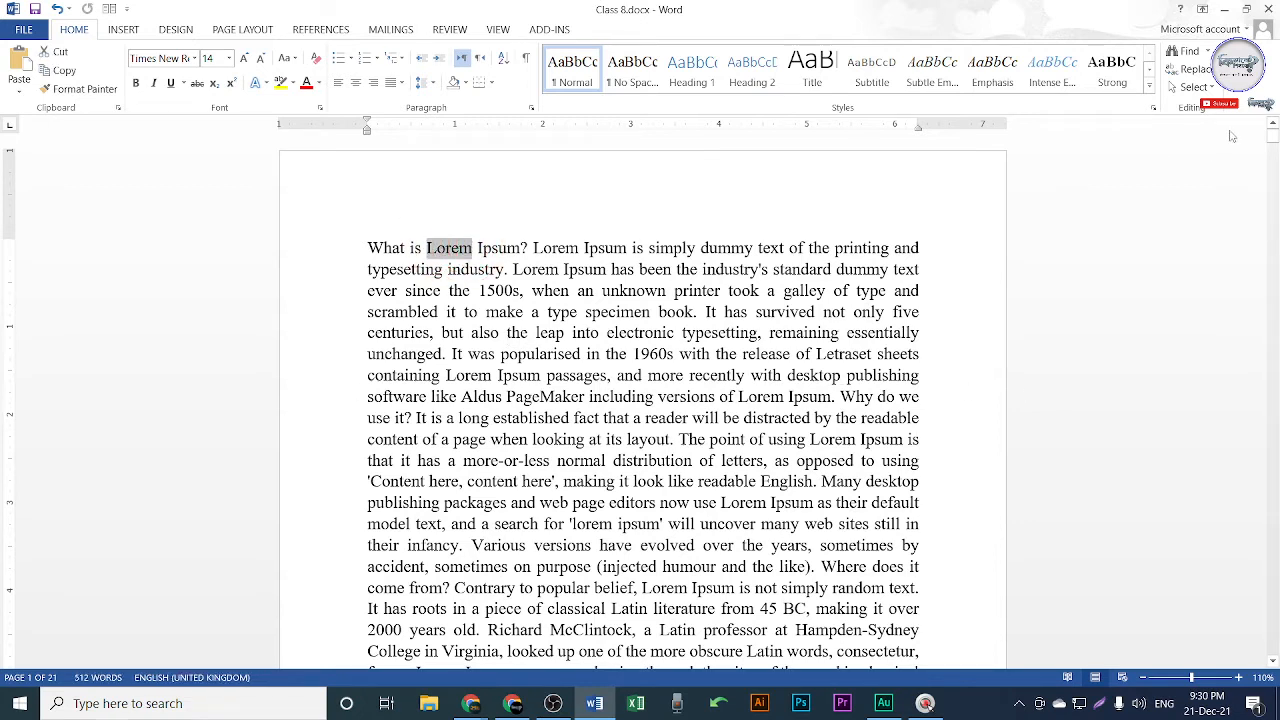
click(1196, 70)
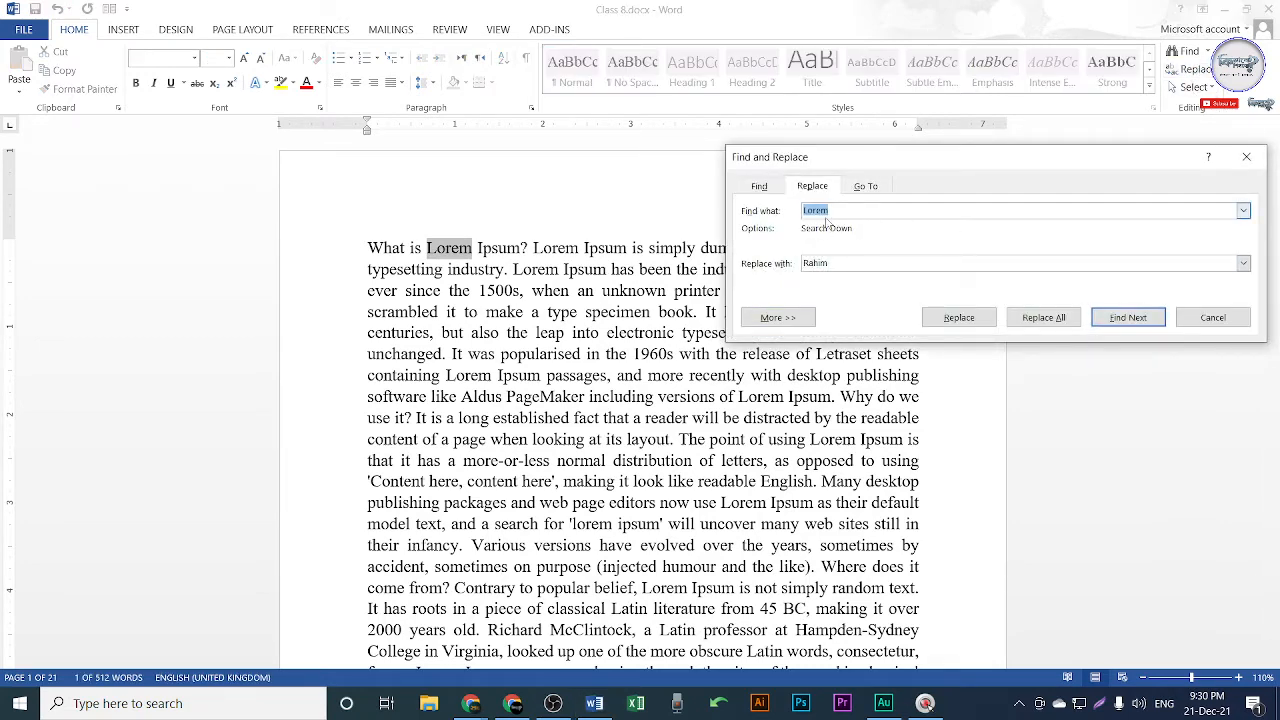
drag(842, 207, 805, 216)
click(1246, 157)
click(558, 287)
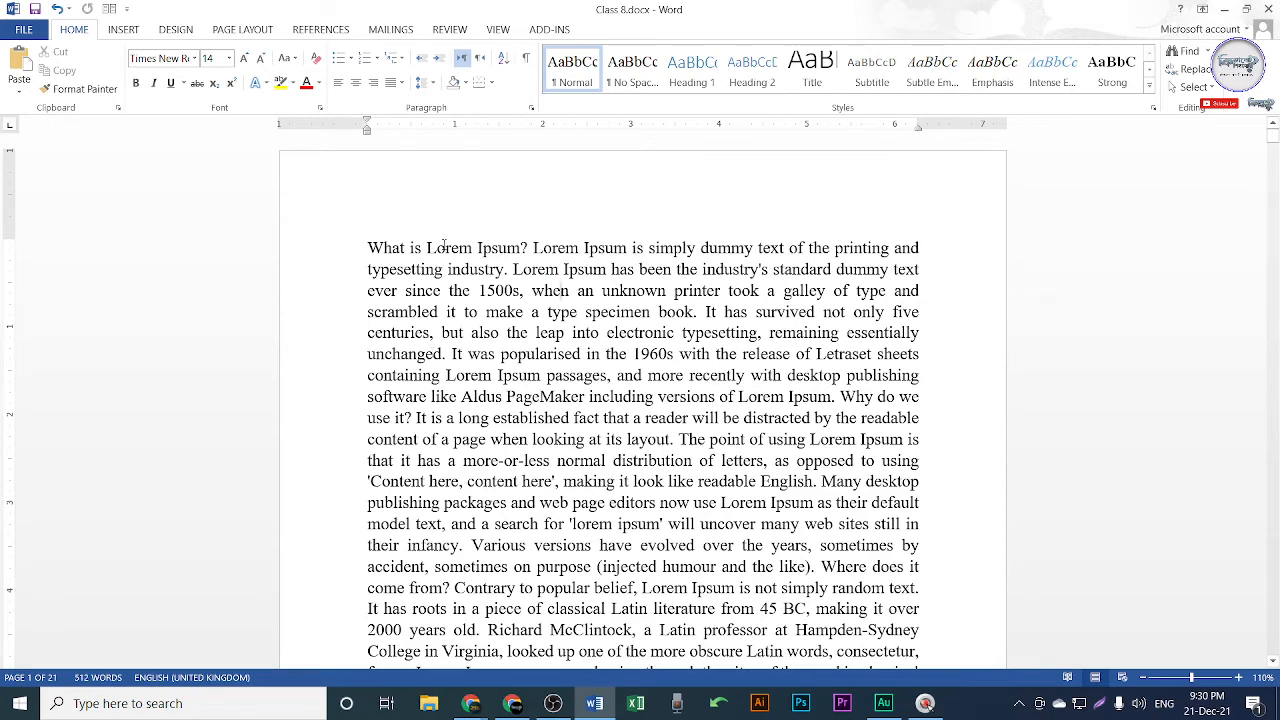
drag(426, 248, 474, 248)
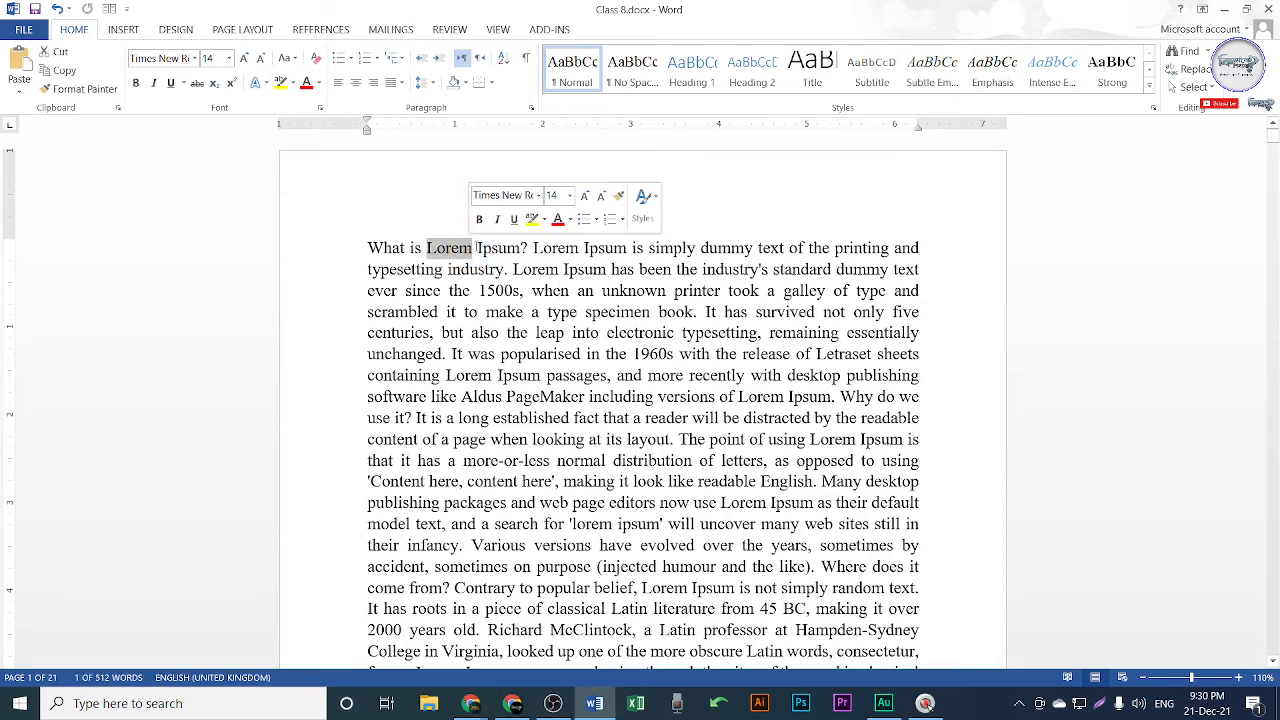
key(ctrl+h)
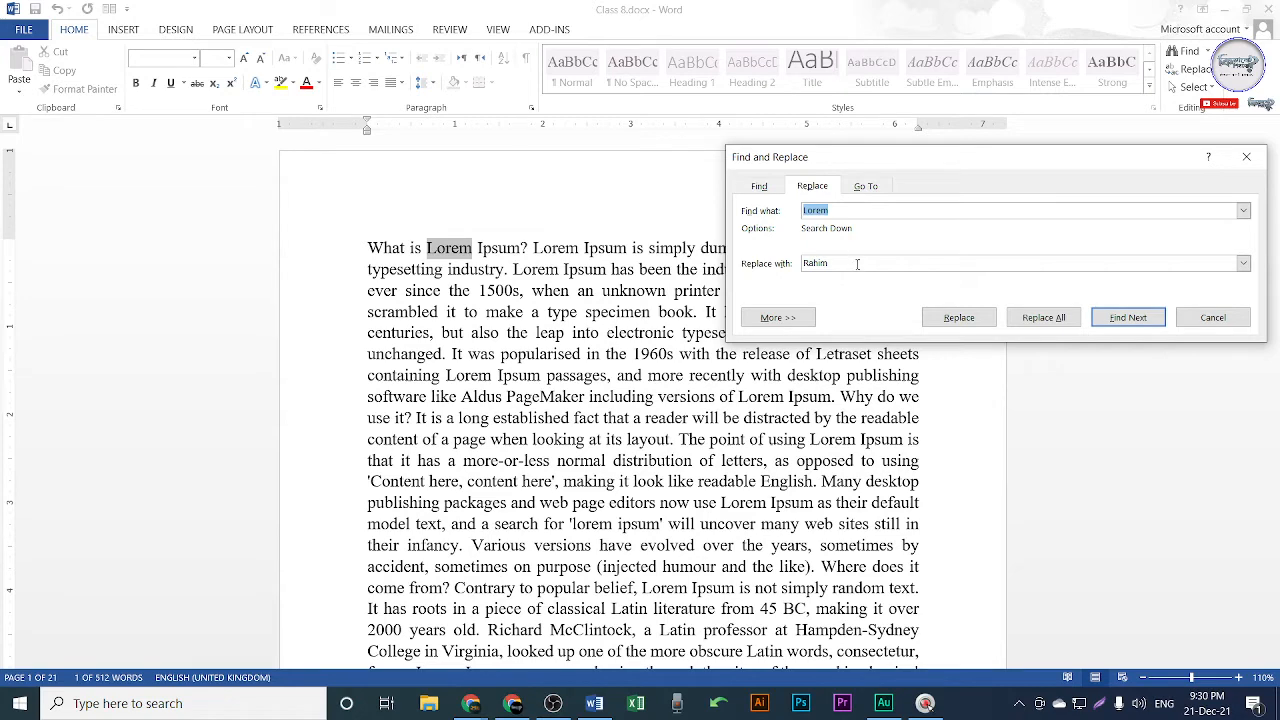
drag(858, 264, 797, 268)
drag(957, 160, 854, 183)
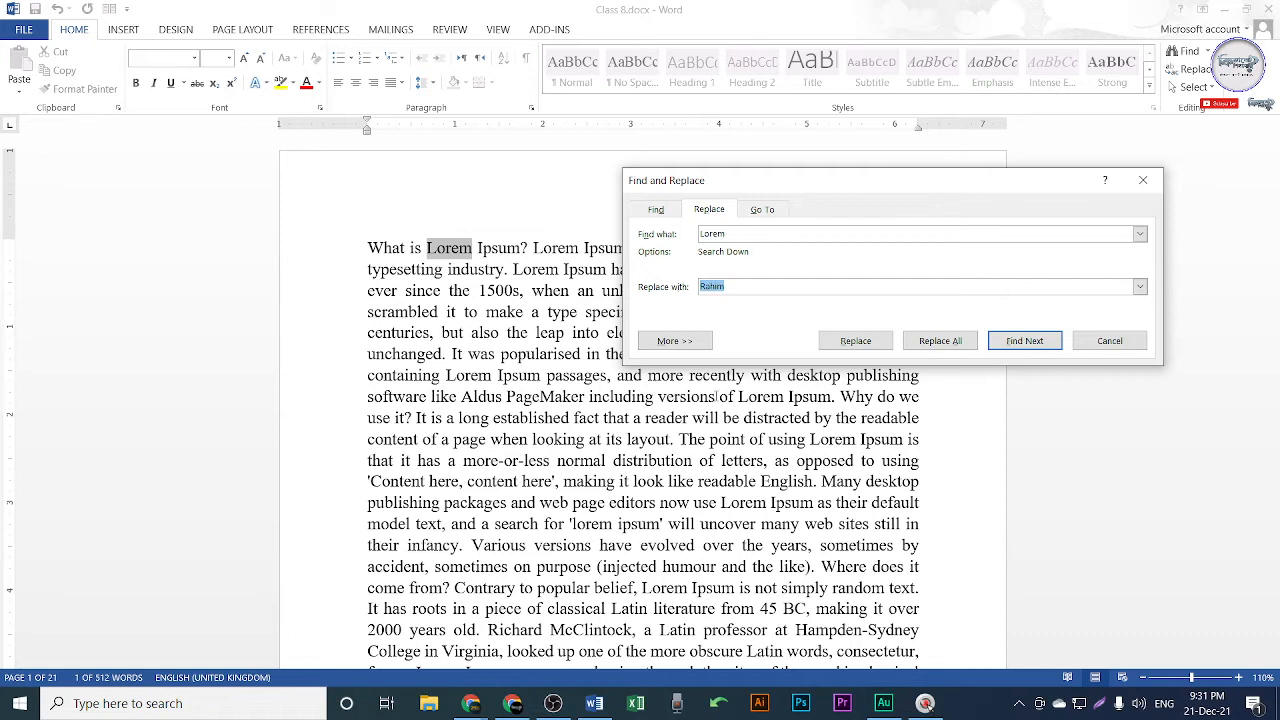
Replace all 19 occurrences of Lorem with the person's full name and dismiss the prompts.
click(743, 233)
double_click(712, 287)
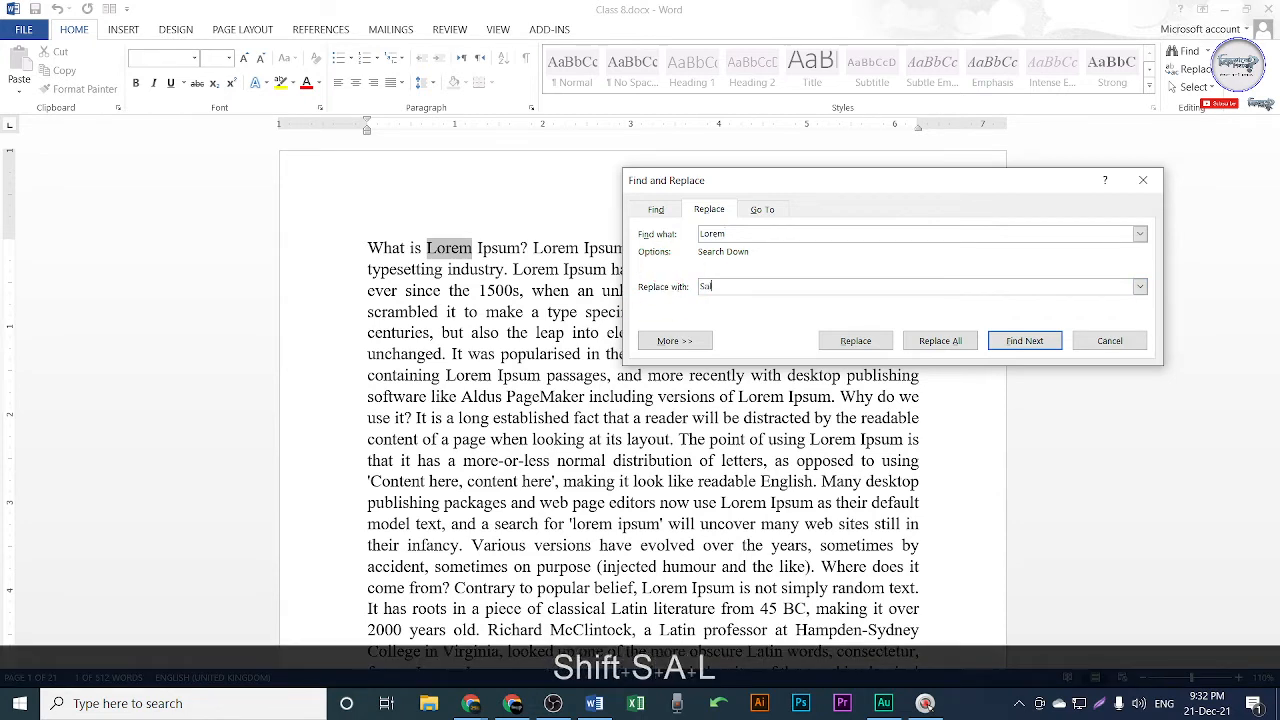
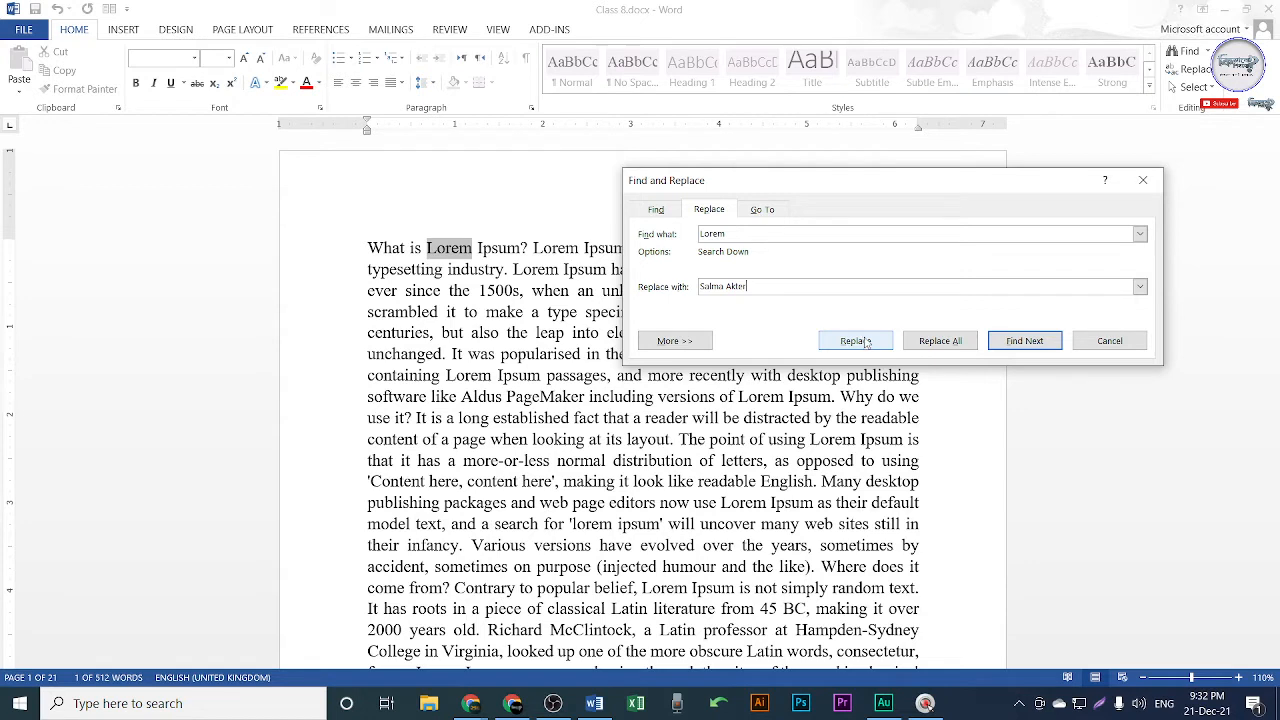
click(941, 349)
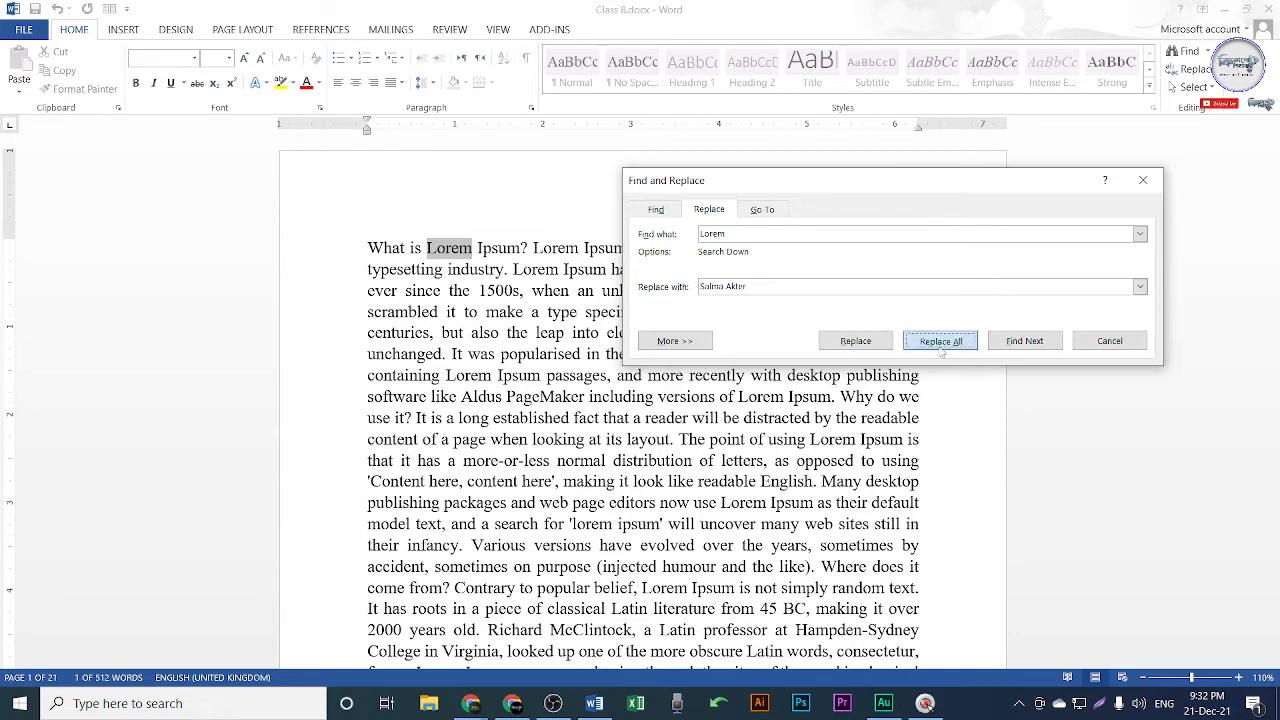
drag(716, 319, 461, 289)
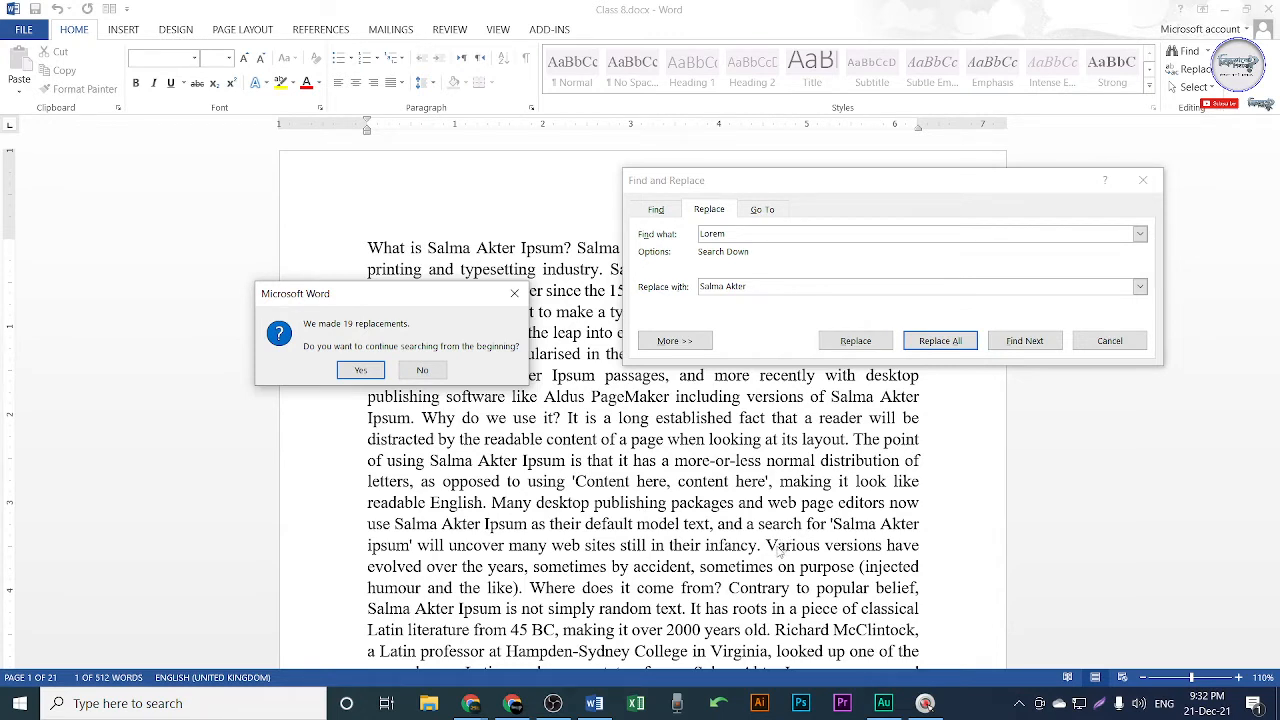
click(362, 371)
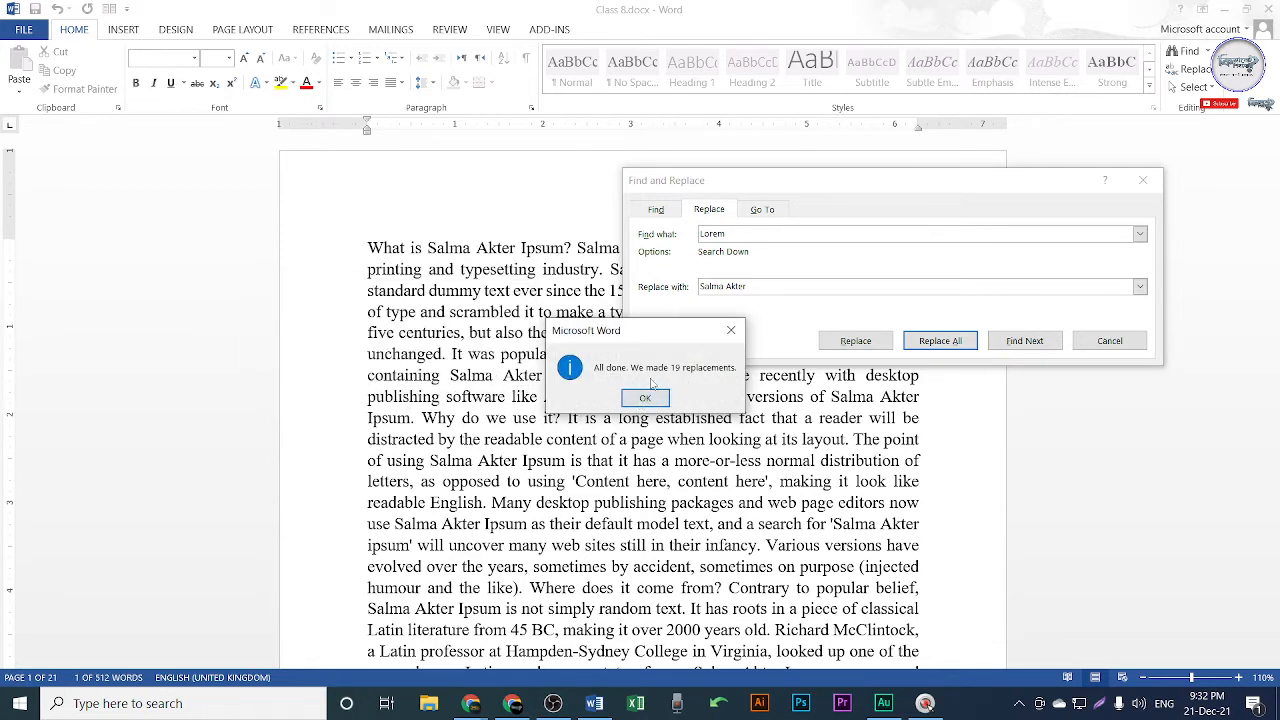
click(645, 398)
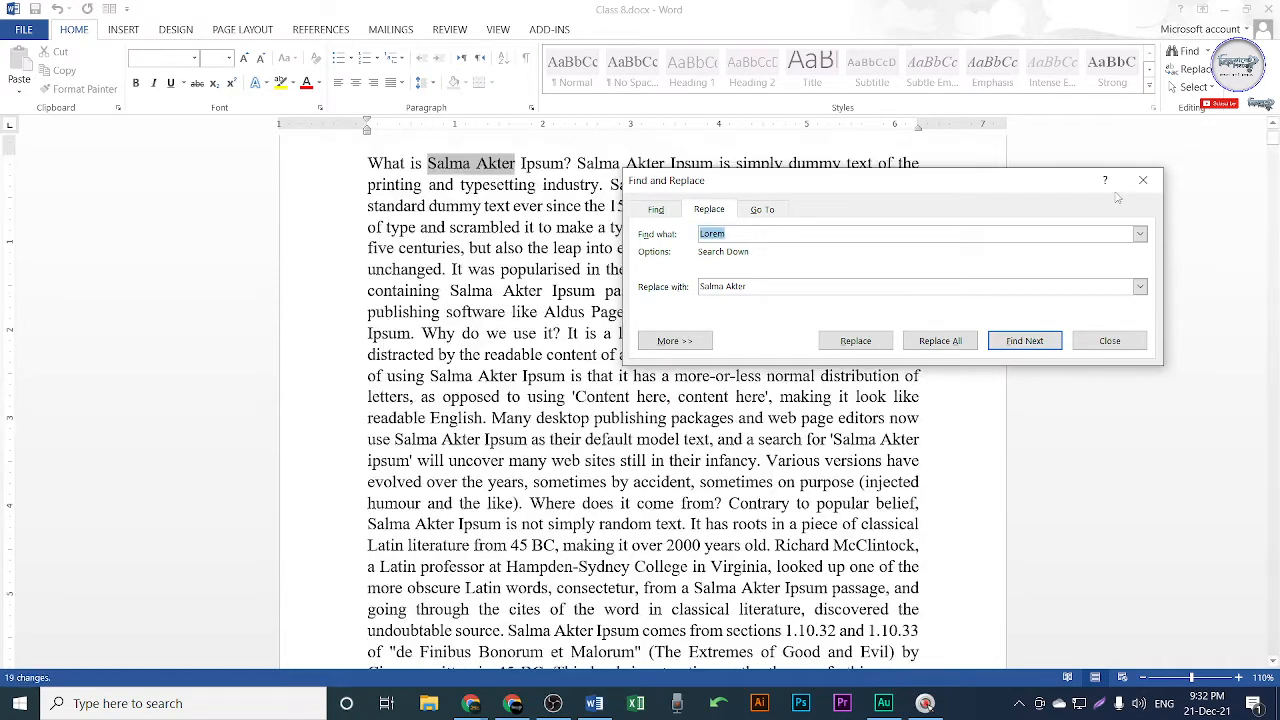
click(1141, 181)
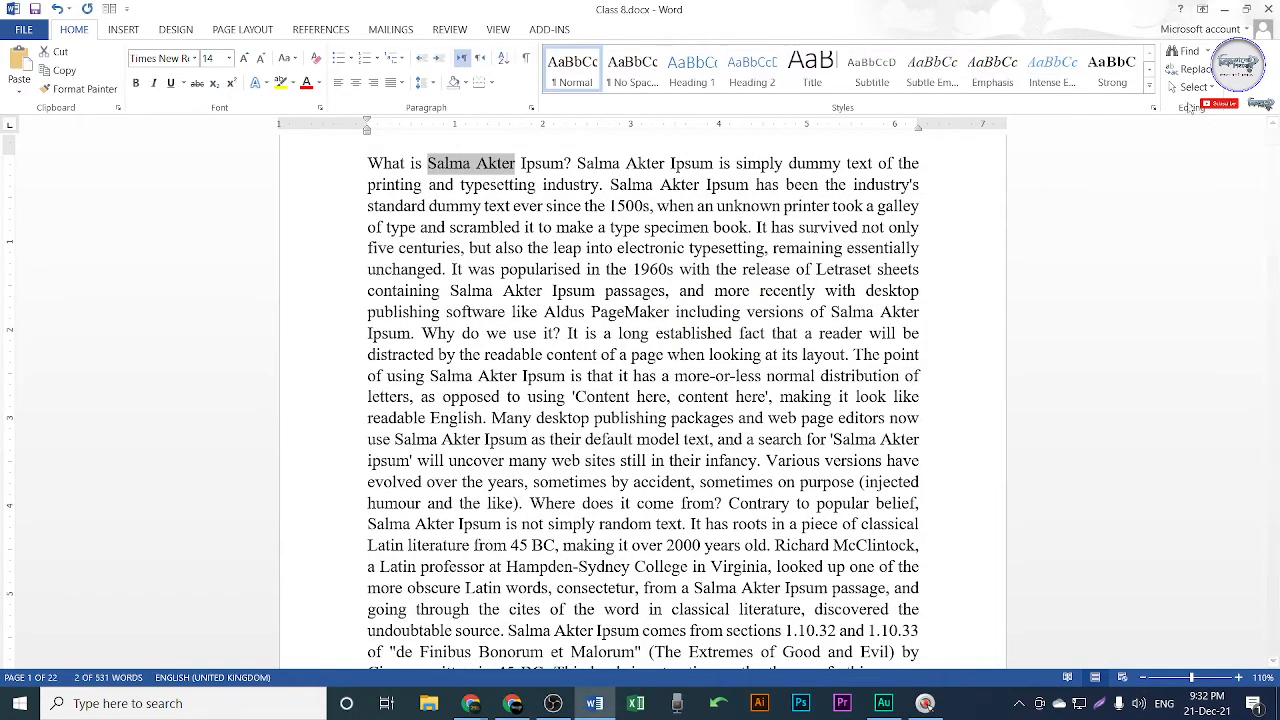
click(462, 168)
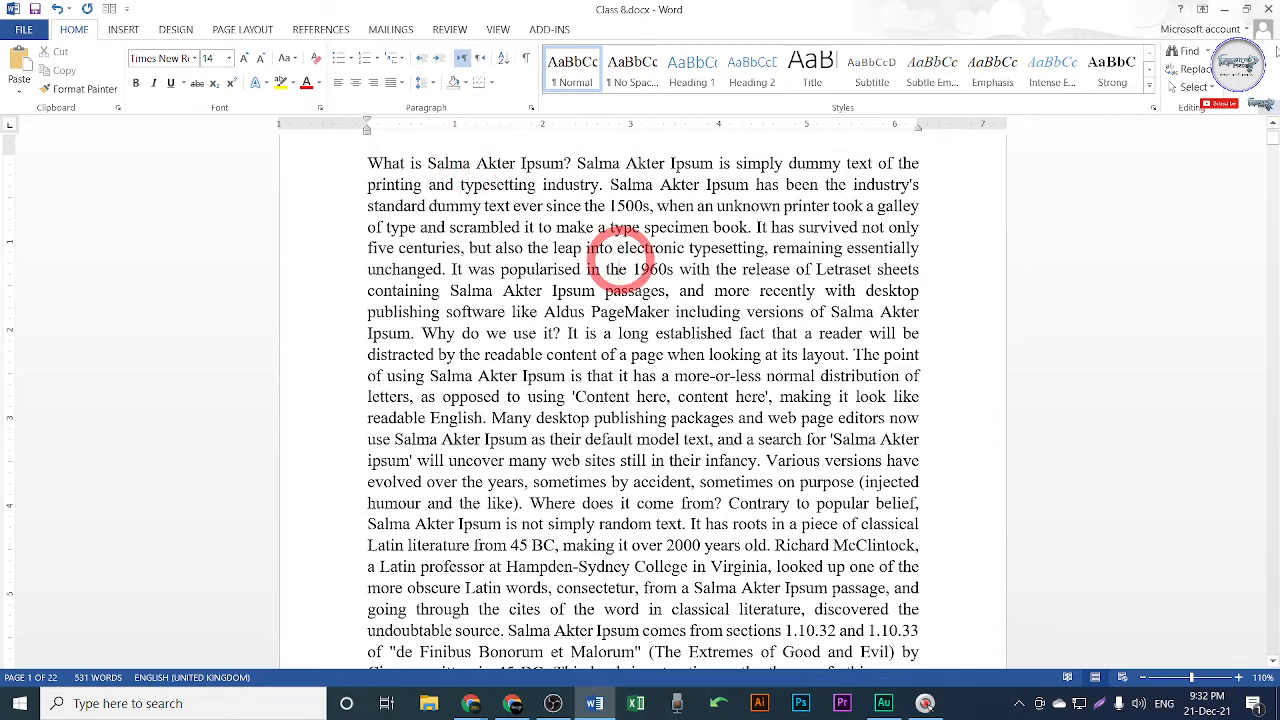
click(1188, 56)
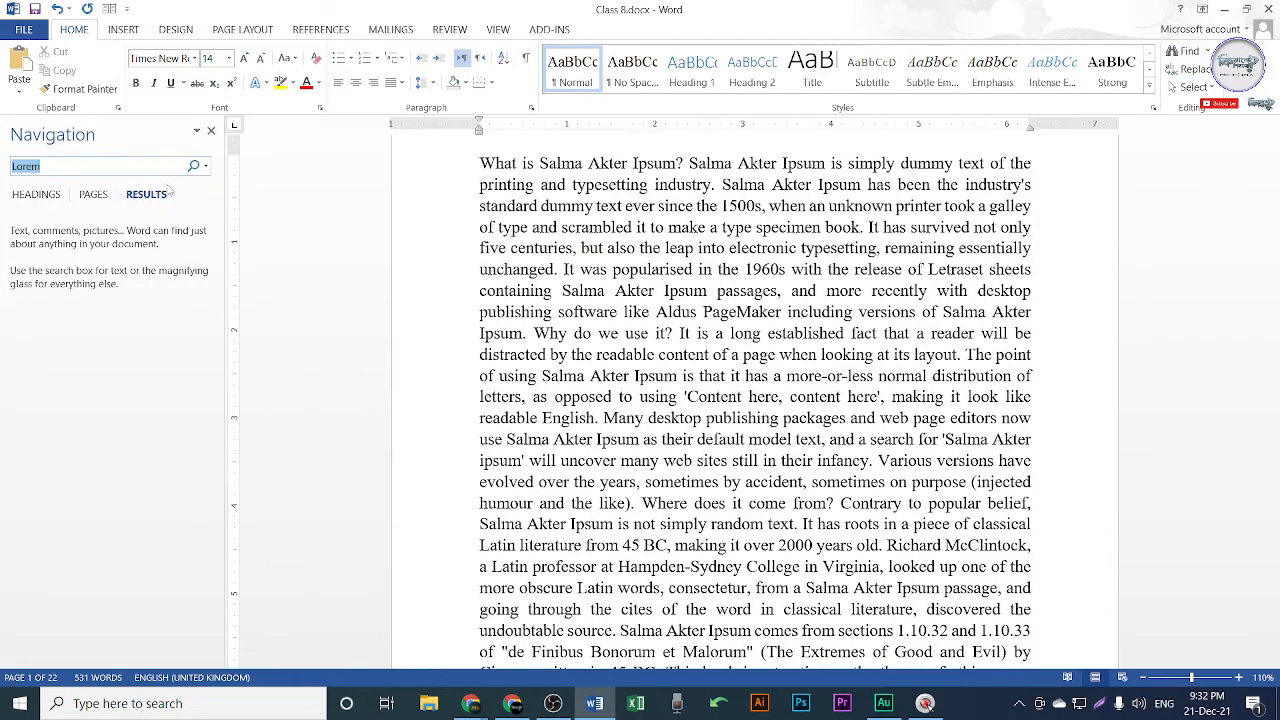
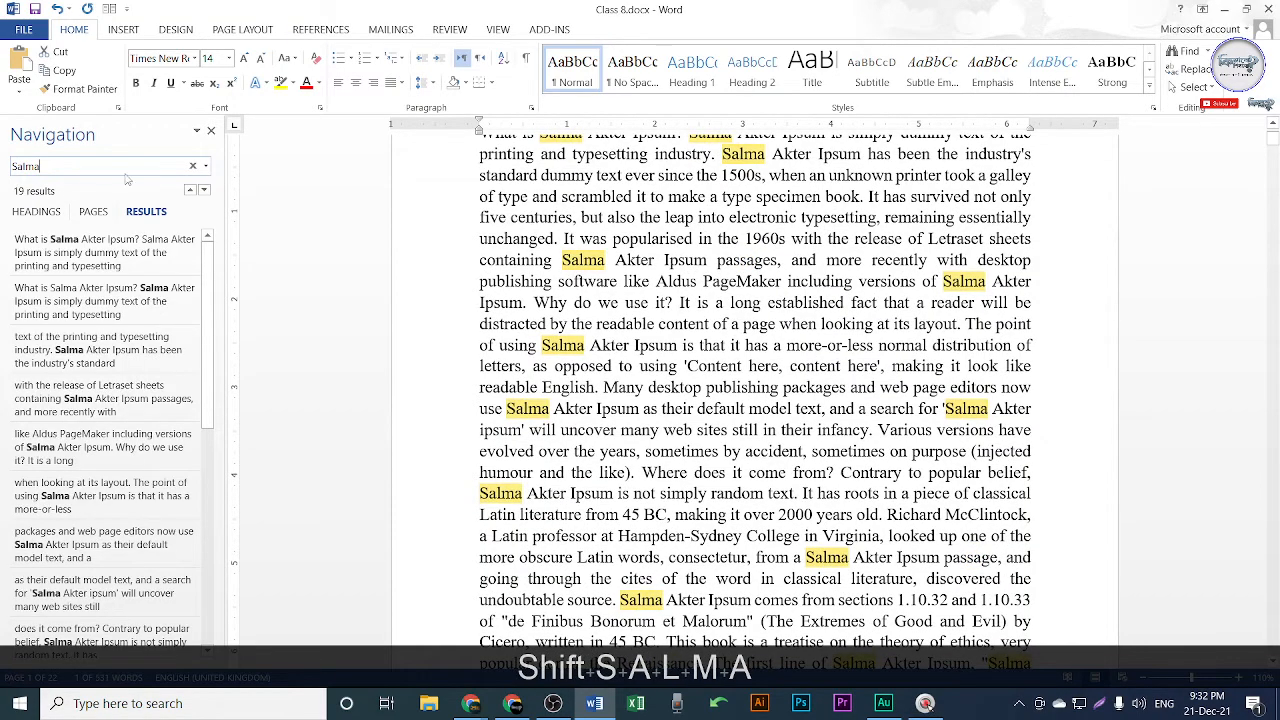
scroll(660, 172, up, 3)
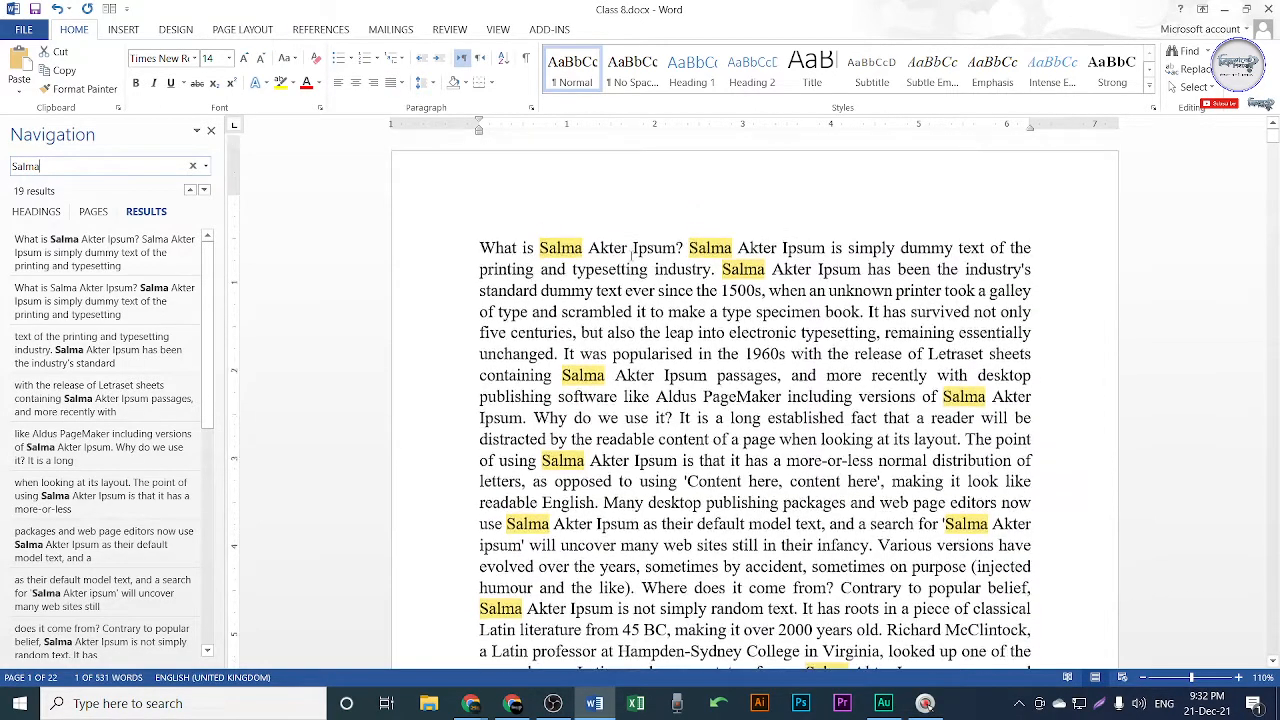
scroll(893, 507, down, 3)
scroll(889, 519, down, 3)
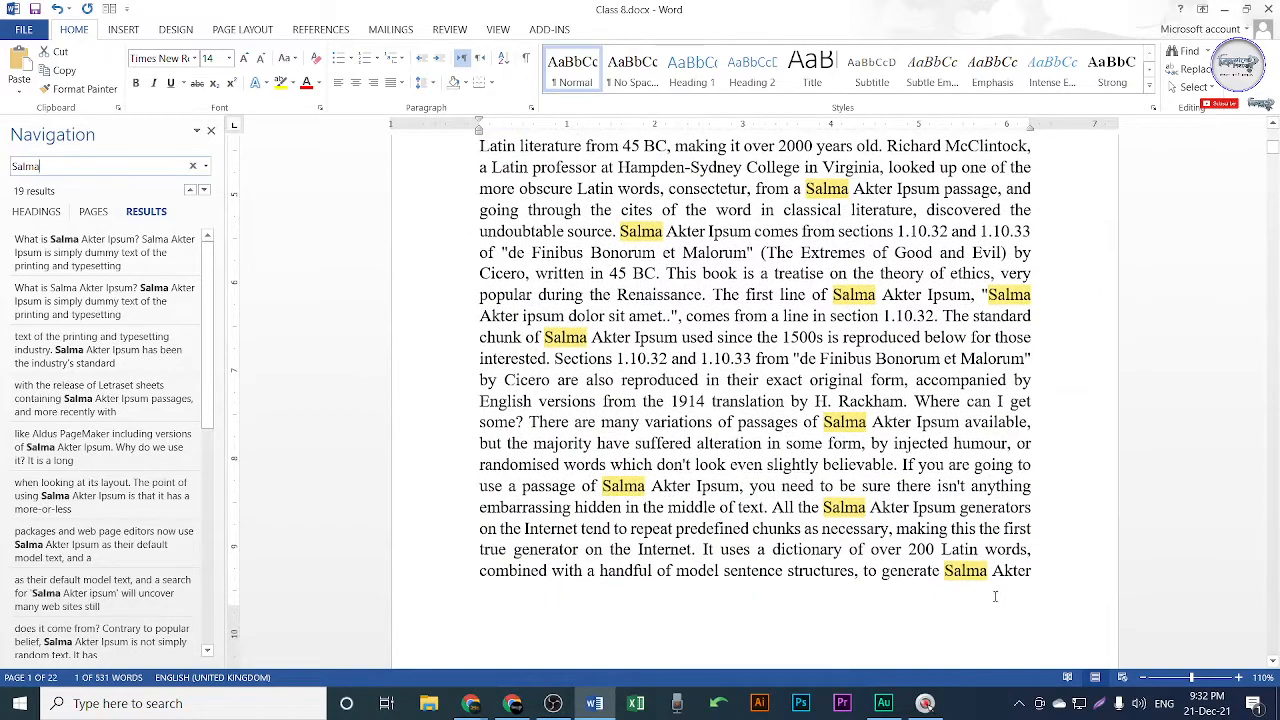
scroll(885, 370, up, 7)
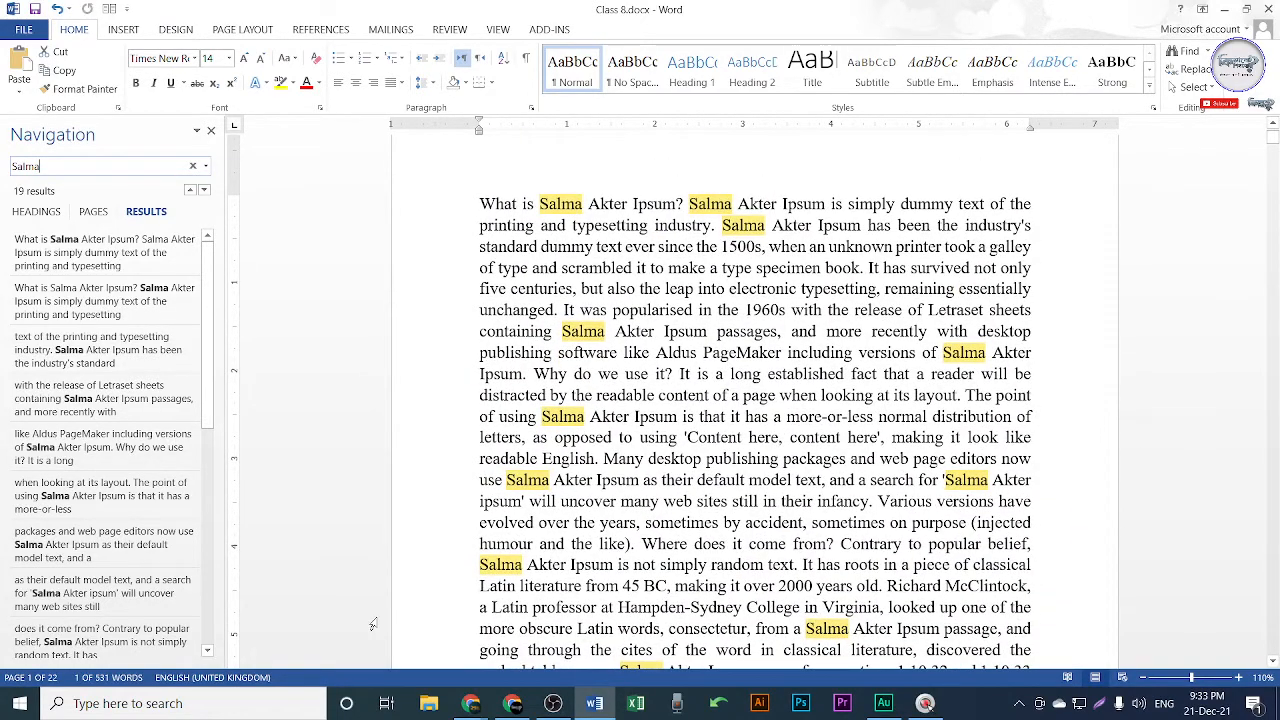
click(512, 703)
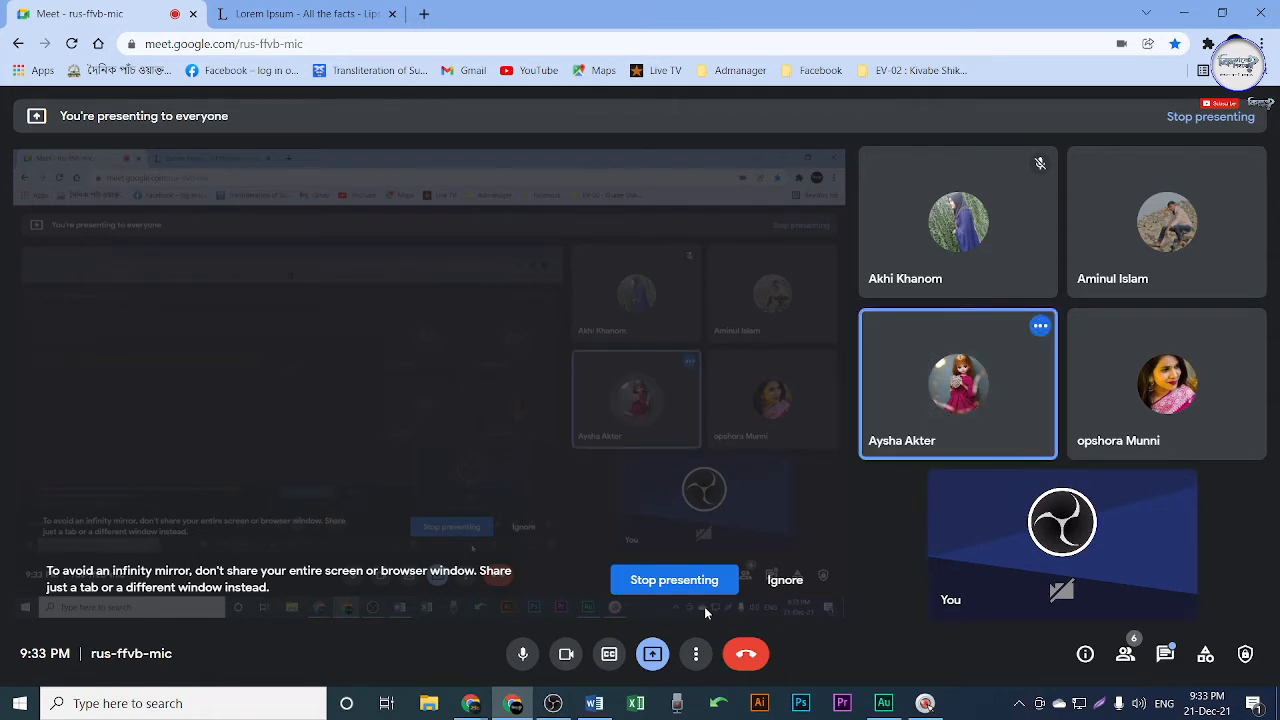
click(1184, 13)
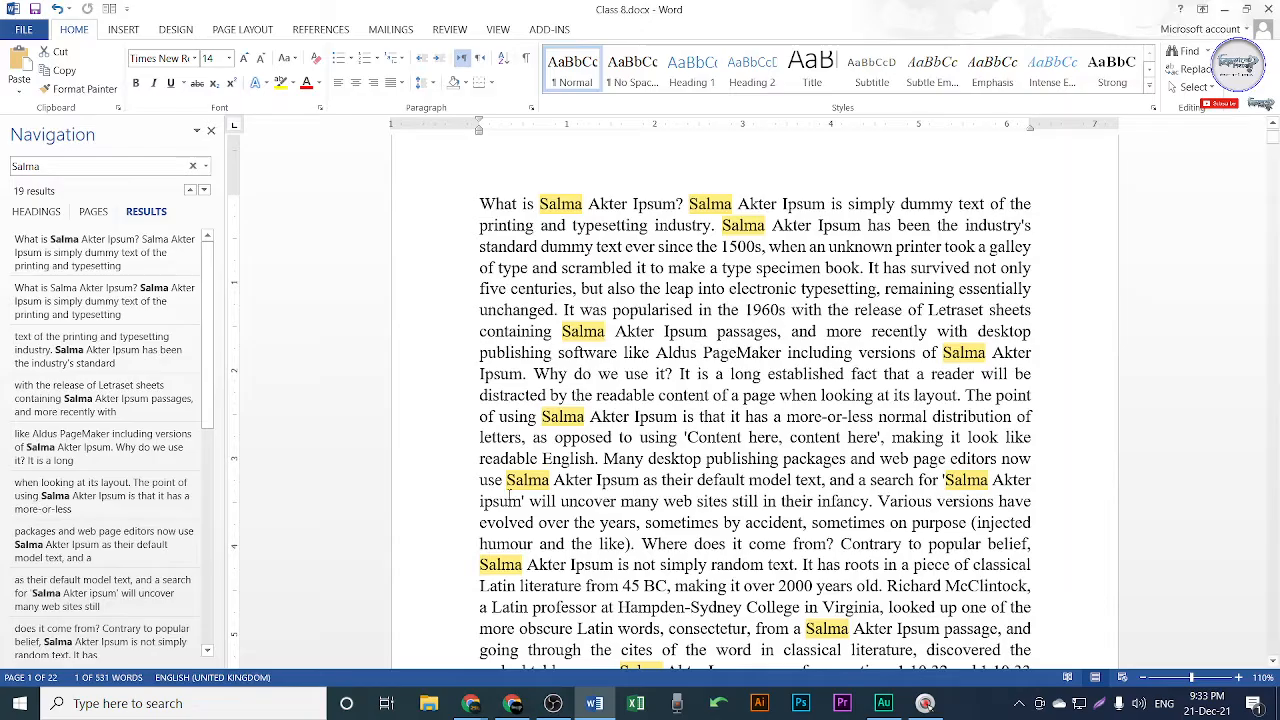
click(213, 133)
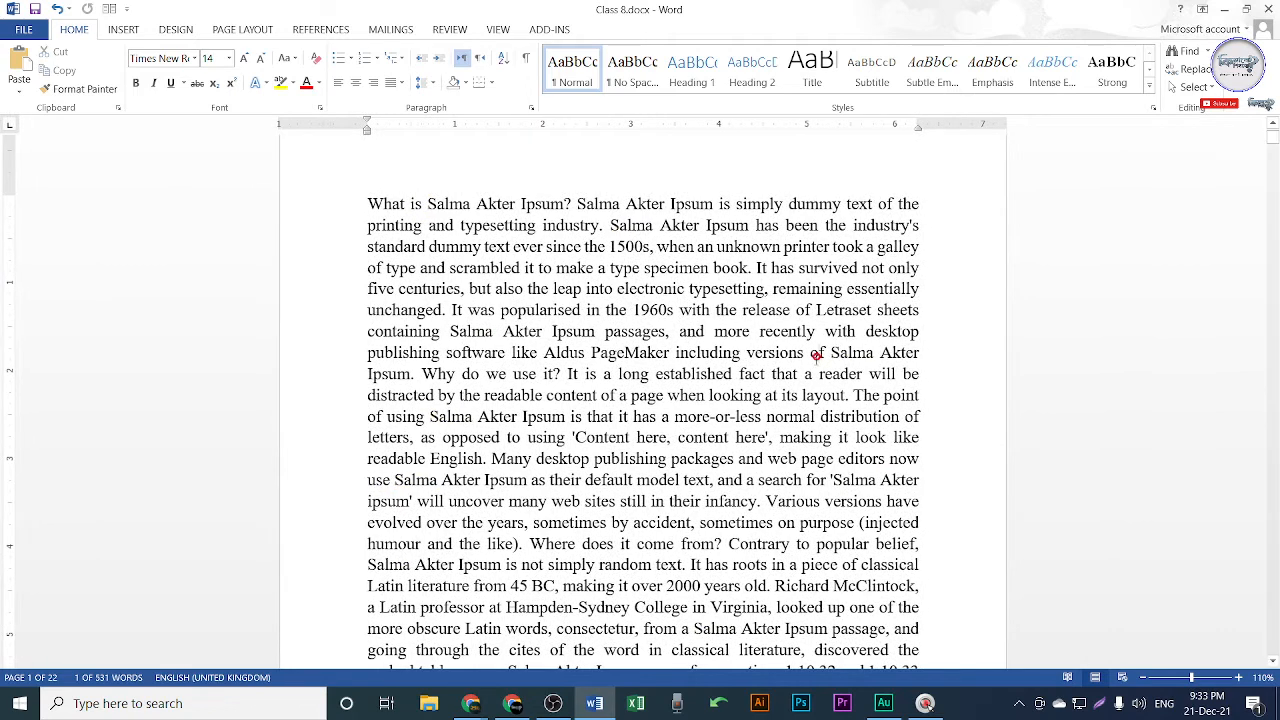
key(ctrl+s)
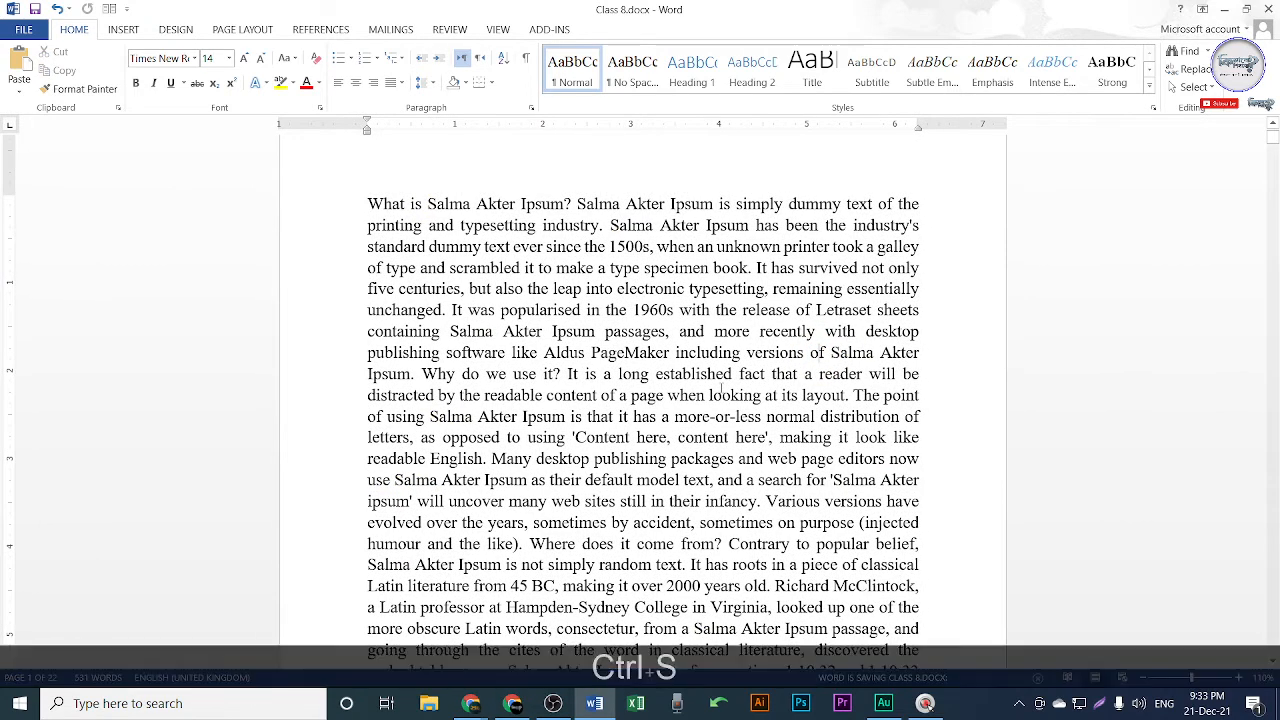
click(1205, 88)
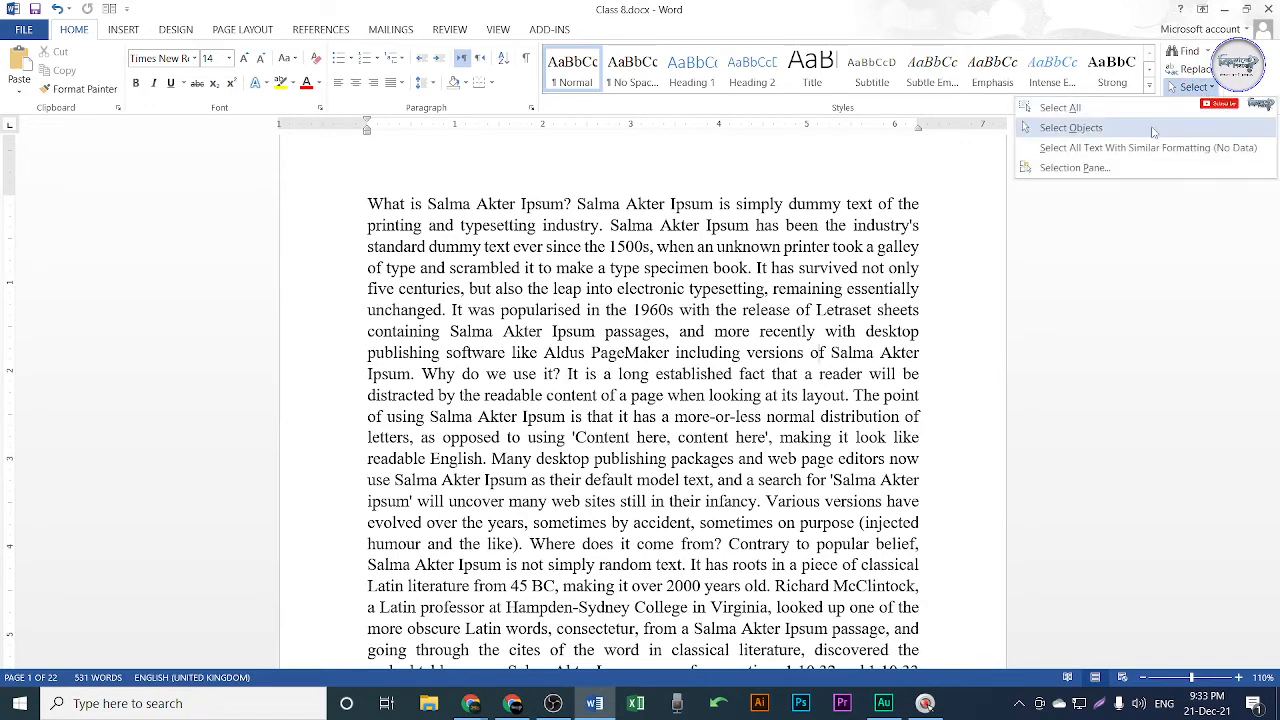
click(1065, 128)
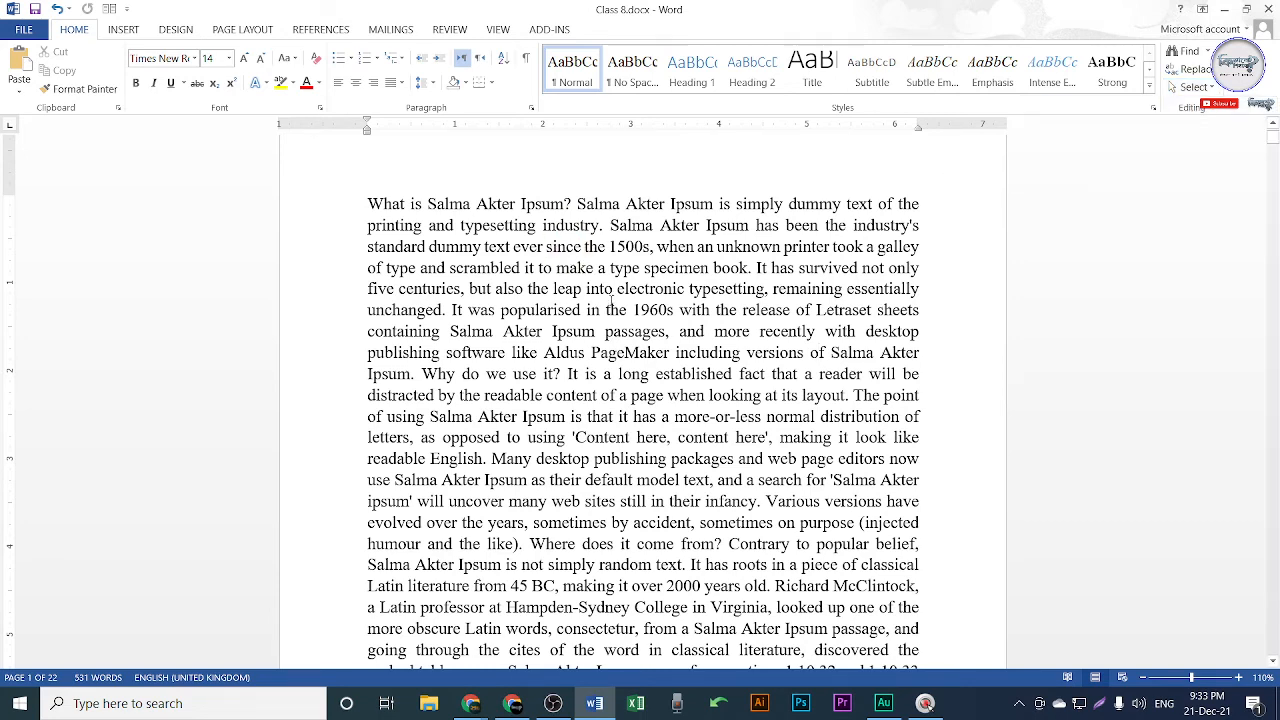
key(ctrl+a)
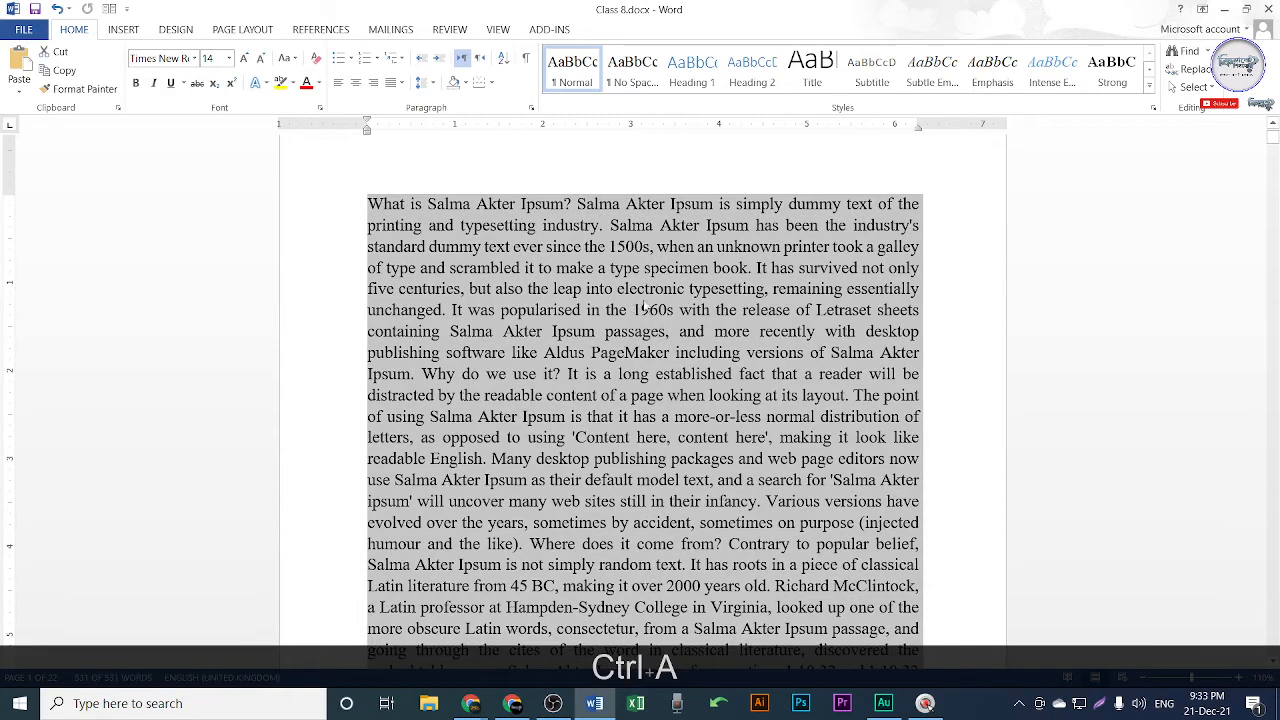
scroll(792, 350, down, 1)
ctrl+scroll(792, 350, down, 8)
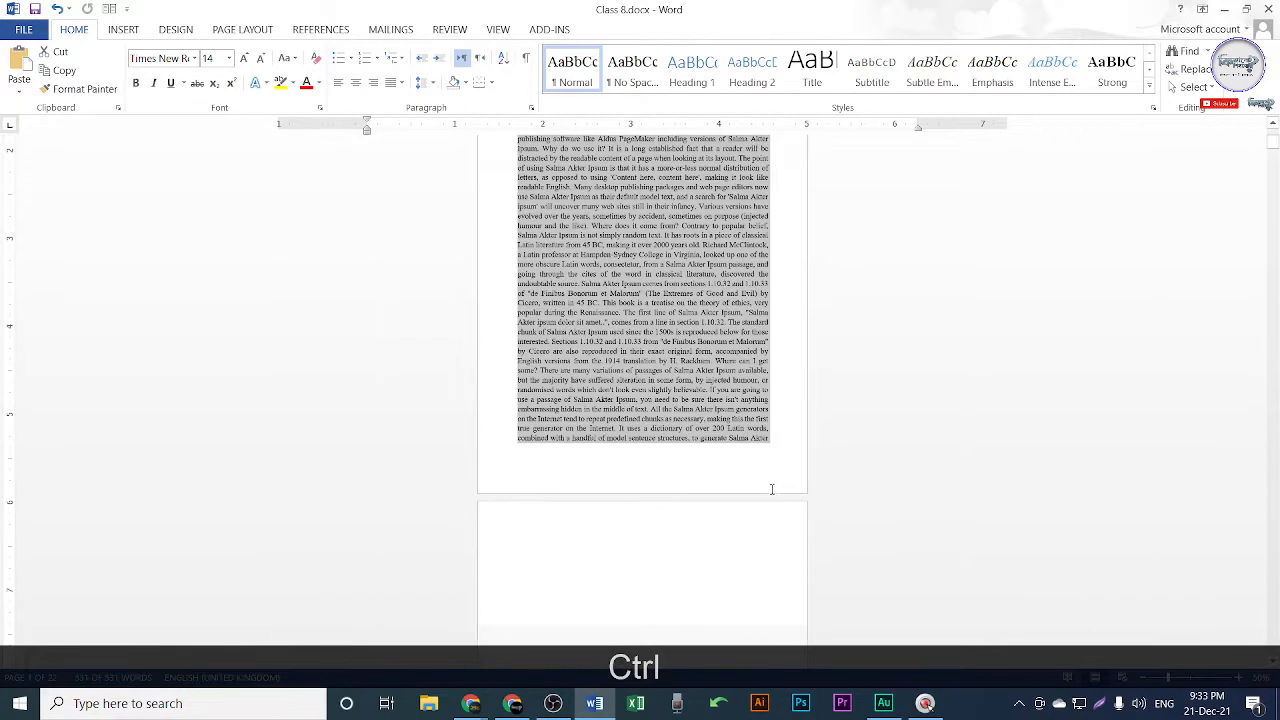
ctrl+scroll(617, 355, up, 4)
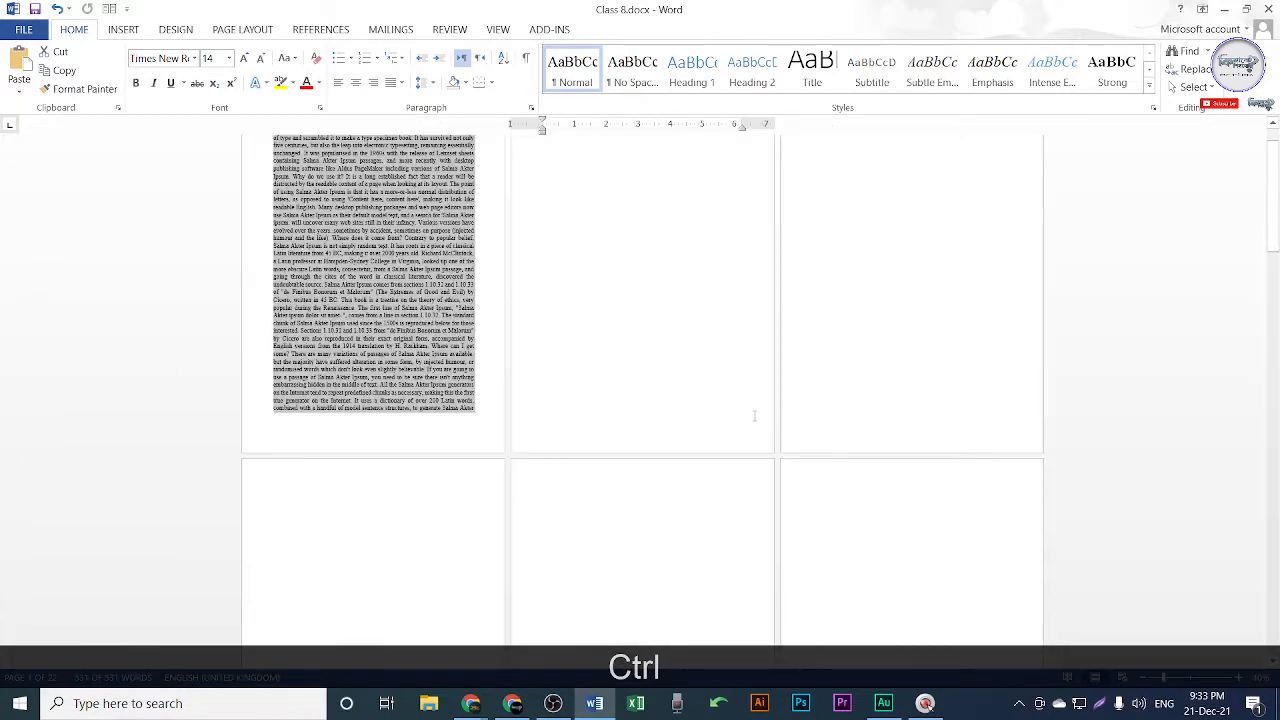
ctrl+scroll(650, 343, up, 3)
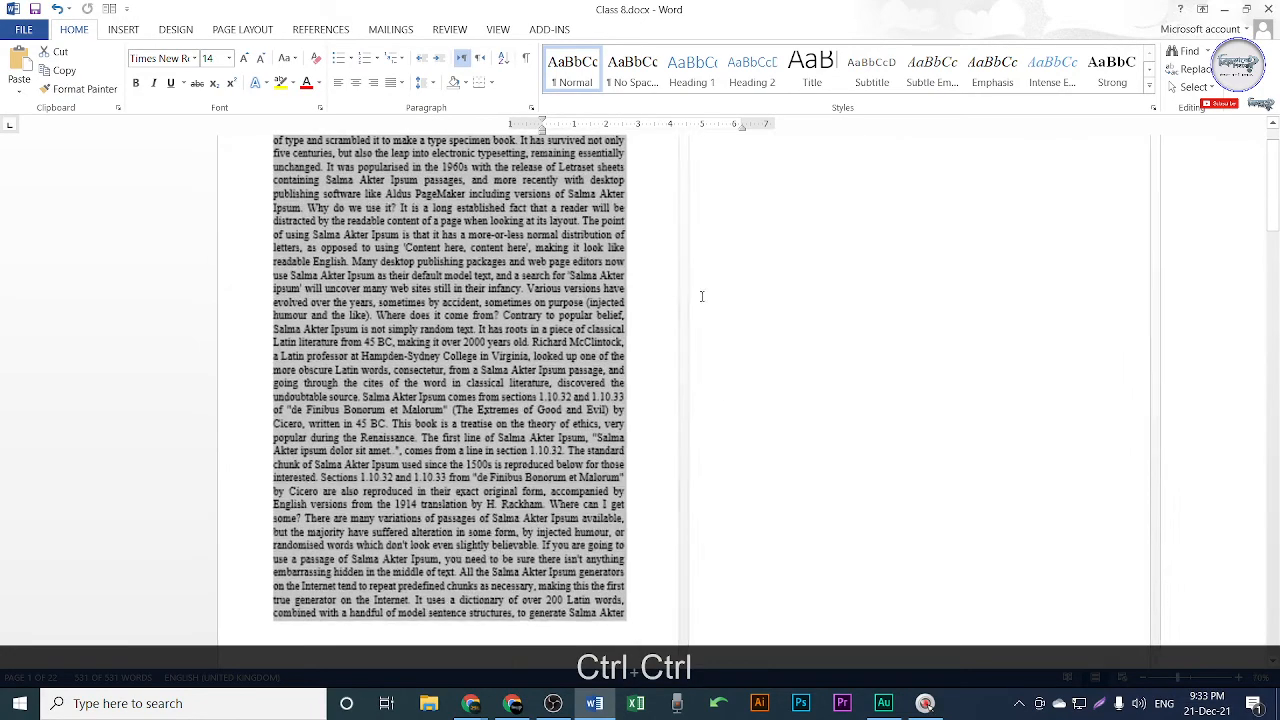
click(424, 286)
key(super)
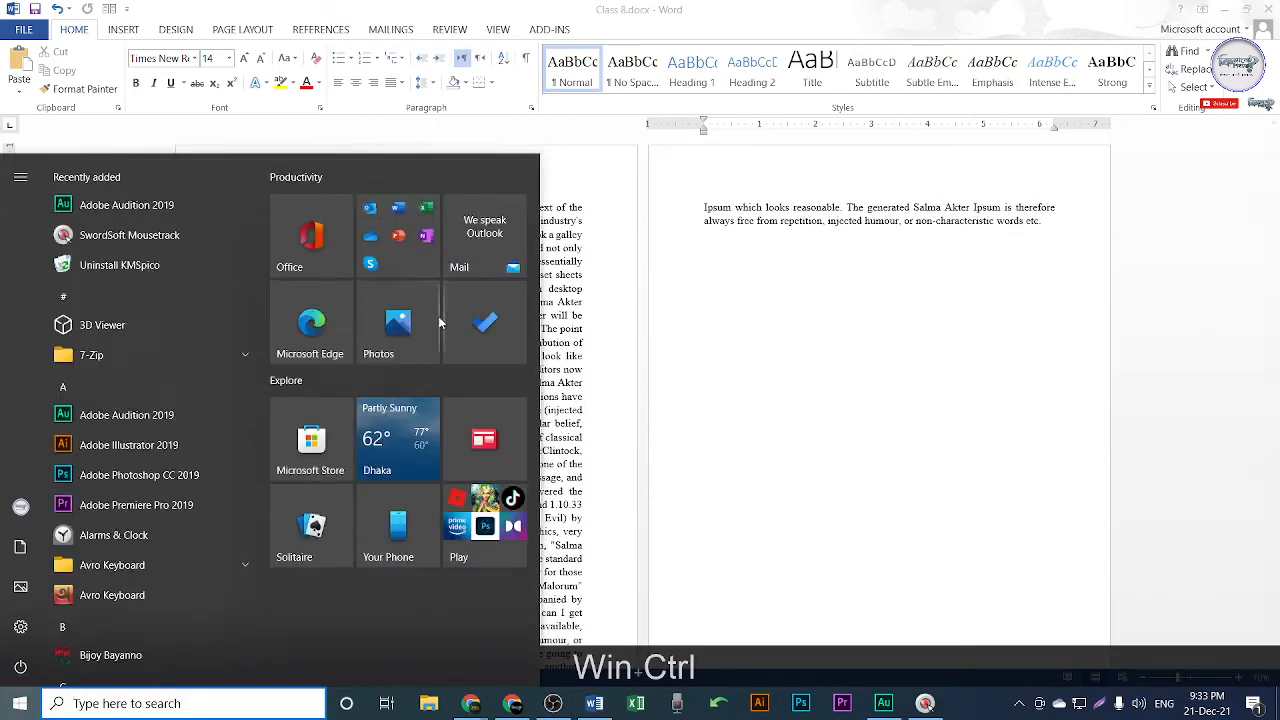
key(super)
ctrl+scroll(737, 548, up, 3)
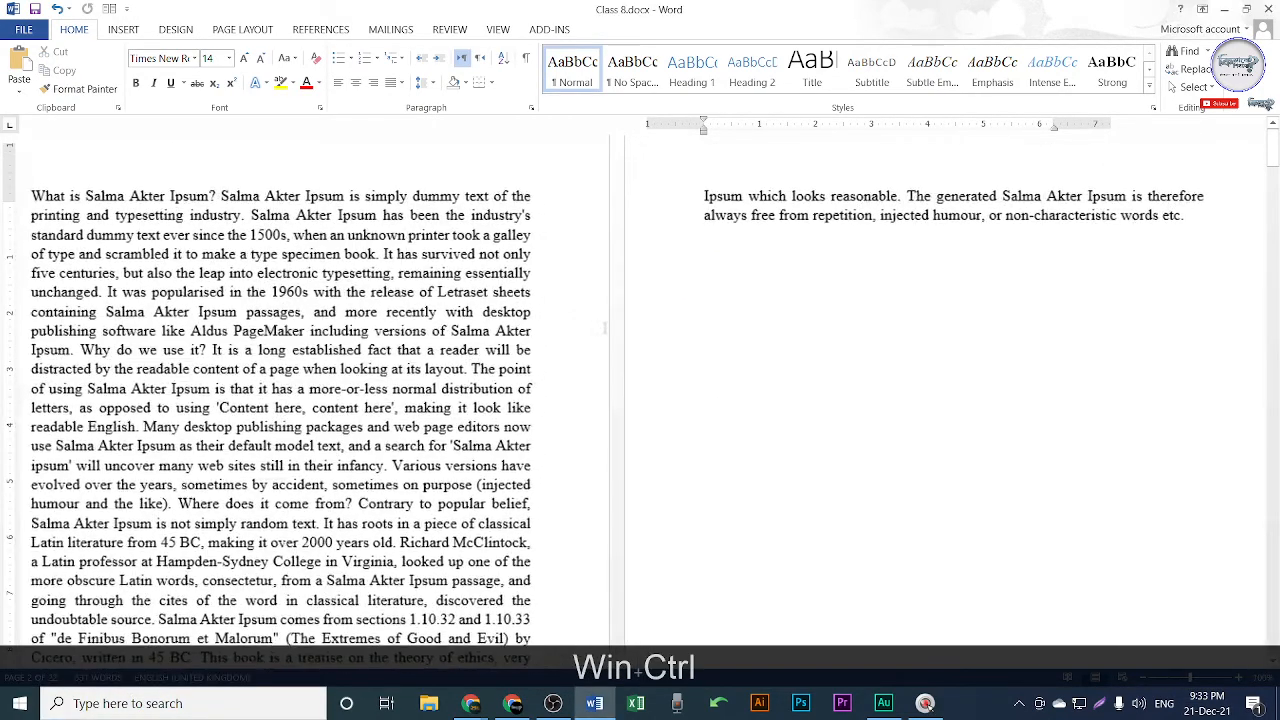
click(1195, 88)
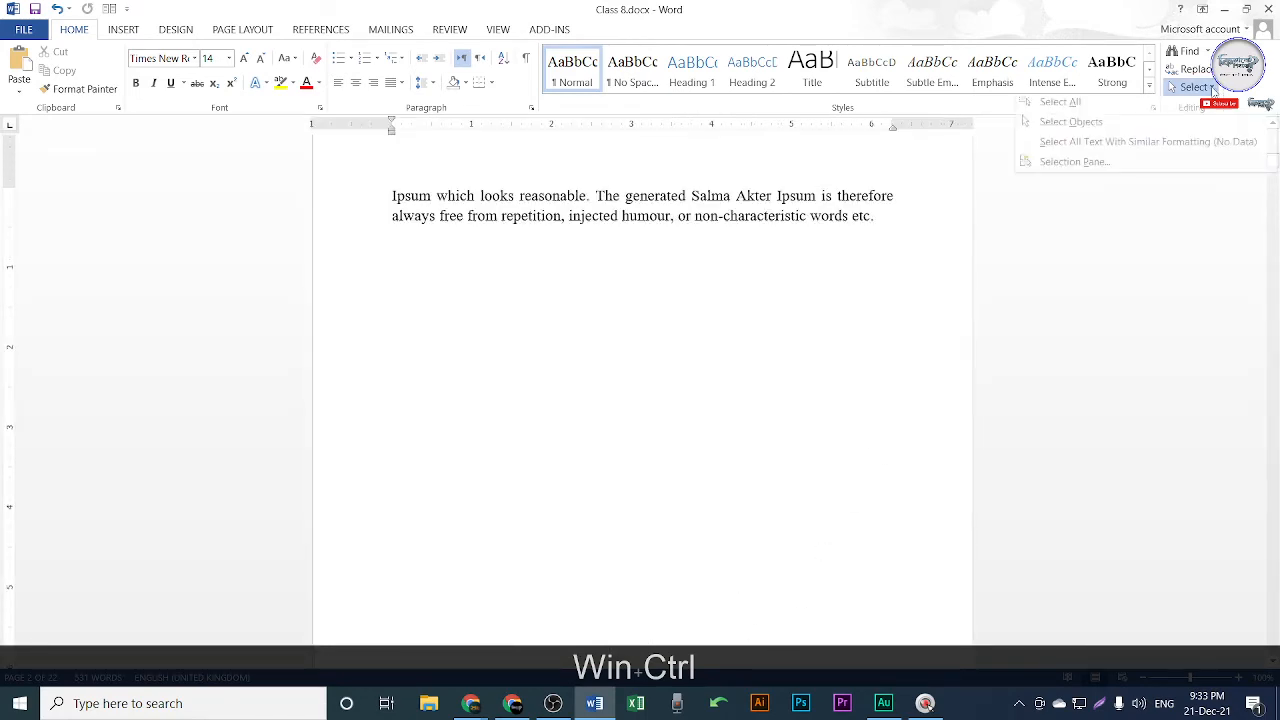
click(1062, 103)
scroll(709, 283, up, 15)
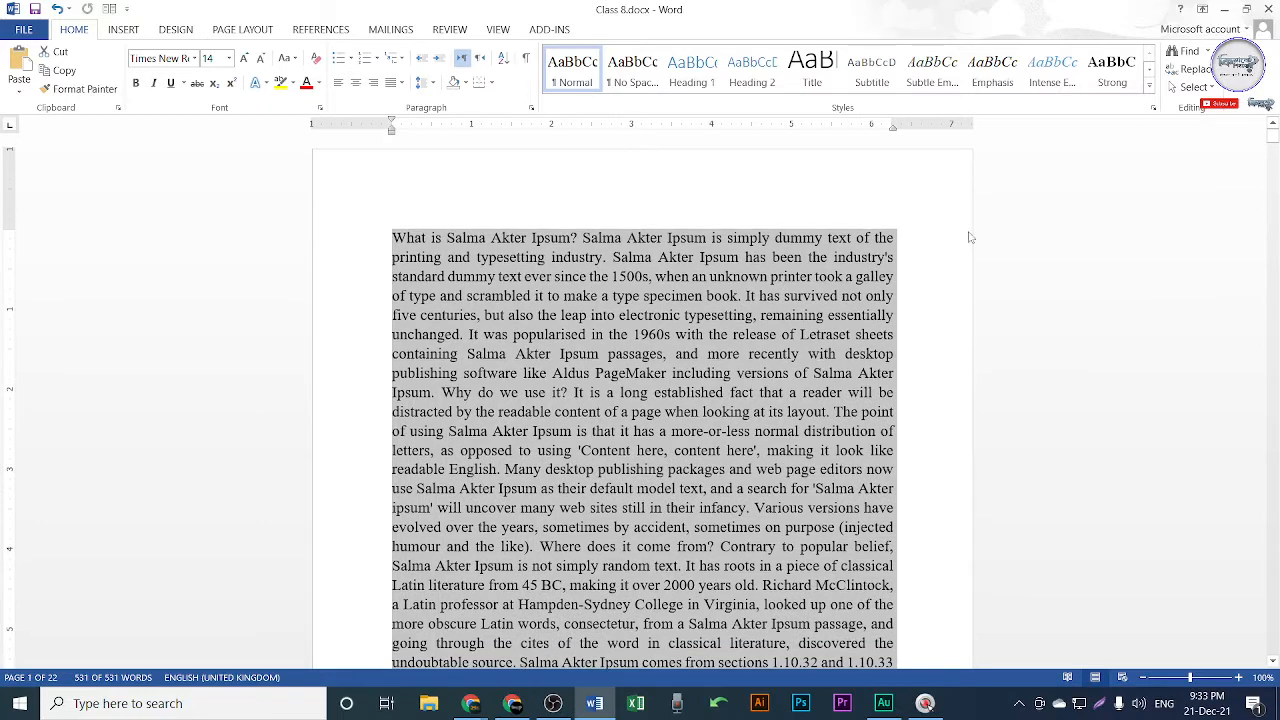
click(1195, 87)
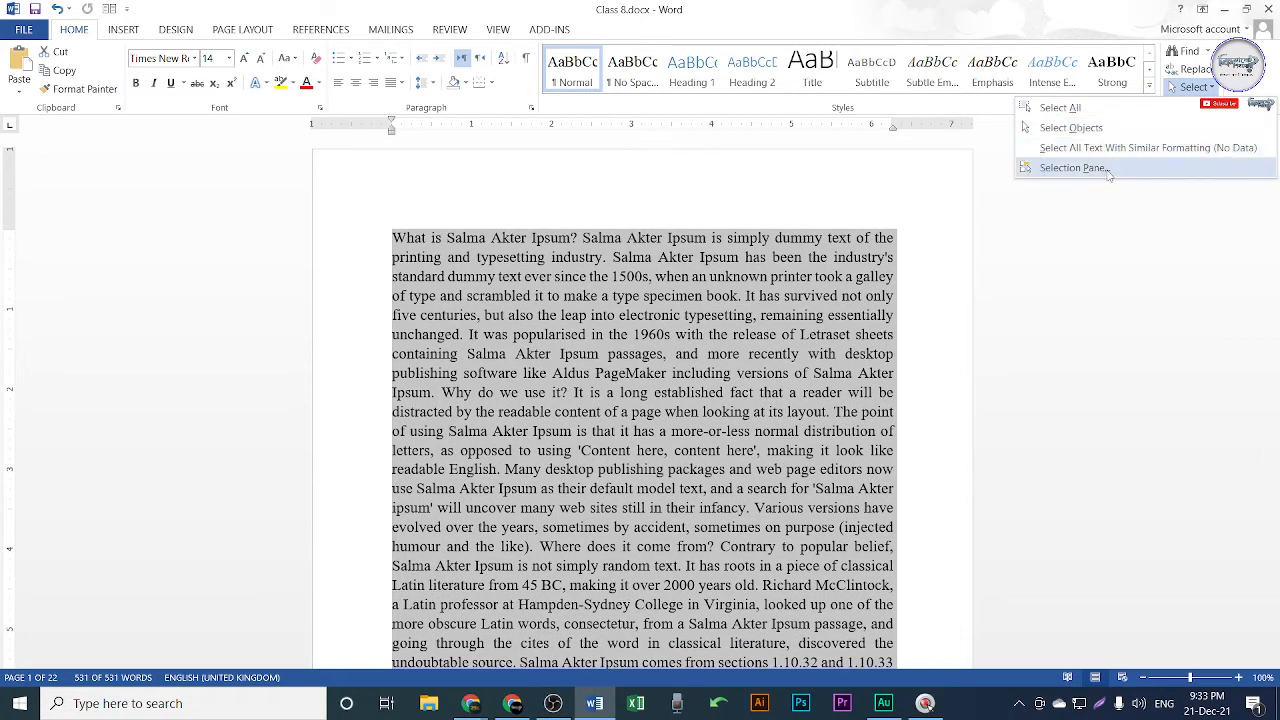
click(769, 334)
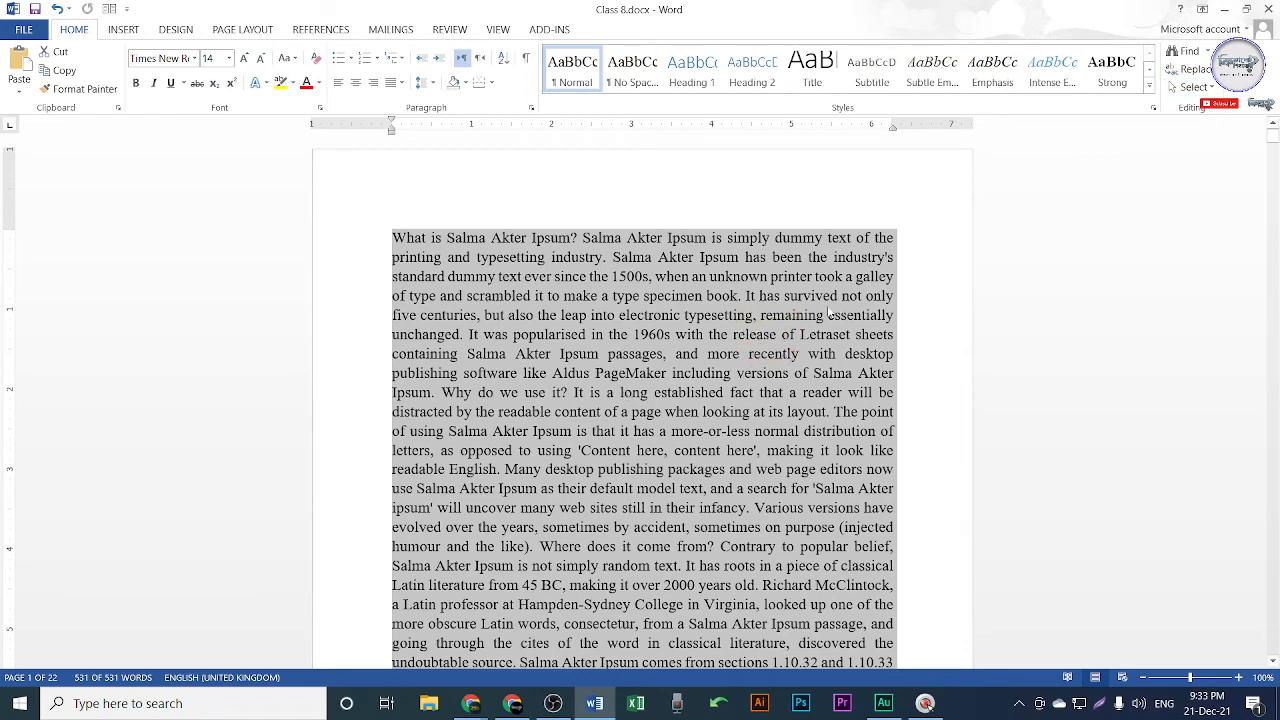
click(818, 282)
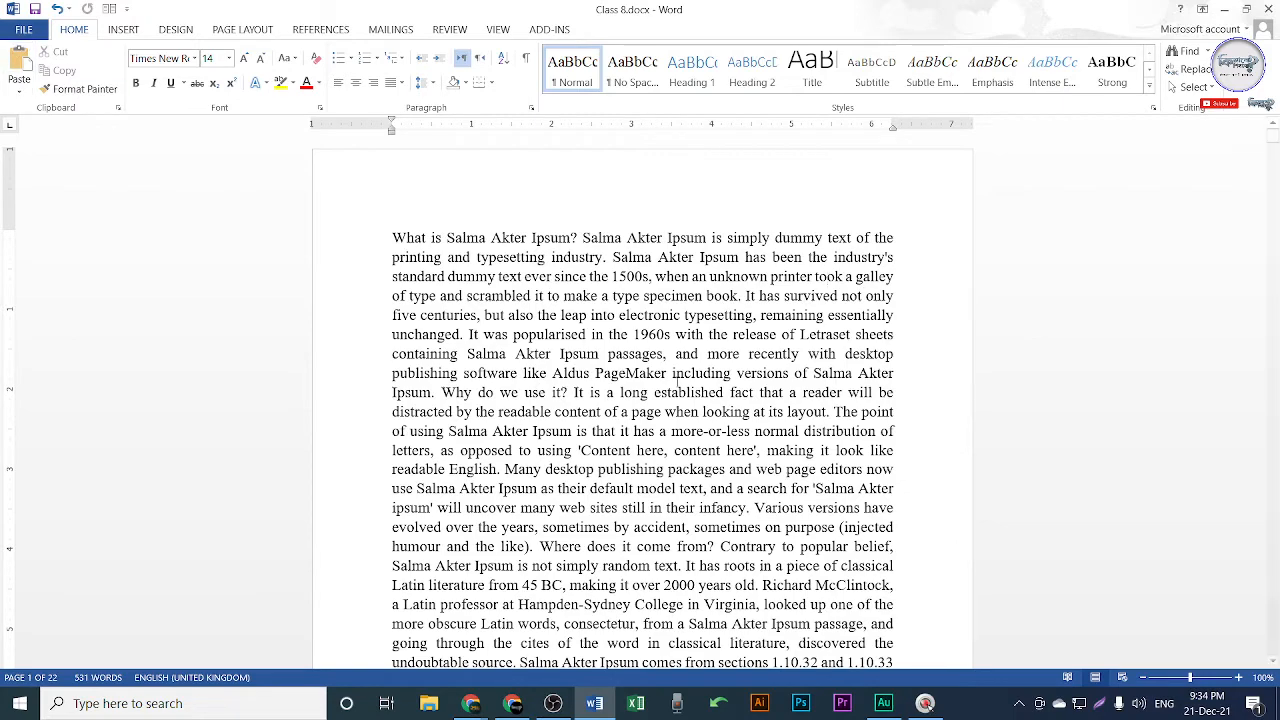
key(shift+Print)
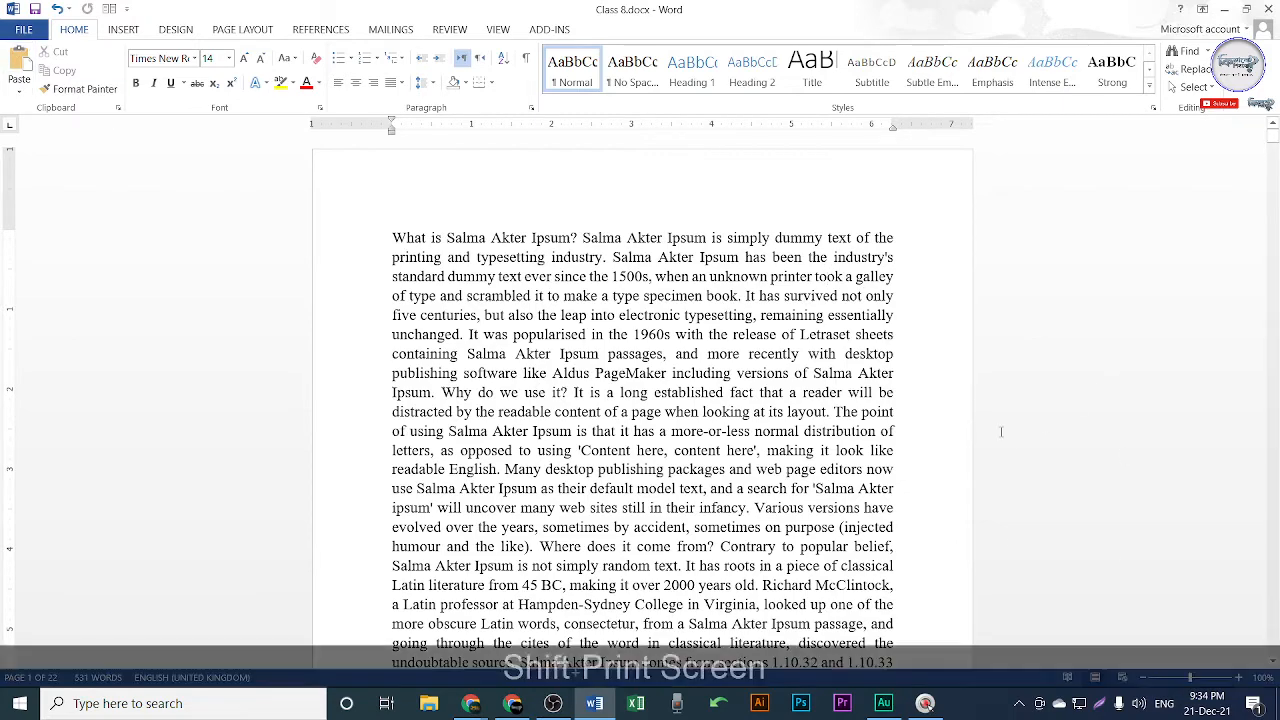
drag(1, 1, 1277, 255)
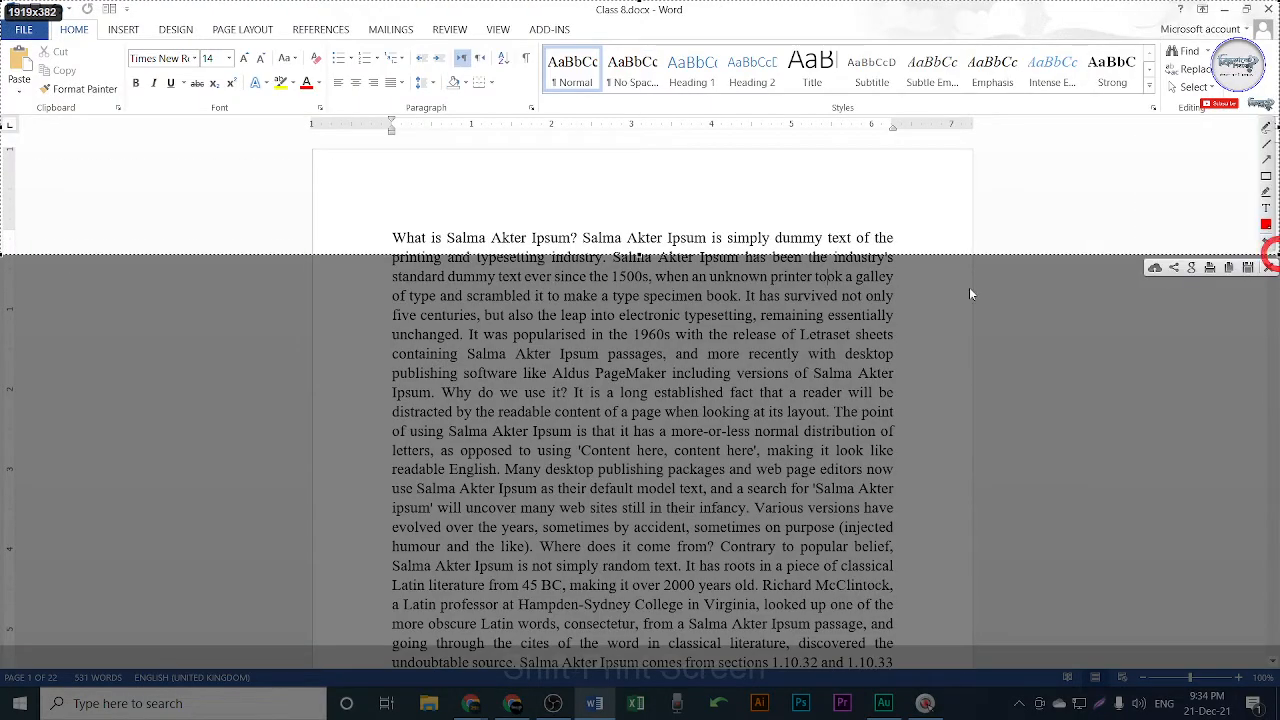
click(1265, 178)
drag(32, 57, 3, 13)
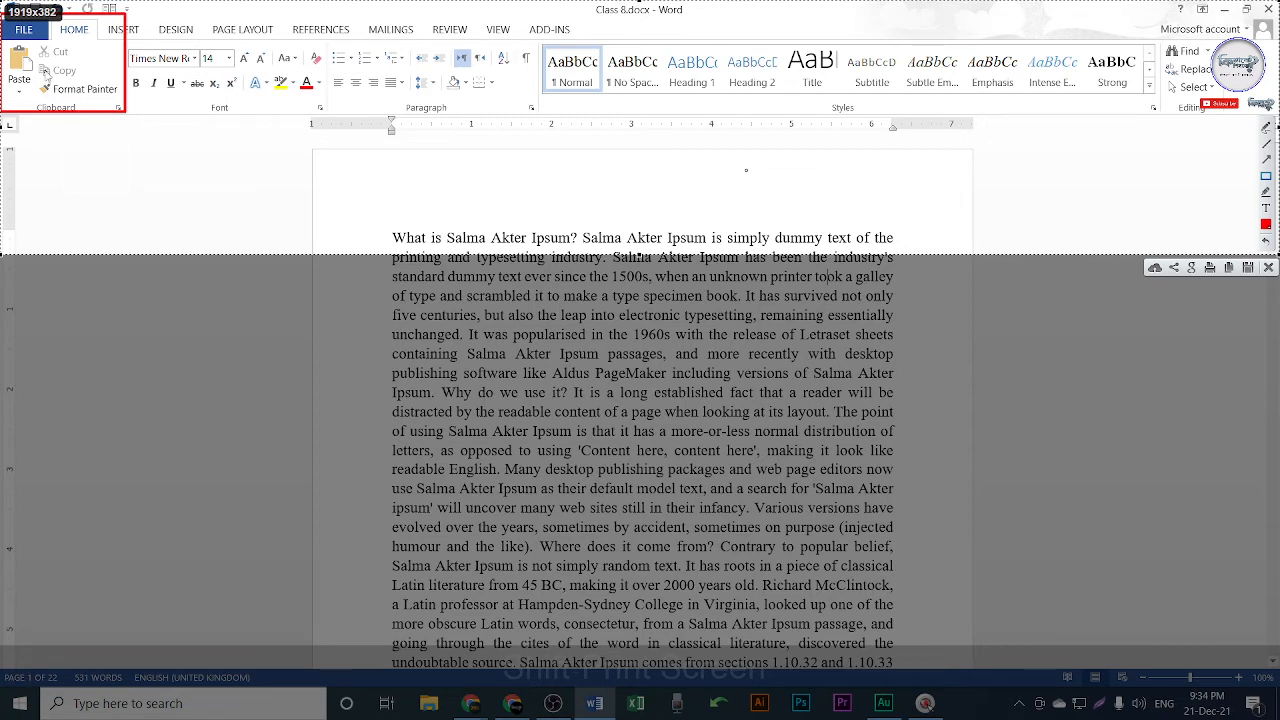
drag(57, 25, 106, 45)
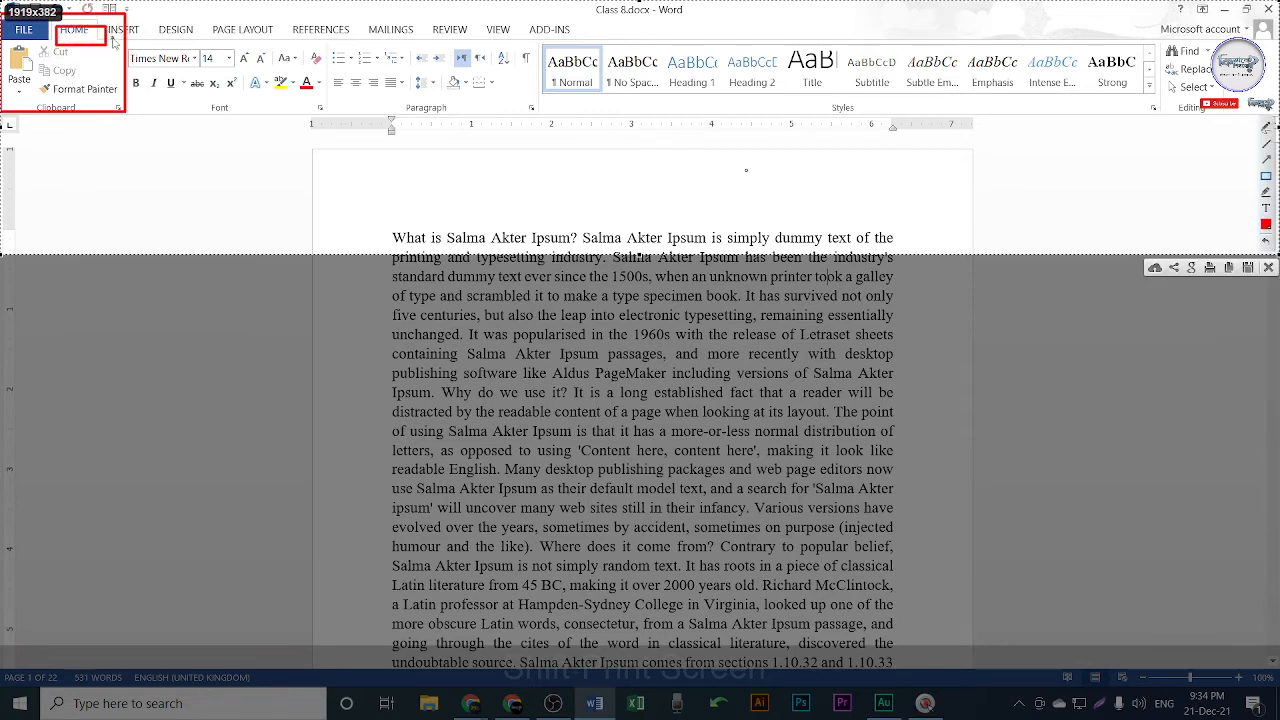
key(ctrl+z)
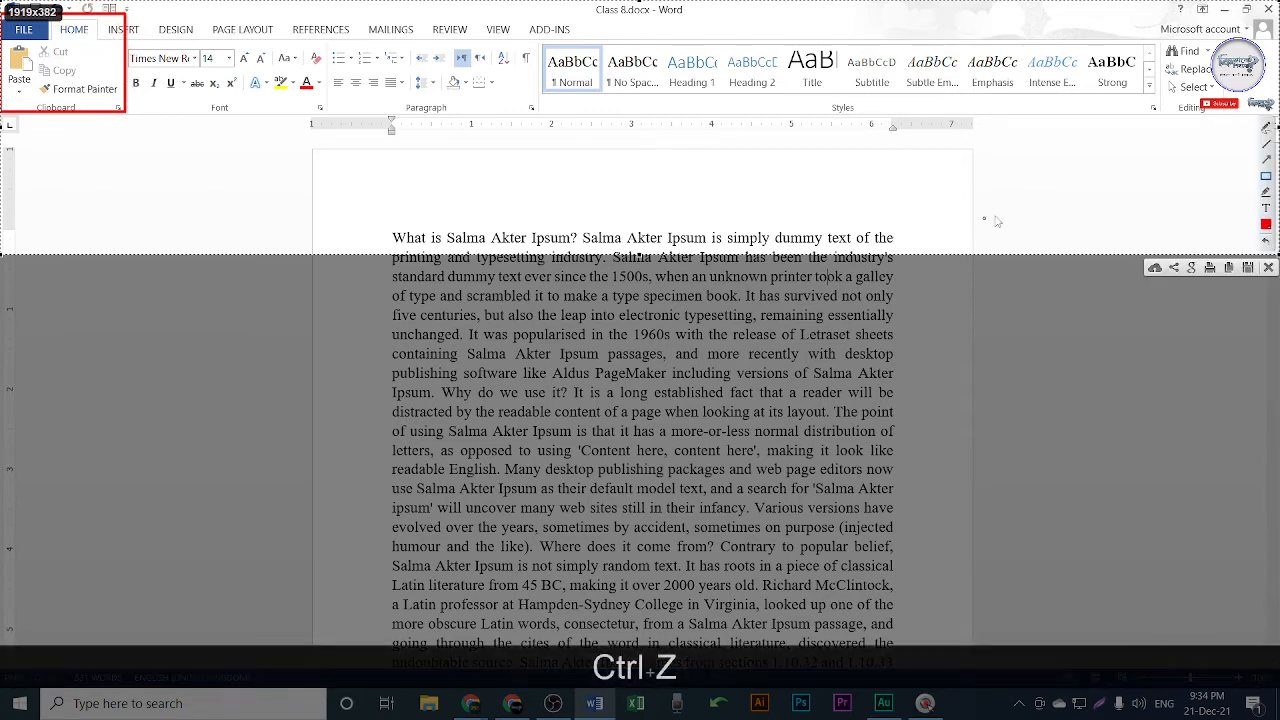
click(1267, 130)
mouse_move(55, 48)
mouse_down()
mouse_move(99, 38)
mouse_move(67, 77)
mouse_move(109, 47)
mouse_up()
mouse_move(36, 87)
mouse_down()
mouse_move(131, 78)
mouse_move(62, 100)
mouse_move(46, 88)
mouse_up()
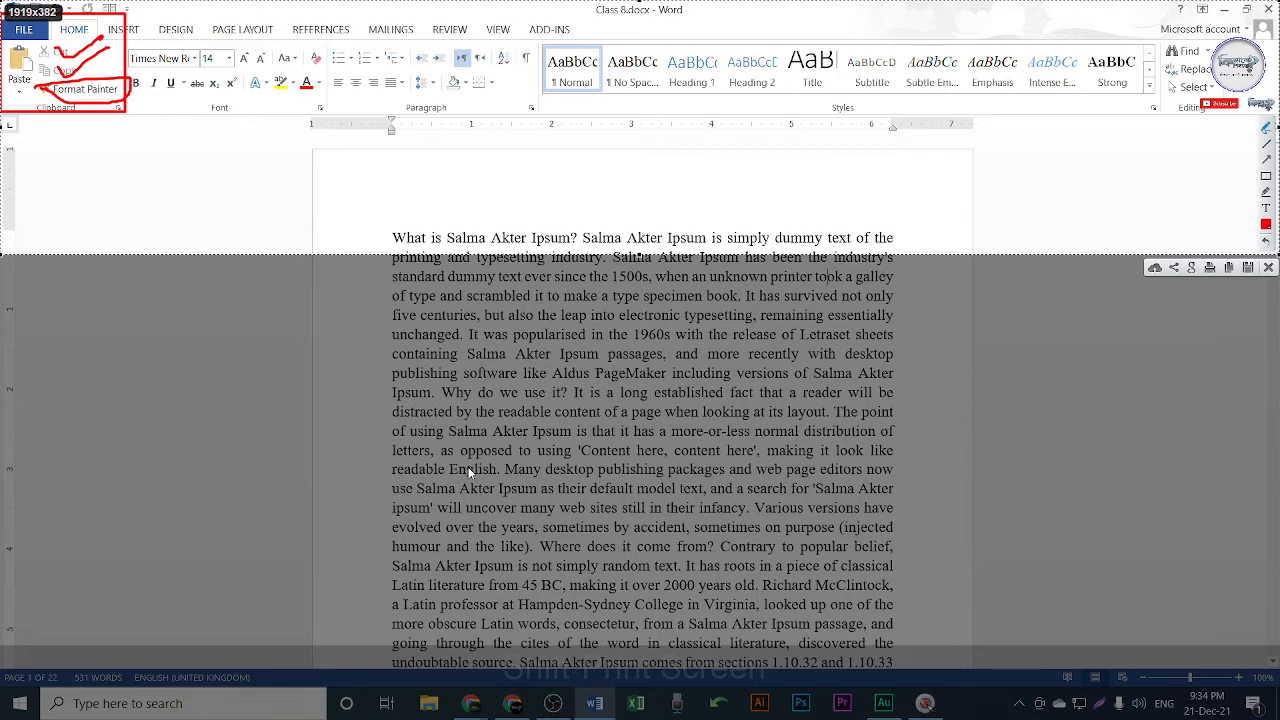
key(Escape)
key(Escape)
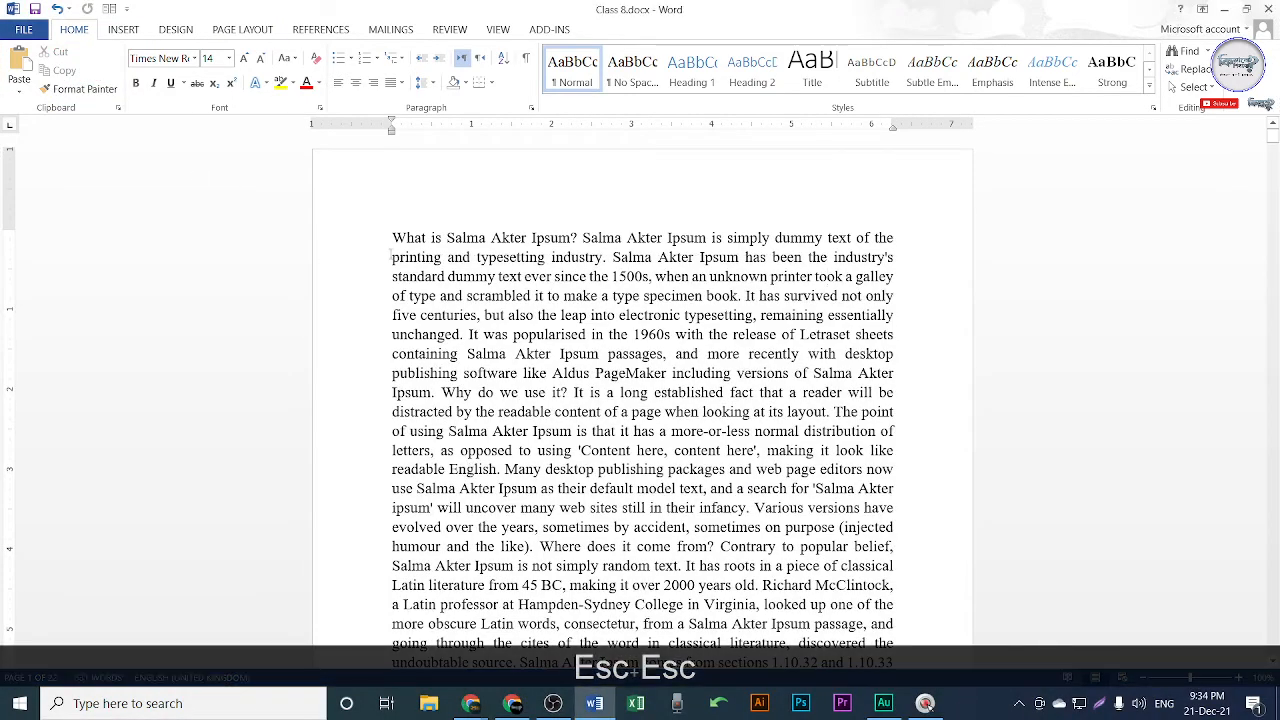
Make the opening question heading red and grow its font size.
drag(389, 235, 578, 240)
click(307, 83)
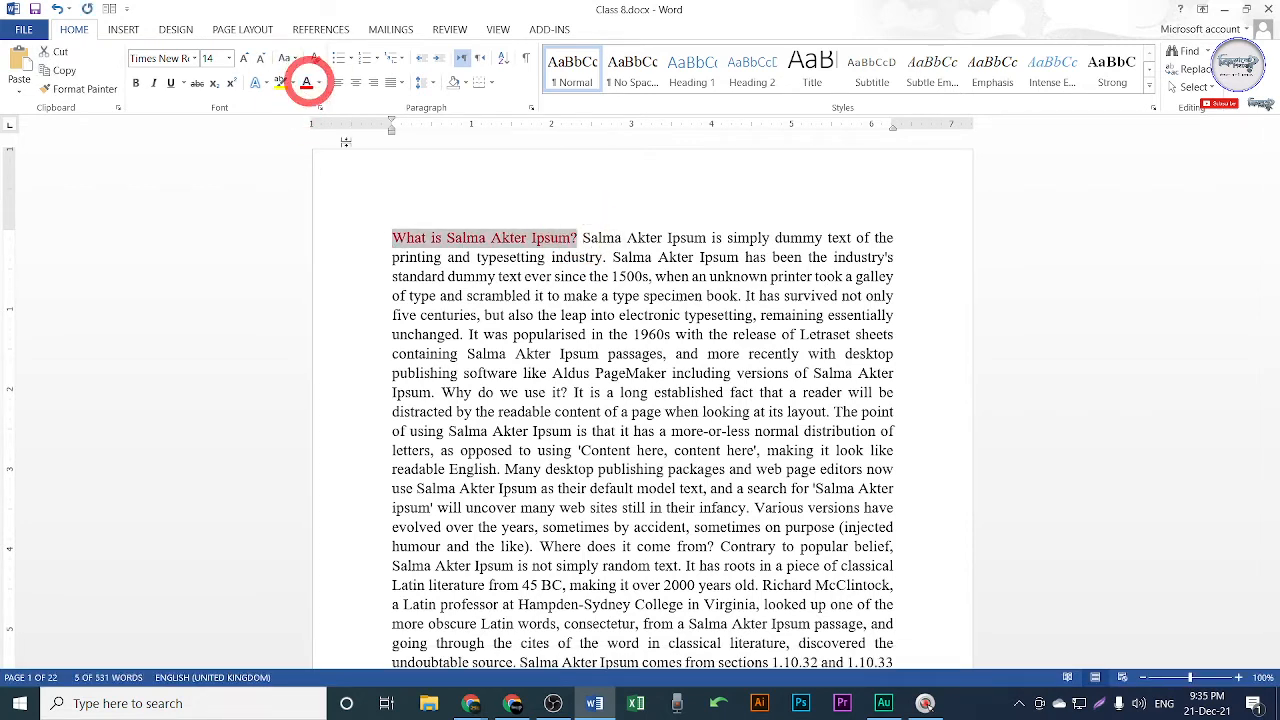
click(243, 58)
click(243, 58)
click(243, 58)
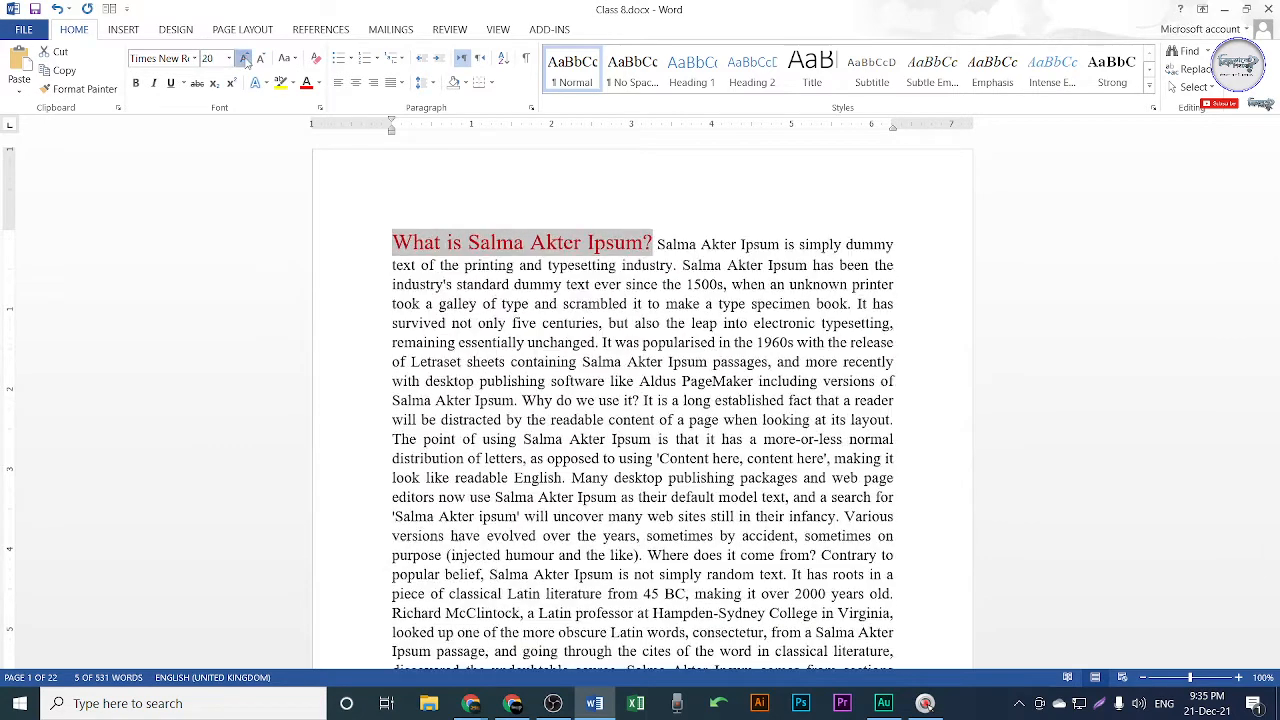
click(243, 58)
click(771, 441)
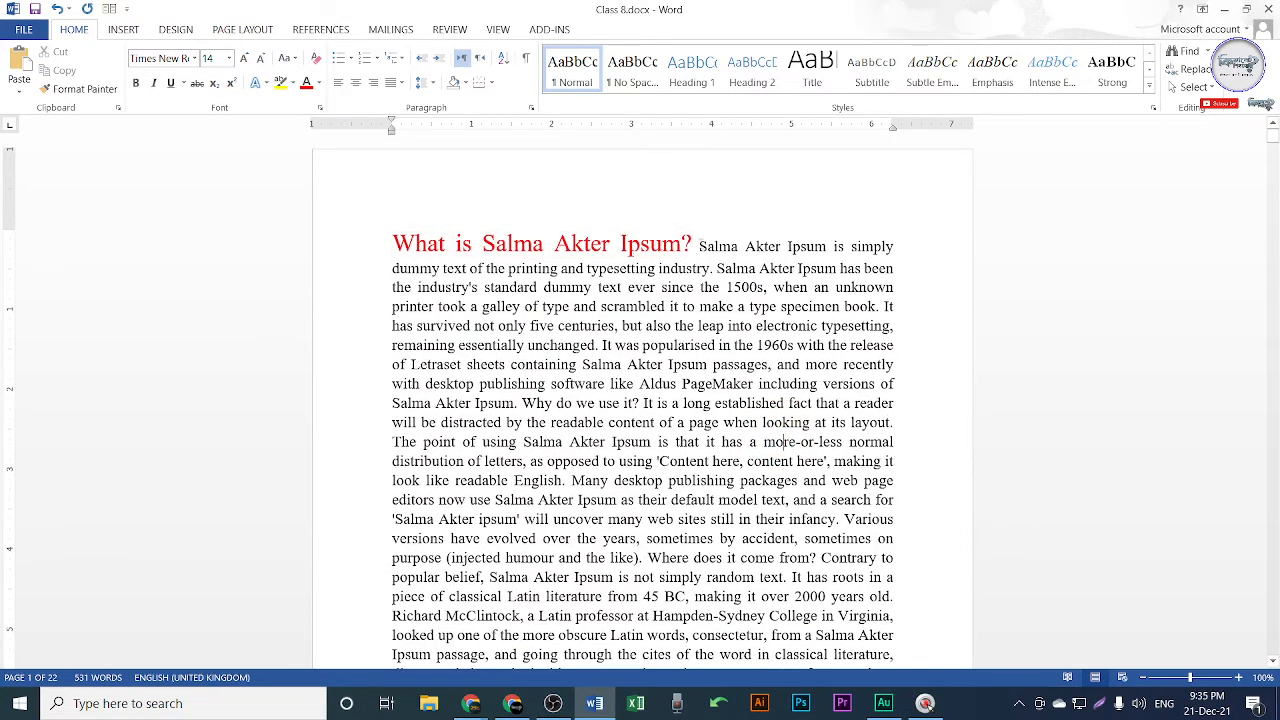
drag(698, 245, 392, 245)
click(589, 383)
Color the sentence about web sites in their infancy purple and shrink it to 11 pt.
drag(395, 519, 843, 519)
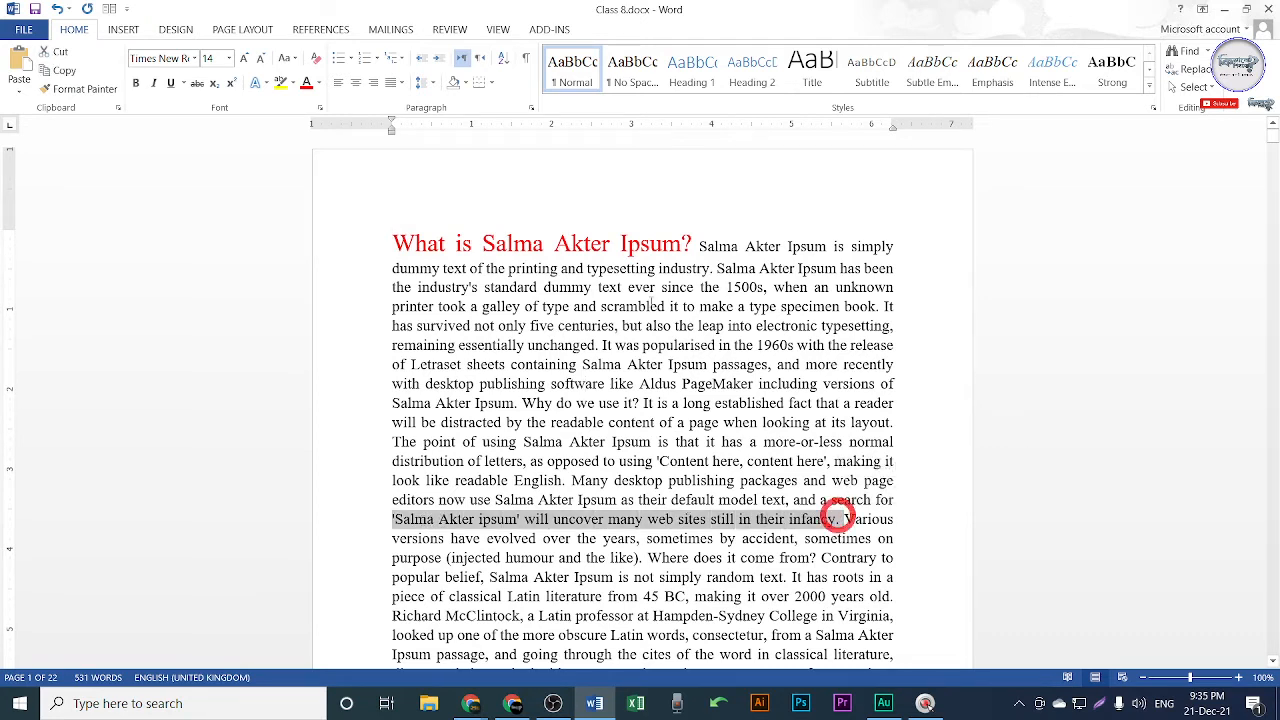
click(318, 83)
click(425, 226)
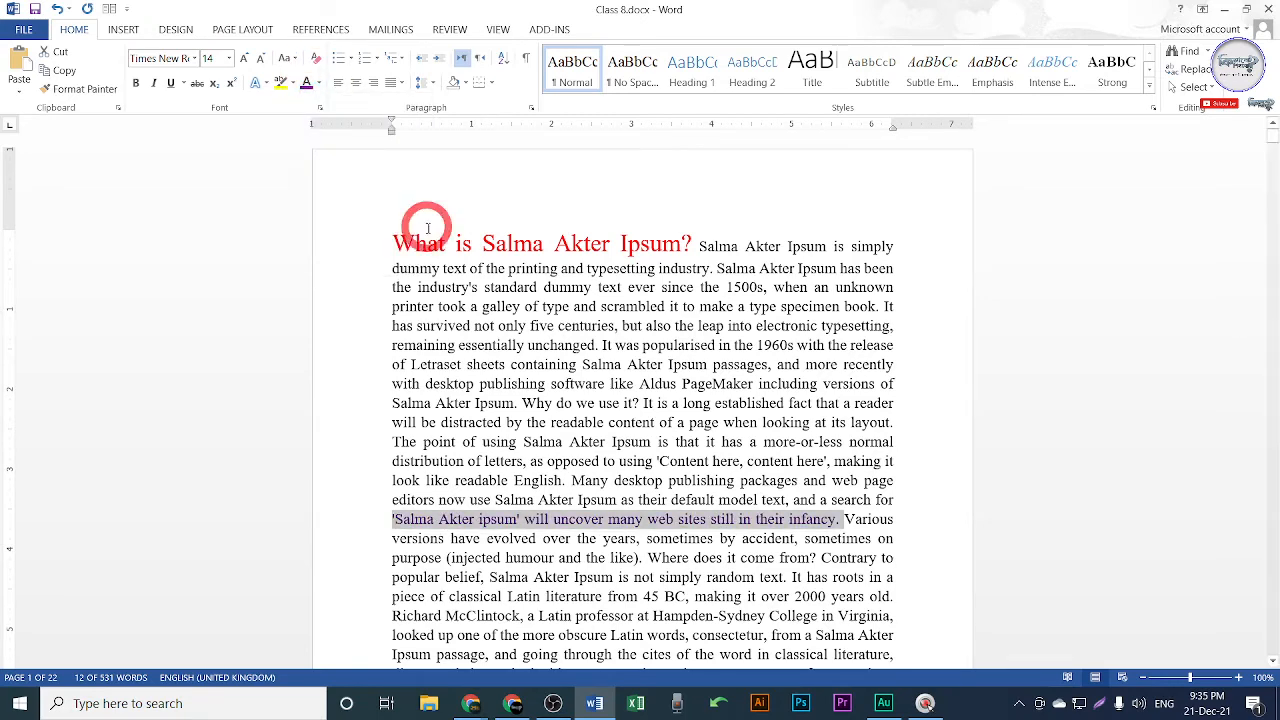
click(260, 58)
click(260, 58)
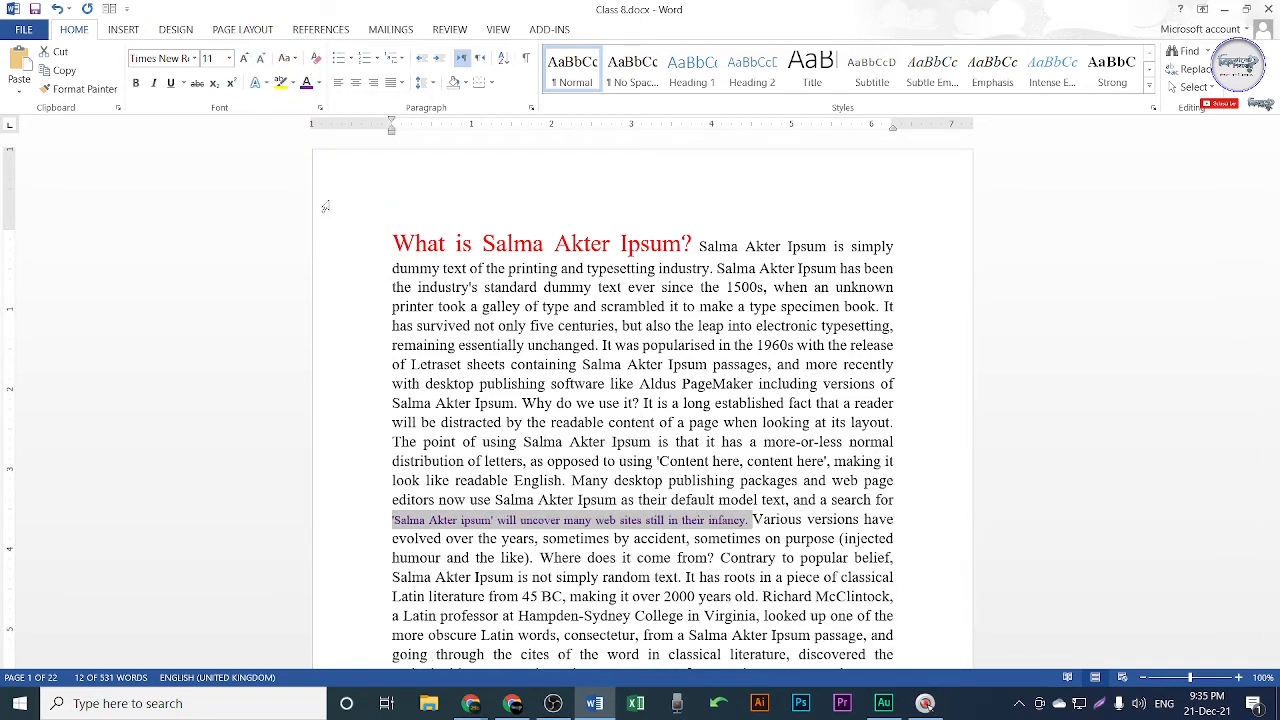
click(717, 576)
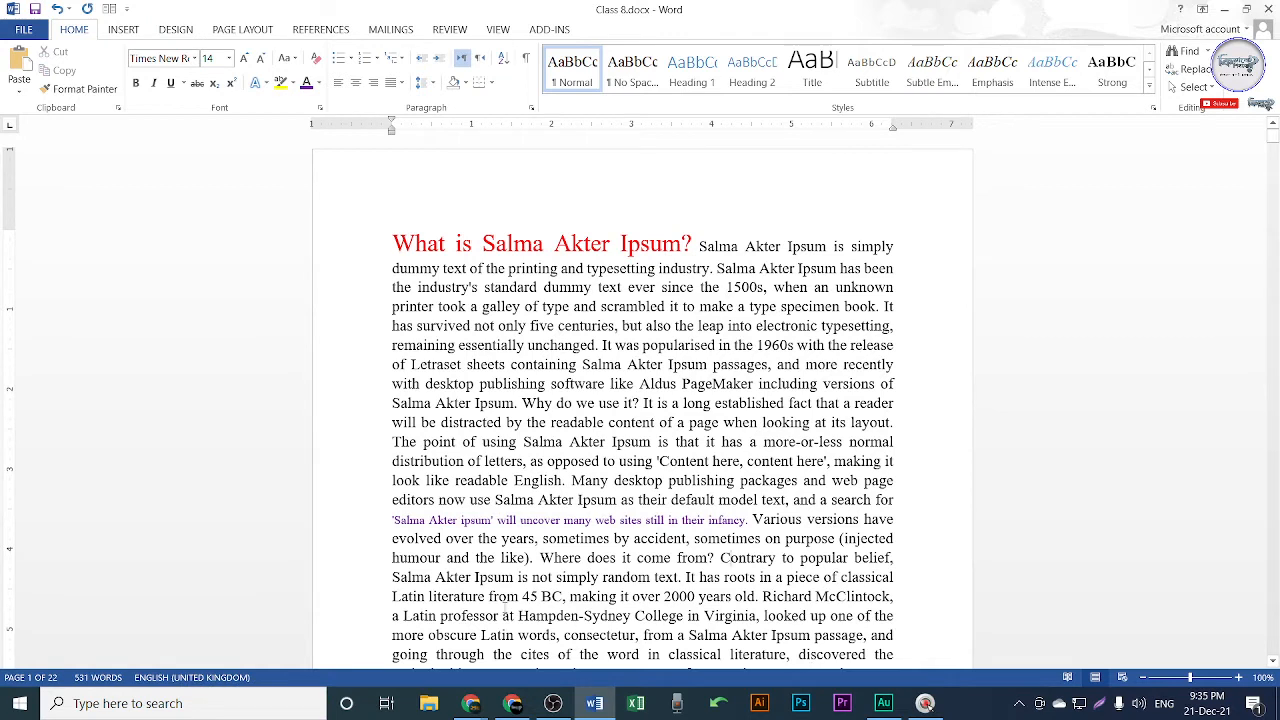
drag(392, 519, 747, 519)
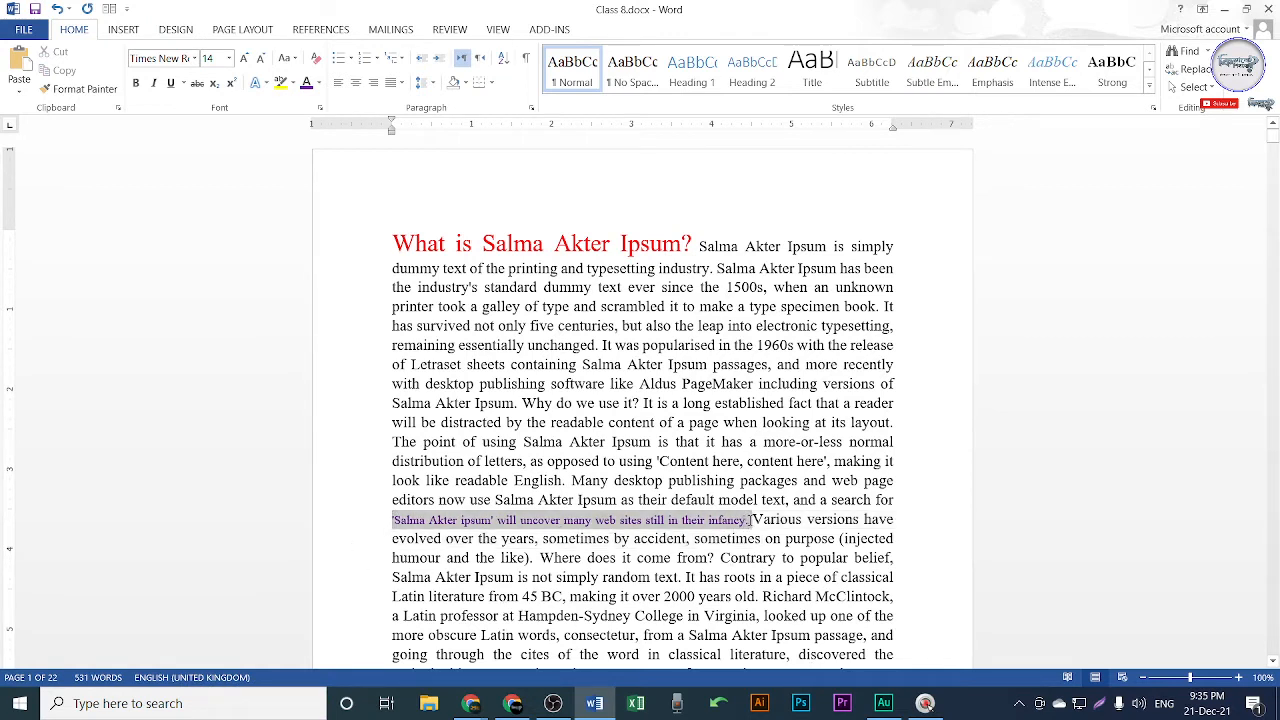
Apply the Stencil font to the purple sentence about web sites in their infancy.
click(759, 577)
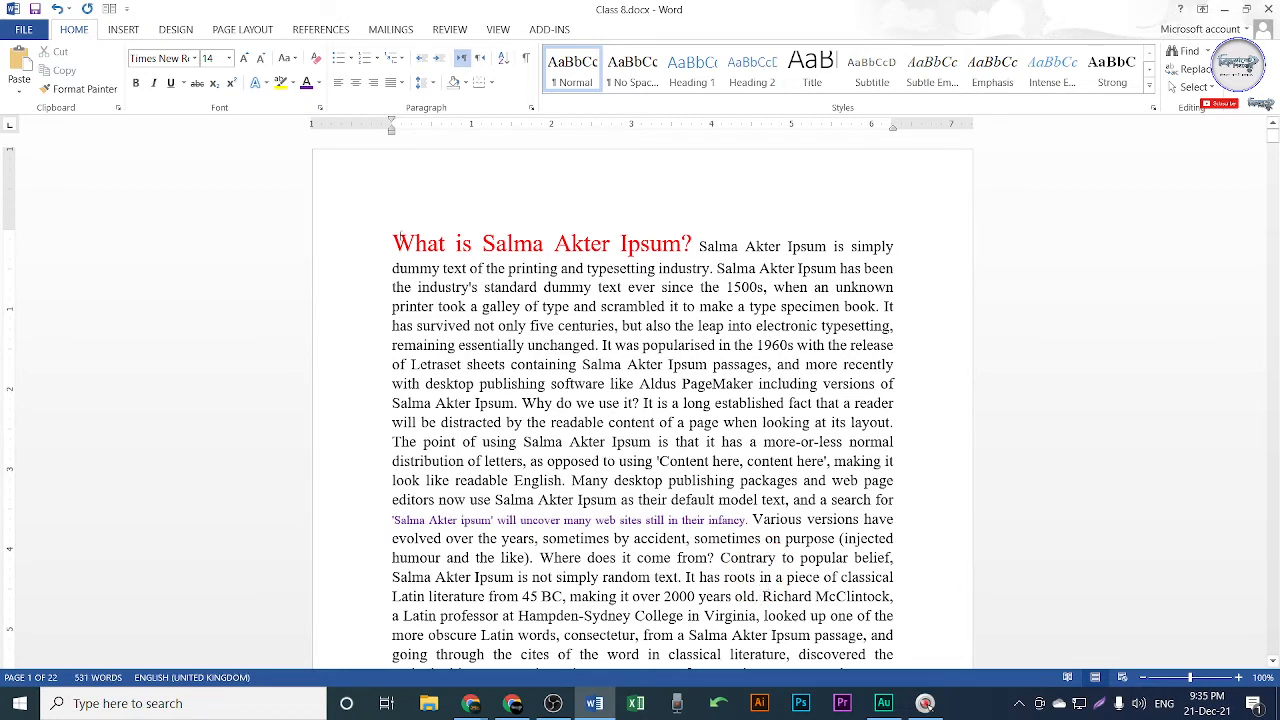
drag(395, 243, 690, 245)
click(681, 244)
drag(392, 287, 663, 325)
drag(393, 520, 752, 520)
click(748, 524)
drag(388, 520, 745, 520)
click(194, 58)
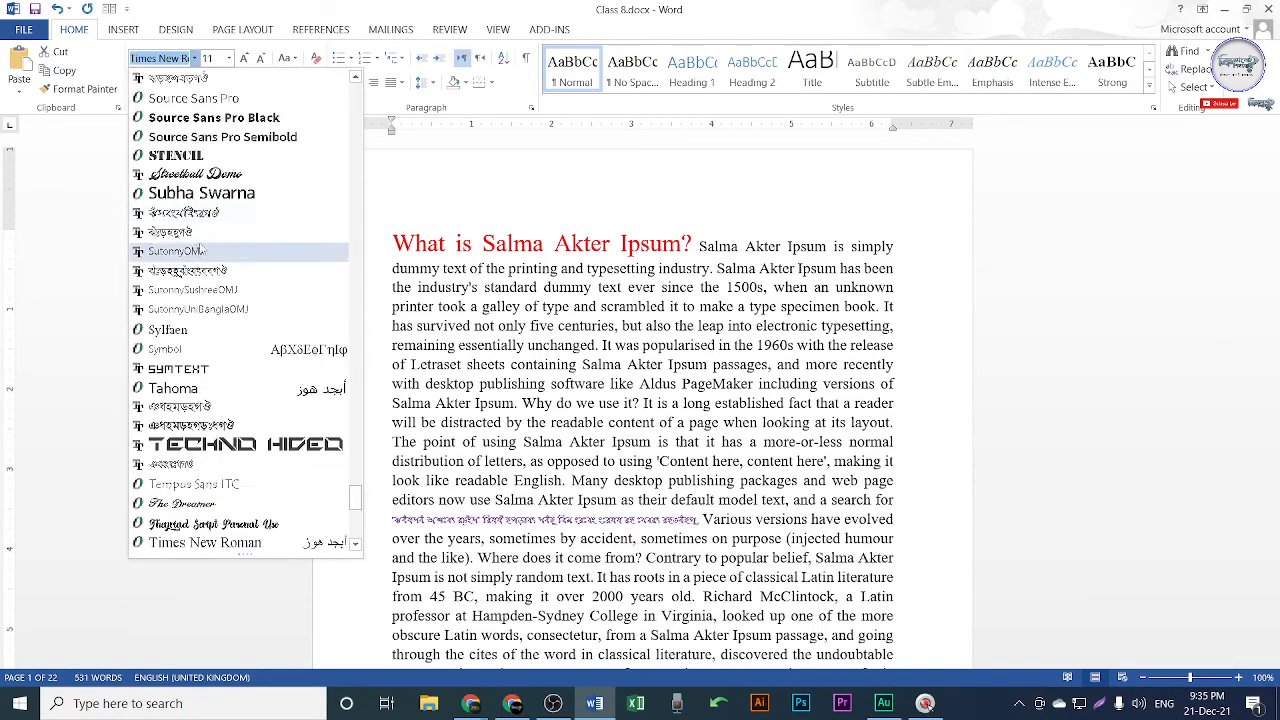
click(176, 155)
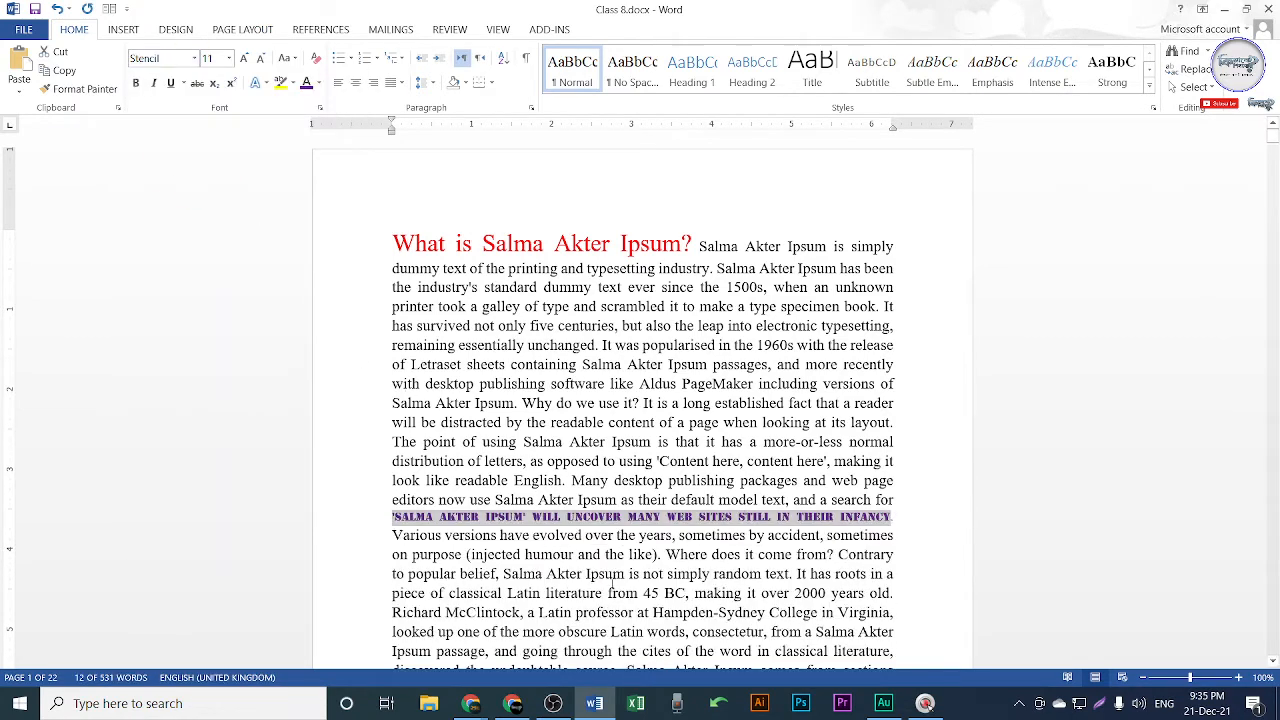
click(895, 494)
drag(388, 517, 891, 518)
drag(397, 241, 697, 245)
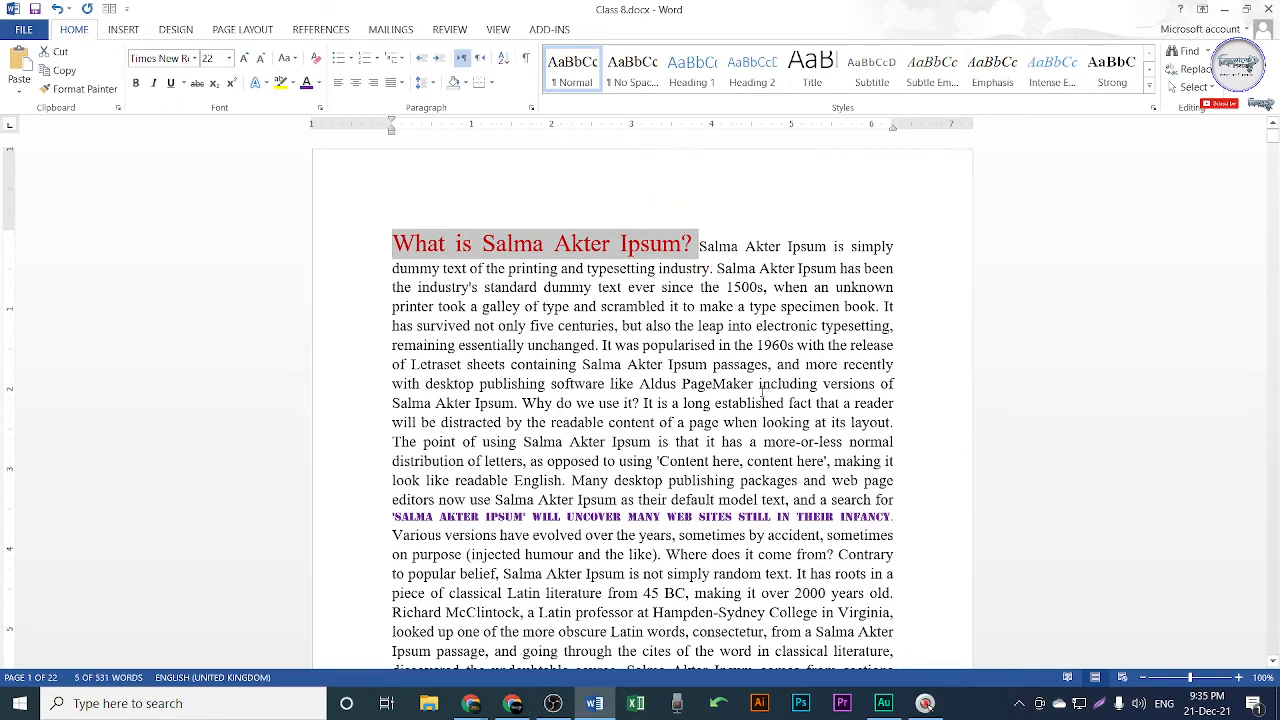
Copy the heading's large red formatting onto the Stencil sentence with Format Painter.
drag(390, 516, 896, 518)
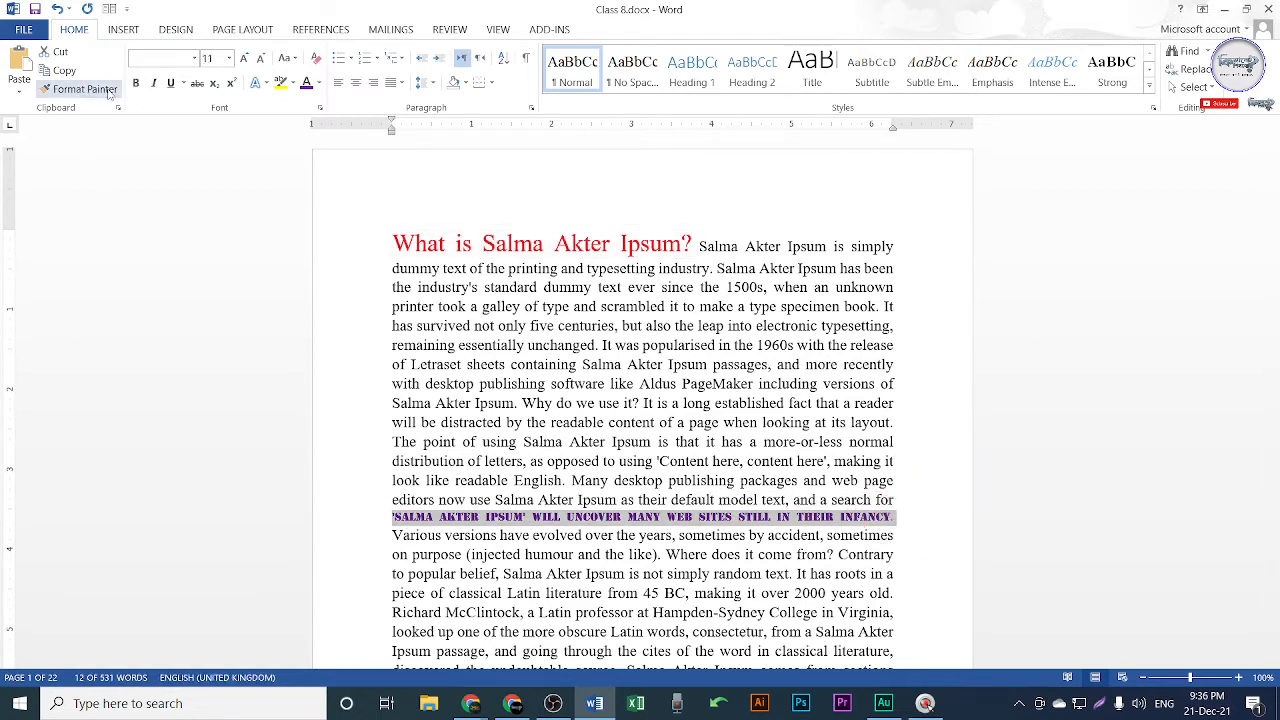
click(570, 360)
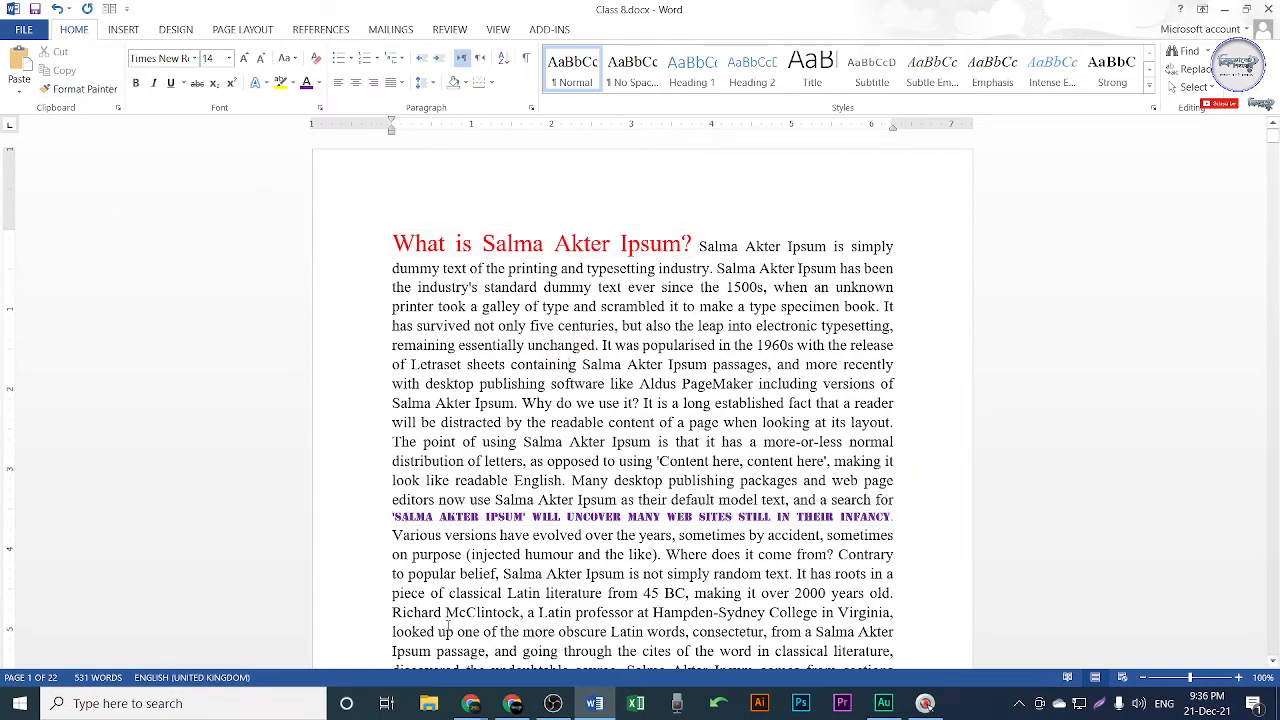
click(322, 518)
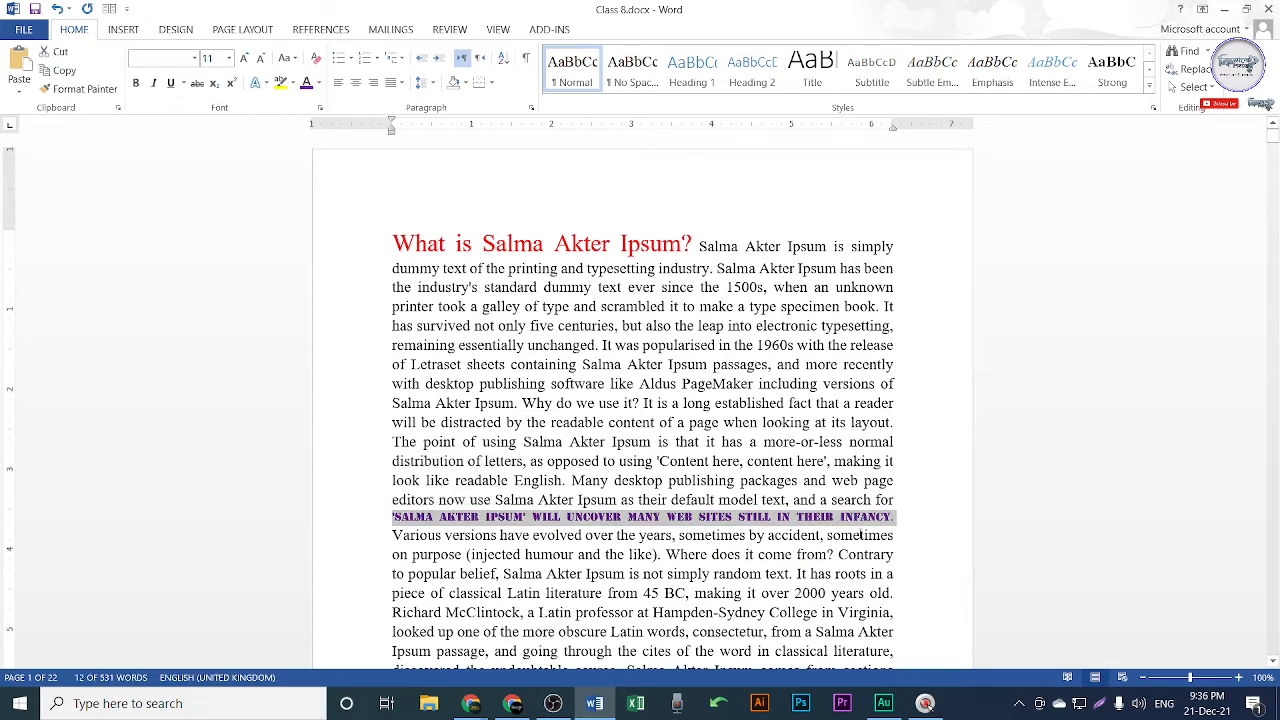
click(532, 243)
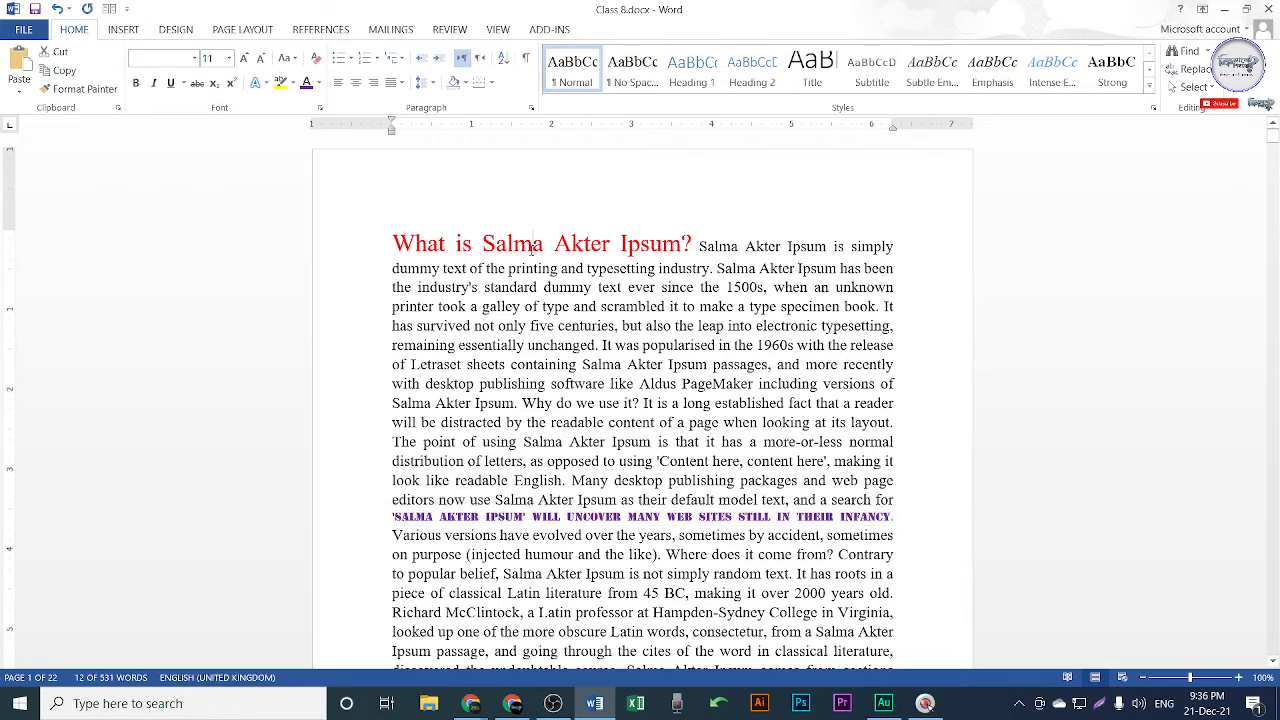
drag(388, 241, 682, 247)
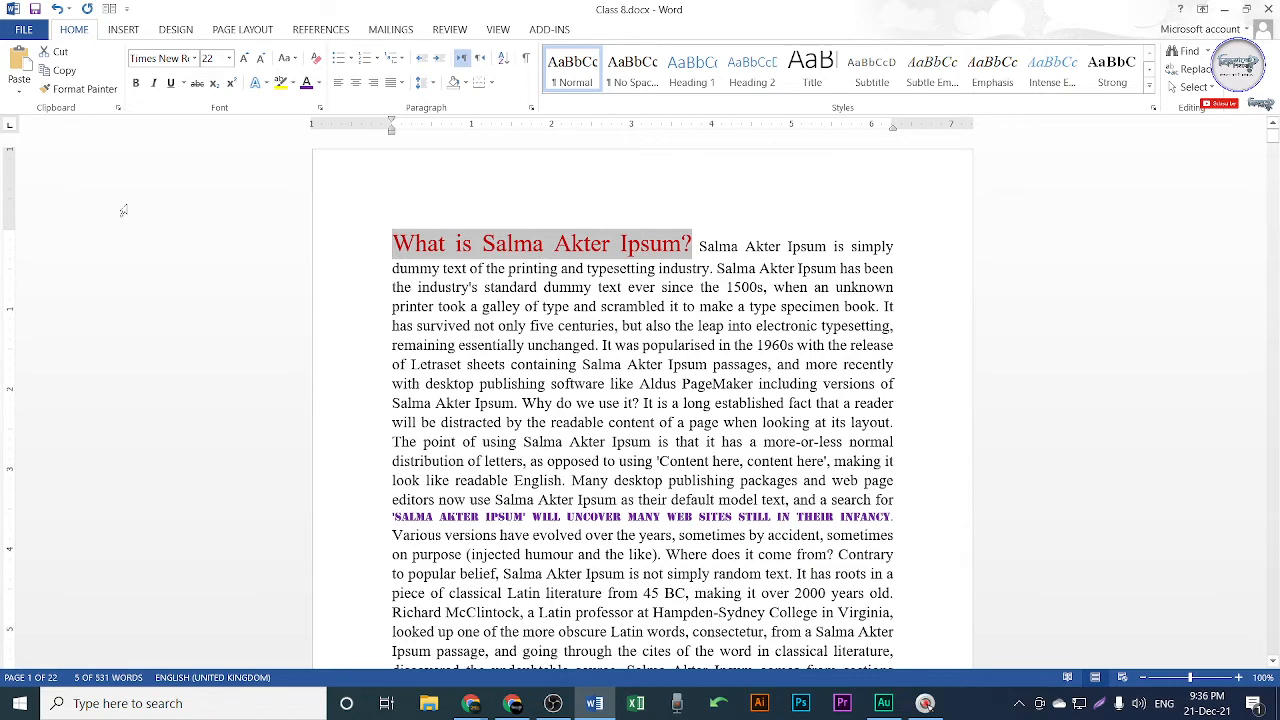
click(75, 93)
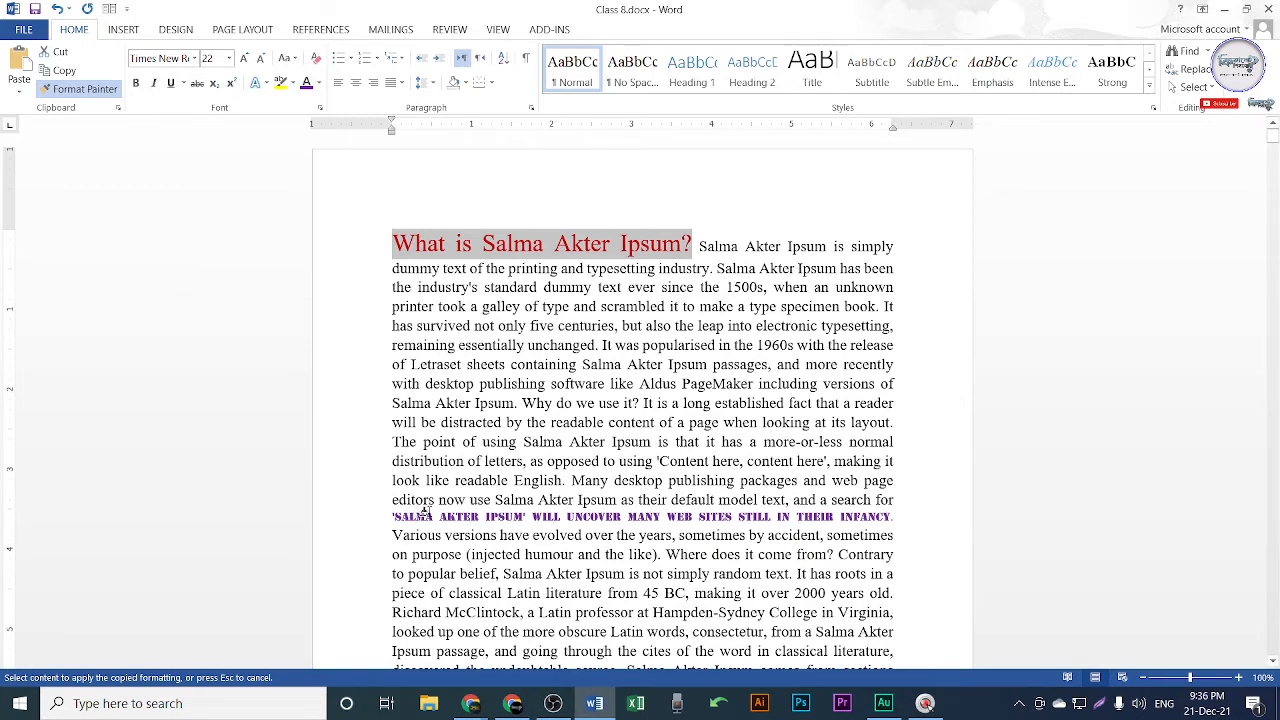
mouse_move(391, 518)
mouse_down()
mouse_move(785, 532)
mouse_move(889, 518)
mouse_up()
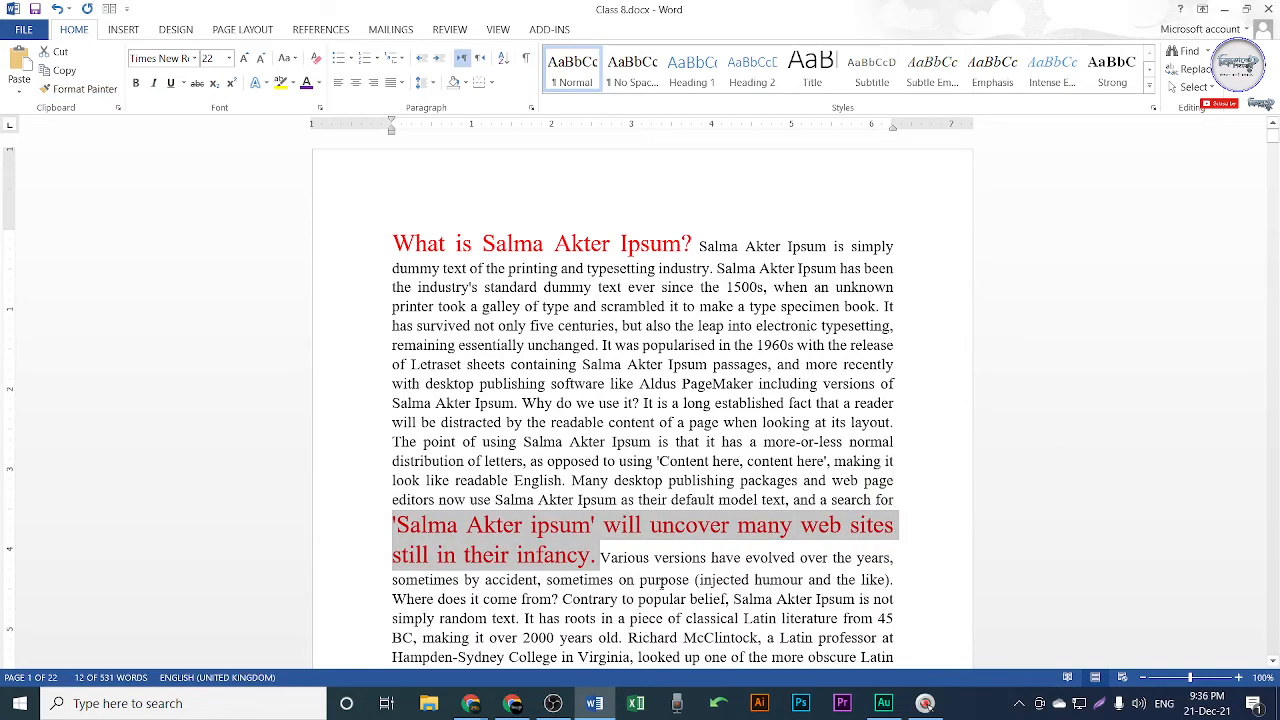
click(430, 245)
Switch over to the Google Meet call window.
drag(392, 244, 696, 247)
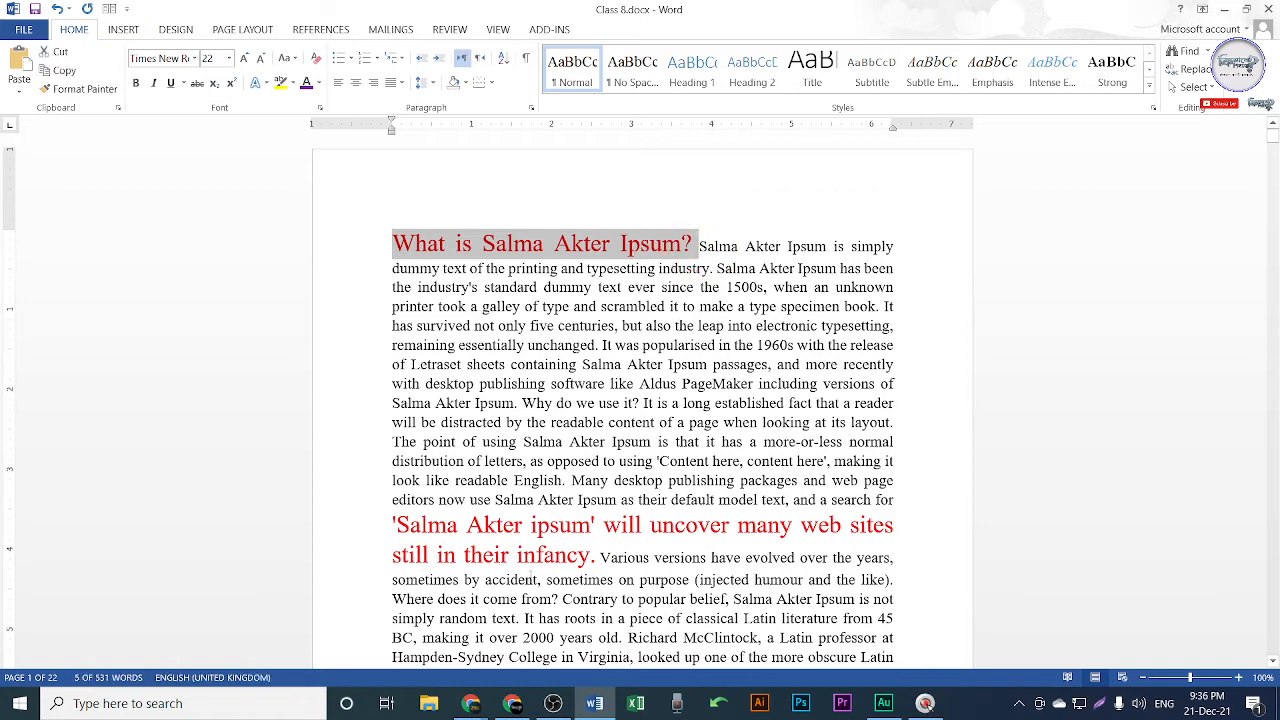
click(560, 527)
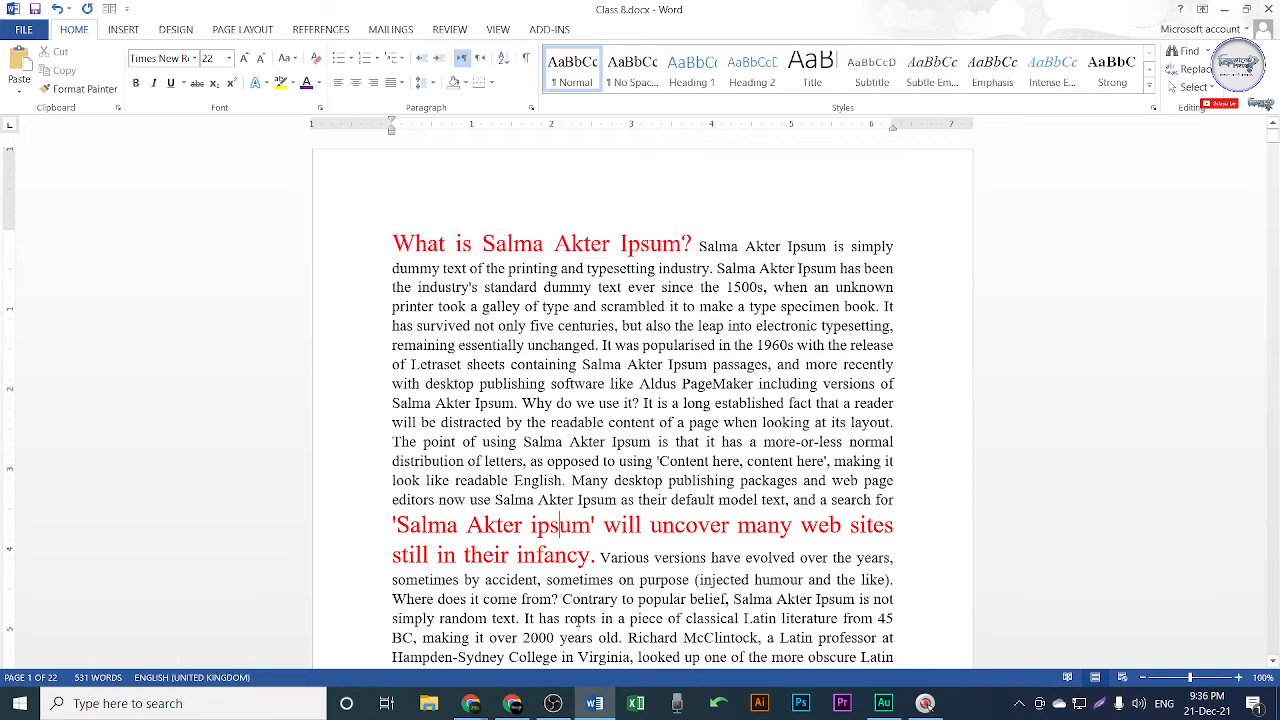
click(512, 703)
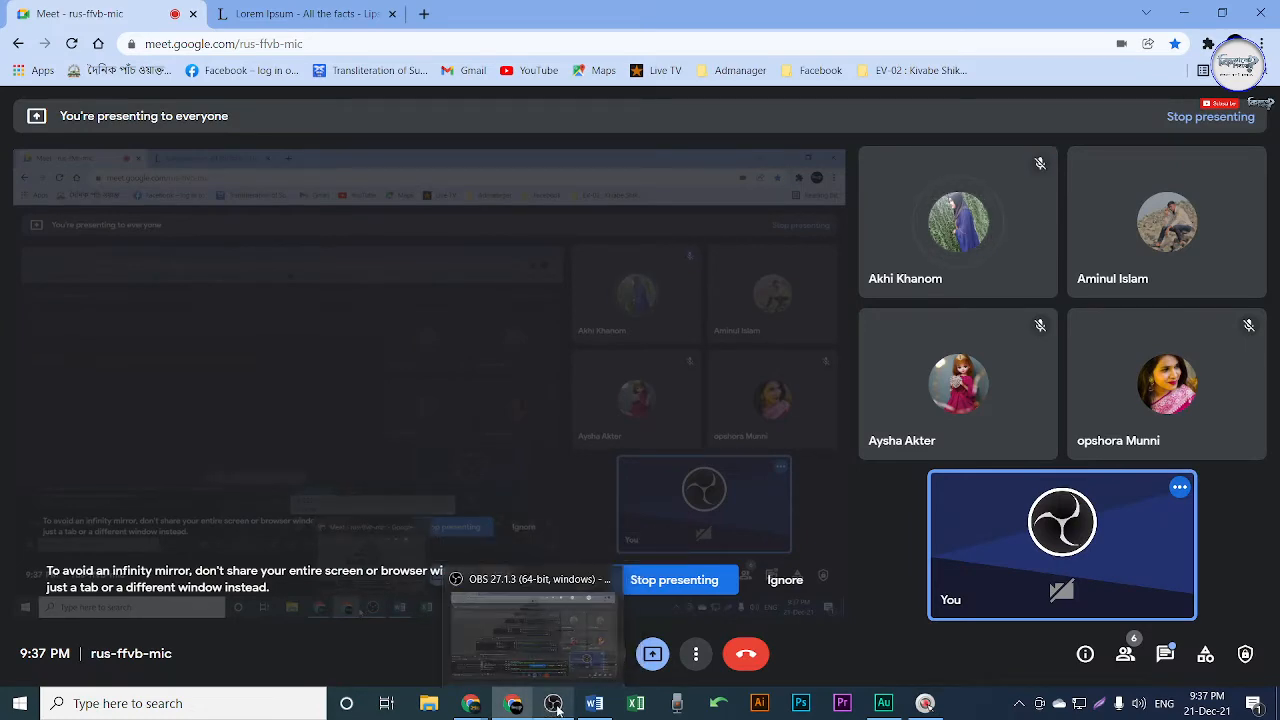
Minimize the OBS and Meet windows to return to Class 8.docx in Word.
click(556, 705)
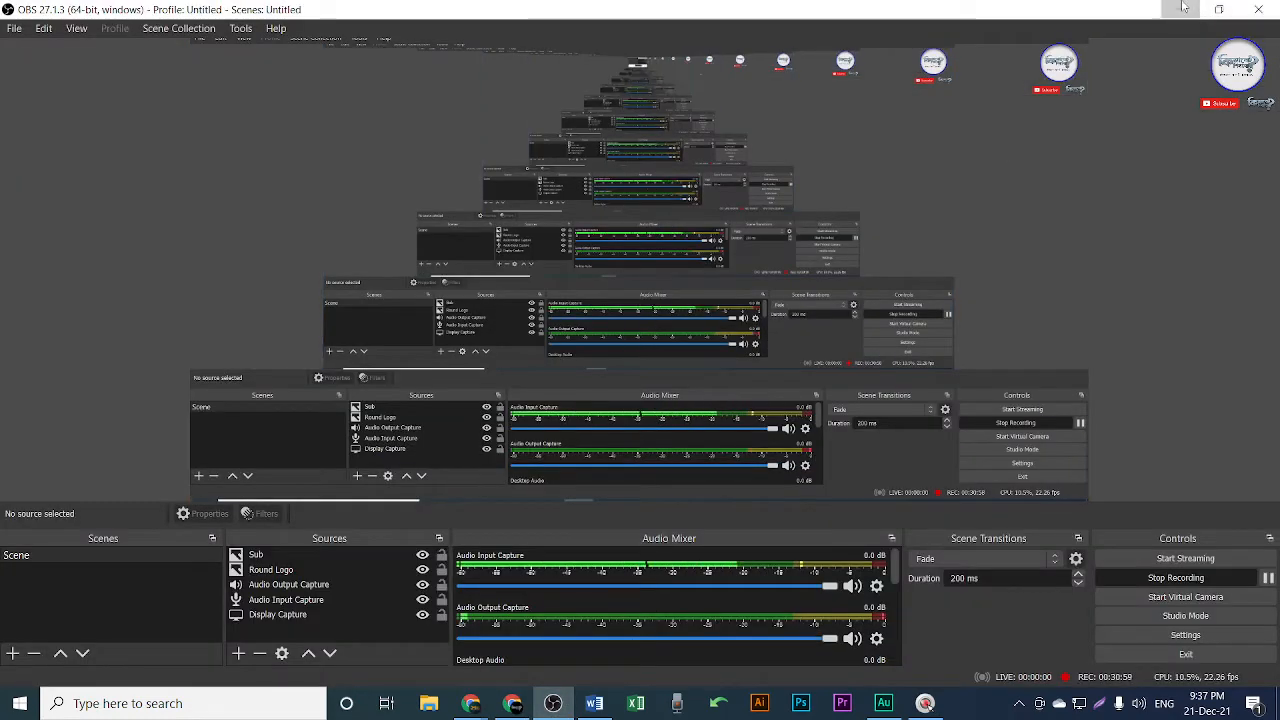
click(1181, 9)
click(1185, 12)
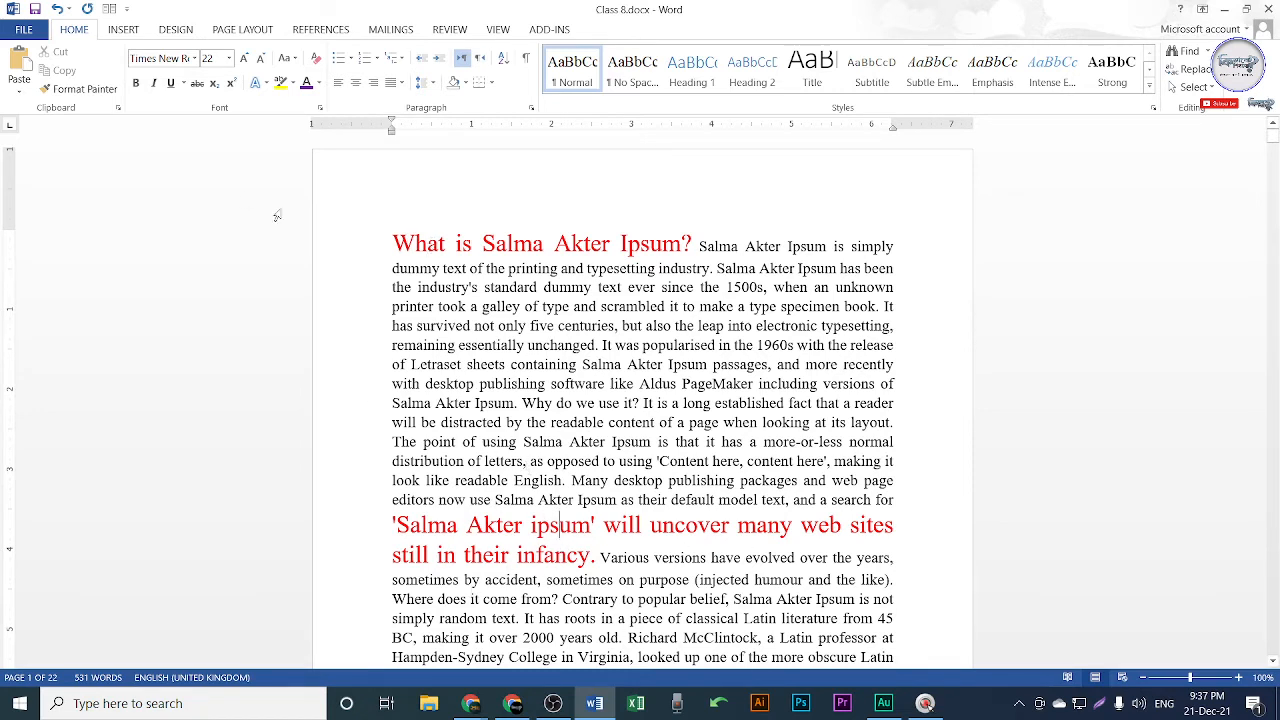
Format Painter the heading's large red style onto 2000 and 1.10.32 in the body text.
click(72, 100)
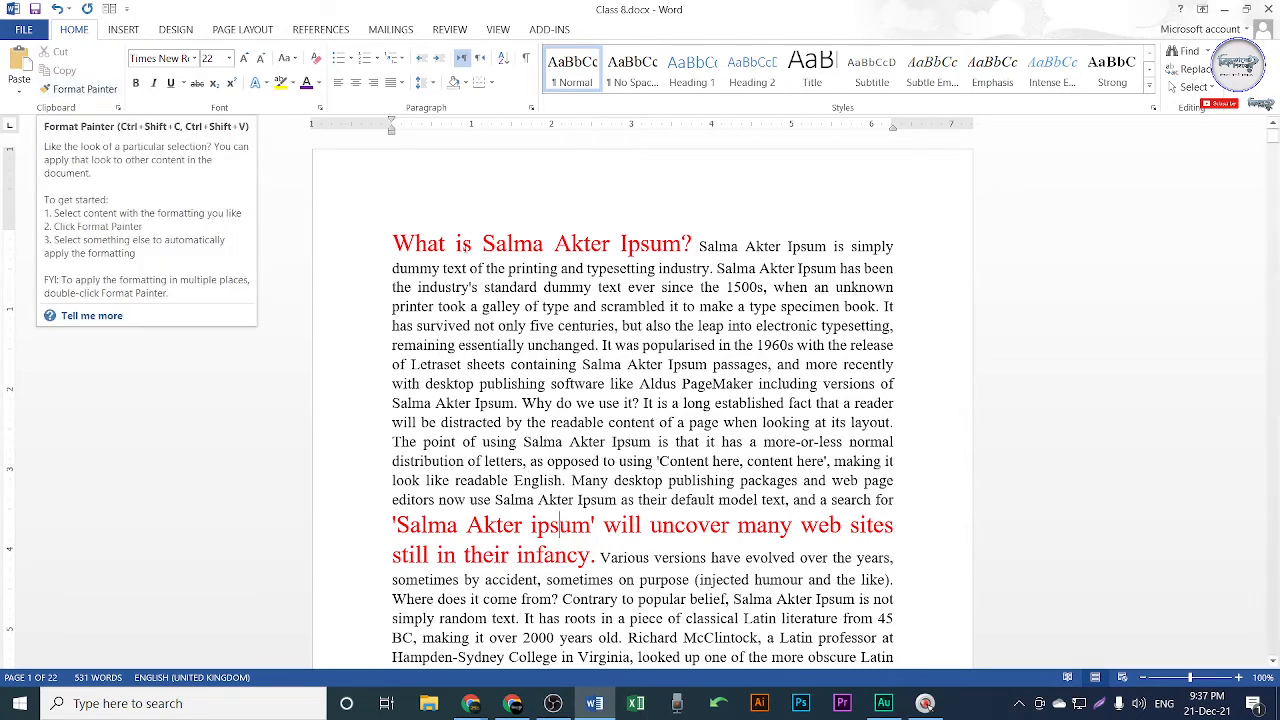
drag(392, 243, 693, 246)
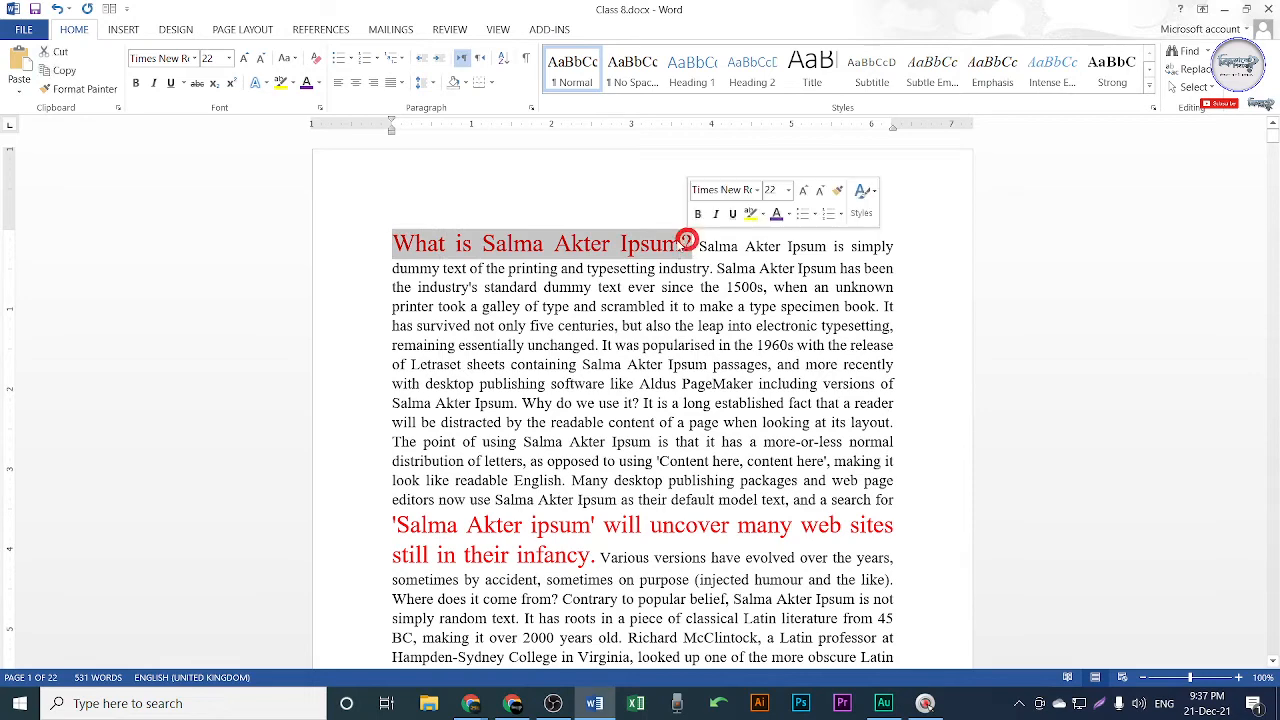
click(80, 90)
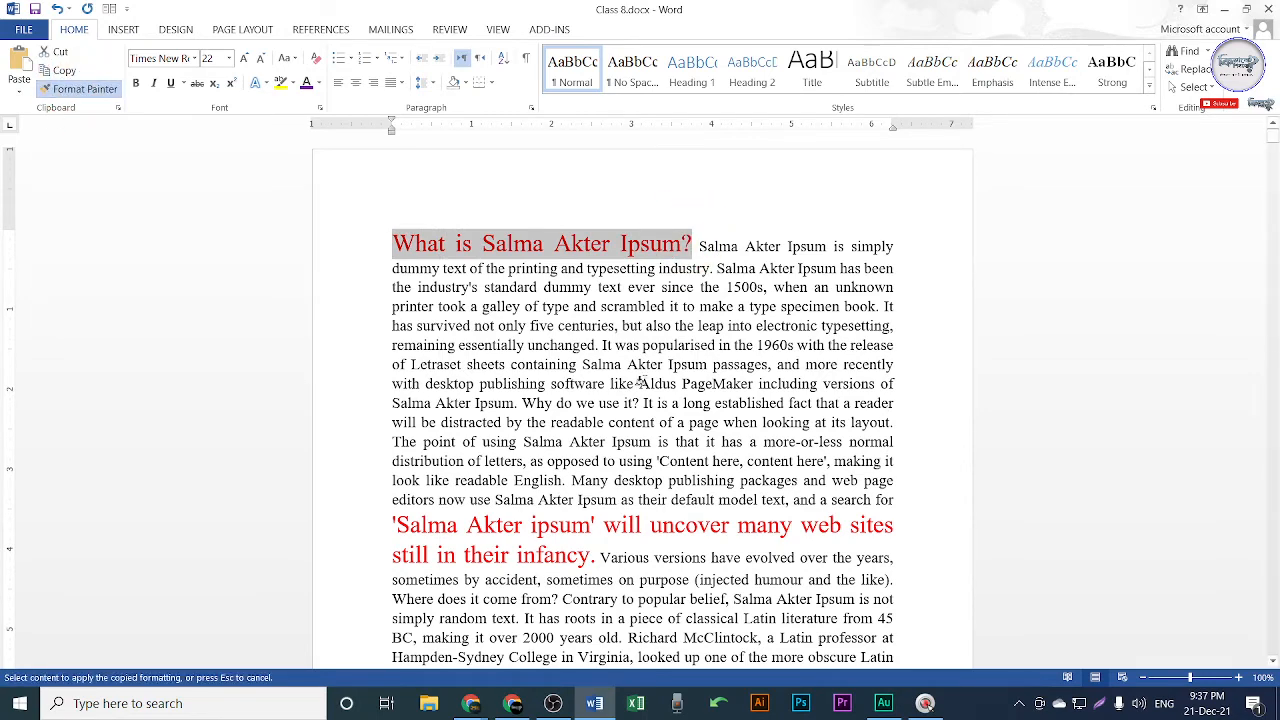
scroll(540, 383, down, 1)
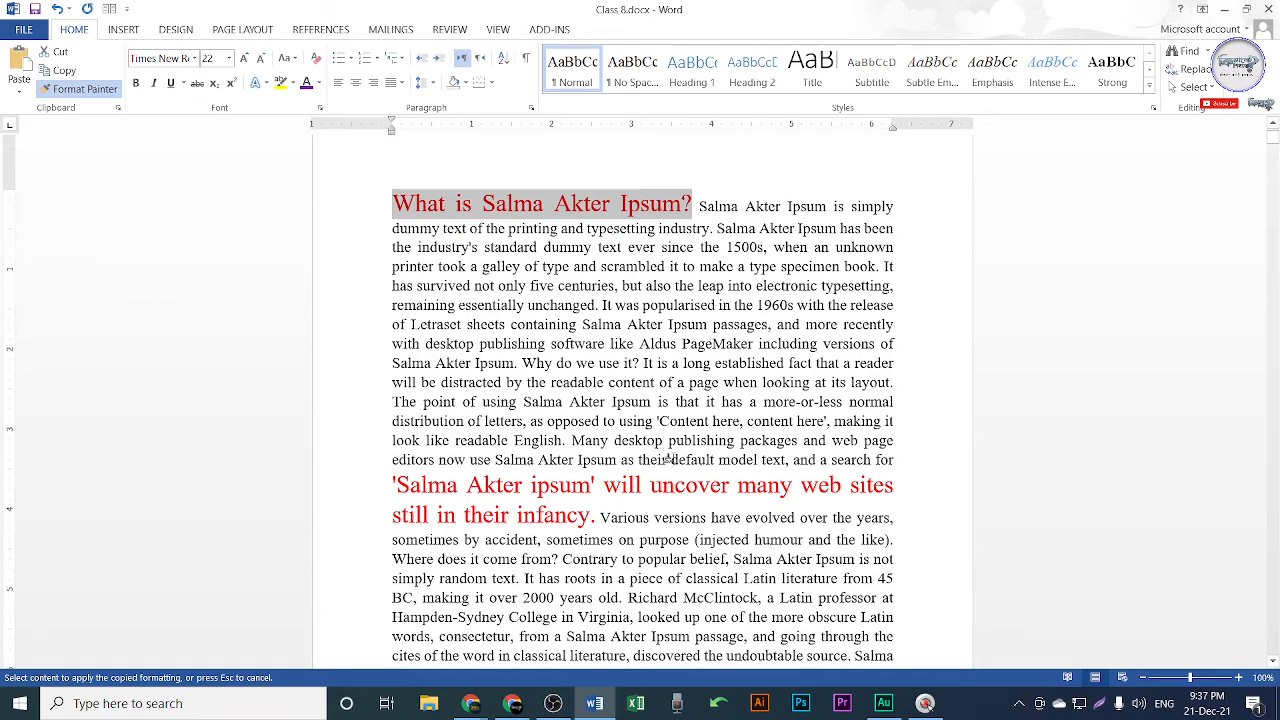
scroll(669, 458, down, 3)
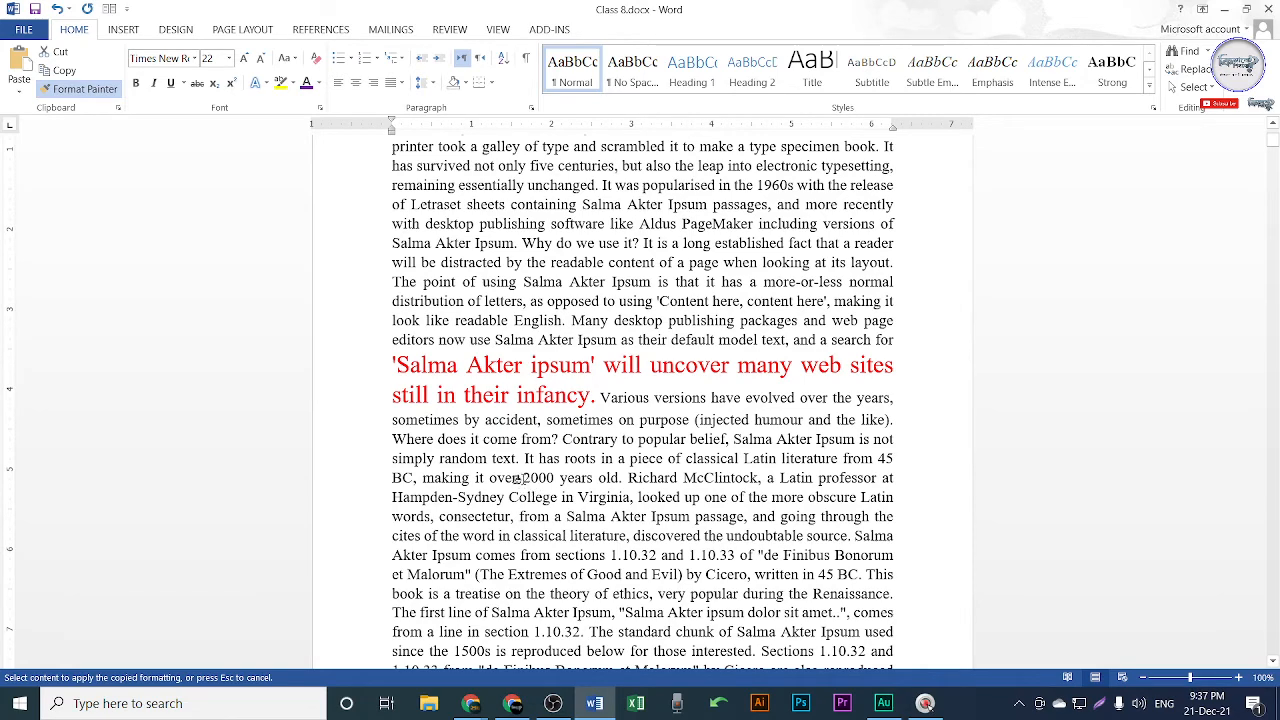
drag(519, 478, 560, 480)
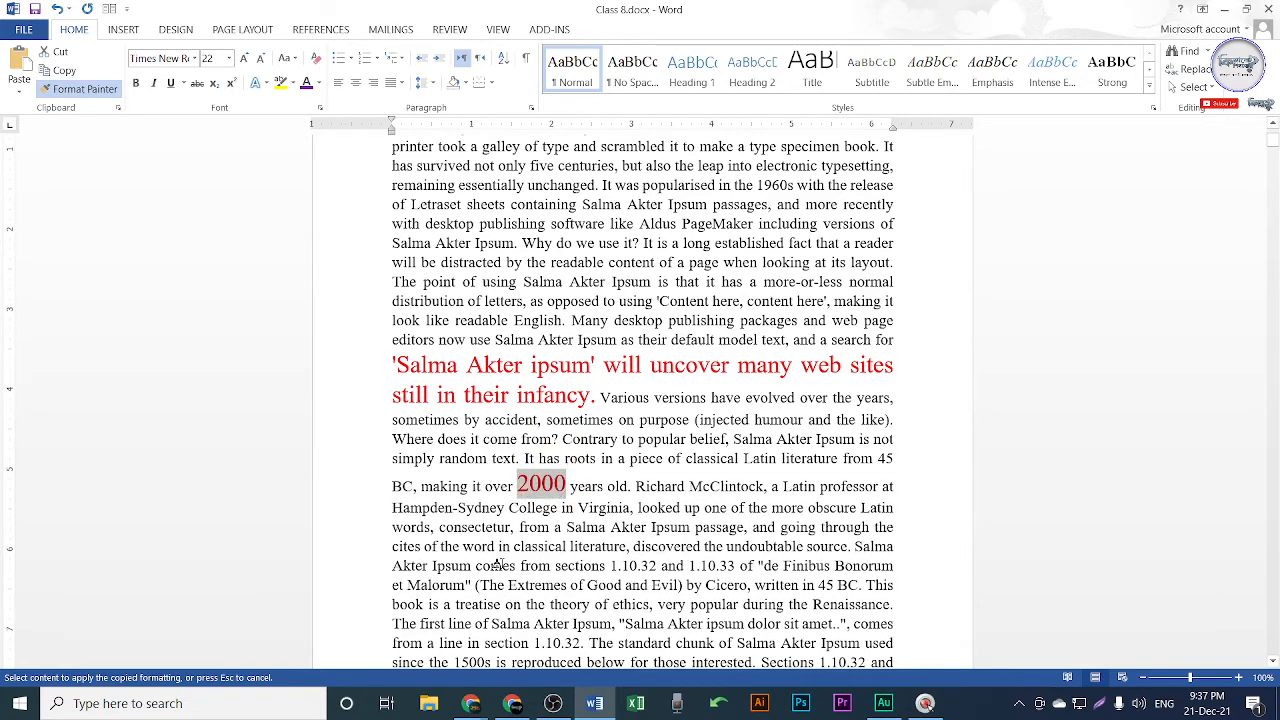
scroll(700, 478, down, 3)
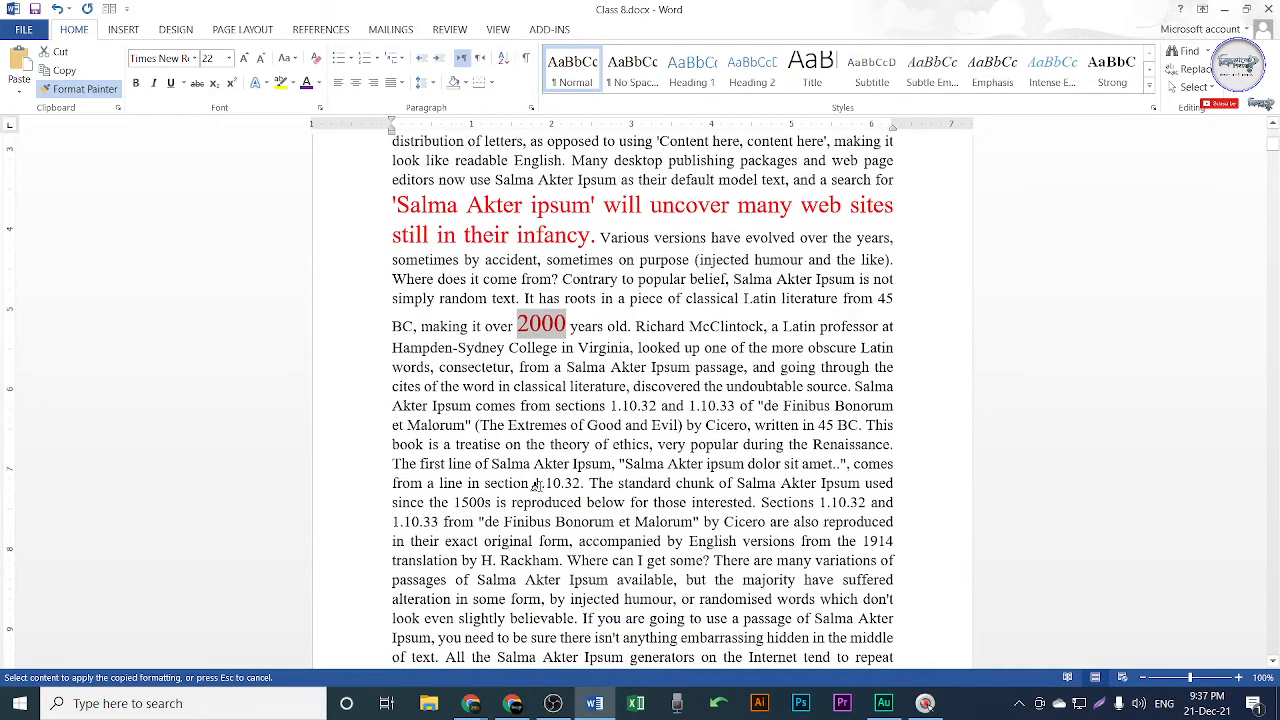
drag(532, 483, 590, 484)
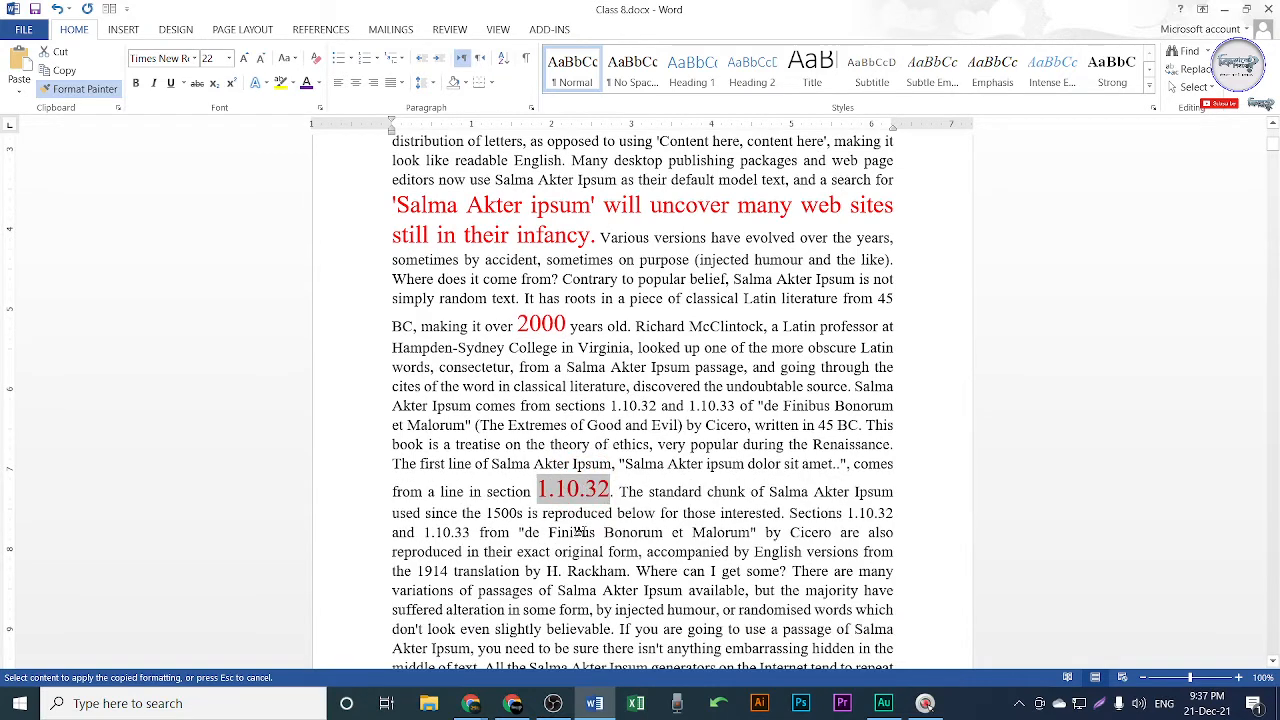
scroll(590, 510, down, 2)
scroll(592, 510, down, 1)
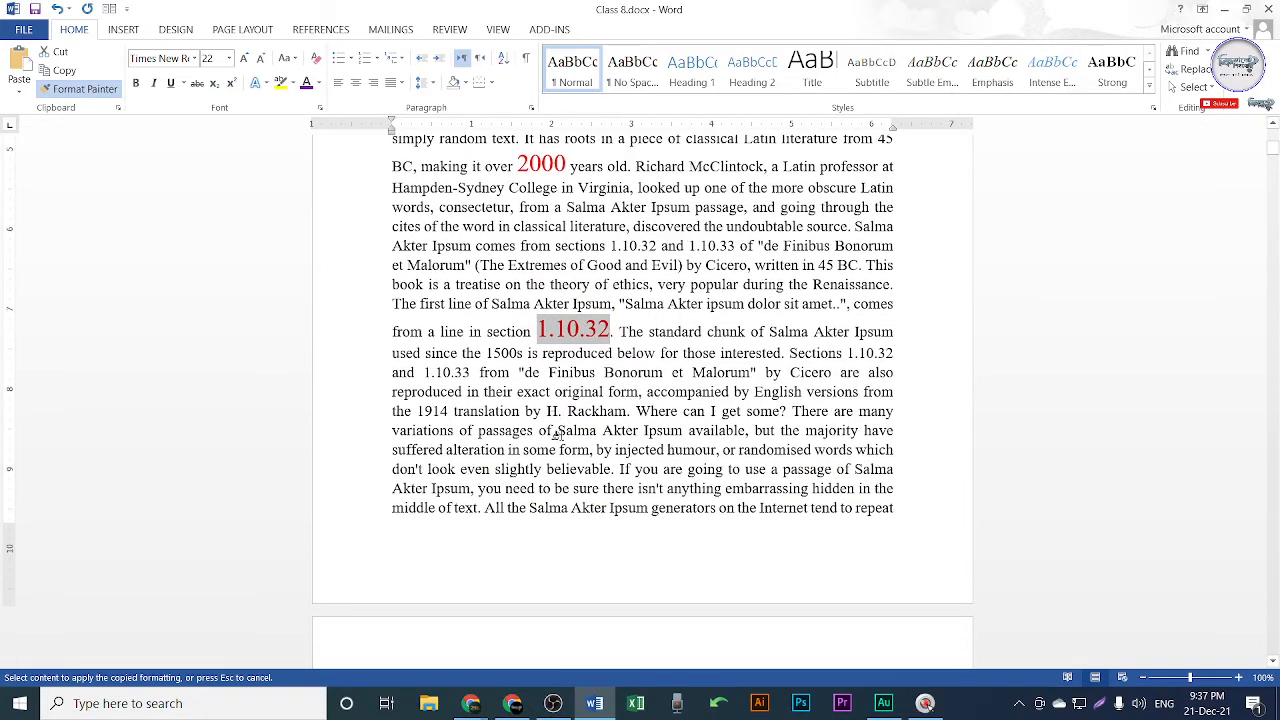
drag(557, 432, 640, 436)
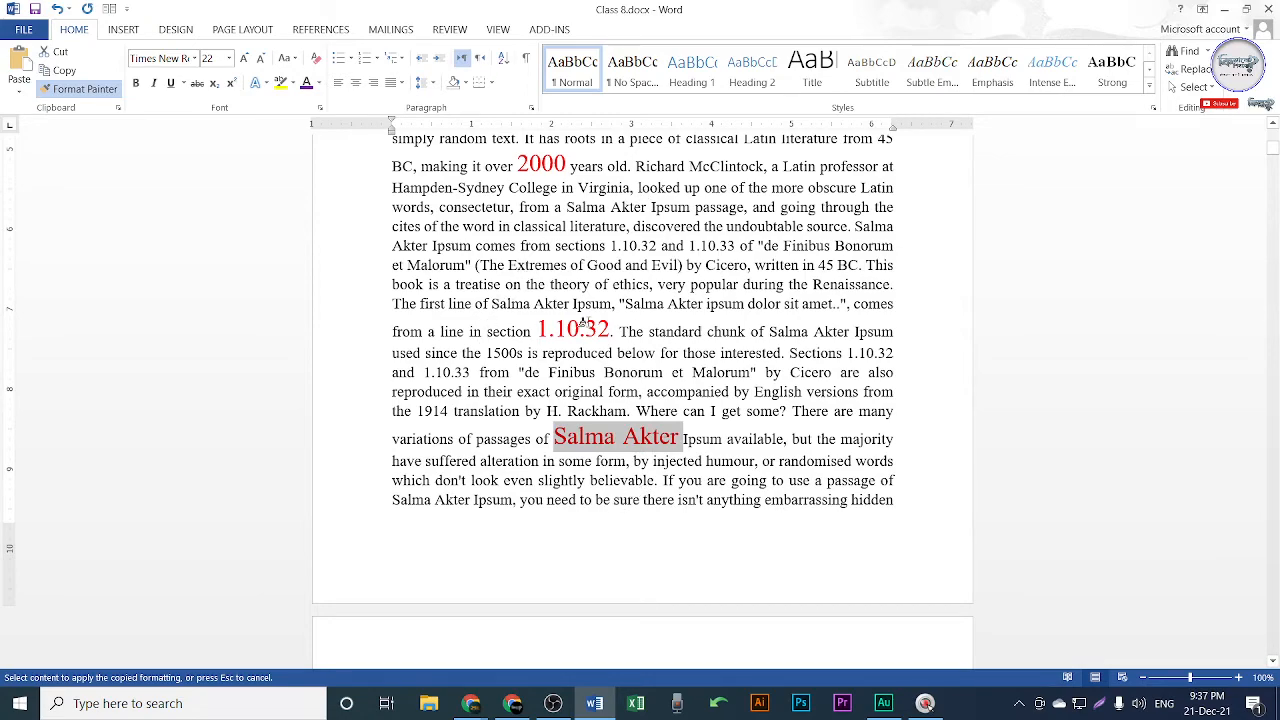
scroll(653, 294, up, 1)
scroll(653, 327, up, 3)
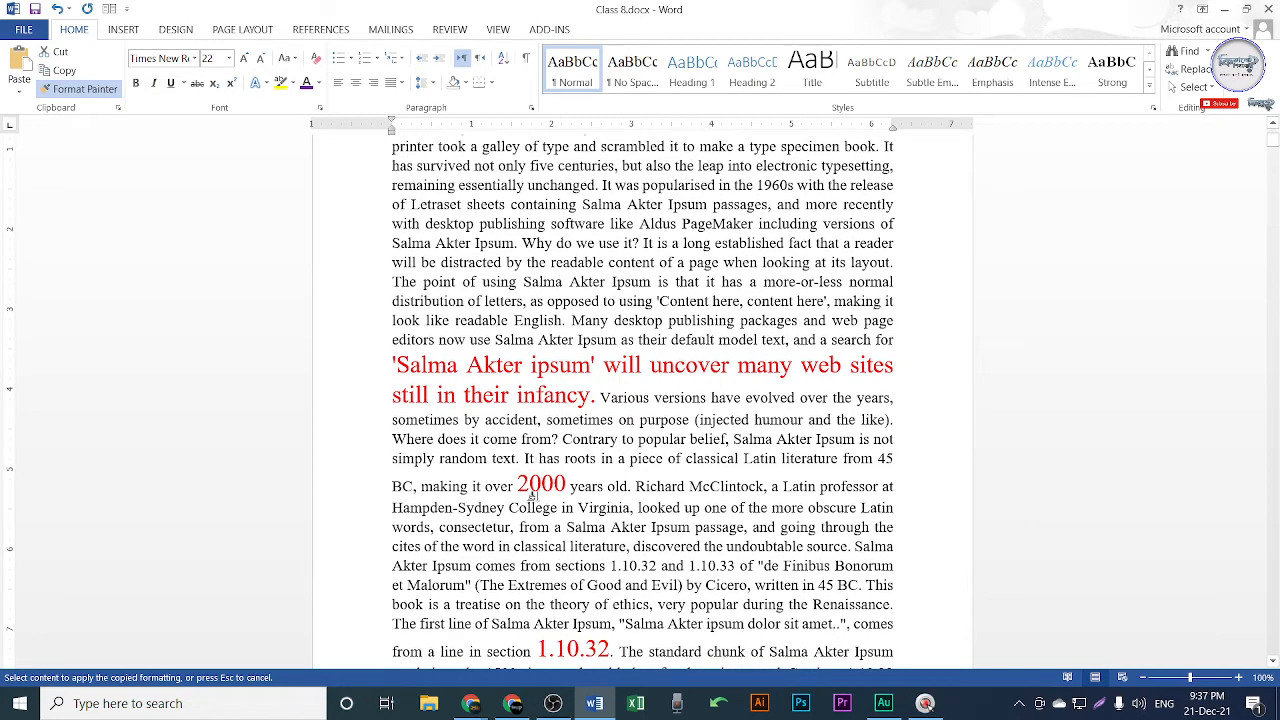
click(545, 705)
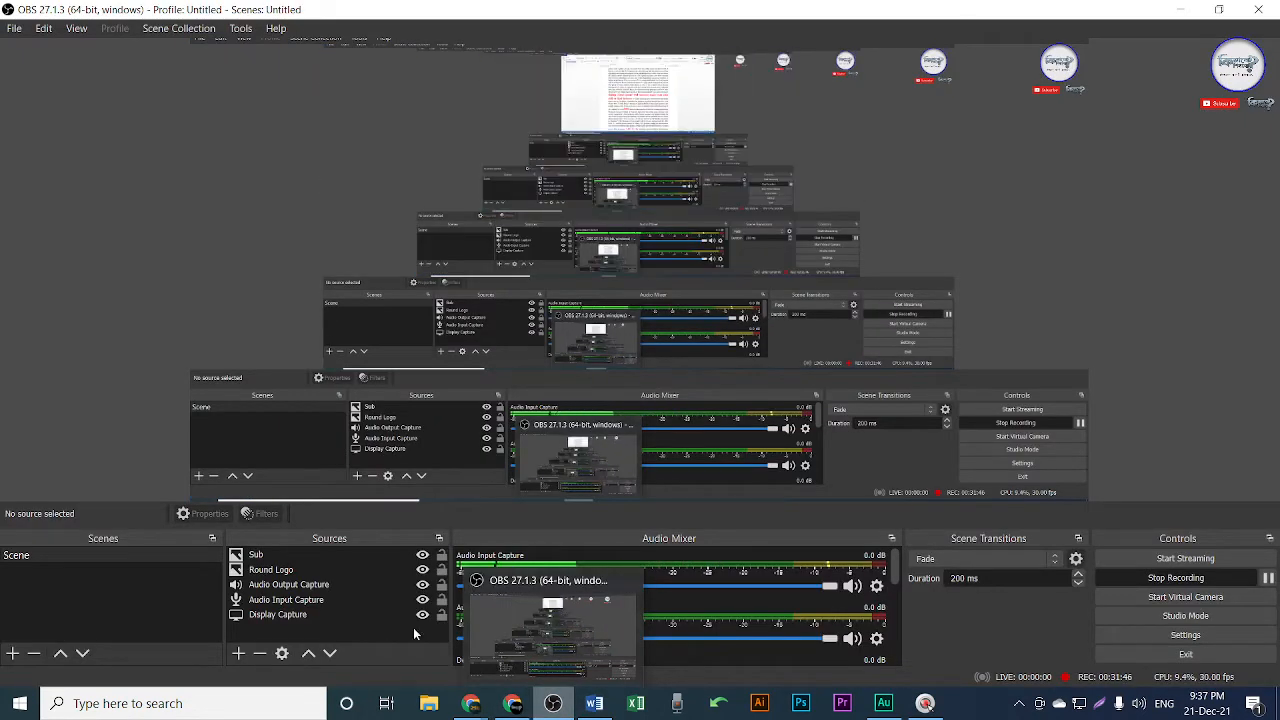
click(512, 703)
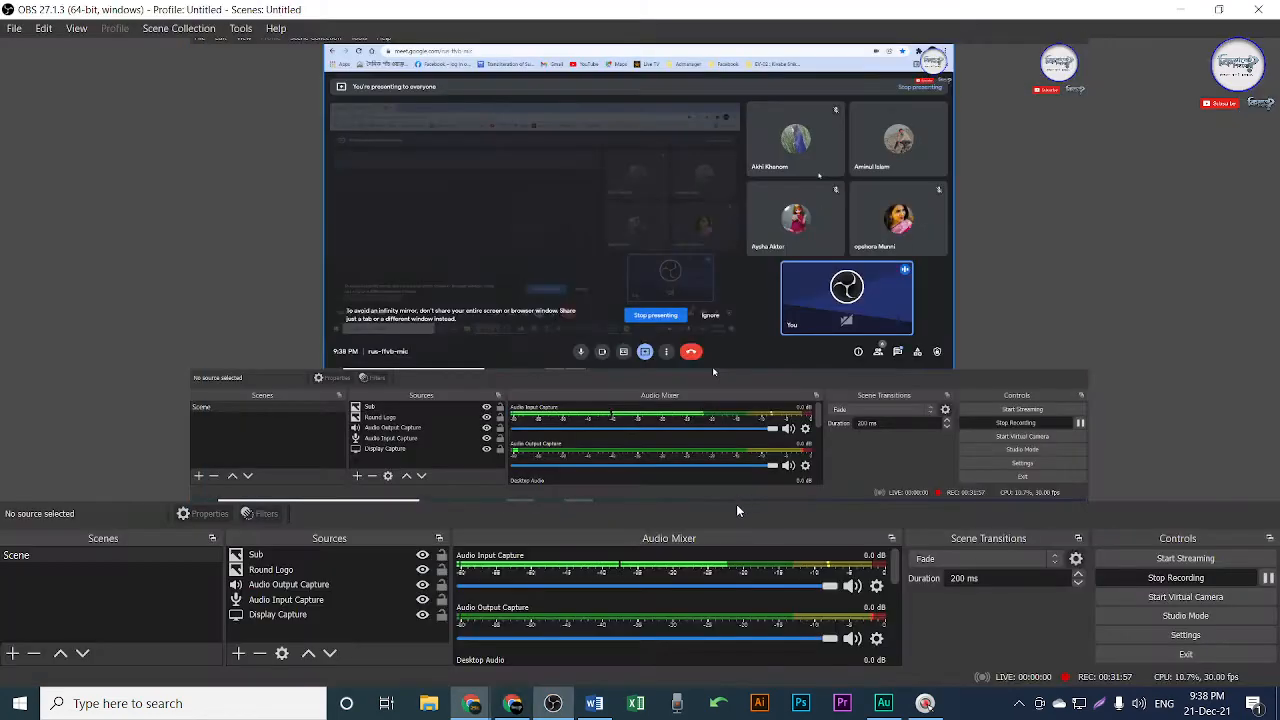
click(1184, 13)
click(594, 703)
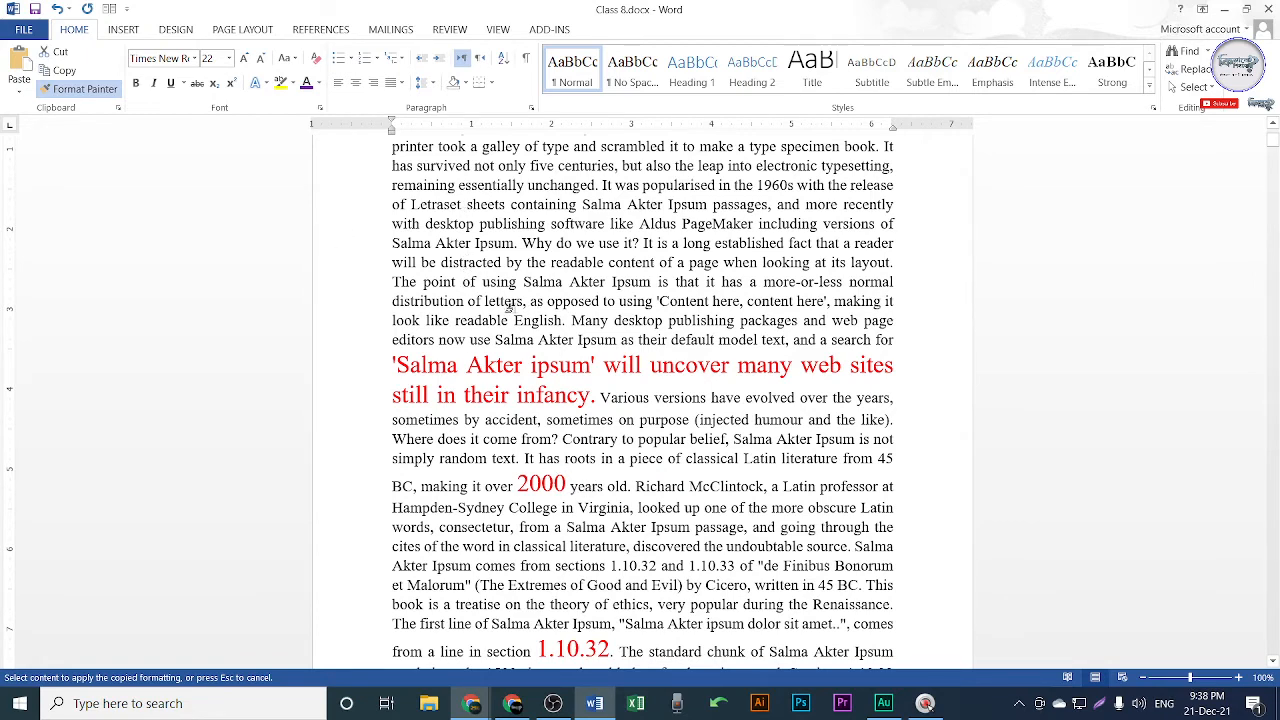
Paint the large red formatting onto 'come f', 'ur' and 'jected', then start an area capture.
drag(482, 444, 521, 444)
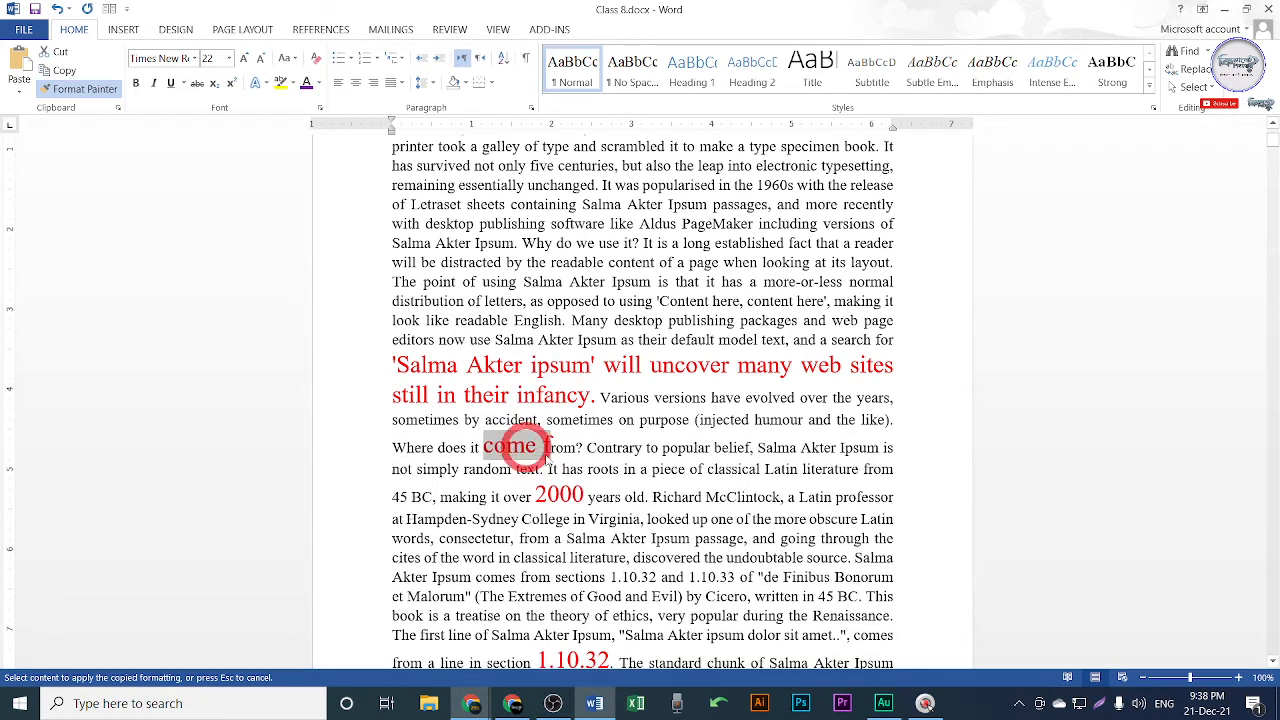
drag(647, 421, 788, 432)
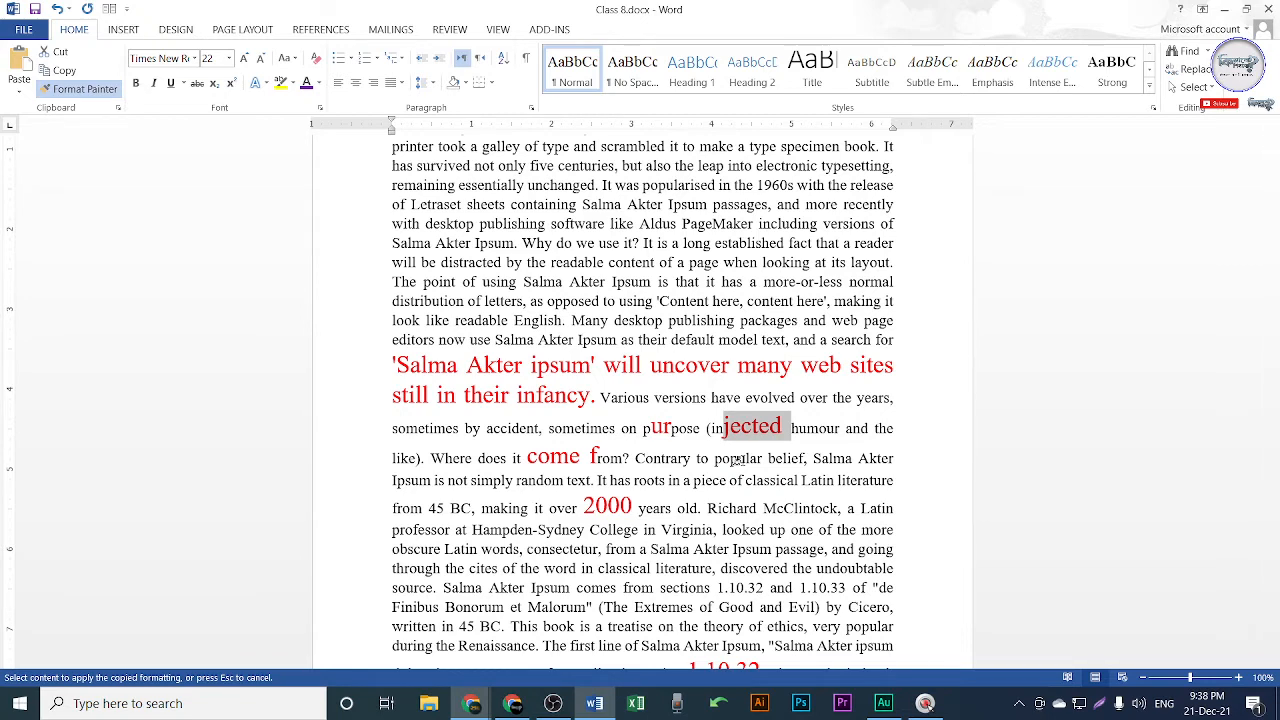
key(Escape)
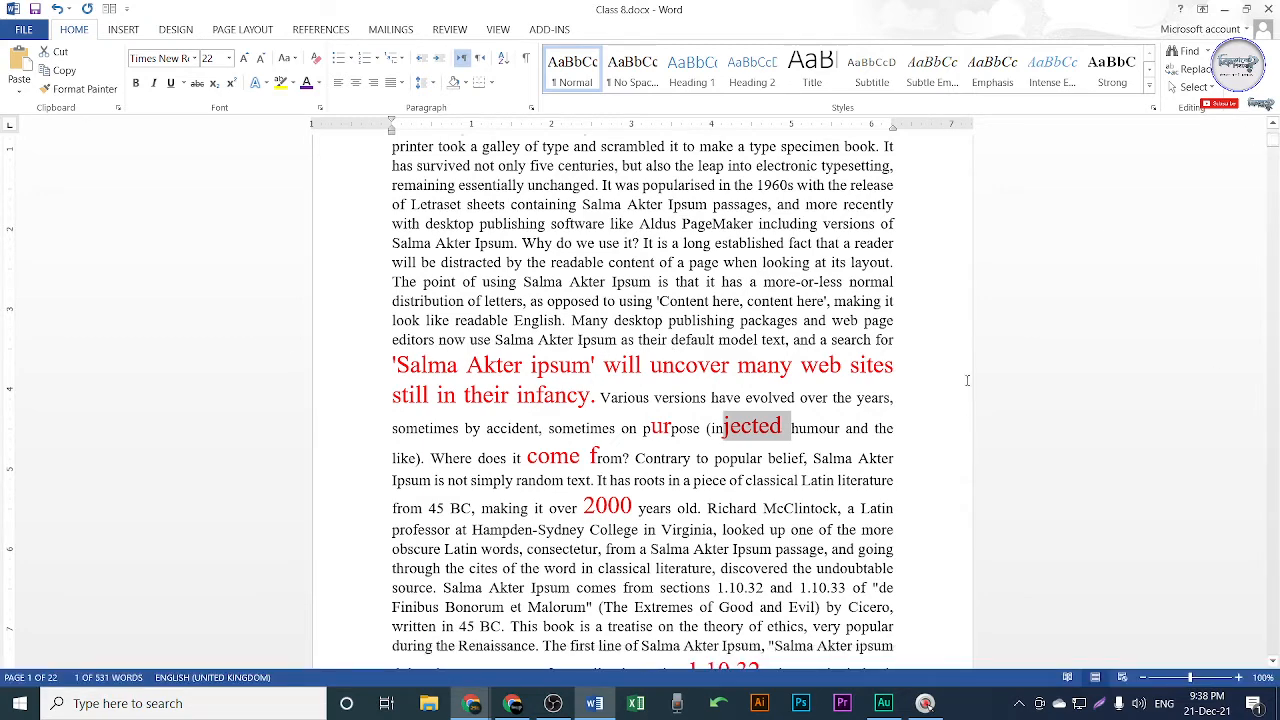
key(shift+Print)
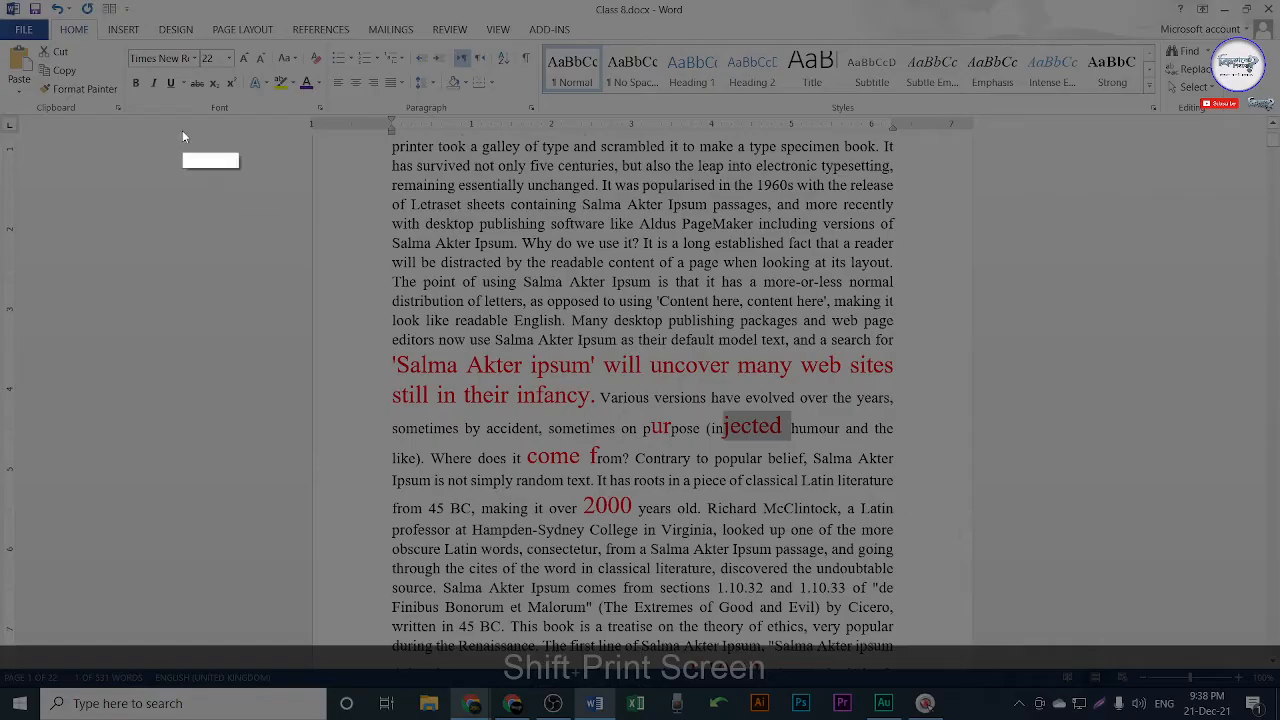
Capture the top band of the Word window and draw a red box around the Font group.
drag(1, 1, 1279, 257)
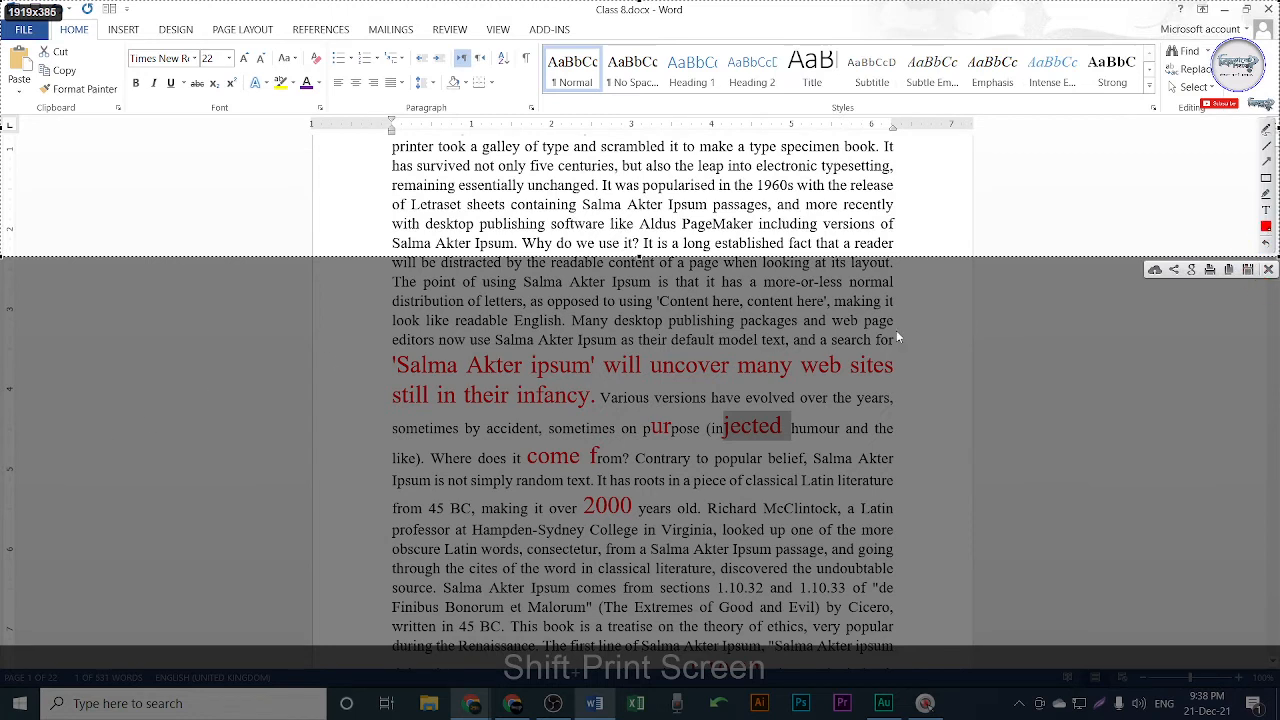
click(1267, 178)
mouse_move(124, 33)
mouse_down()
mouse_move(184, 87)
mouse_move(328, 120)
mouse_up()
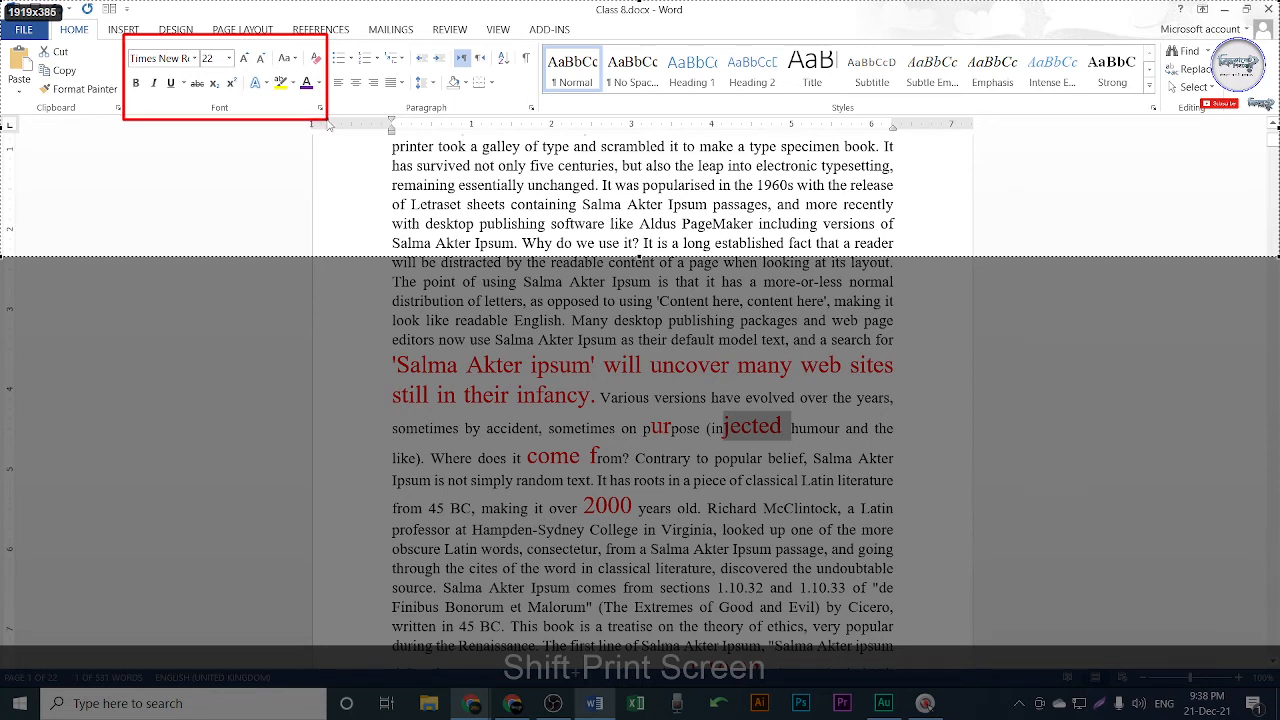
drag(328, 124, 331, 124)
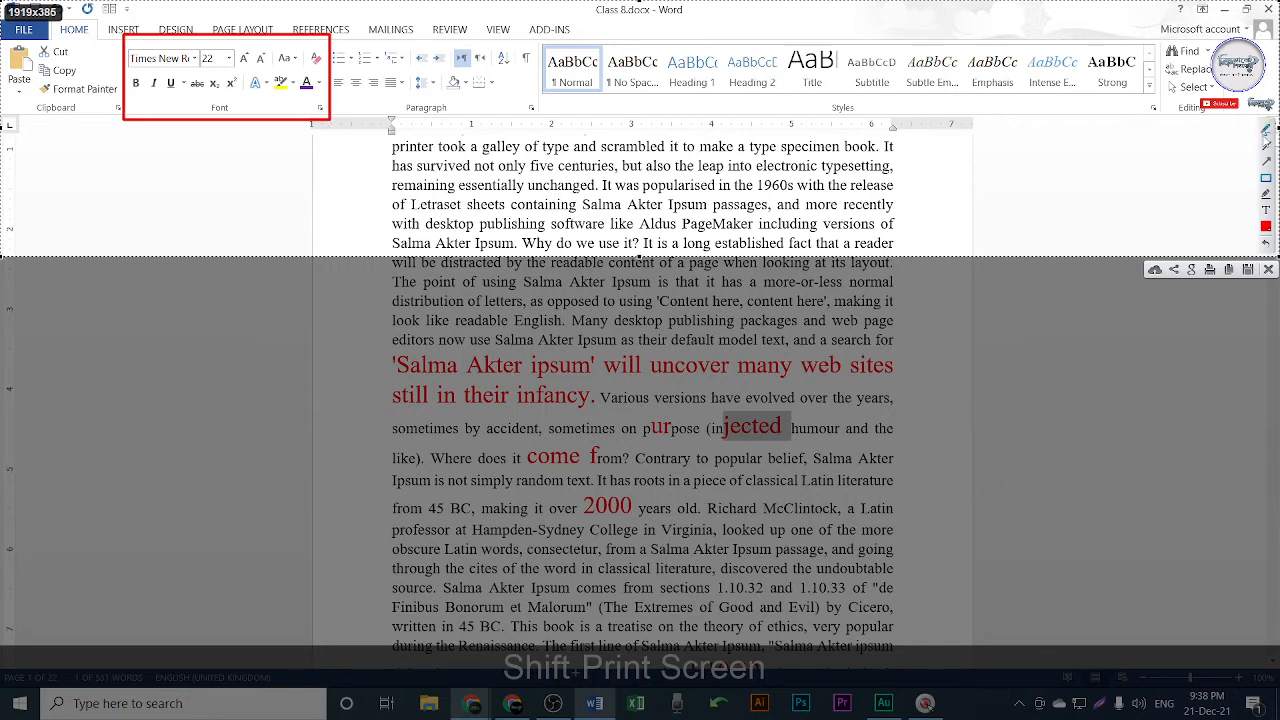
Add red circles, ticks, a line and an arrow to the capture, then discard it.
click(1266, 129)
drag(159, 190, 260, 189)
mouse_move(208, 90)
mouse_down()
mouse_move(216, 73)
mouse_move(231, 92)
mouse_move(203, 88)
mouse_up()
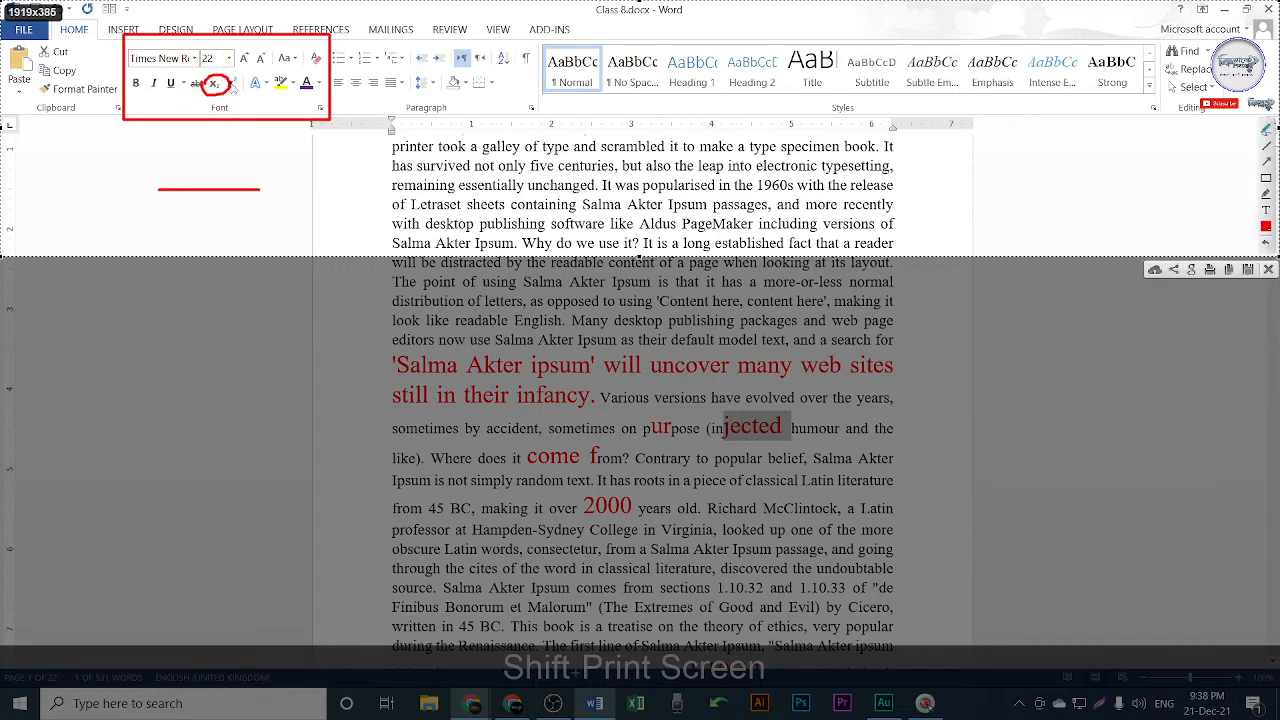
key(ctrl+z)
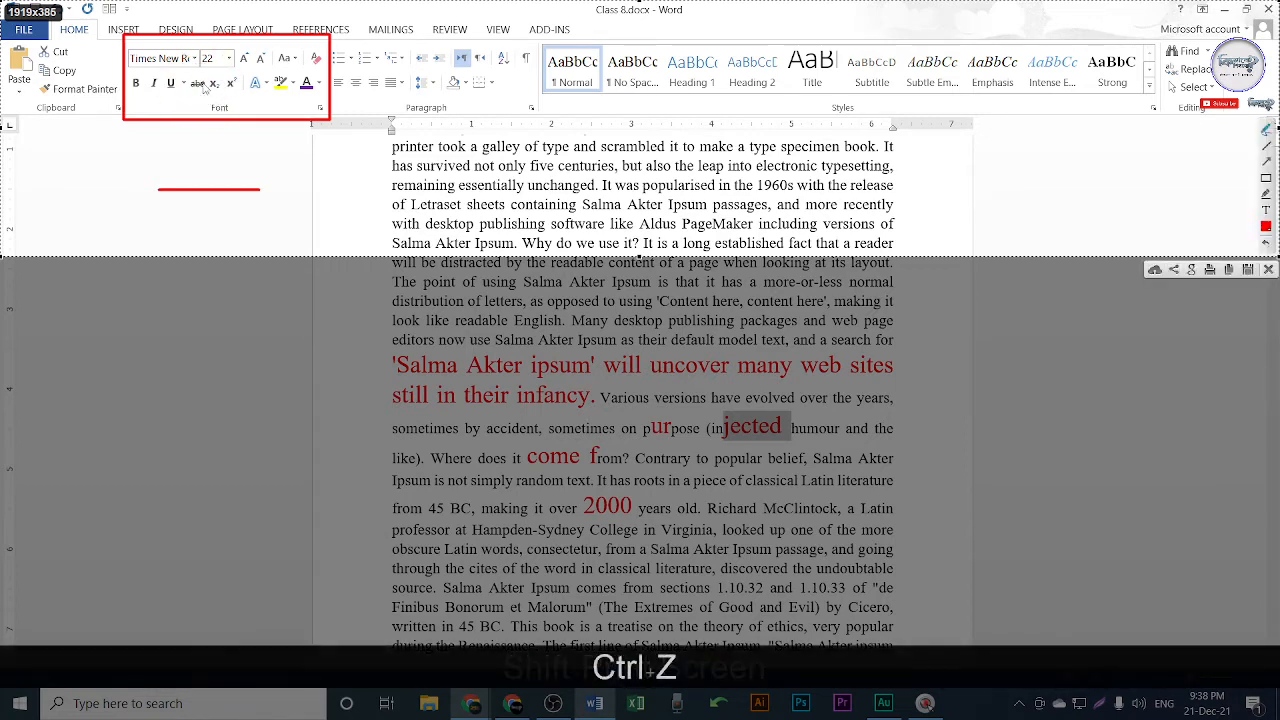
mouse_move(207, 86)
mouse_down()
mouse_move(236, 70)
mouse_move(247, 92)
mouse_move(210, 106)
mouse_move(198, 86)
mouse_move(212, 74)
mouse_up()
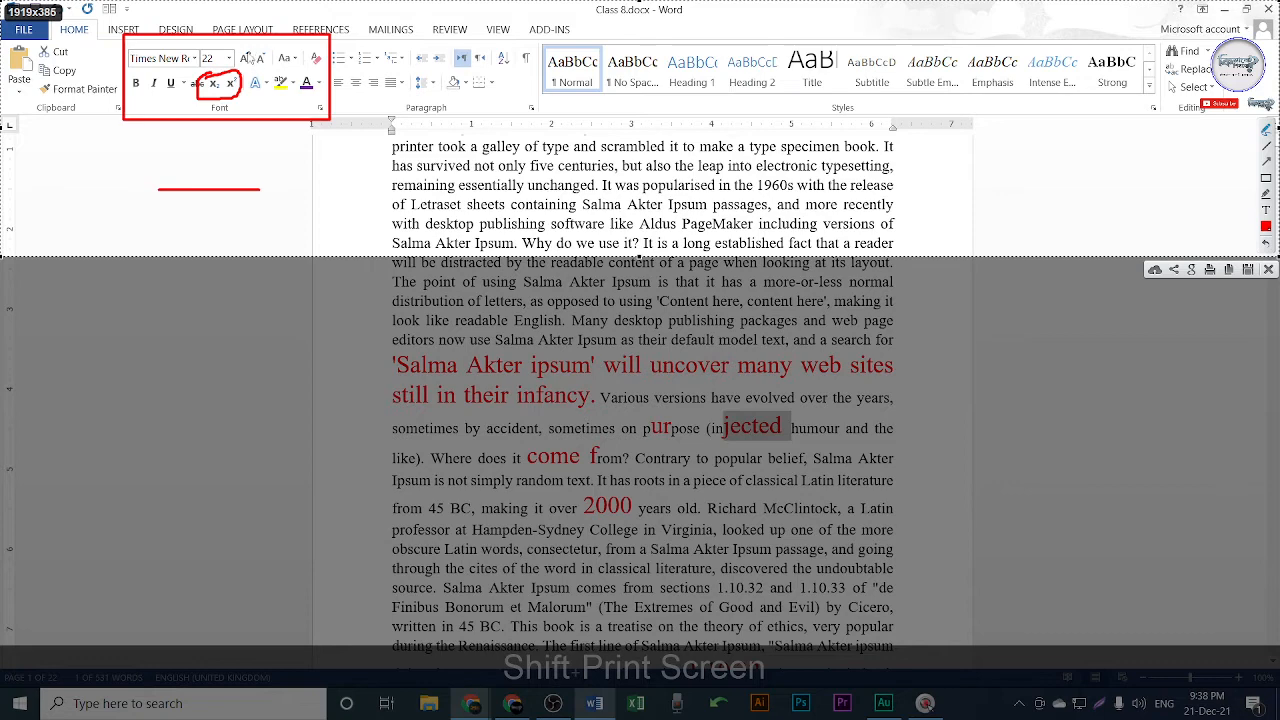
drag(238, 52, 290, 36)
mouse_move(300, 58)
mouse_down()
mouse_move(285, 87)
mouse_move(288, 45)
mouse_move(297, 70)
mouse_move(331, 37)
mouse_up()
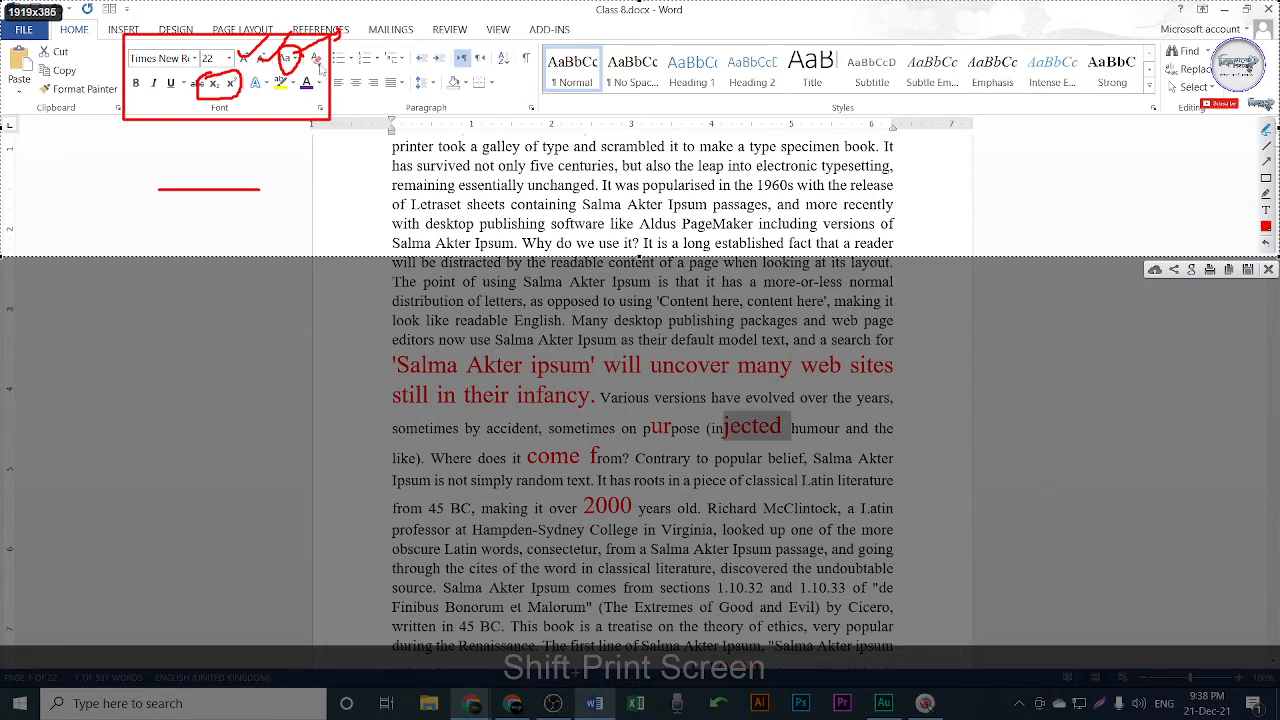
drag(316, 46, 368, 26)
drag(286, 92, 270, 150)
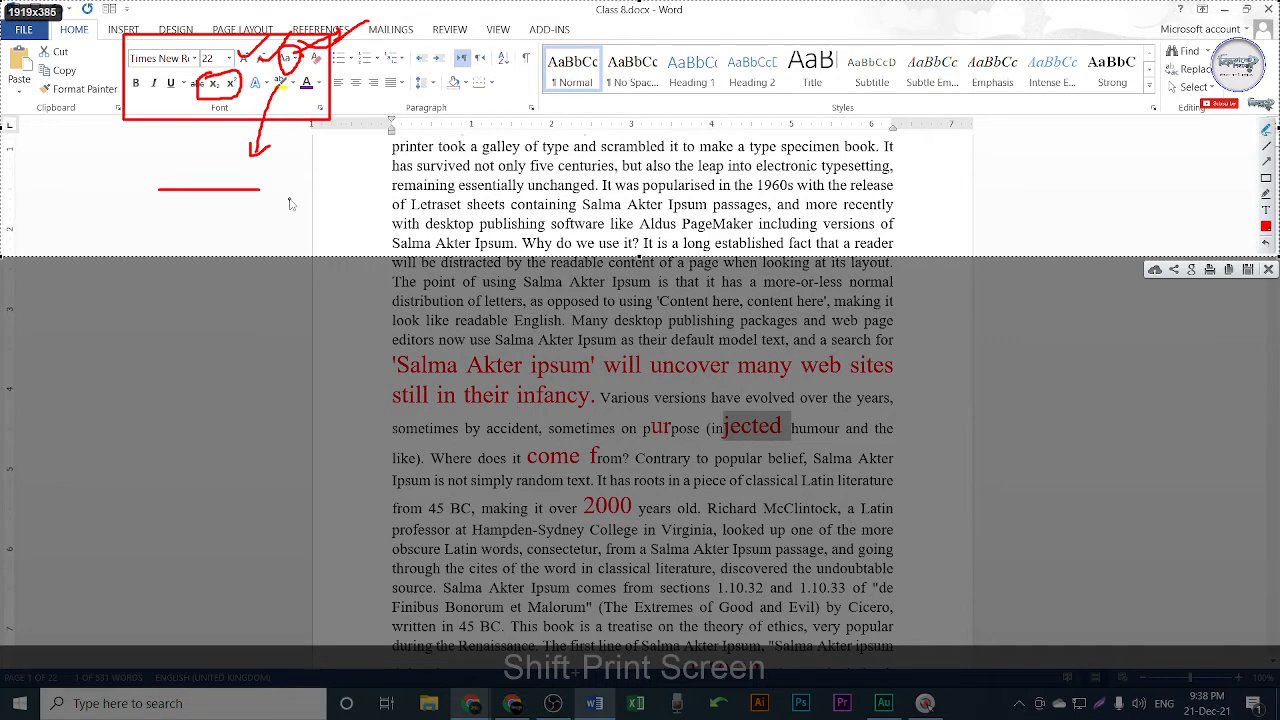
key(Escape)
key(Escape)
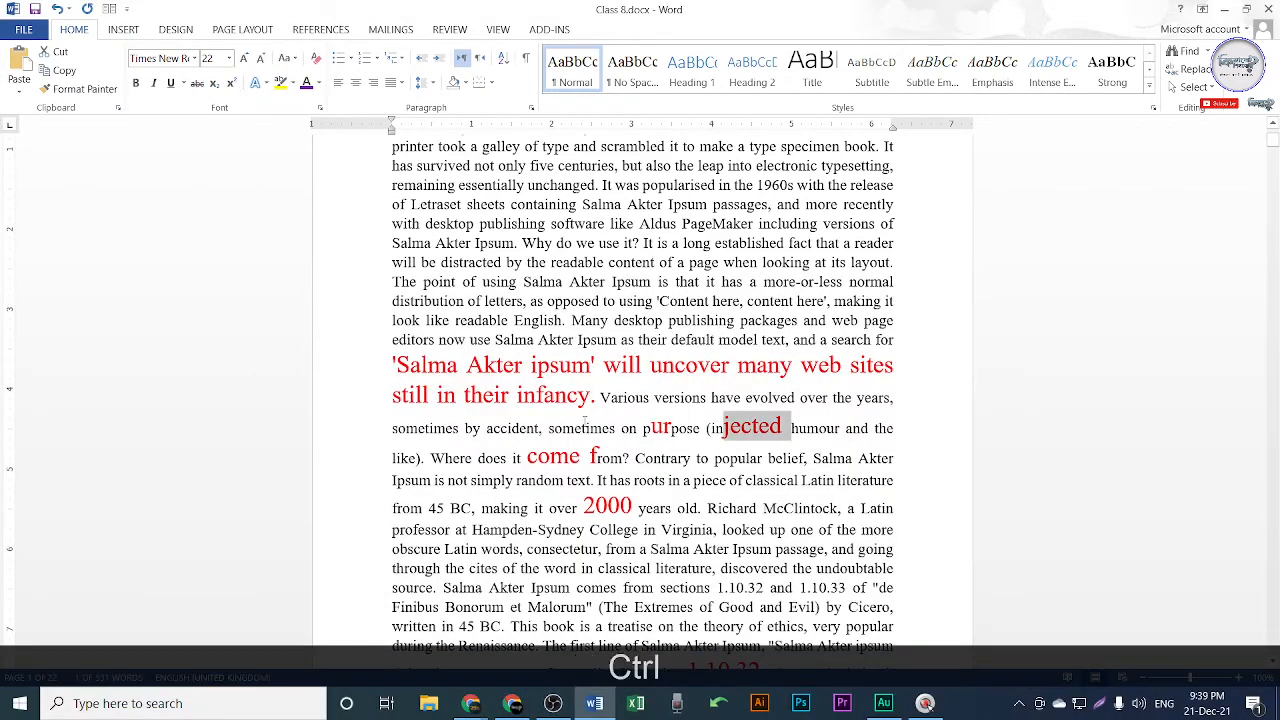
Undo the large red formatting and highlight the person's name in yellow.
key(ctrl+z)
key(ctrl+z)
key(ctrl+z)
key(ctrl+z)
scroll(640, 395, up, 2)
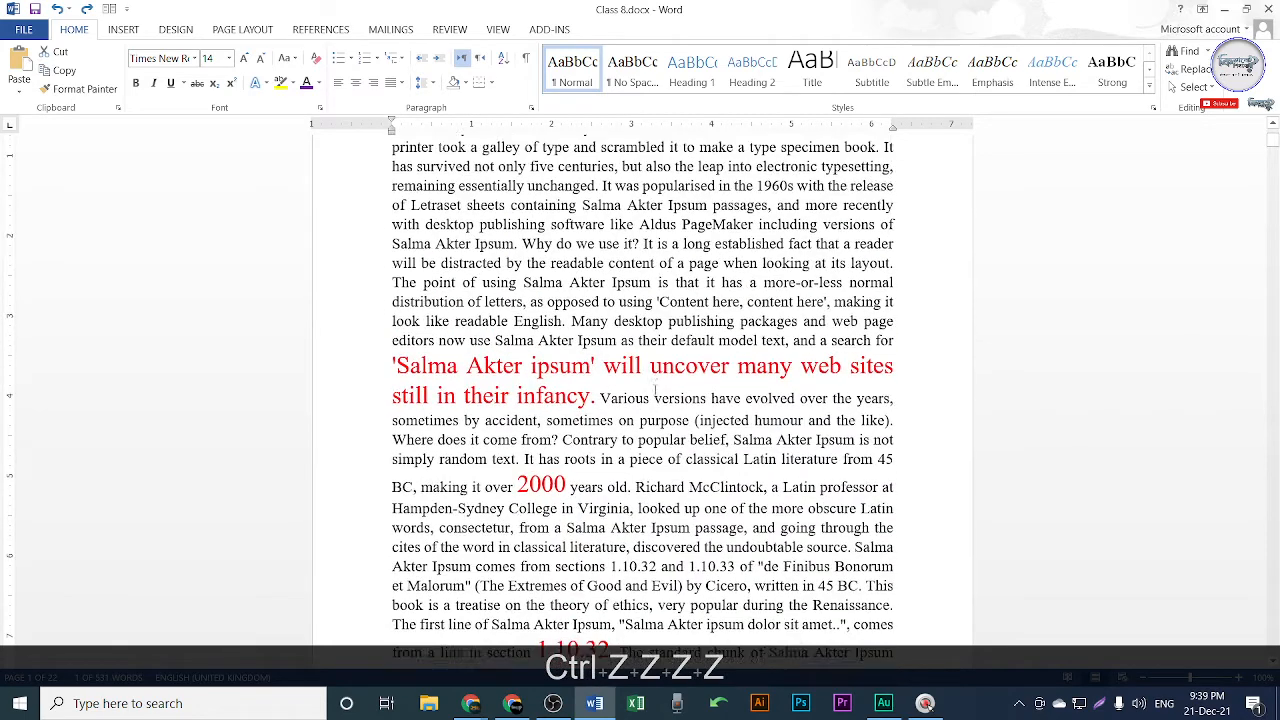
drag(494, 346, 578, 346)
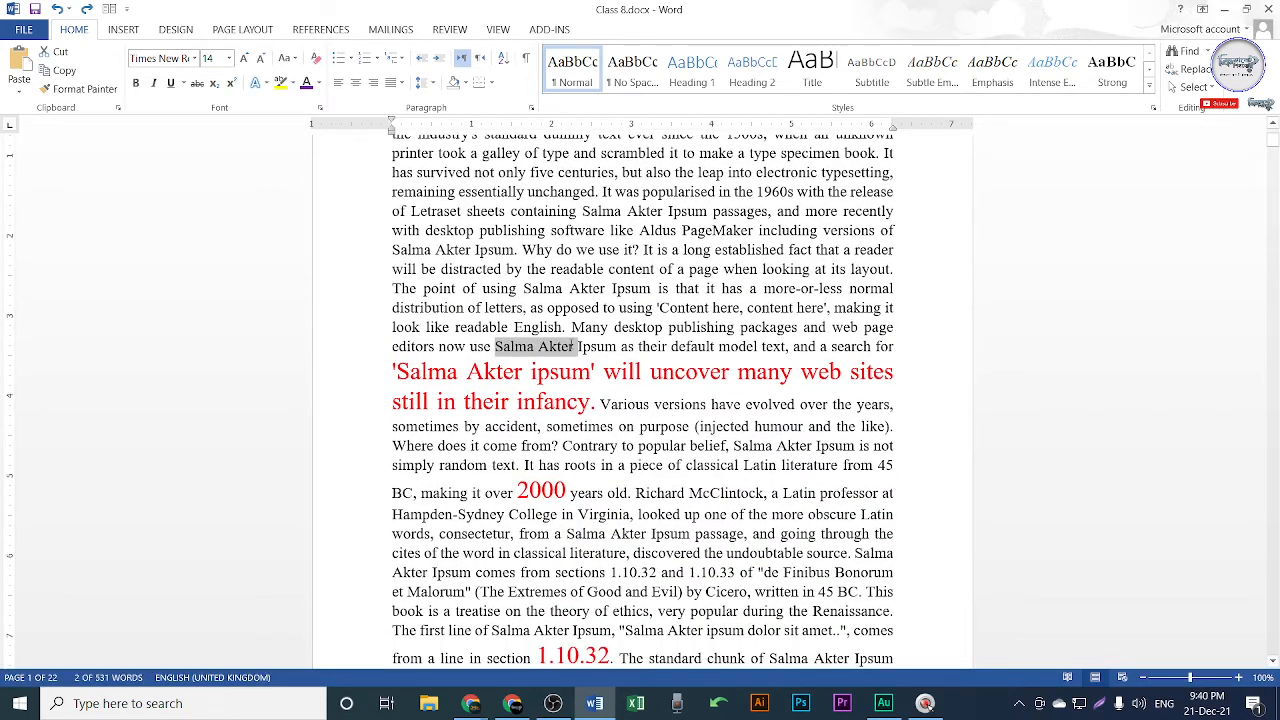
click(291, 83)
click(283, 101)
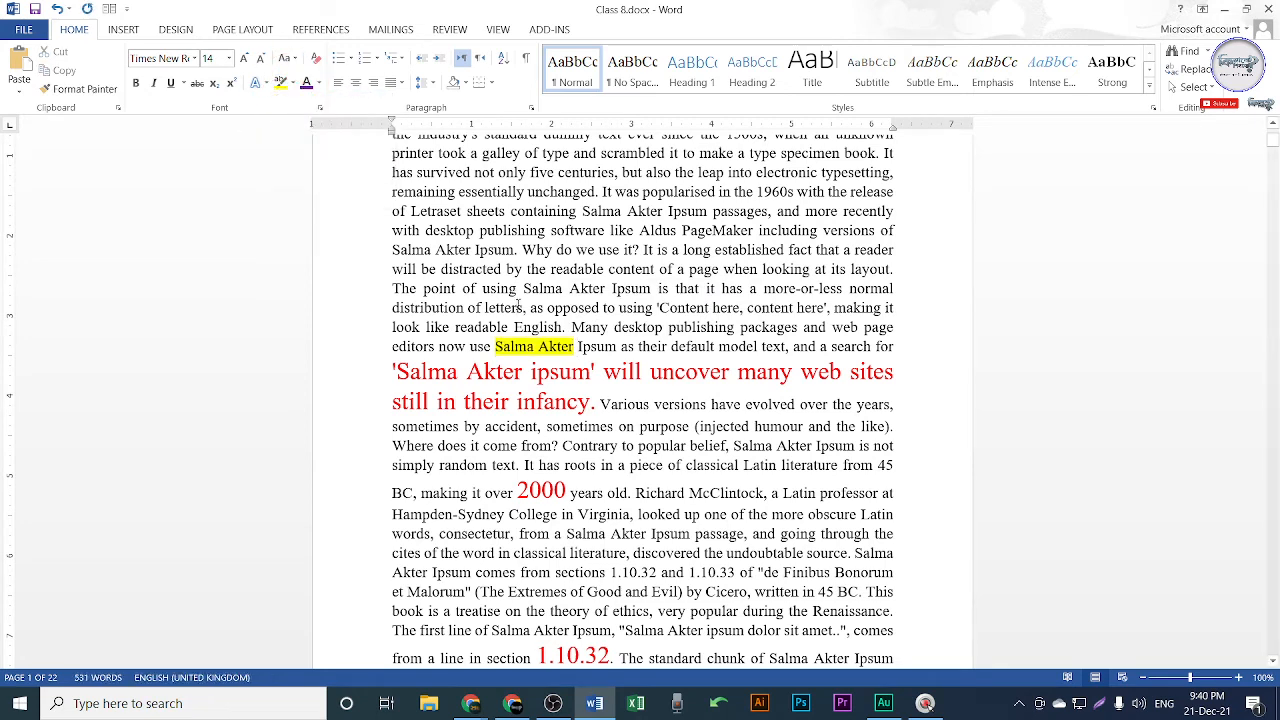
click(519, 302)
Undo the highlight and remaining formatting so the heading returns to 14 pt, then start a capture.
key(ctrl+z)
key(ctrl+z)
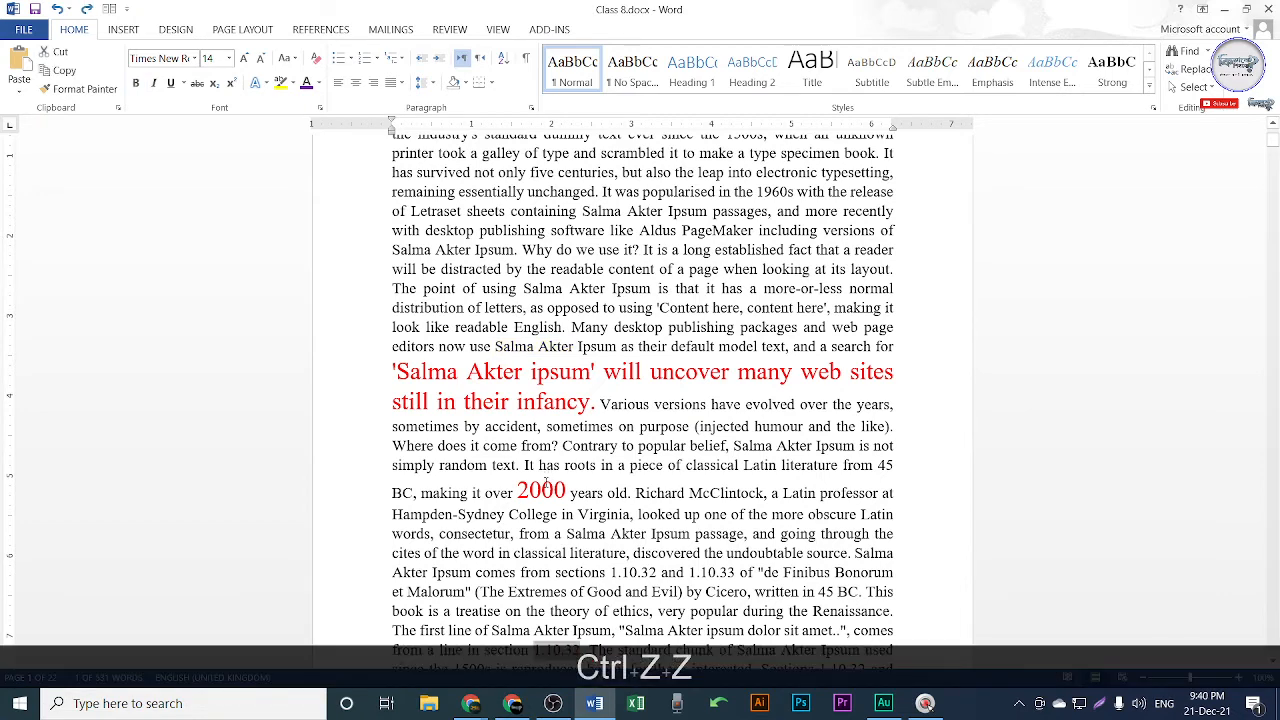
key(ctrl+z)
key(ctrl+z)
key(ctrl+z)
key(ctrl+z)
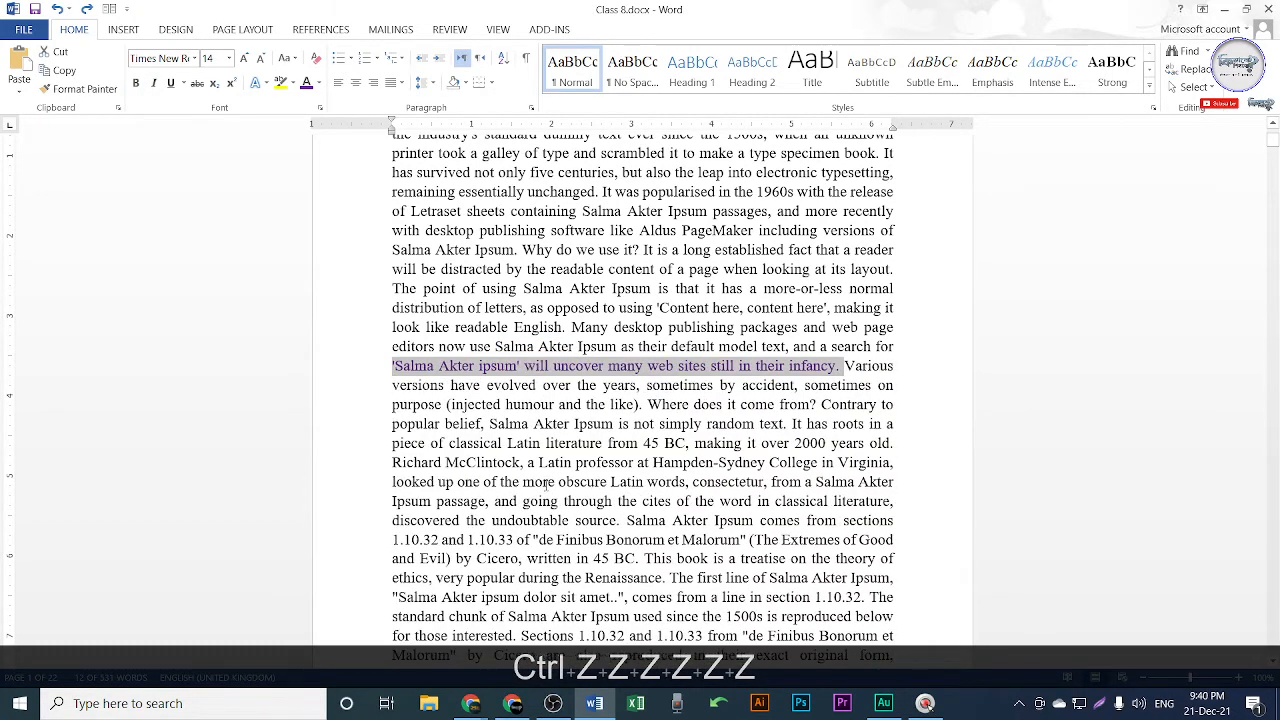
key(ctrl+z)
key(ctrl+z)
key(ctrl+z)
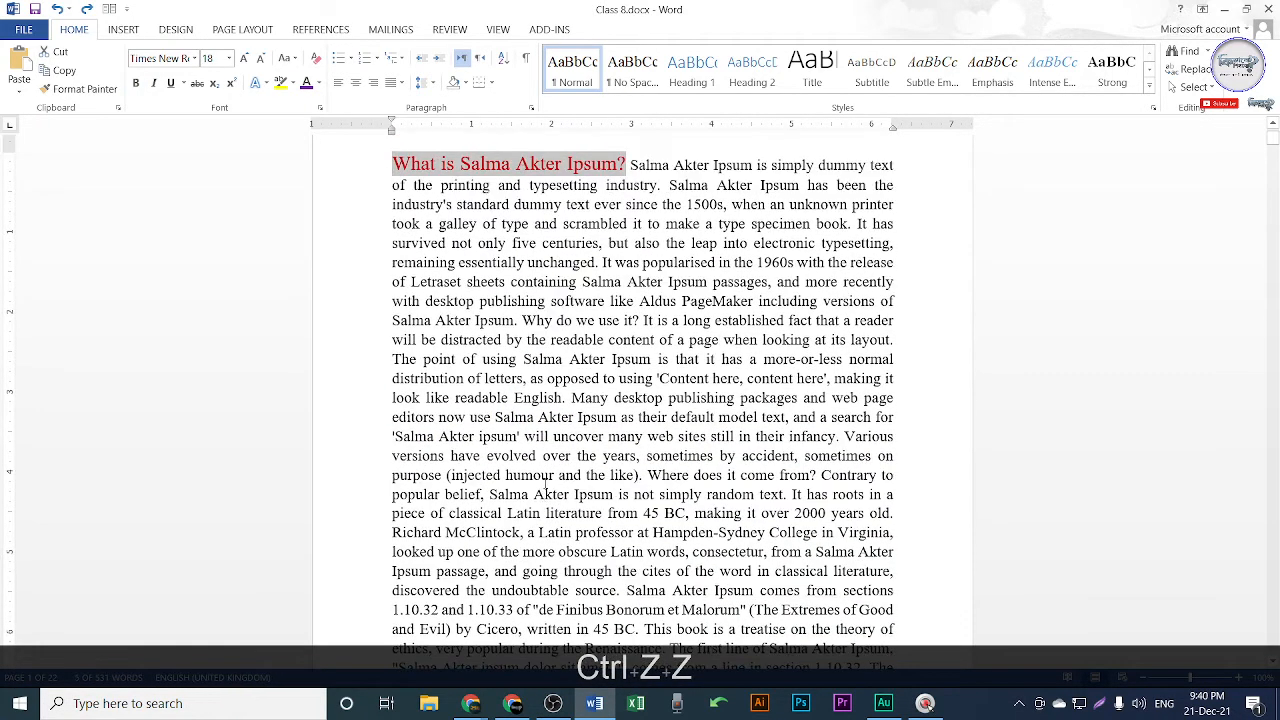
key(ctrl+z)
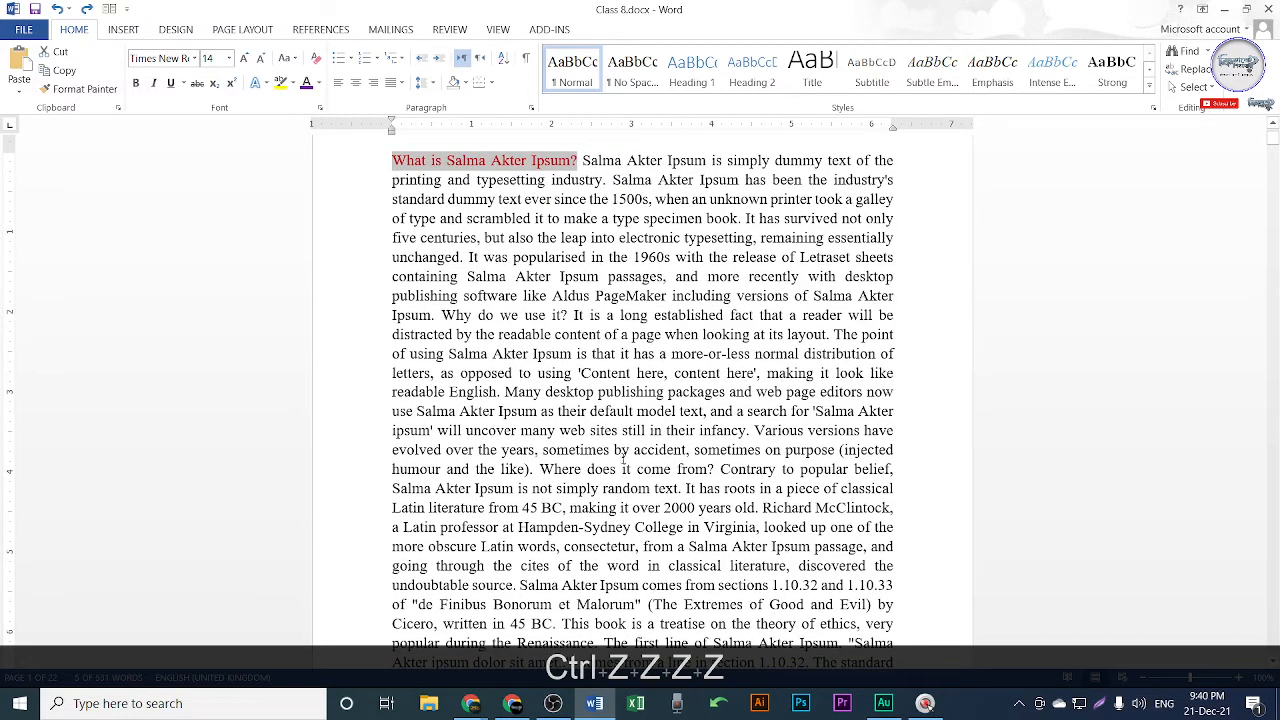
key(shift+Print)
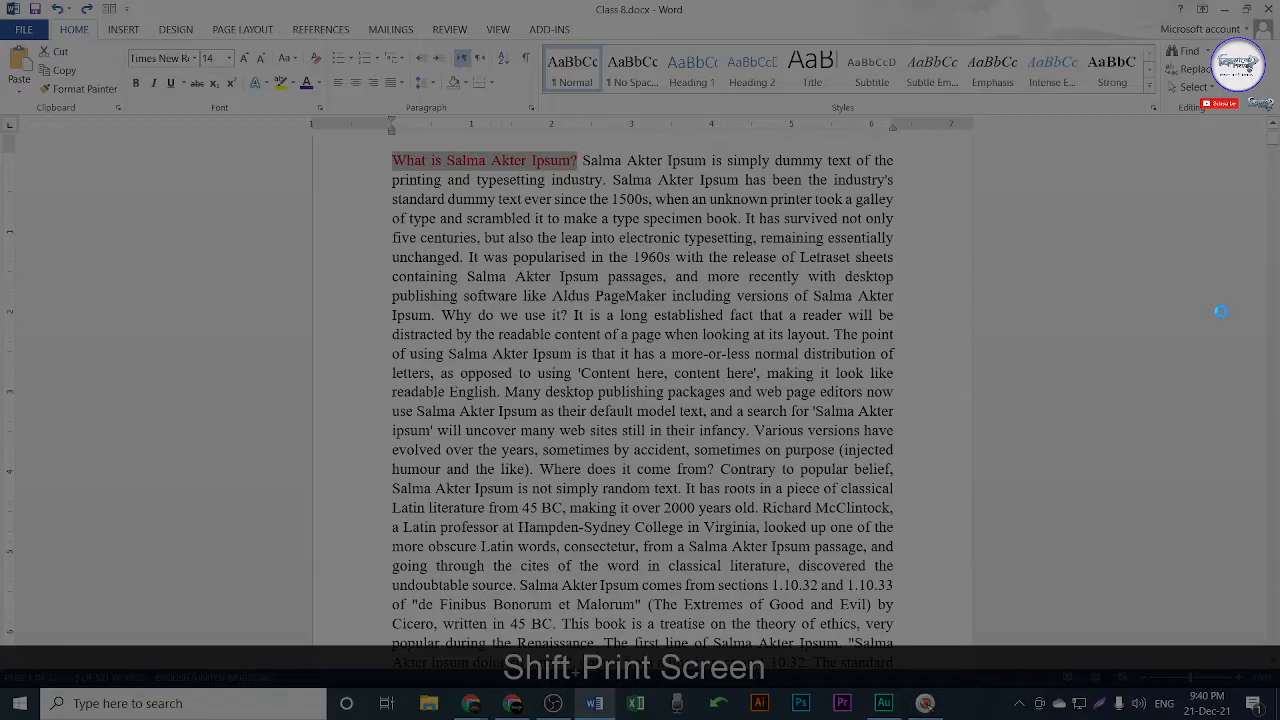
drag(1, 1, 1277, 334)
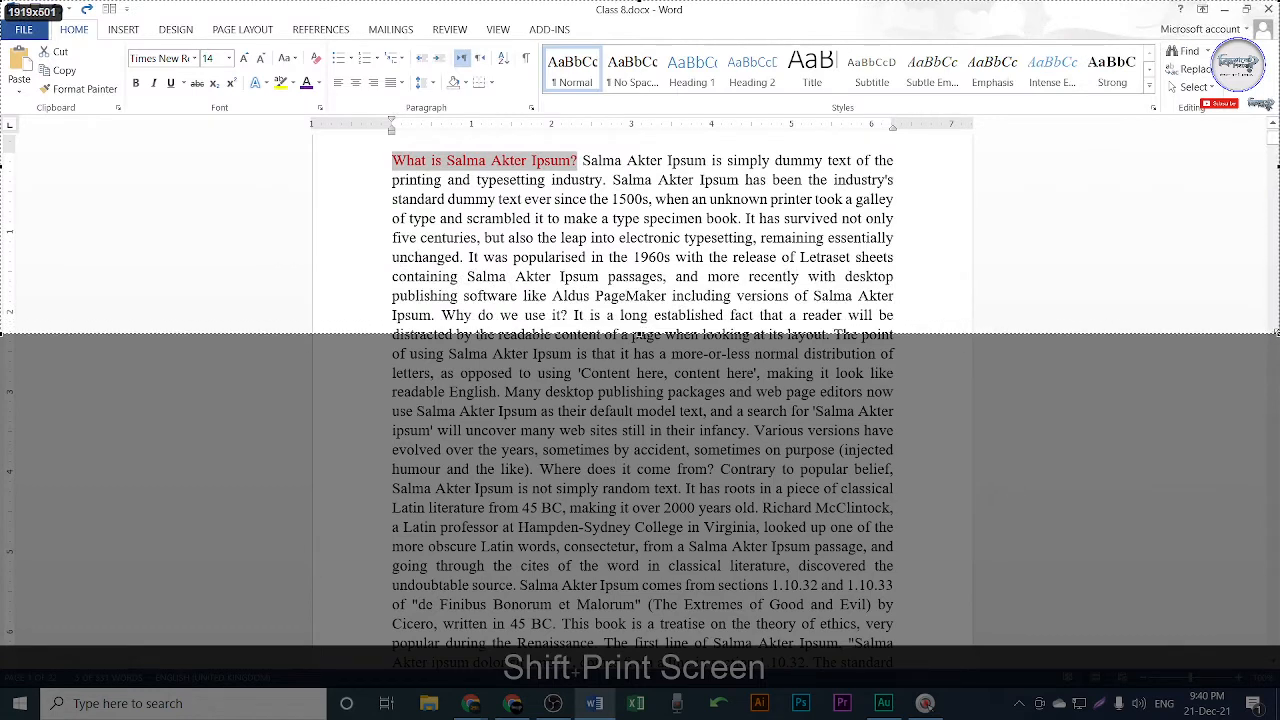
click(1266, 239)
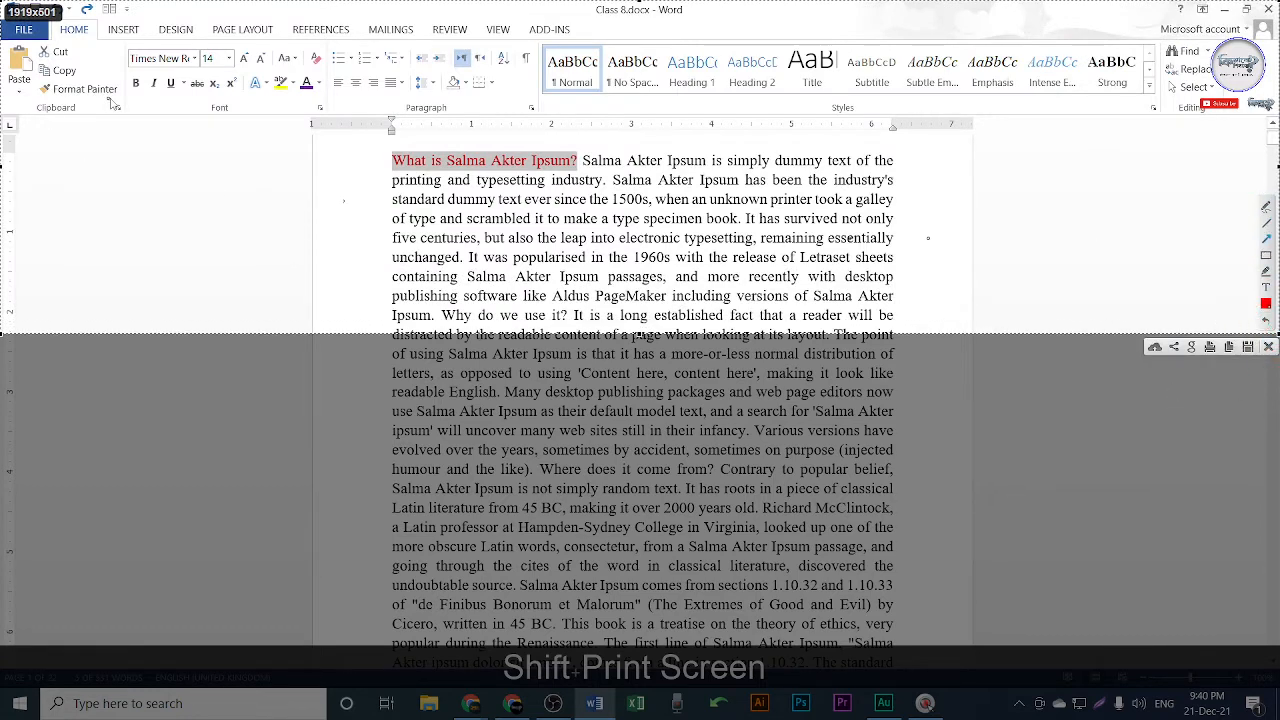
mouse_move(136, 82)
mouse_down()
mouse_move(104, 226)
mouse_move(72, 266)
mouse_up()
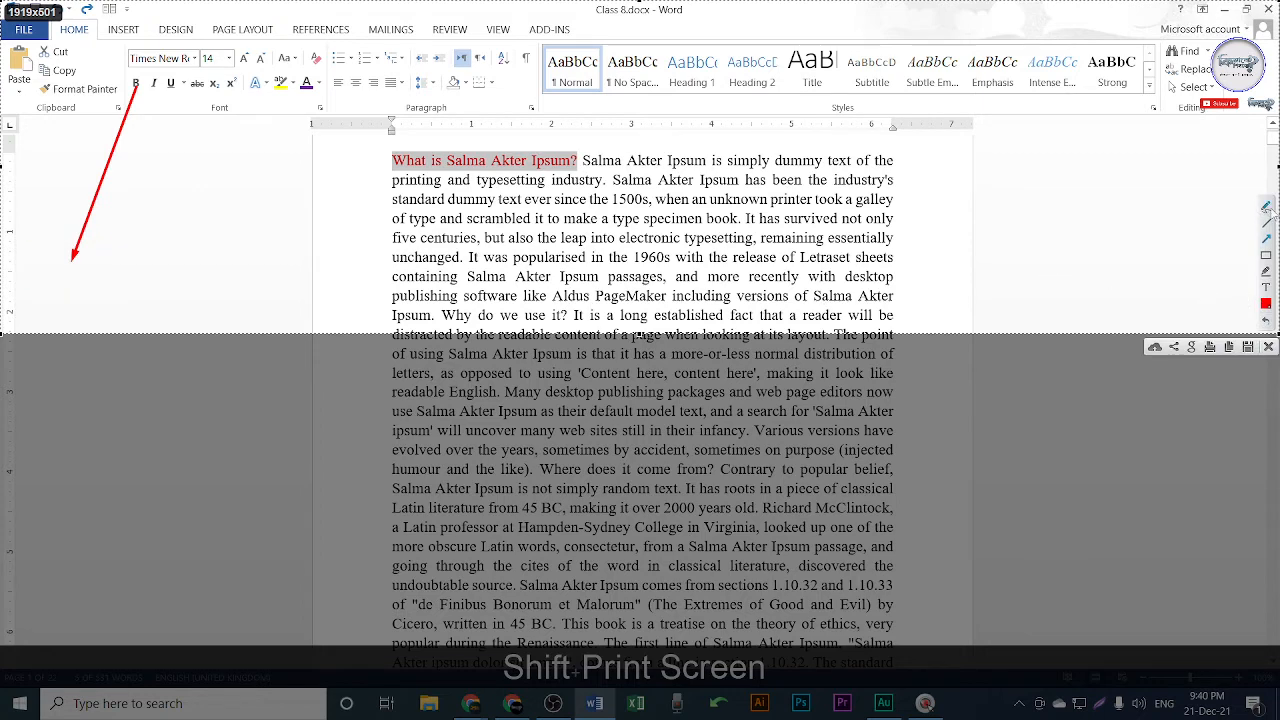
click(1266, 209)
mouse_move(122, 260)
mouse_down()
mouse_move(112, 253)
mouse_move(127, 287)
mouse_up()
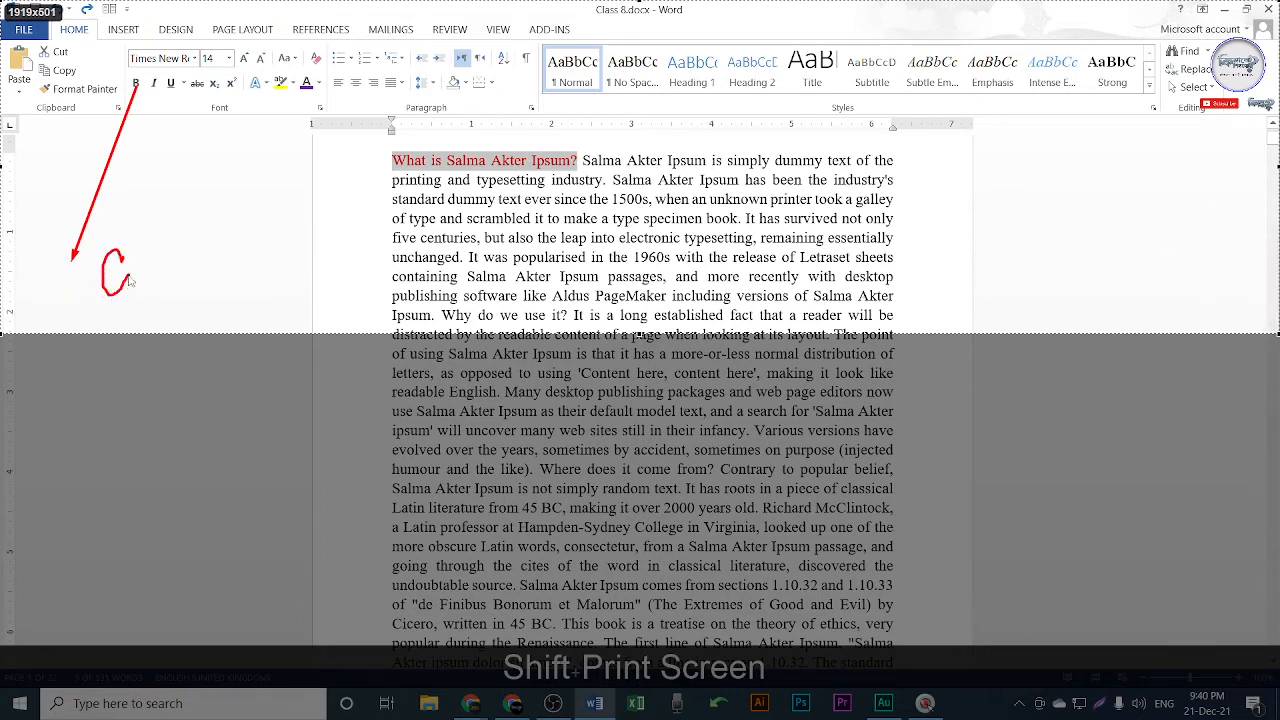
mouse_move(138, 224)
mouse_down()
mouse_move(146, 278)
mouse_move(170, 235)
mouse_move(184, 245)
mouse_move(195, 212)
mouse_move(198, 244)
mouse_up()
drag(194, 224, 218, 217)
drag(205, 208, 207, 232)
drag(209, 226, 243, 227)
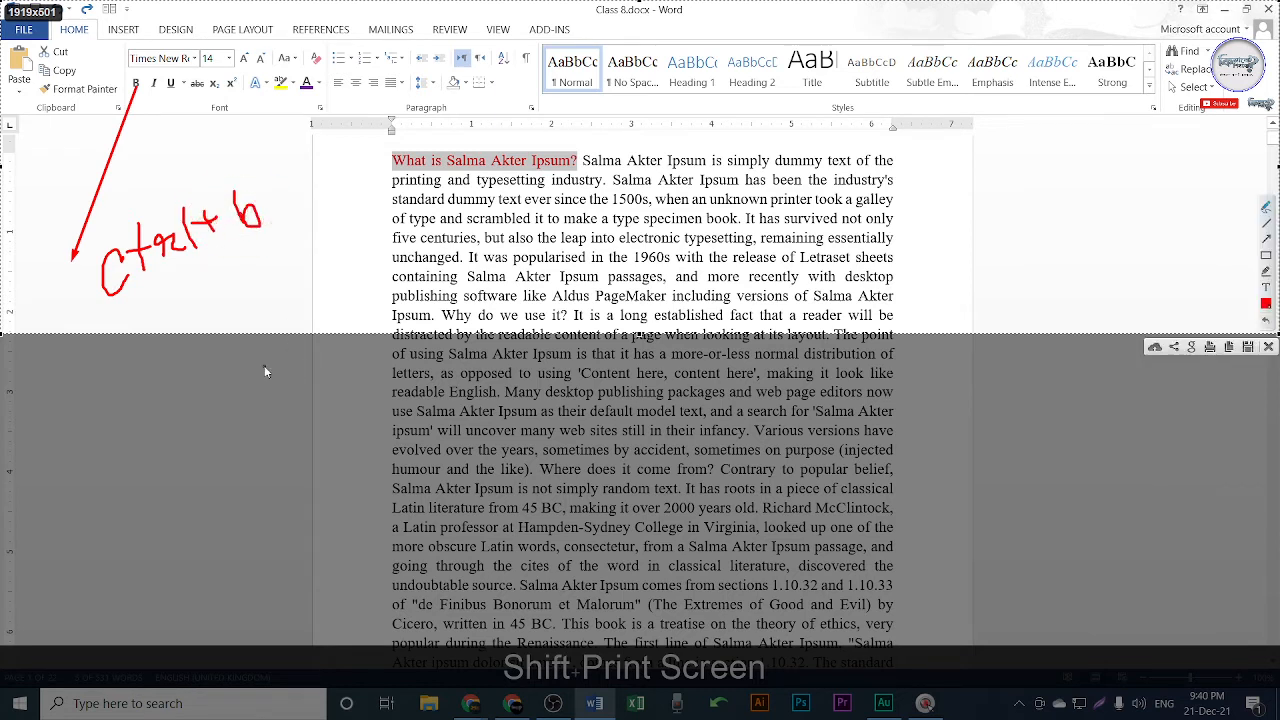
drag(150, 91, 285, 183)
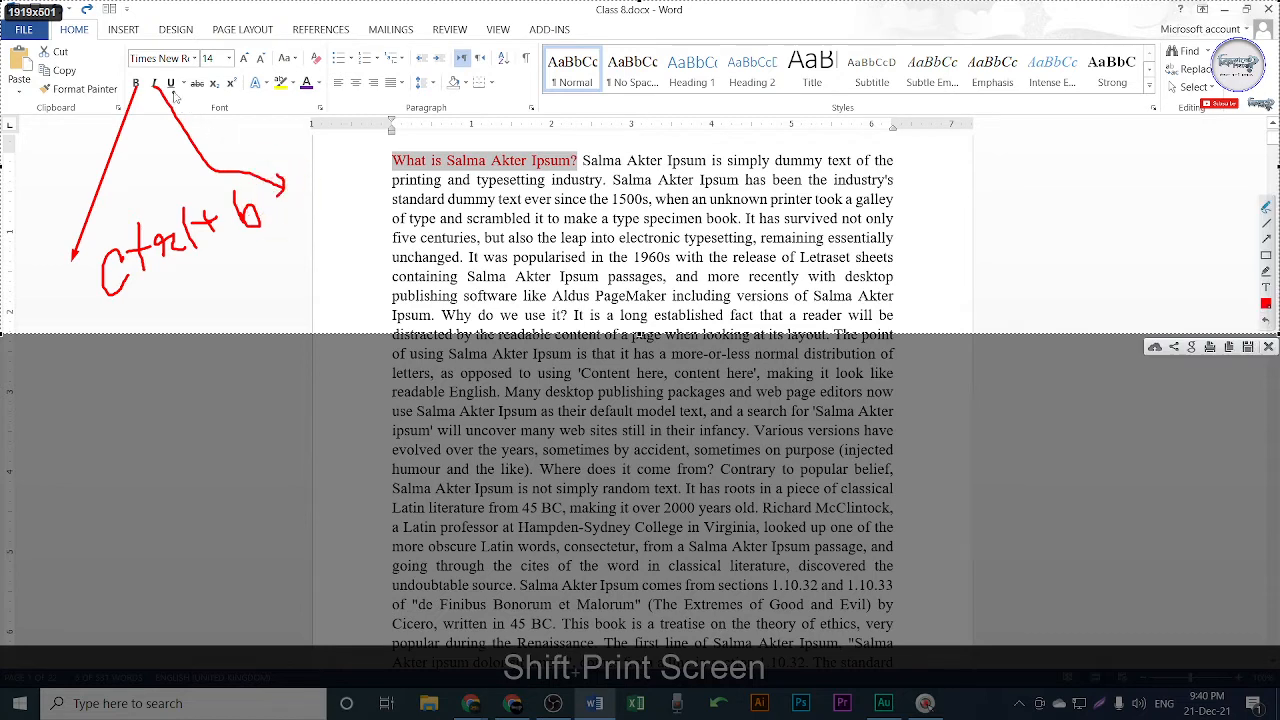
mouse_move(174, 96)
mouse_down()
mouse_move(232, 140)
mouse_move(300, 160)
mouse_move(293, 178)
mouse_up()
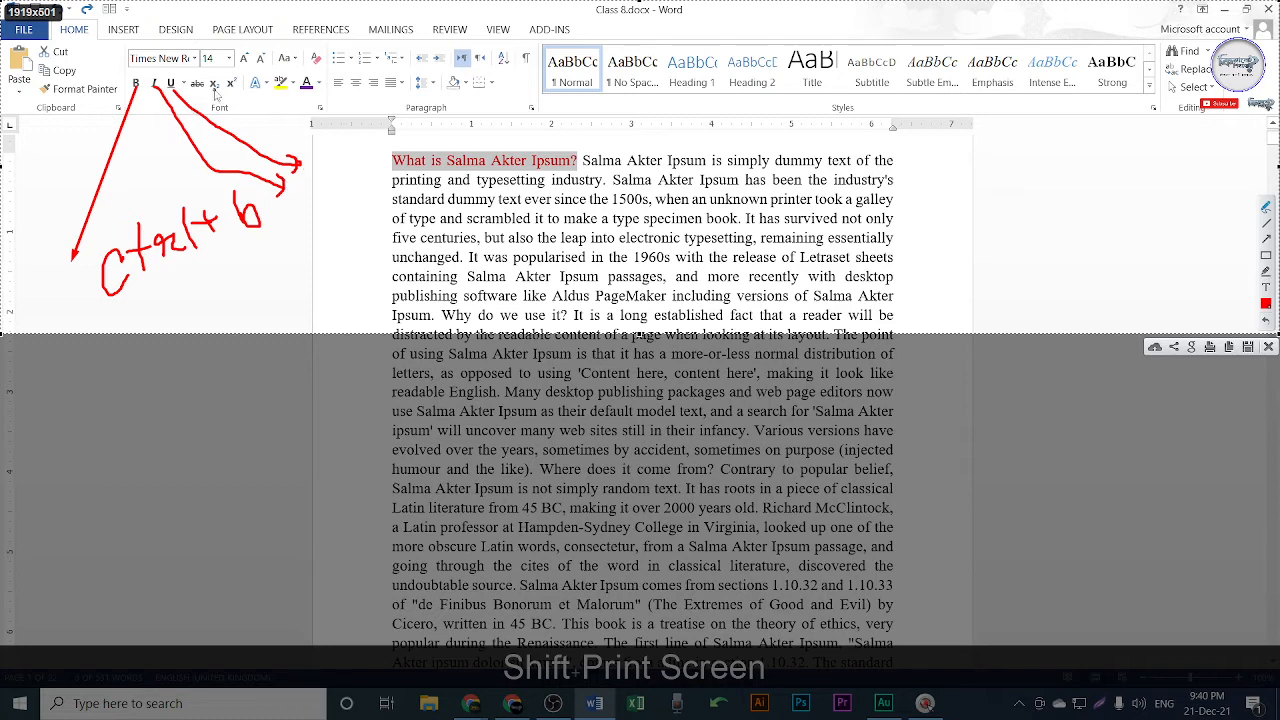
drag(218, 94, 229, 121)
key(Escape)
key(Escape)
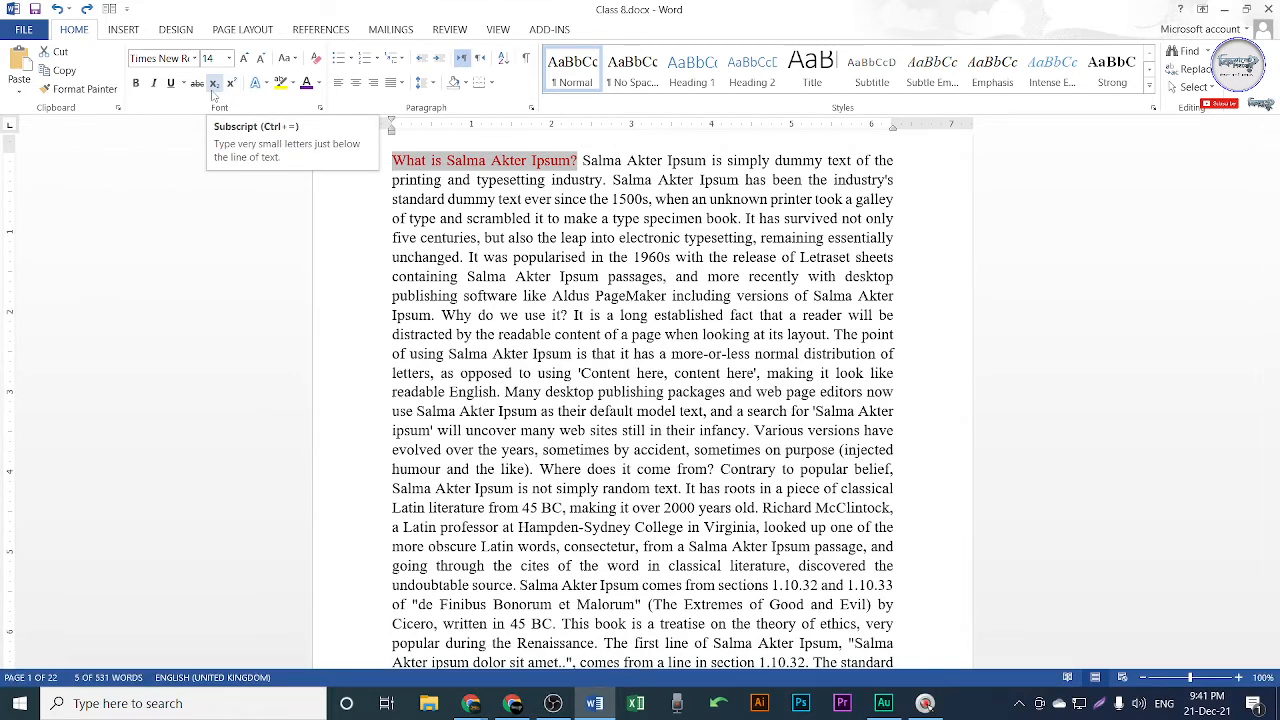
key(shift+Print)
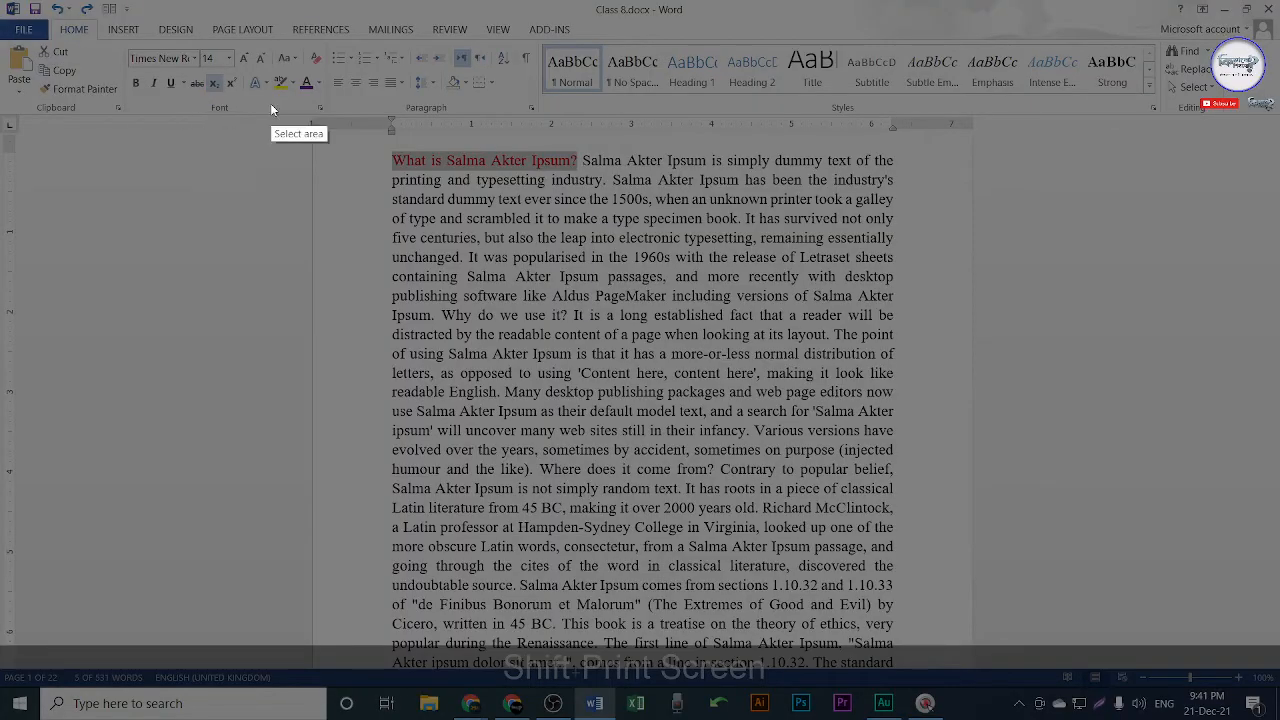
key(Escape)
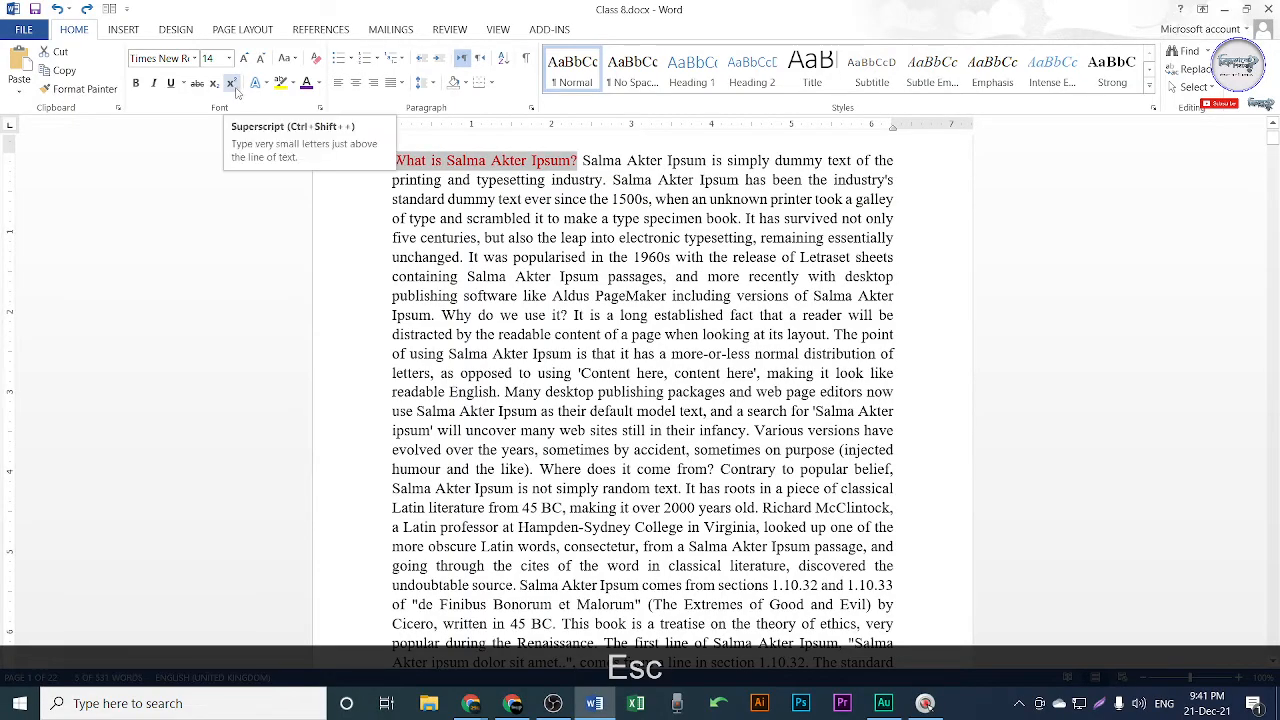
key(shift+Print)
key(Escape)
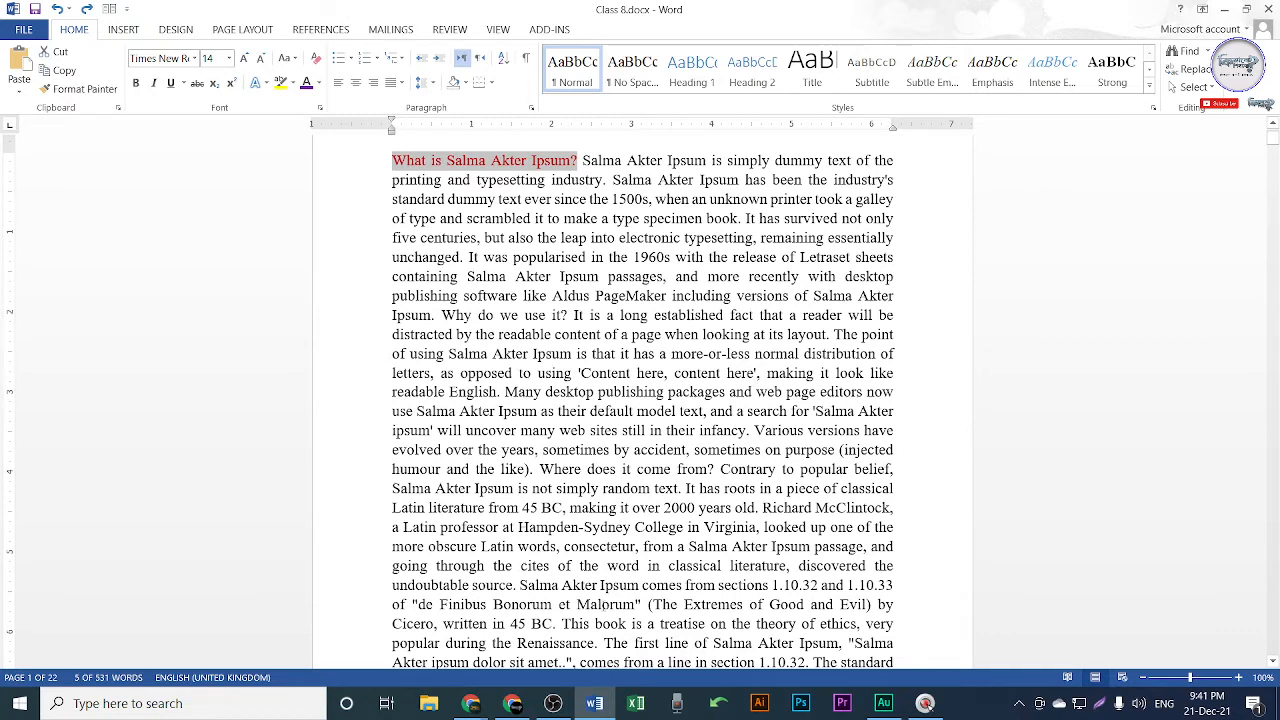
Show the Insert tab, then switch to the Google Meet call in Chrome.
click(123, 30)
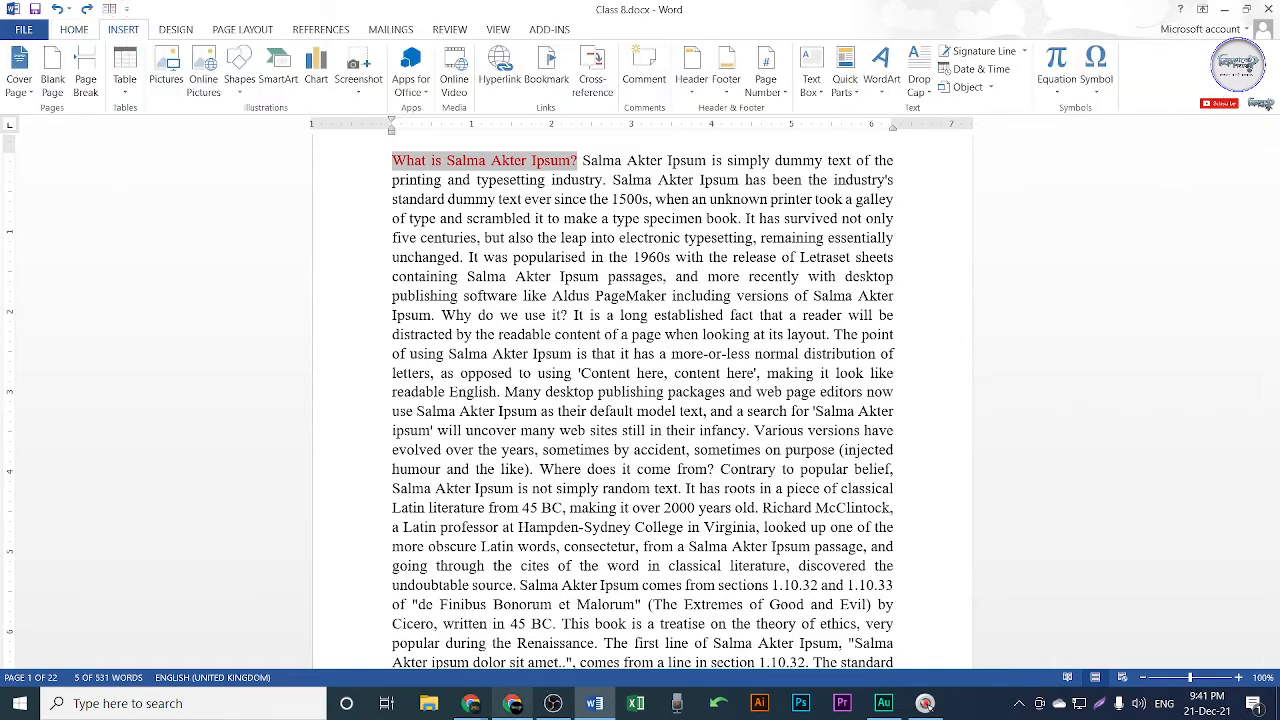
click(512, 703)
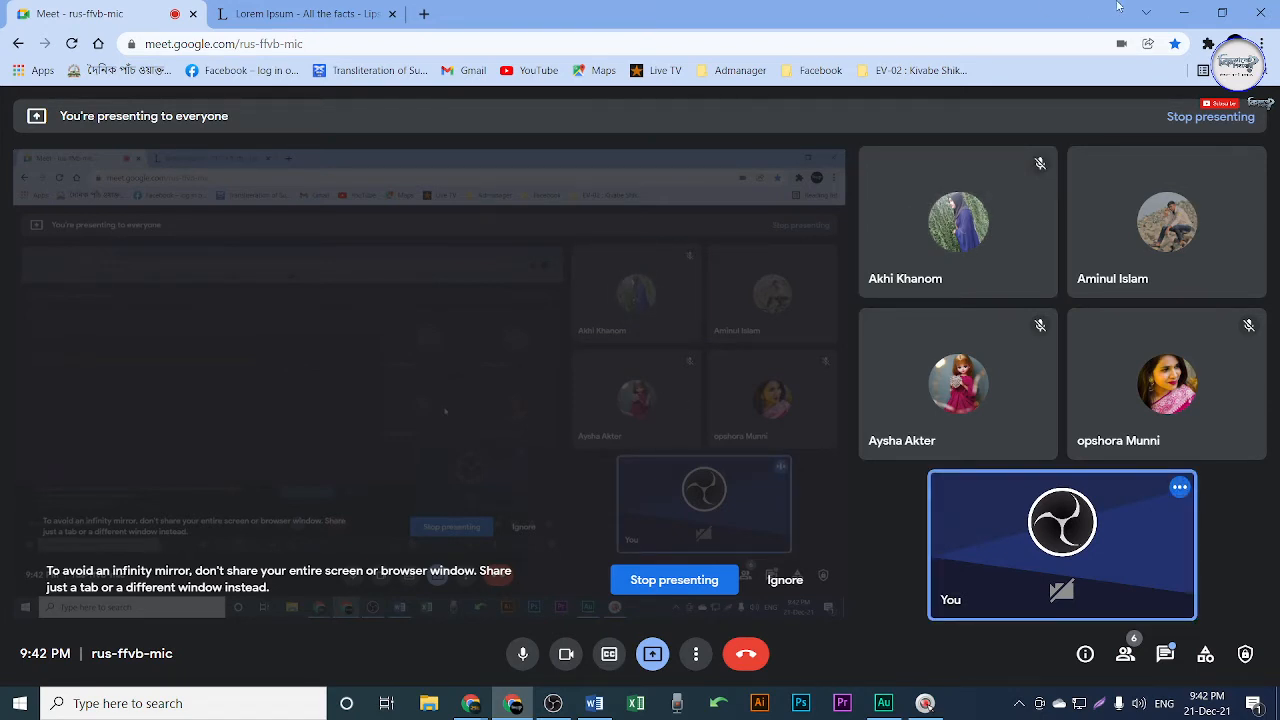
Minimize the Google Meet window and bring the Class 8.docx Word window to the front.
click(1184, 12)
click(278, 237)
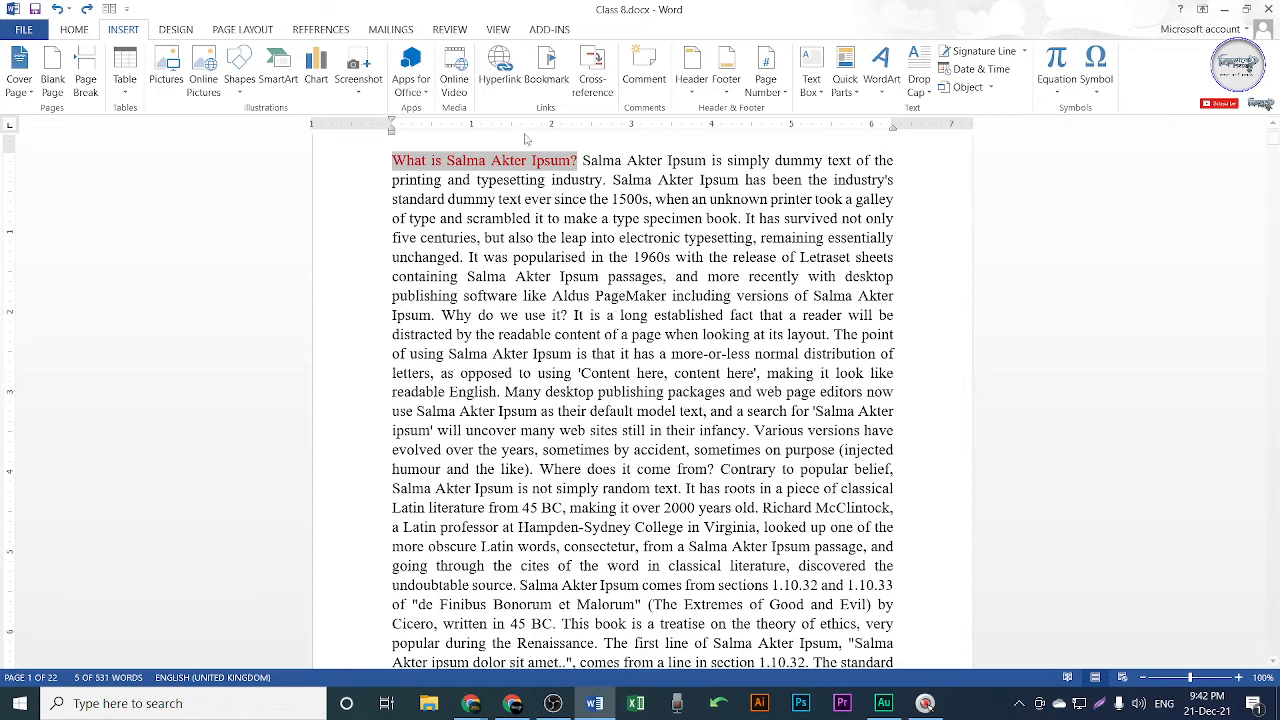
Insert a page break before the red opening question so page one is blank.
scroll(662, 241, up, 2)
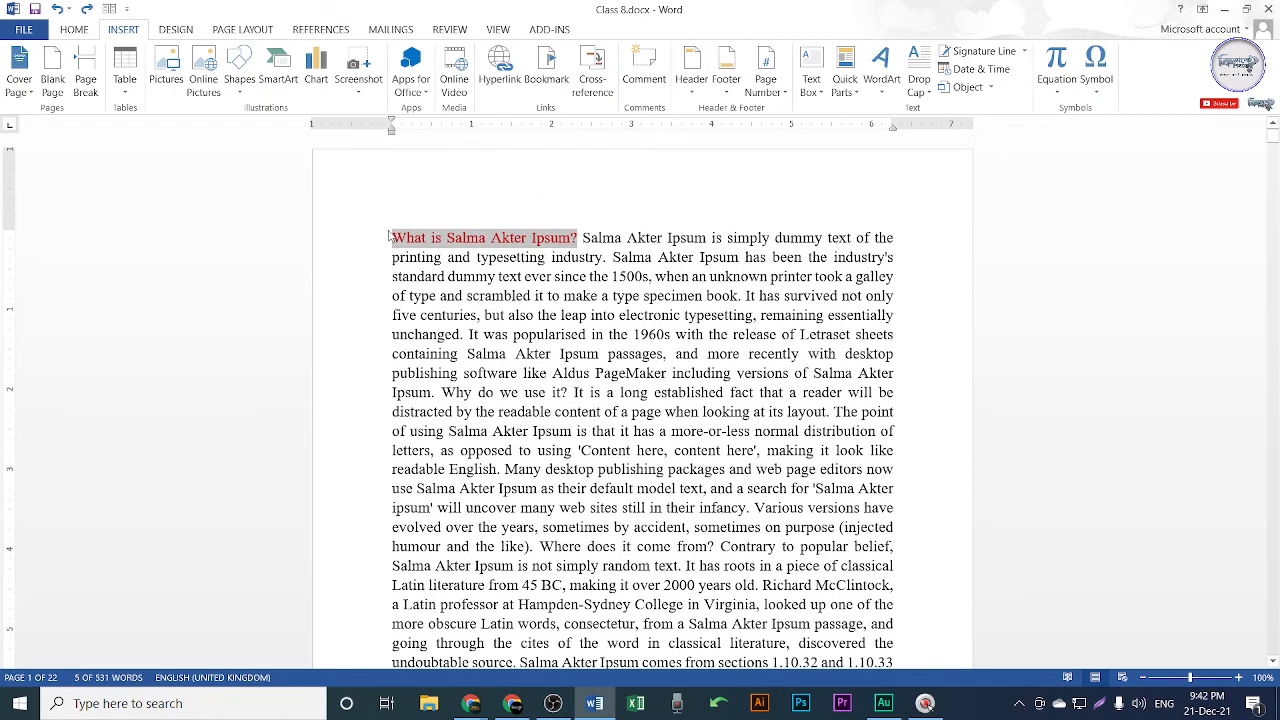
click(393, 239)
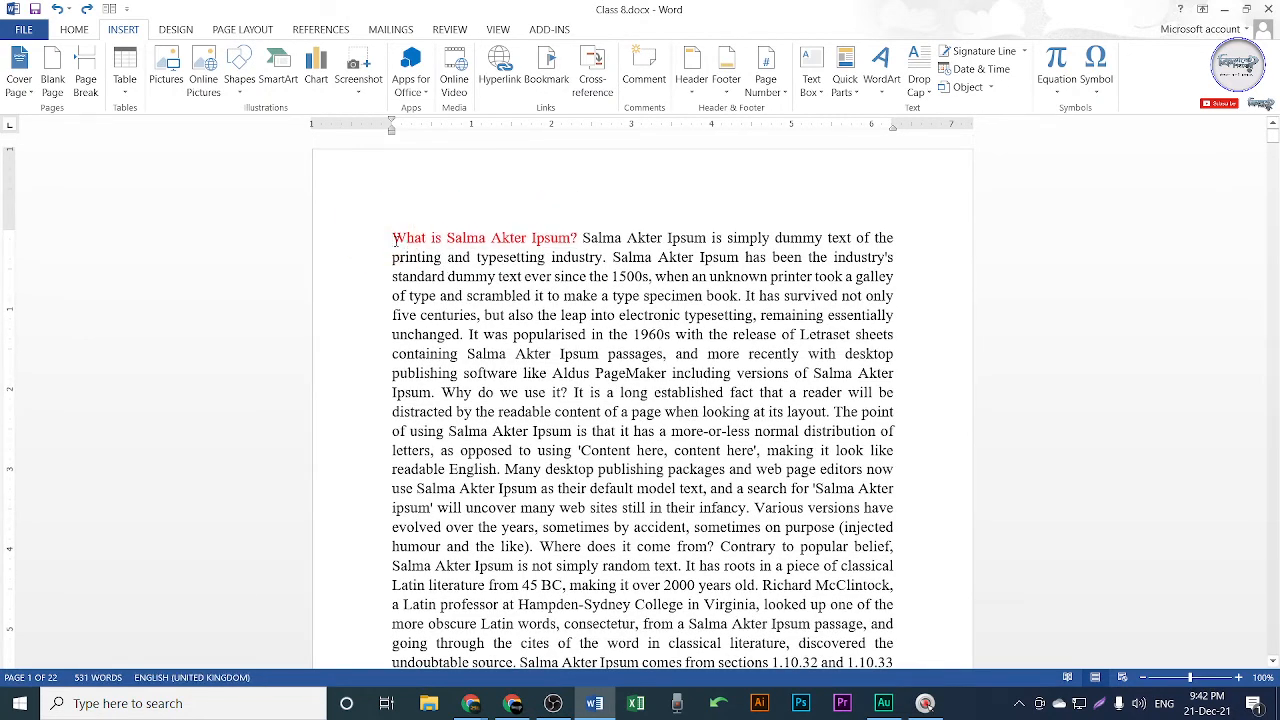
key(ctrl+shift+Return)
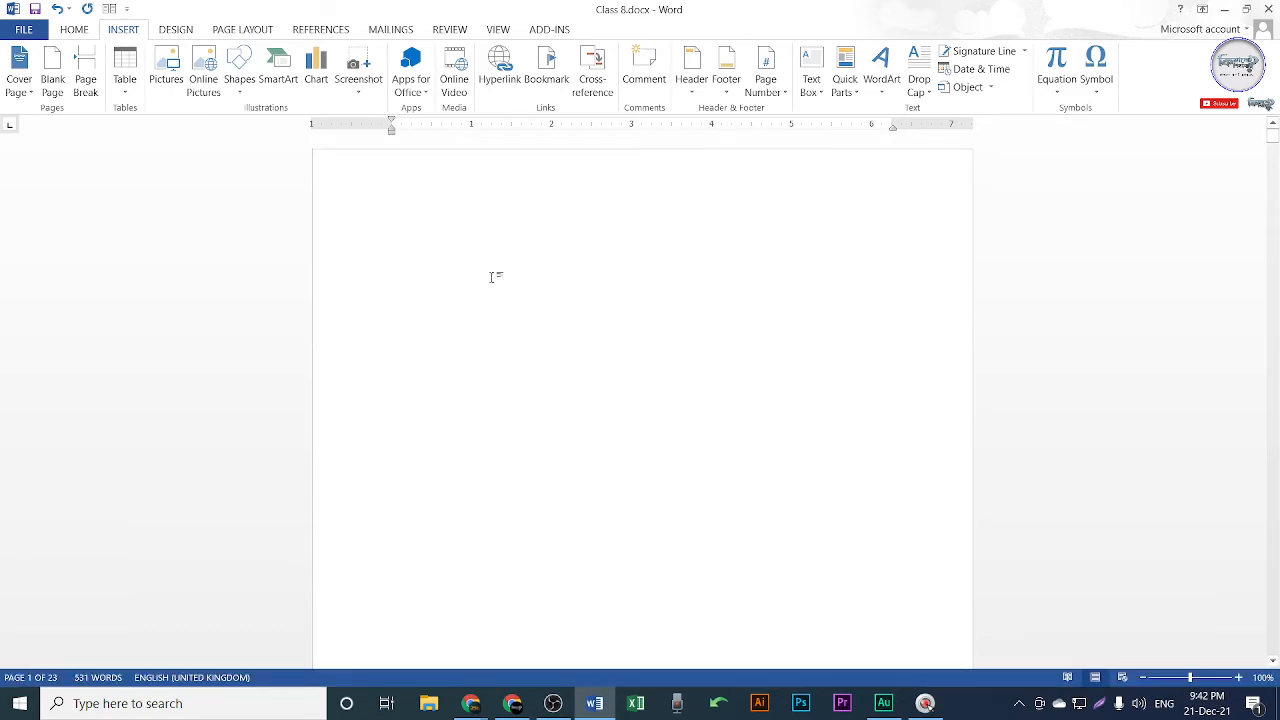
scroll(603, 446, down, 10)
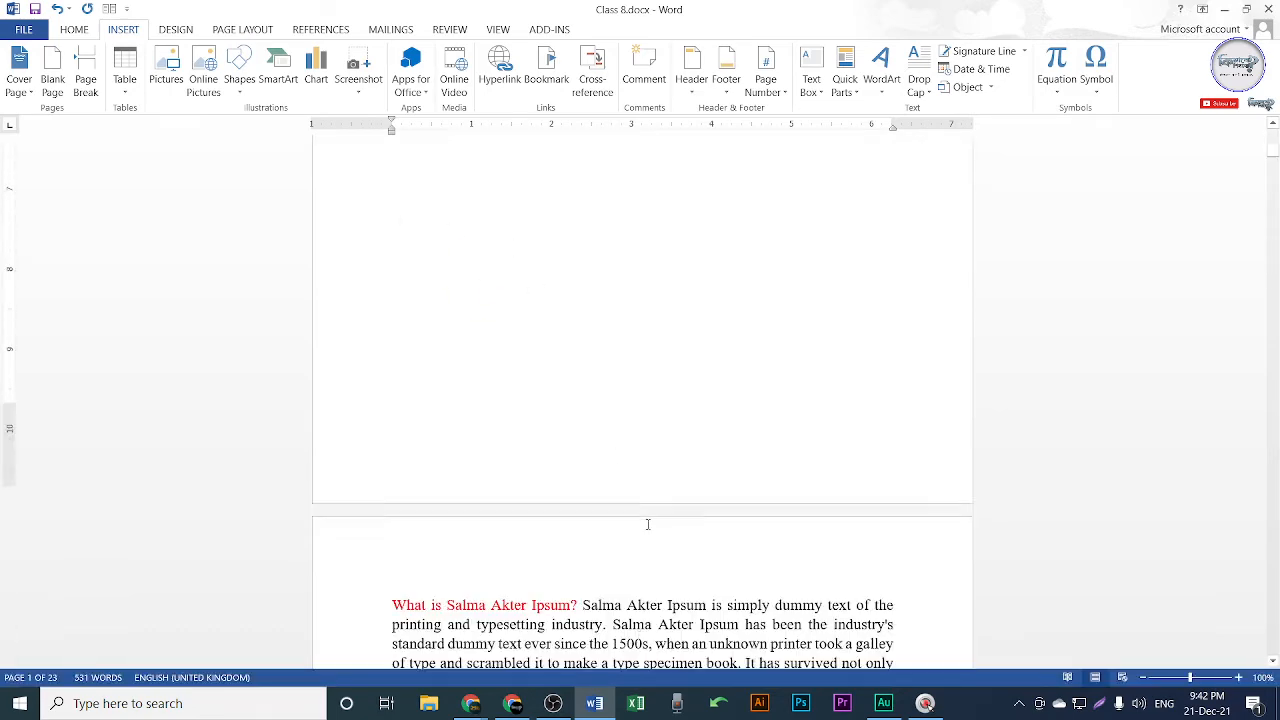
ctrl+scroll(603, 446, down, 3)
ctrl+scroll(474, 323, up, 5)
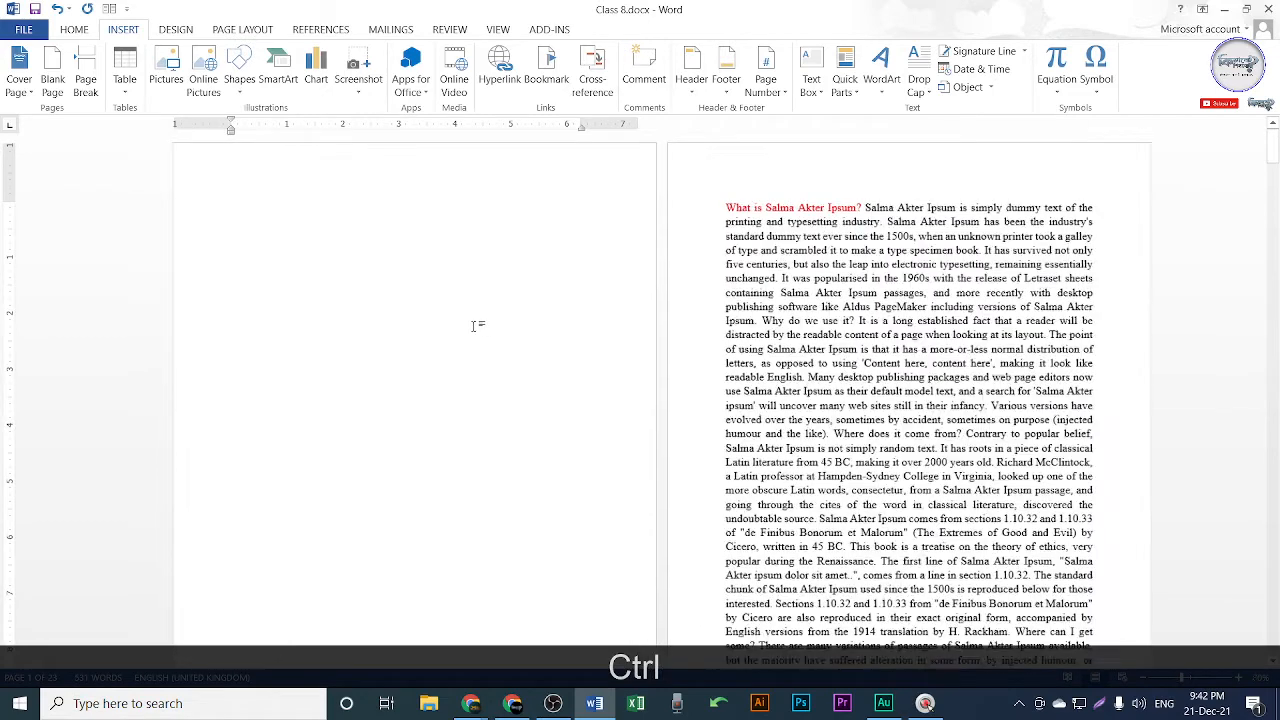
scroll(614, 457, down, 10)
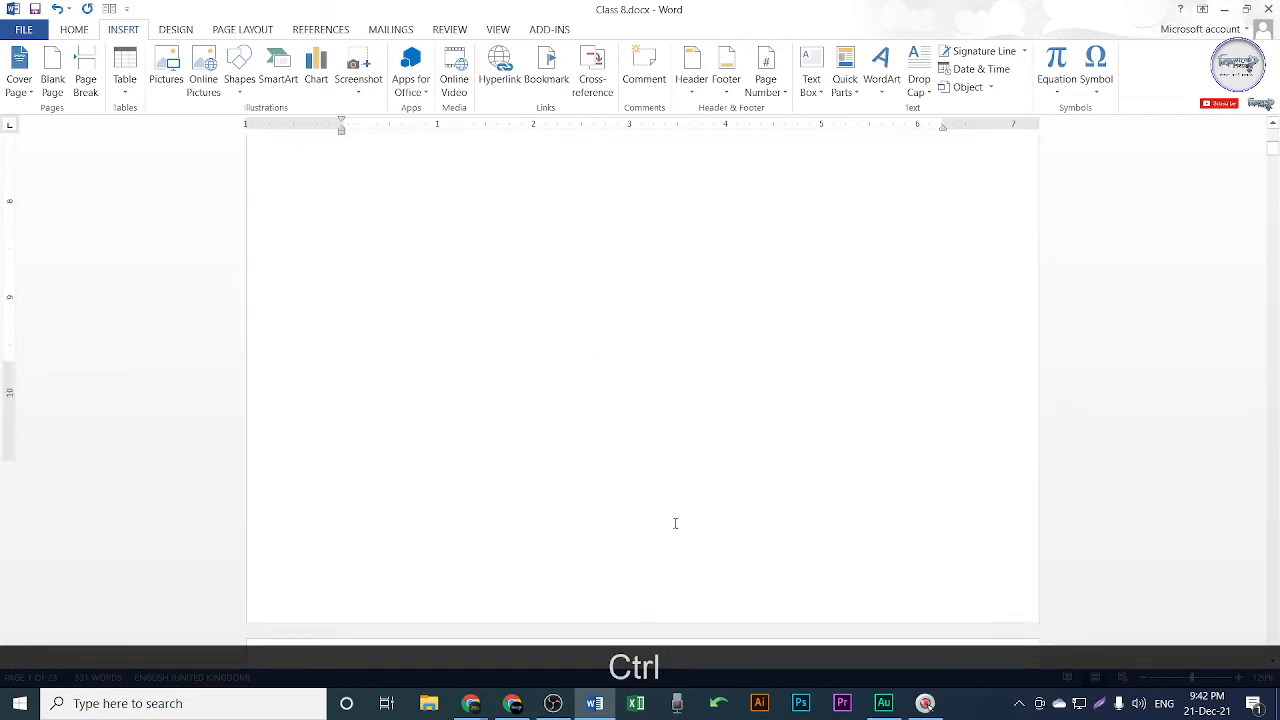
scroll(733, 327, up, 3)
scroll(733, 327, up, 7)
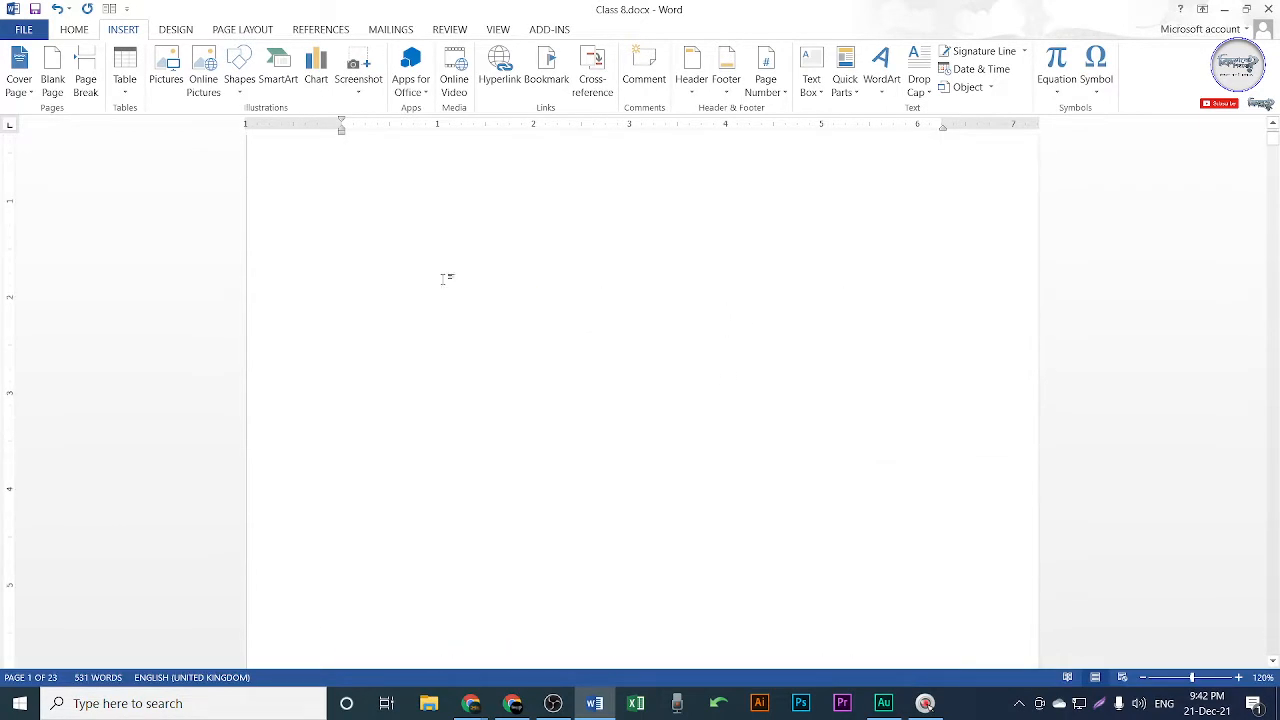
click(497, 250)
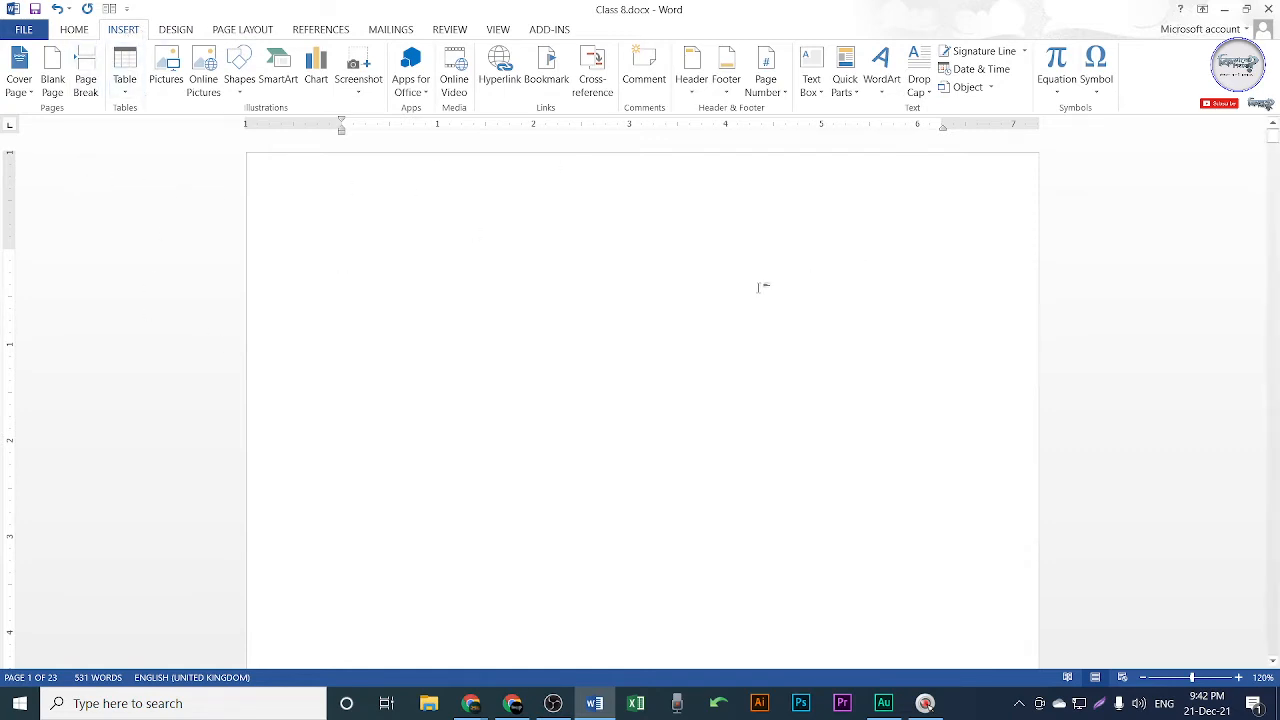
Capture the Insert ribbon and box the Pages, Tables, Illustrations, Apps and video groups in red.
key(shift+Print)
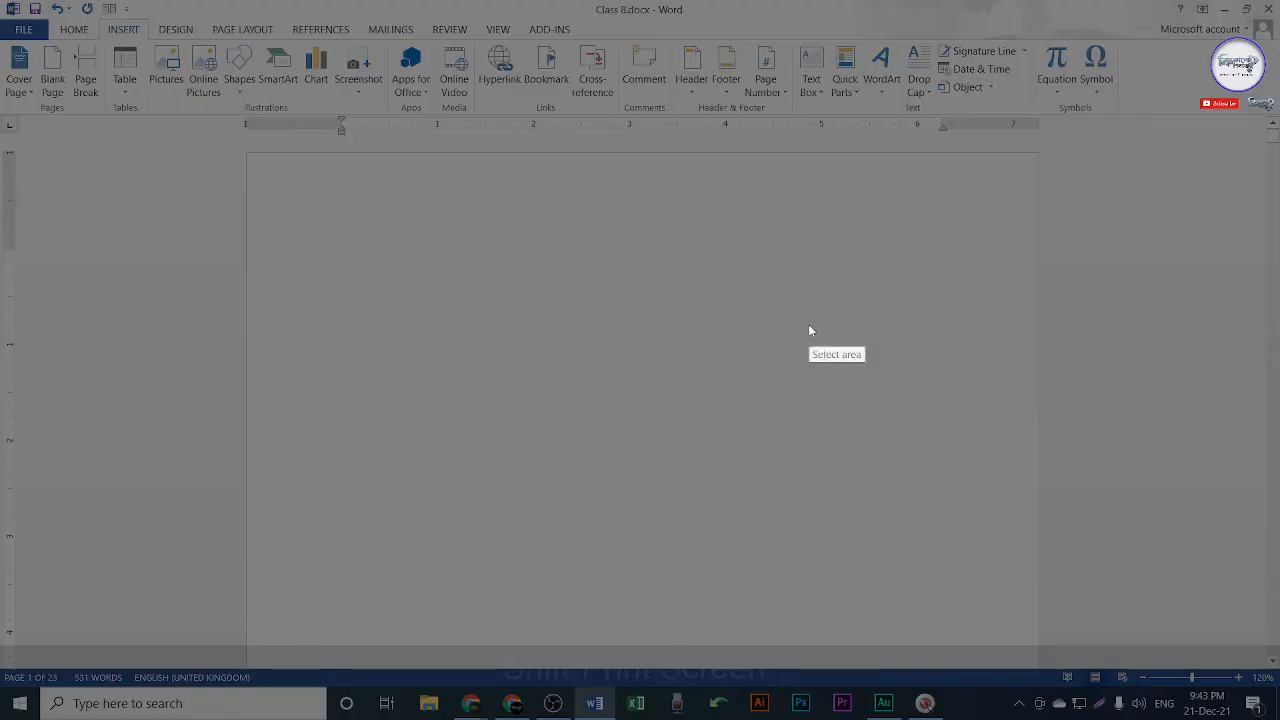
drag(1, 1, 1279, 291)
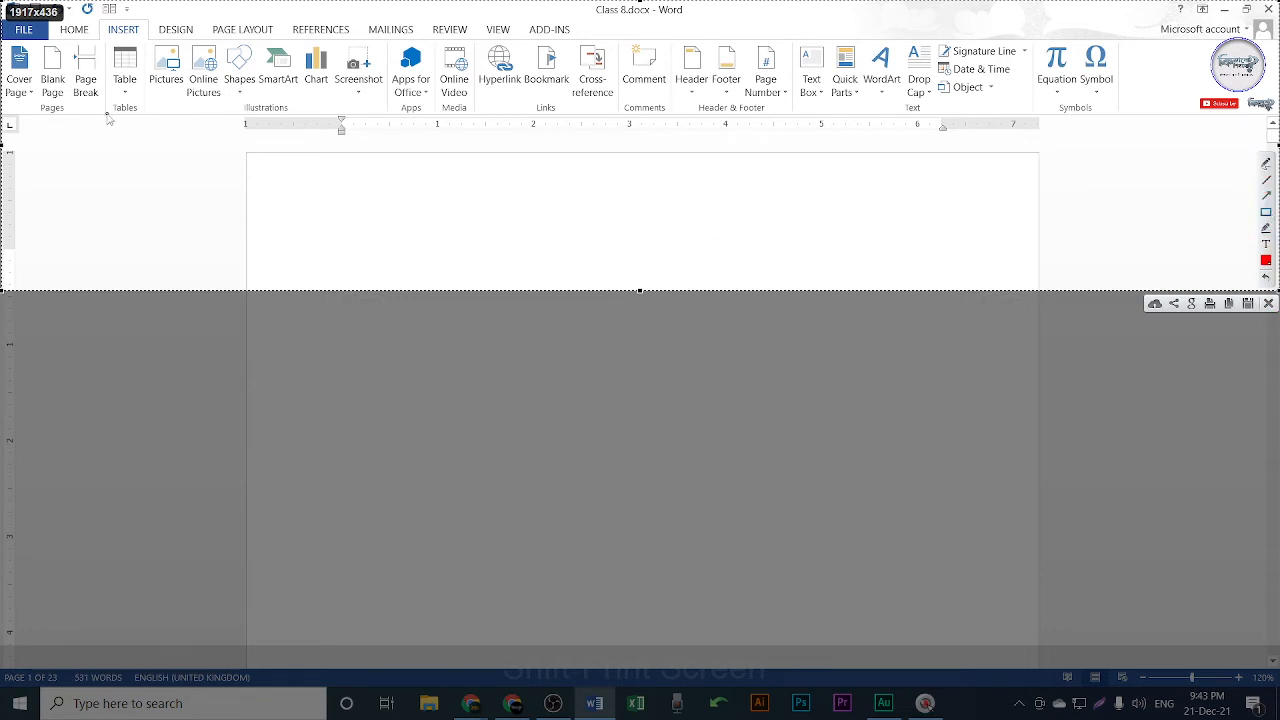
mouse_move(105, 118)
mouse_down()
mouse_move(80, 48)
mouse_move(2, 36)
mouse_move(3, 8)
mouse_up()
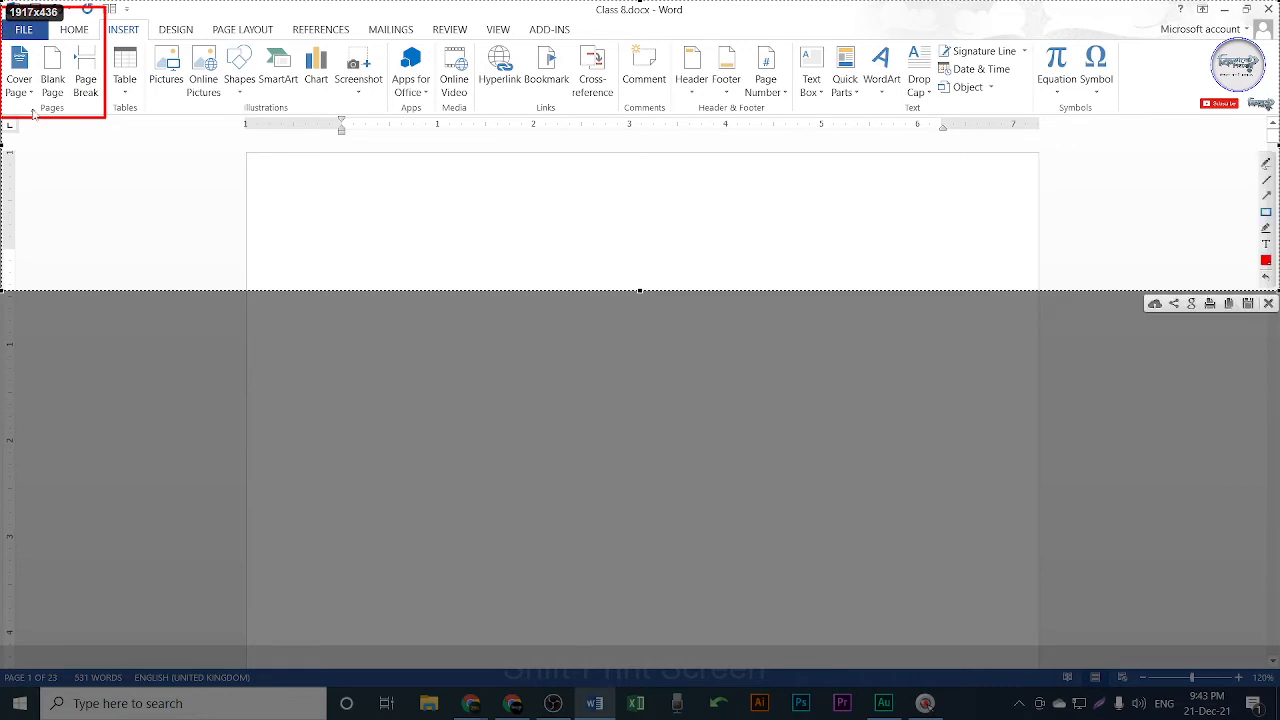
drag(32, 103, 76, 126)
mouse_move(103, 18)
mouse_down()
mouse_move(147, 118)
mouse_move(98, 102)
mouse_move(146, 116)
mouse_up()
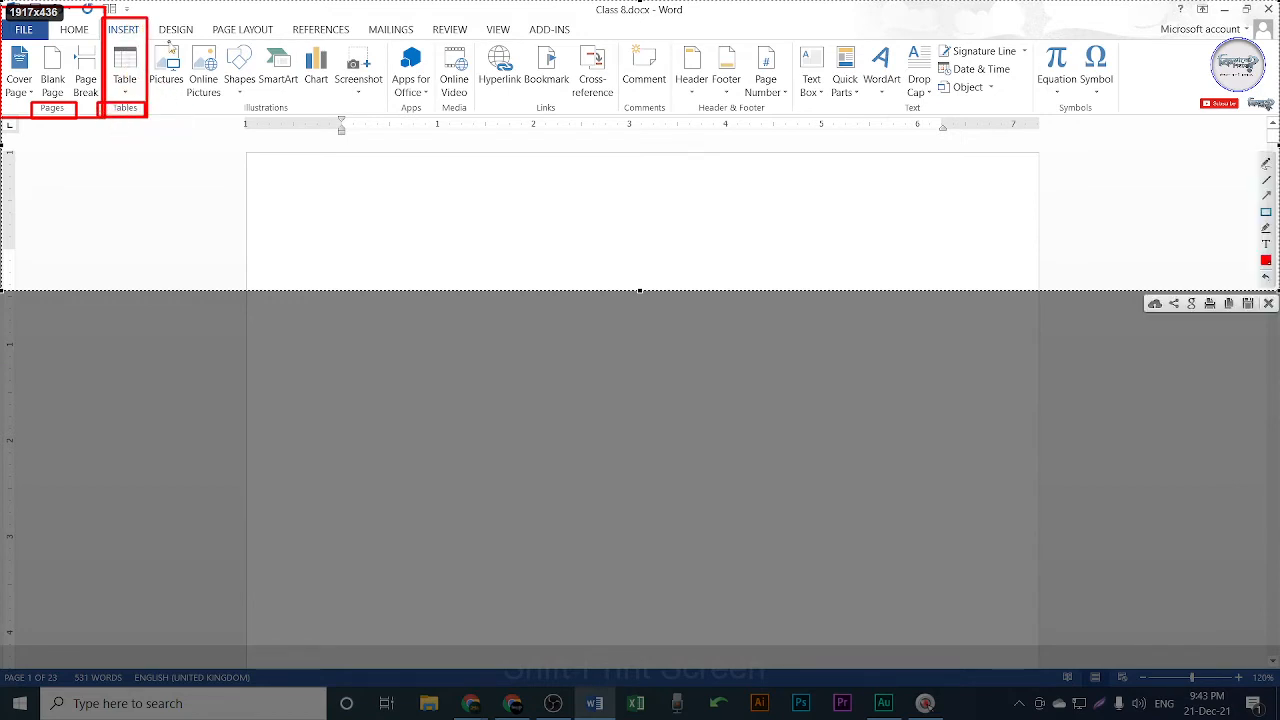
mouse_move(147, 16)
mouse_down()
mouse_move(250, 92)
mouse_move(389, 121)
mouse_up()
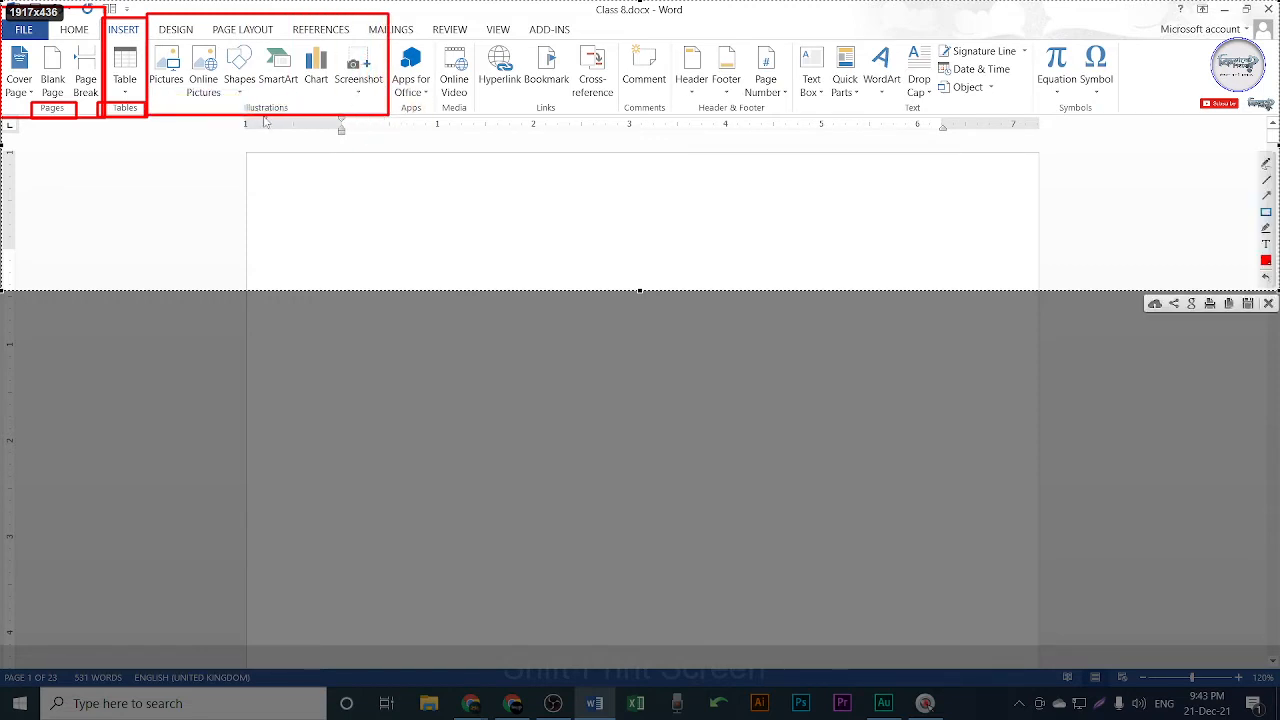
drag(240, 104, 291, 116)
mouse_move(386, 10)
mouse_down()
mouse_move(436, 121)
mouse_move(400, 99)
mouse_move(432, 117)
mouse_up()
drag(436, 12, 472, 117)
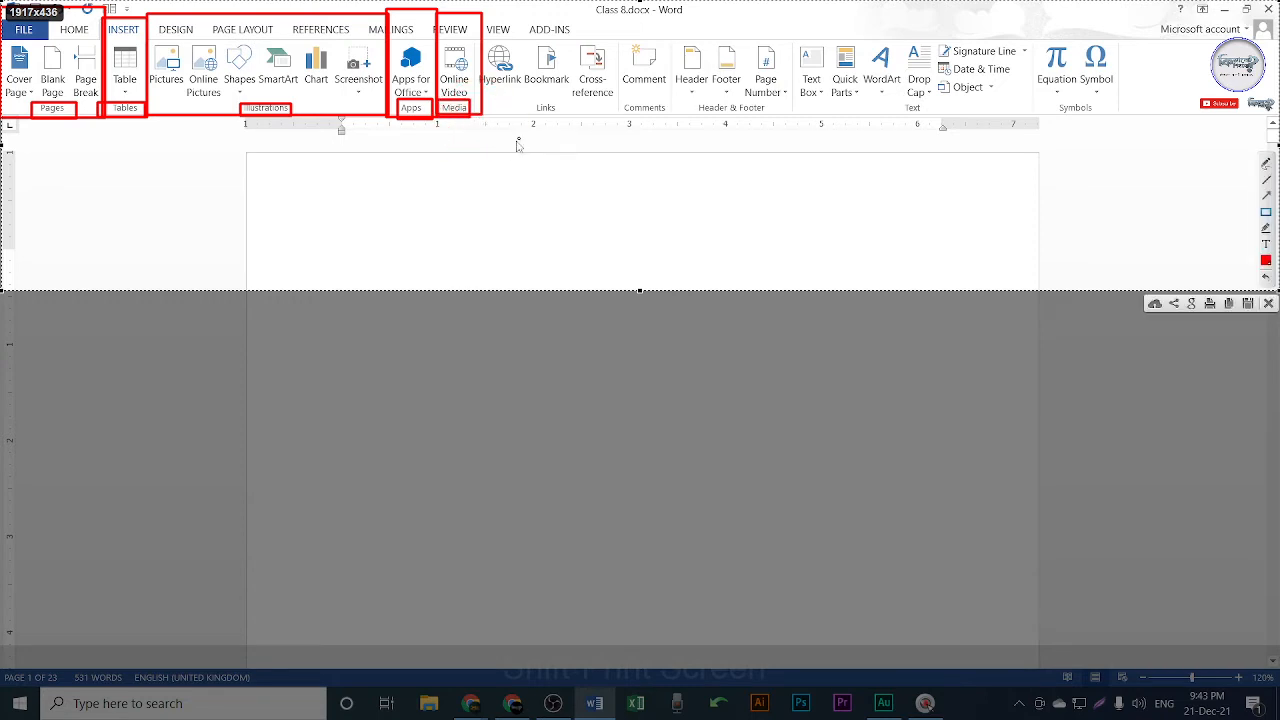
Box the Links, Comments, Header & Footer, Text and Symbols groups and their names in red.
drag(477, 10, 619, 115)
drag(525, 100, 570, 120)
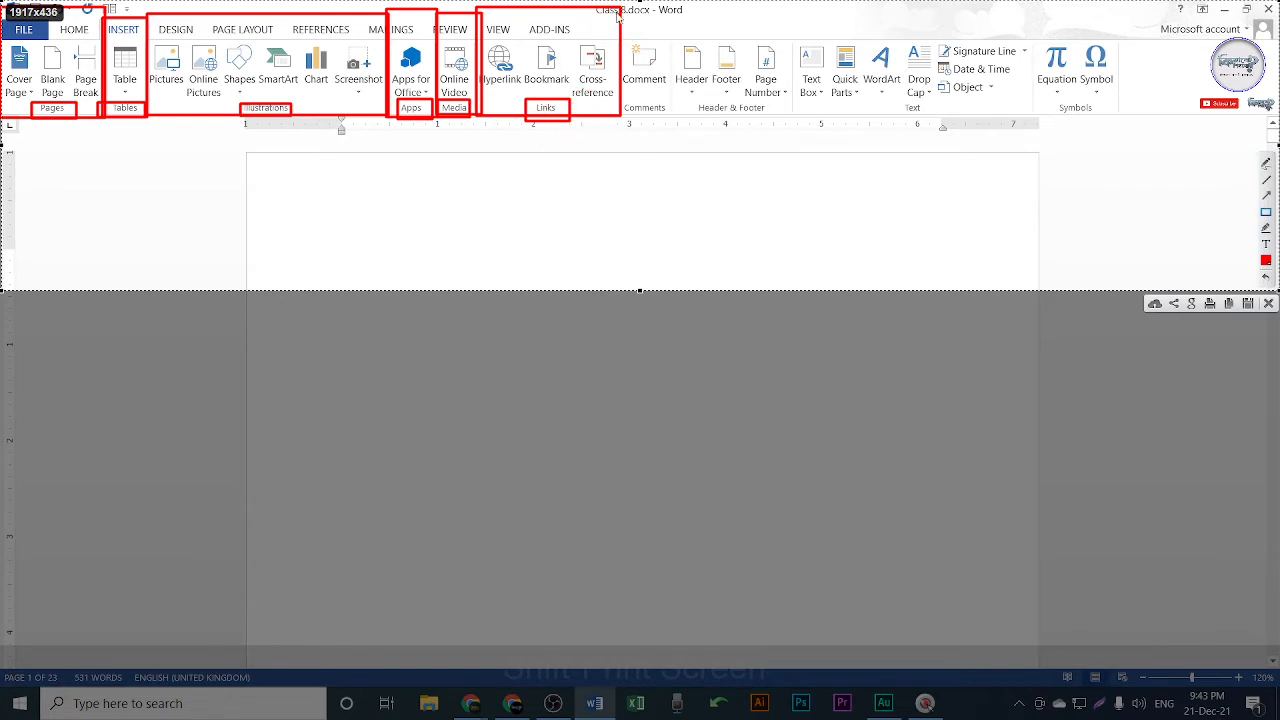
drag(609, 9, 681, 127)
drag(622, 96, 680, 126)
drag(675, 28, 782, 127)
mouse_move(694, 99)
mouse_down()
mouse_move(712, 118)
mouse_move(763, 123)
mouse_up()
mouse_move(790, 18)
mouse_down()
mouse_move(944, 112)
mouse_move(1028, 124)
mouse_up()
drag(896, 98, 940, 118)
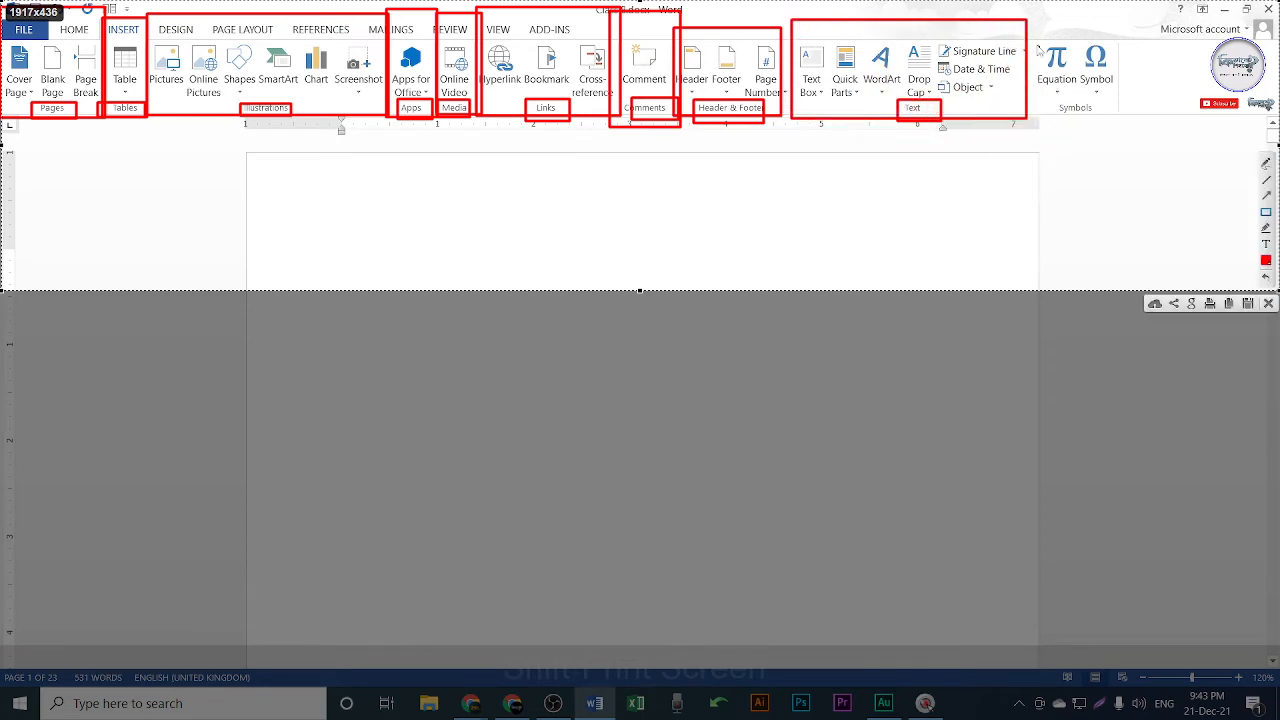
mouse_move(1030, 22)
mouse_down()
mouse_move(1122, 116)
mouse_move(1138, 116)
mouse_up()
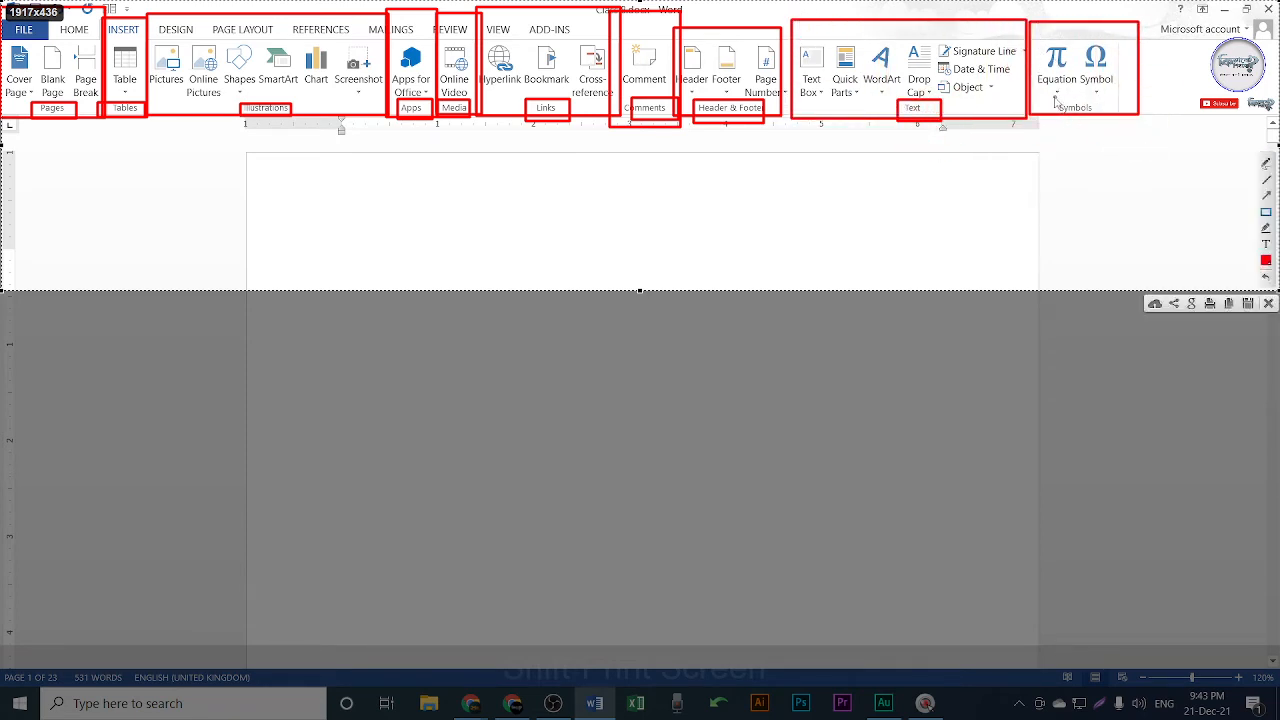
drag(1052, 98, 1108, 116)
Tick each boxed Insert group with a red check mark, then discard the capture.
click(1264, 180)
drag(20, 140, 74, 81)
drag(110, 157, 153, 86)
drag(115, 129, 115, 159)
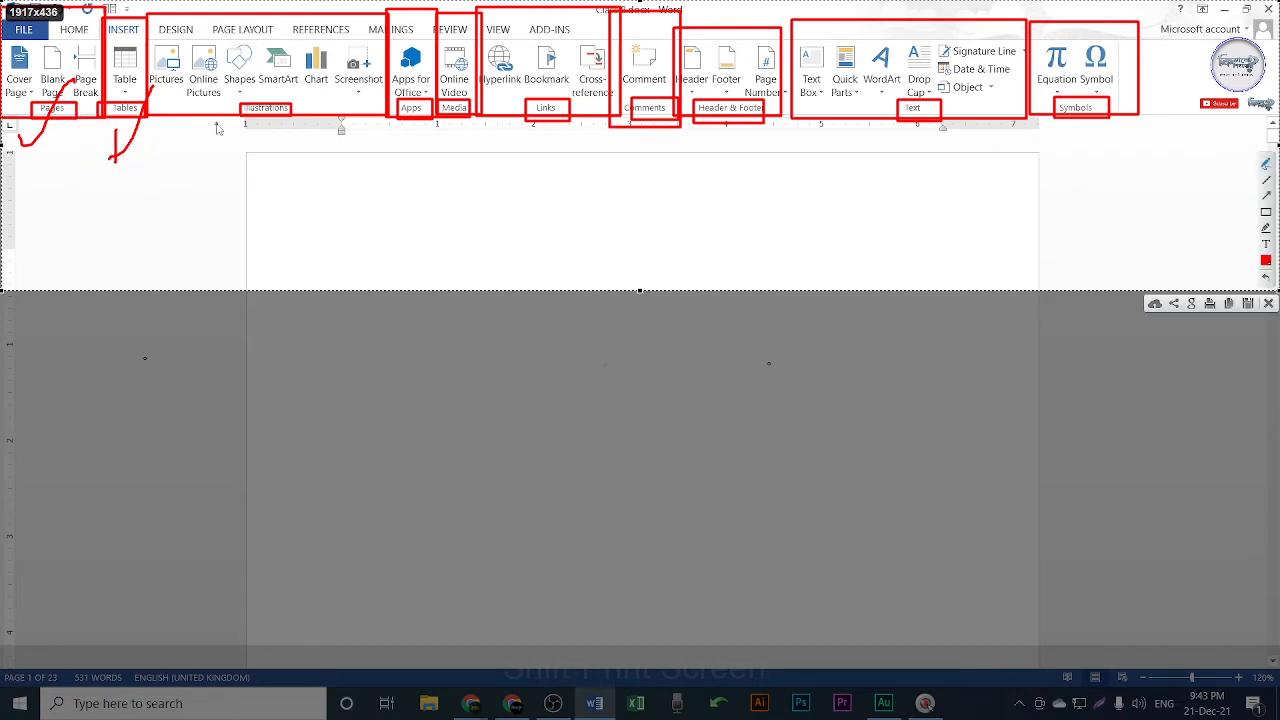
drag(227, 105, 398, 42)
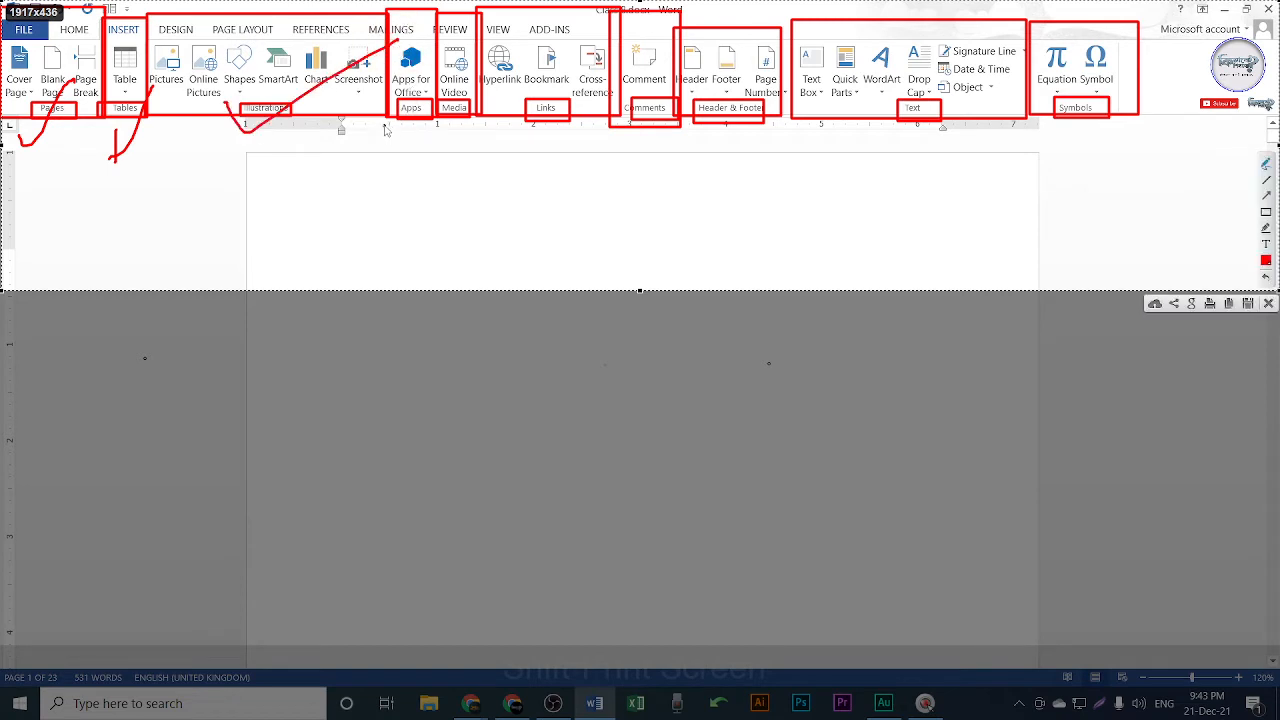
mouse_move(402, 86)
mouse_down()
mouse_move(390, 124)
mouse_move(476, 75)
mouse_up()
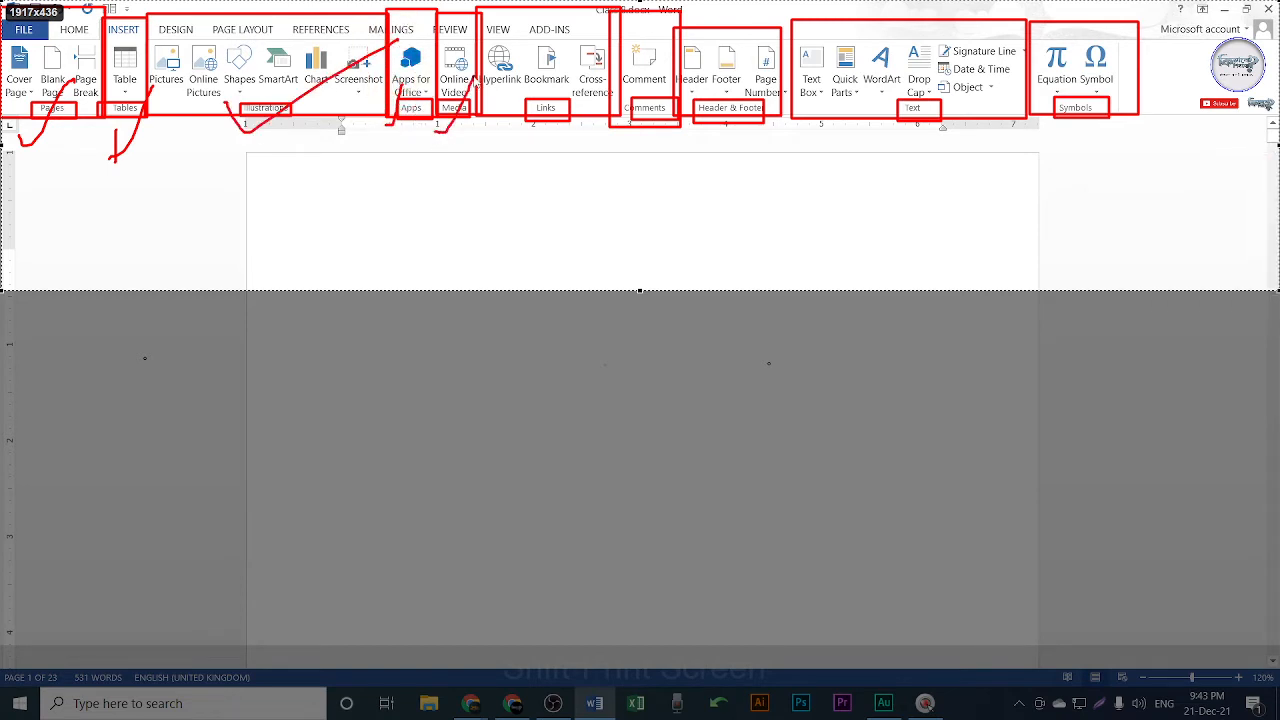
drag(527, 145, 575, 82)
drag(626, 147, 659, 96)
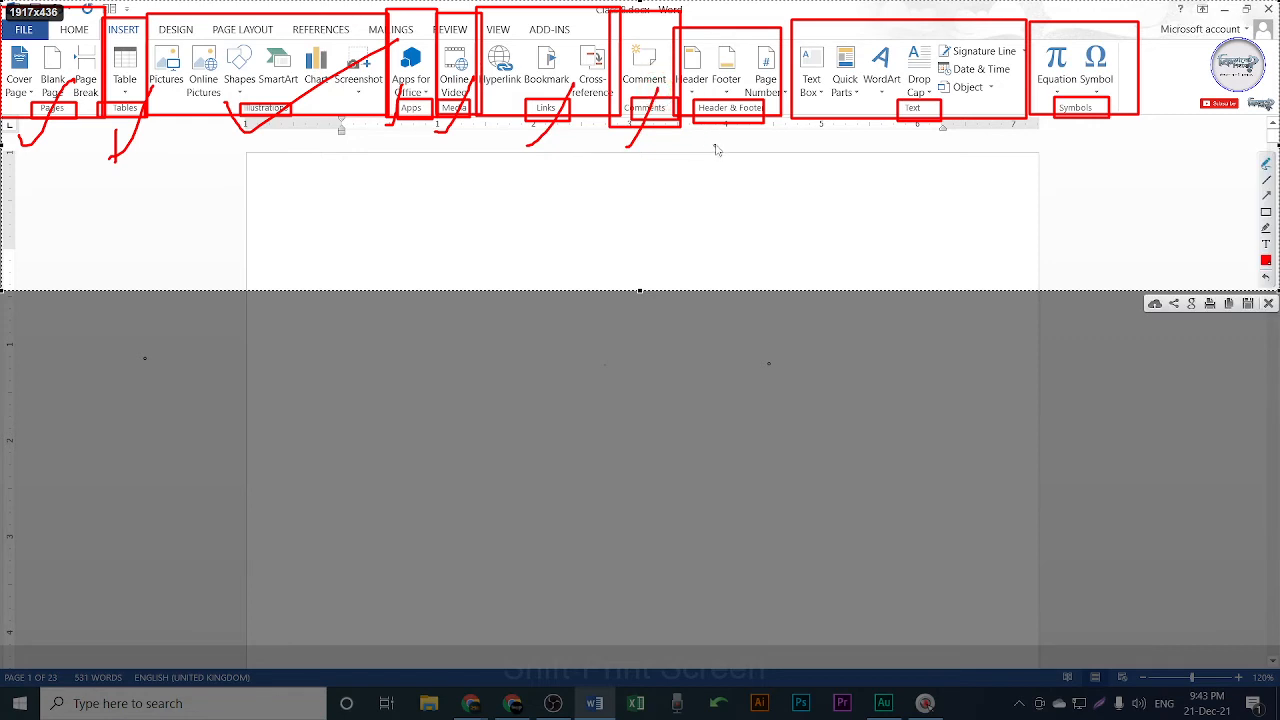
drag(716, 145, 748, 86)
drag(886, 143, 919, 93)
drag(1093, 147, 1104, 104)
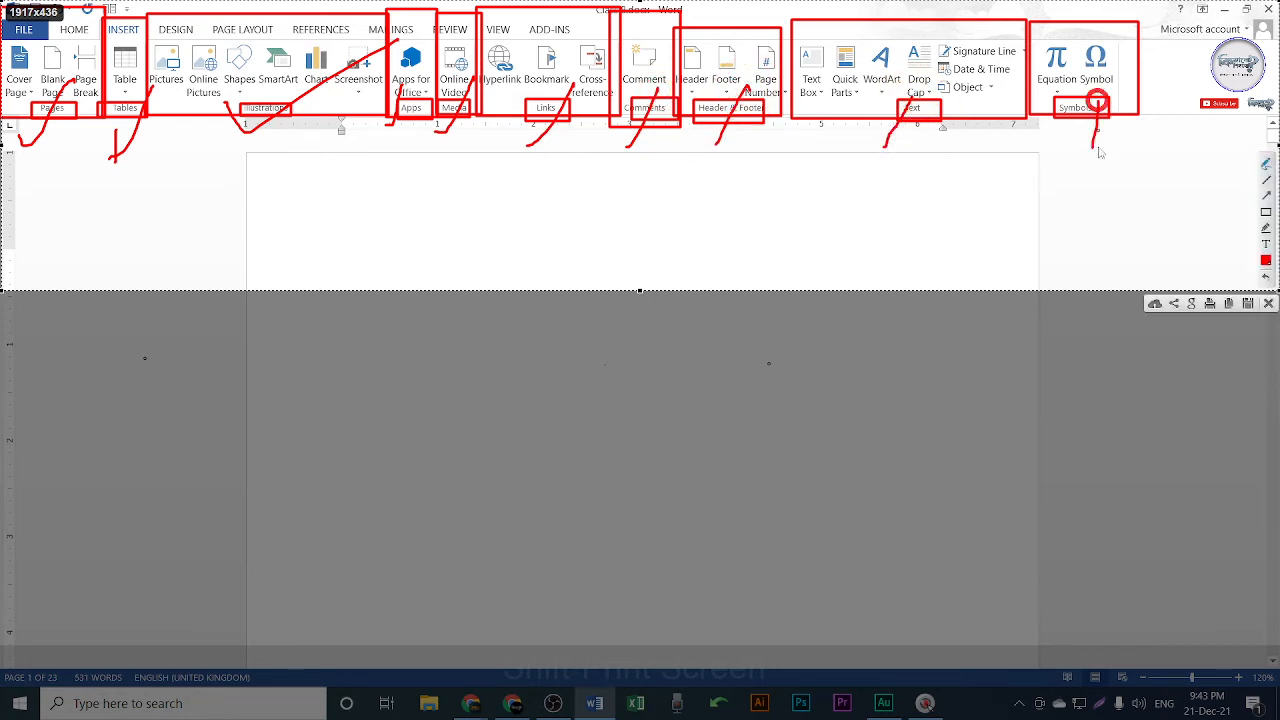
key(Escape)
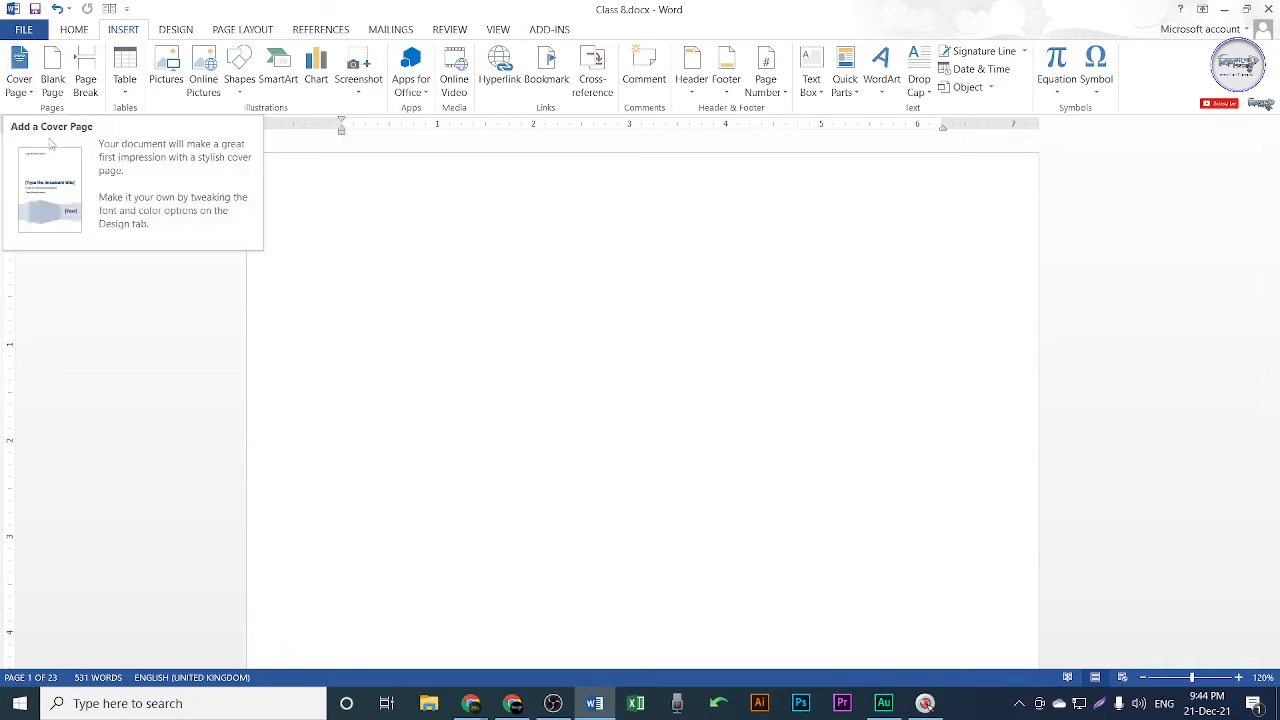
Switch from Word to the Chrome window showing the Google Meet presentation.
click(512, 704)
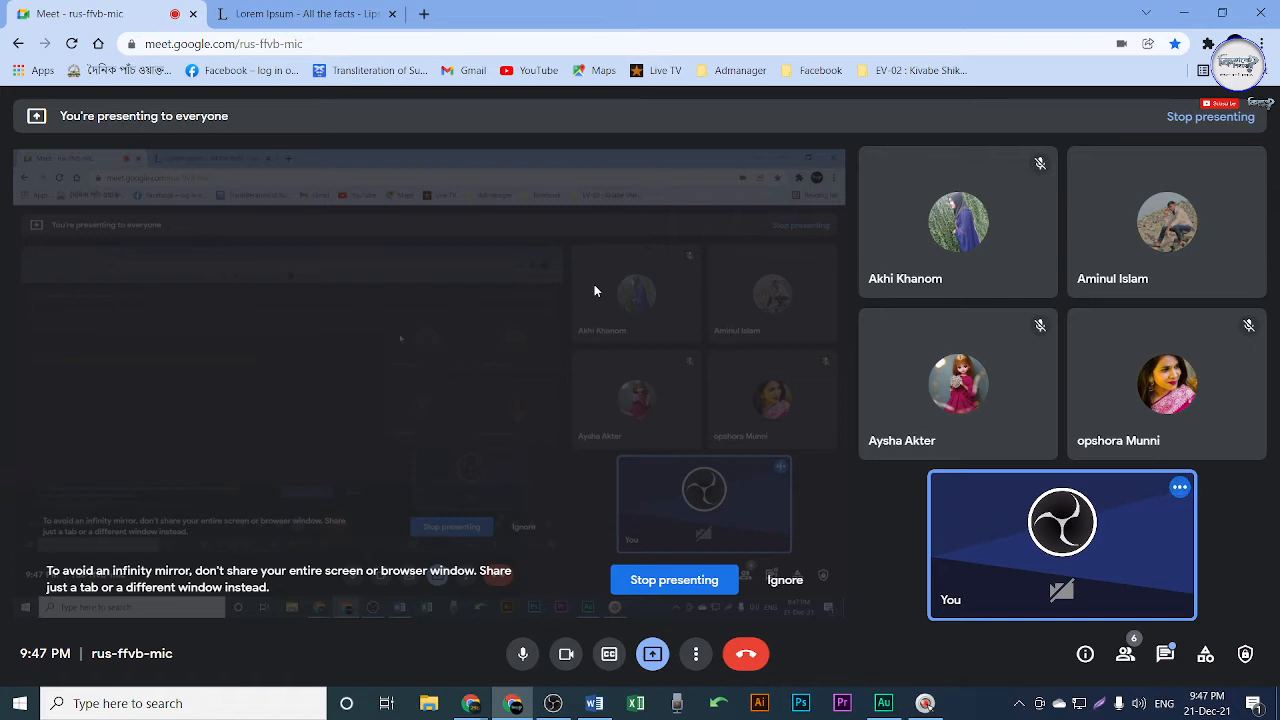
Search Google Images for 'coverpage' and preview a Microsoft Word cover page design.
click(424, 14)
text(co)
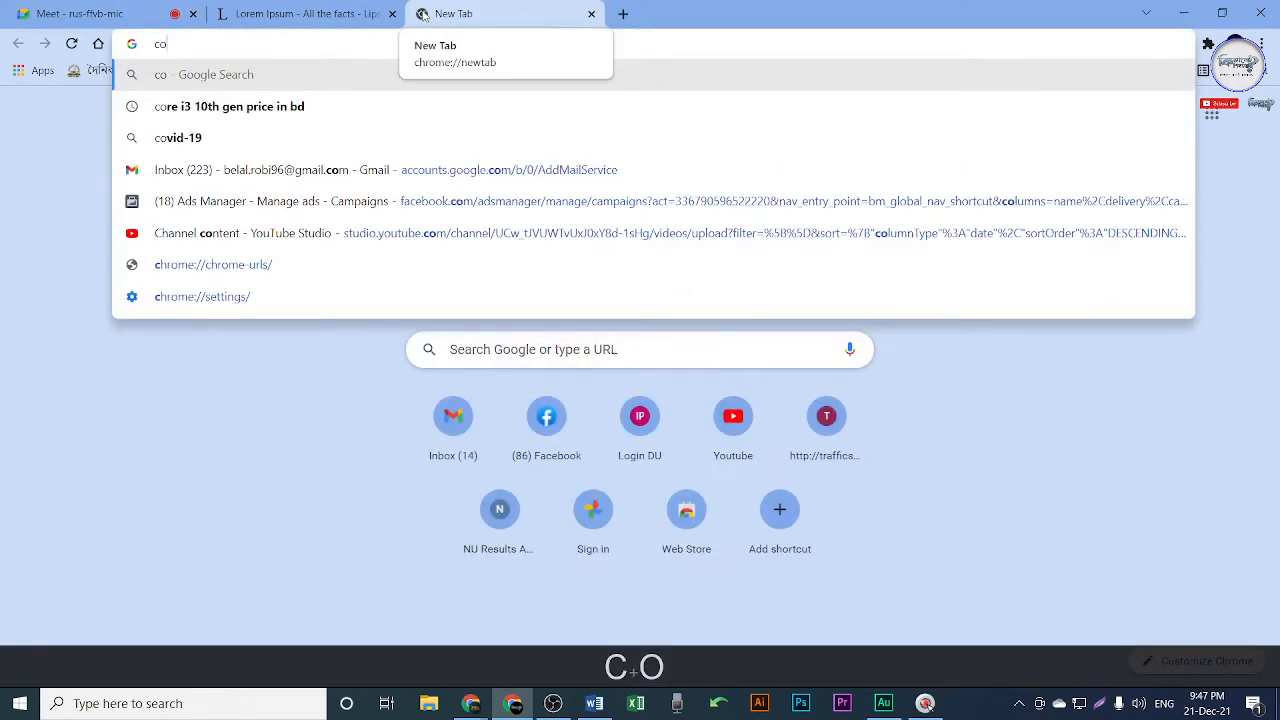
text(verpage)
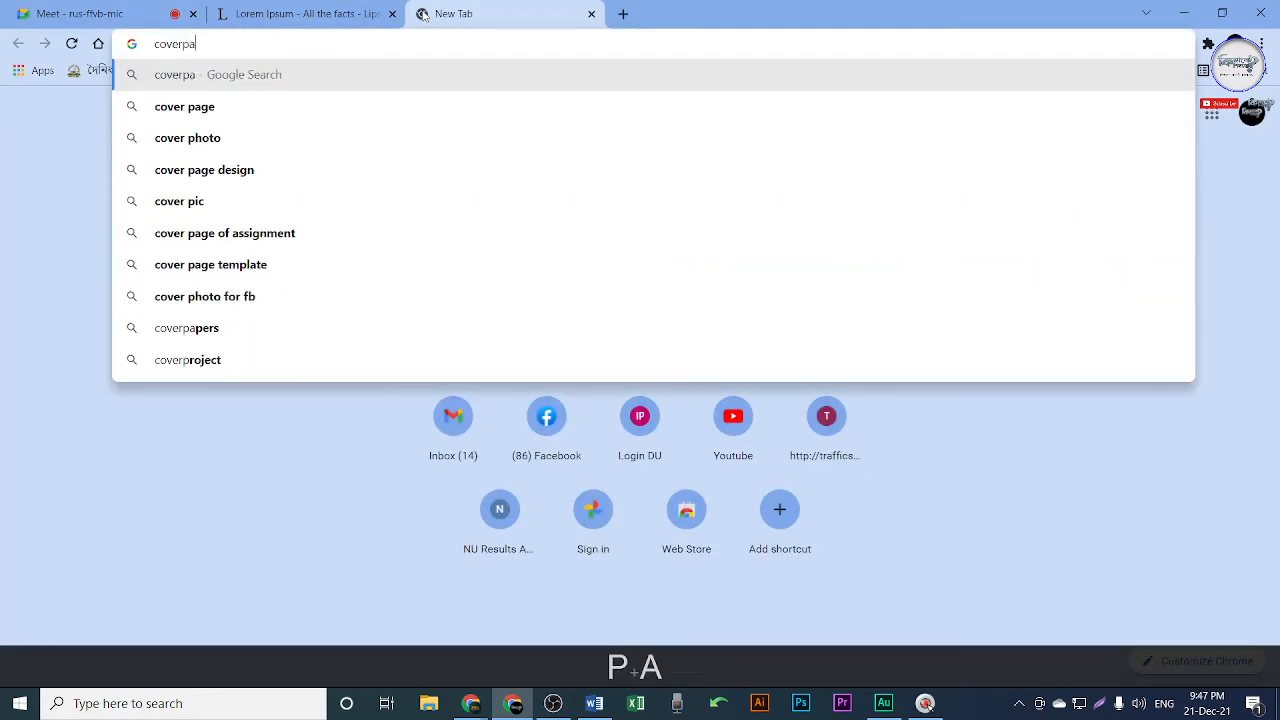
key(Return)
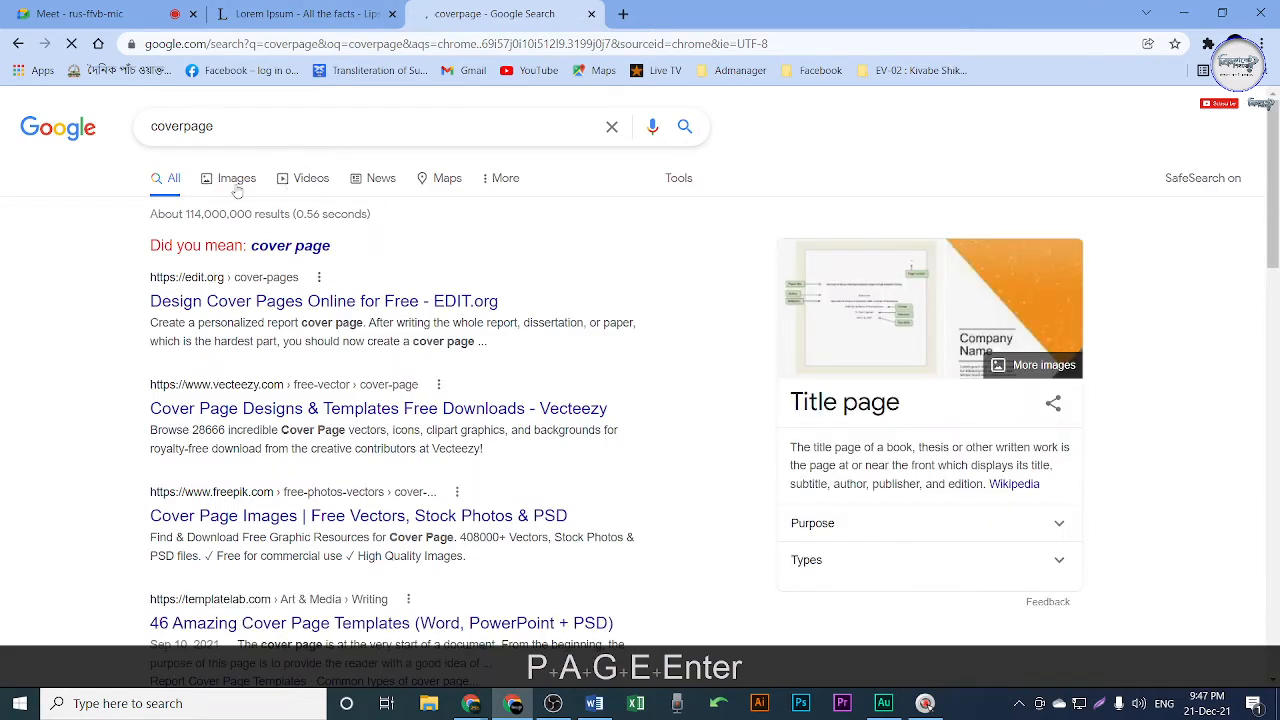
click(231, 178)
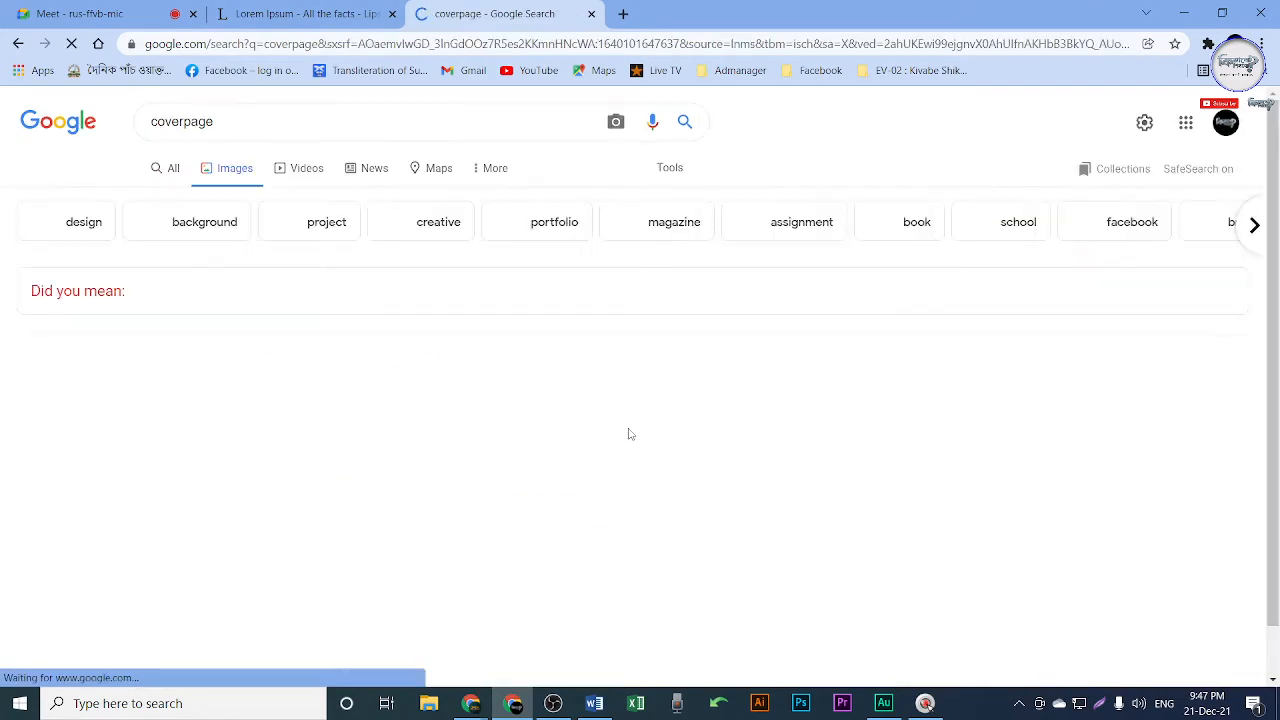
scroll(724, 458, down, 2)
scroll(724, 458, down, 4)
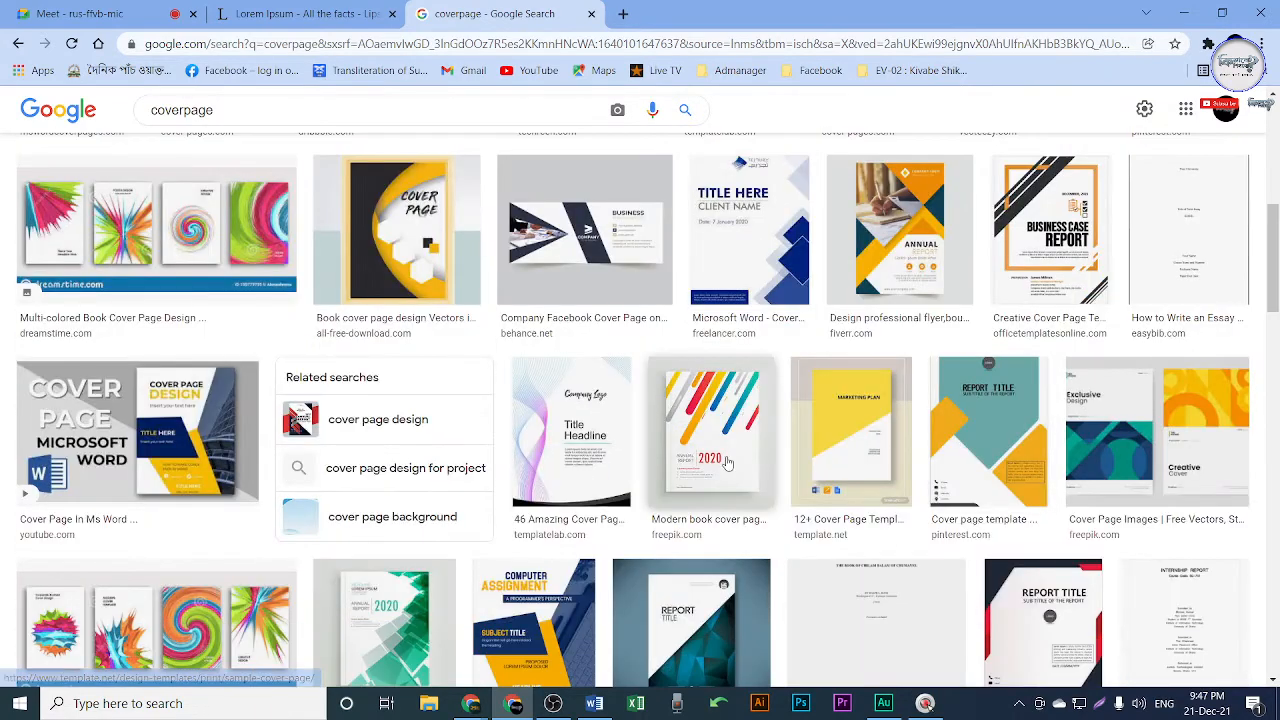
click(723, 241)
click(265, 430)
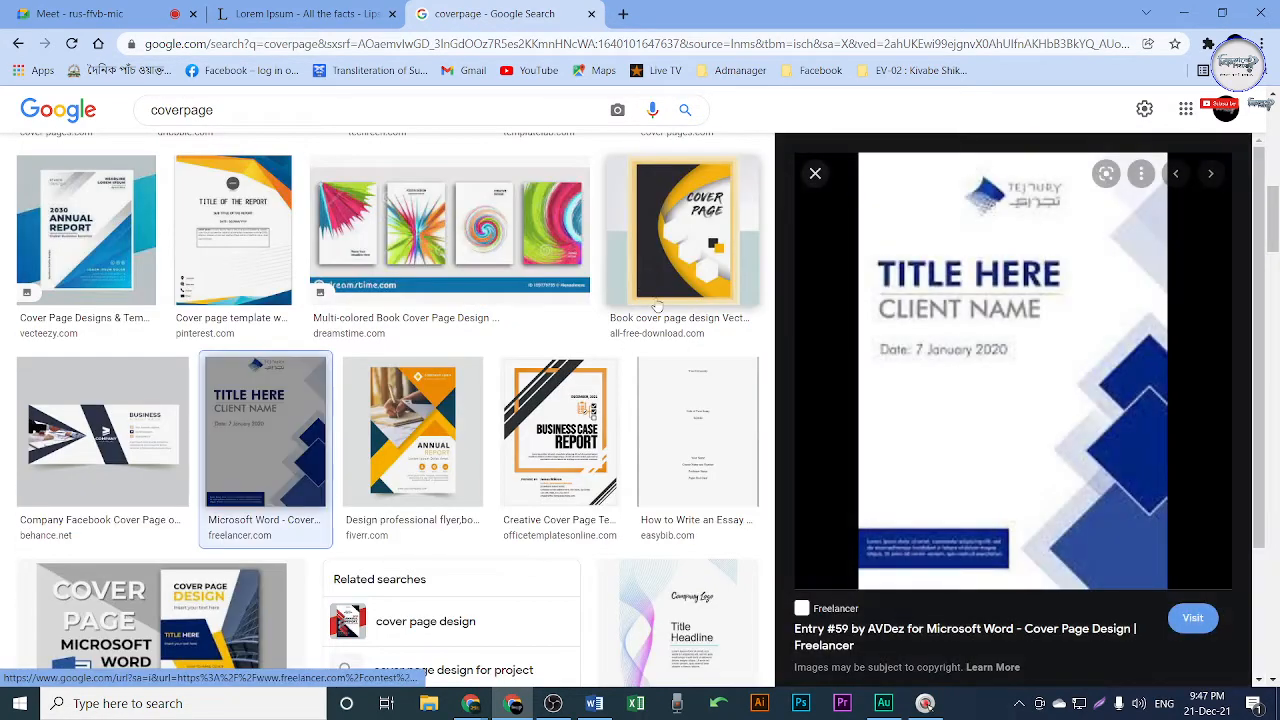
Open the cover page image in its own tab at actual size.
right_click(953, 292)
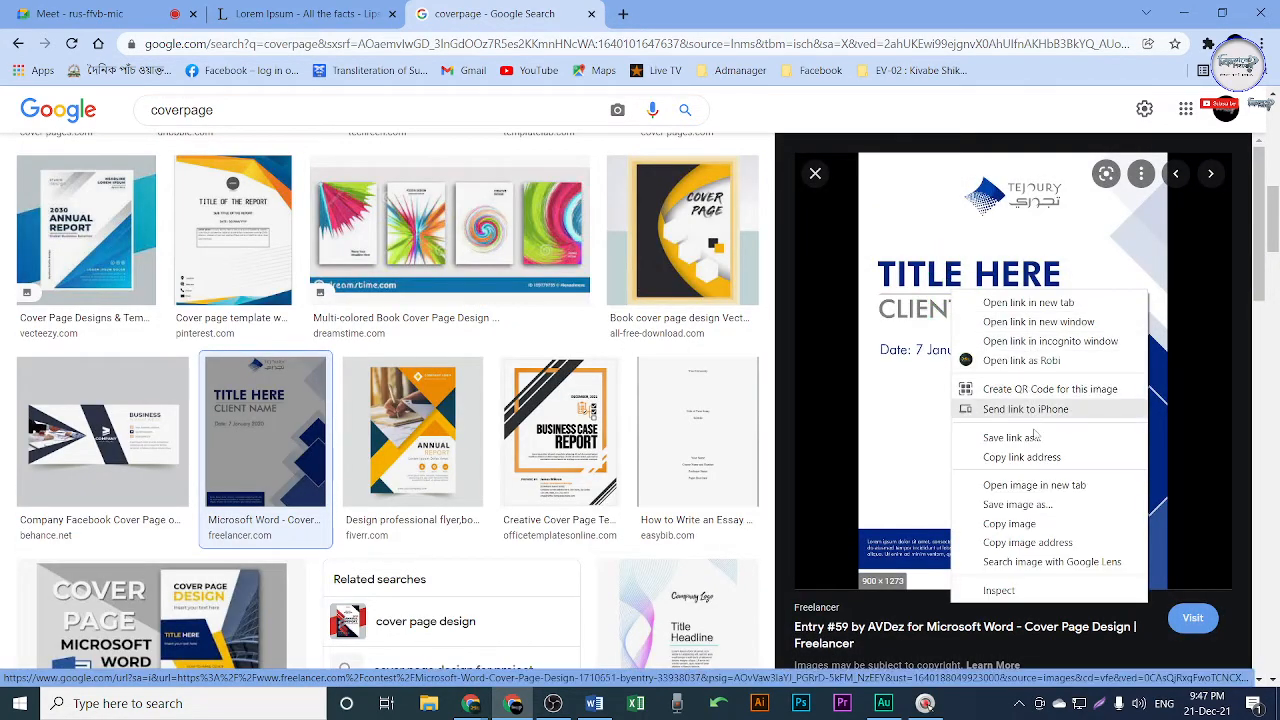
click(1037, 485)
click(709, 14)
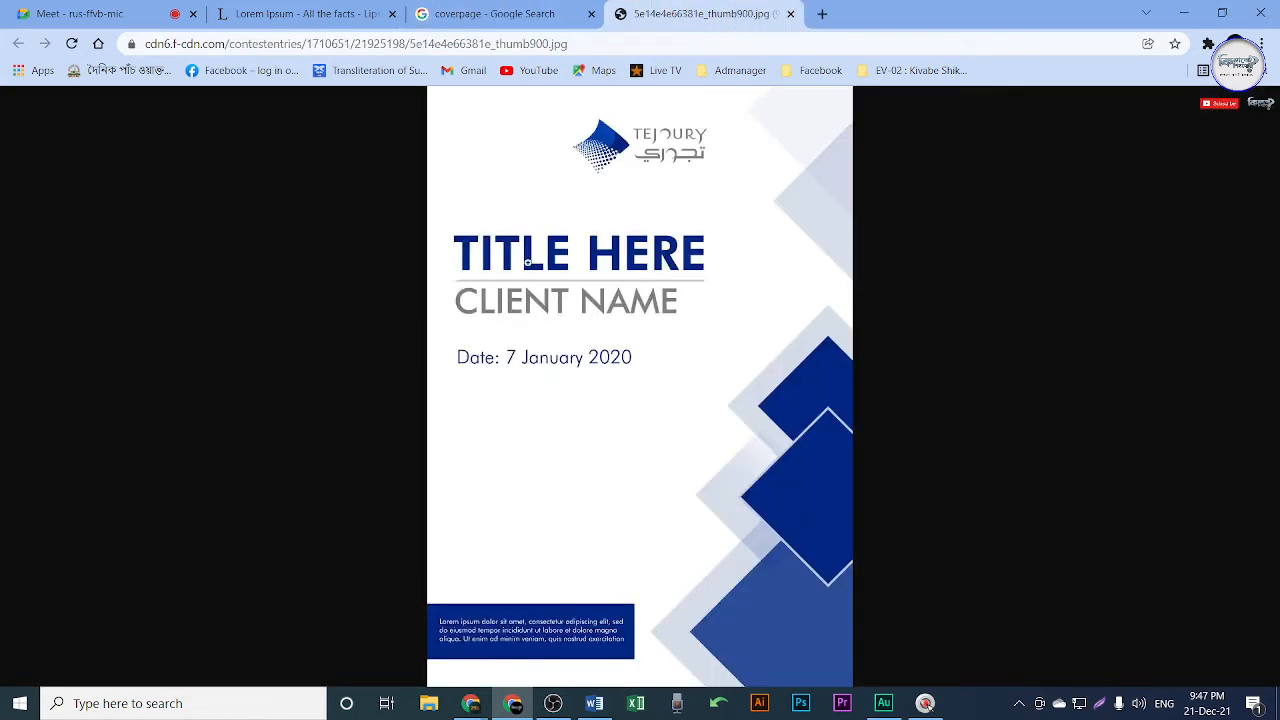
click(668, 304)
scroll(680, 303, up, 1)
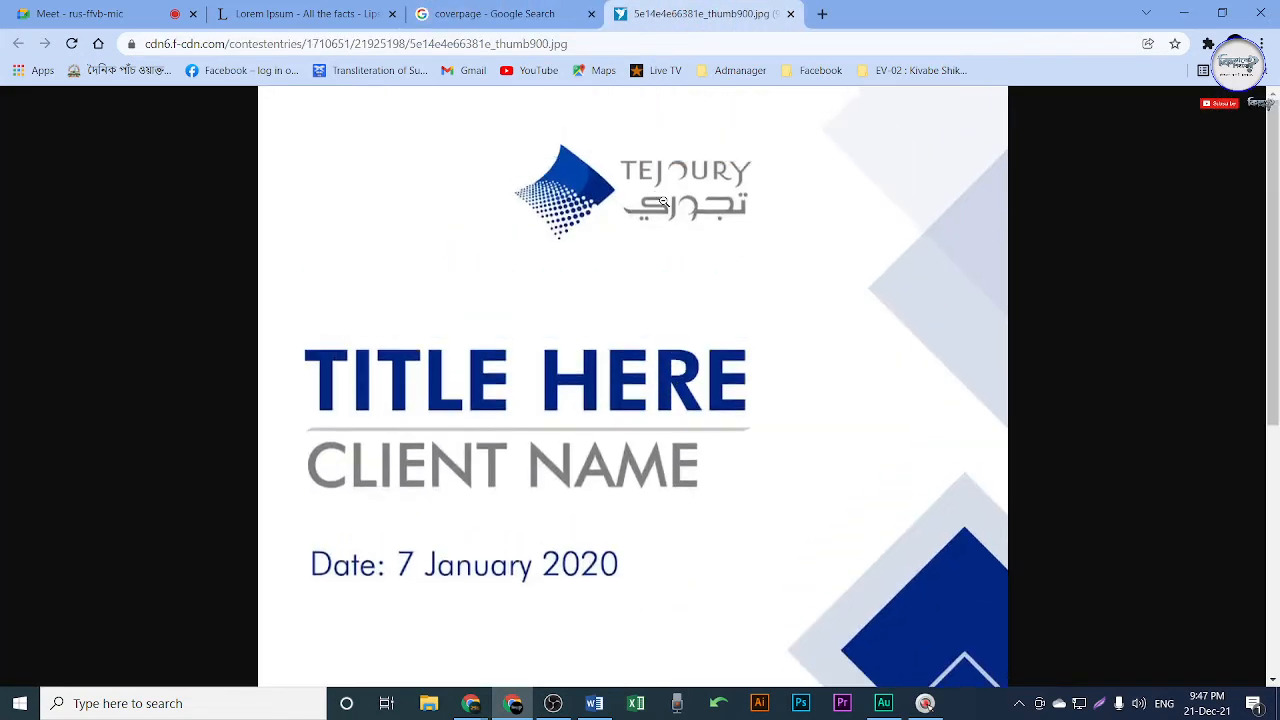
drag(486, 127, 604, 143)
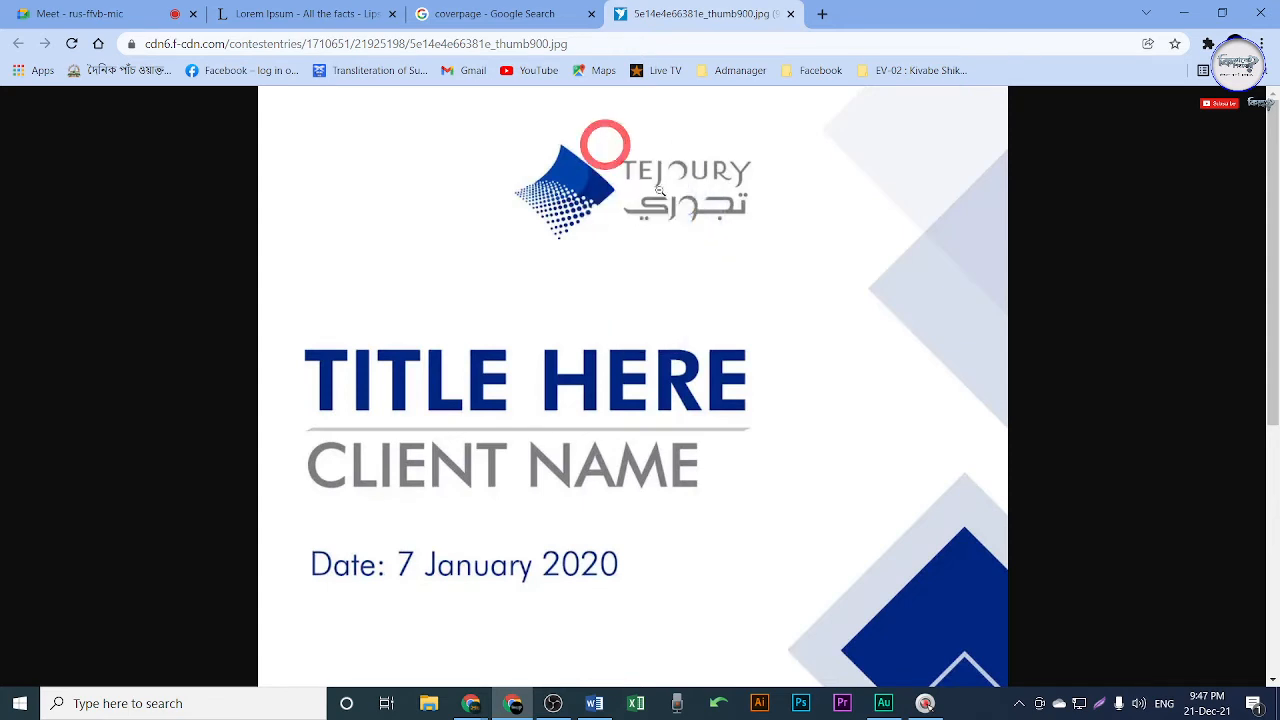
Capture the cover image, box its logo and TITLE HERE heading in red, then close it.
key(ctrl+shift+Print)
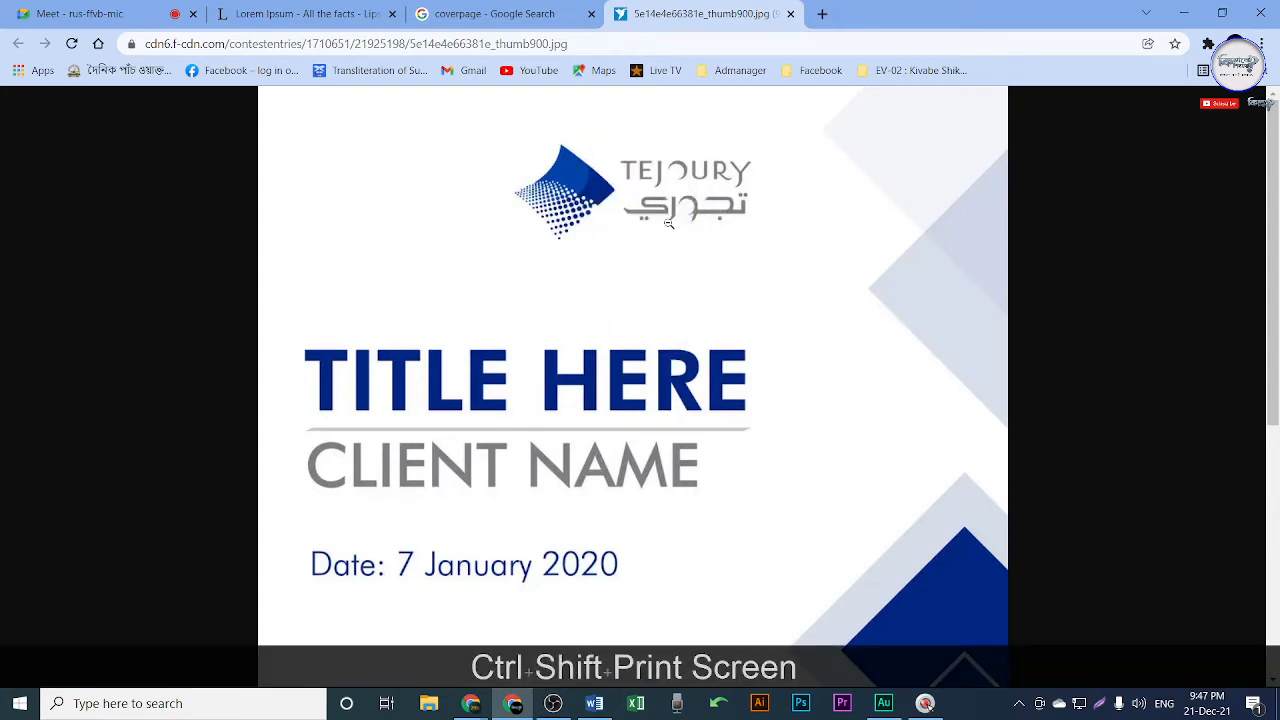
key(shift+Print)
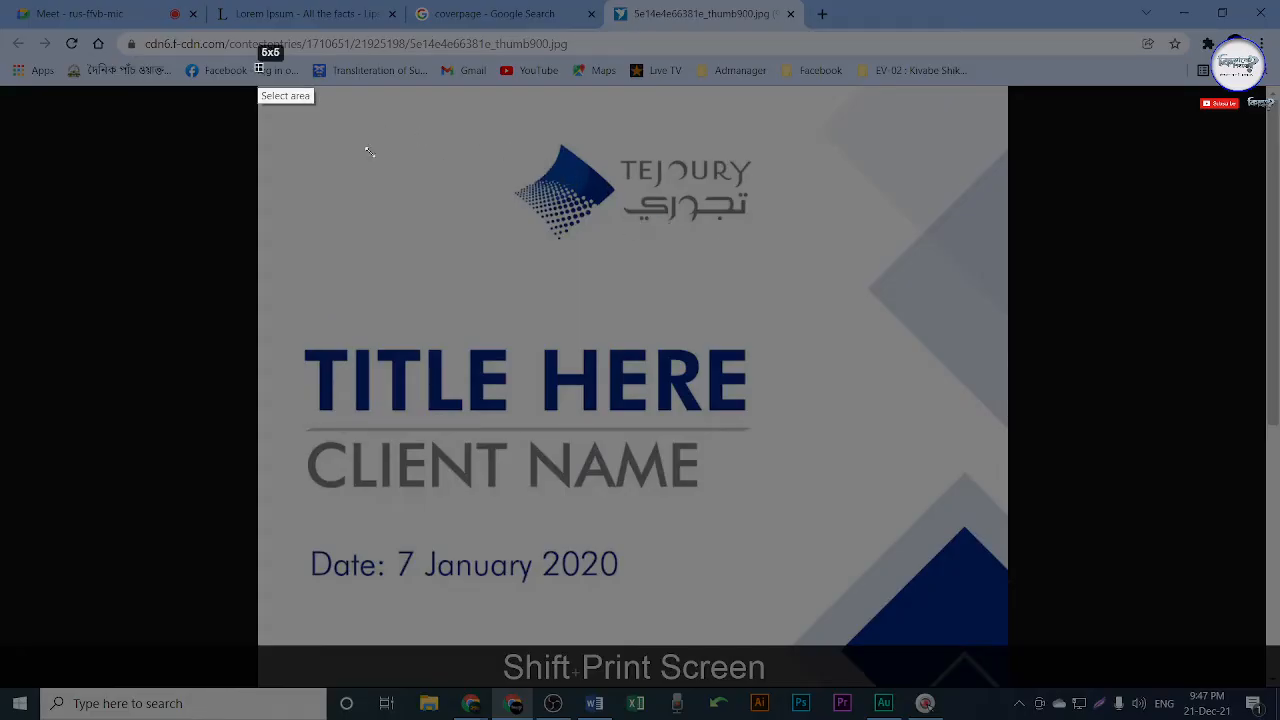
drag(258, 68, 1032, 683)
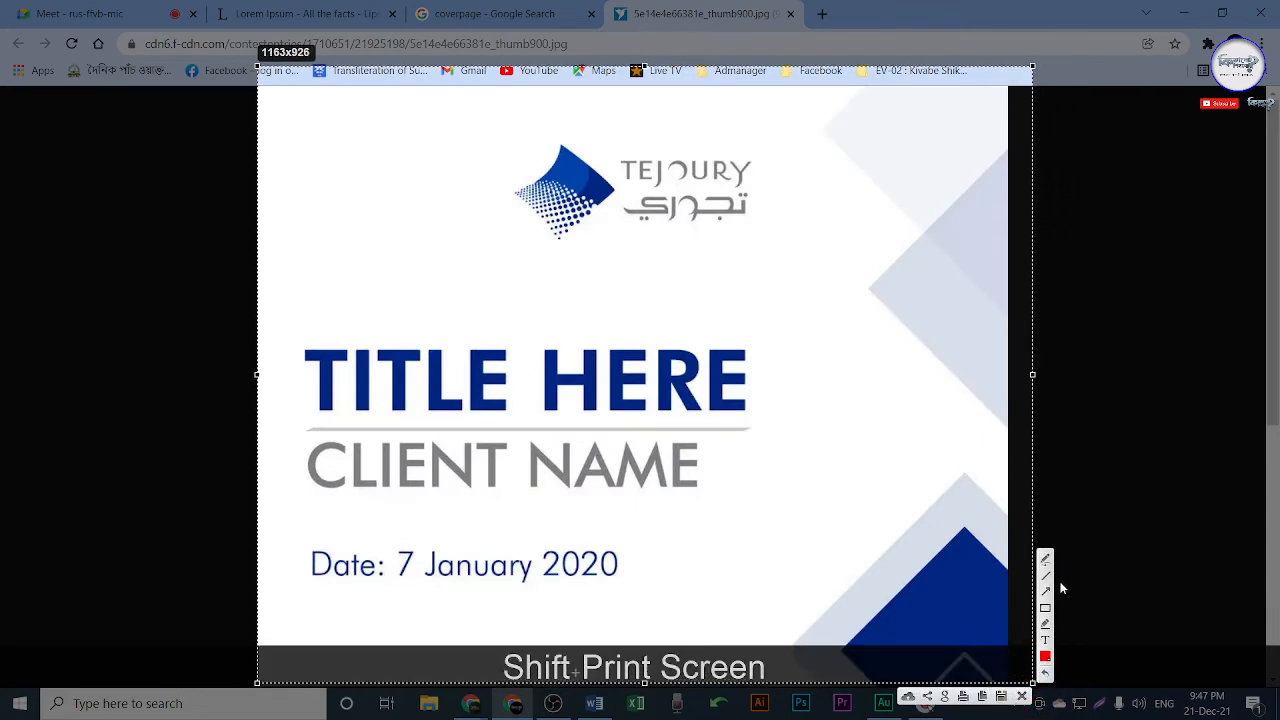
click(1045, 607)
mouse_move(502, 124)
mouse_down()
mouse_move(729, 249)
mouse_move(808, 261)
mouse_up()
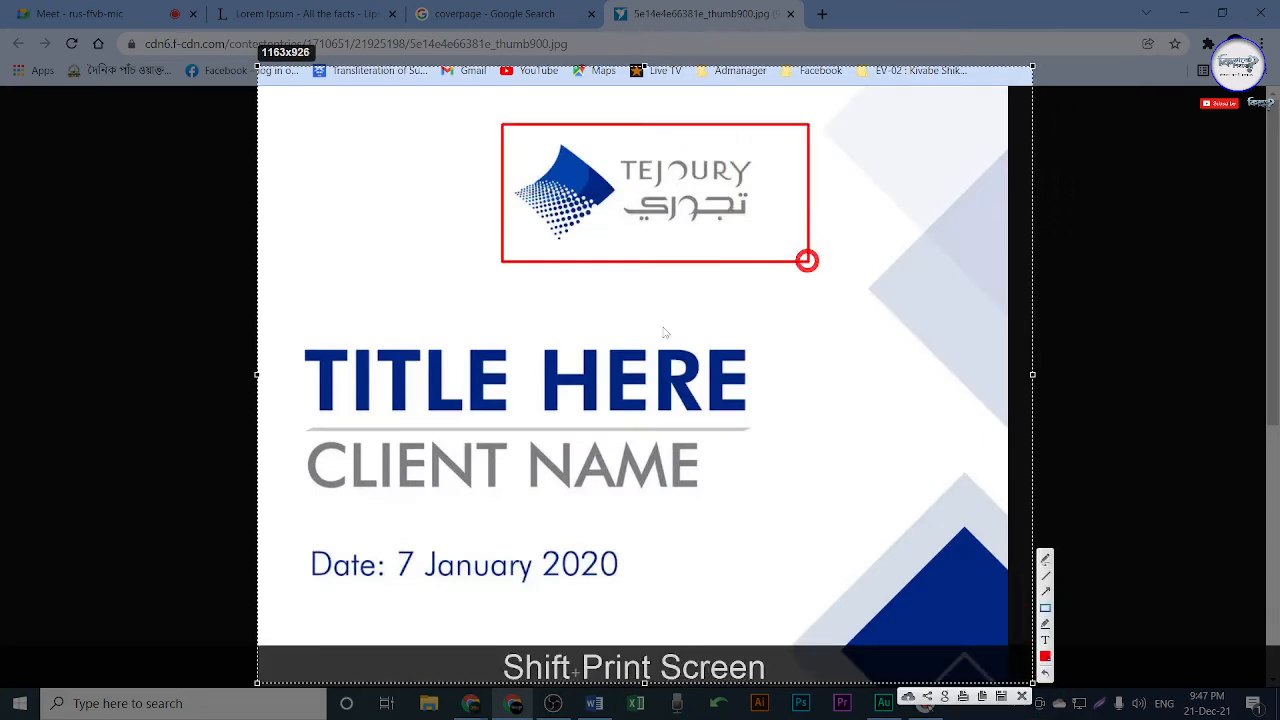
mouse_move(280, 301)
mouse_down()
mouse_move(766, 457)
mouse_move(777, 437)
mouse_move(753, 432)
mouse_up()
key(Escape)
key(Escape)
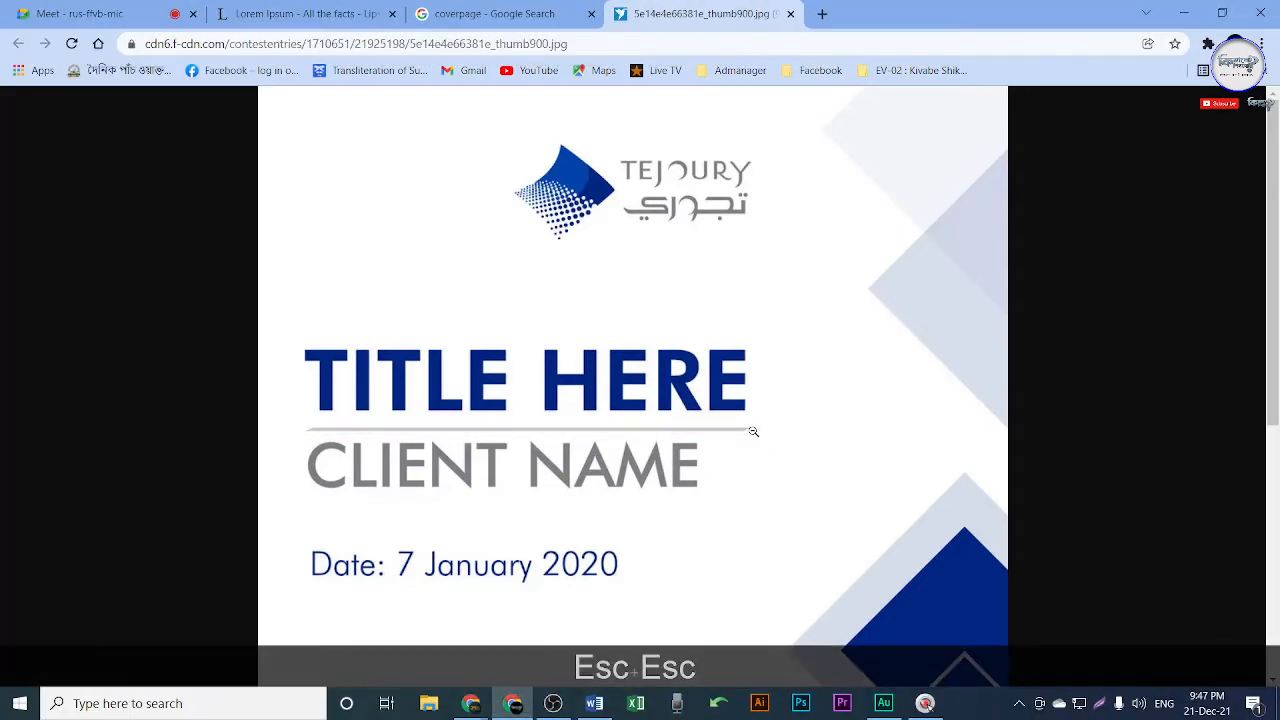
click(790, 14)
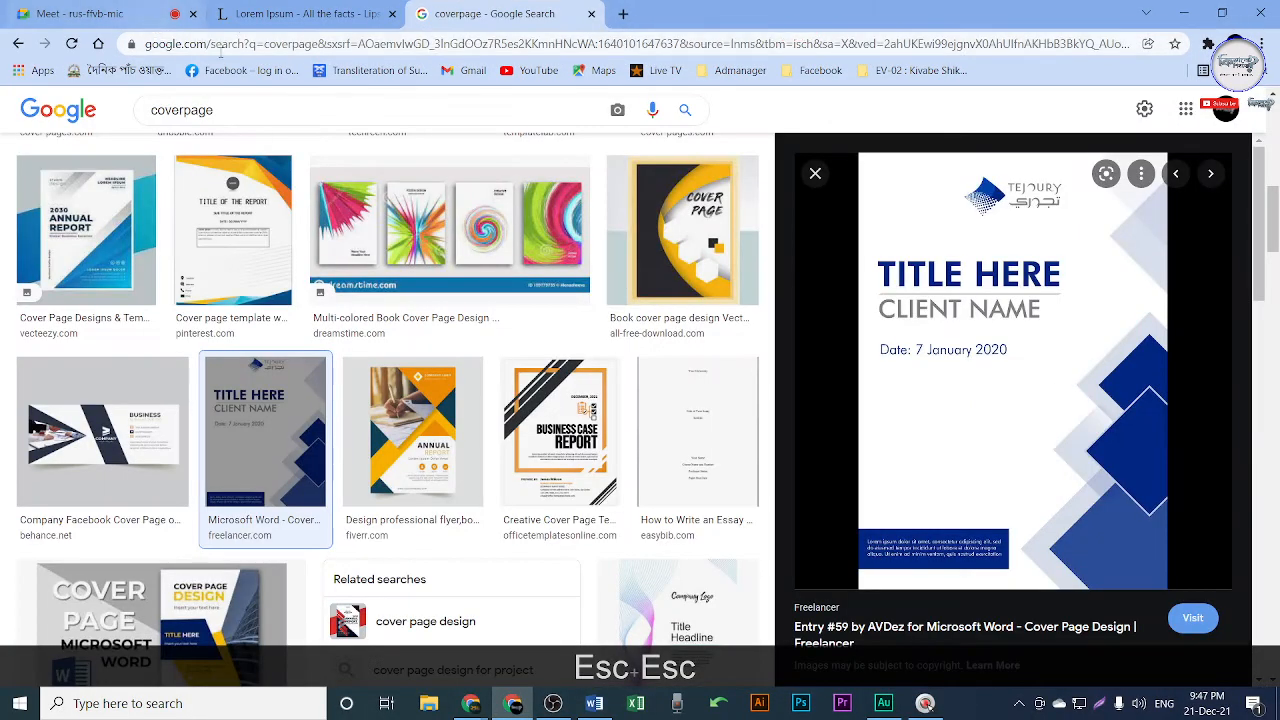
Search images for the book 'আজ হিমুর বিয়ে' and preview its Wikipedia cover.
double_click(182, 110)
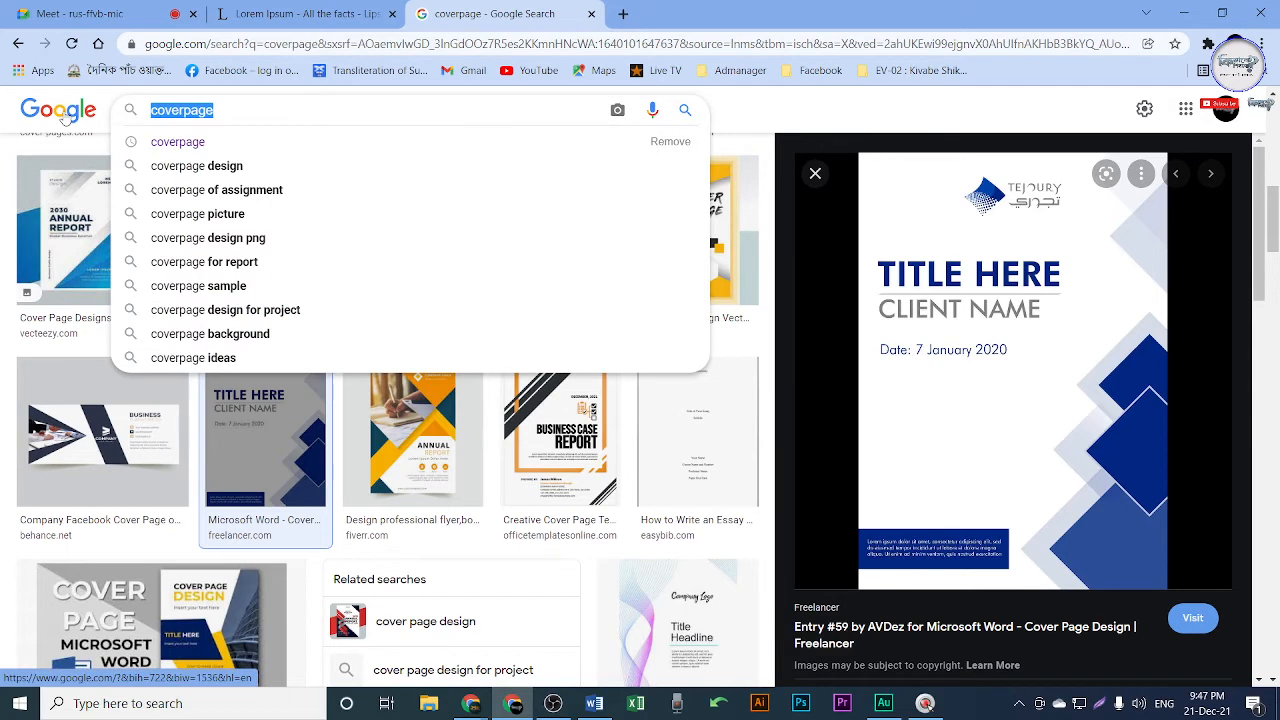
text(AS)
key(BackSpace)
key(BackSpace)
key(ctrl+alt+v)
text(gf)
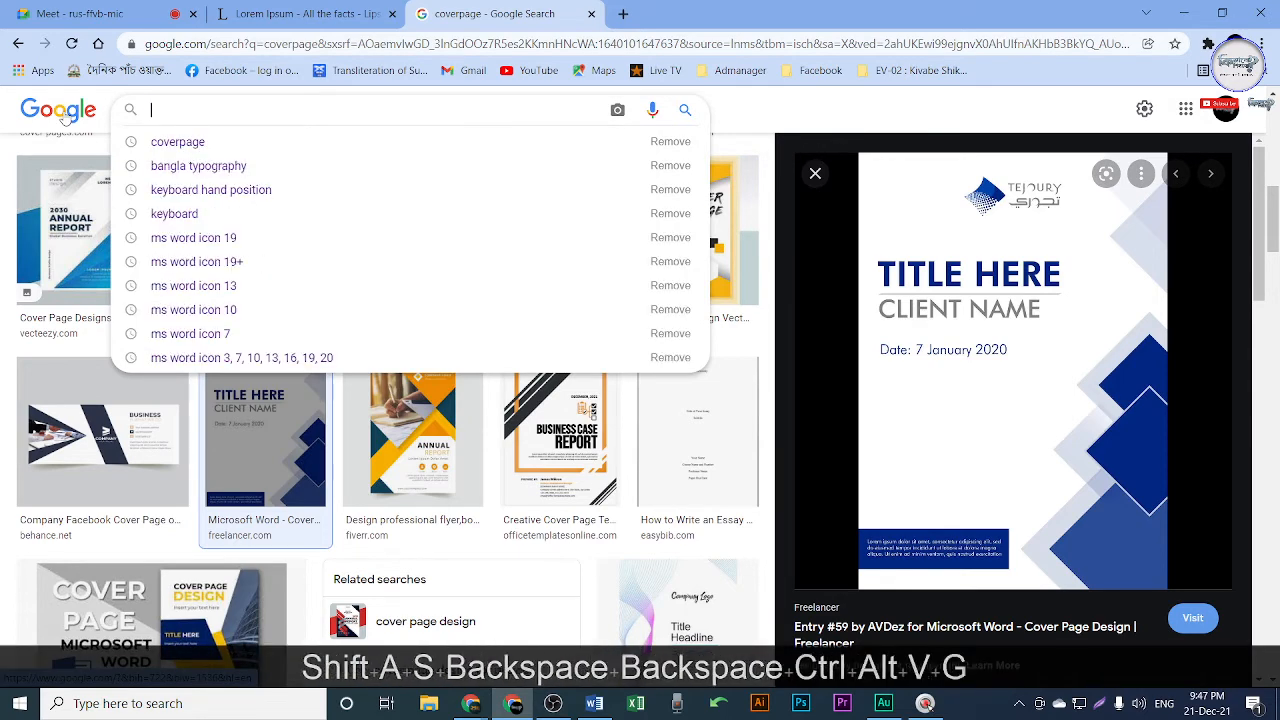
key(BackSpace)
key(BackSpace)
text(u dims)
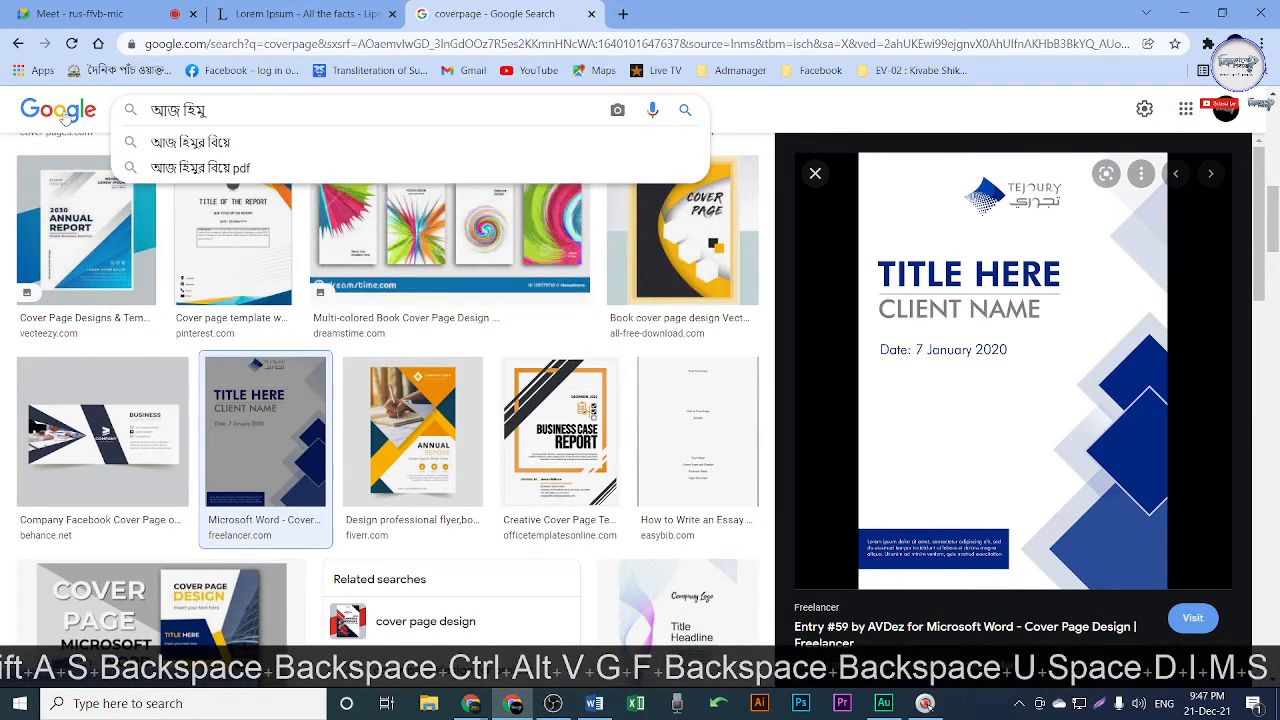
key(Down)
key(Return)
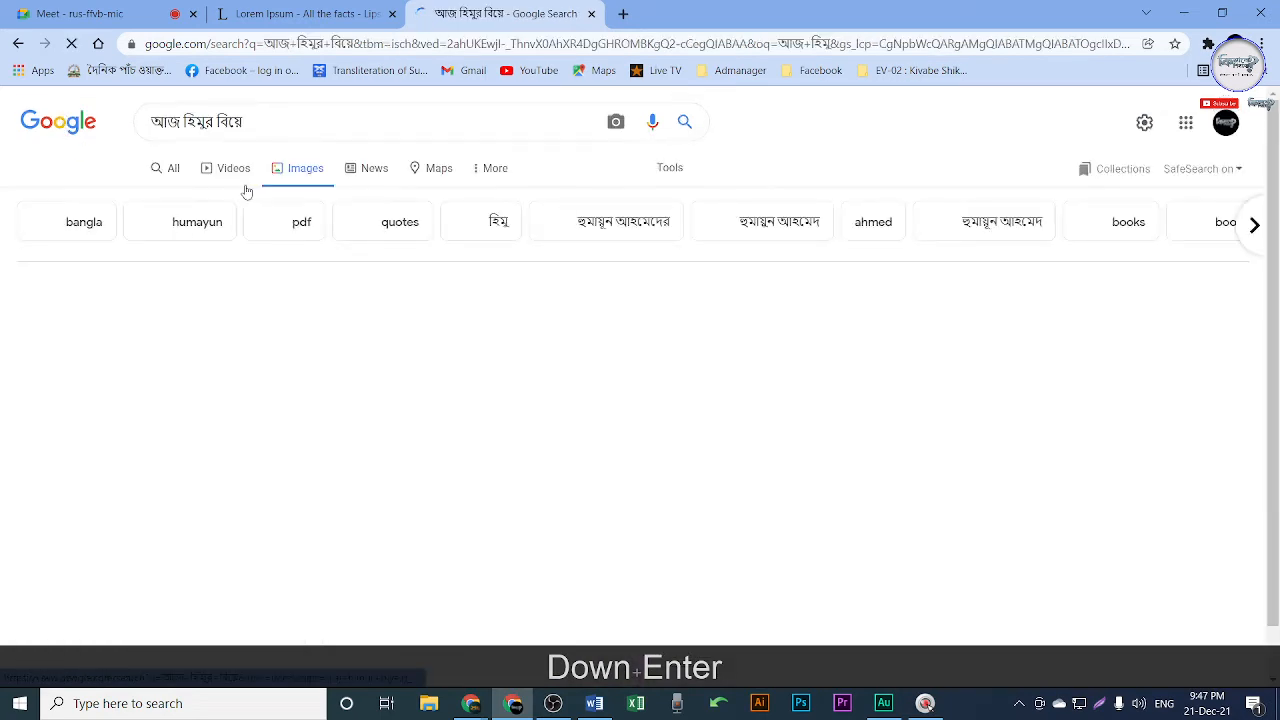
click(105, 326)
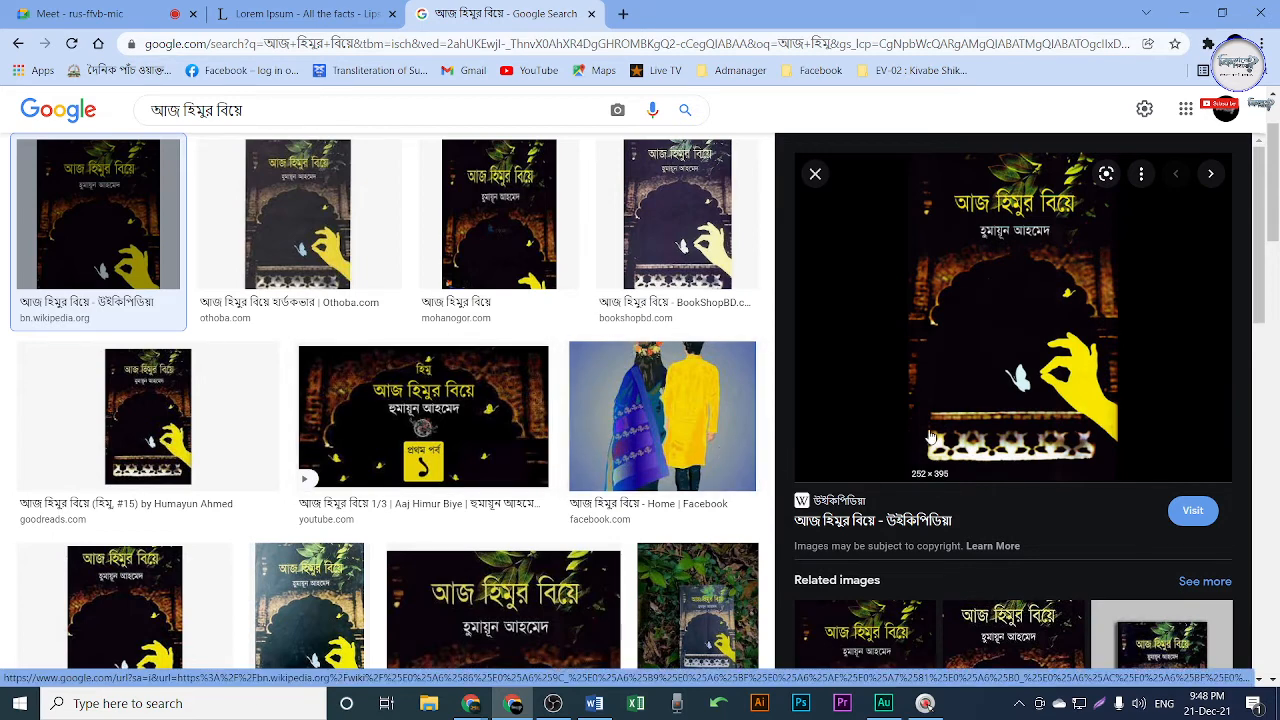
Open the book cover image in a separate new tab.
scroll(963, 428, down, 1)
scroll(963, 428, up, 1)
right_click(1005, 341)
click(1085, 535)
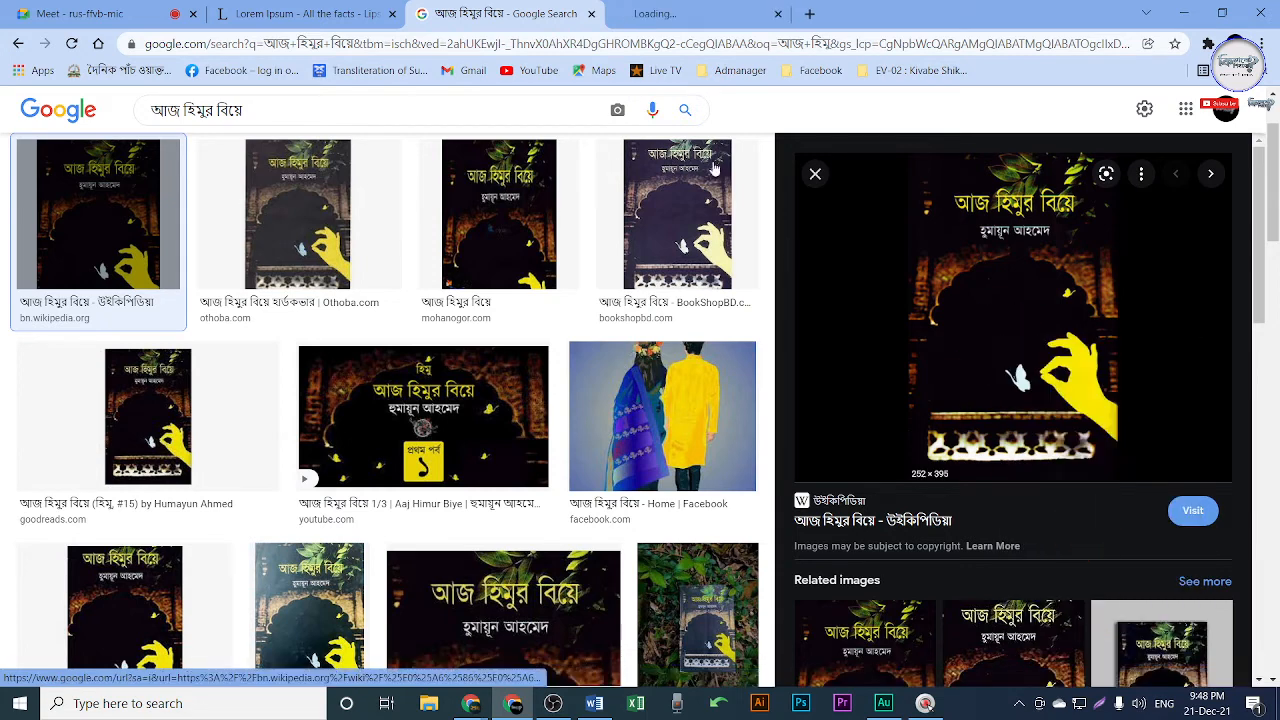
key(ctrl+Tab)
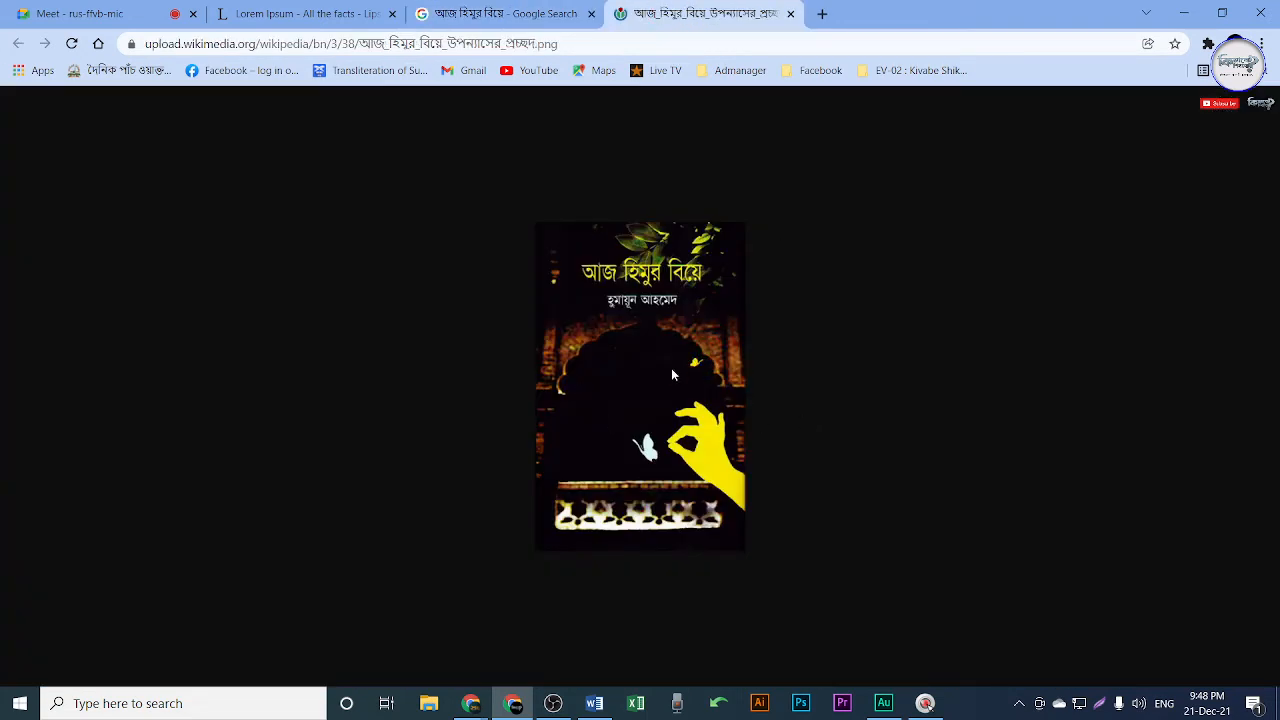
ctrl+scroll(633, 393, up, 4)
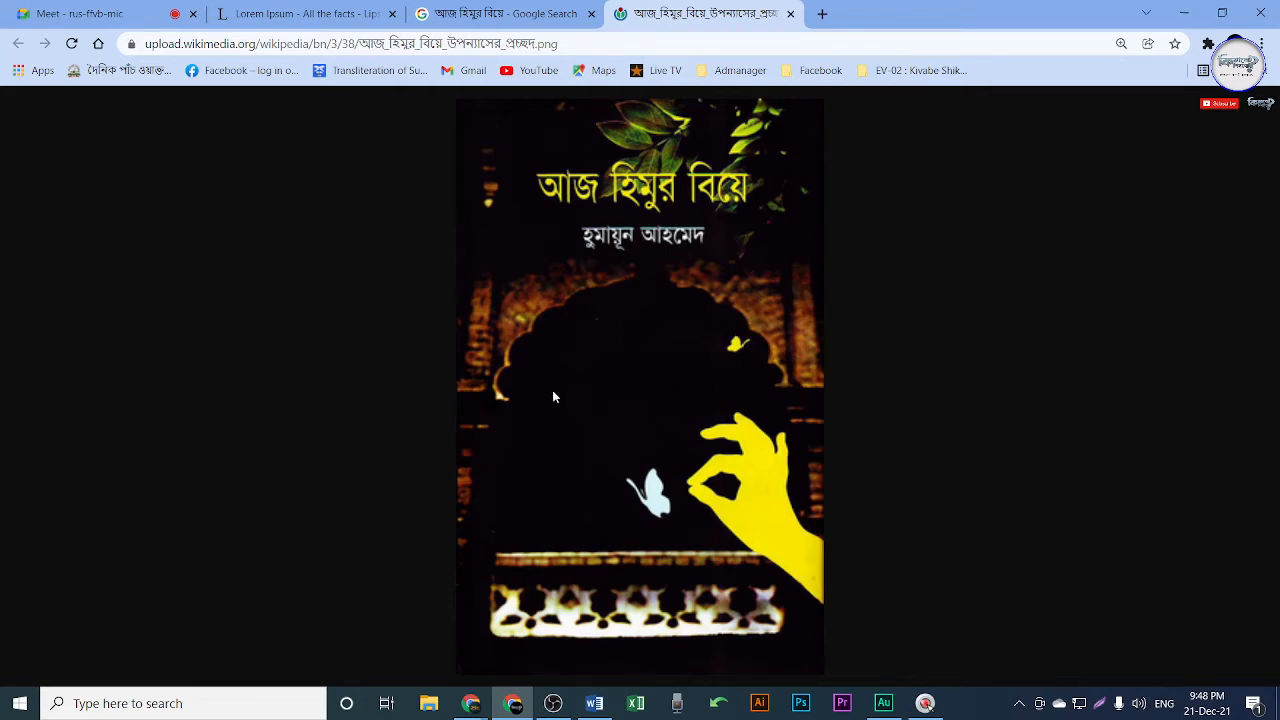
Capture the cover, box its title, author name and bottom border in red, then discard it.
key(shift+Print)
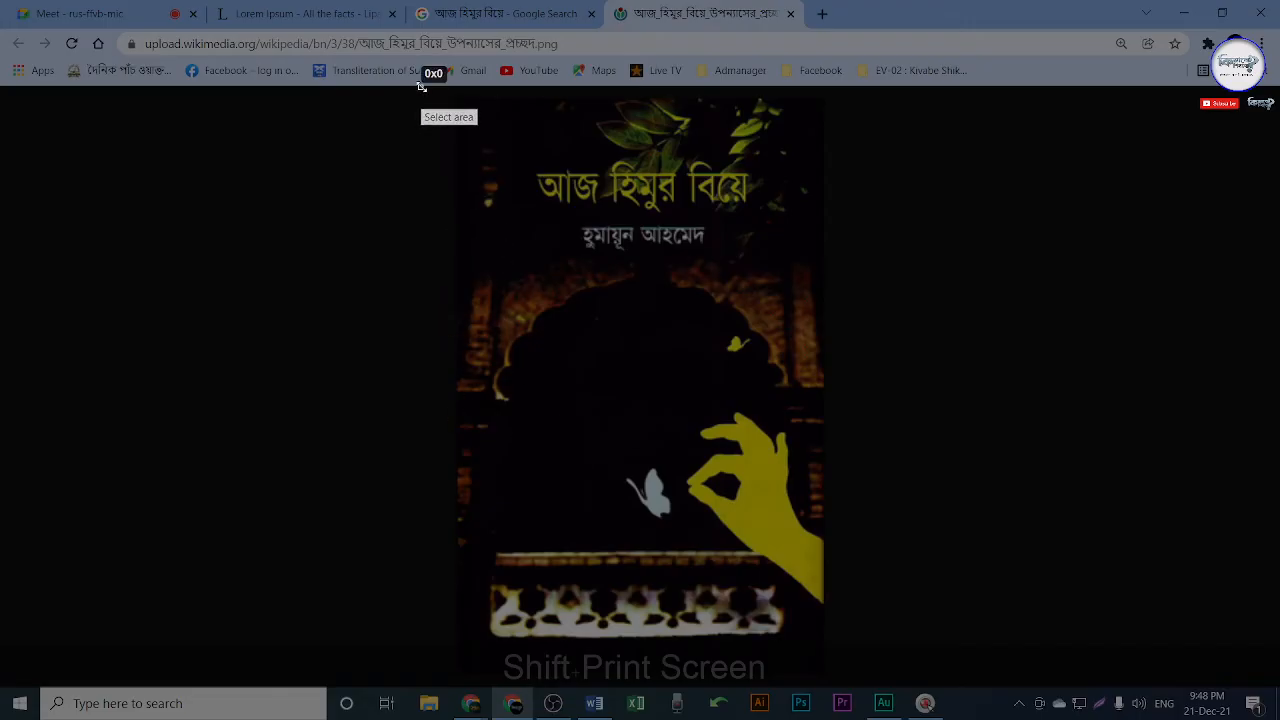
drag(420, 87, 868, 653)
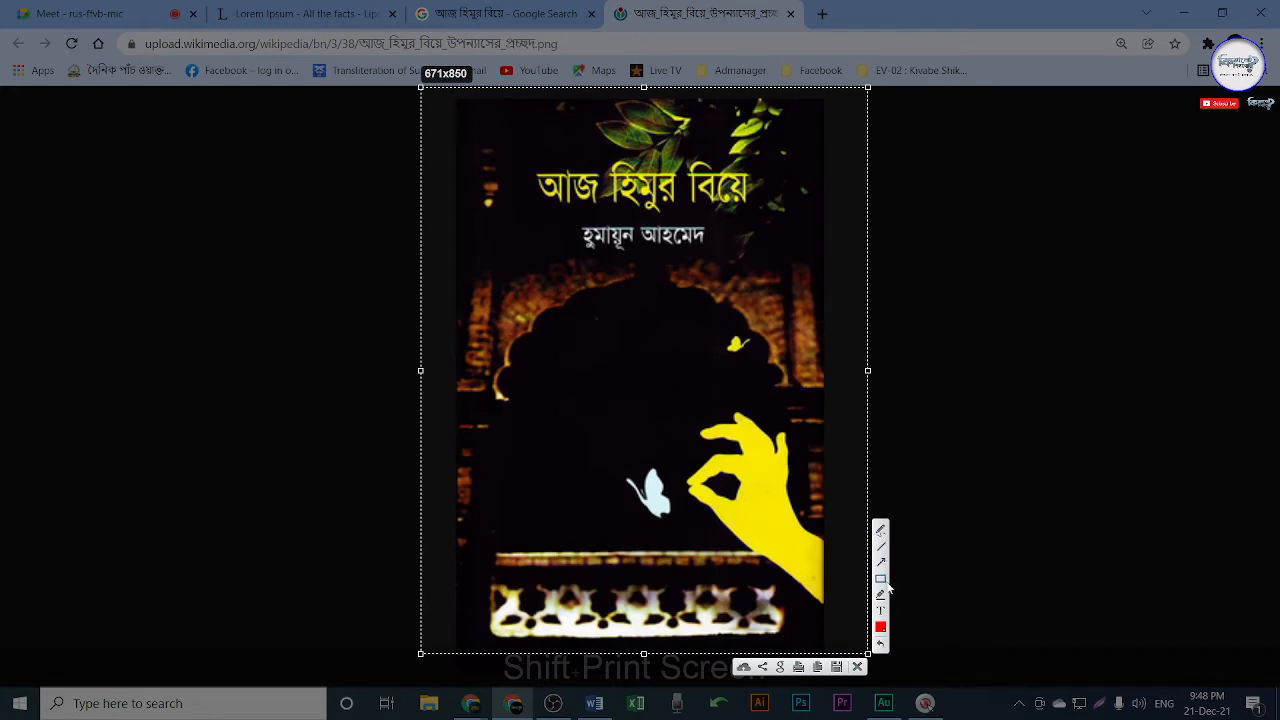
drag(525, 150, 770, 210)
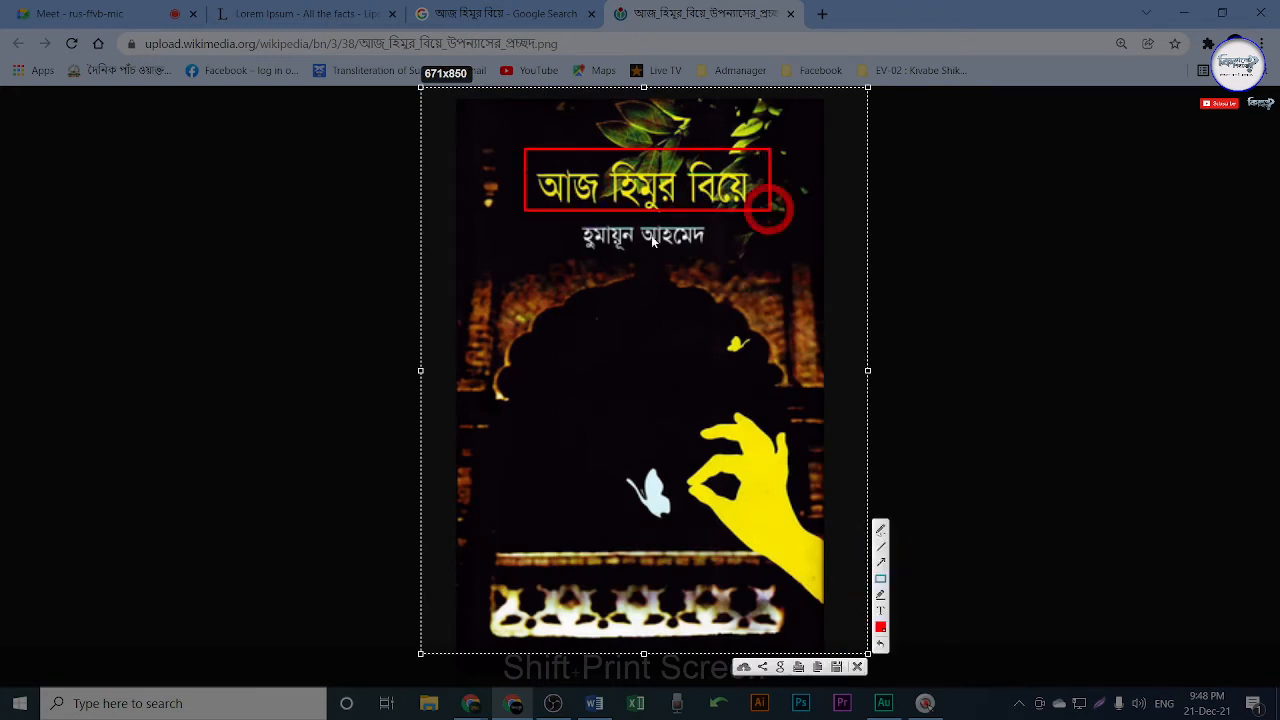
drag(579, 216, 725, 262)
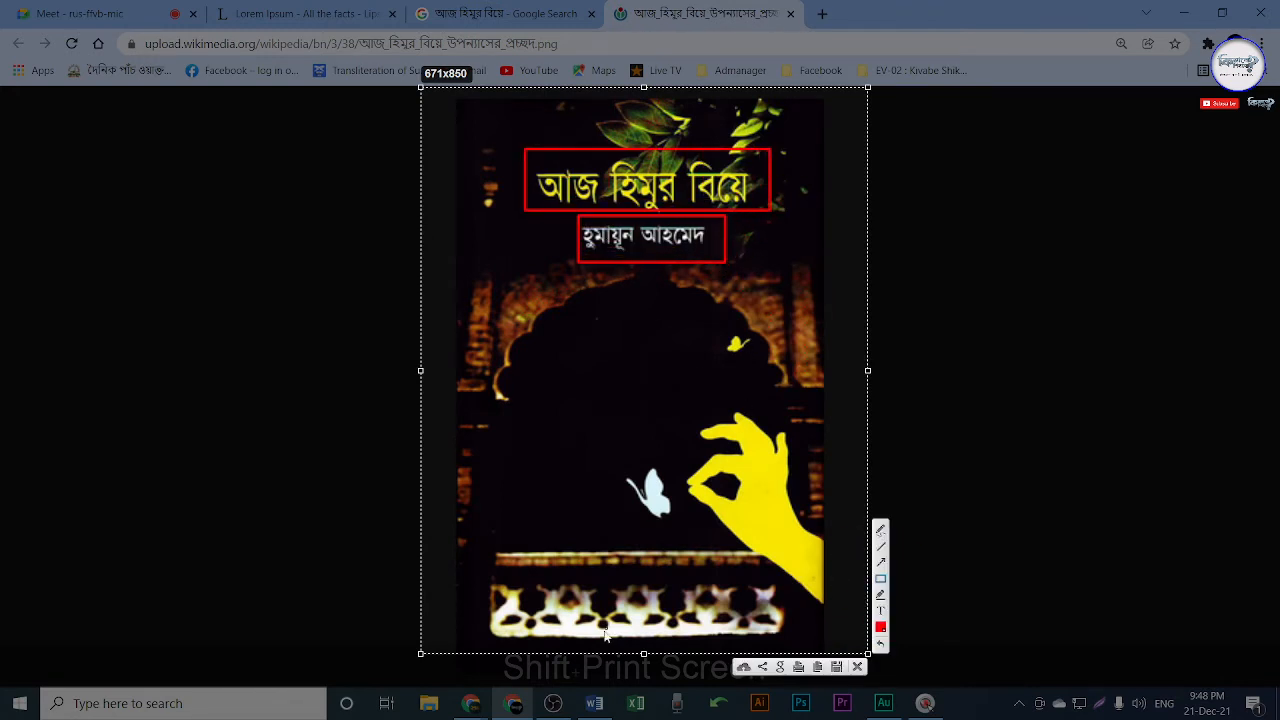
drag(479, 607, 826, 649)
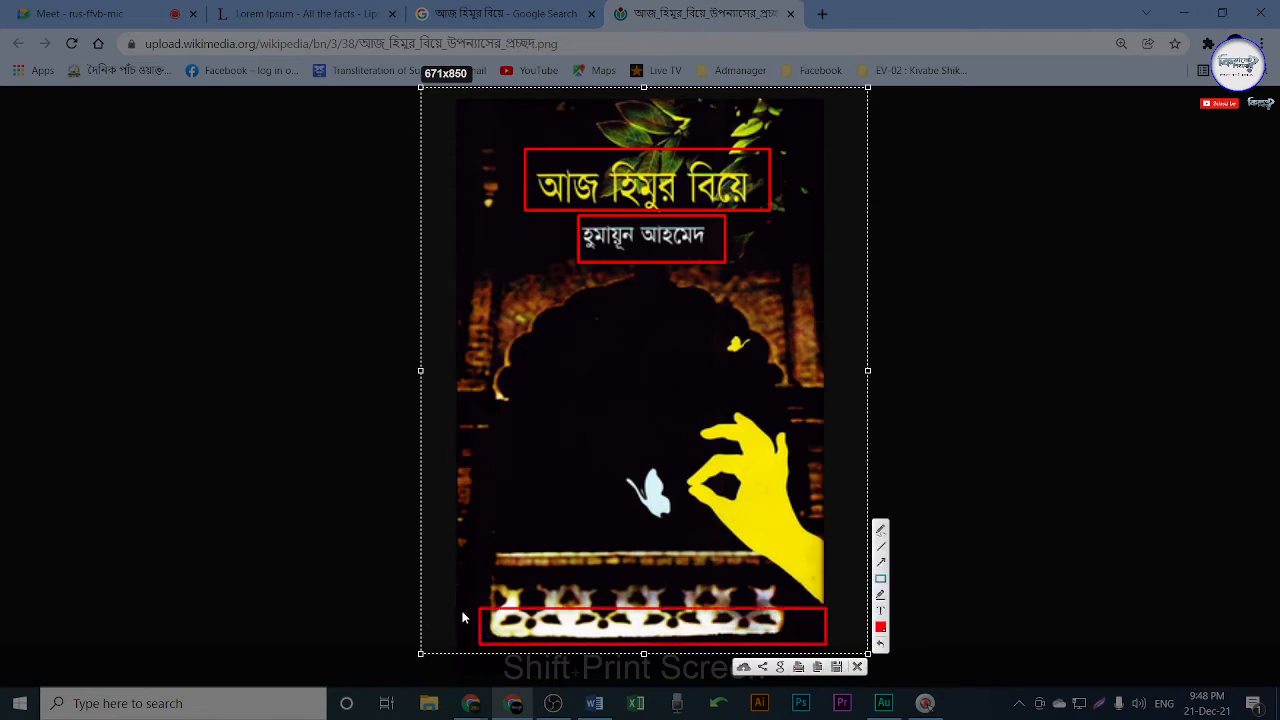
drag(462, 607, 500, 645)
key(Escape)
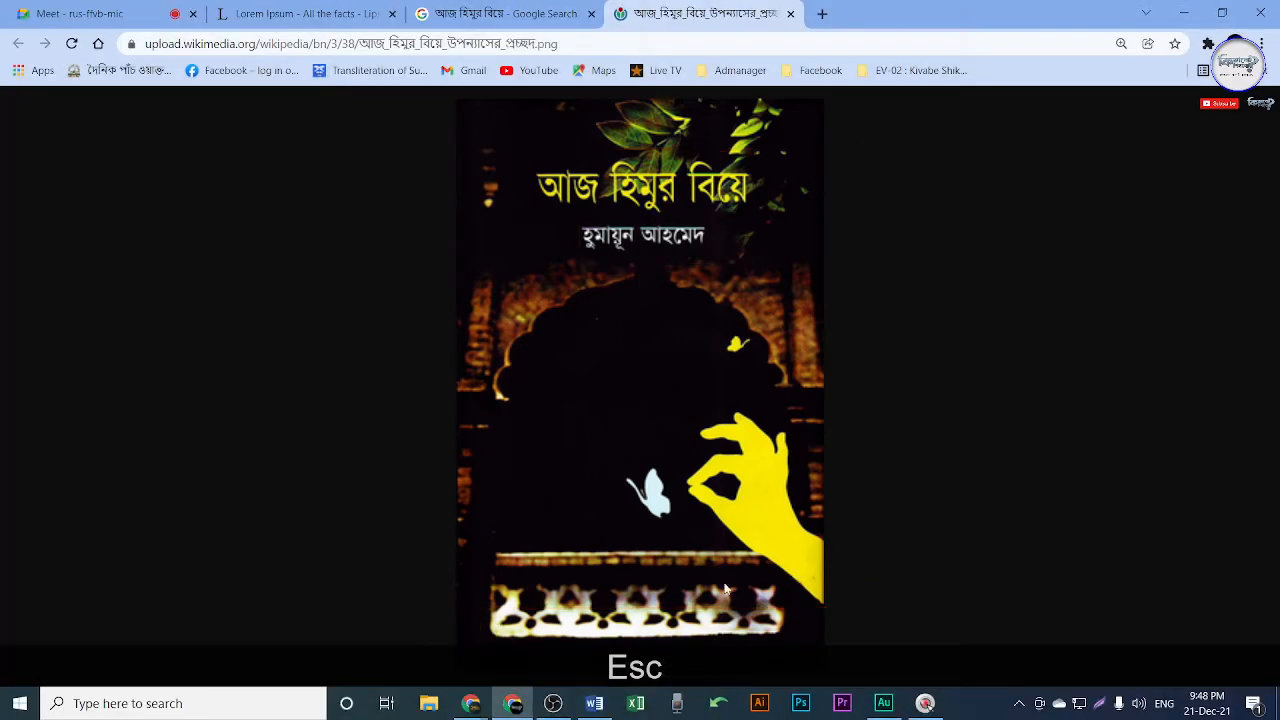
Close the cover image tab, check the Meet call, then close the image search results tab.
click(790, 13)
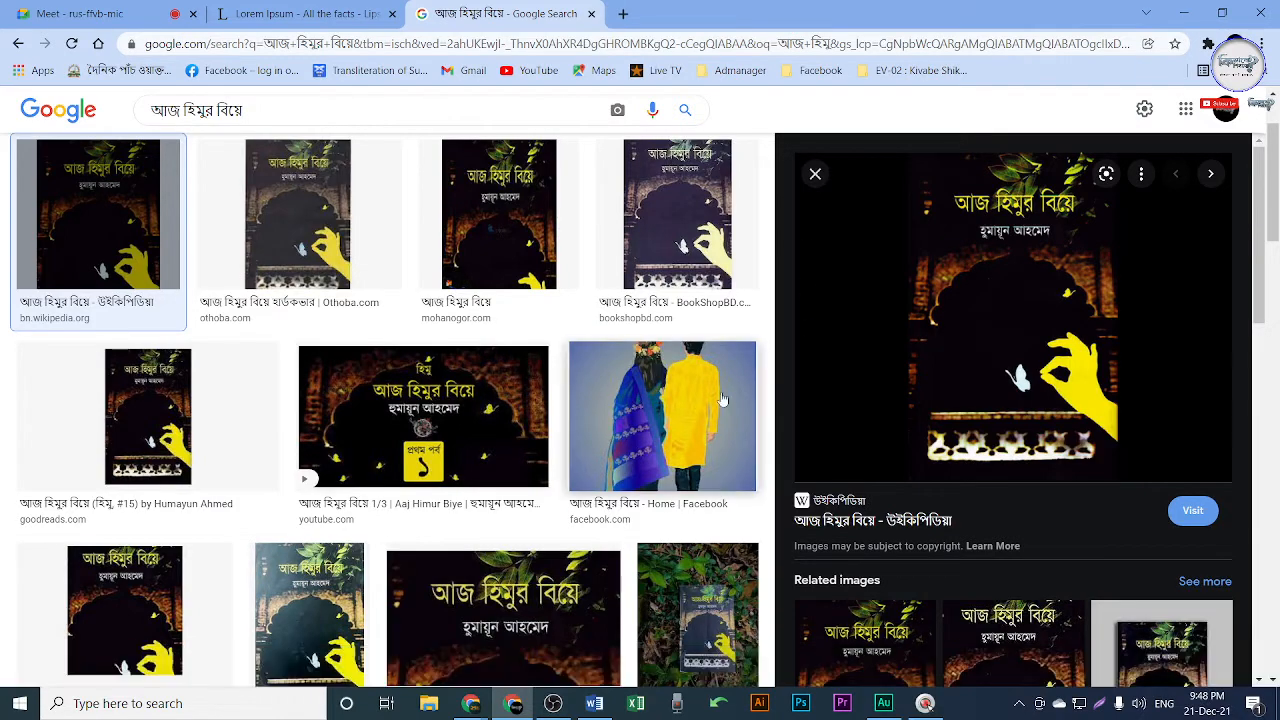
scroll(690, 413, down, 3)
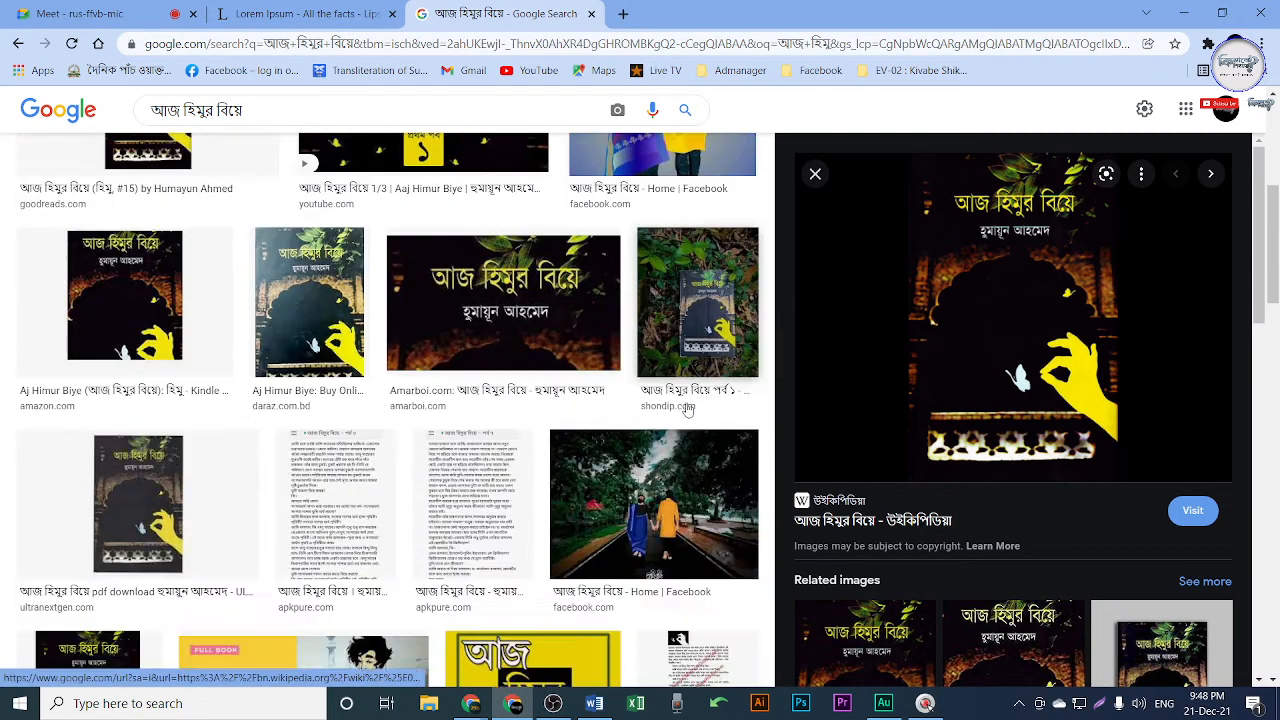
scroll(676, 436, down, 3)
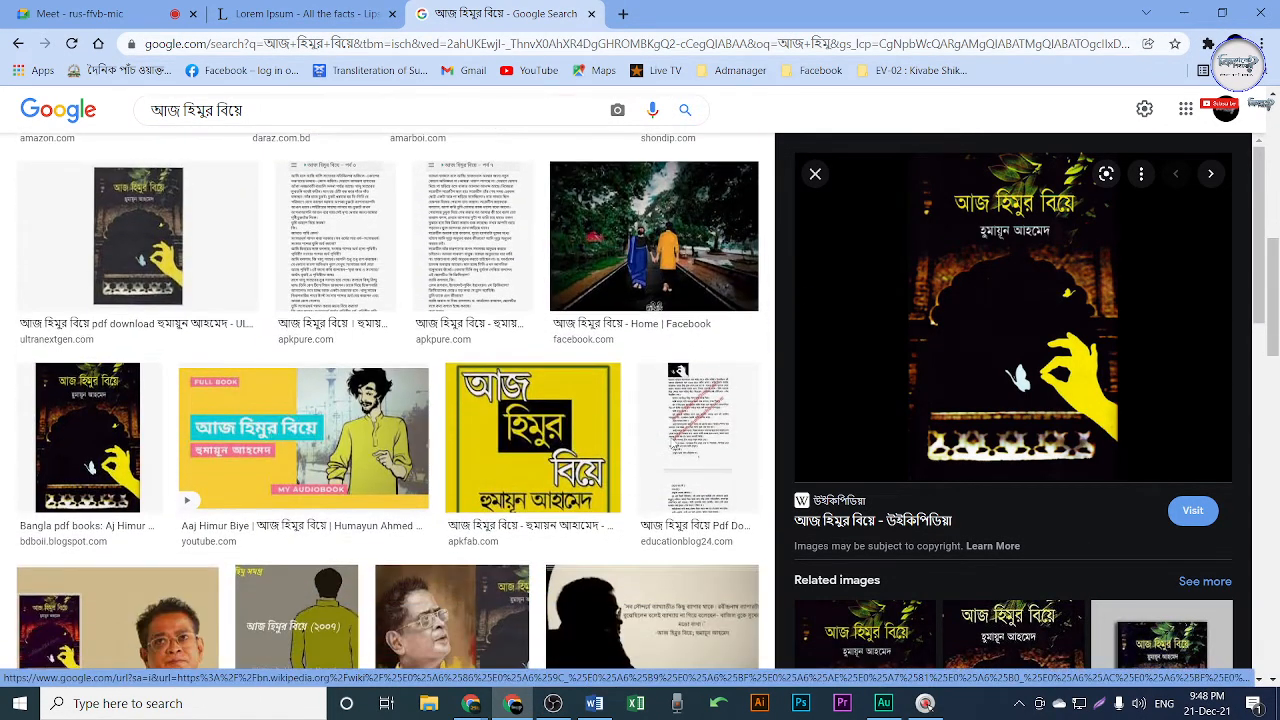
click(75, 13)
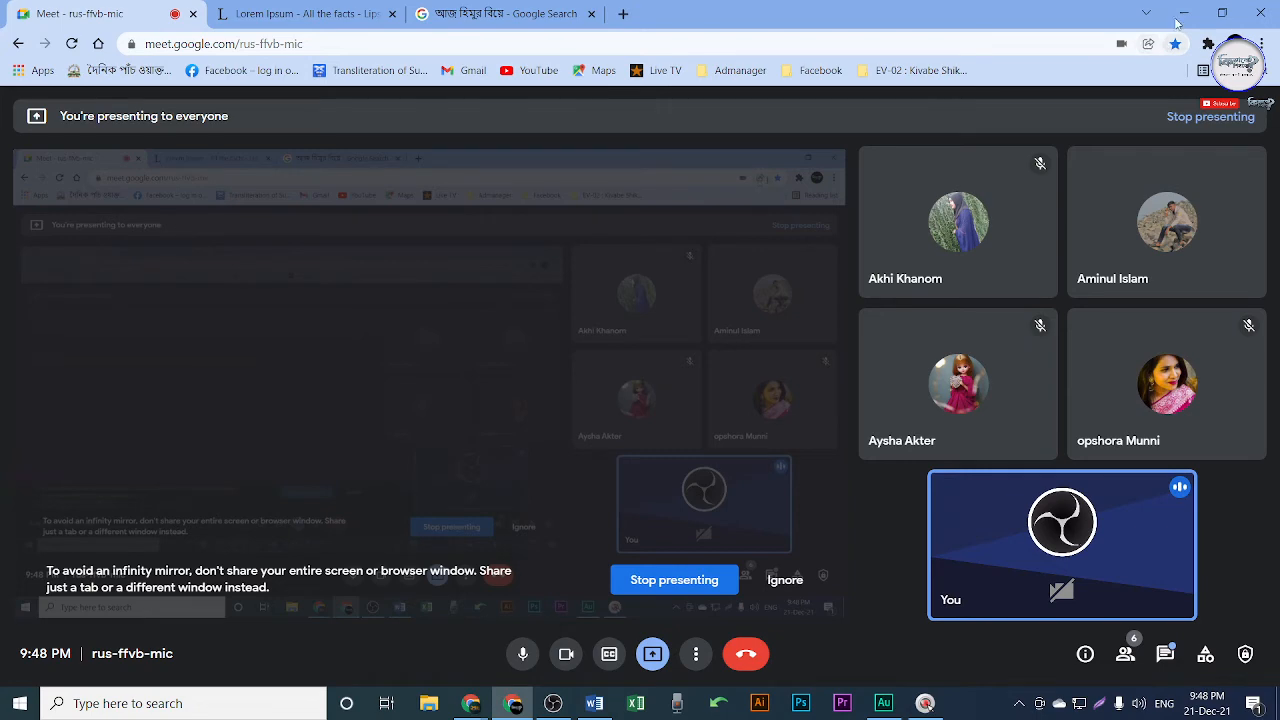
click(538, 16)
click(591, 14)
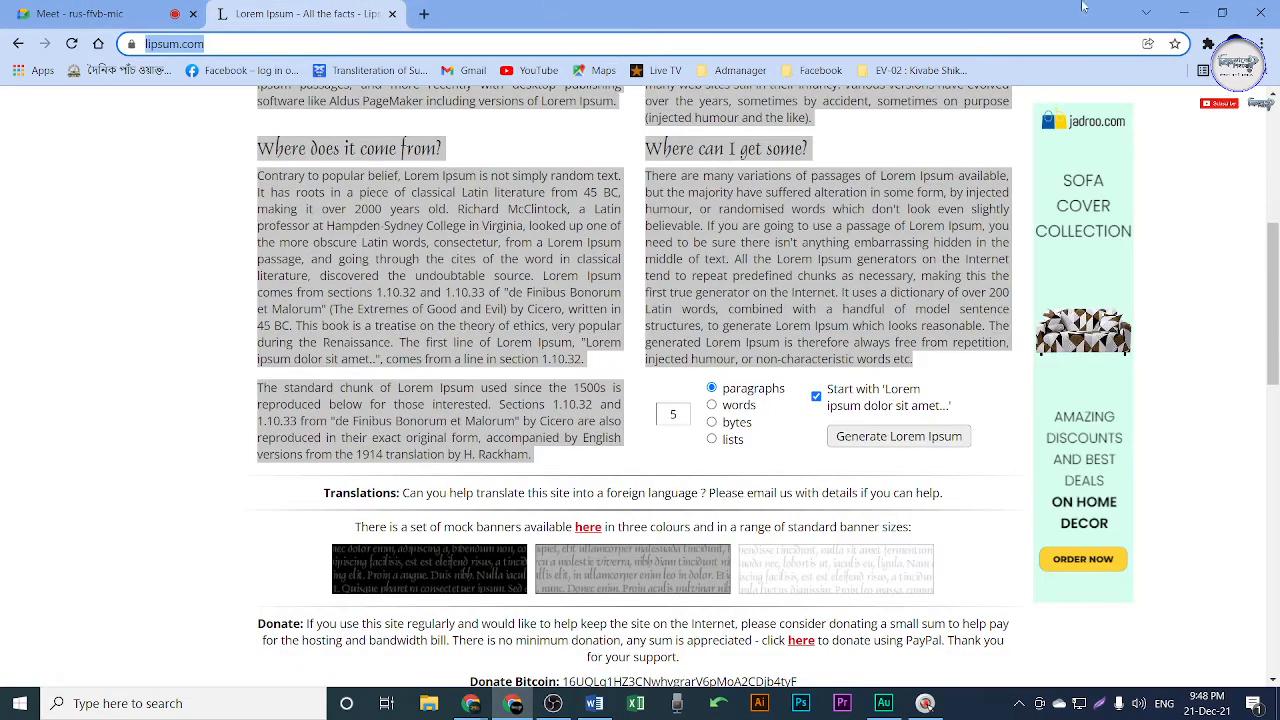
Switch back to Class 8.docx and zoom out to see the blank first page beside the text.
key(alt+Tab)
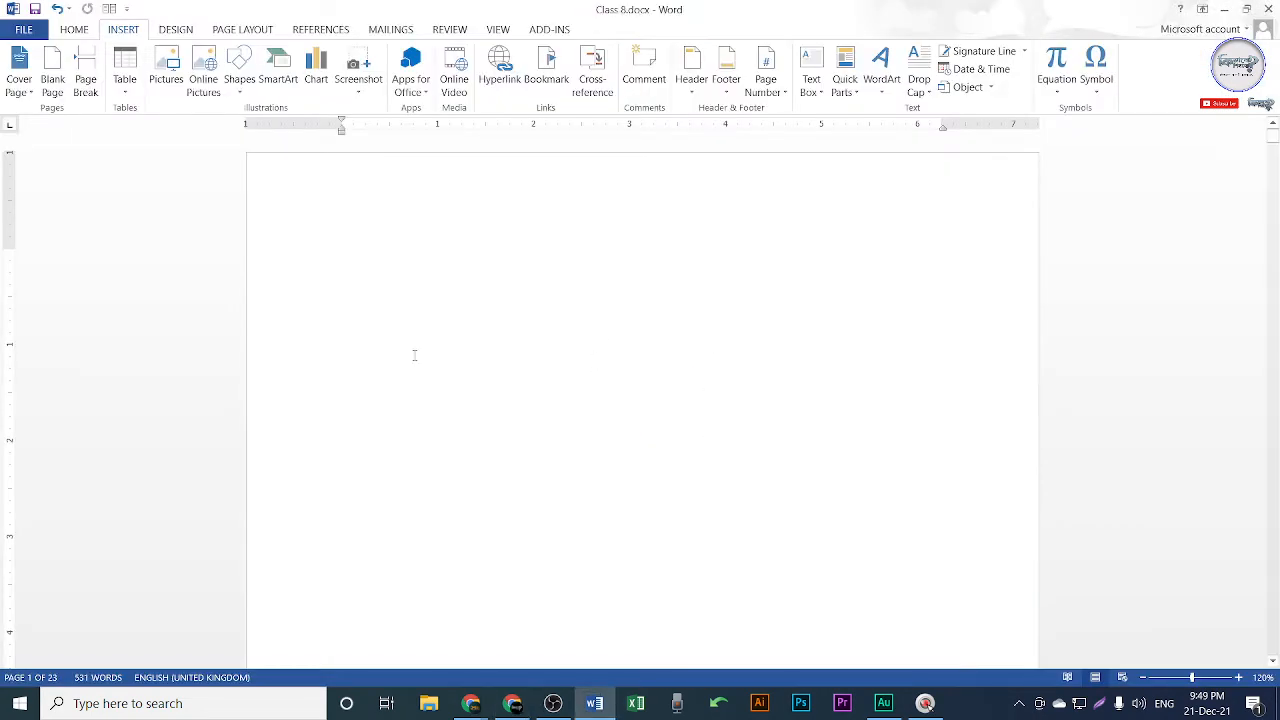
ctrl+scroll(507, 329, down, 3)
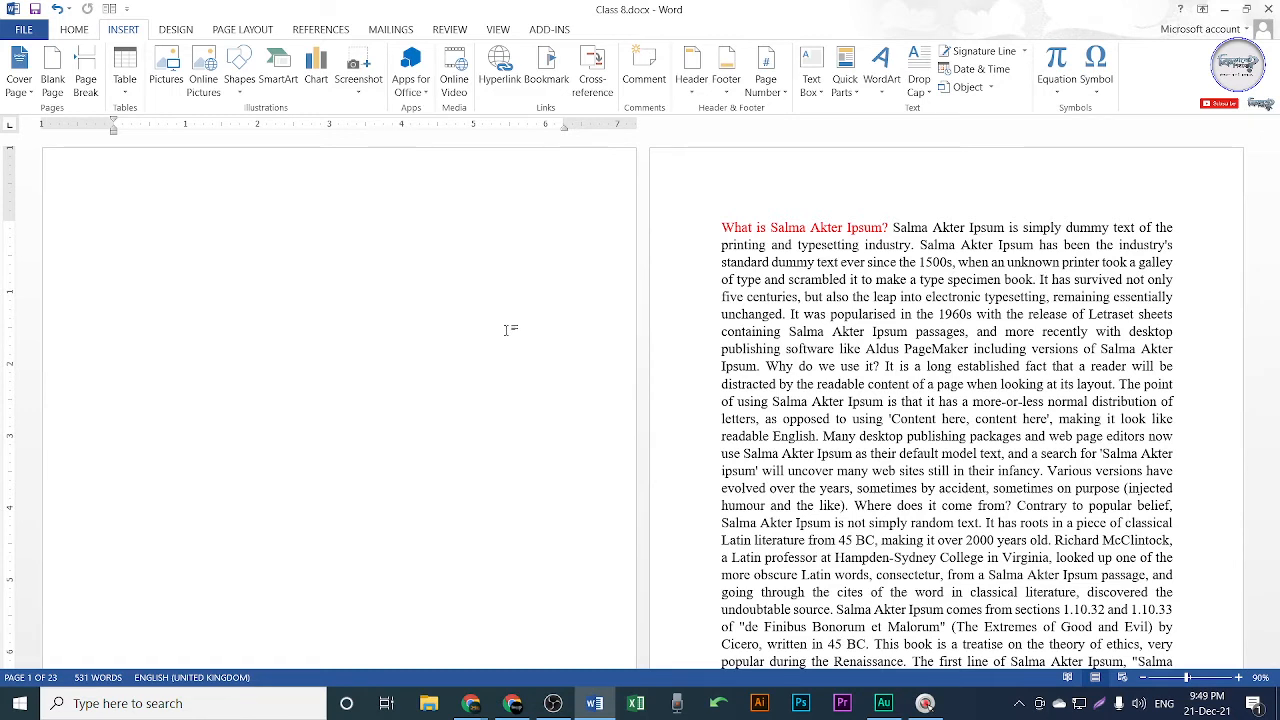
scroll(505, 330, up, 3)
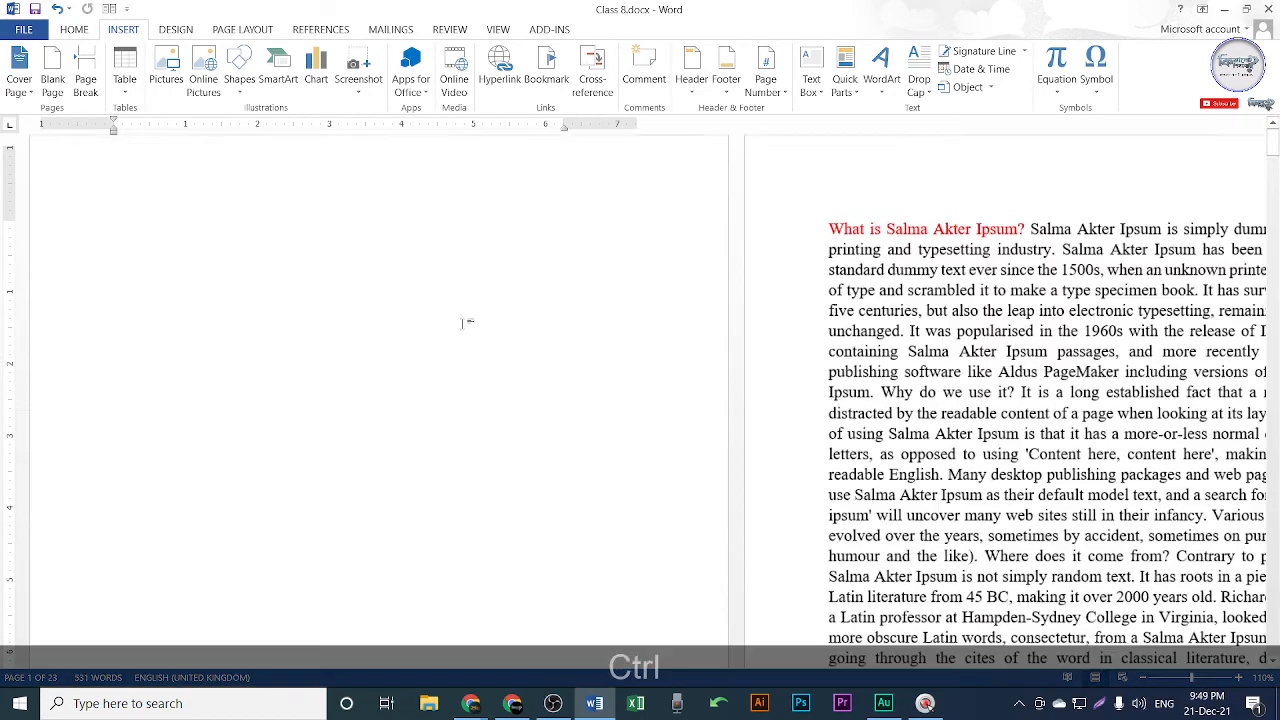
scroll(505, 327, down, 3)
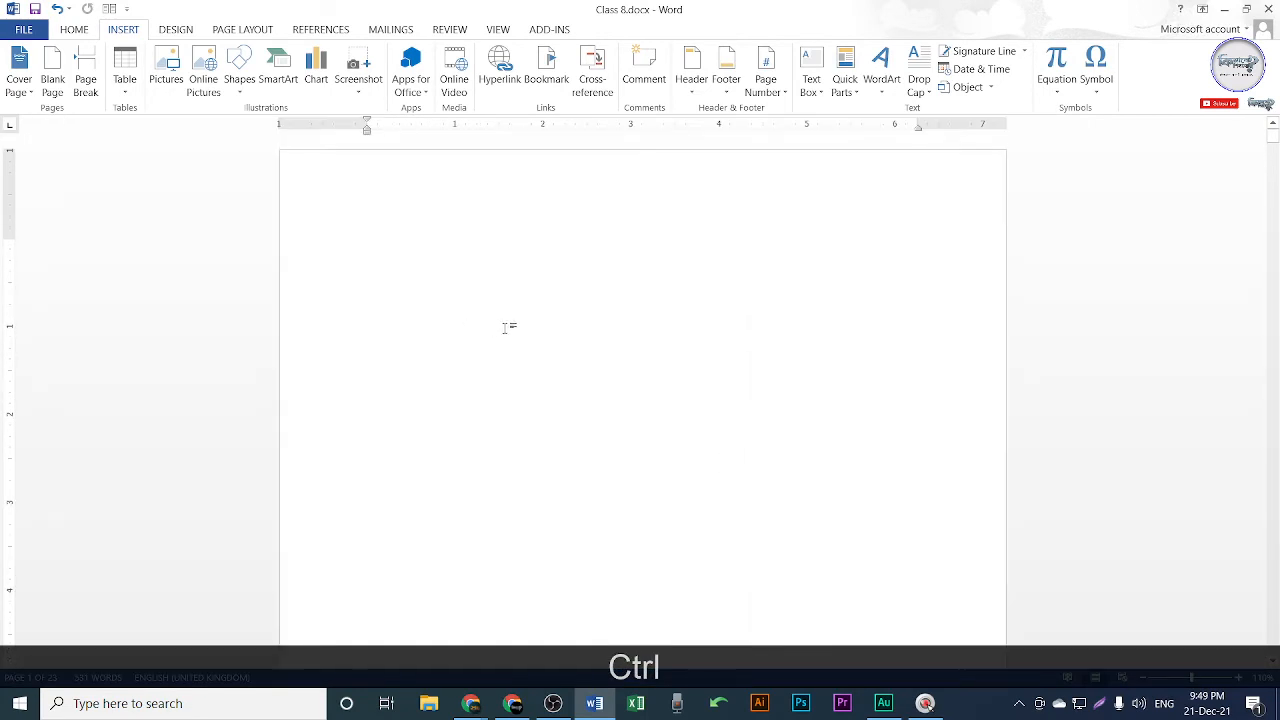
scroll(585, 318, down, 1)
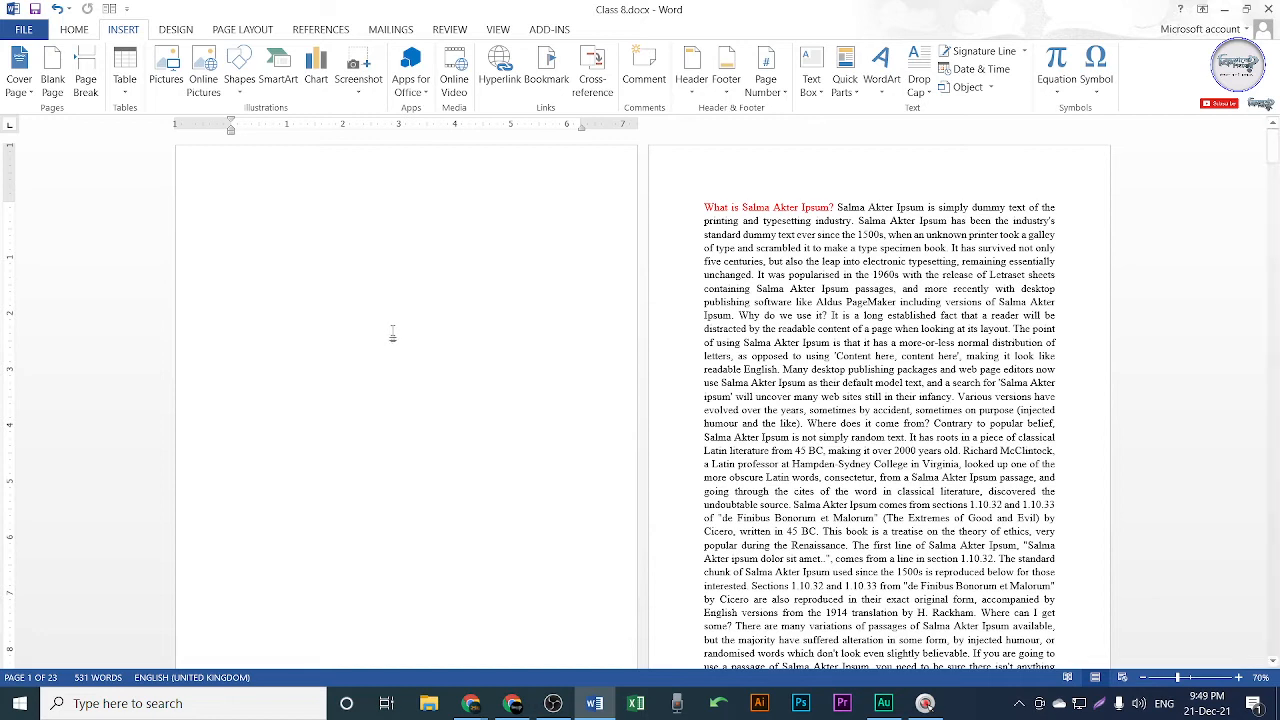
Insert the Whisp design from the Cover Page gallery.
click(24, 88)
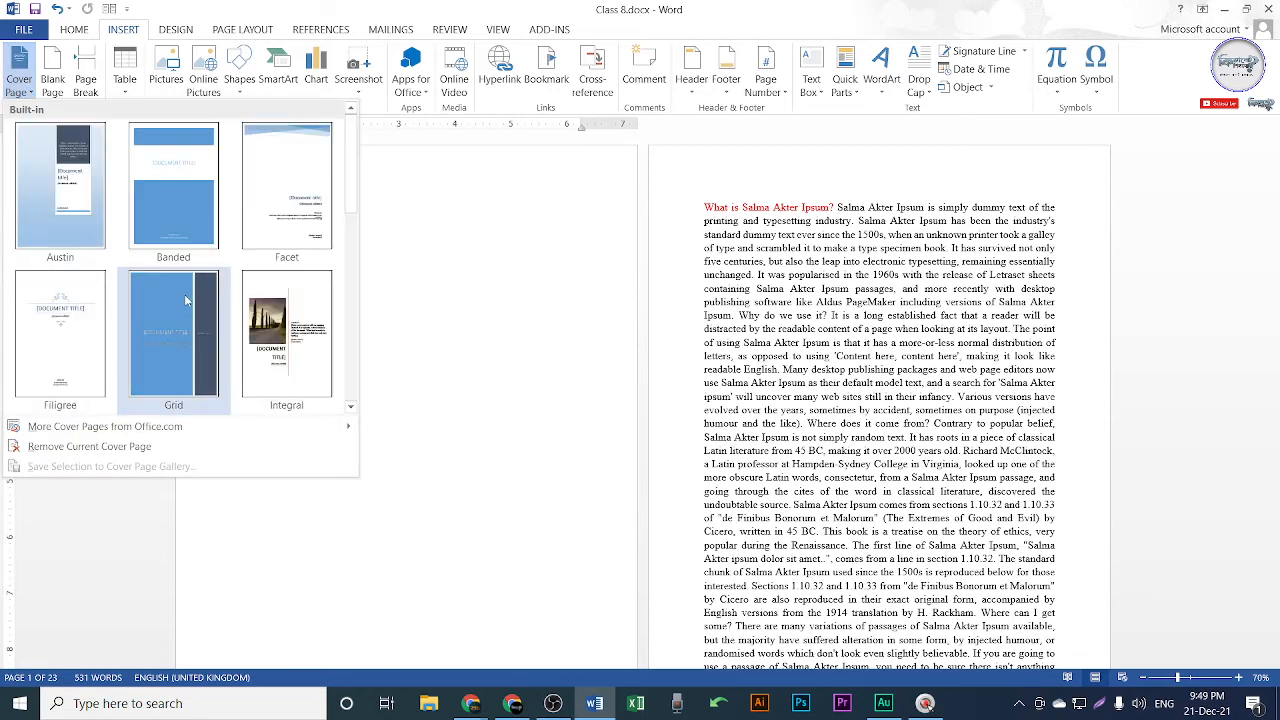
scroll(211, 280, down, 5)
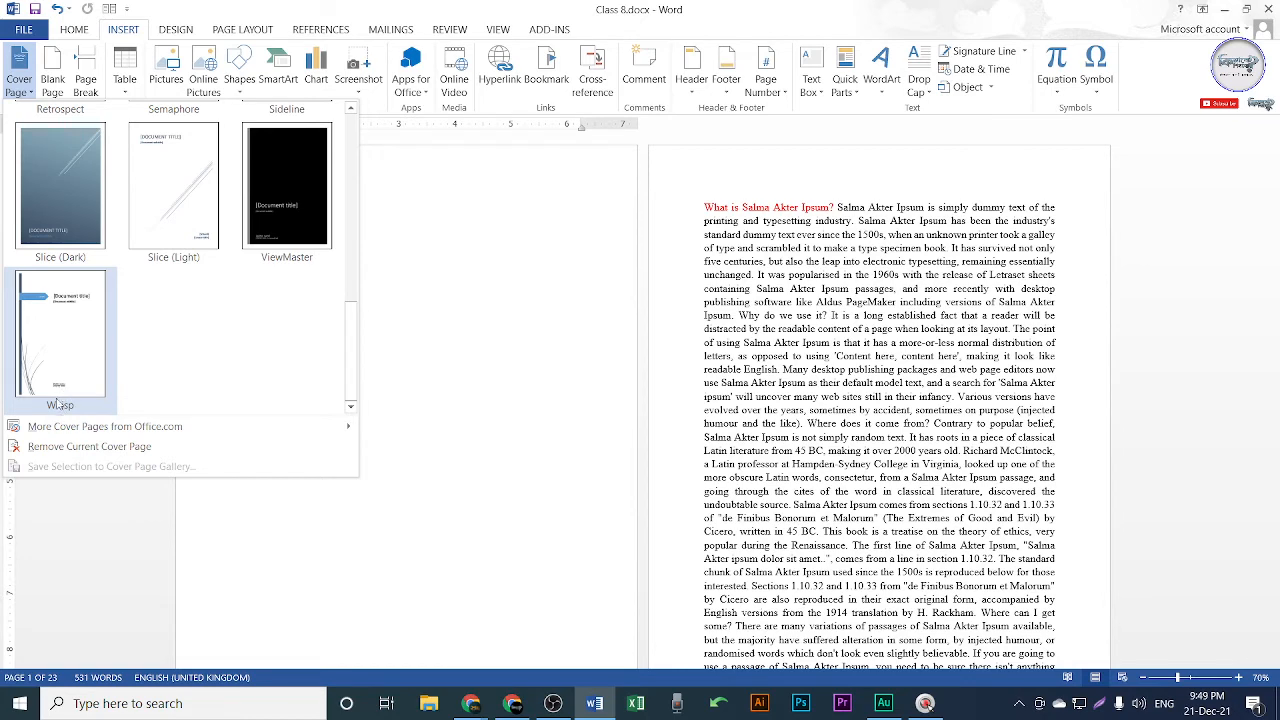
click(72, 346)
scroll(390, 388, up, 2)
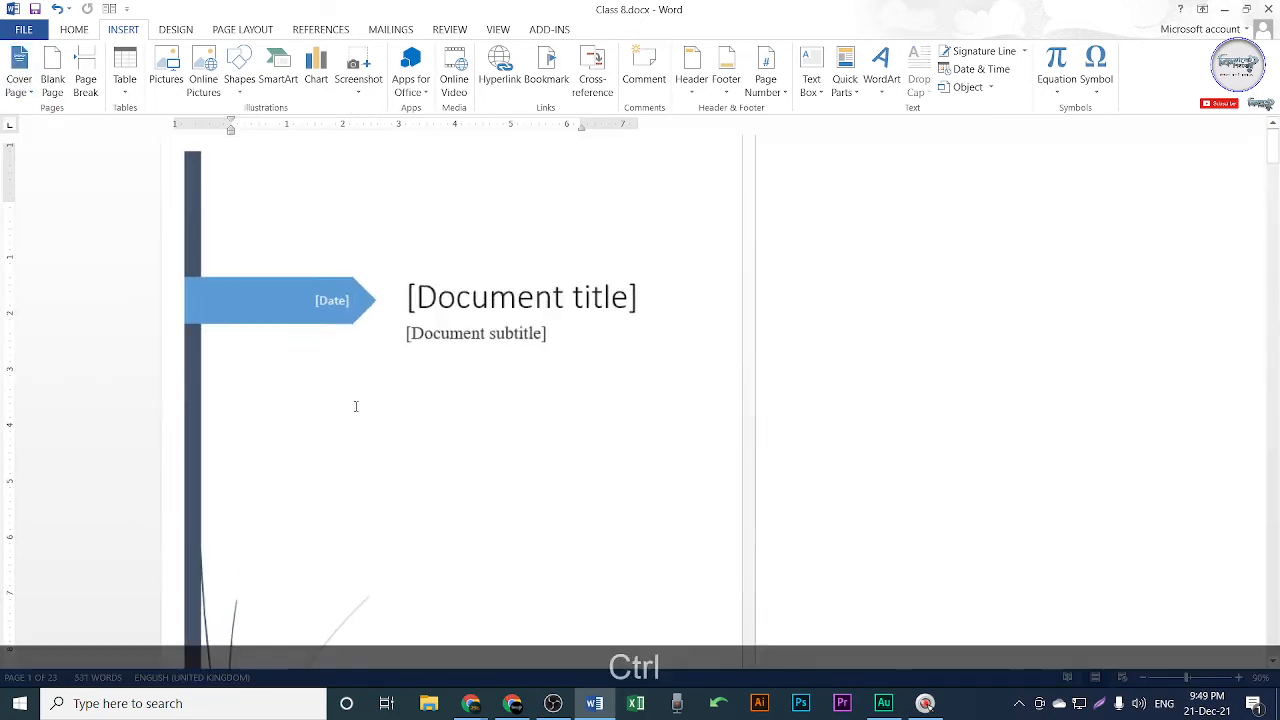
scroll(492, 368, down, 3)
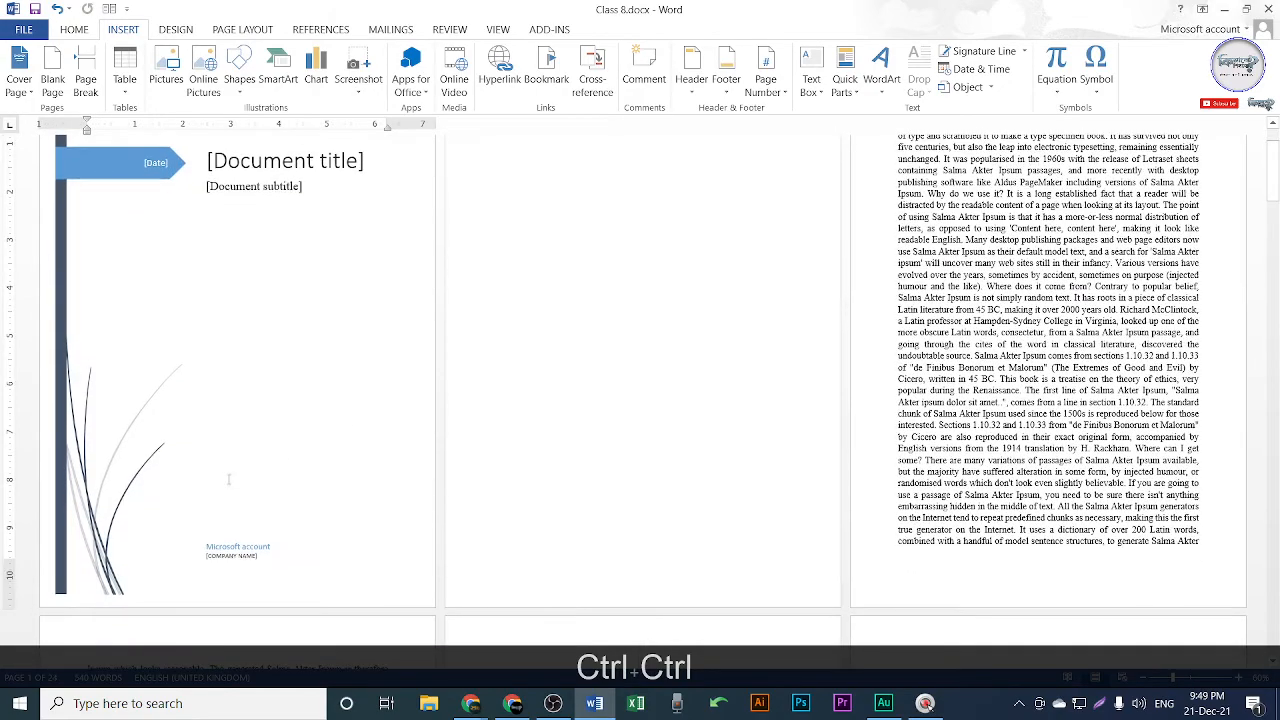
Reopen the Cover Page gallery and add the chosen design with date, title and subtitle placeholders.
click(10, 94)
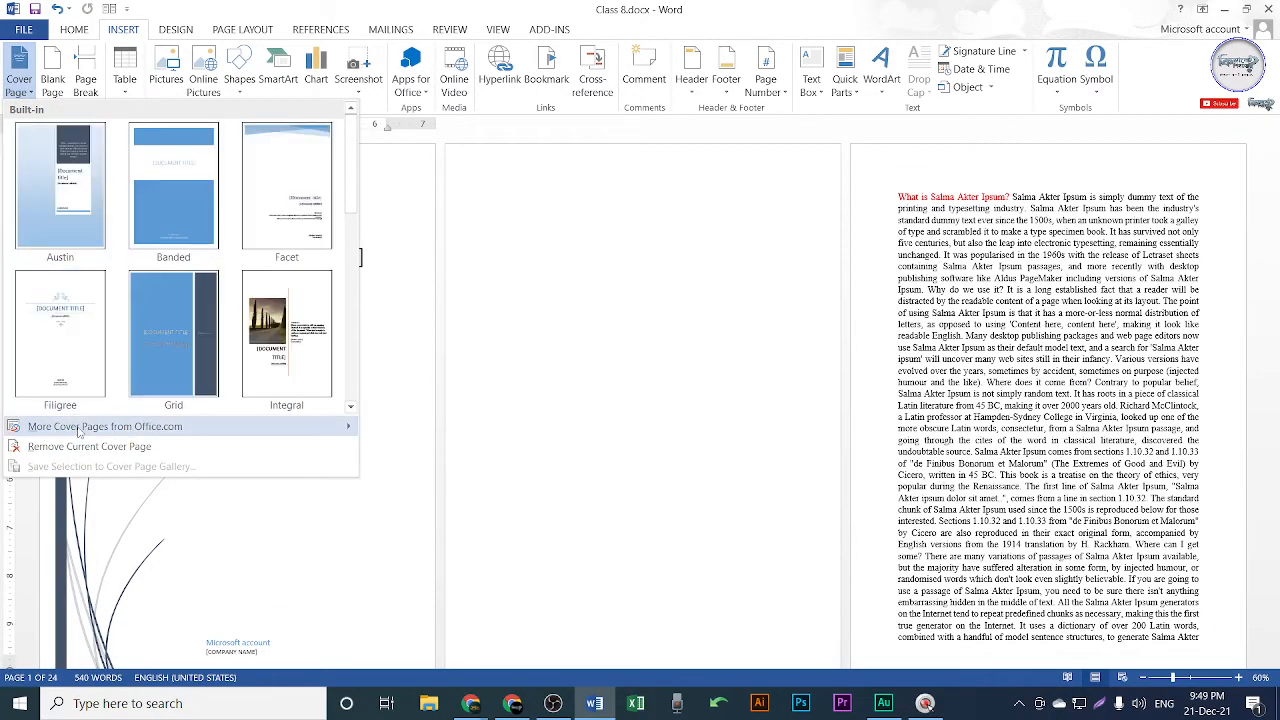
mouse_move(157, 432)
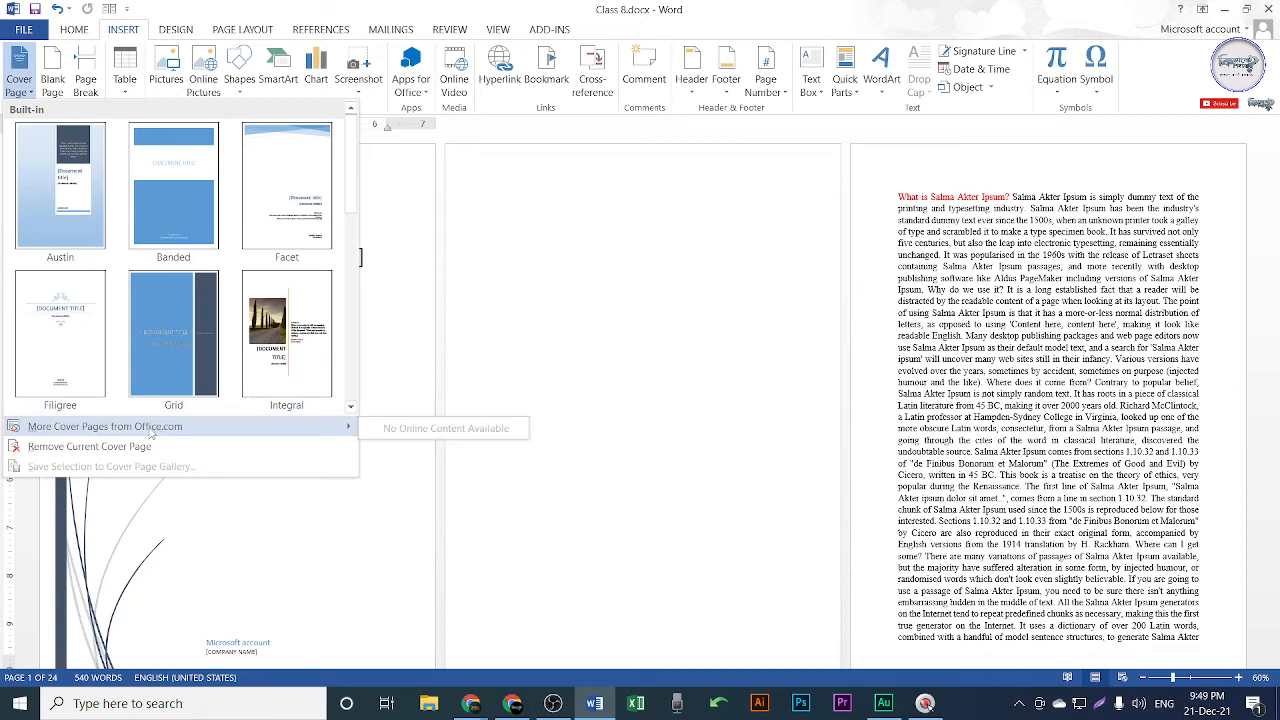
click(428, 296)
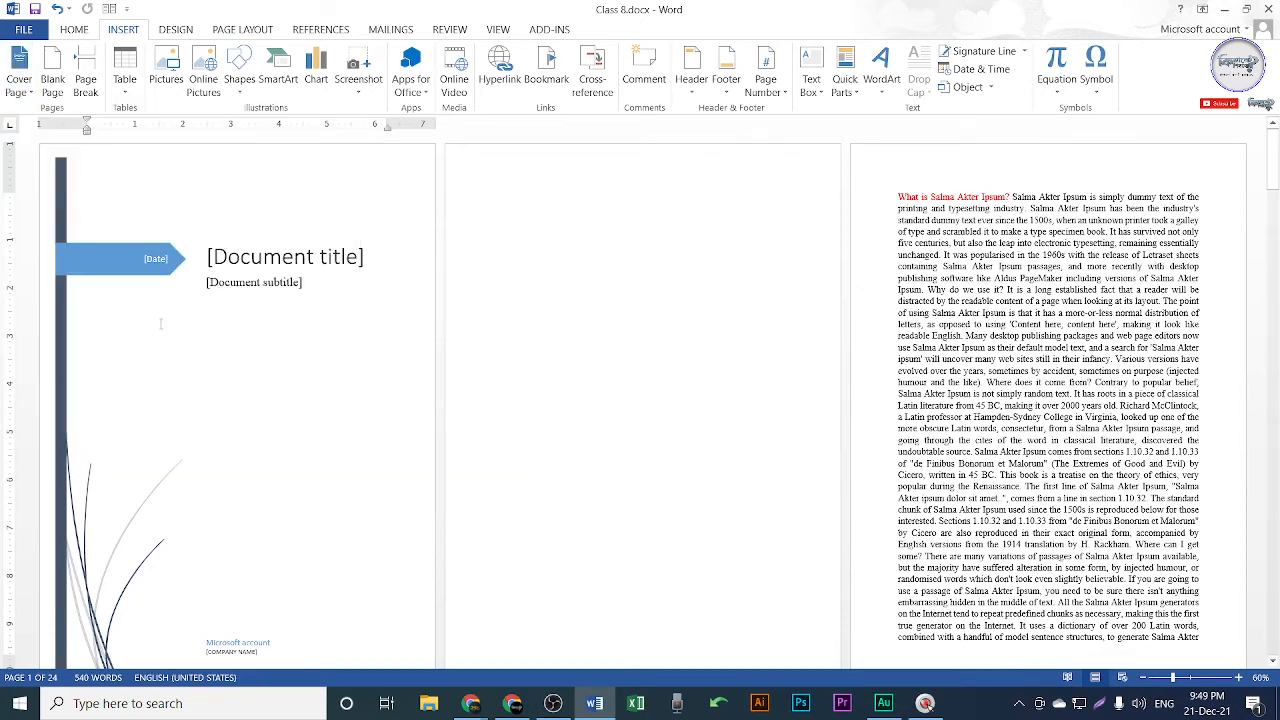
click(18, 80)
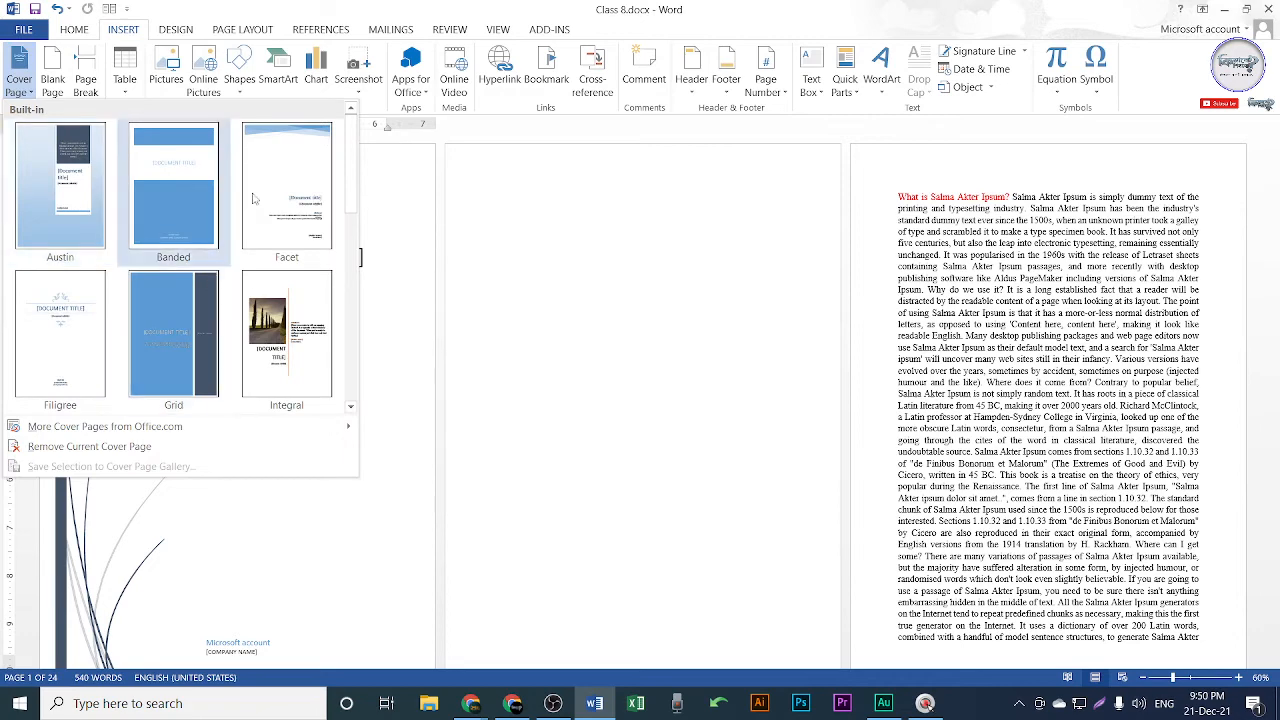
scroll(177, 323, down, 5)
scroll(177, 323, up, 6)
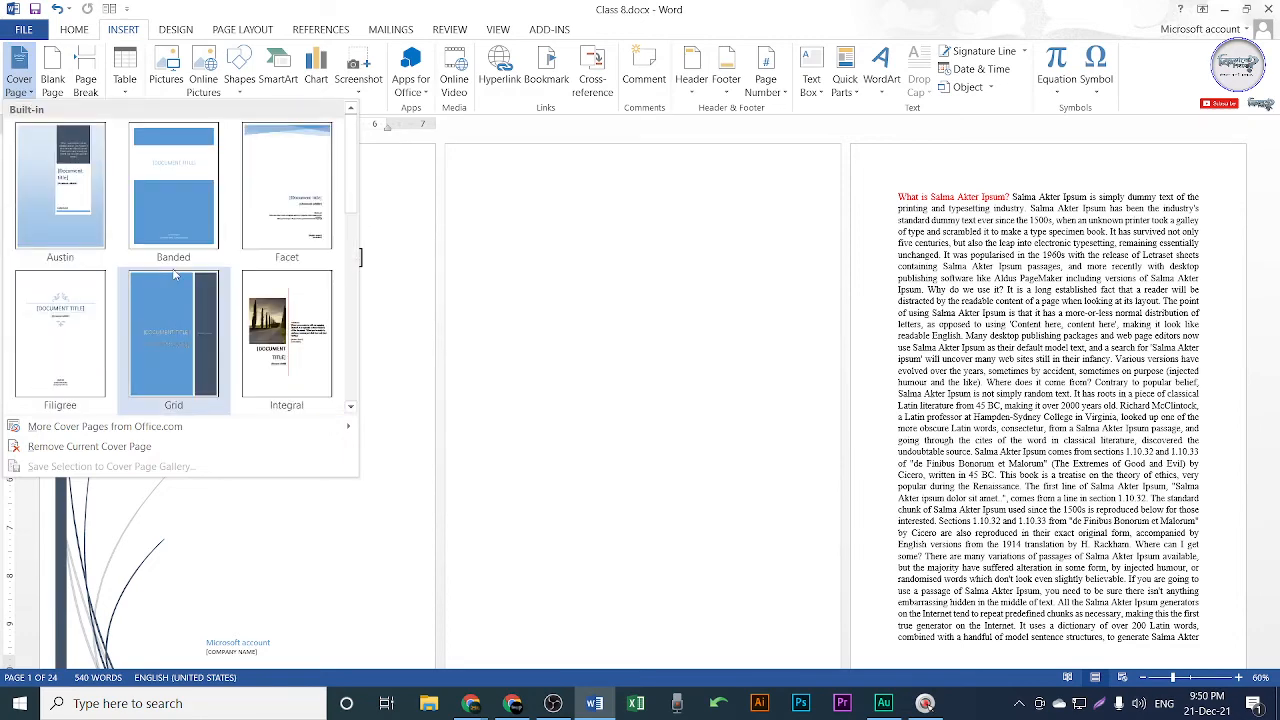
scroll(174, 276, down, 5)
click(452, 344)
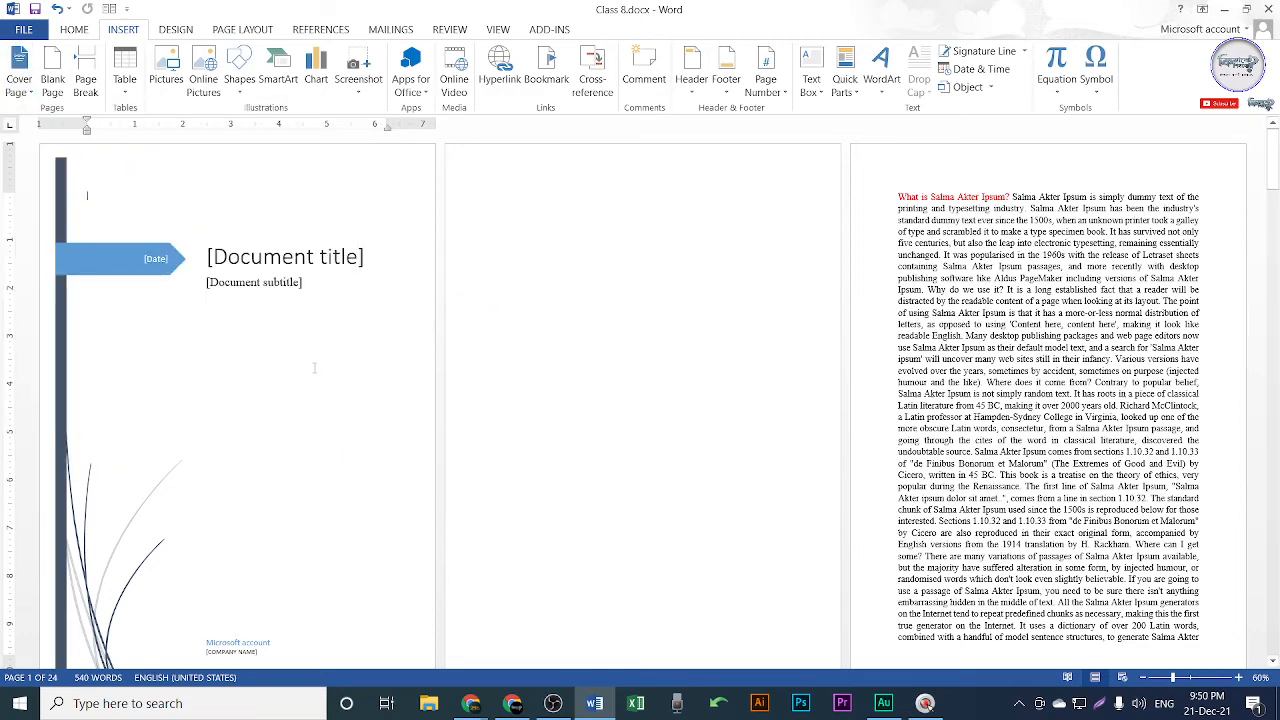
scroll(452, 344, up, 4)
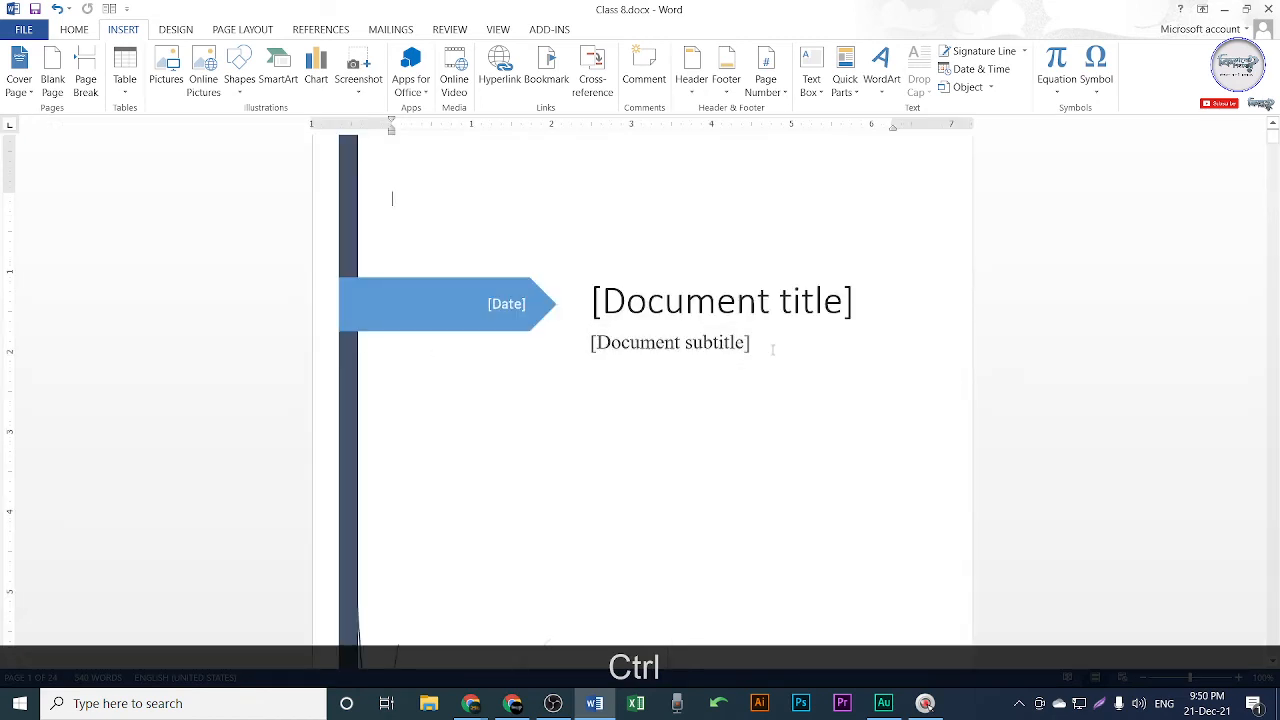
click(1202, 9)
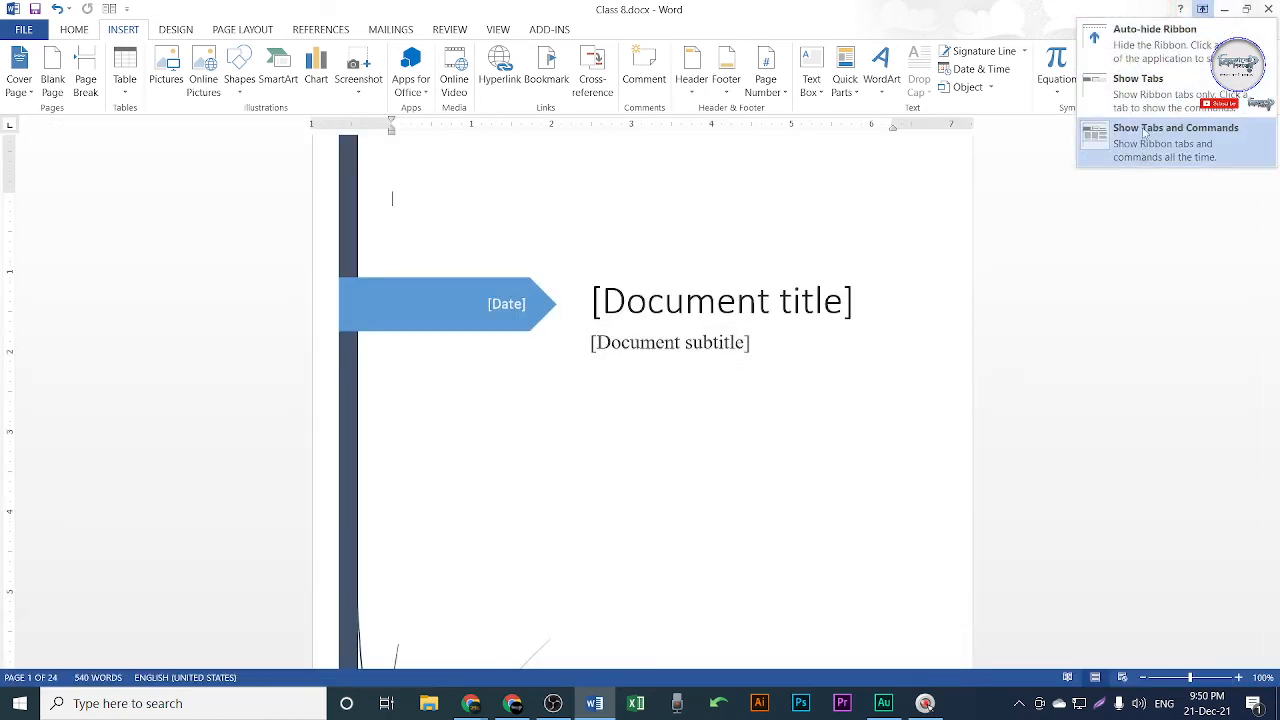
Switch the ribbon to Auto-hide and select the cover's [Date] placeholder.
click(1150, 33)
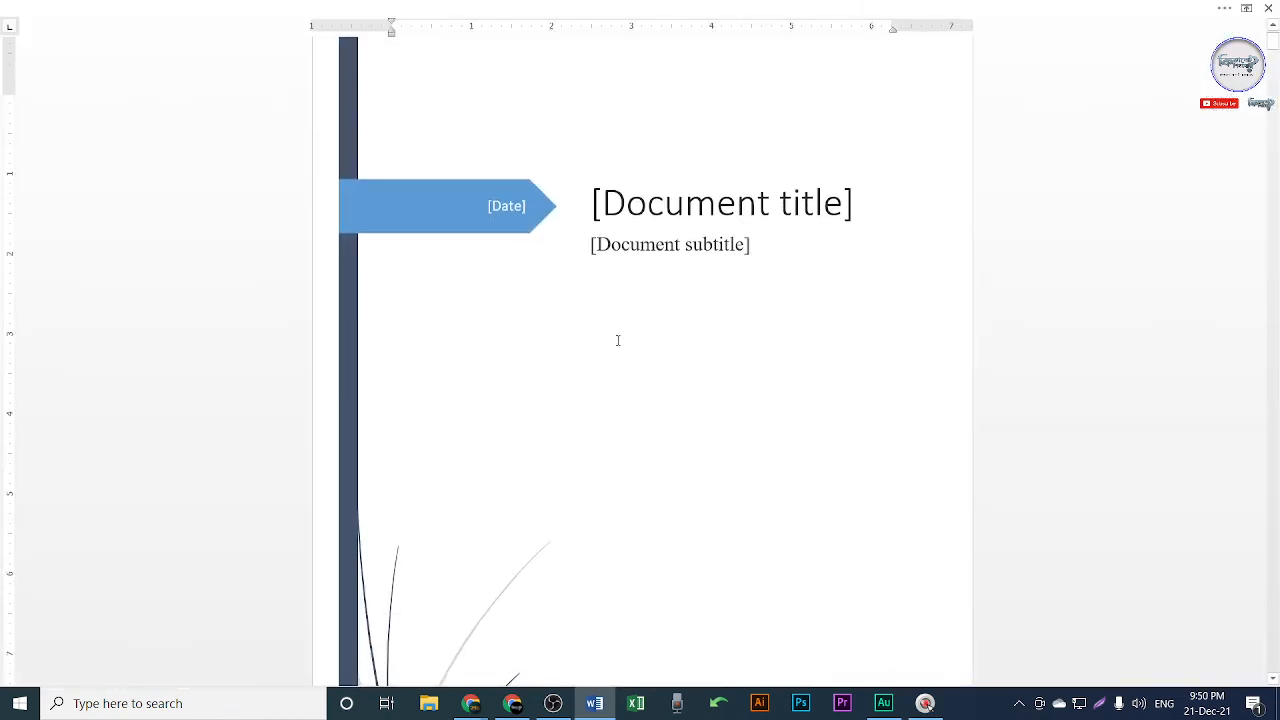
scroll(509, 400, up, 1)
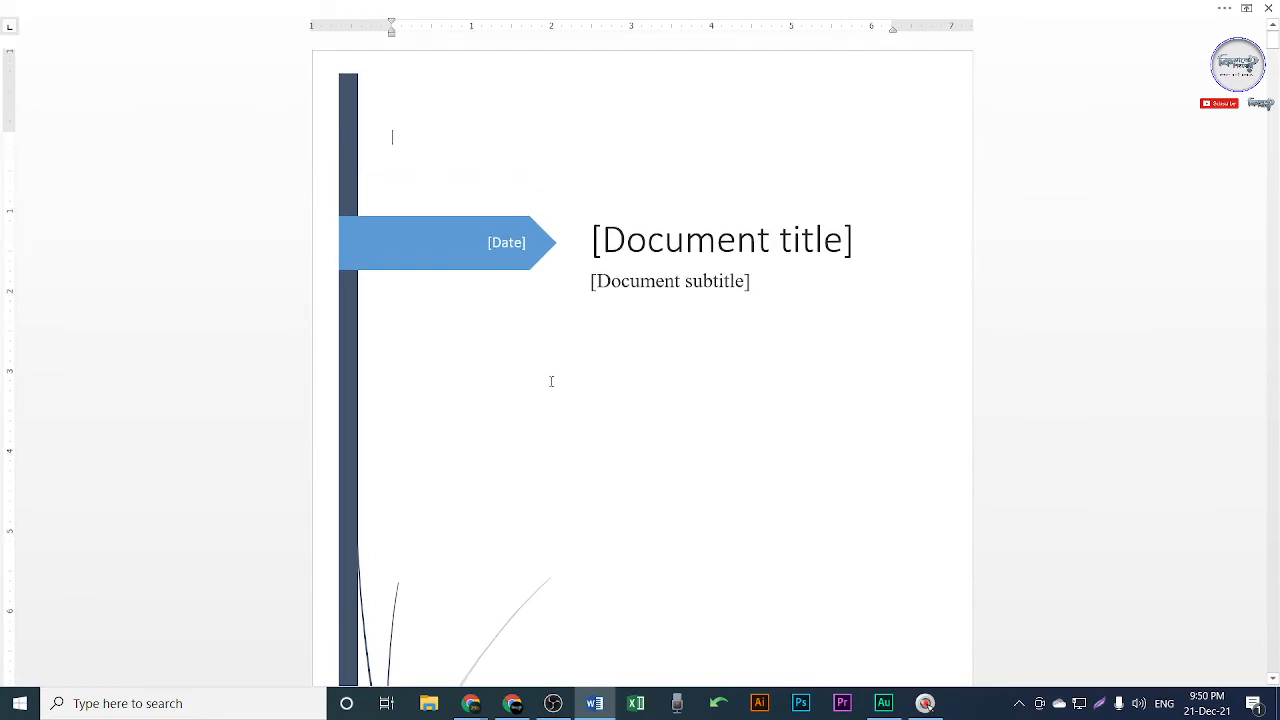
scroll(565, 366, down, 1)
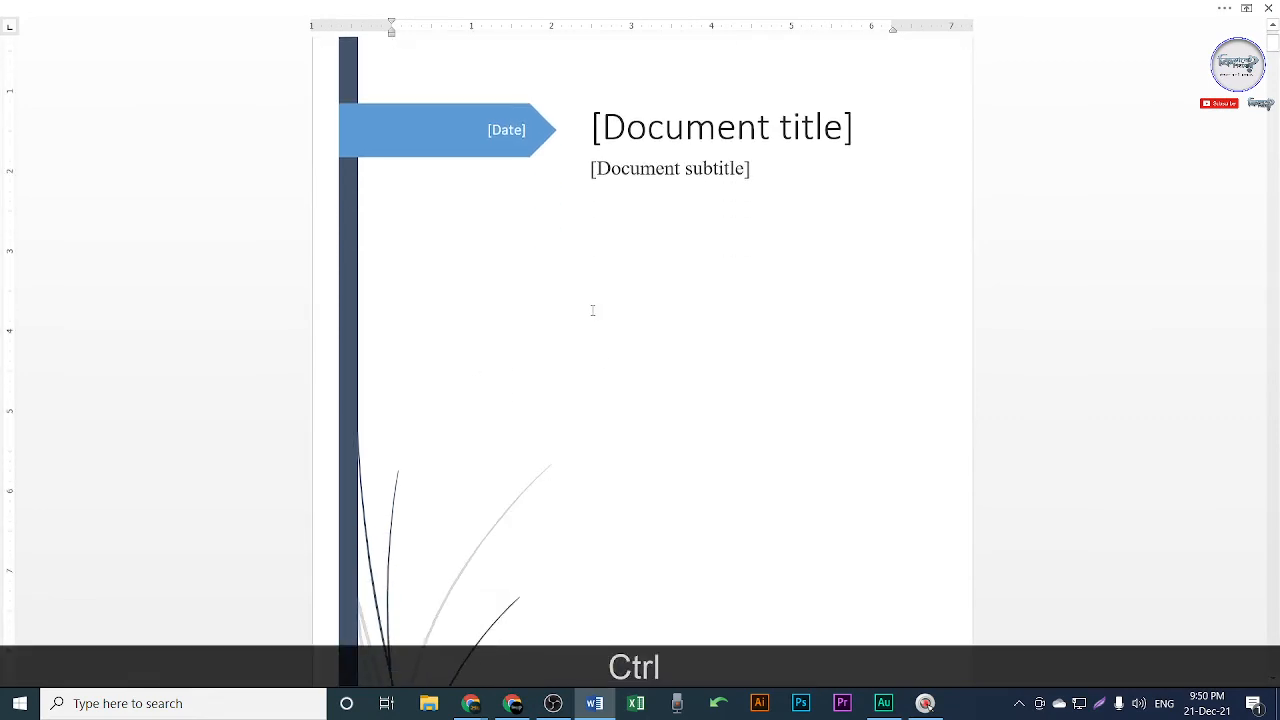
scroll(643, 354, up, 1)
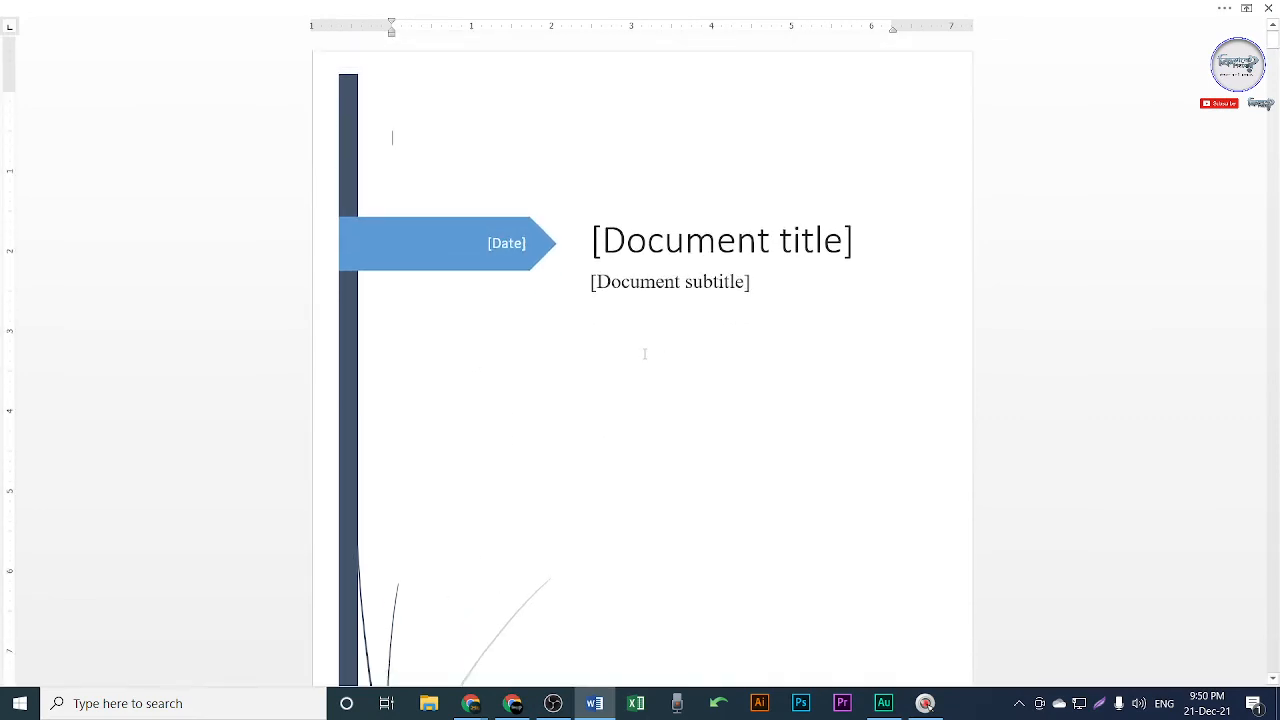
click(505, 243)
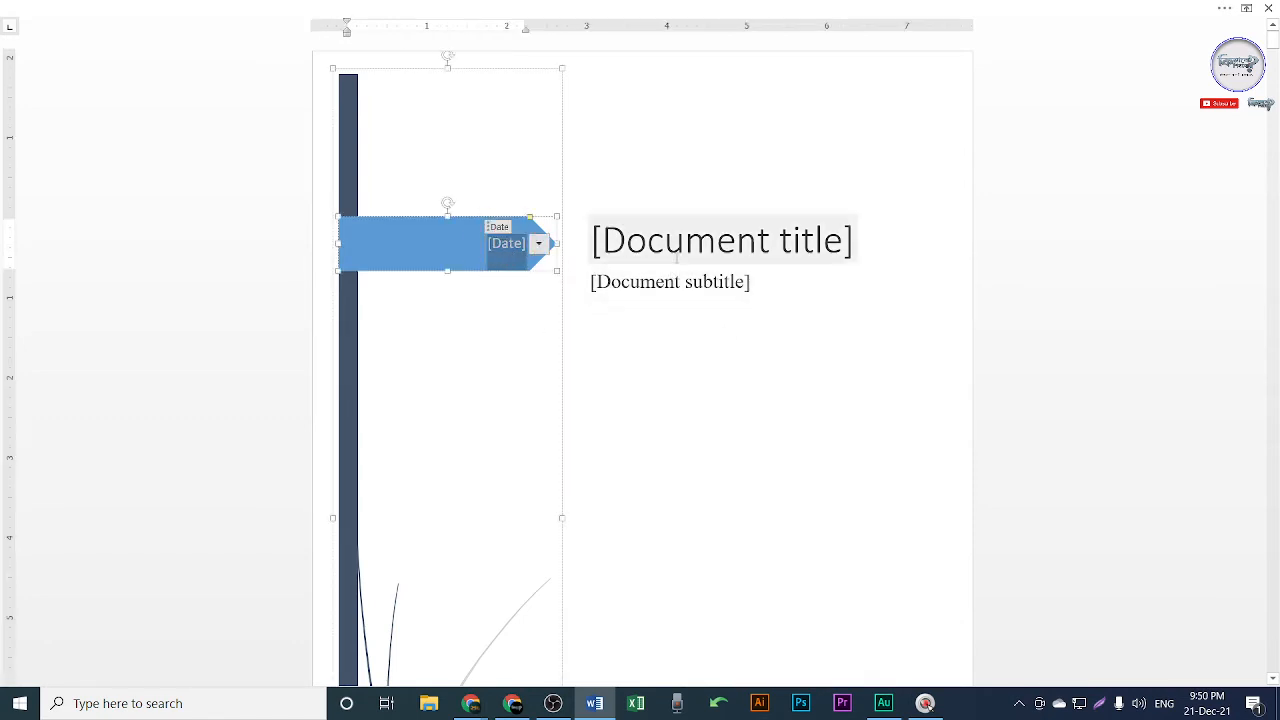
Replace the cover page's [Date] placeholder with 21 - 12- 21.
click(724, 346)
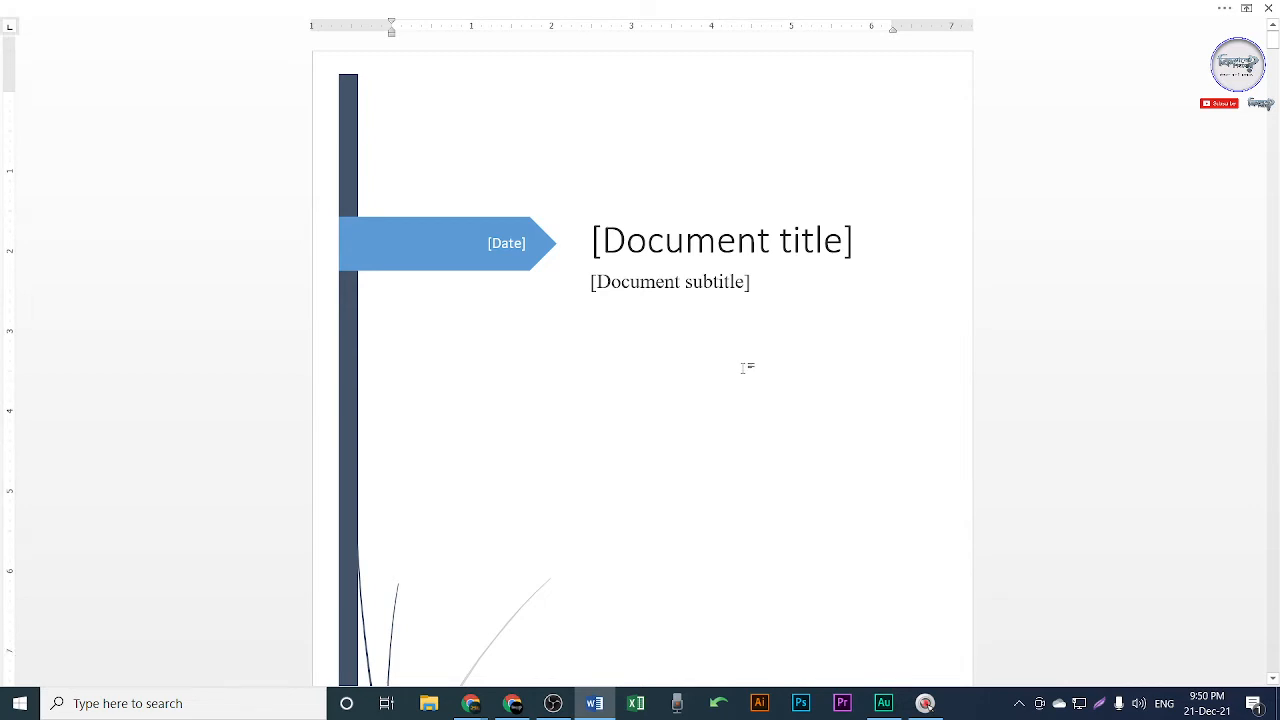
scroll(740, 362, down, 5)
scroll(686, 503, up, 2)
scroll(645, 166, up, 2)
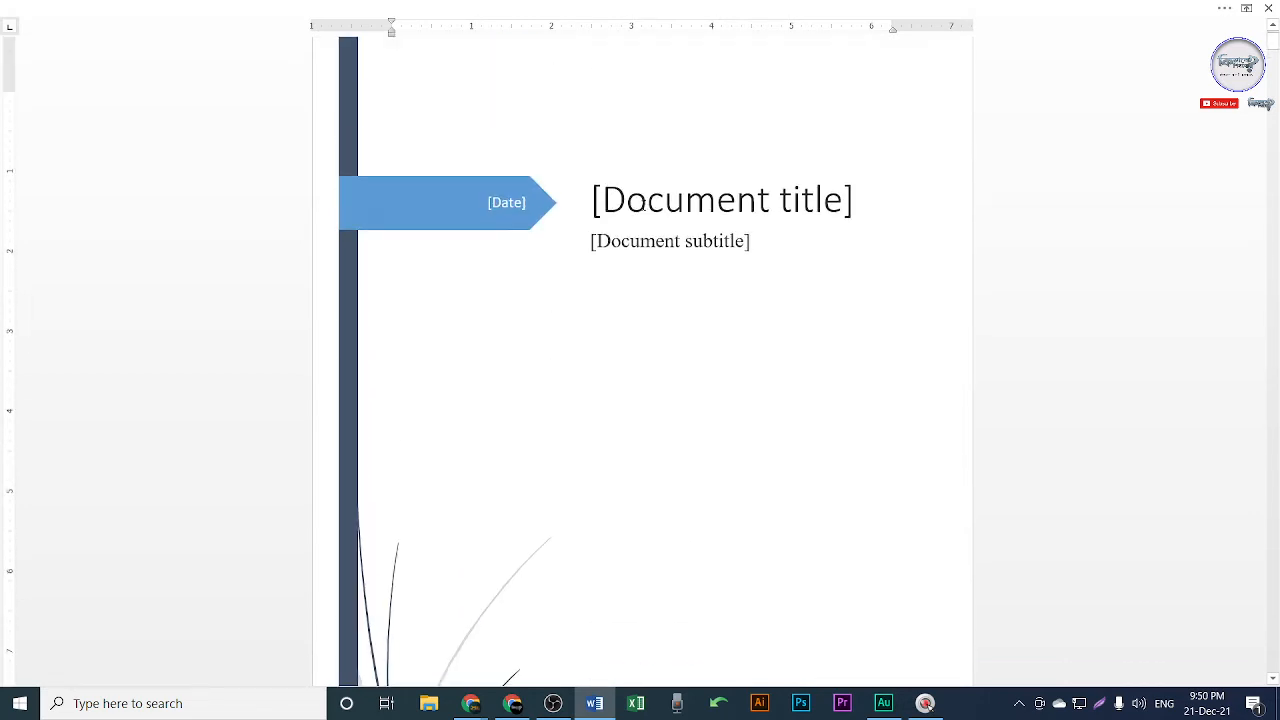
click(507, 209)
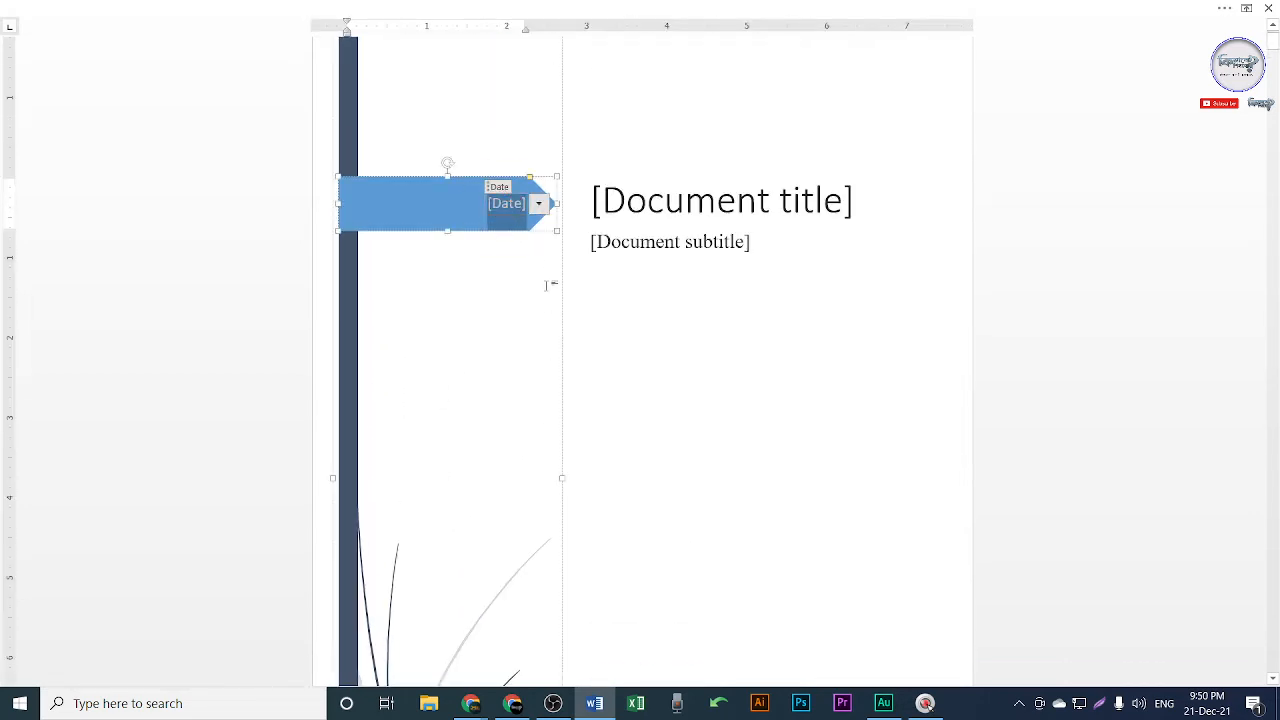
text(2)
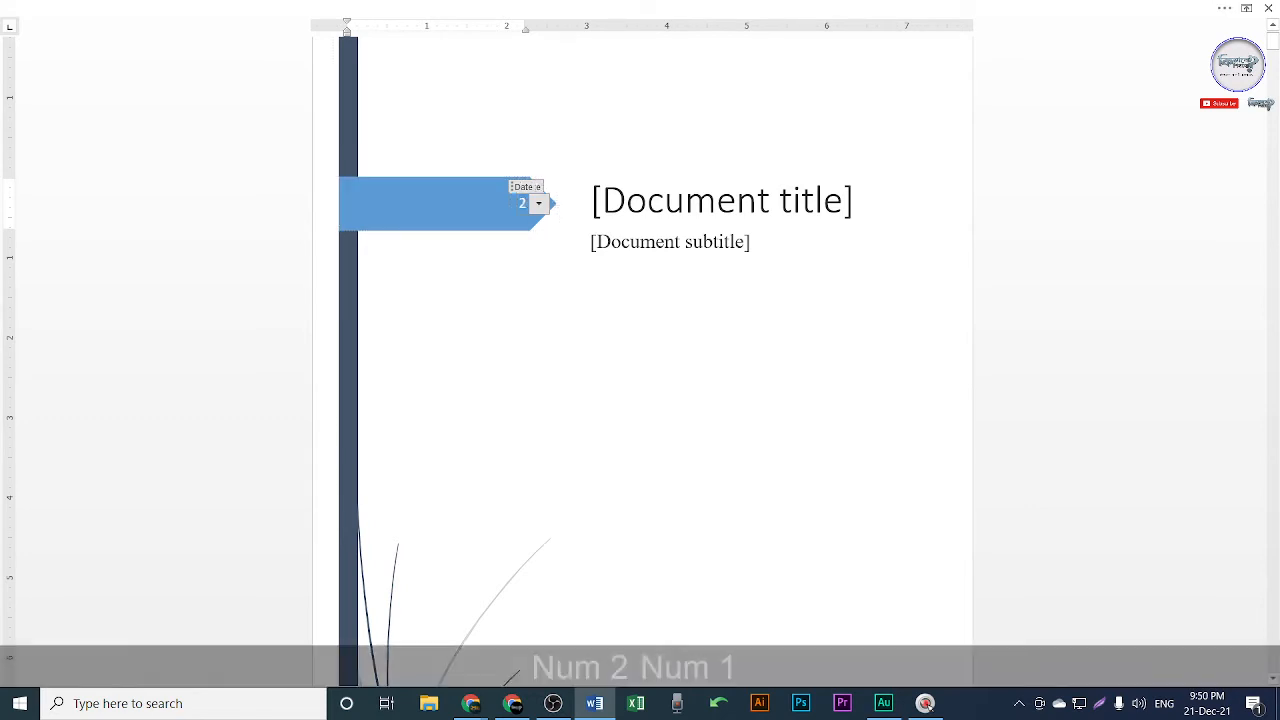
text(1 - 12-+)
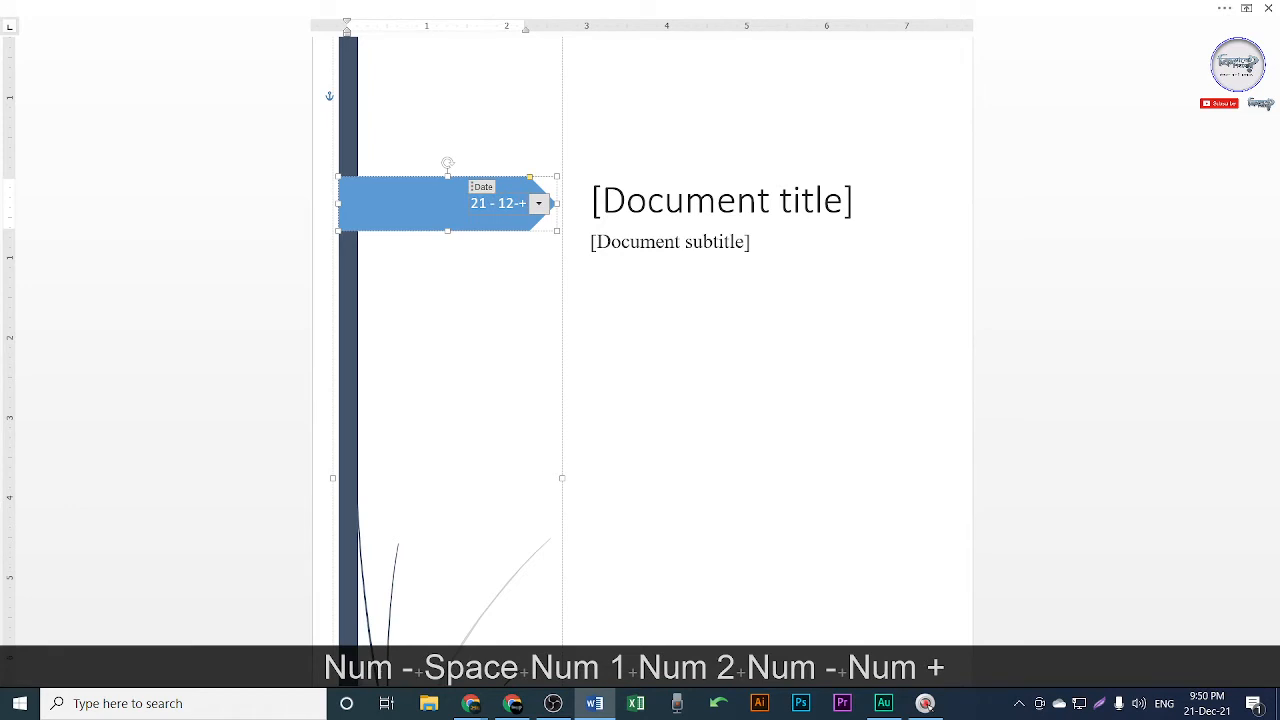
key(BackSpace)
text(21)
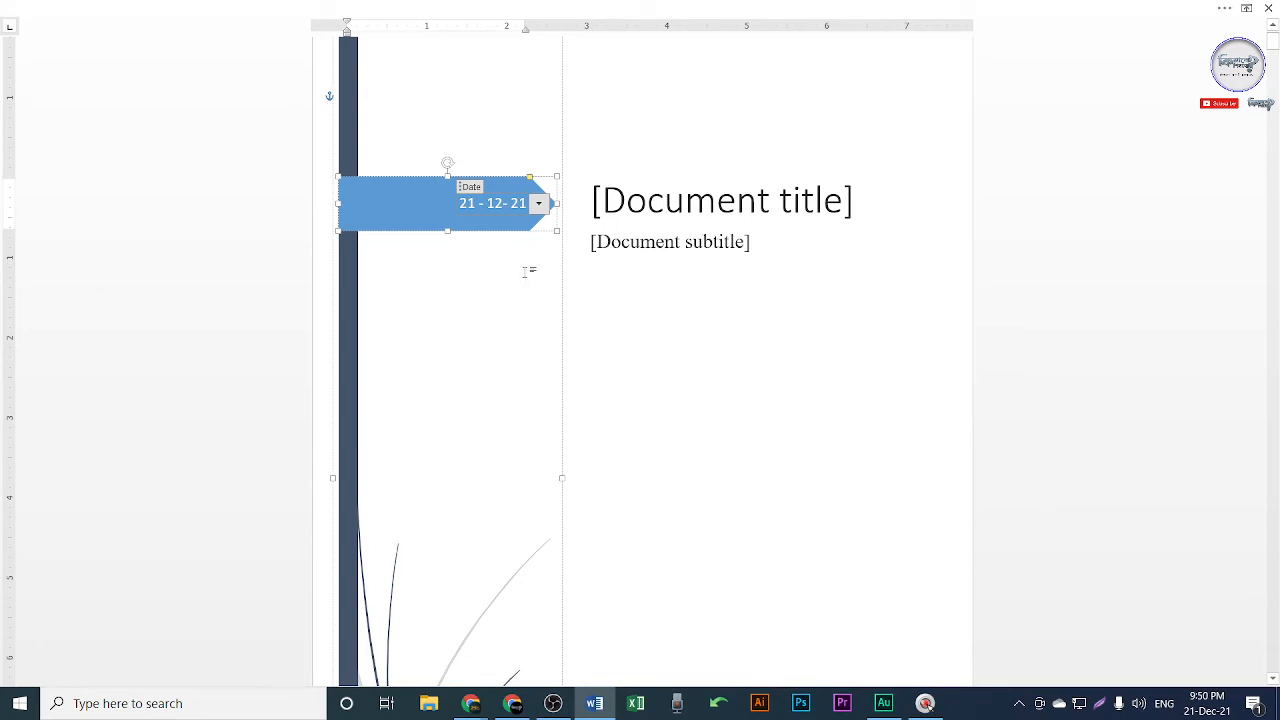
click(613, 281)
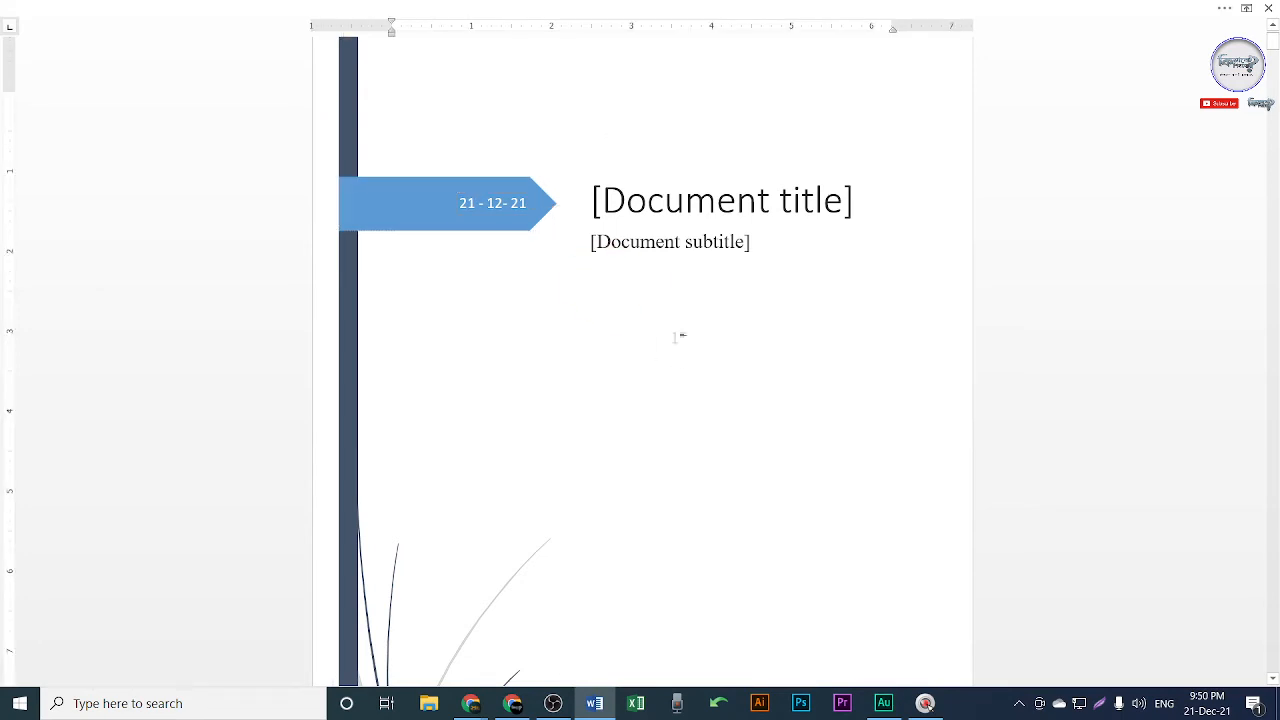
click(696, 208)
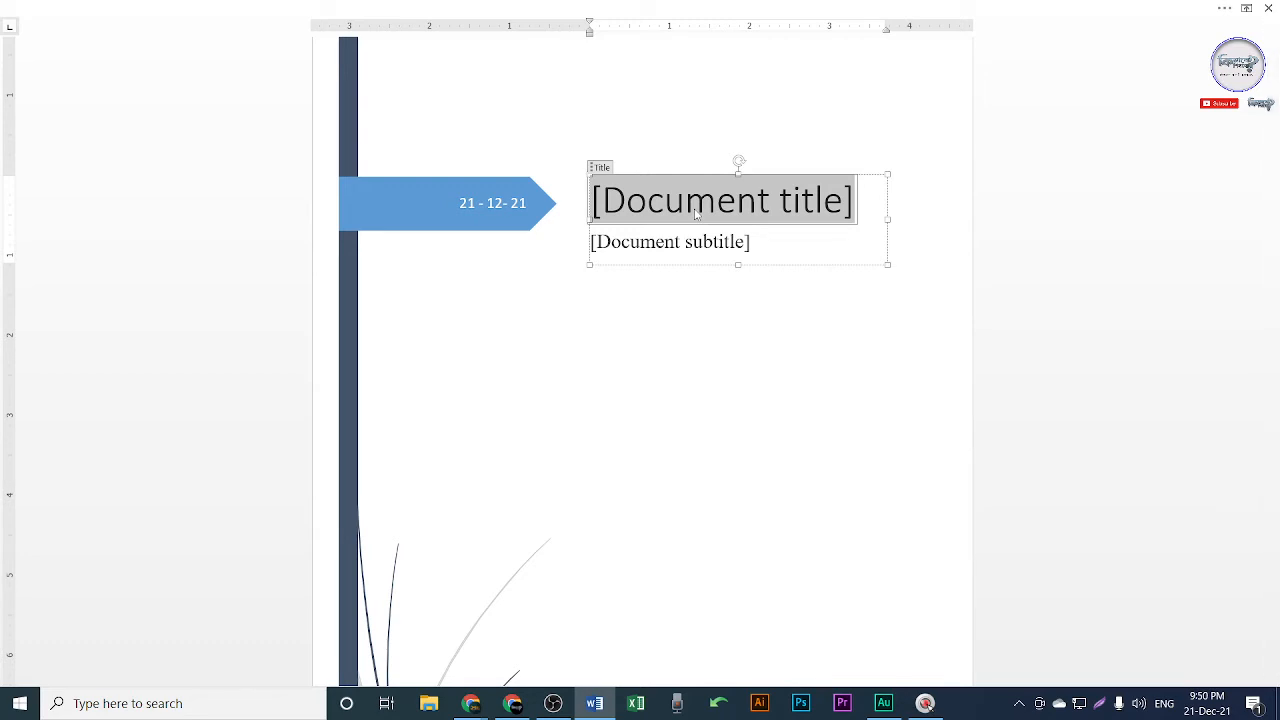
Type the cover title 'Class 8 (Live Class)' in English, fixing the typos.
text(Cla)
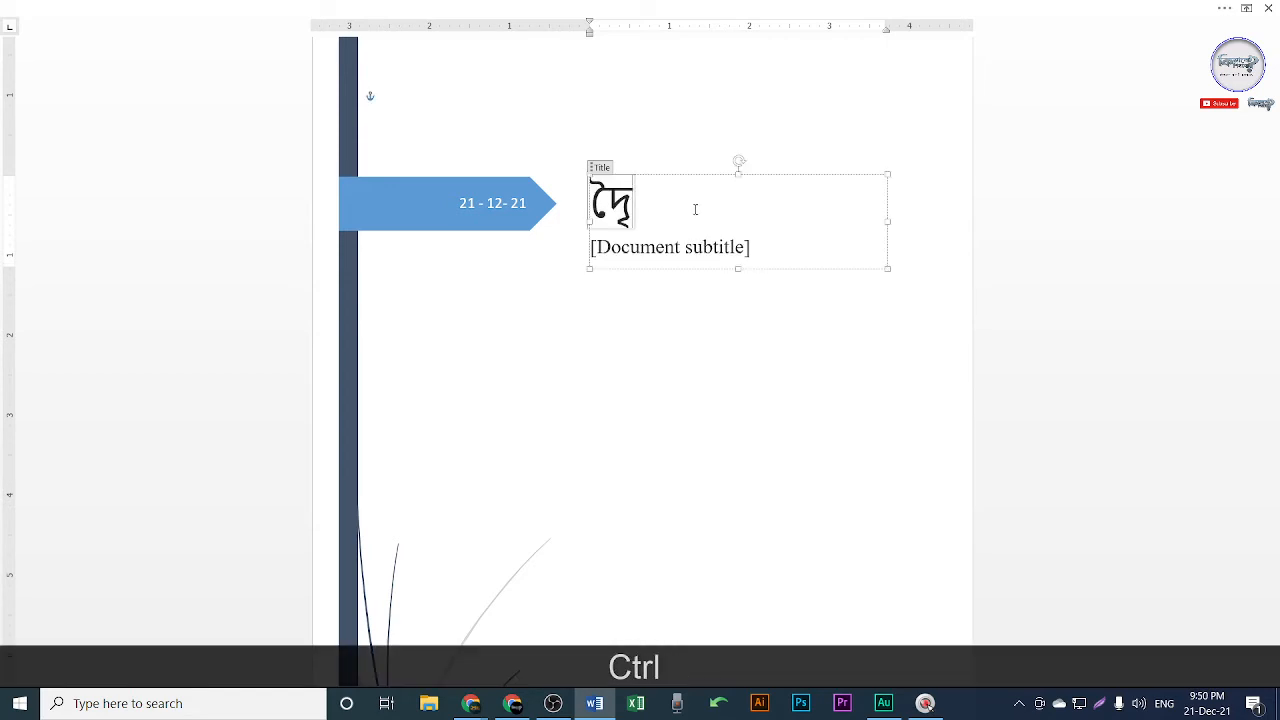
key(ctrl+z)
key(alt+shift)
text(Cl)
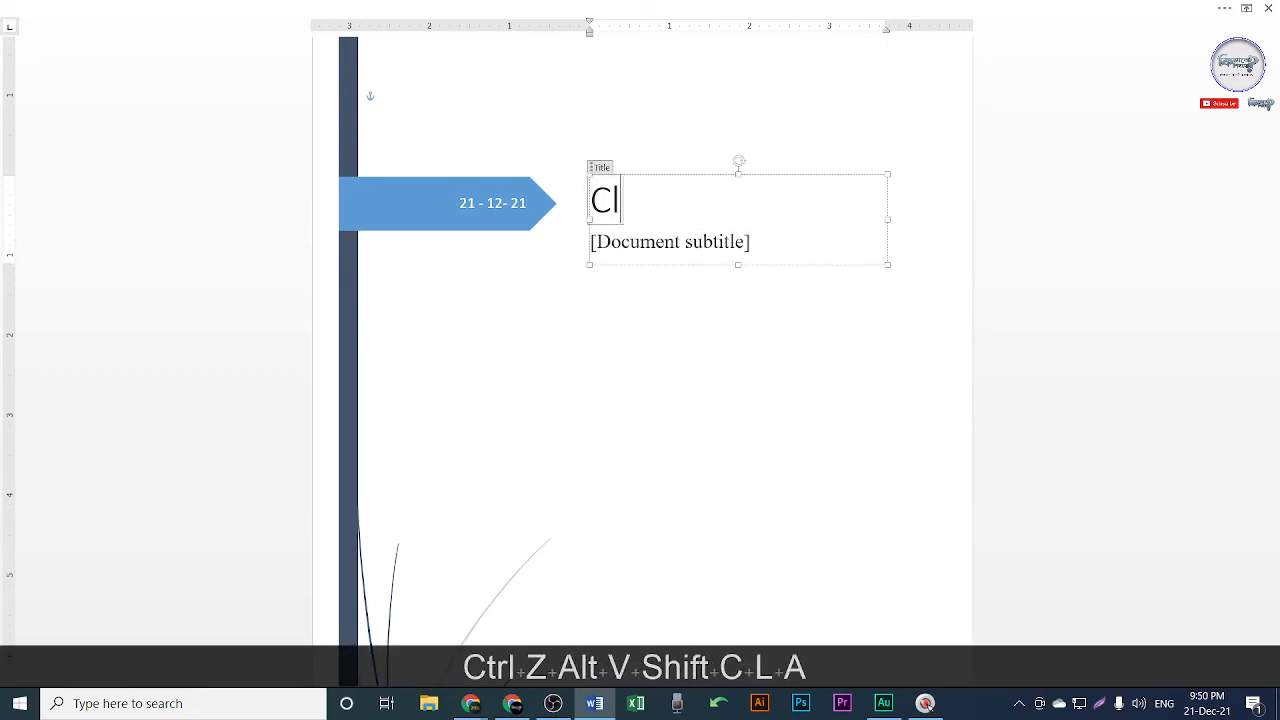
text(ass 8)
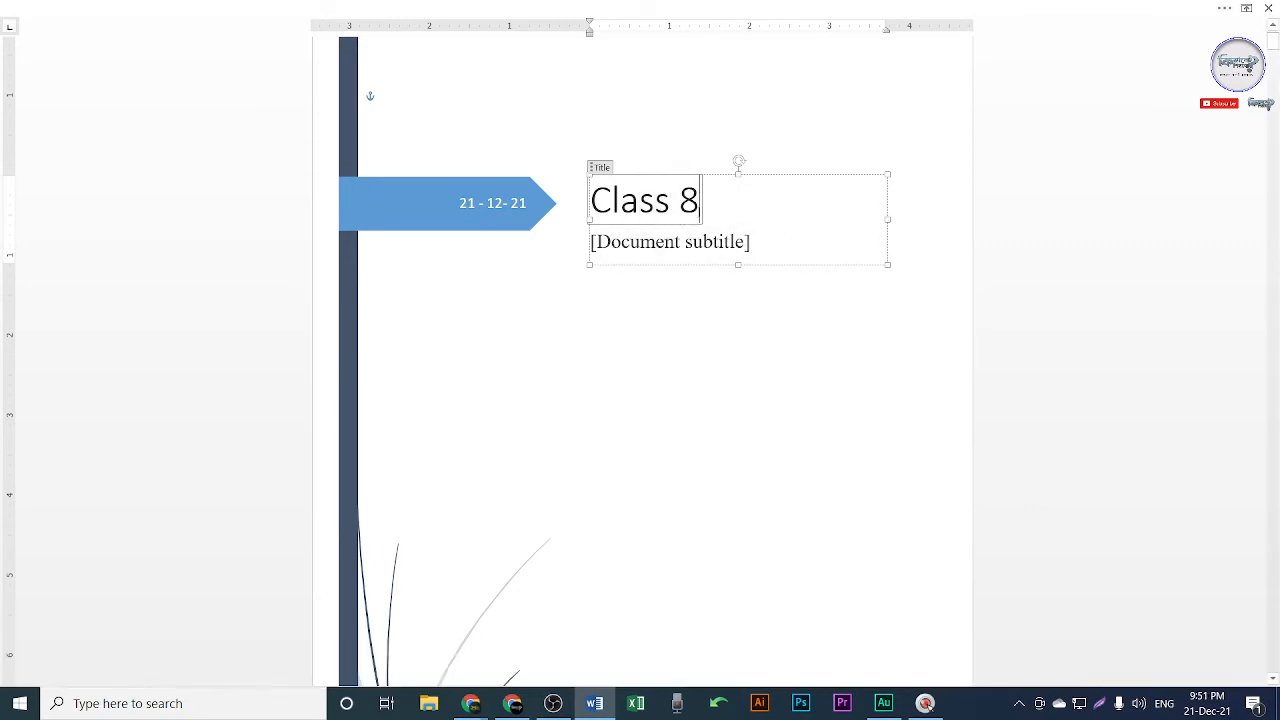
text( ()
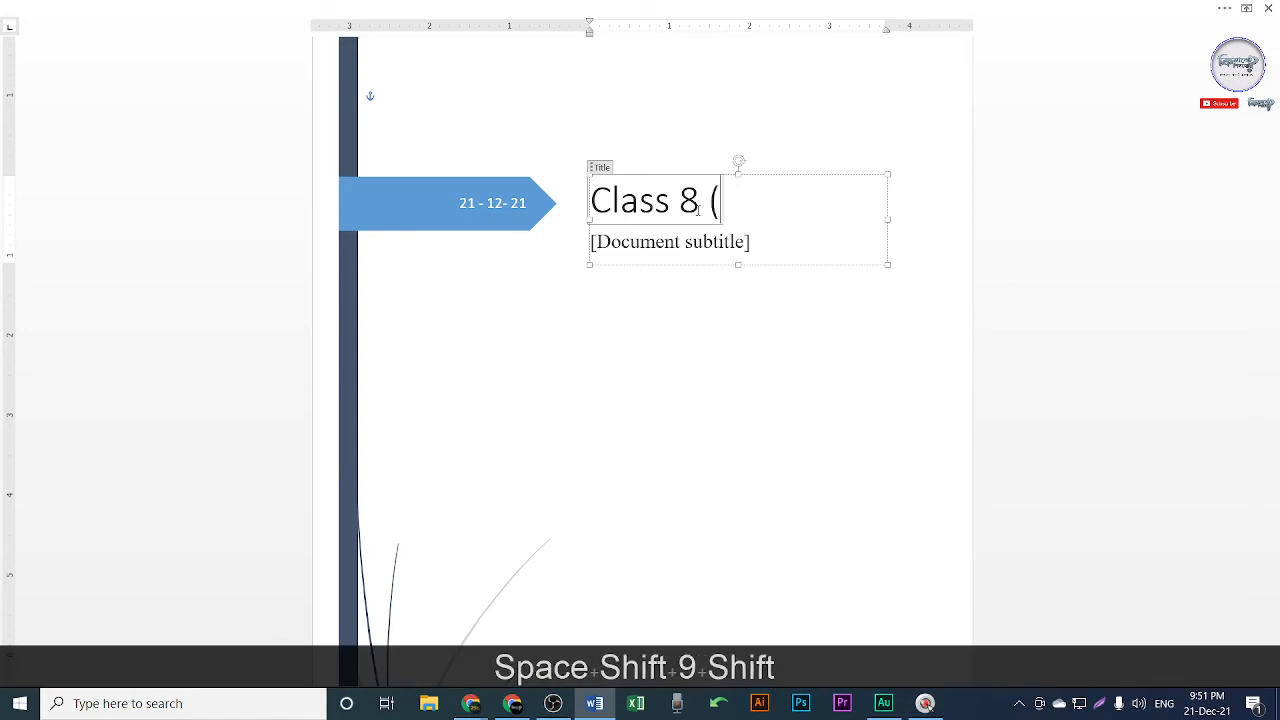
text(Live Calss)
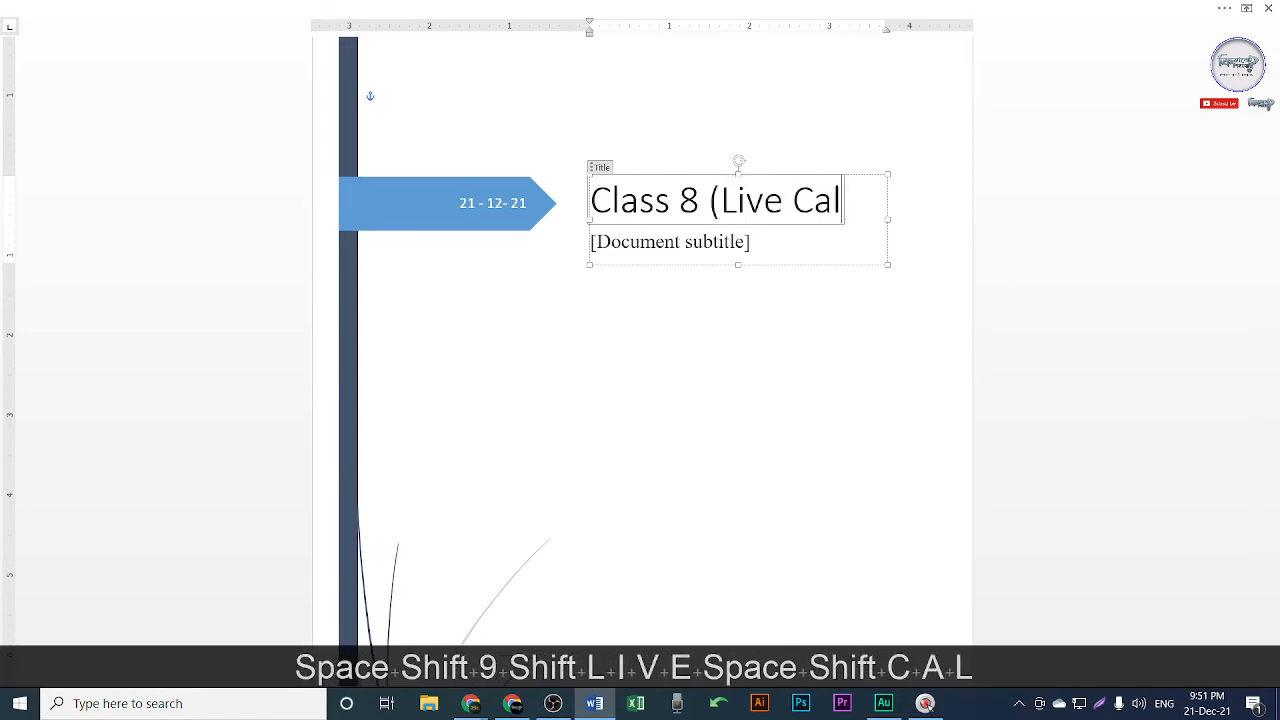
key(BackSpace)
key(BackSpace)
key(BackSpace)
key(BackSpace)
text(l)
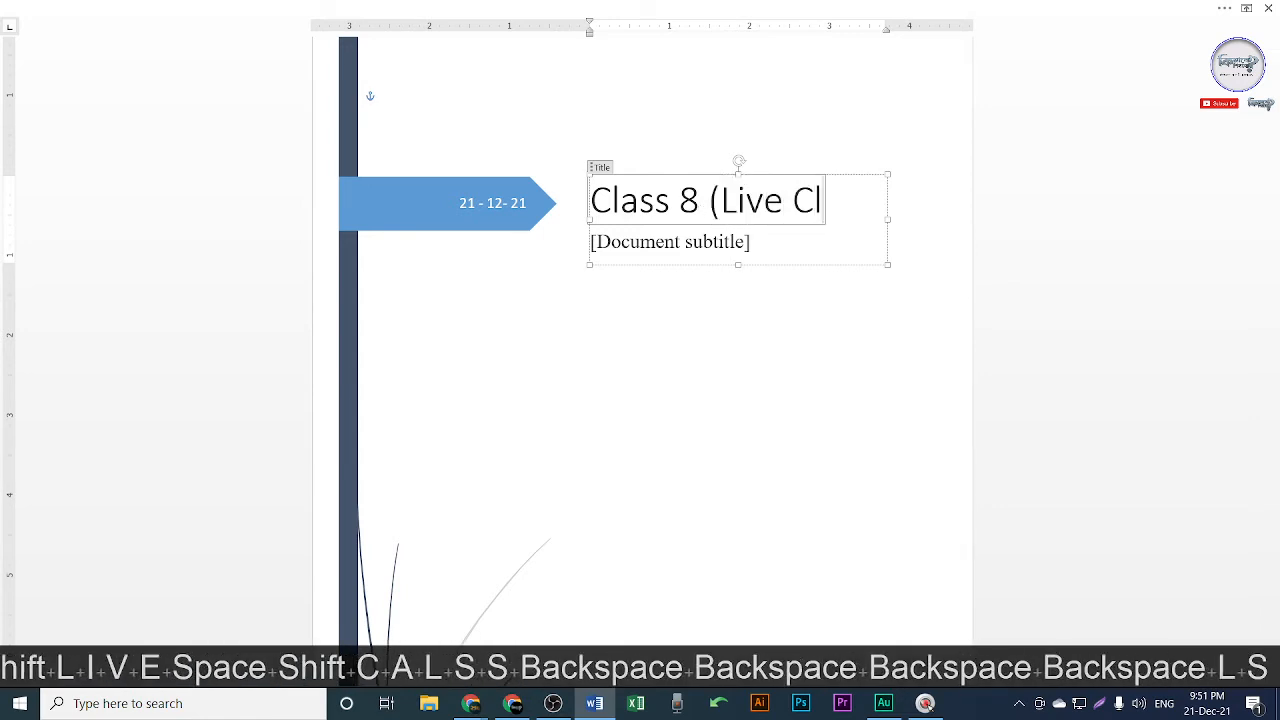
text(s)
key(BackSpace)
text(ass)
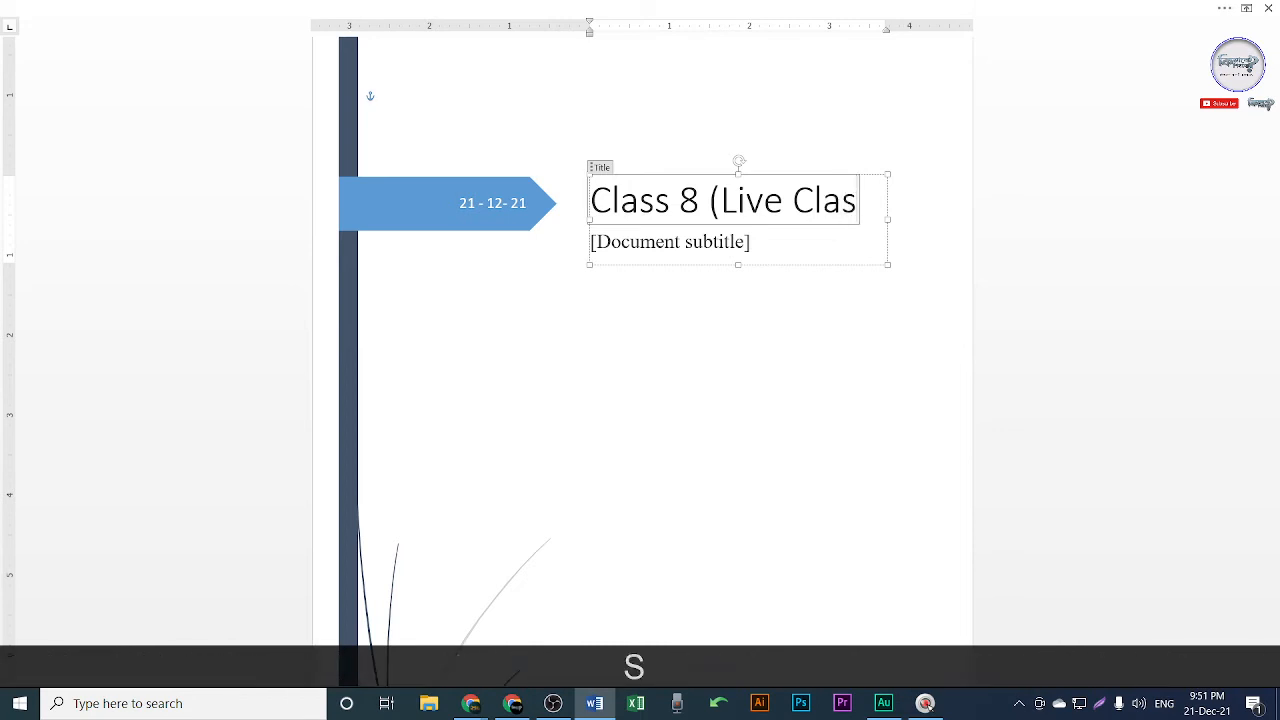
click(660, 248)
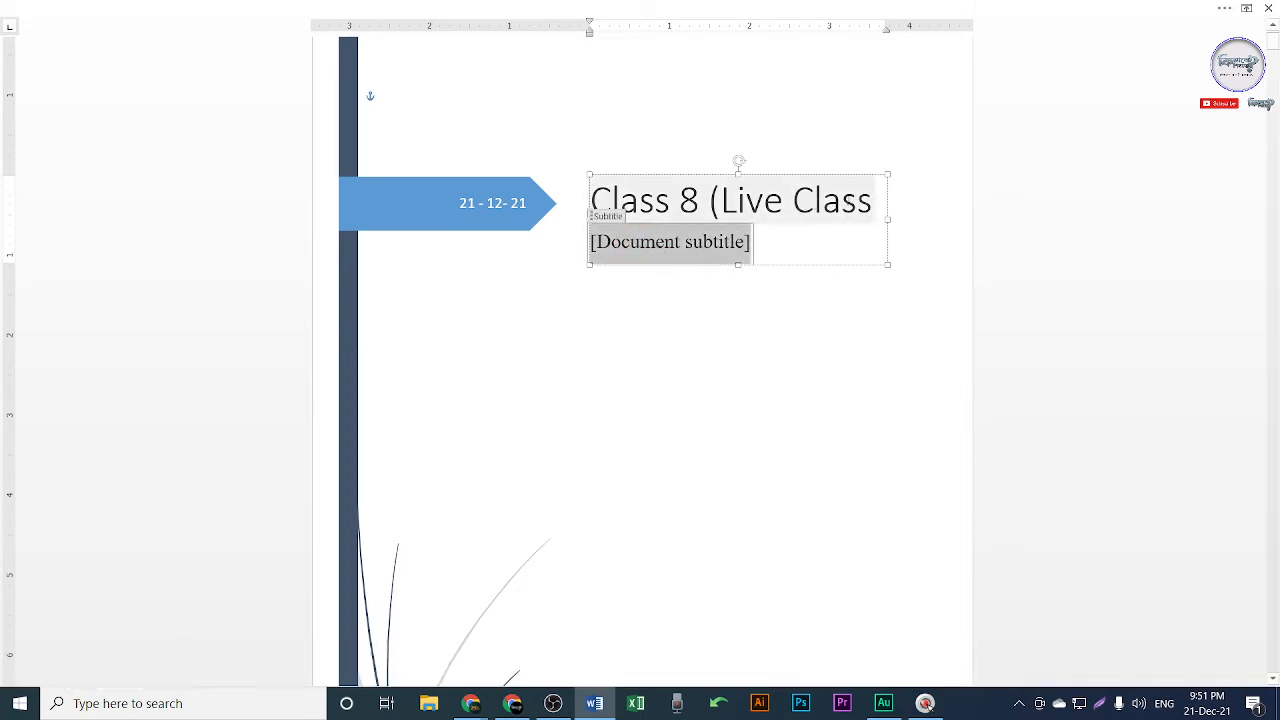
click(872, 192)
text())
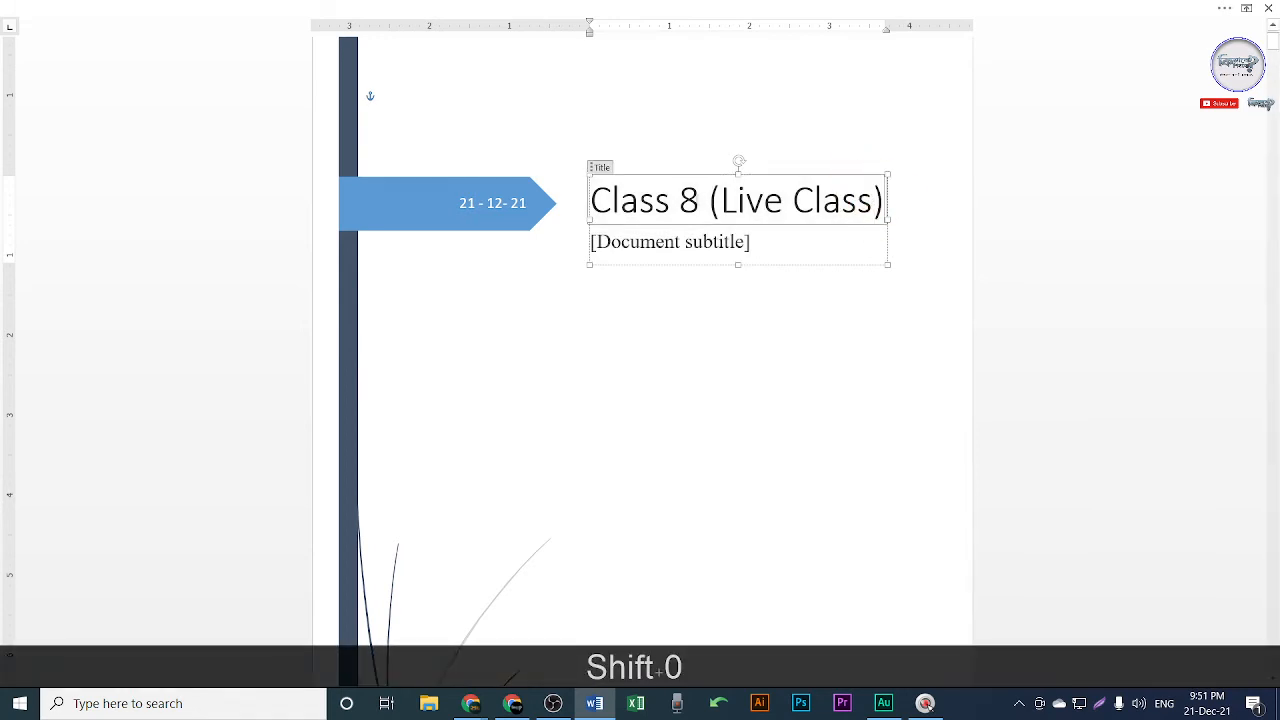
Fill the [Document subtitle] placeholder with the author's full name.
click(641, 243)
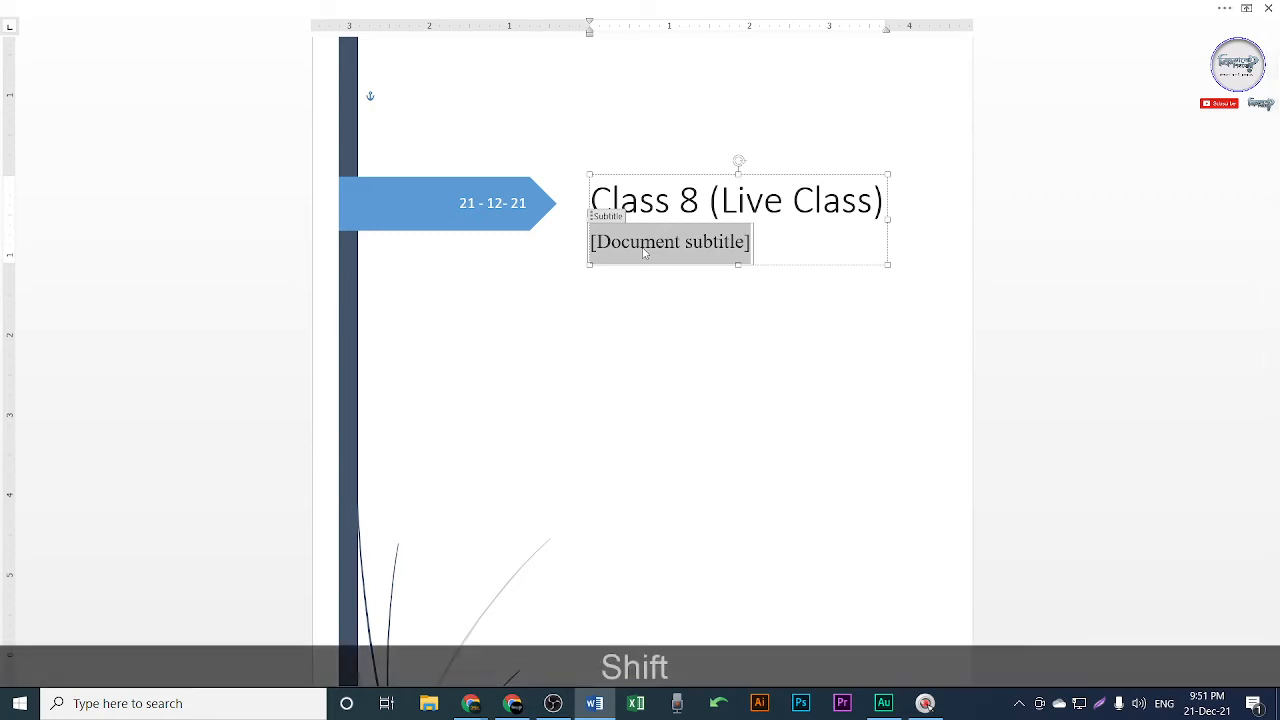
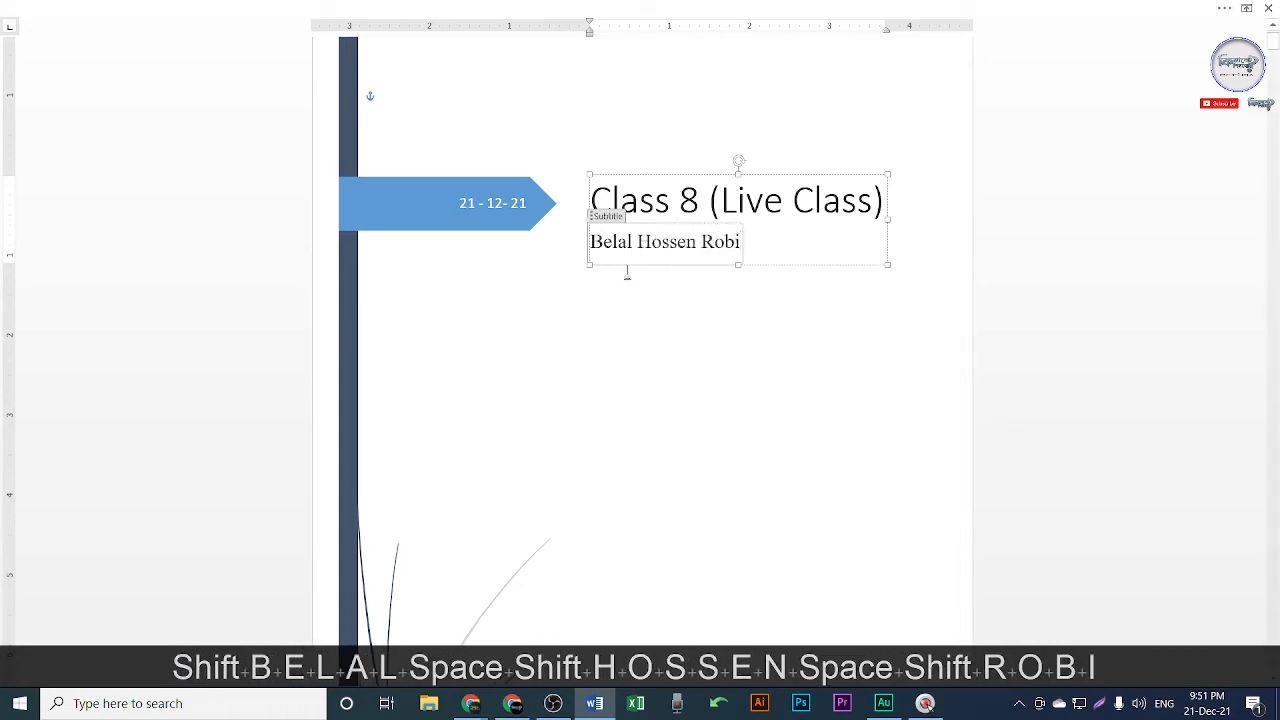
click(703, 373)
scroll(443, 237, up, 2)
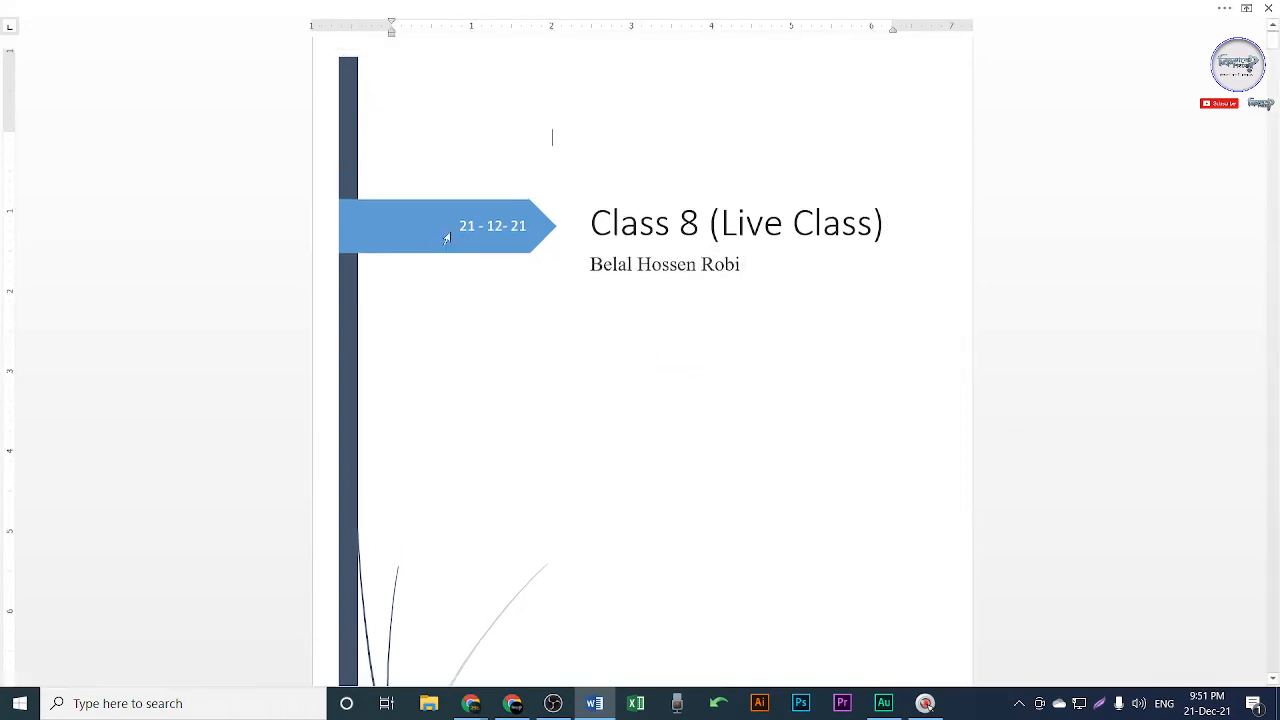
Complete the date's year so it reads 21 - 12- 2021.
click(509, 242)
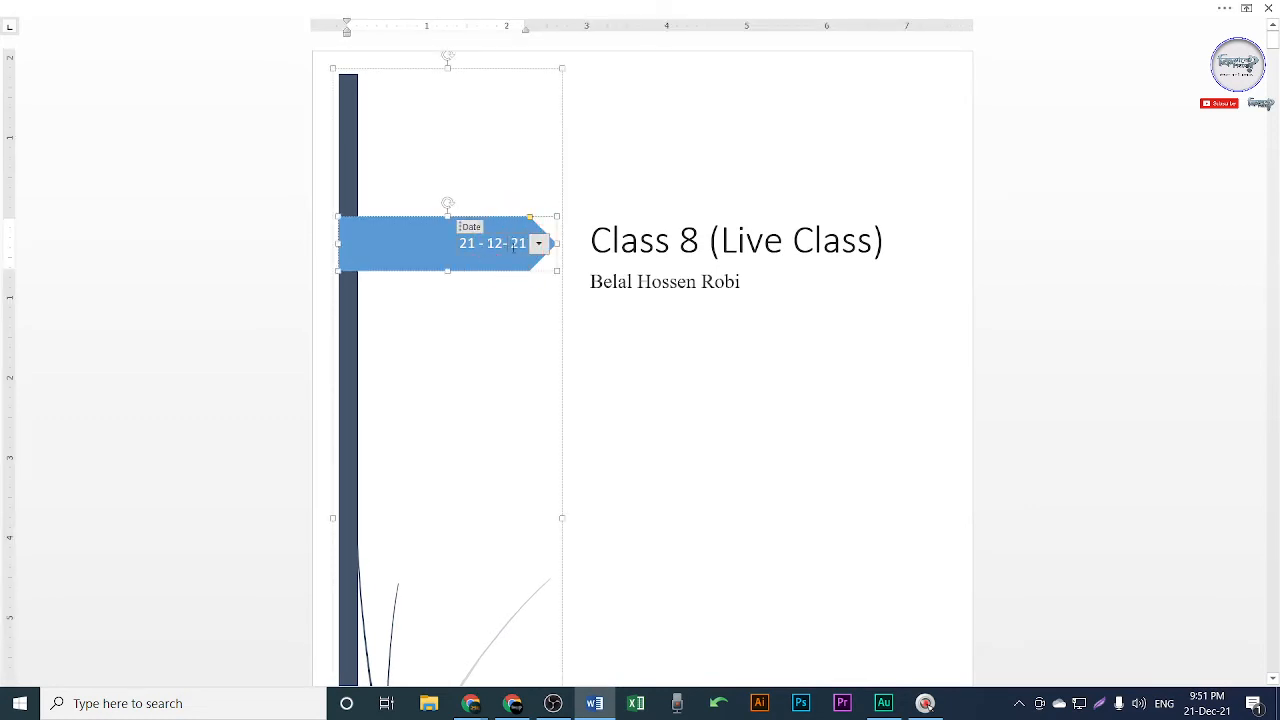
key(Right)
text(20)
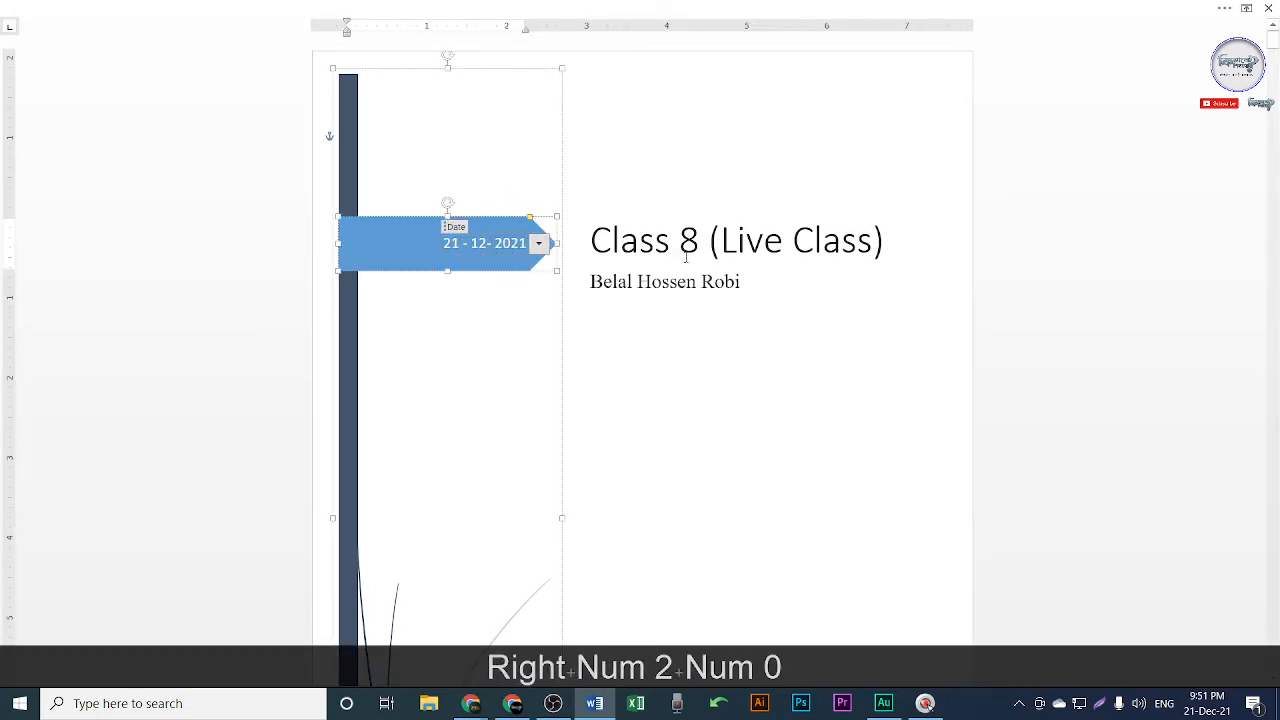
click(691, 252)
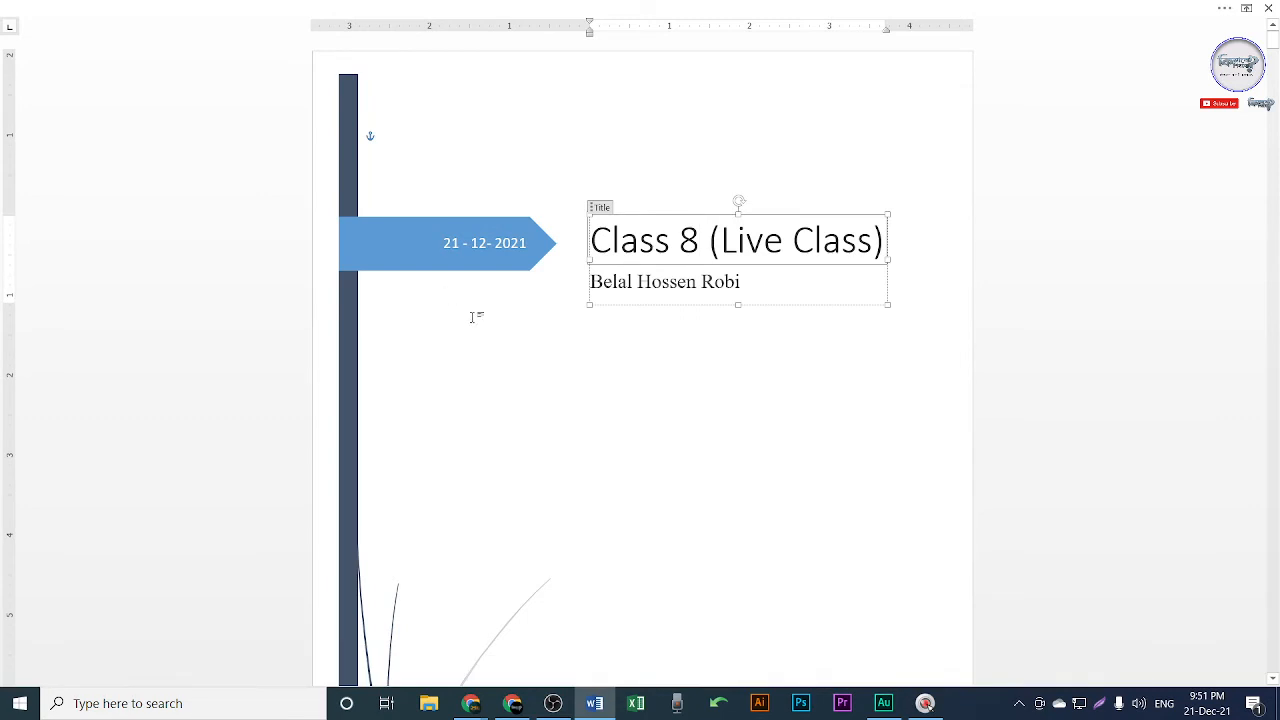
Delete the blue date arrow shape, restore it with Ctrl+Z, and select the whole title.
click(471, 231)
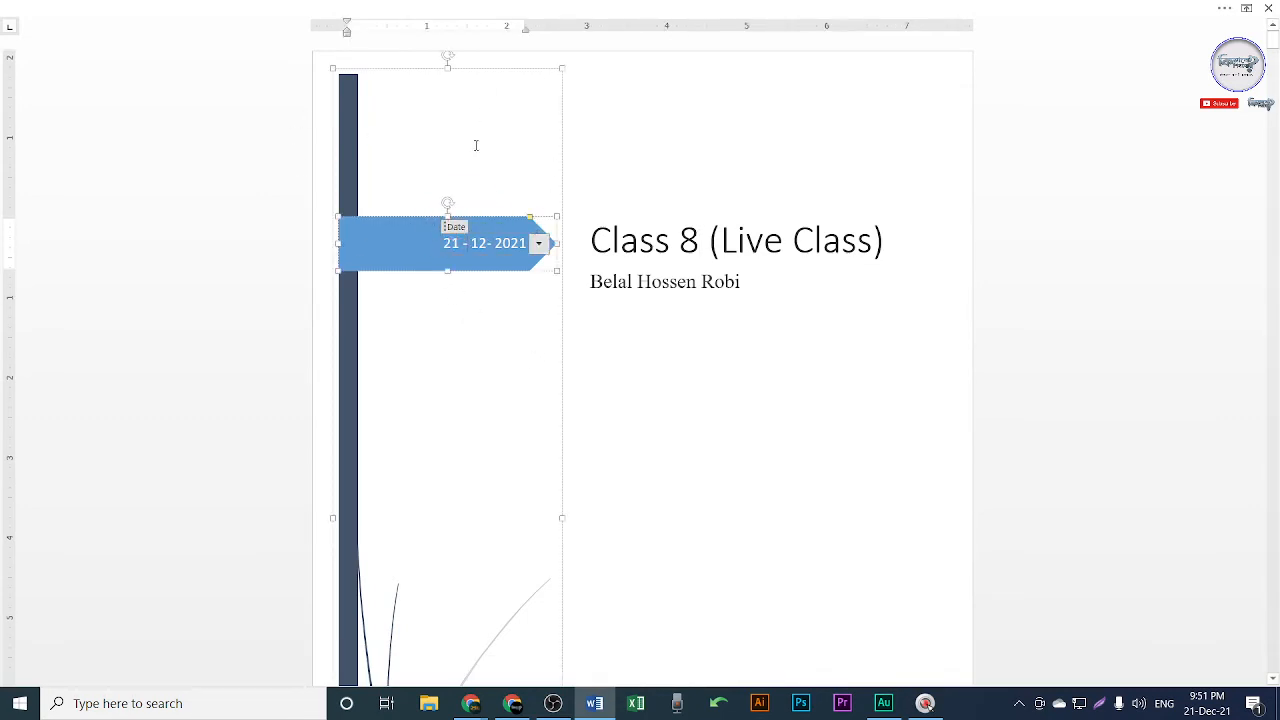
click(411, 213)
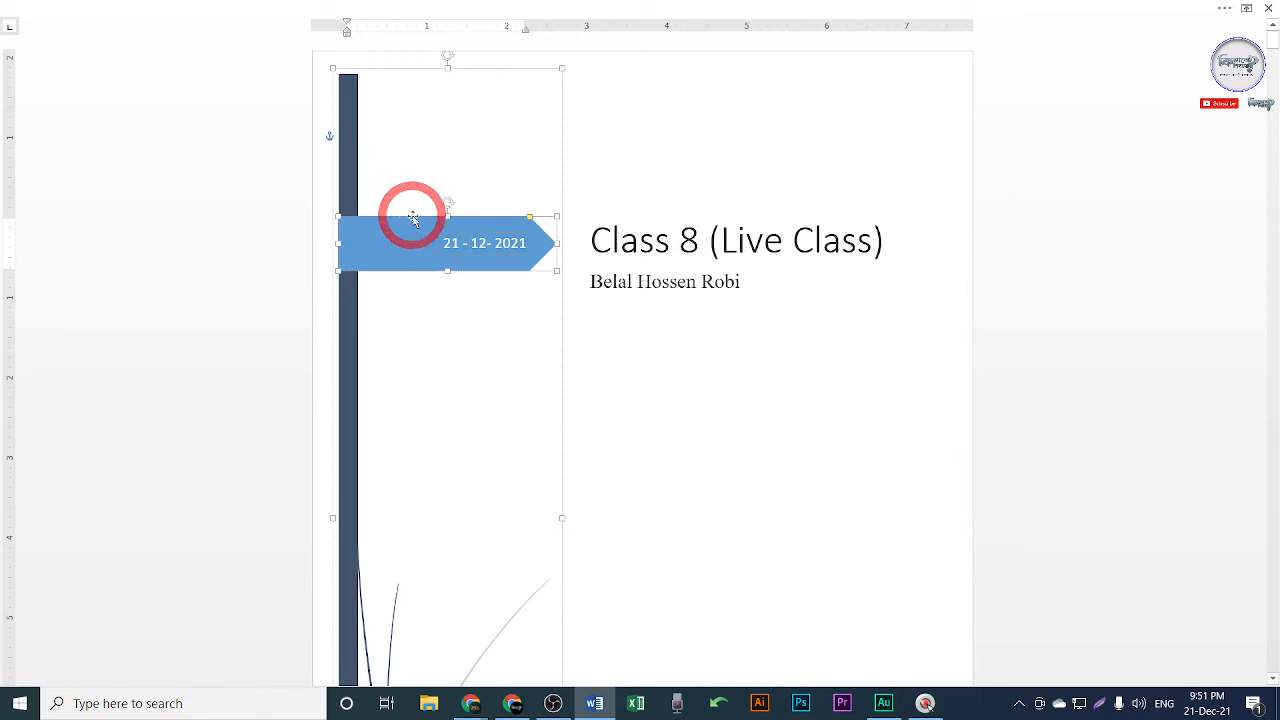
click(413, 222)
key(BackSpace)
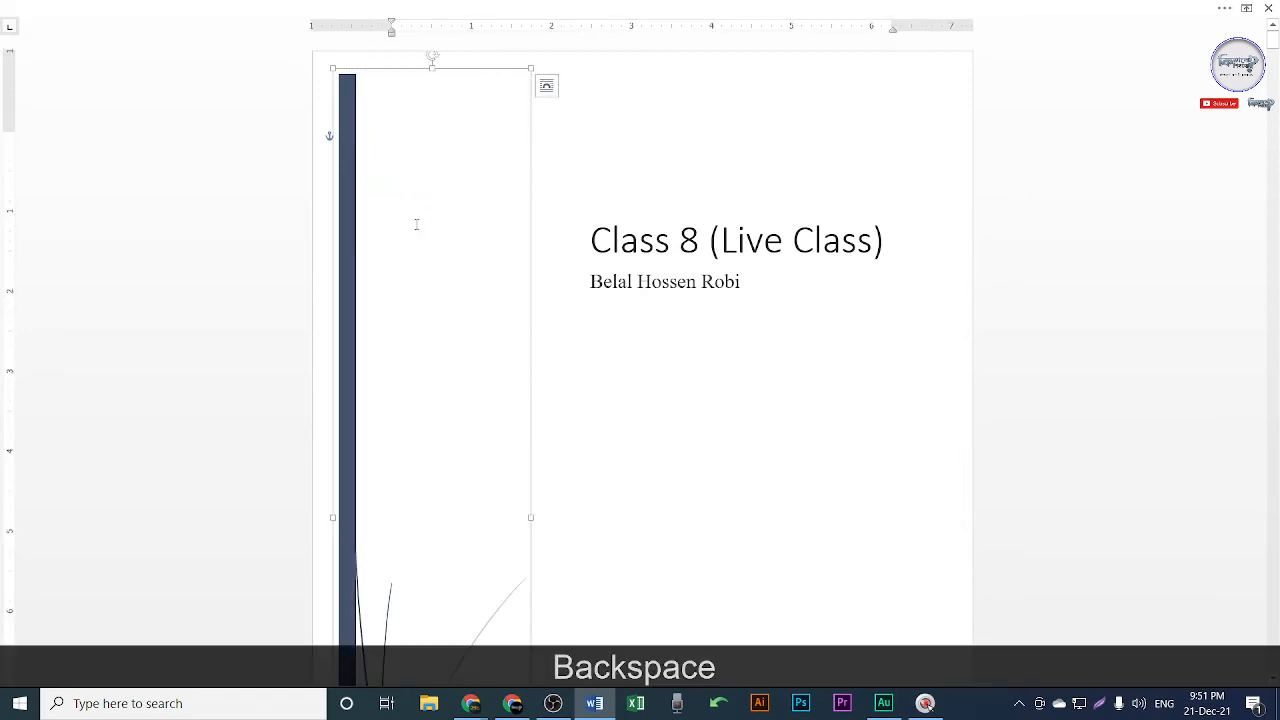
key(ctrl+z)
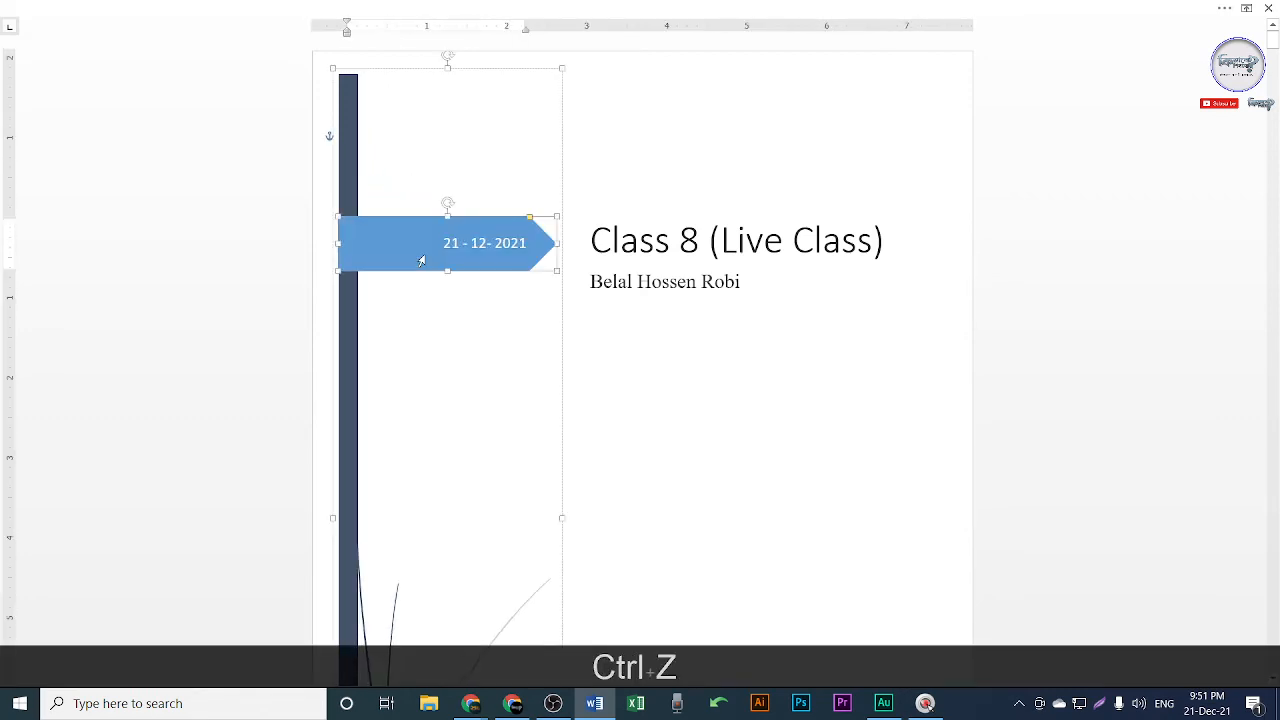
scroll(579, 300, down, 1)
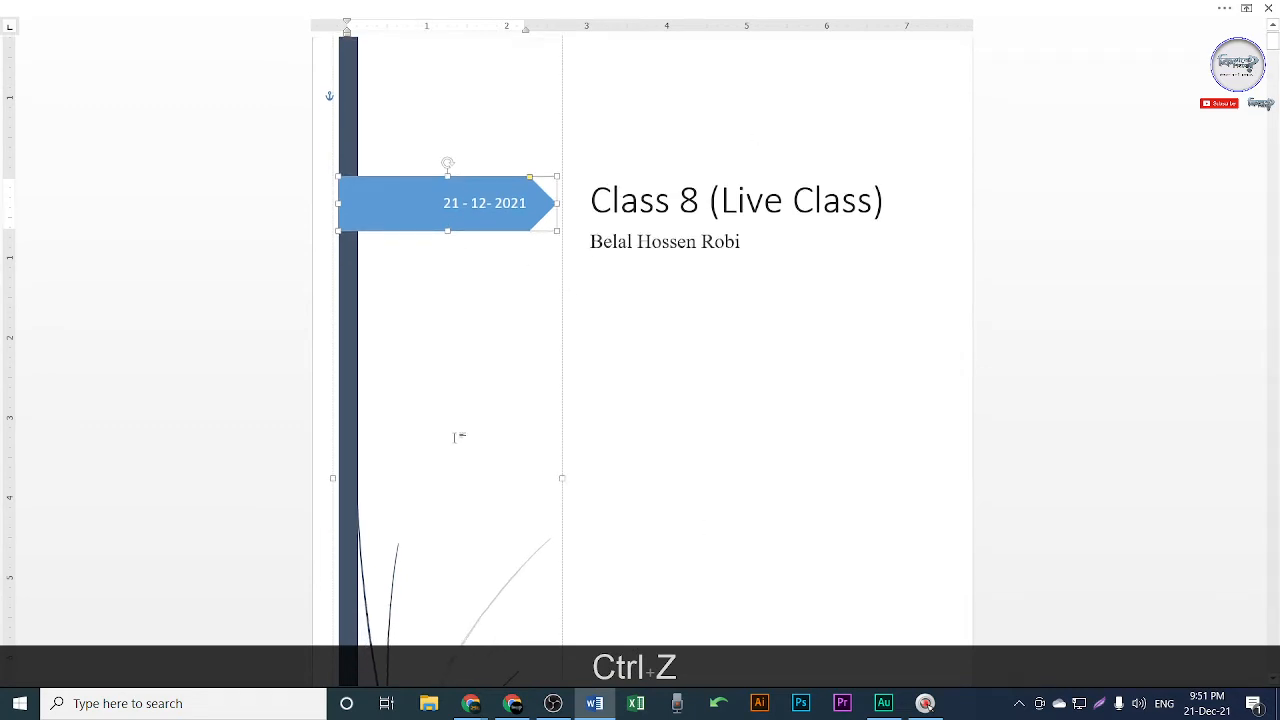
click(677, 212)
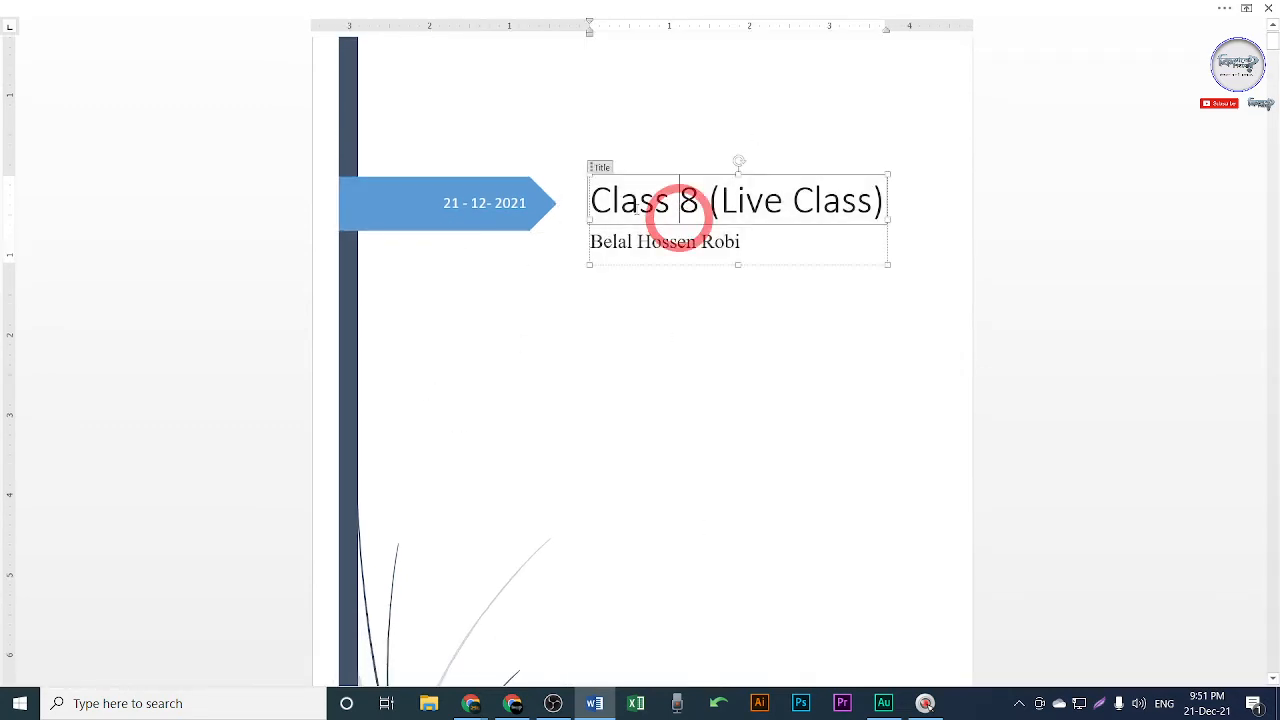
drag(590, 200, 886, 202)
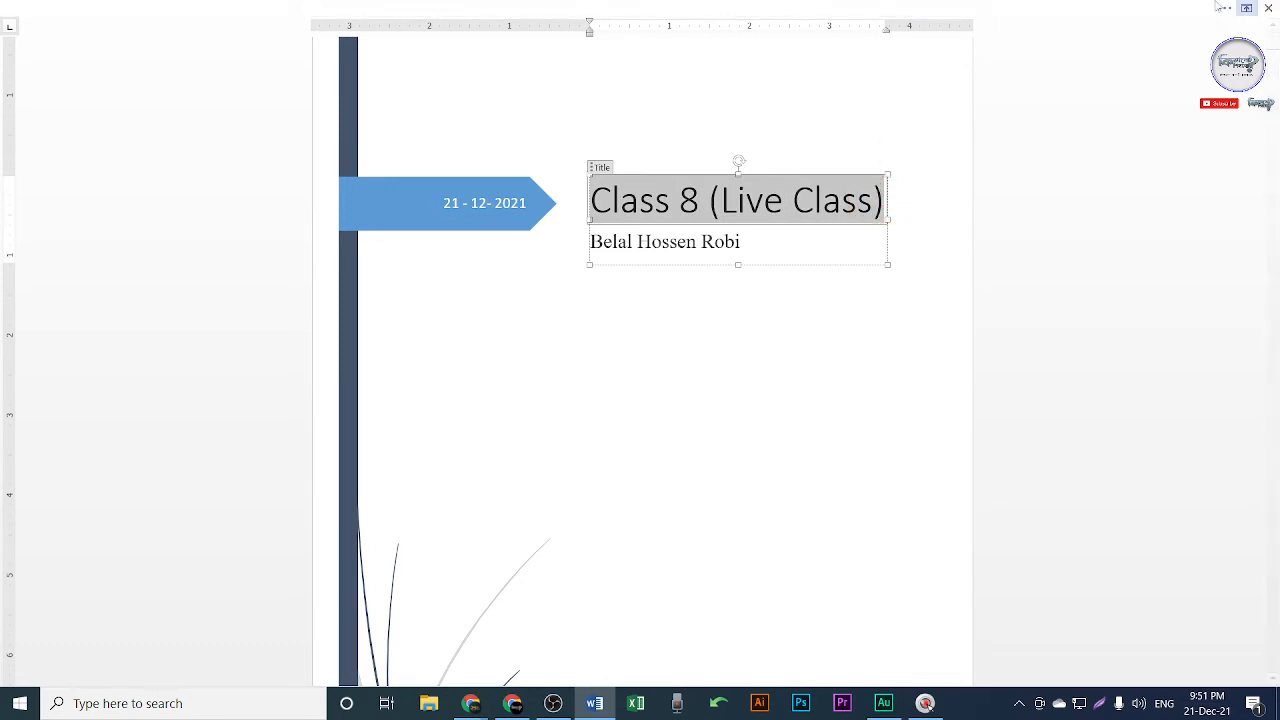
Pin the ribbon permanently open and make the cover title bold.
click(1246, 8)
click(1180, 138)
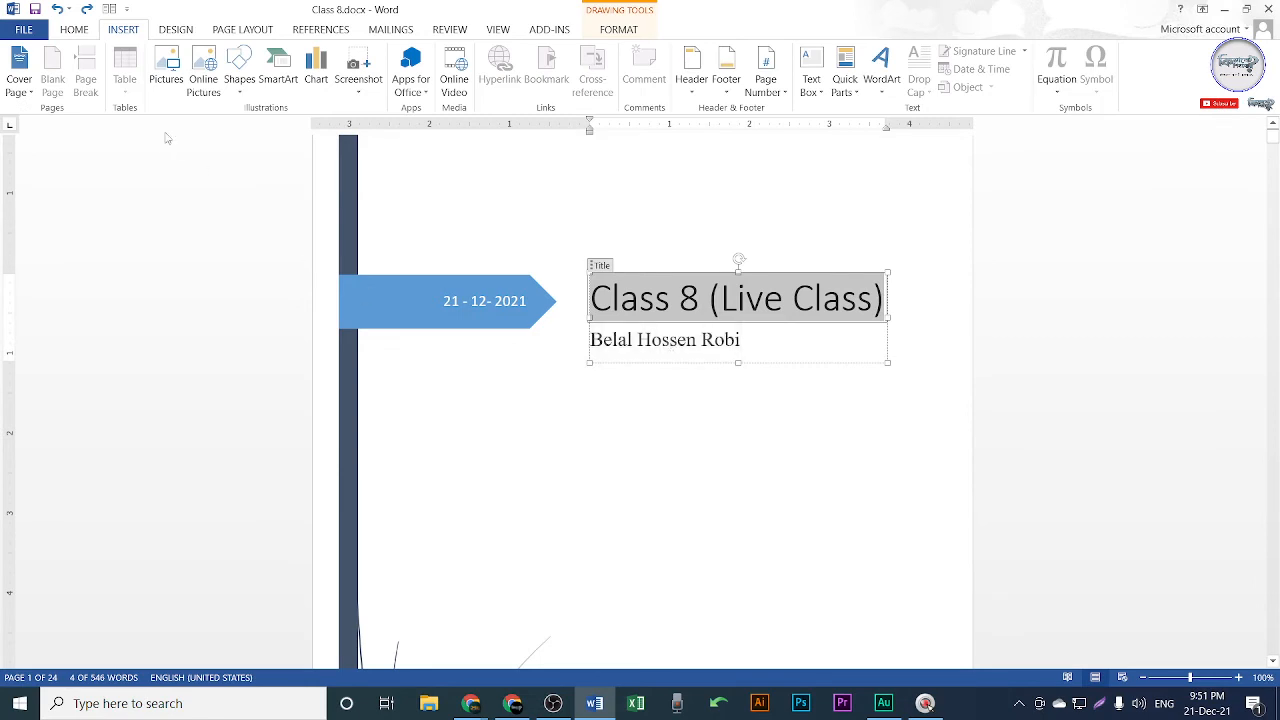
click(72, 31)
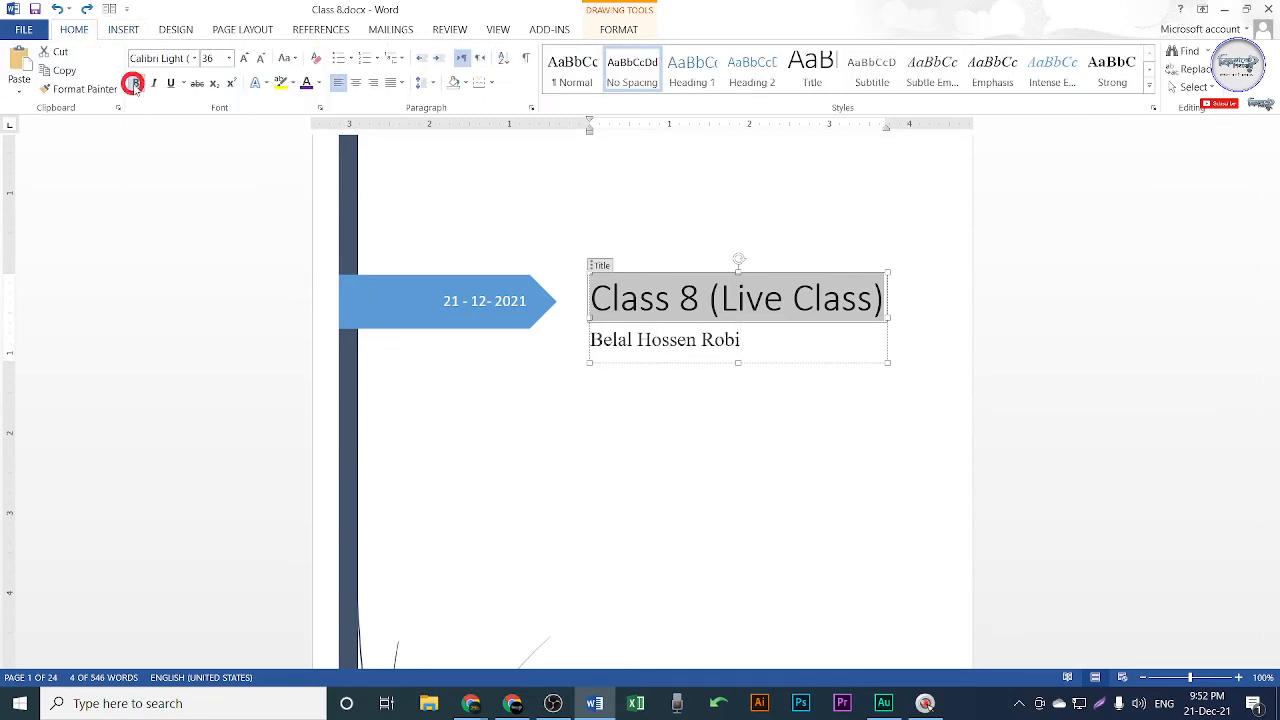
click(136, 86)
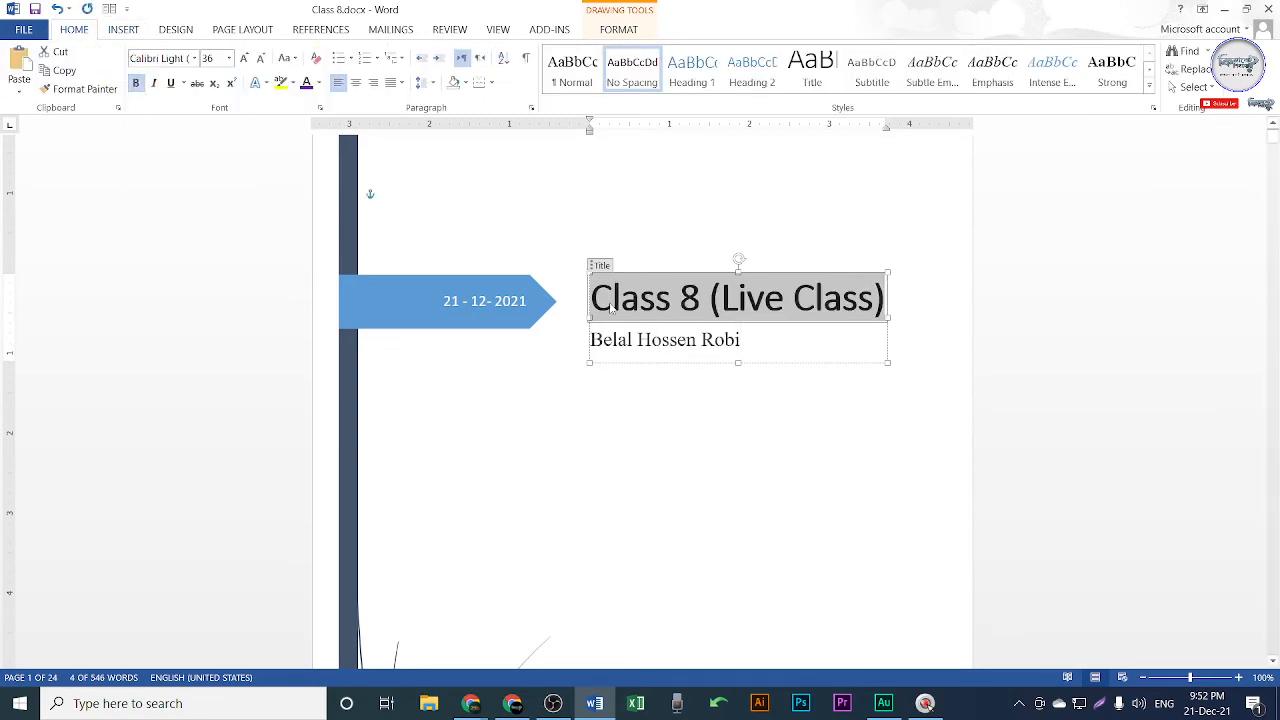
Set the title to Times New Roman at 32 pt and widen its box to one line.
click(194, 58)
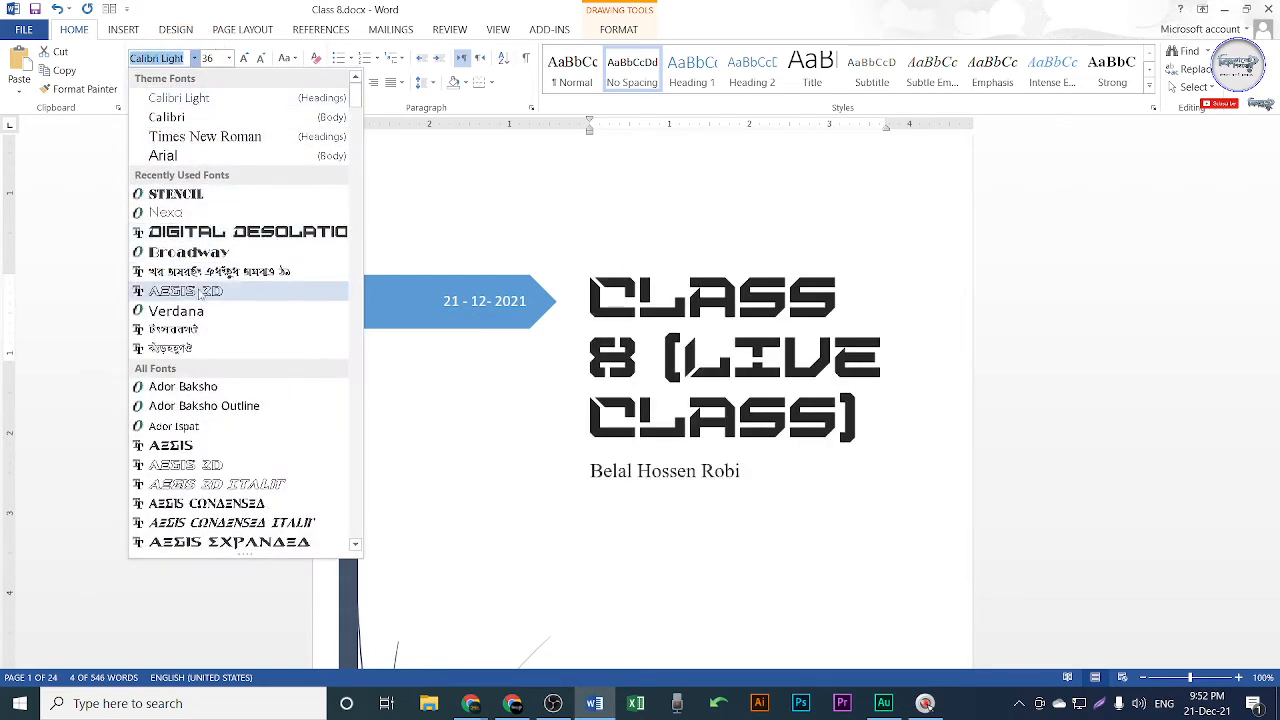
click(183, 134)
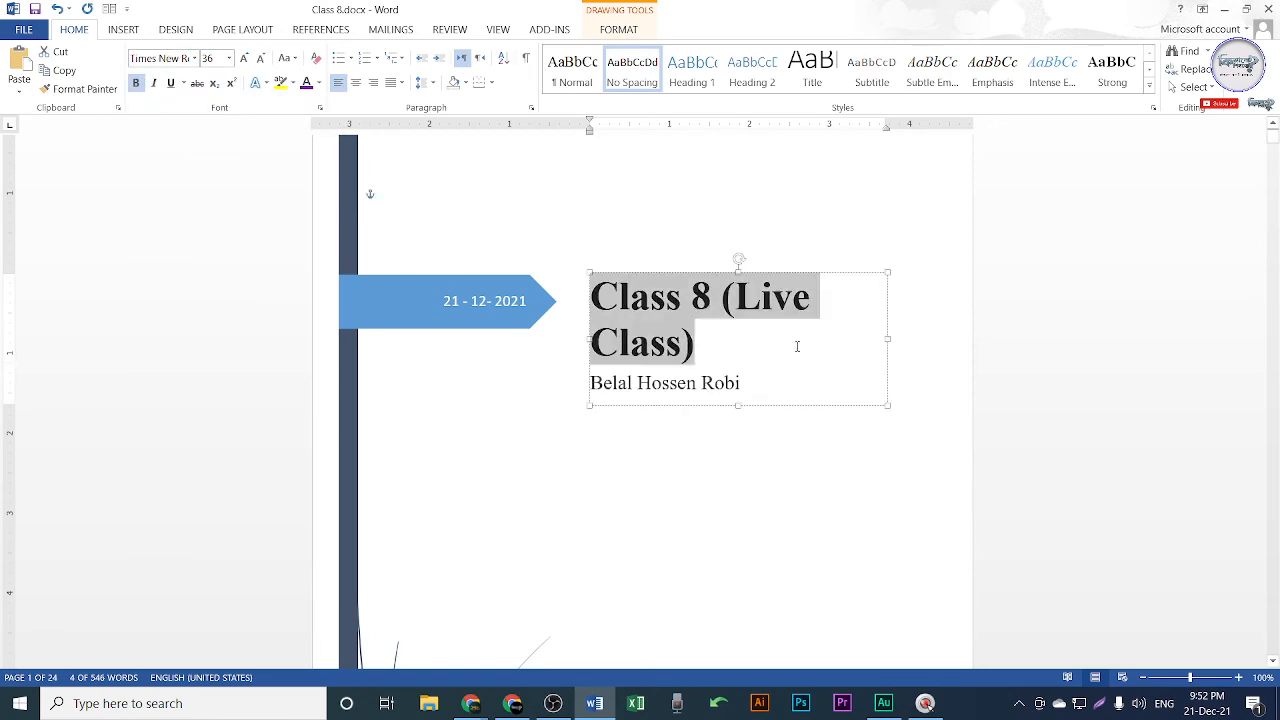
key(ctrl+bracketleft)
key(ctrl+bracketleft)
key(ctrl+bracketleft)
key(ctrl+bracketleft)
key(ctrl+bracketleft)
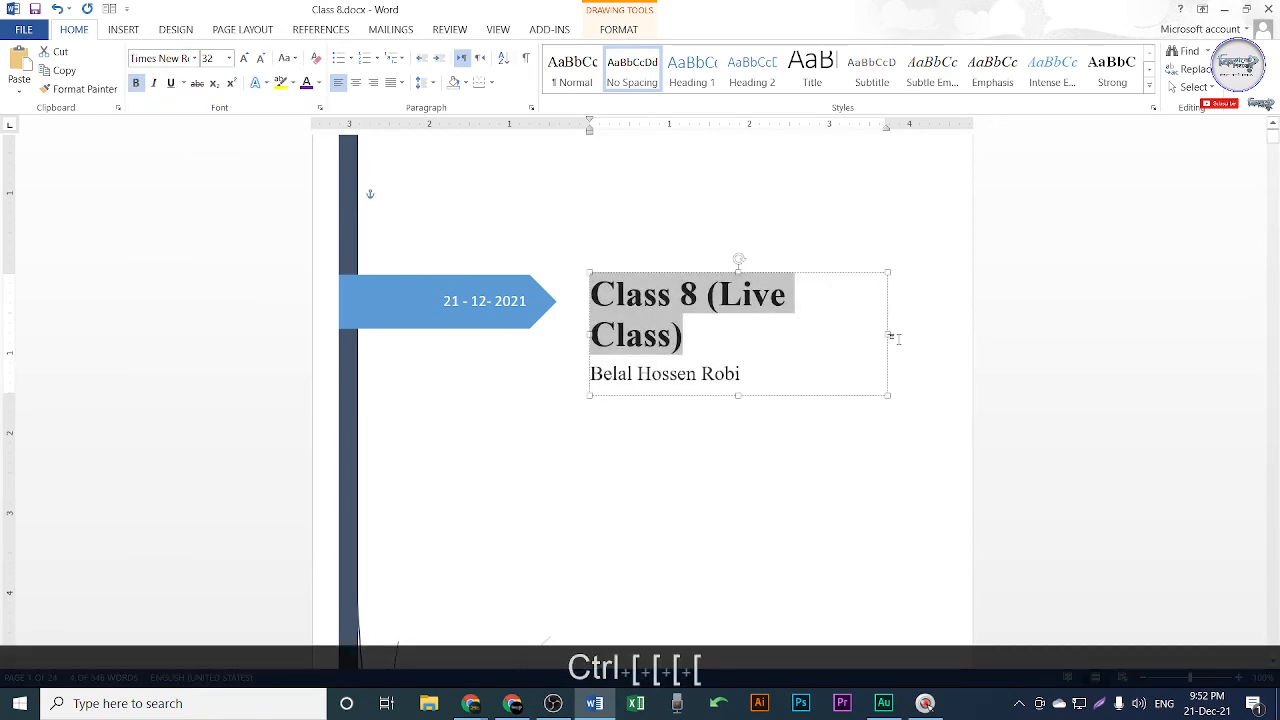
mouse_move(887, 335)
mouse_down()
mouse_move(934, 334)
mouse_move(922, 337)
mouse_up()
drag(586, 318, 575, 326)
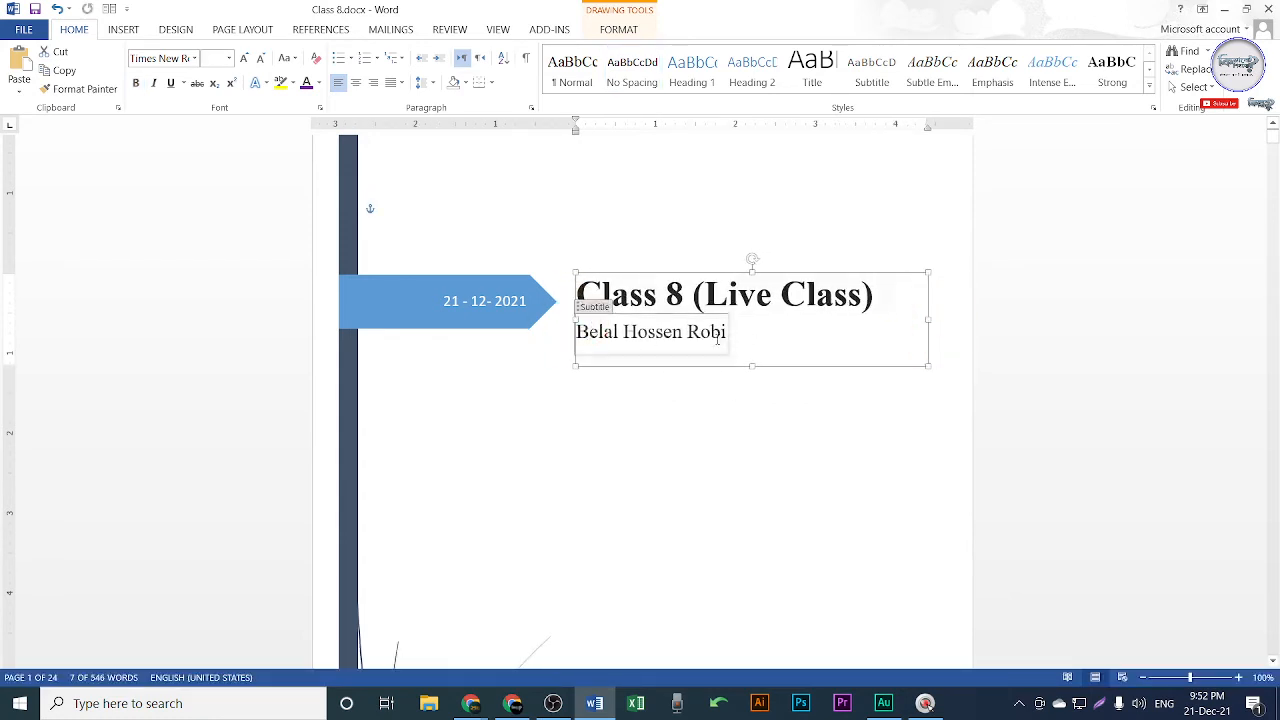
Replace the company name text with 'Kivabe Shikhbo? IT Training Center'.
click(740, 385)
scroll(740, 390, down, 1)
scroll(740, 390, down, 6)
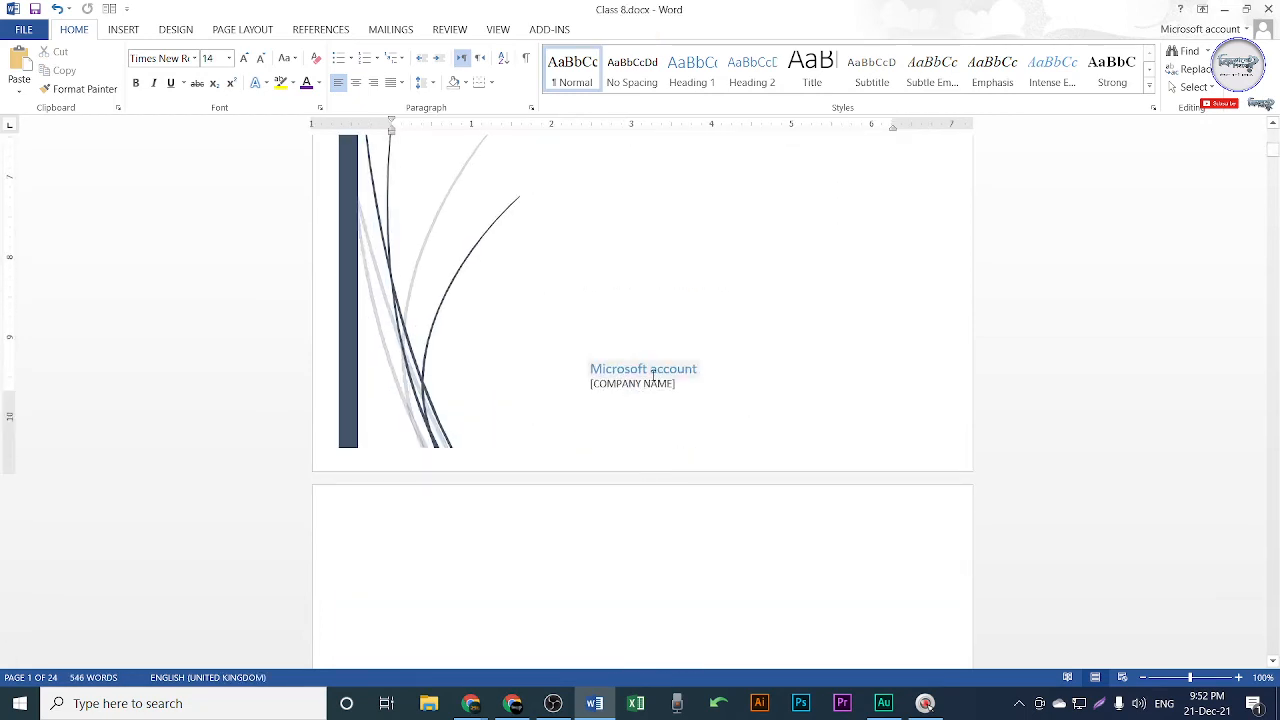
click(663, 369)
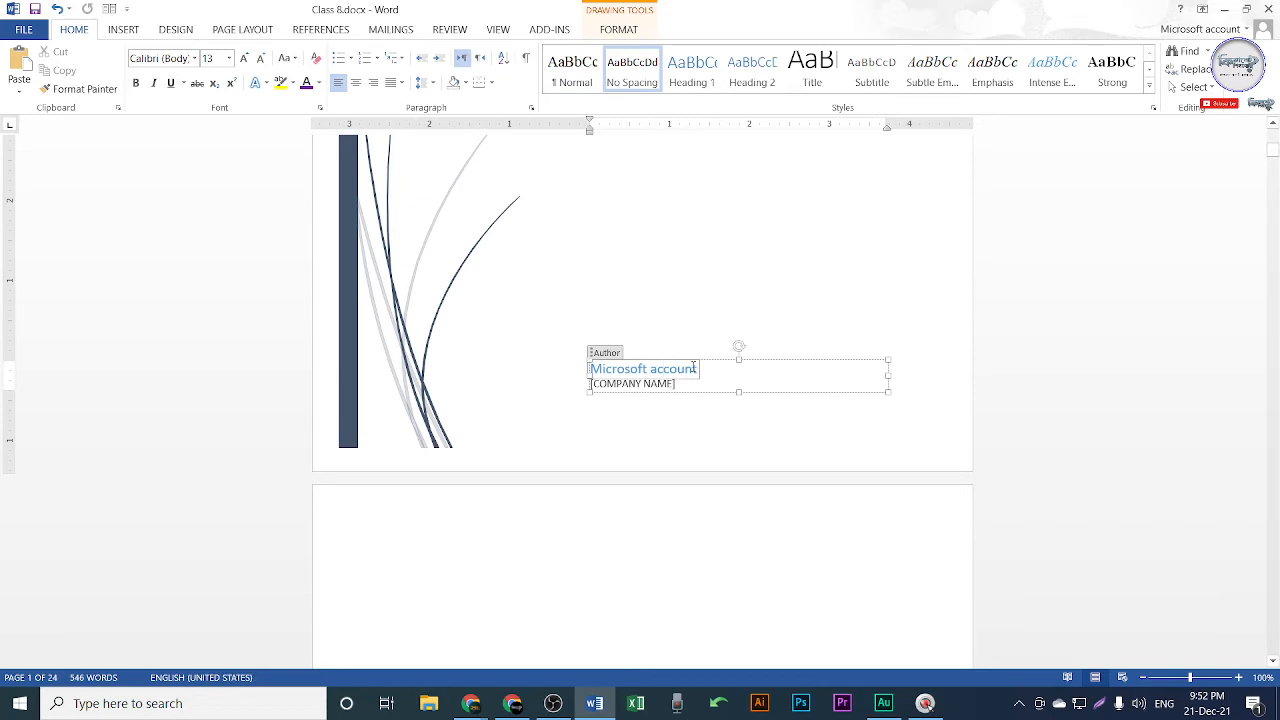
drag(701, 368, 582, 363)
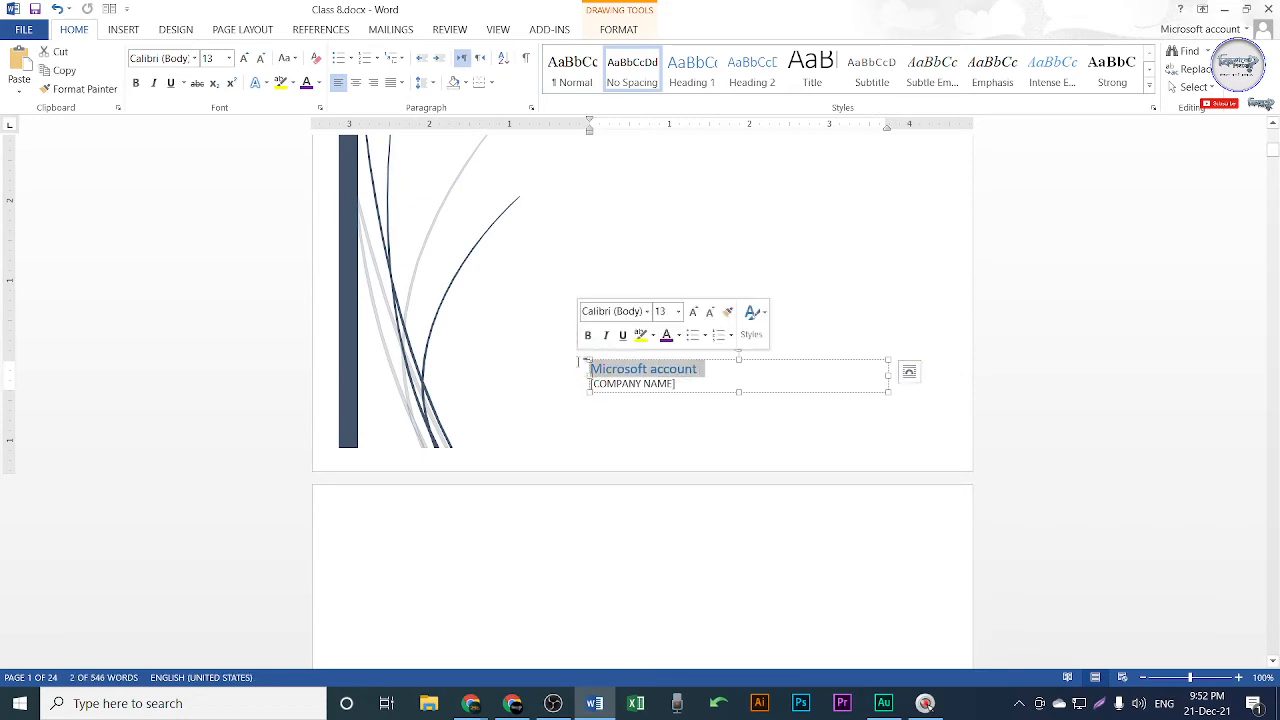
text(Ki)
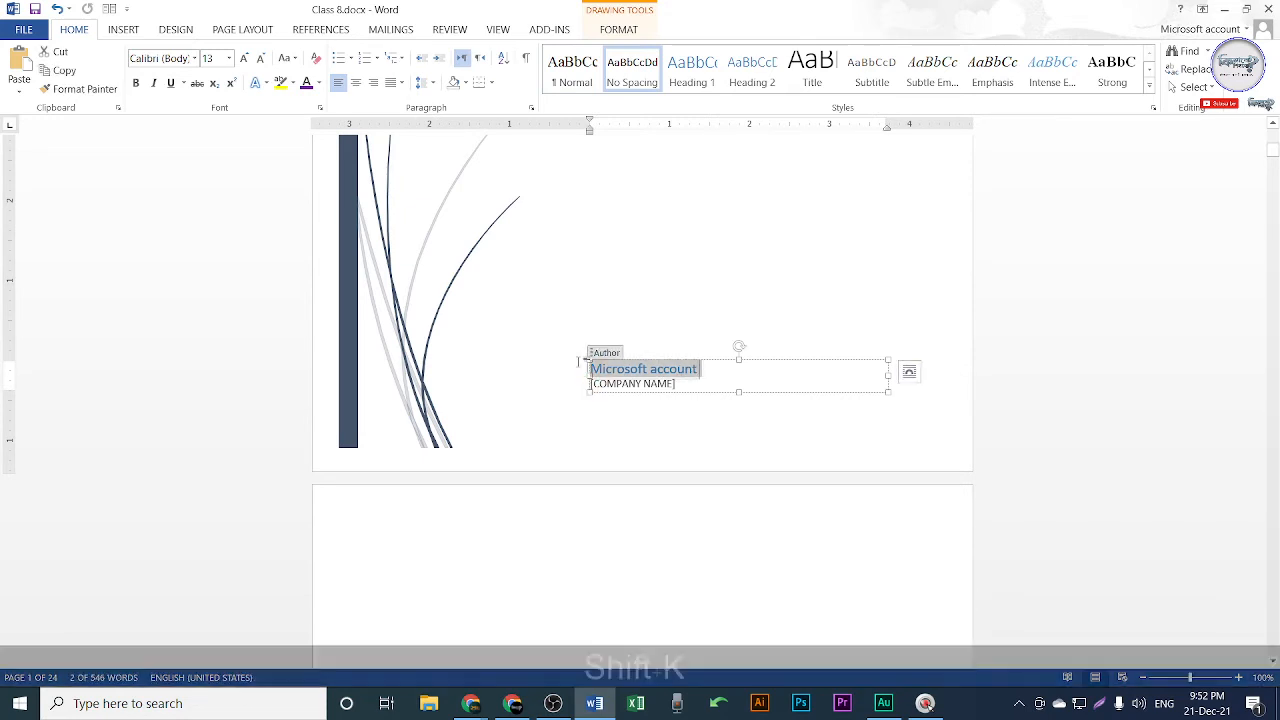
text(vabe Shj)
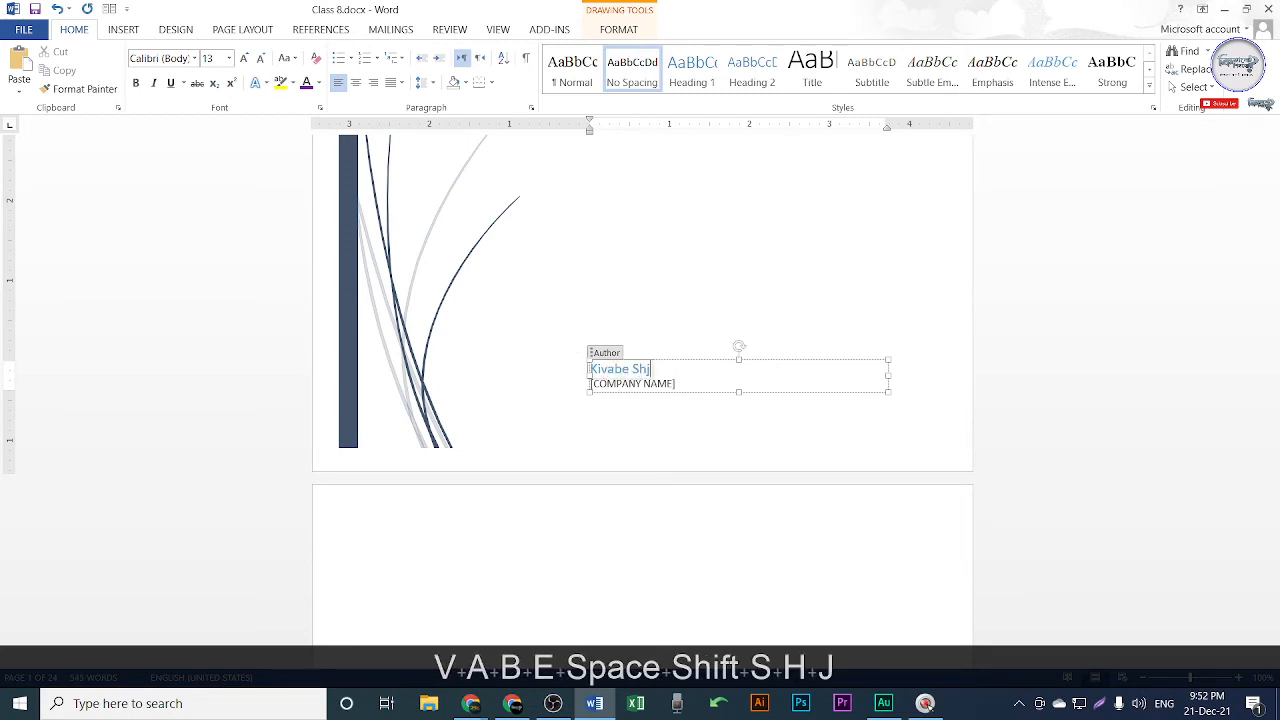
key(BackSpace)
text(ikho)
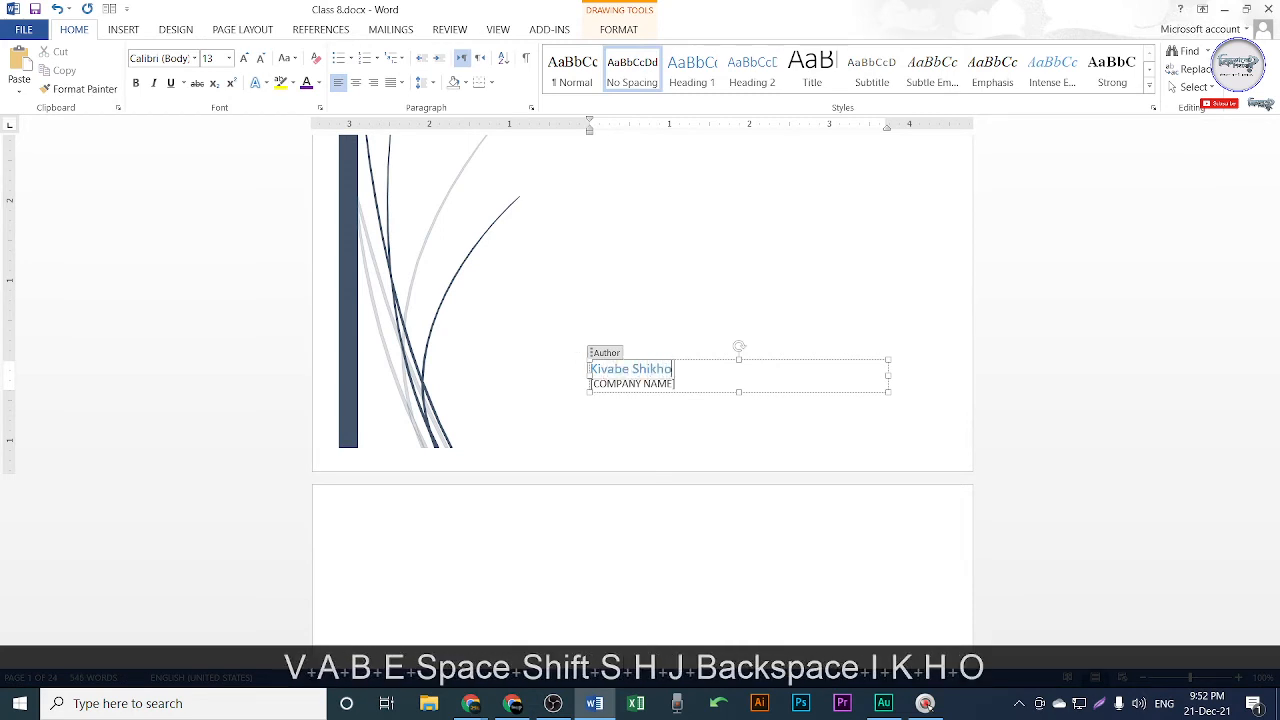
key(BackSpace)
text(bo?)
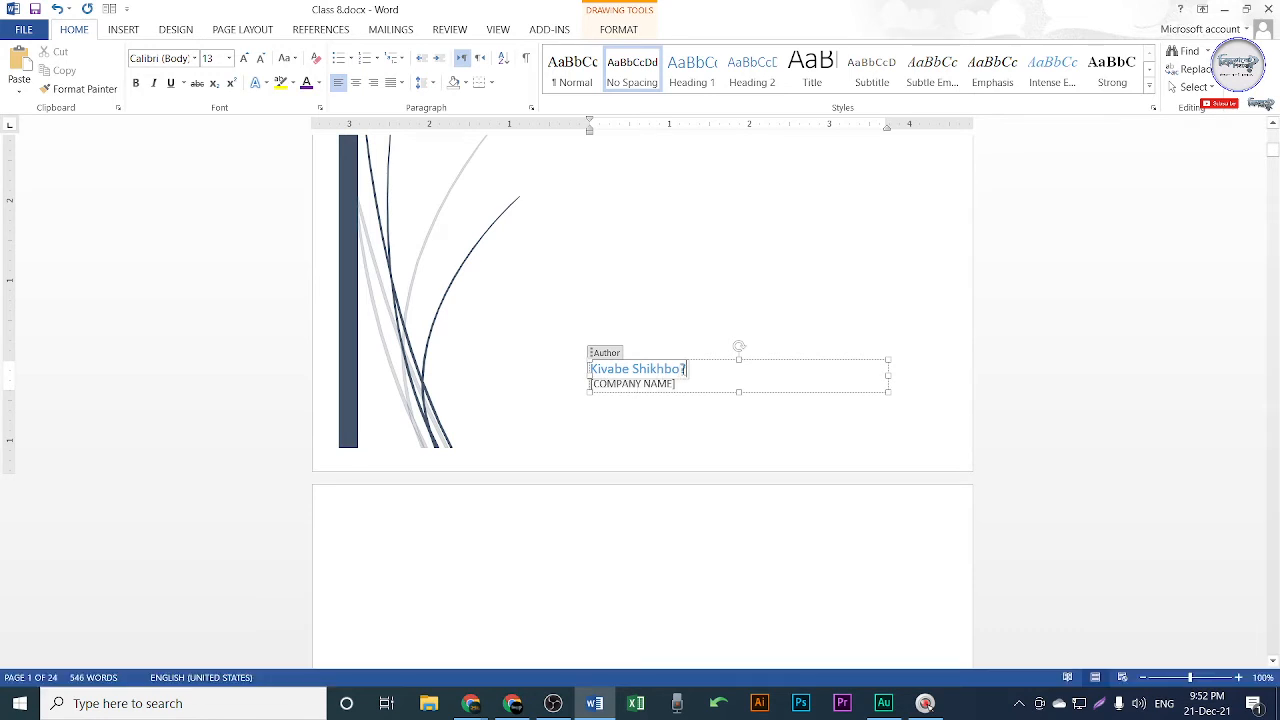
text( IT )
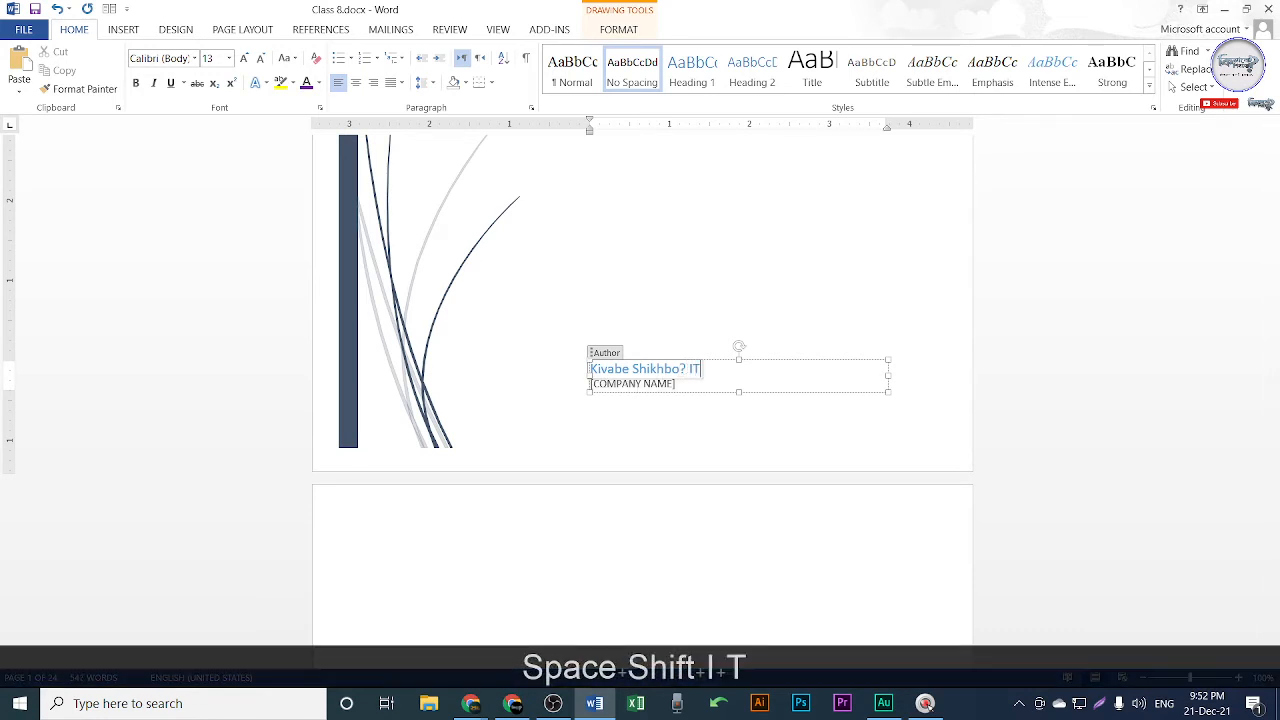
text(Train)
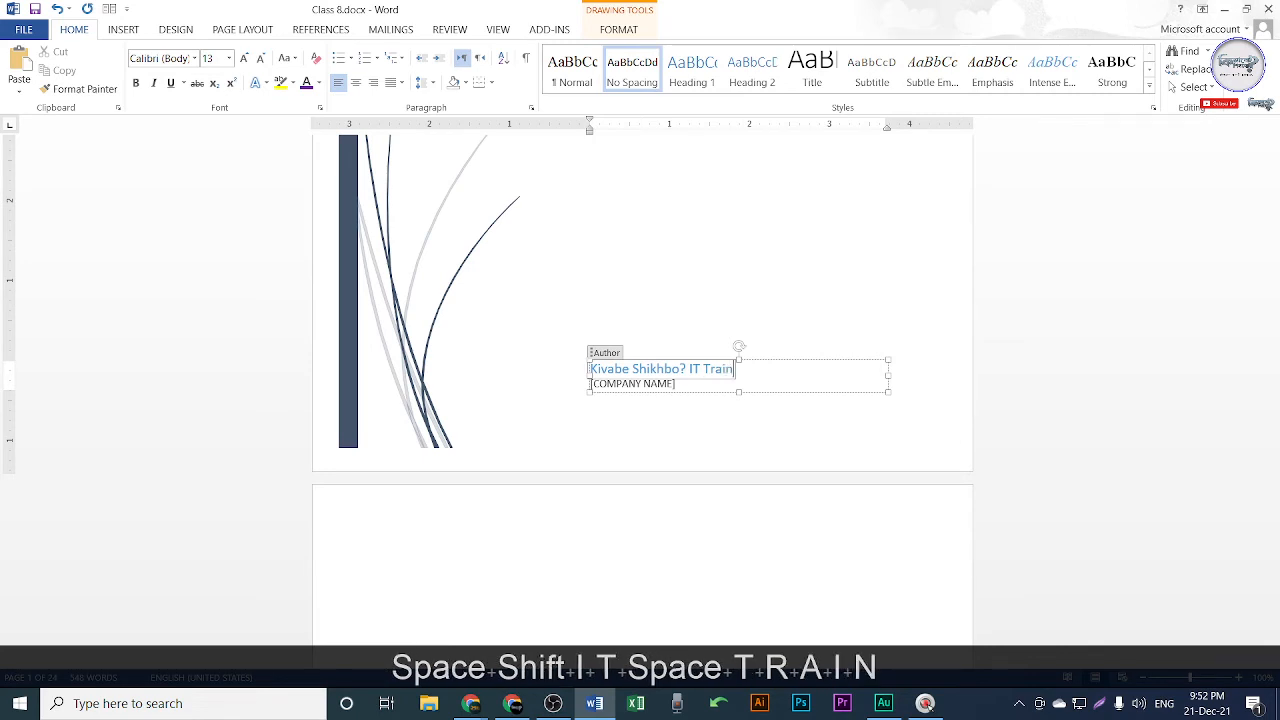
text(ing Center)
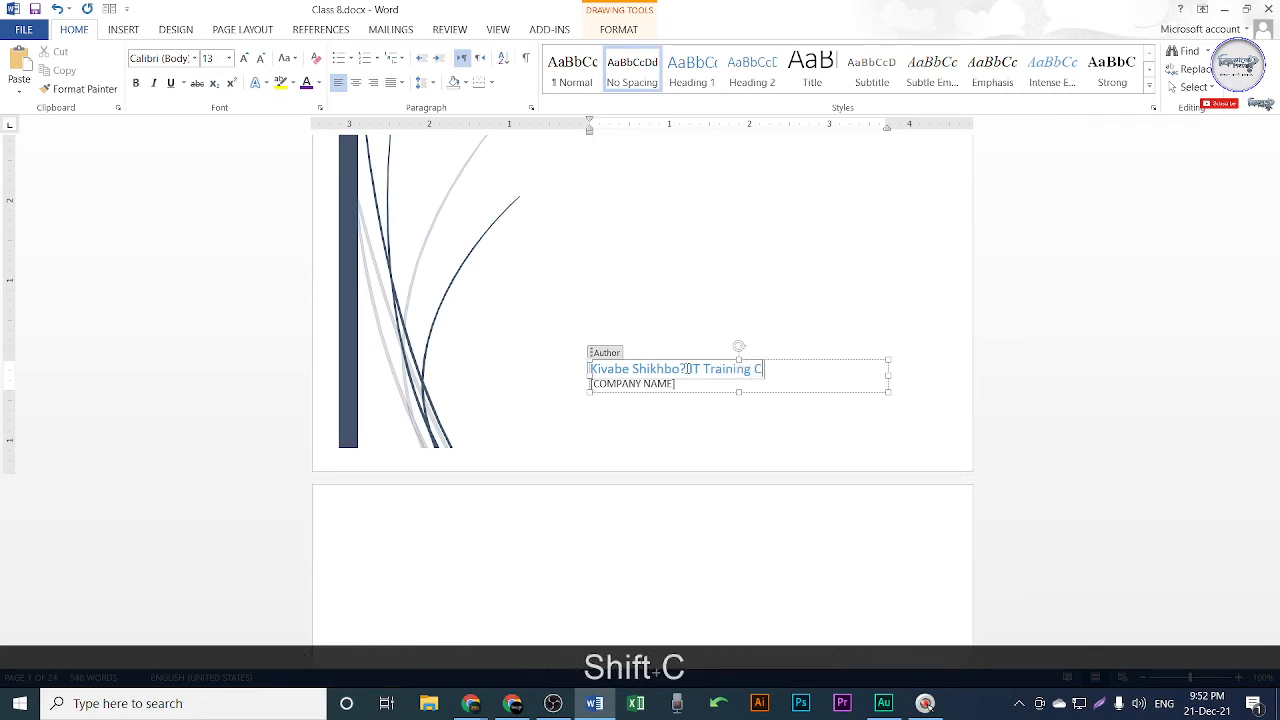
Fill the company address field beneath it with MIRPUR, DHAKA.
click(620, 384)
click(667, 385)
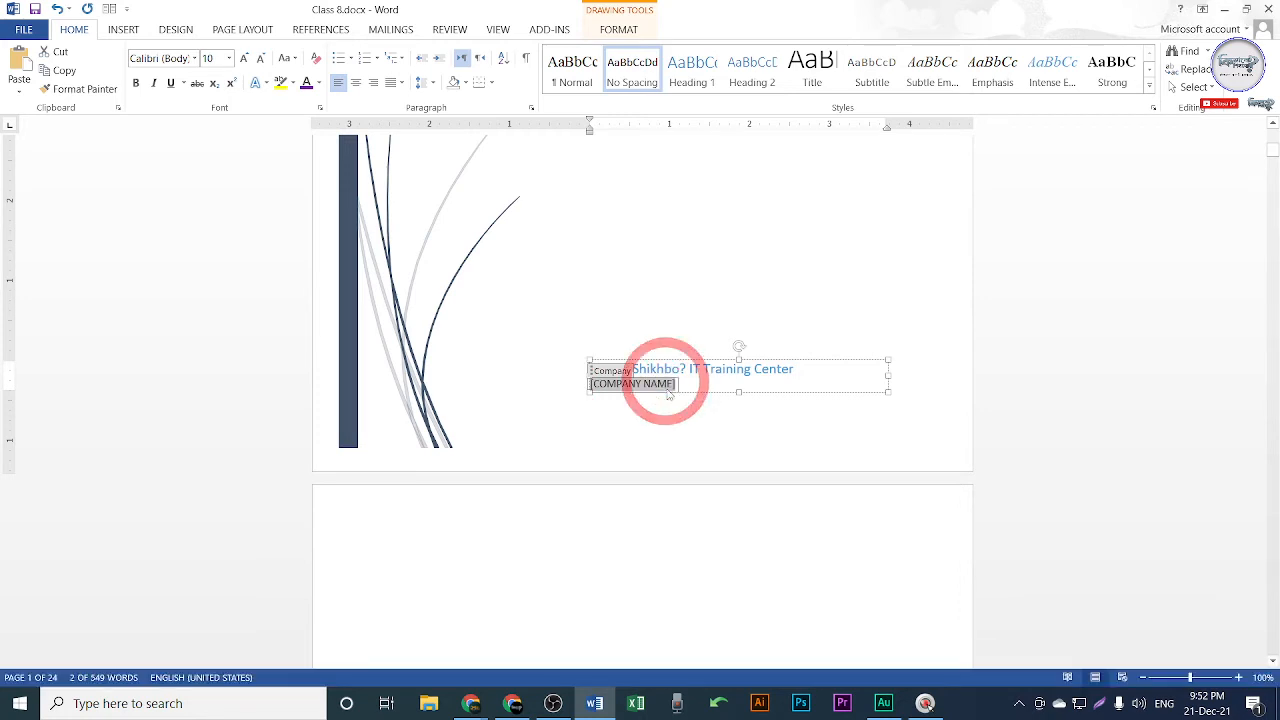
text(5)
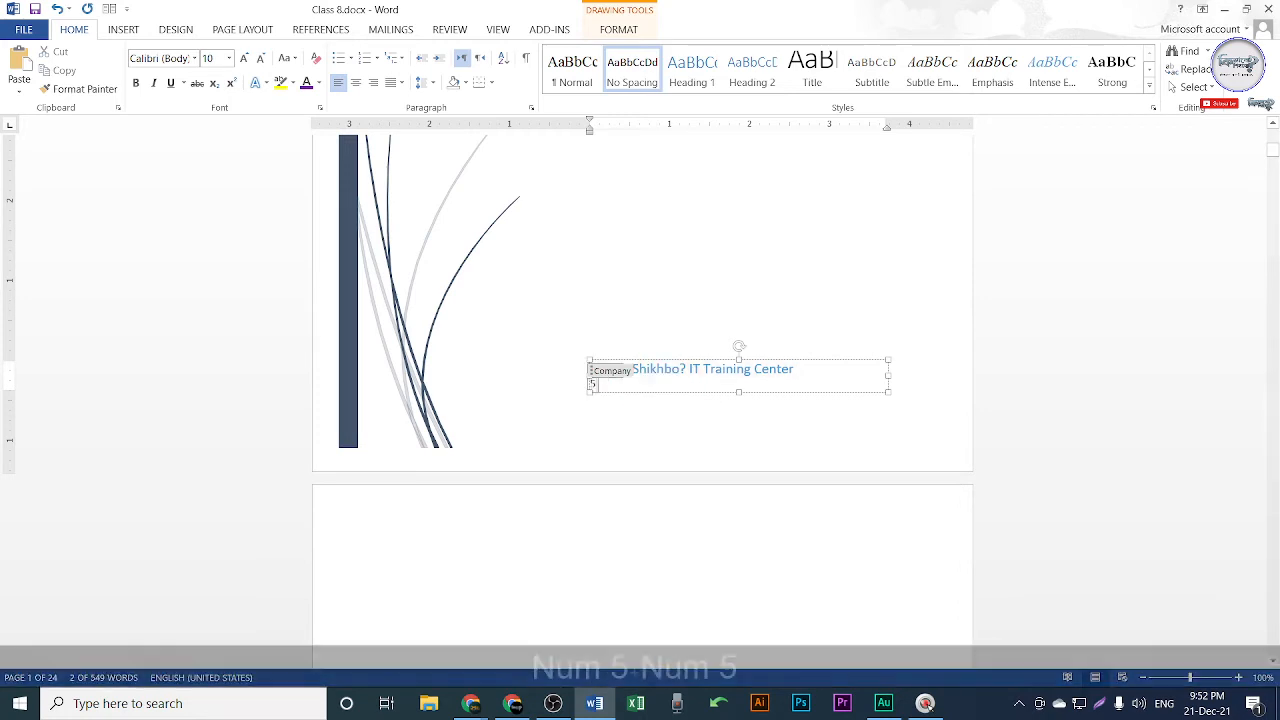
text(55, zMoni)
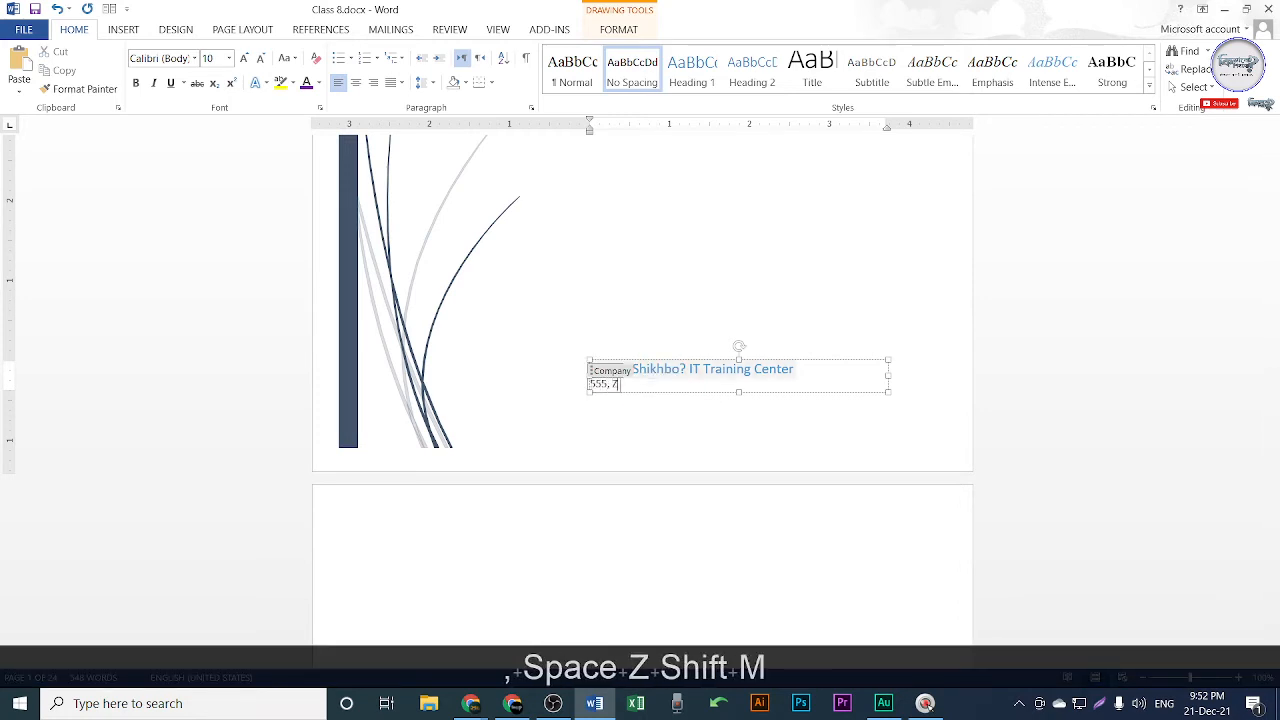
key(BackSpace)
key(BackSpace)
key(BackSpace)
key(BackSpace)
key(BackSpace)
key(BackSpace)
key(BackSpace)
key(BackSpace)
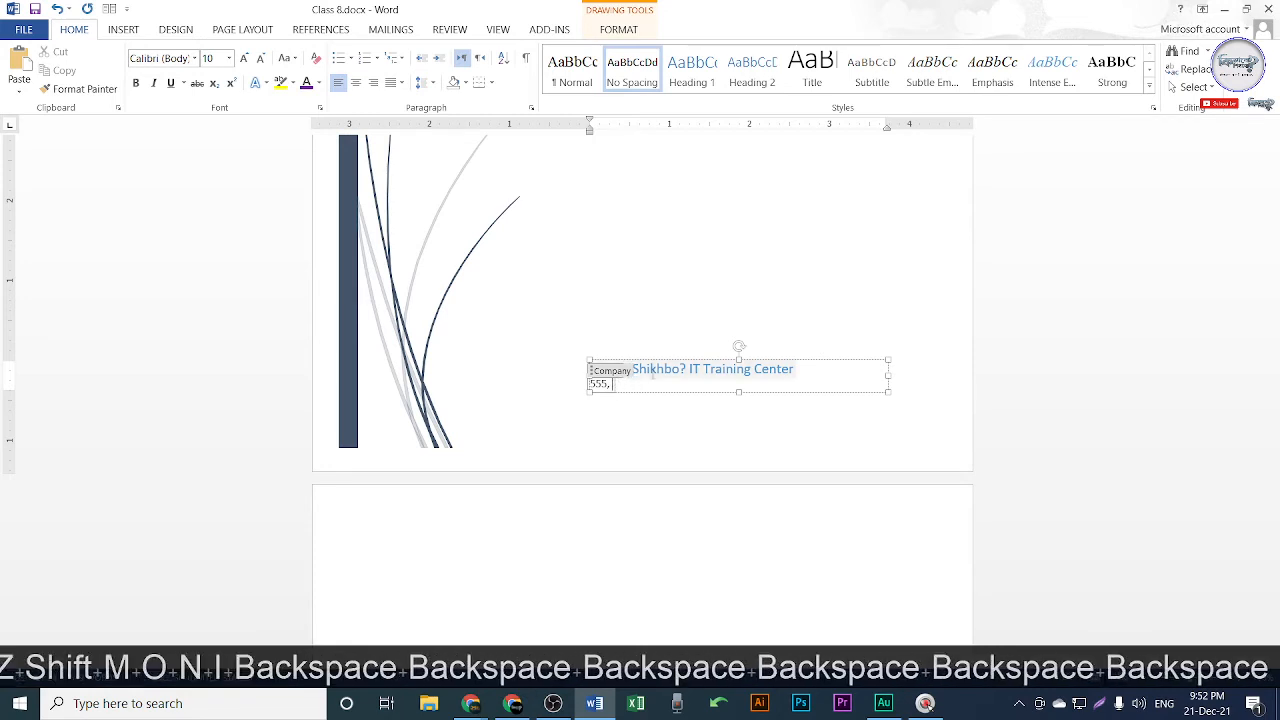
text(MIR)
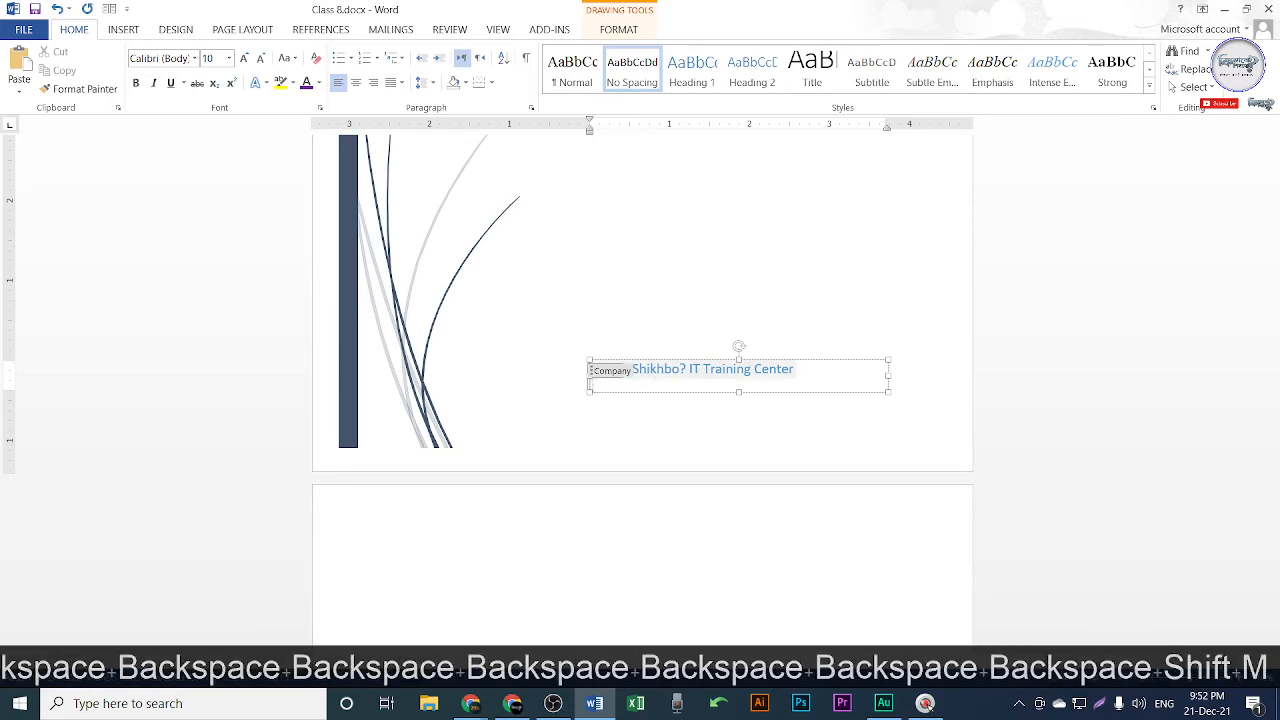
text(RPUR)
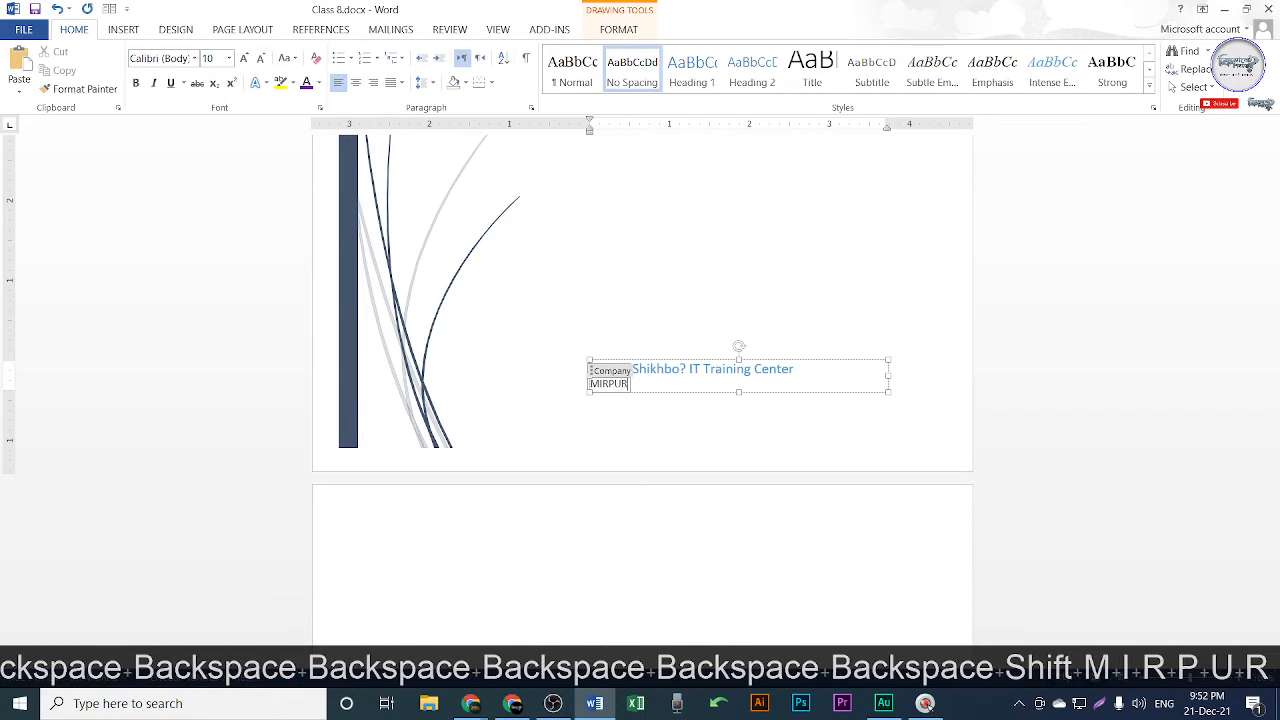
text(, DHAKA)
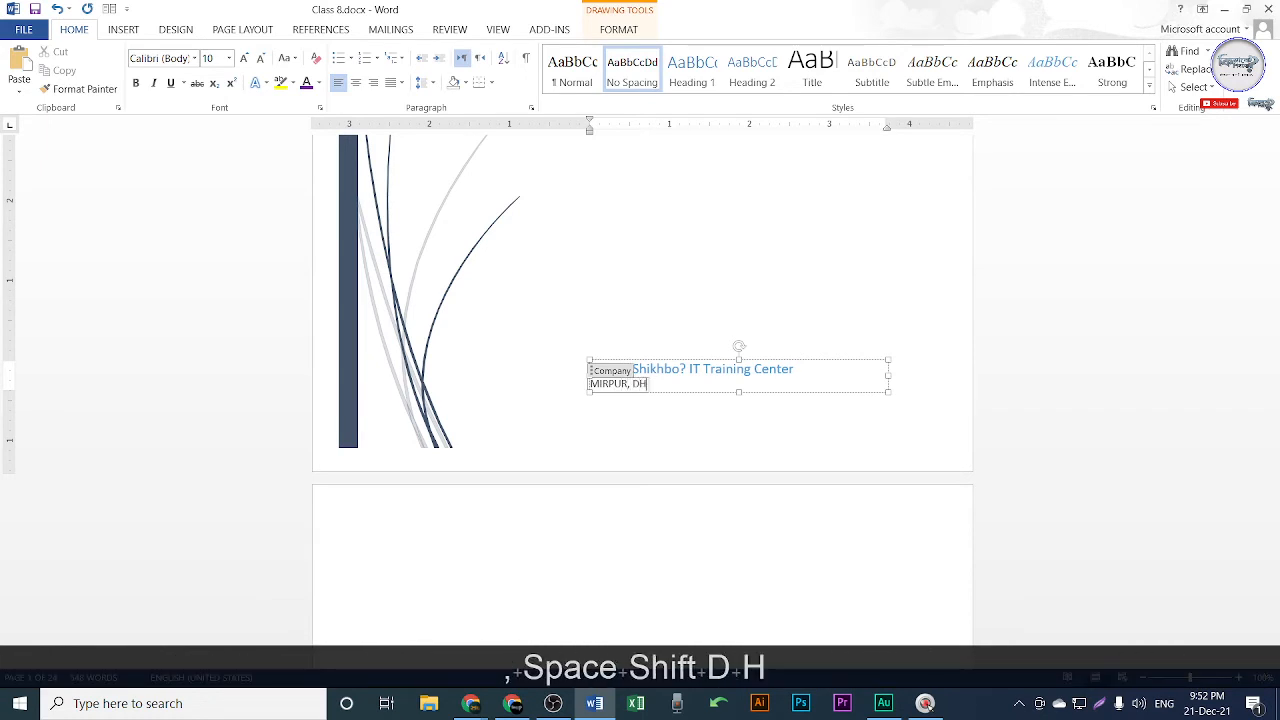
click(677, 440)
scroll(783, 397, up, 6)
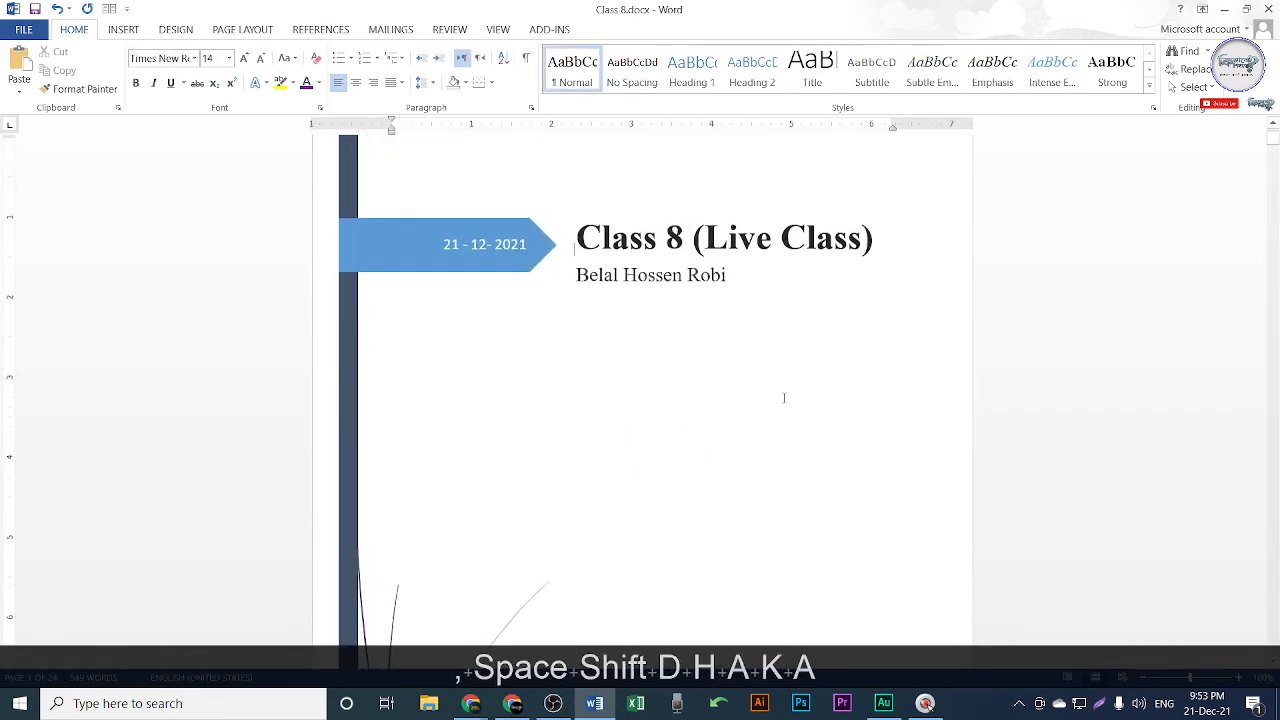
Zoom out over the finished pages, then bring the Chrome lipsum.com window forward.
scroll(791, 386, down, 5)
scroll(775, 402, down, 2)
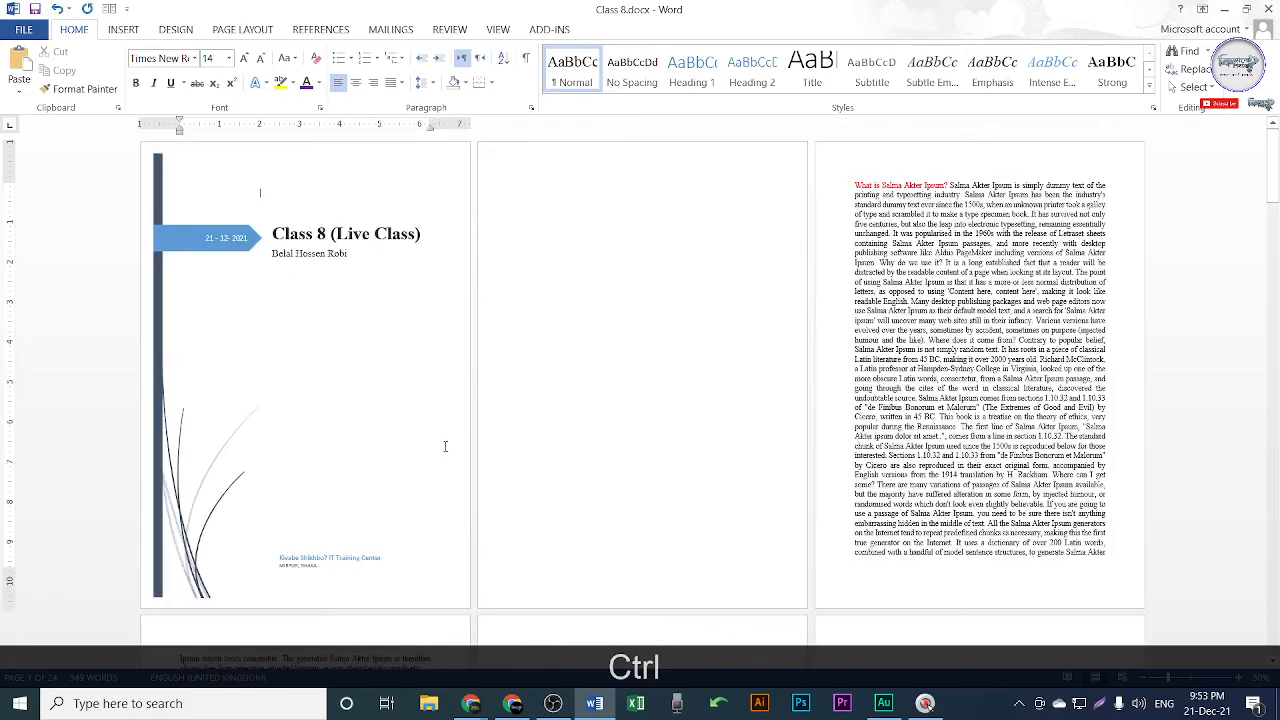
scroll(445, 444, up, 1)
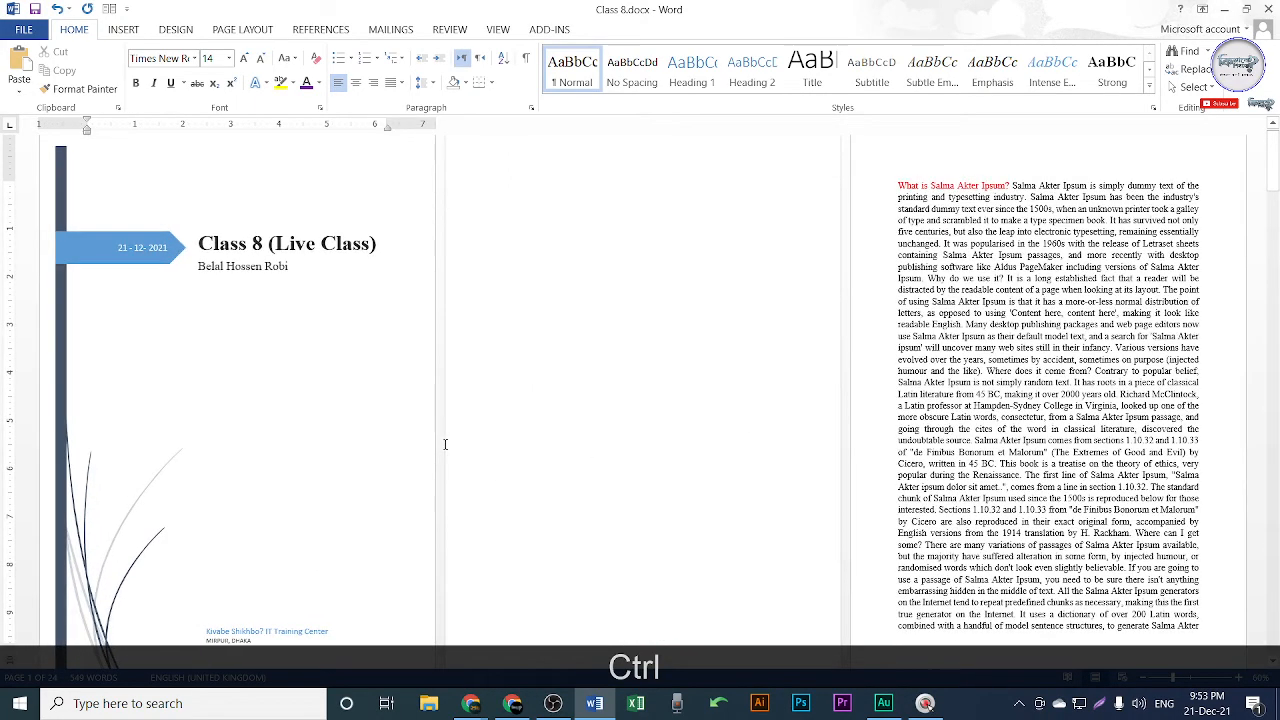
scroll(355, 432, down, 1)
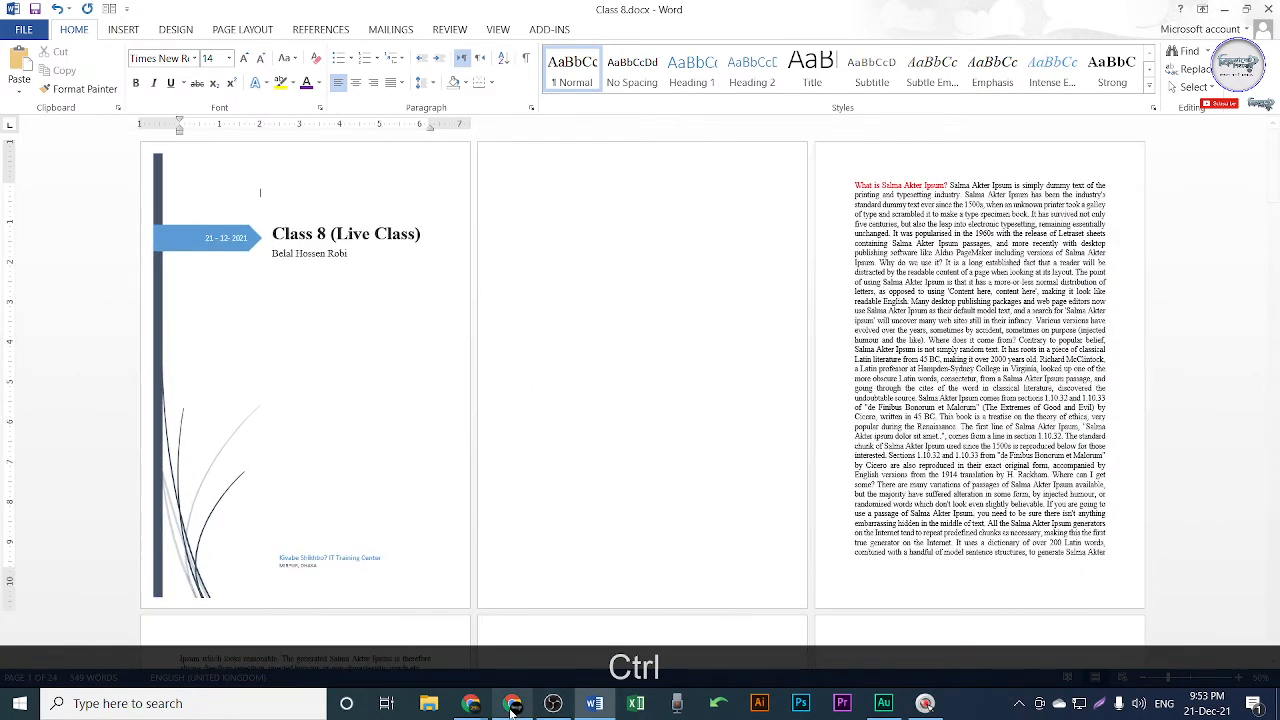
click(512, 708)
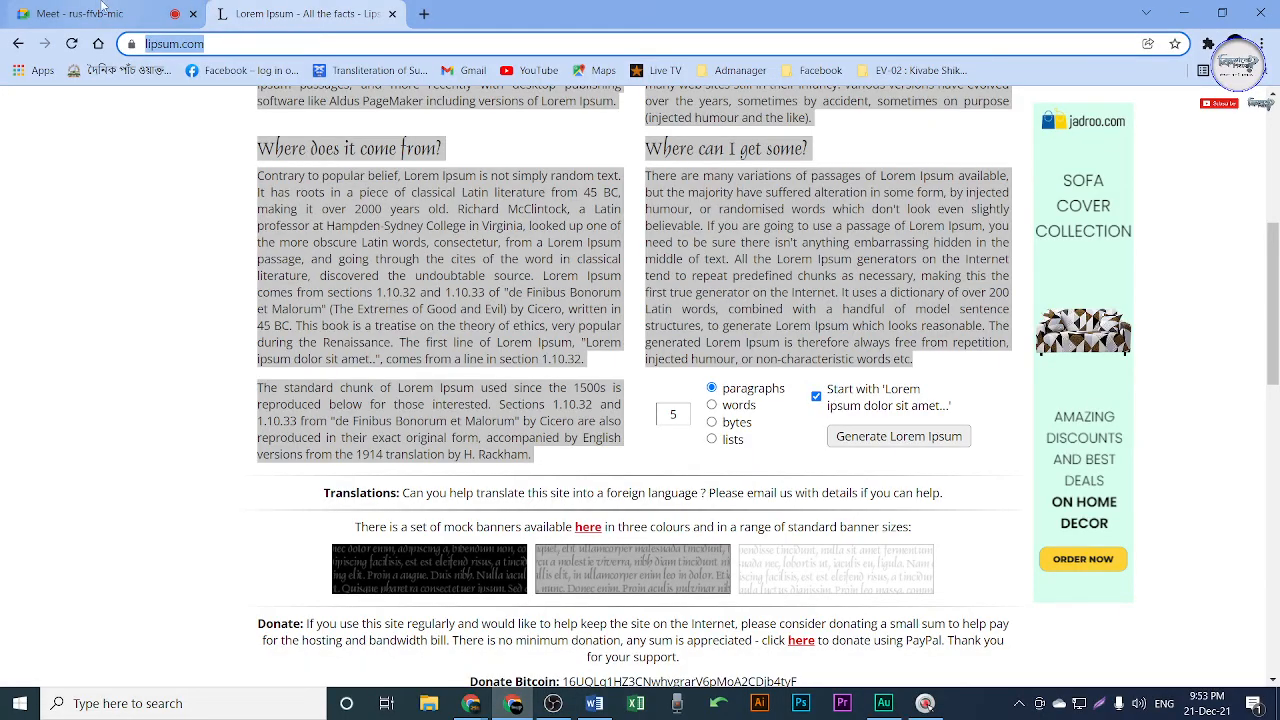
Close the lipsum.com tab, minimise Chrome, and show Word's INSERT commands.
click(100, 12)
click(349, 14)
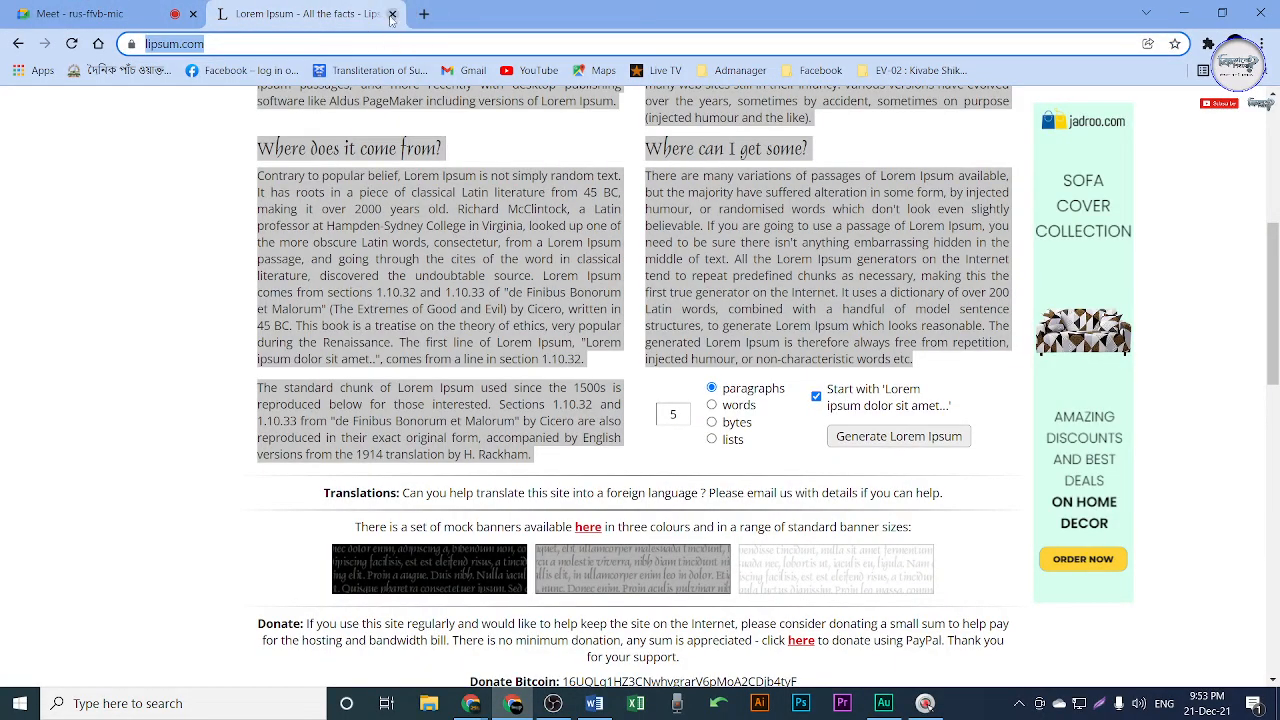
click(392, 14)
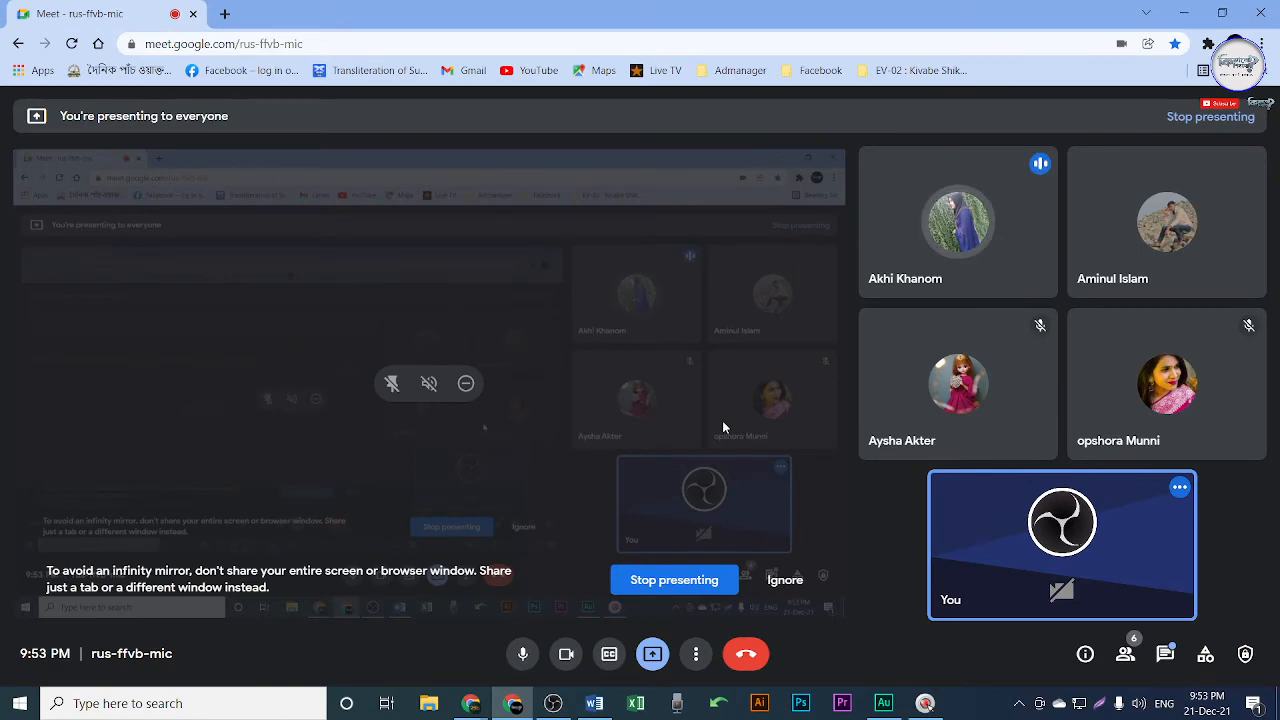
click(1186, 14)
click(123, 29)
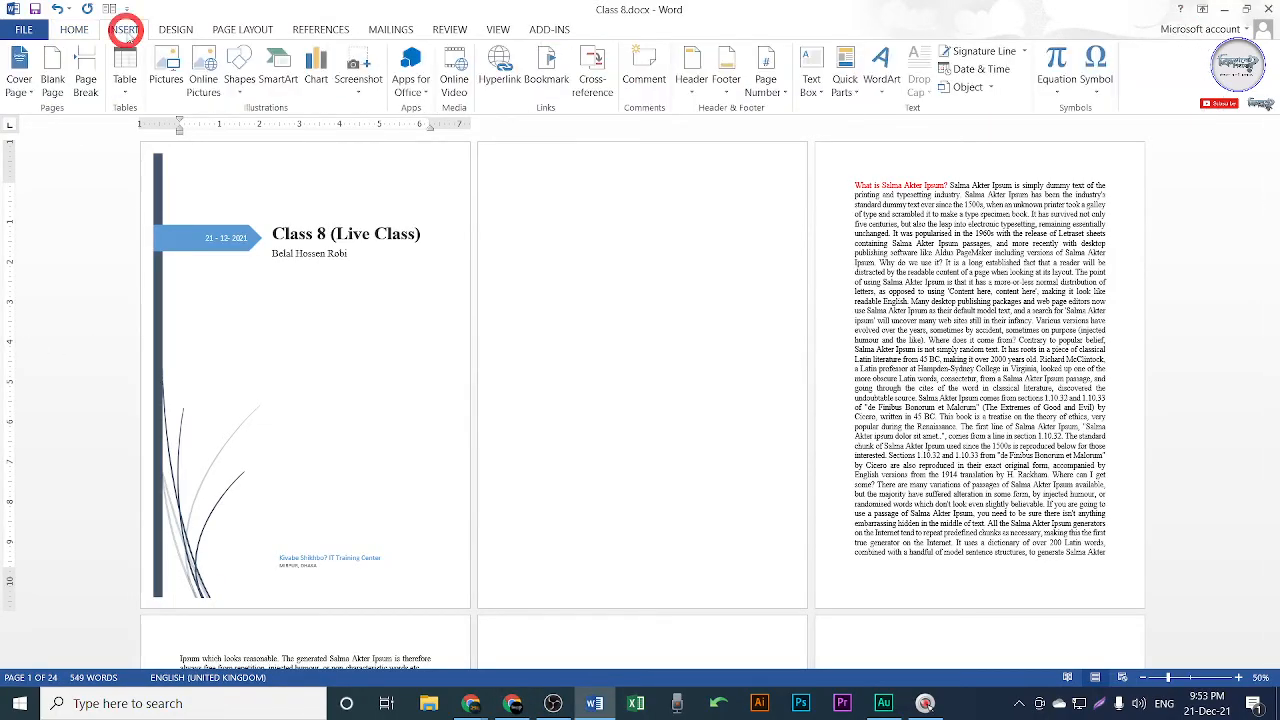
click(20, 82)
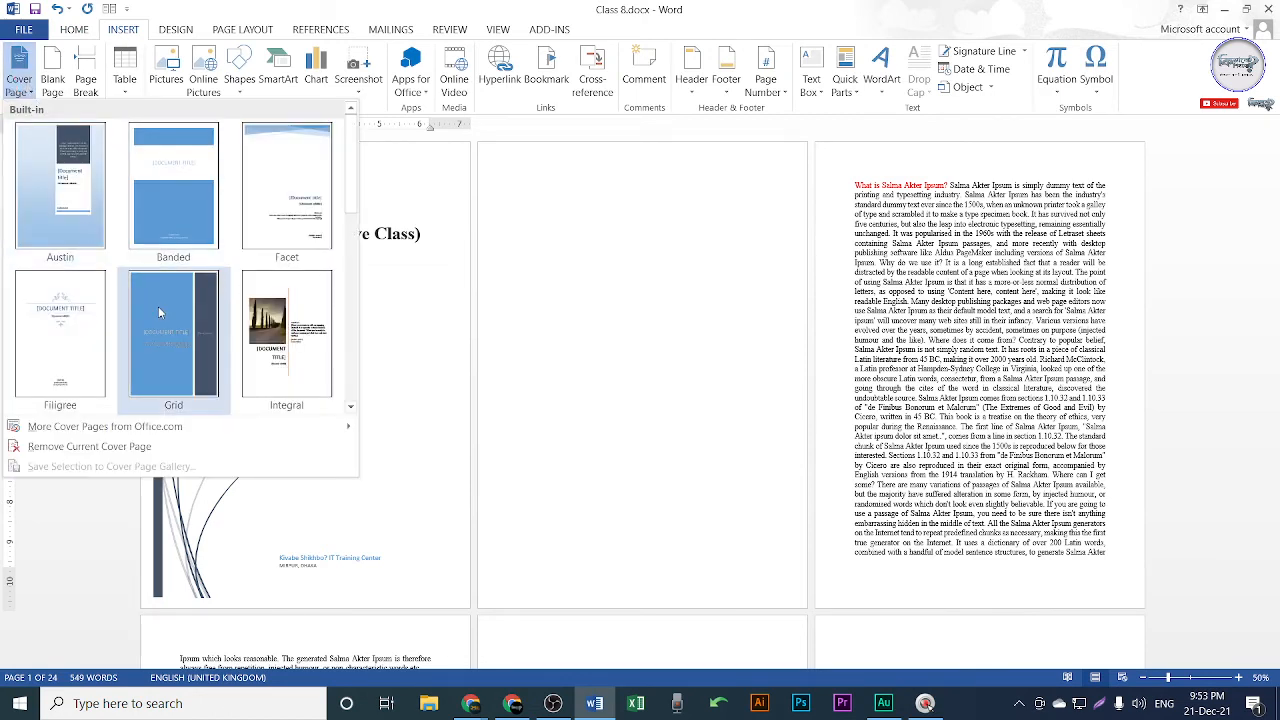
scroll(158, 306, down, 5)
scroll(122, 300, up, 5)
scroll(160, 230, down, 5)
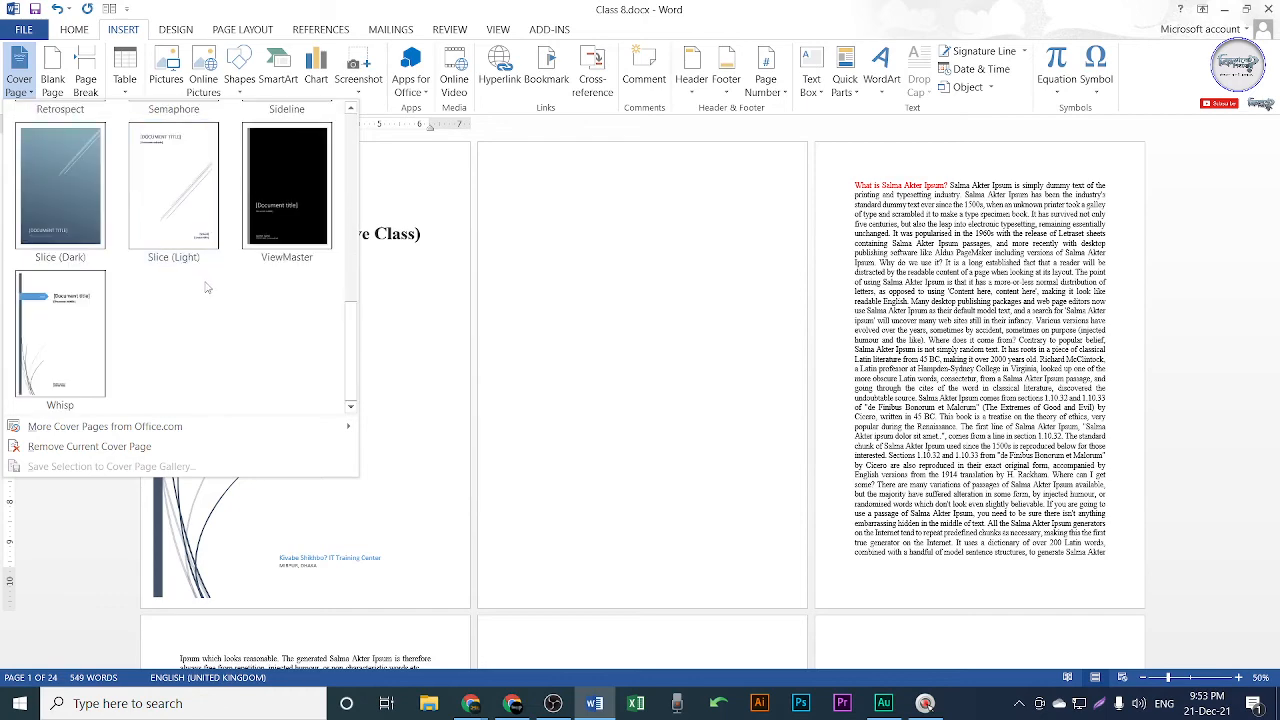
scroll(212, 290, up, 5)
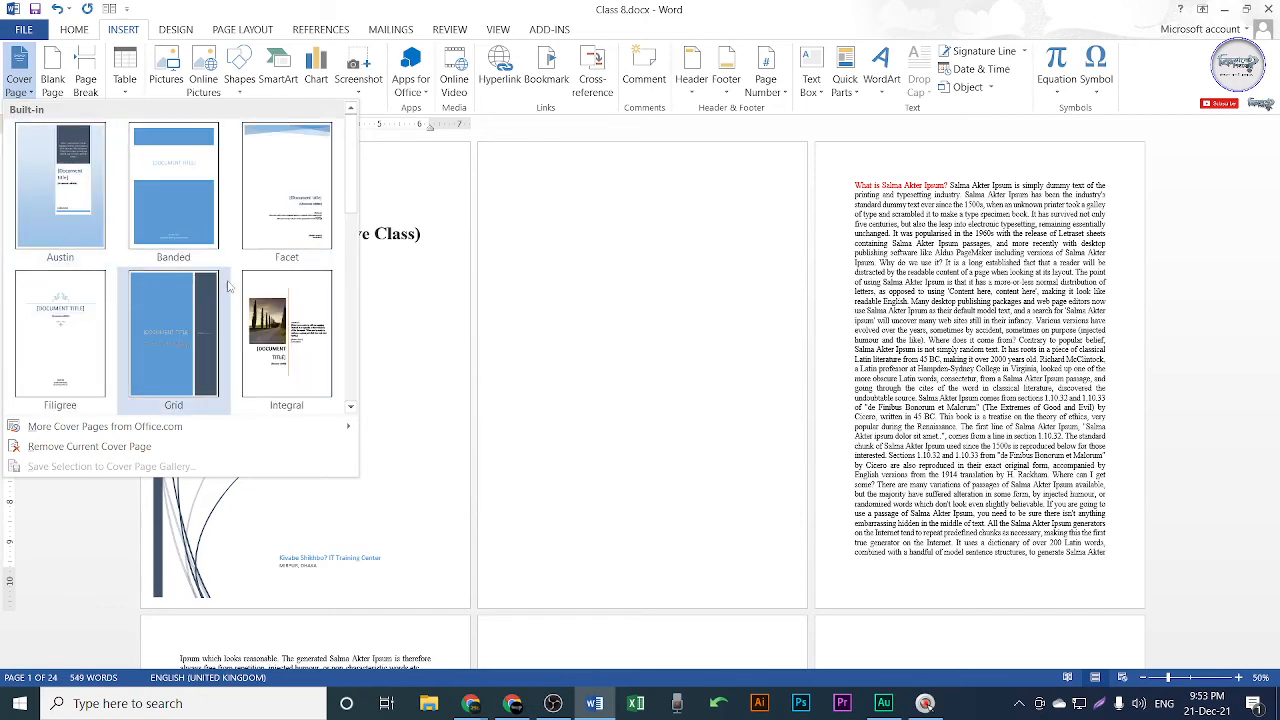
scroll(228, 300, down, 5)
click(546, 374)
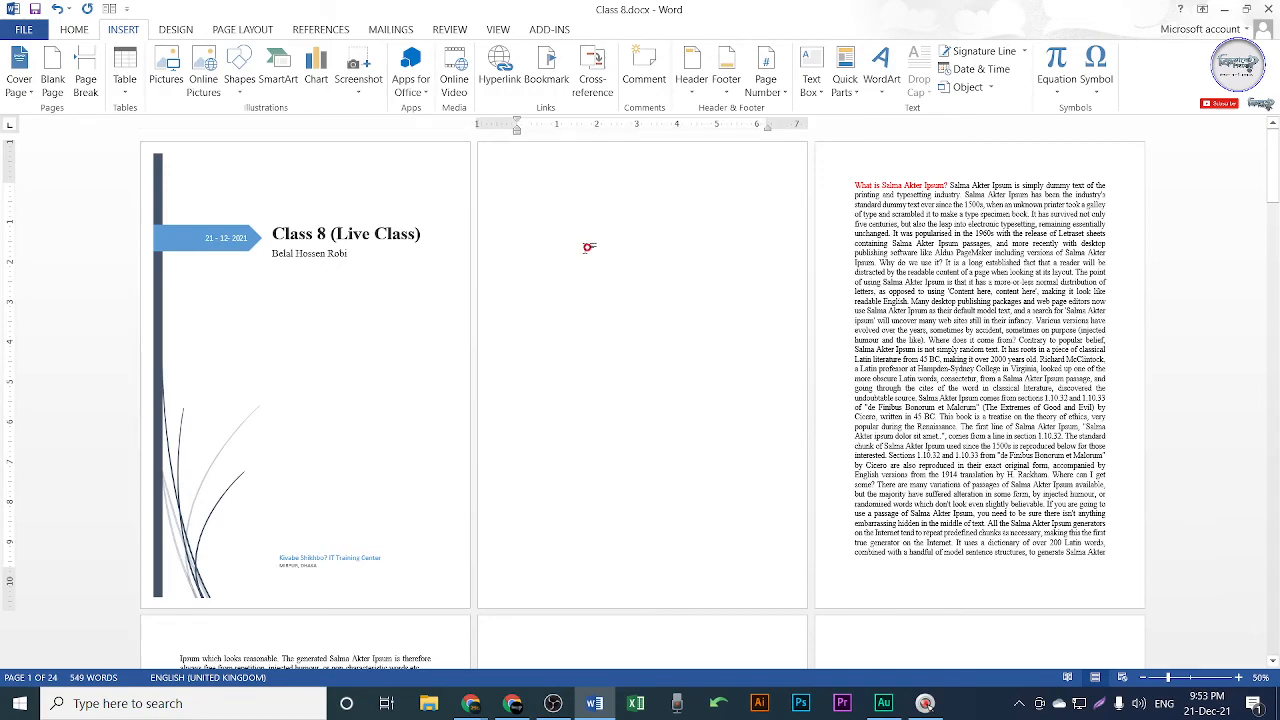
scroll(650, 316, up, 1)
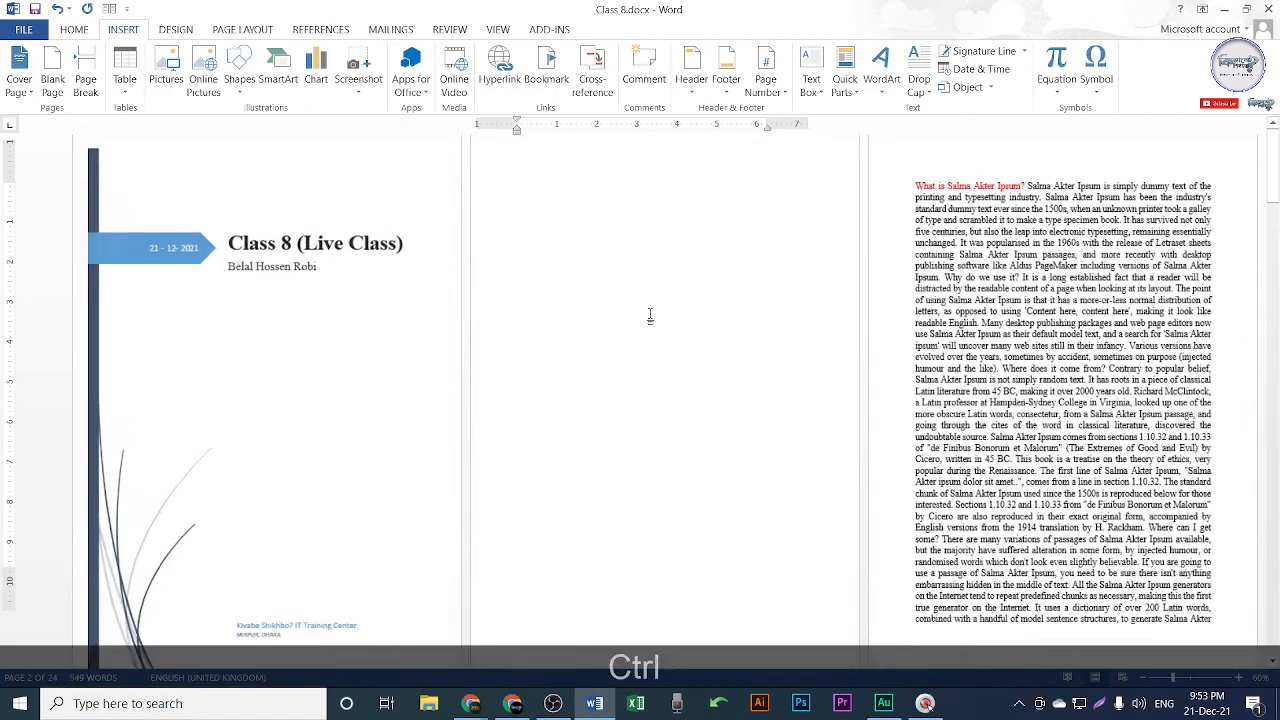
scroll(580, 344, up, 1)
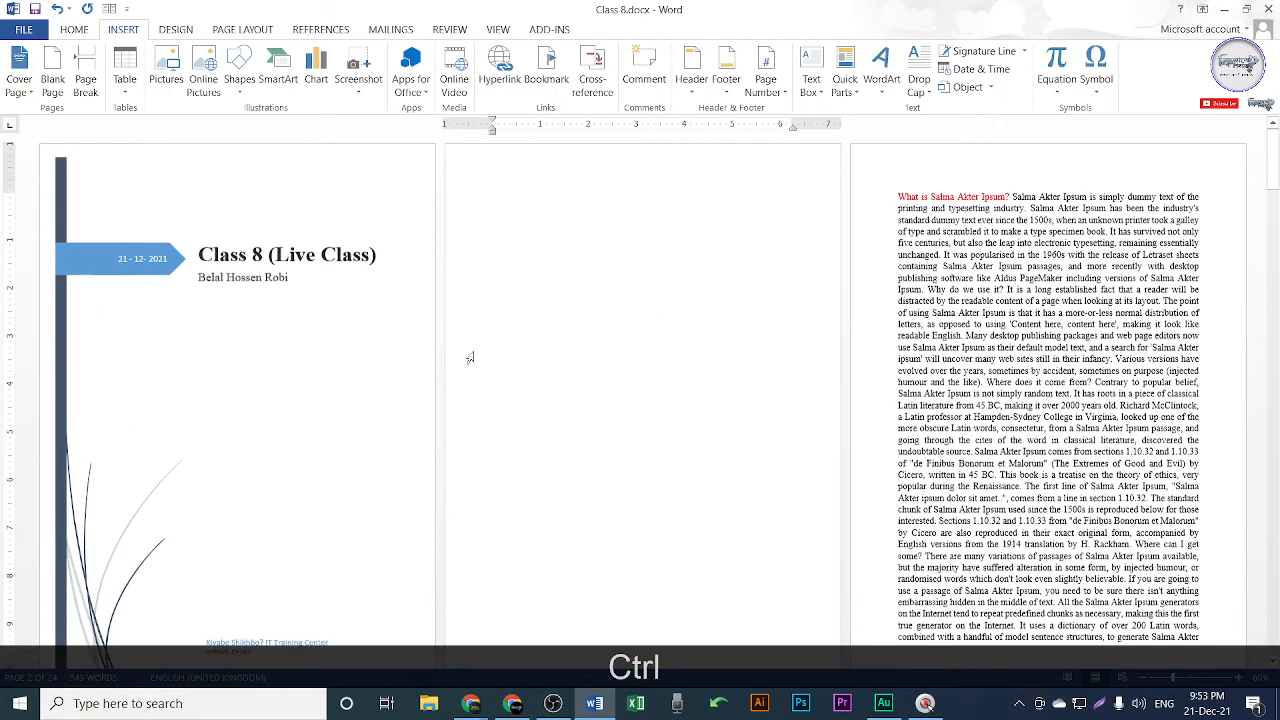
scroll(266, 400, down, 1)
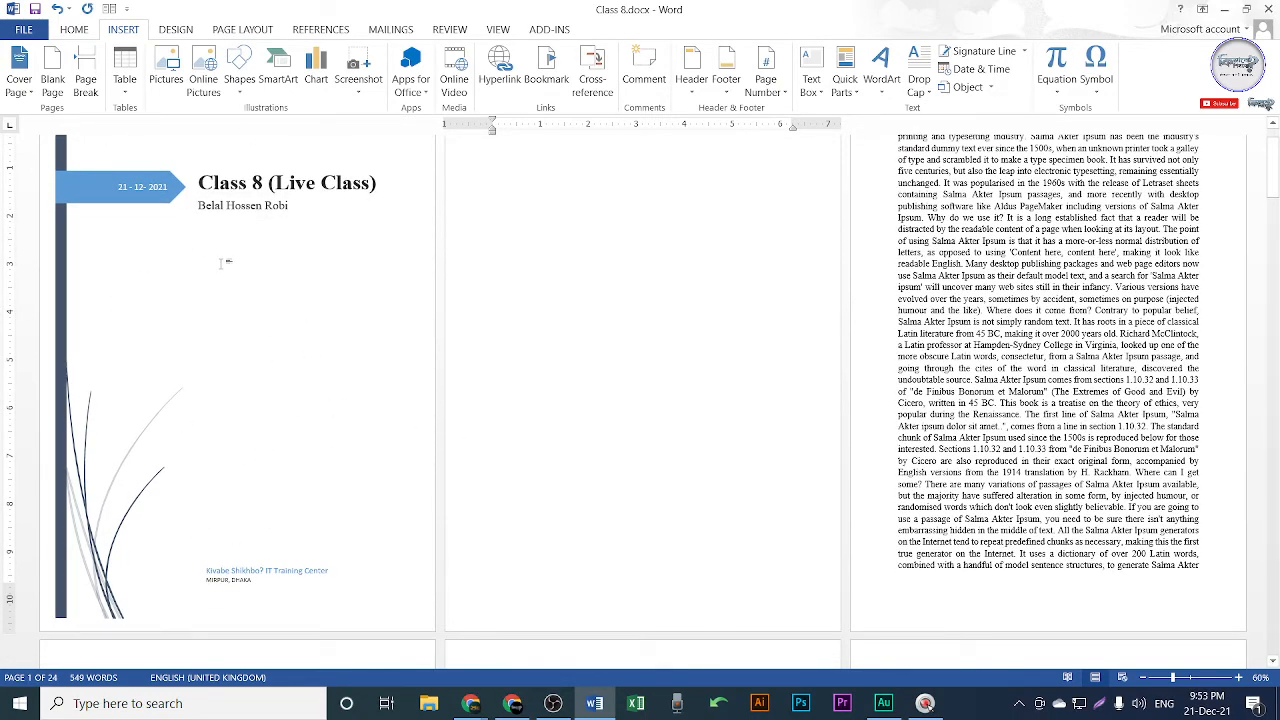
scroll(634, 326, up, 1)
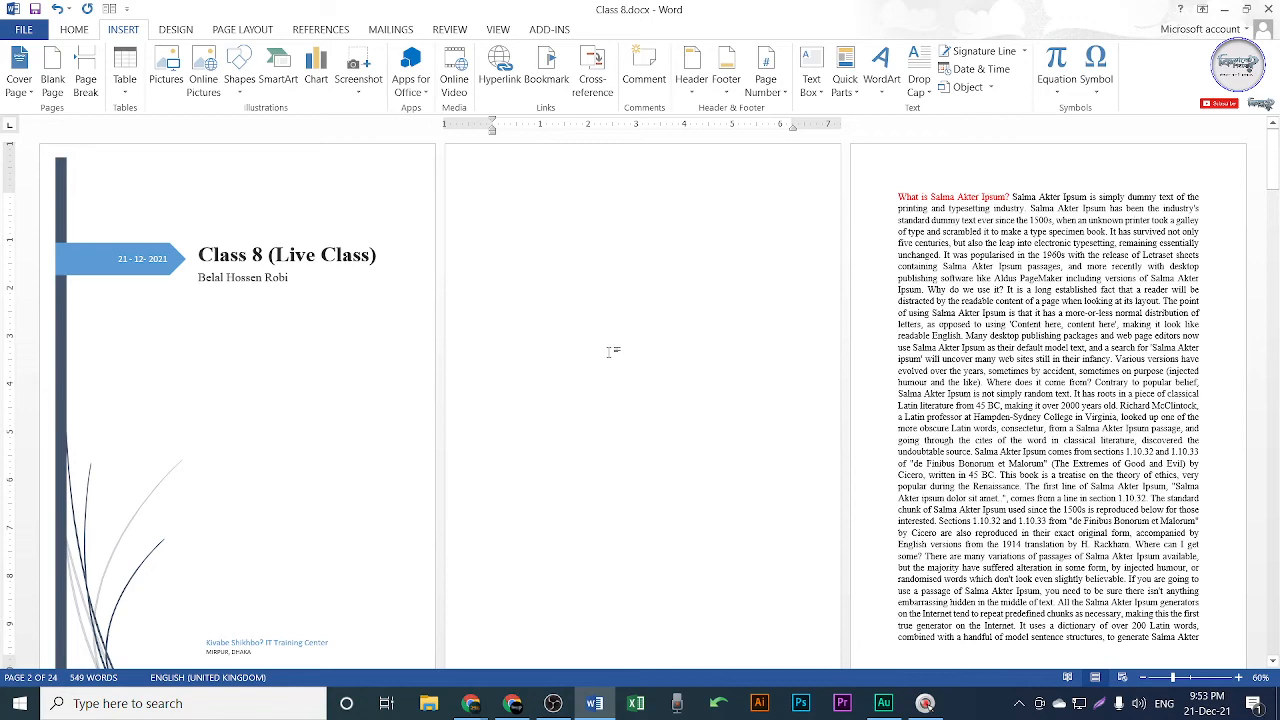
scroll(234, 347, up, 2)
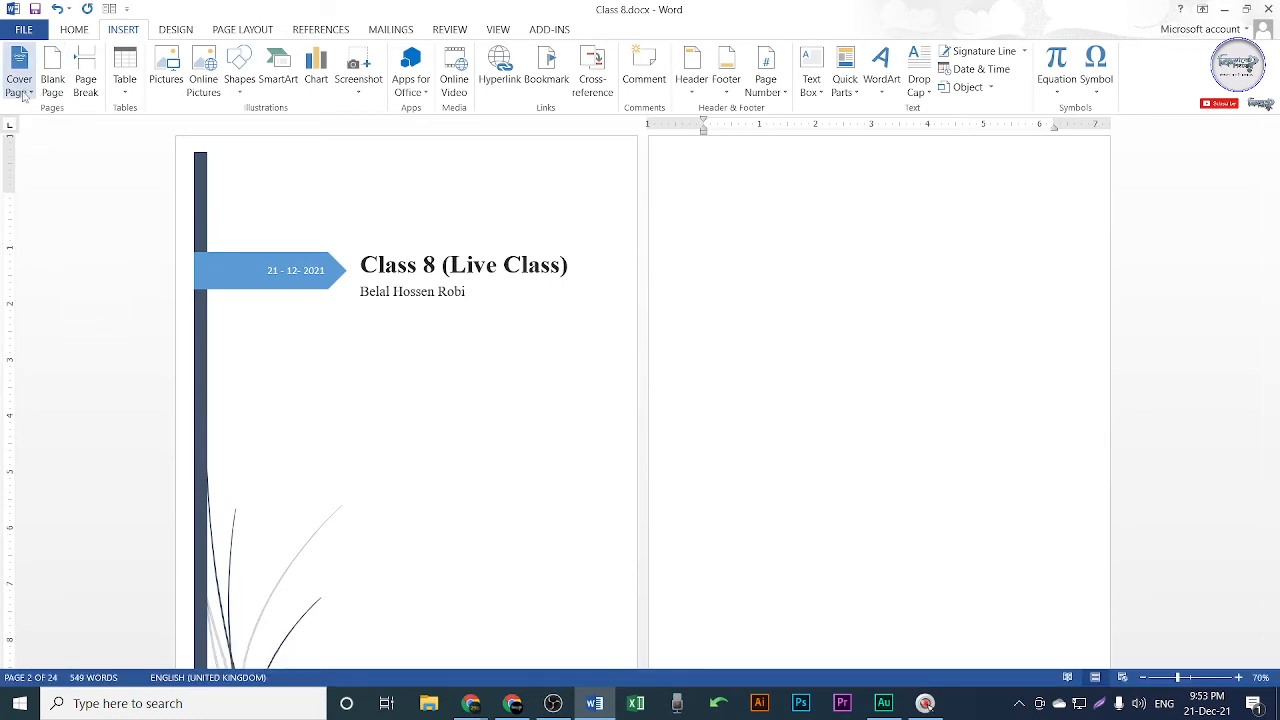
scroll(466, 309, down, 5)
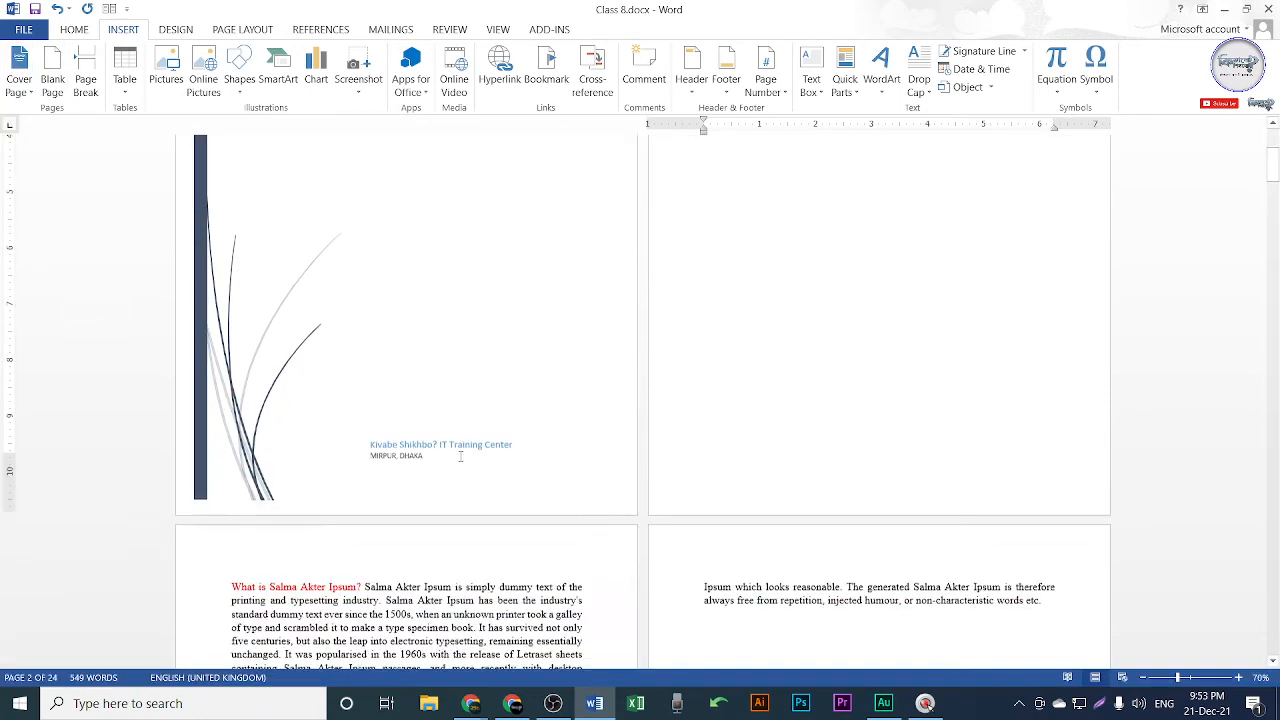
scroll(427, 438, up, 3)
click(110, 8)
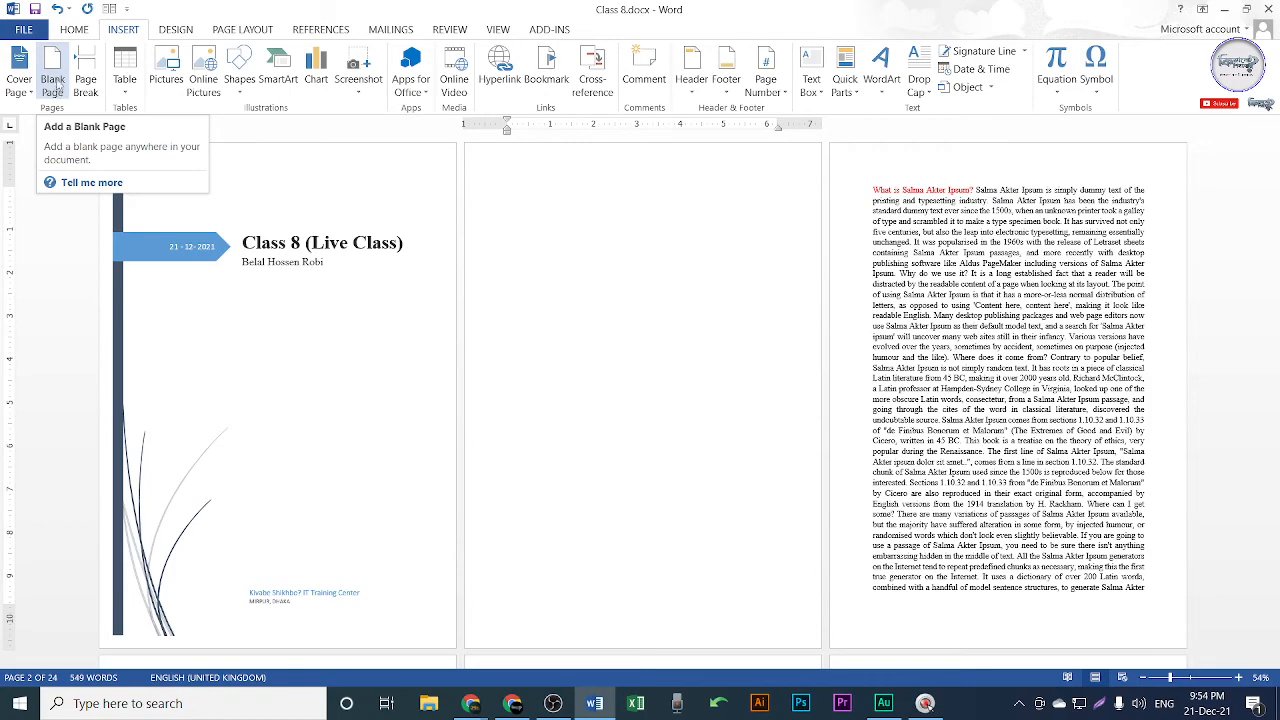
scroll(760, 410, down, 2)
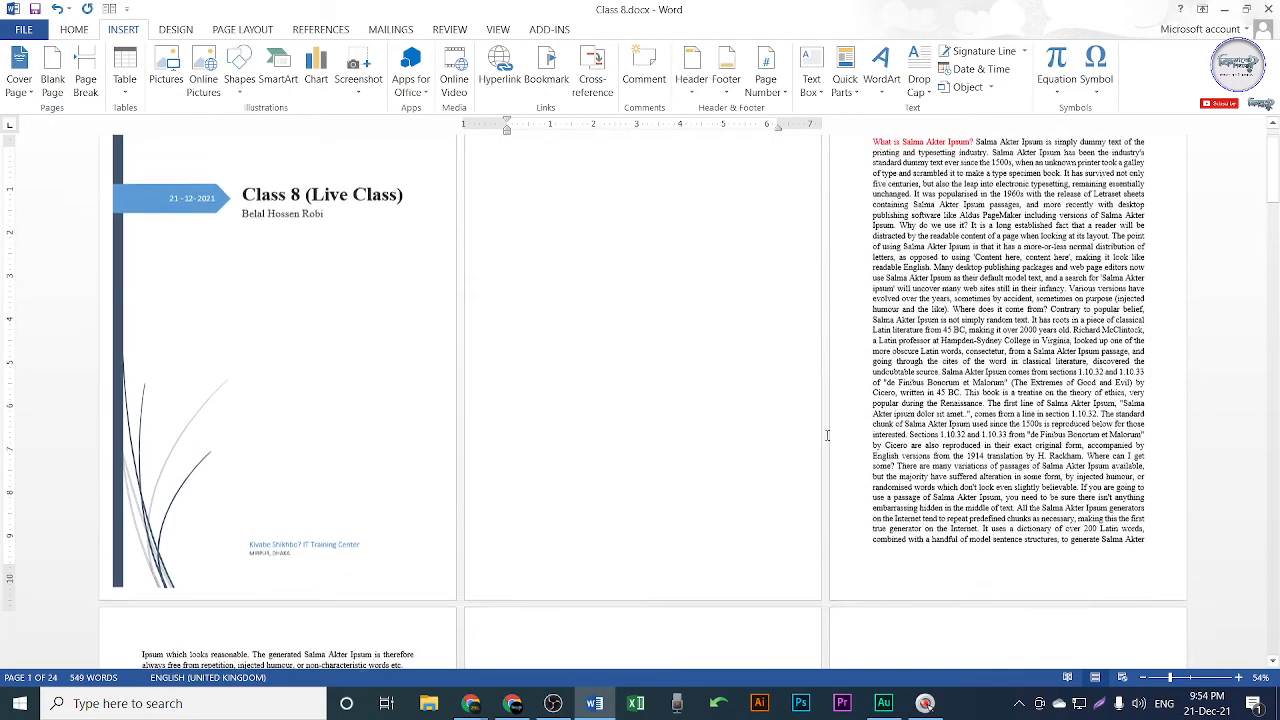
click(1070, 385)
scroll(530, 355, up, 6)
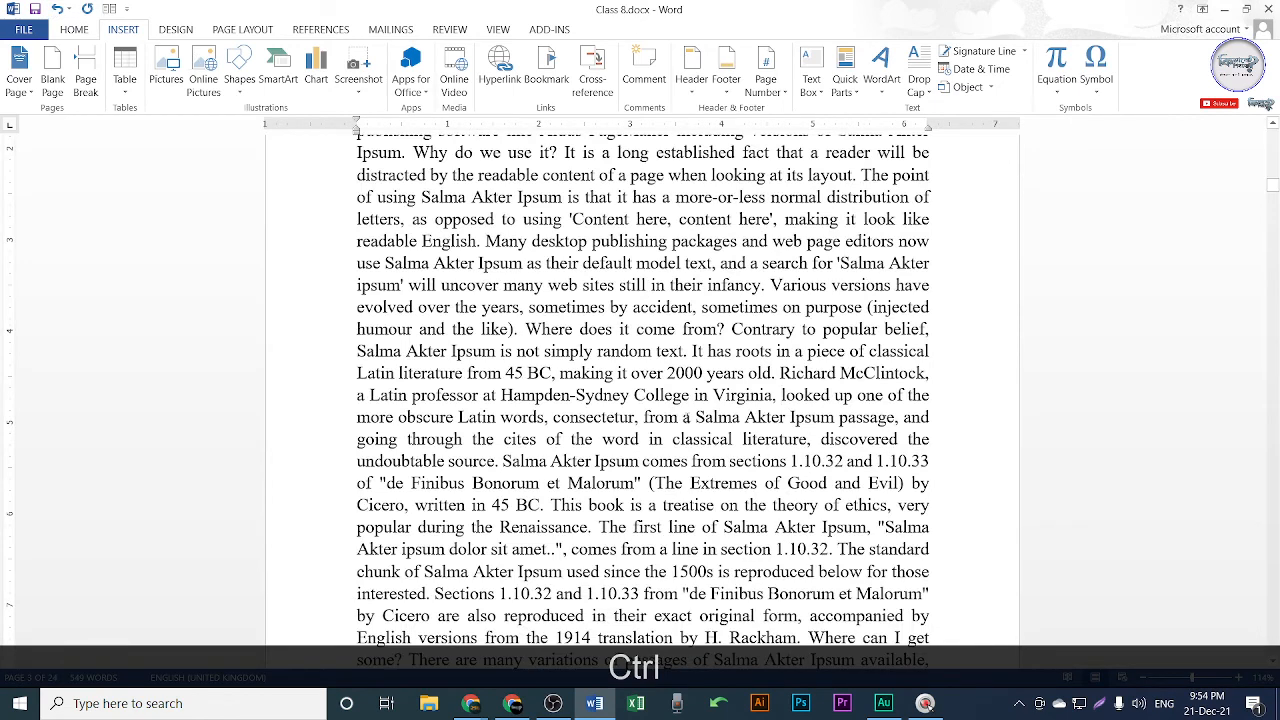
Colour the 'BC,' in '45 BC, making it over 2000 years old' red.
drag(557, 373, 527, 373)
click(72, 32)
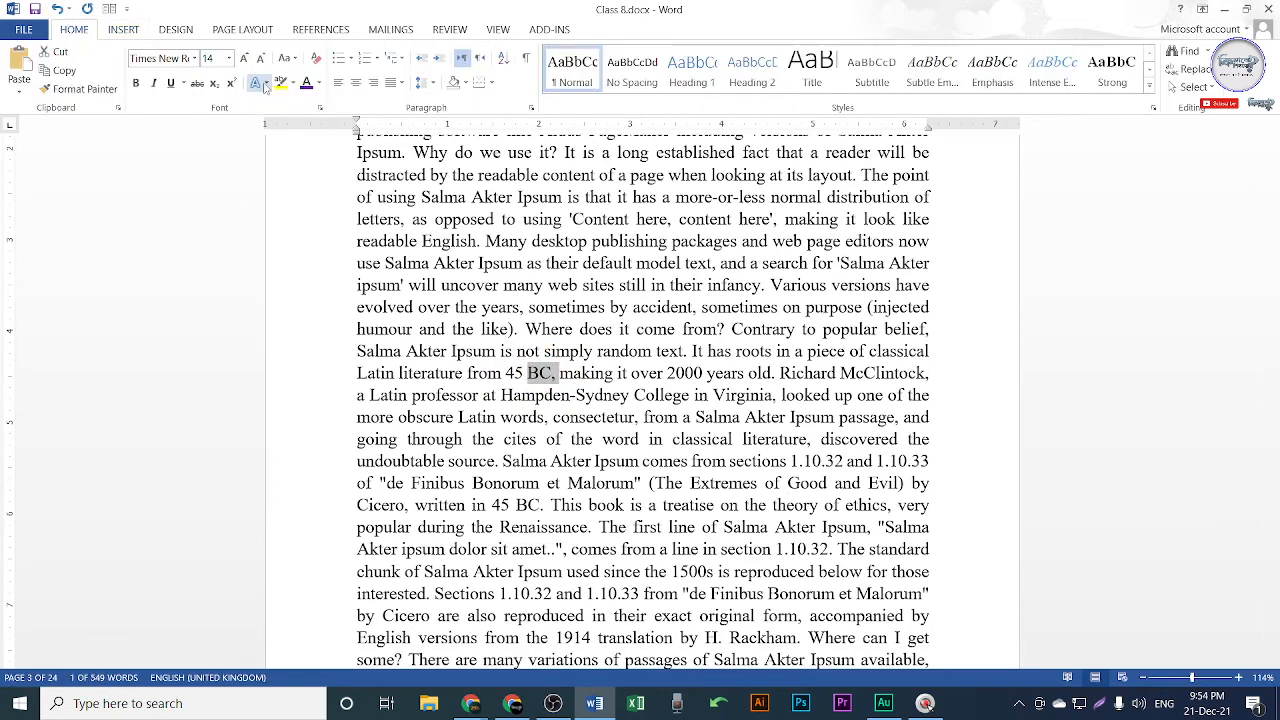
click(318, 83)
click(318, 225)
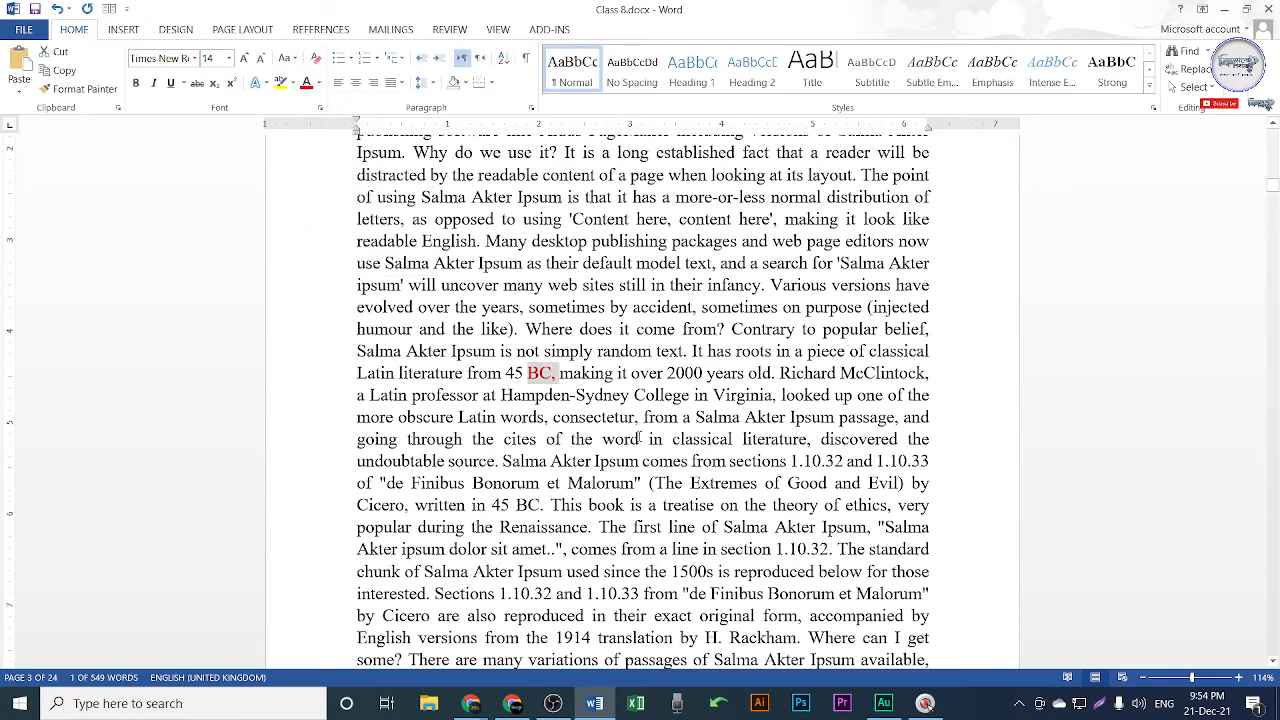
click(556, 379)
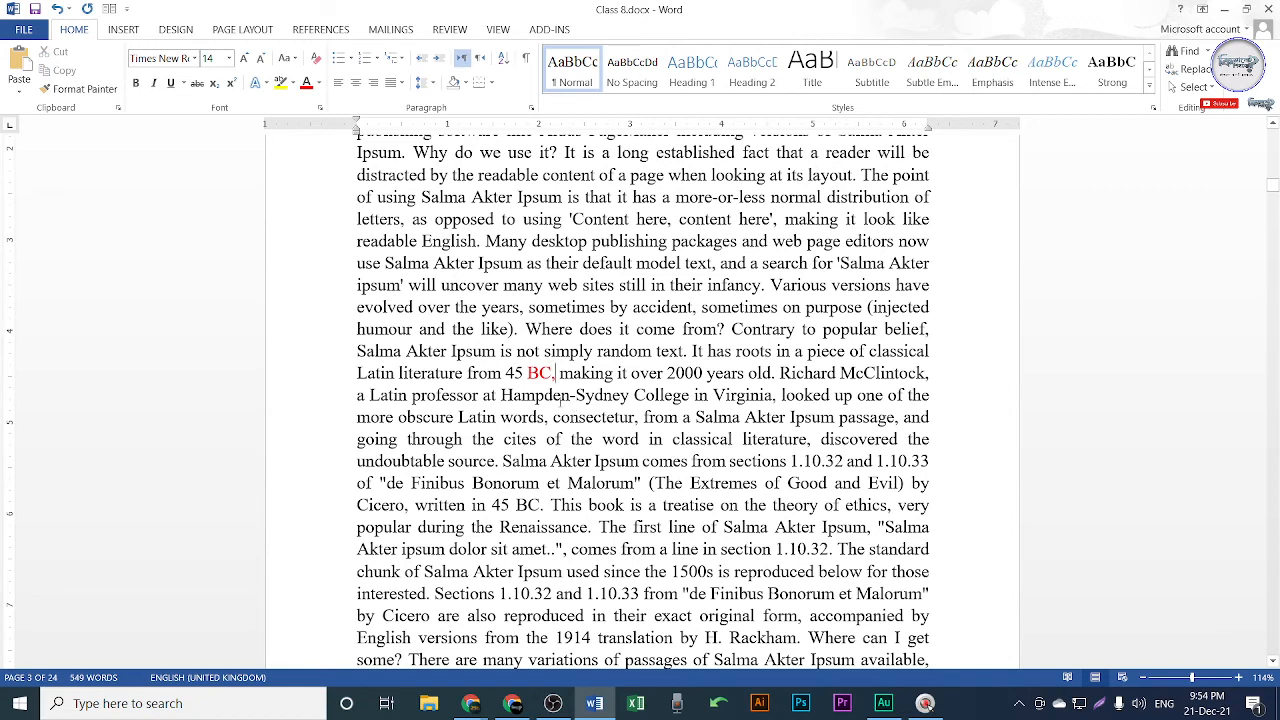
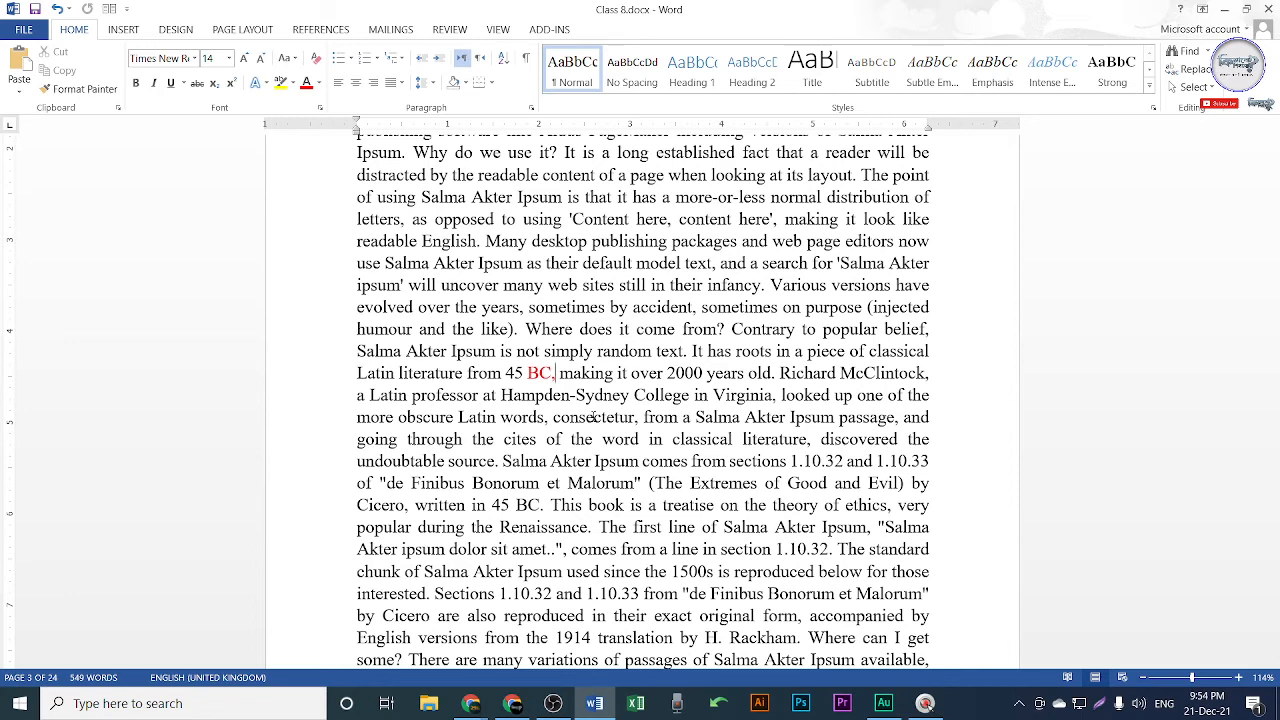
Insert a blank page after the red 'BC,' and scroll to check the result.
click(123, 29)
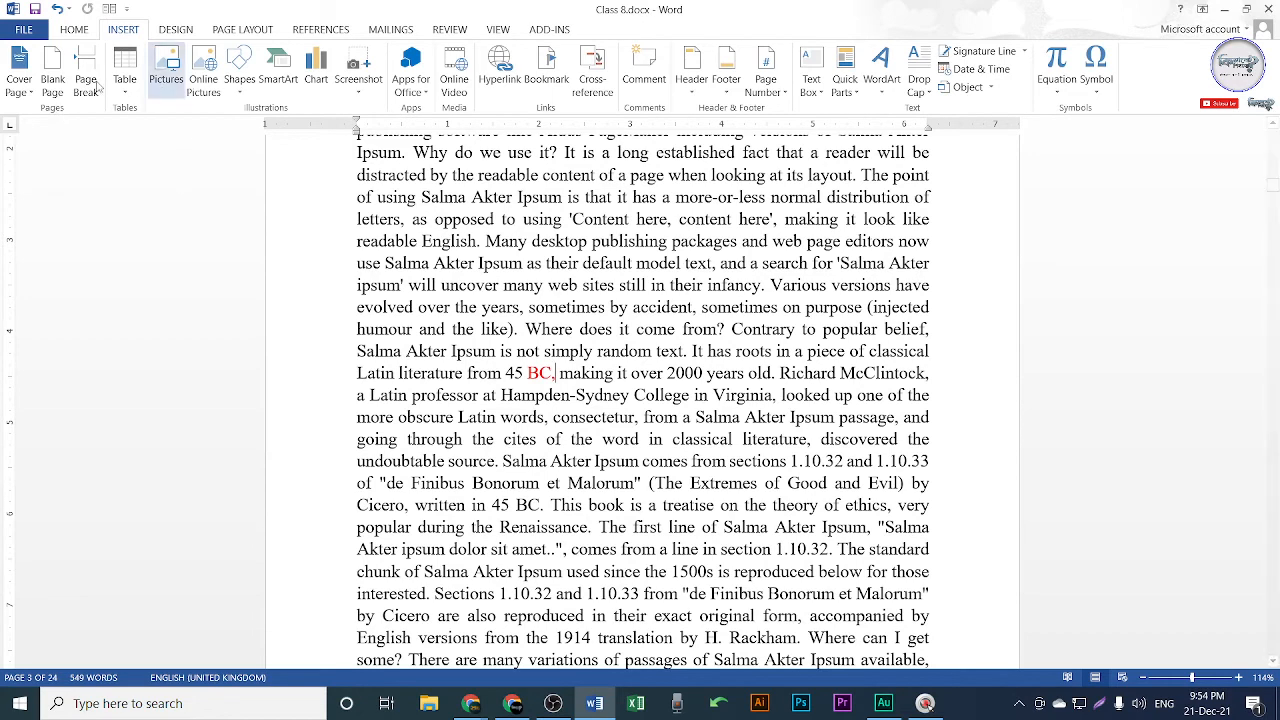
click(56, 76)
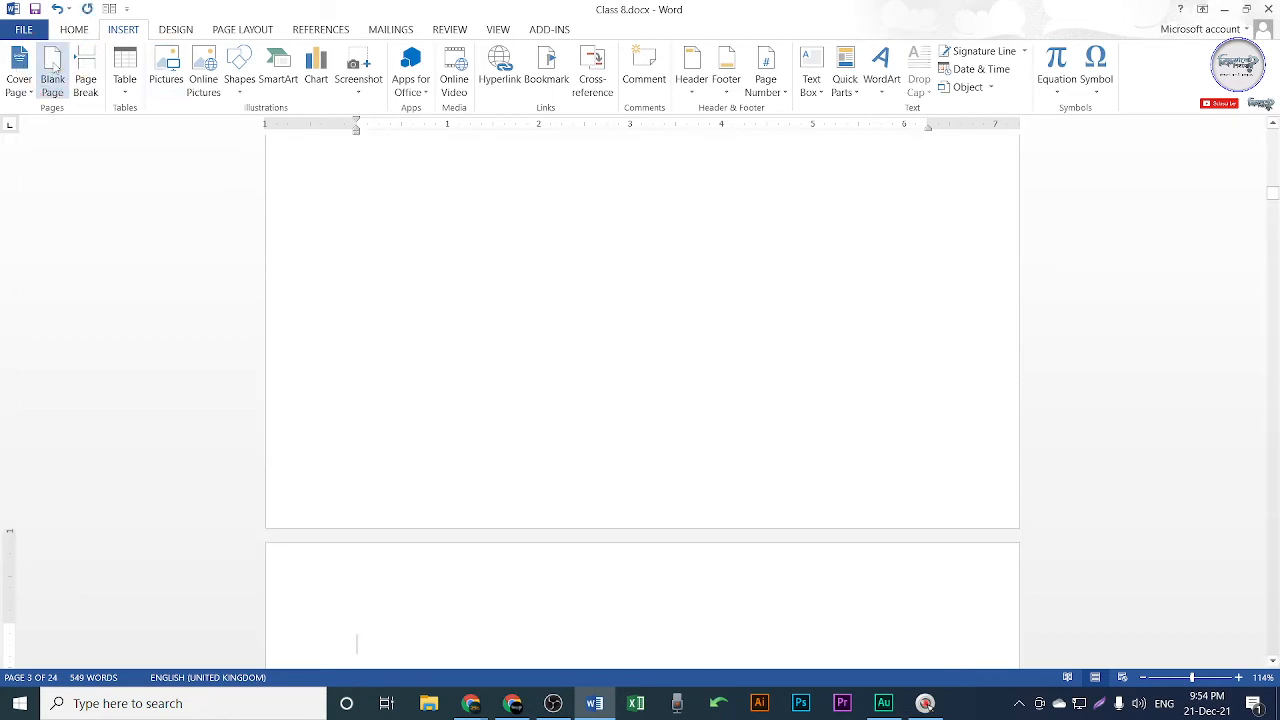
scroll(690, 390, up, 3)
scroll(676, 362, up, 2)
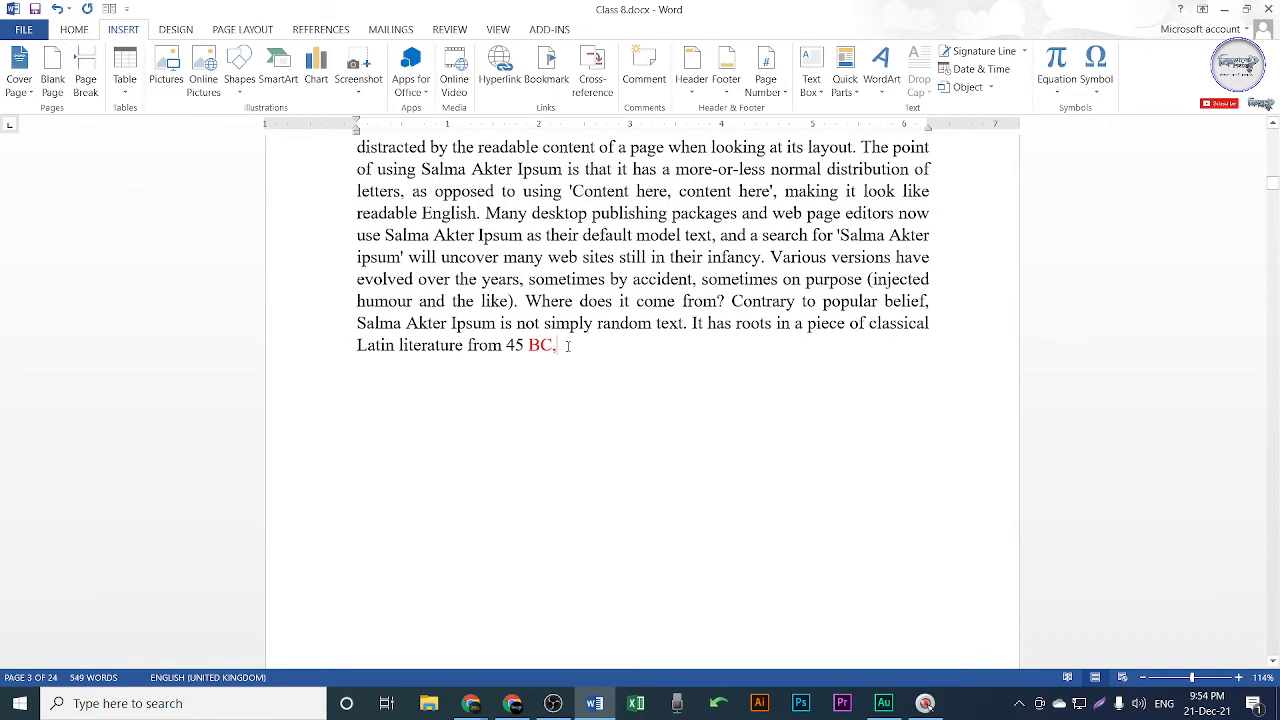
scroll(566, 345, down, 10)
scroll(571, 197, up, 6)
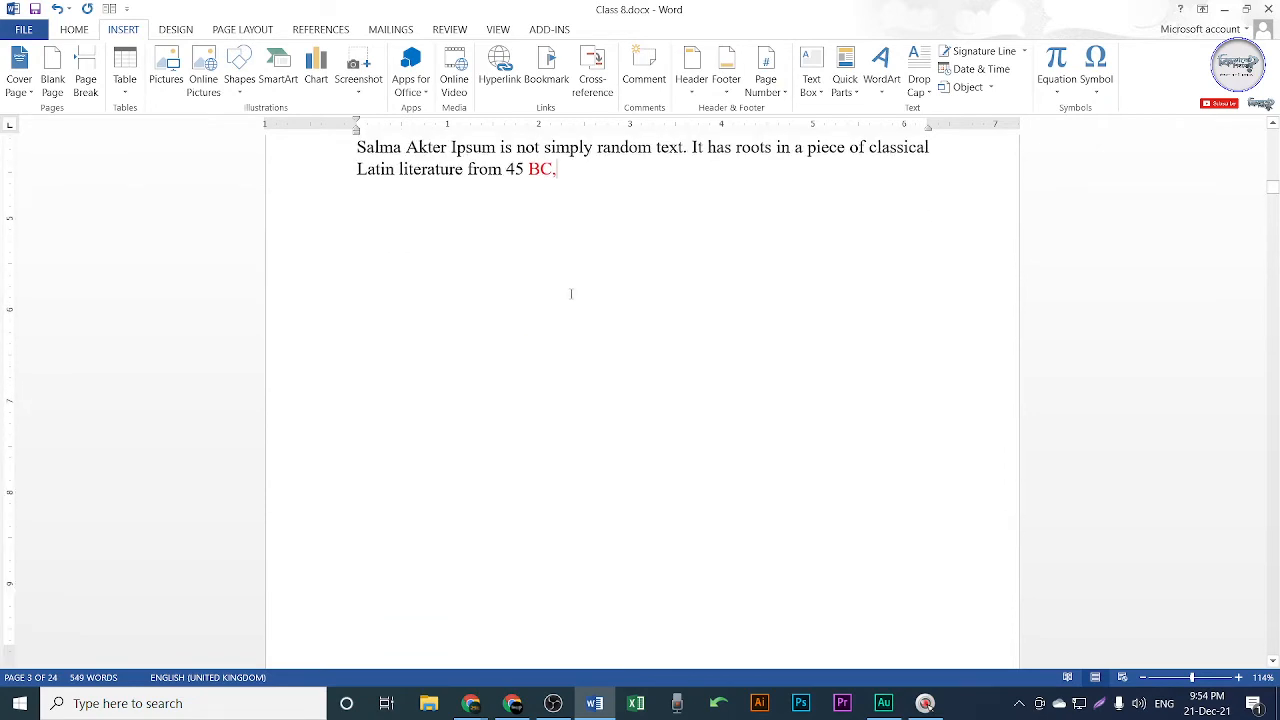
scroll(571, 293, down, 5)
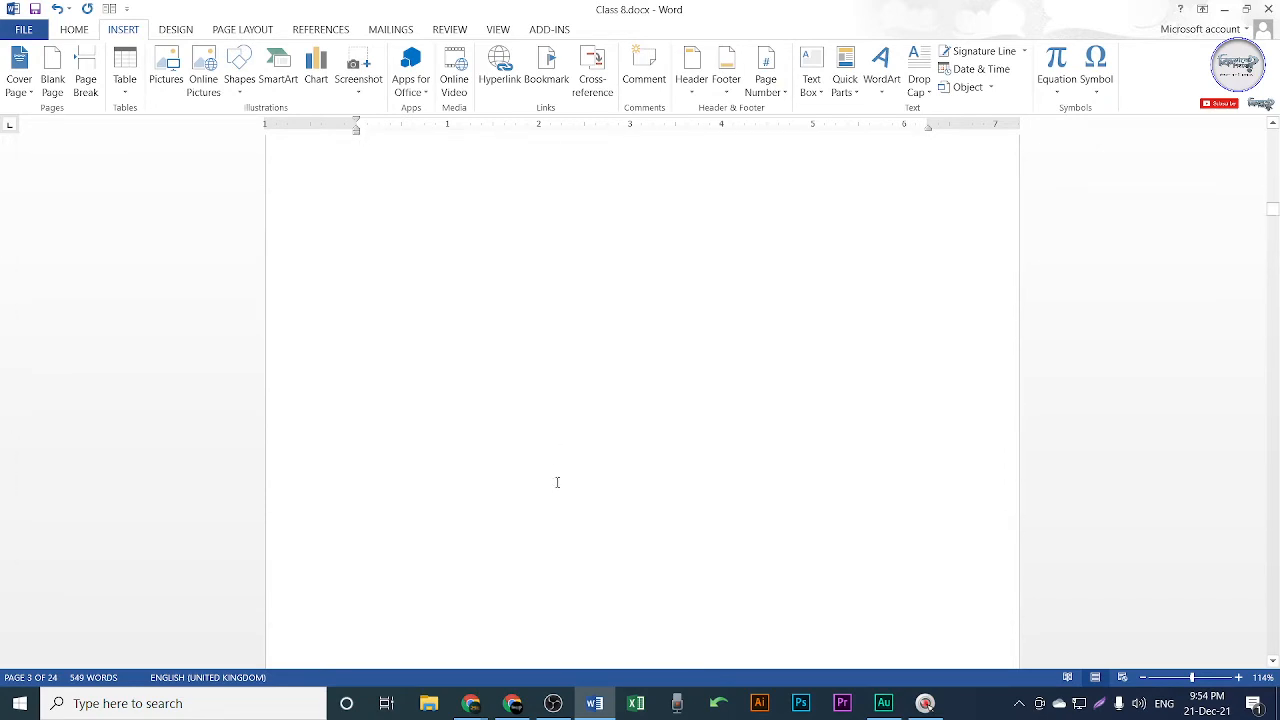
scroll(557, 482, down, 5)
scroll(710, 341, up, 3)
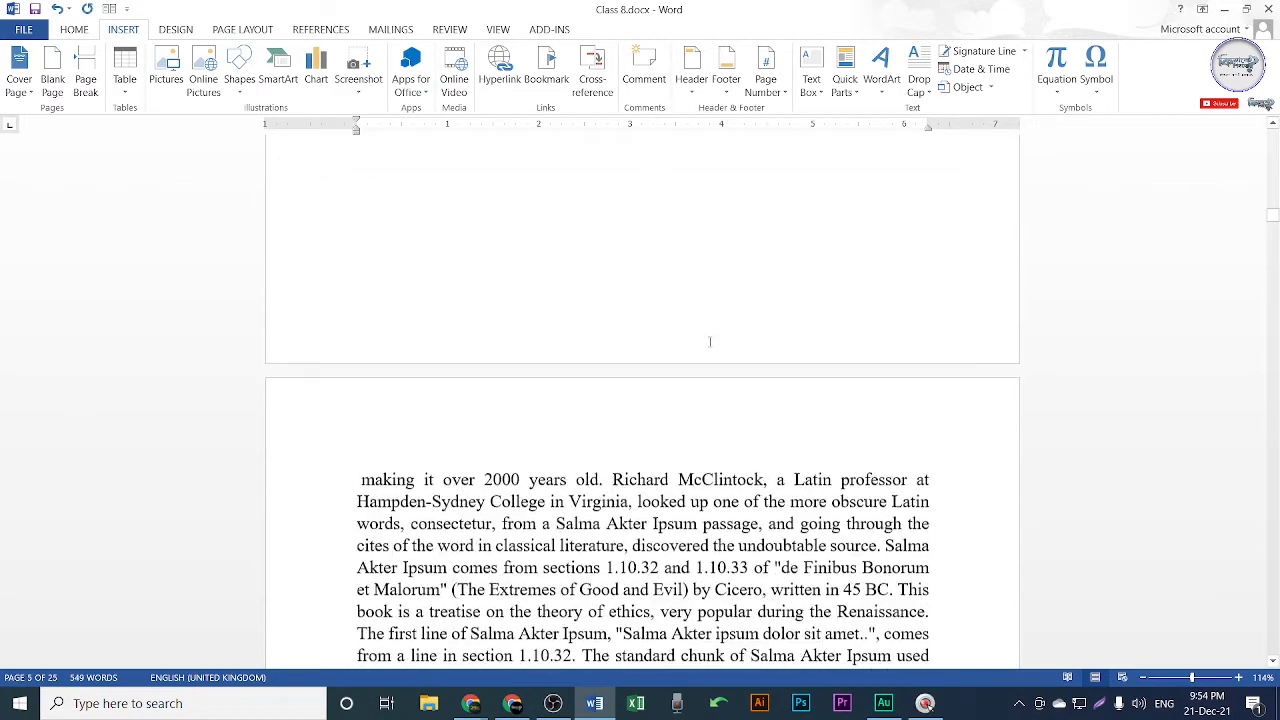
scroll(710, 341, up, 8)
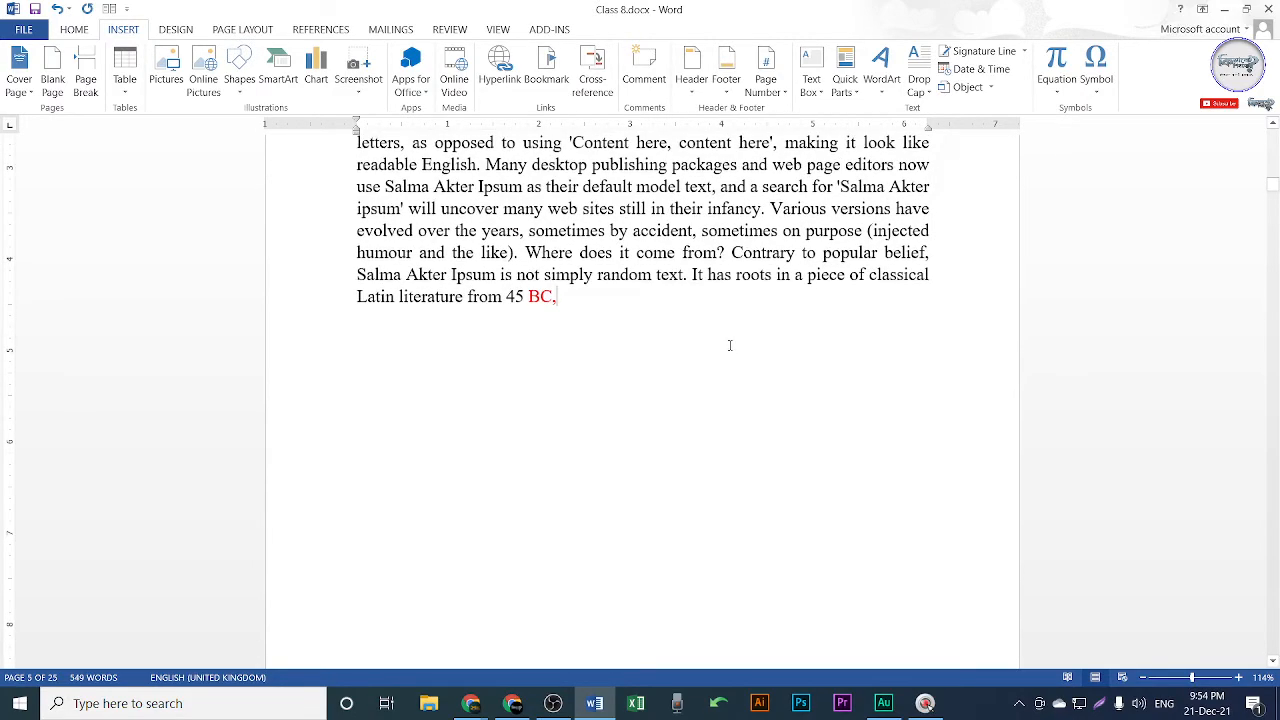
ctrl+scroll(657, 325, down, 4)
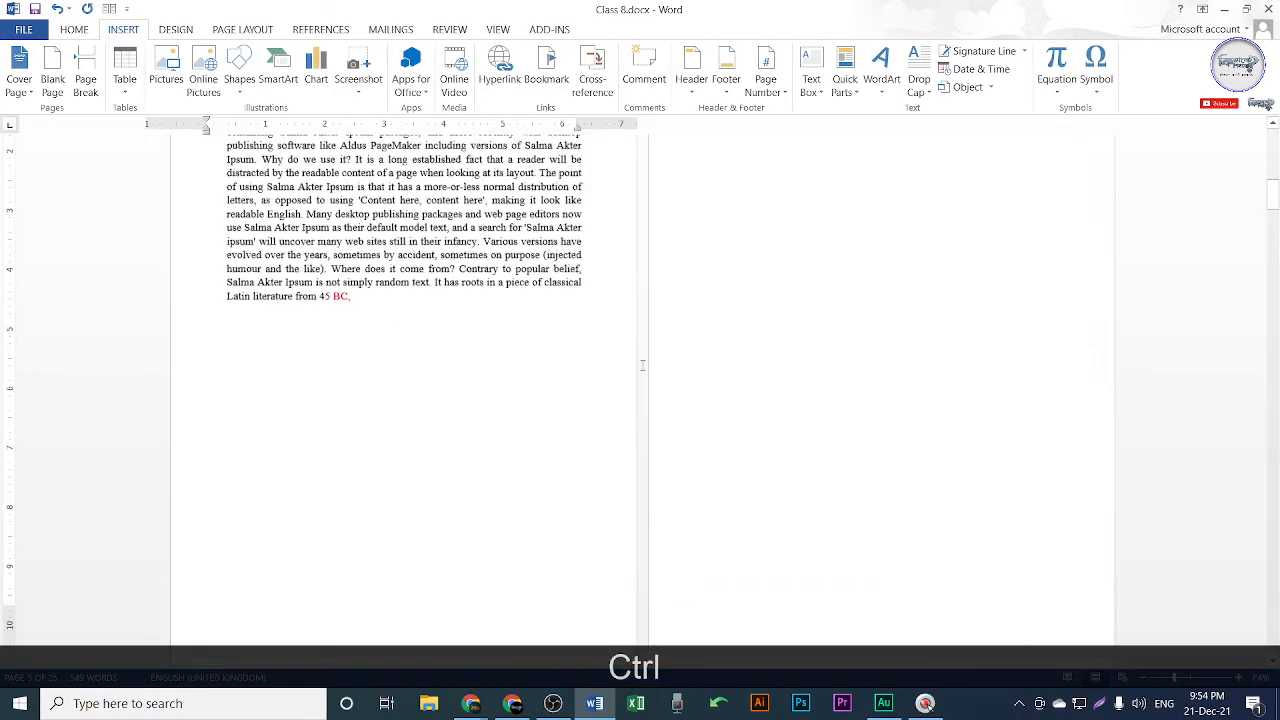
ctrl+scroll(642, 365, down, 4)
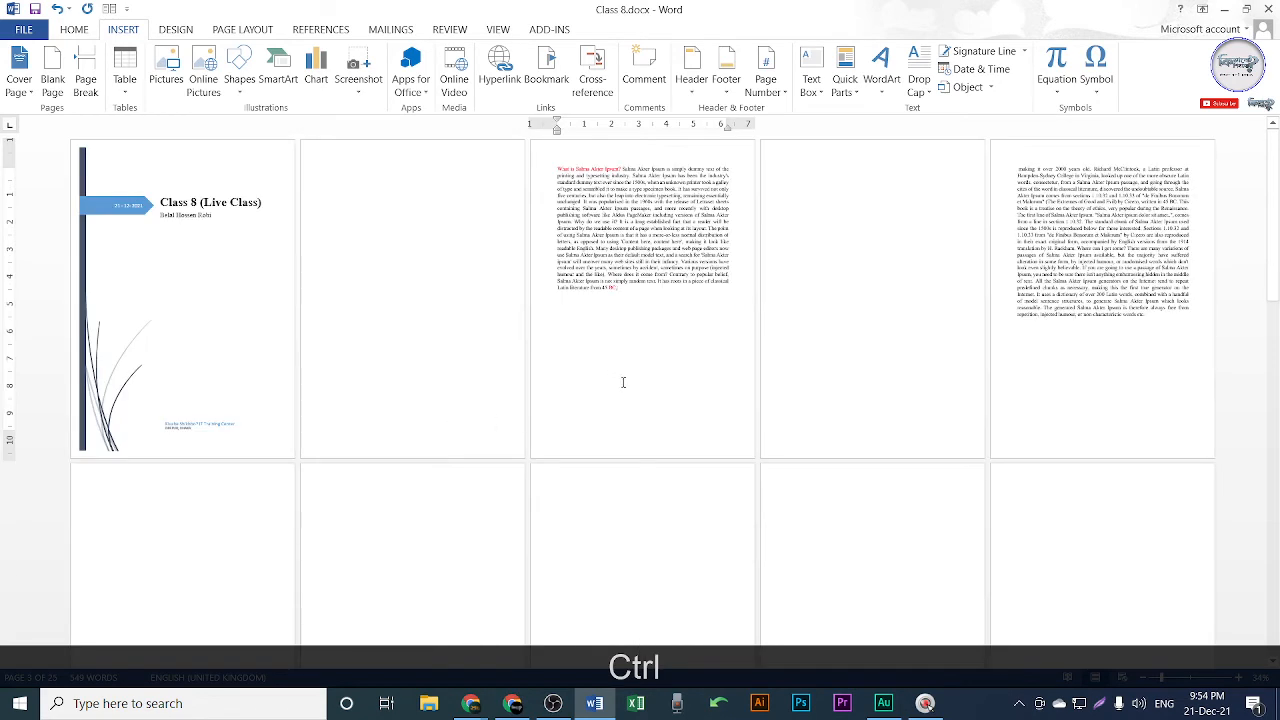
Undo the blank page so the text flows on after '45 BC'.
drag(620, 289, 601, 290)
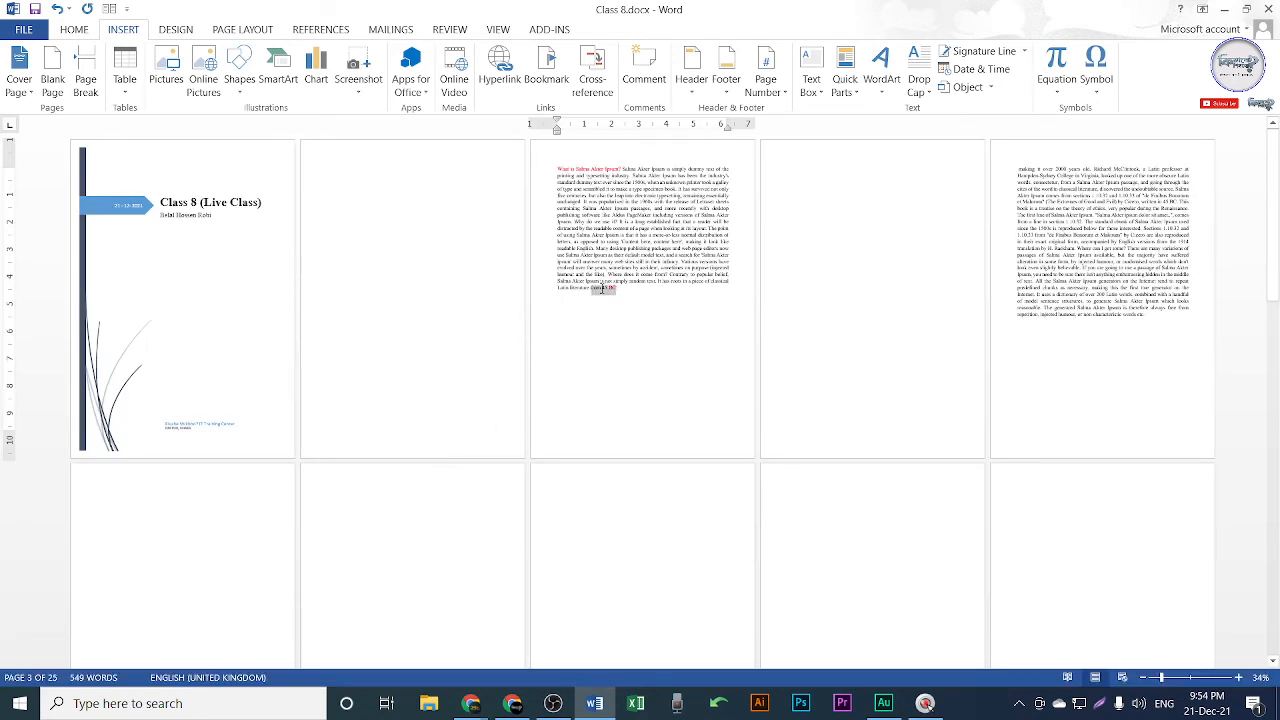
click(624, 296)
drag(851, 203, 854, 407)
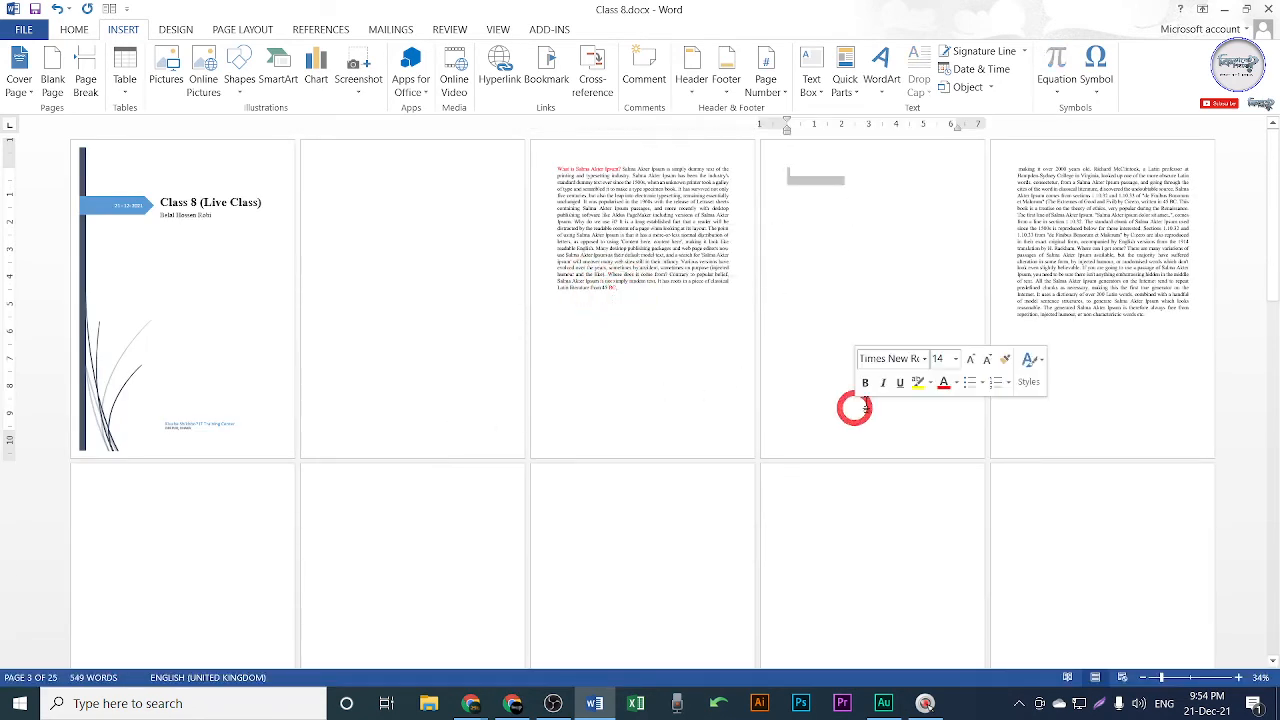
ctrl+scroll(663, 322, up, 4)
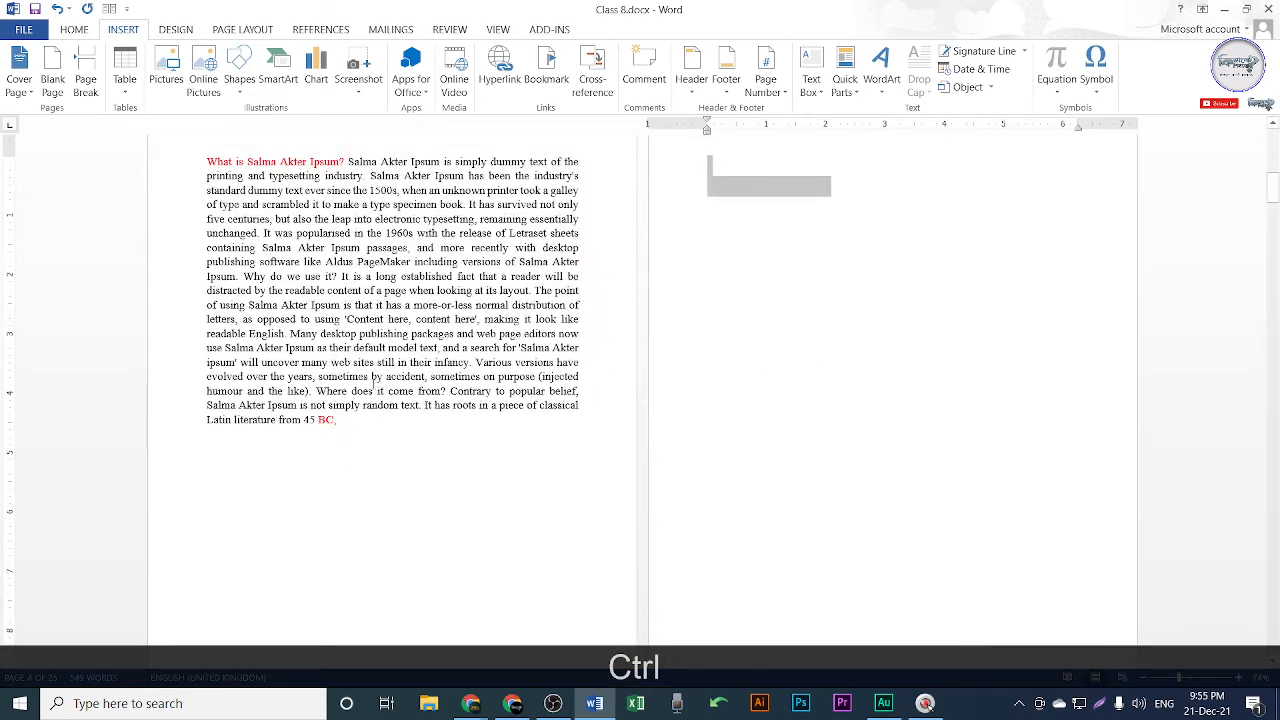
click(356, 424)
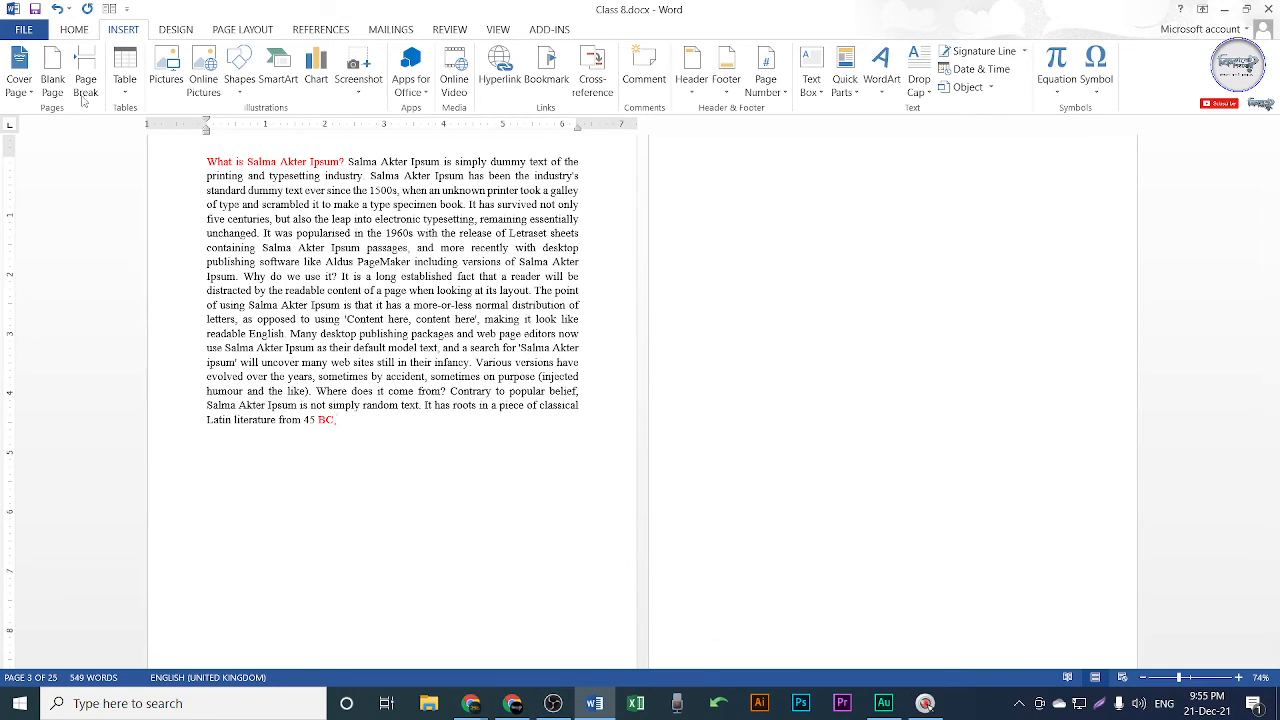
key(ctrl+z)
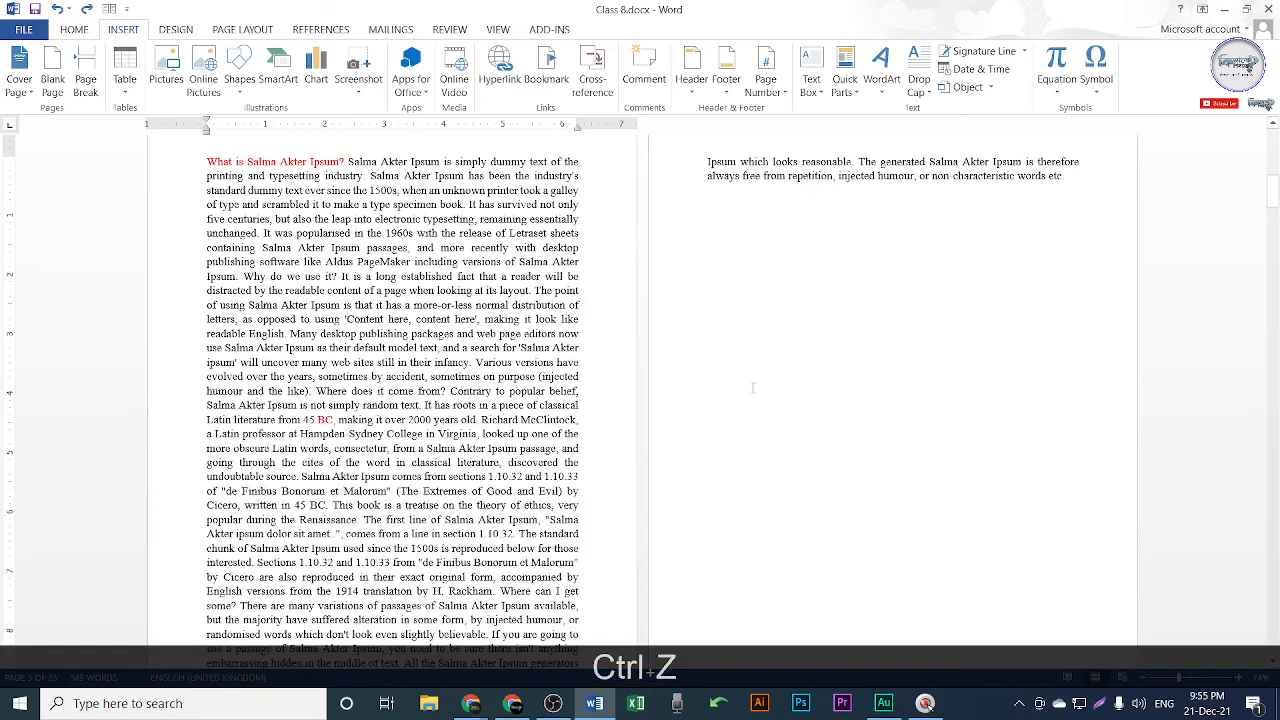
key(ctrl+z)
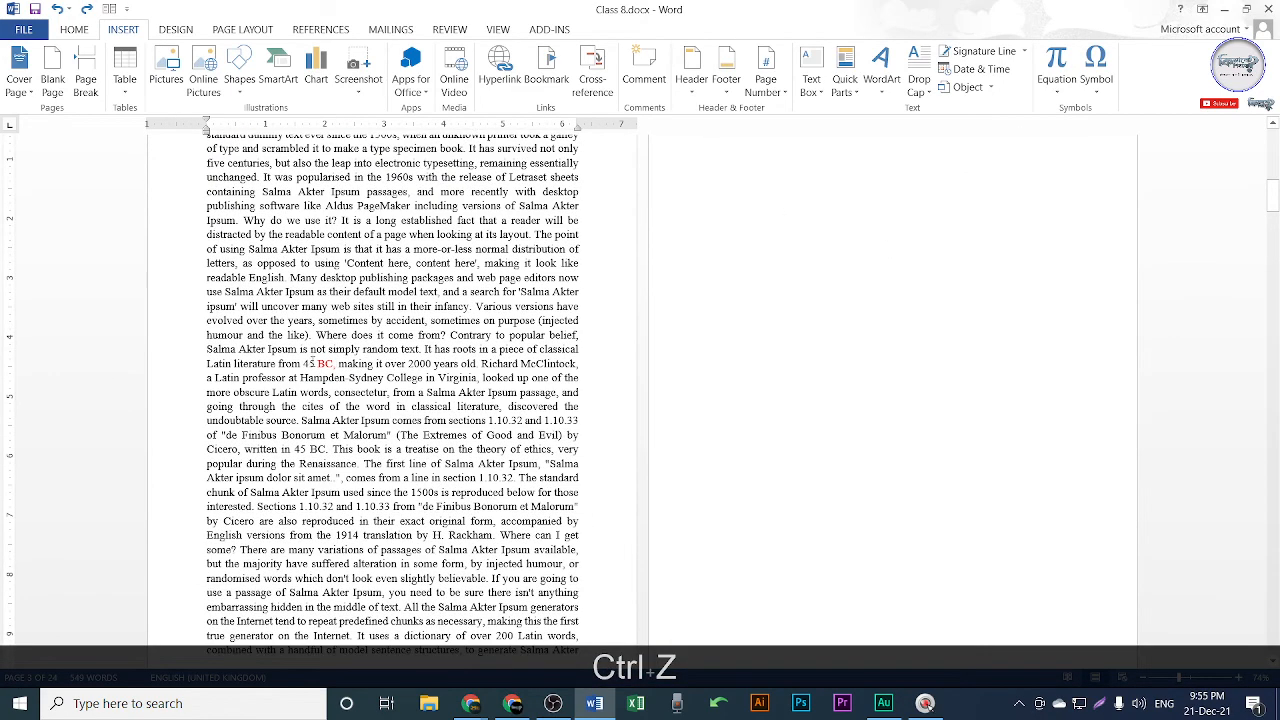
Delete 'BC' so the sentence reads 'from 45, making it over 2000 years old'.
drag(303, 364, 334, 365)
click(333, 365)
key(BackSpace)
key(BackSpace)
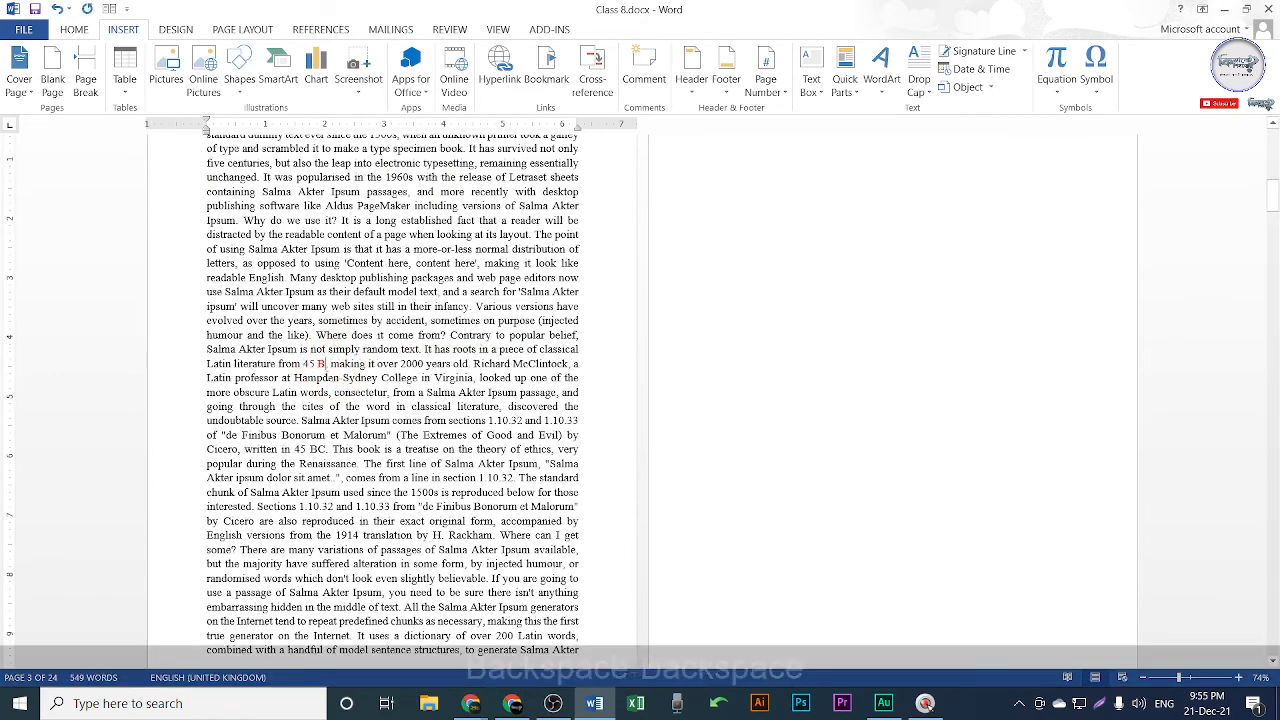
key(BackSpace)
drag(322, 364, 280, 364)
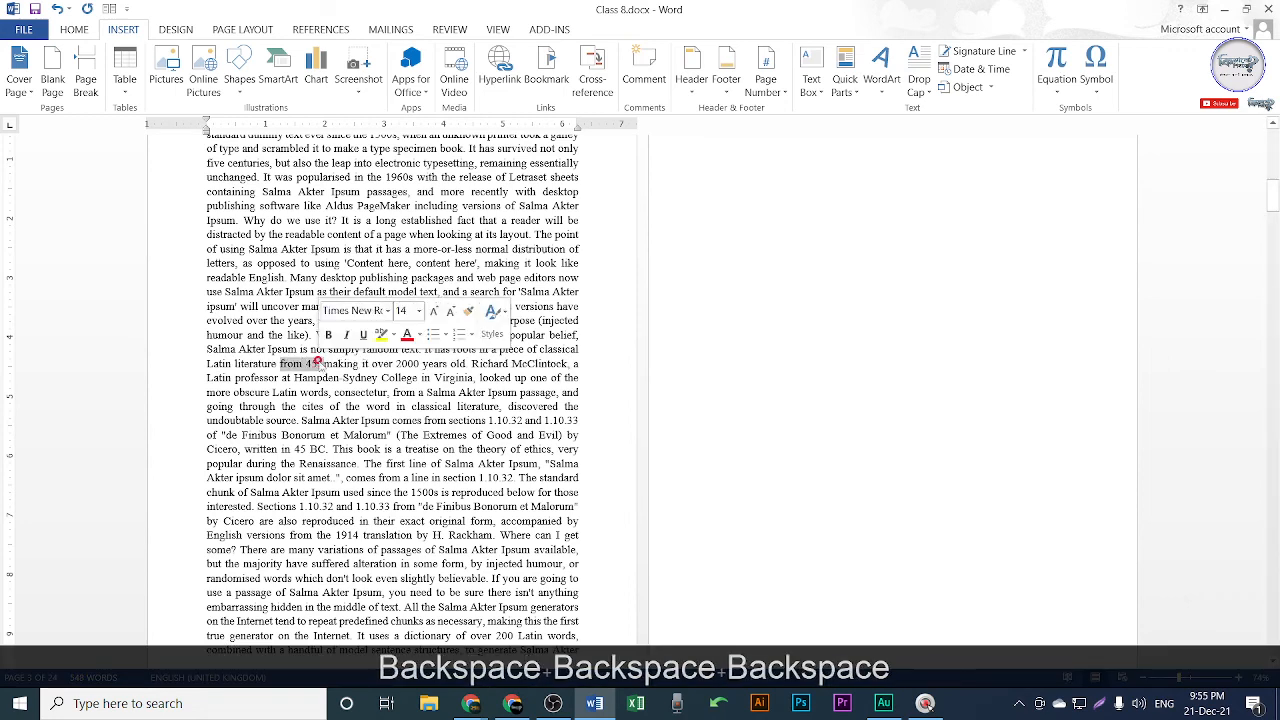
Colour 'from 45,' red and enlarge it to 22 pt.
click(72, 29)
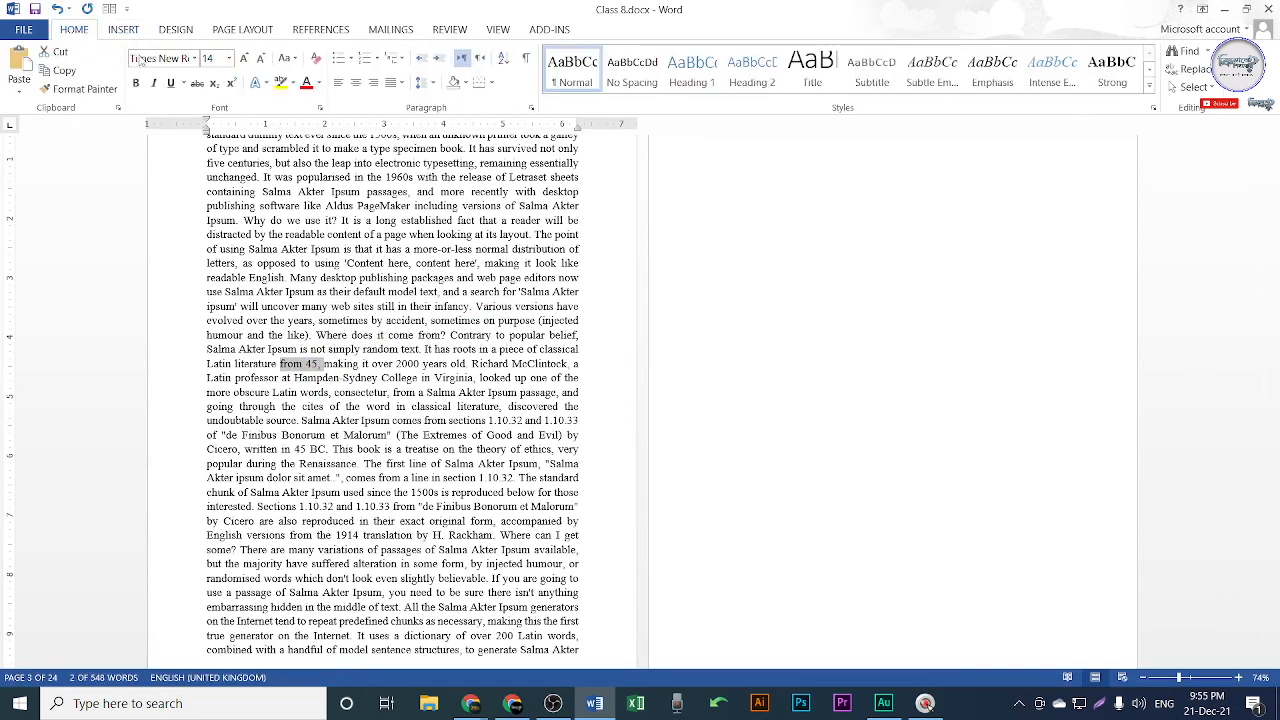
click(306, 82)
click(243, 58)
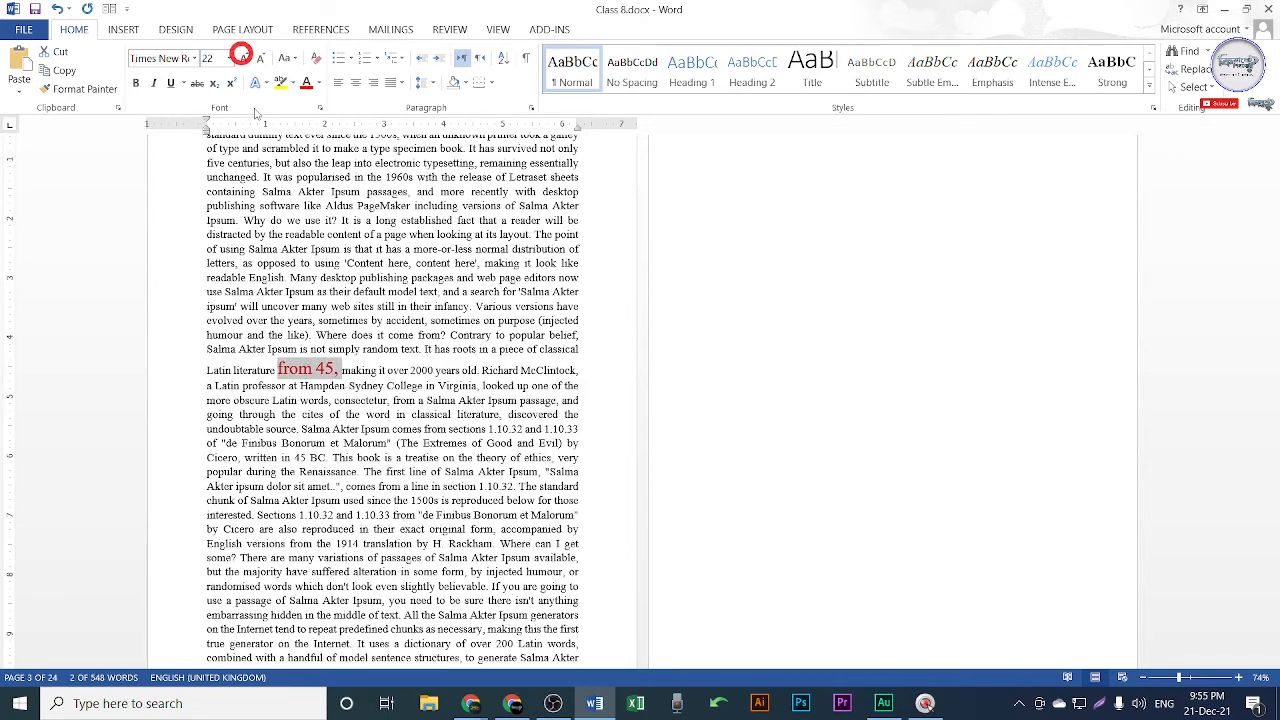
click(330, 372)
click(340, 368)
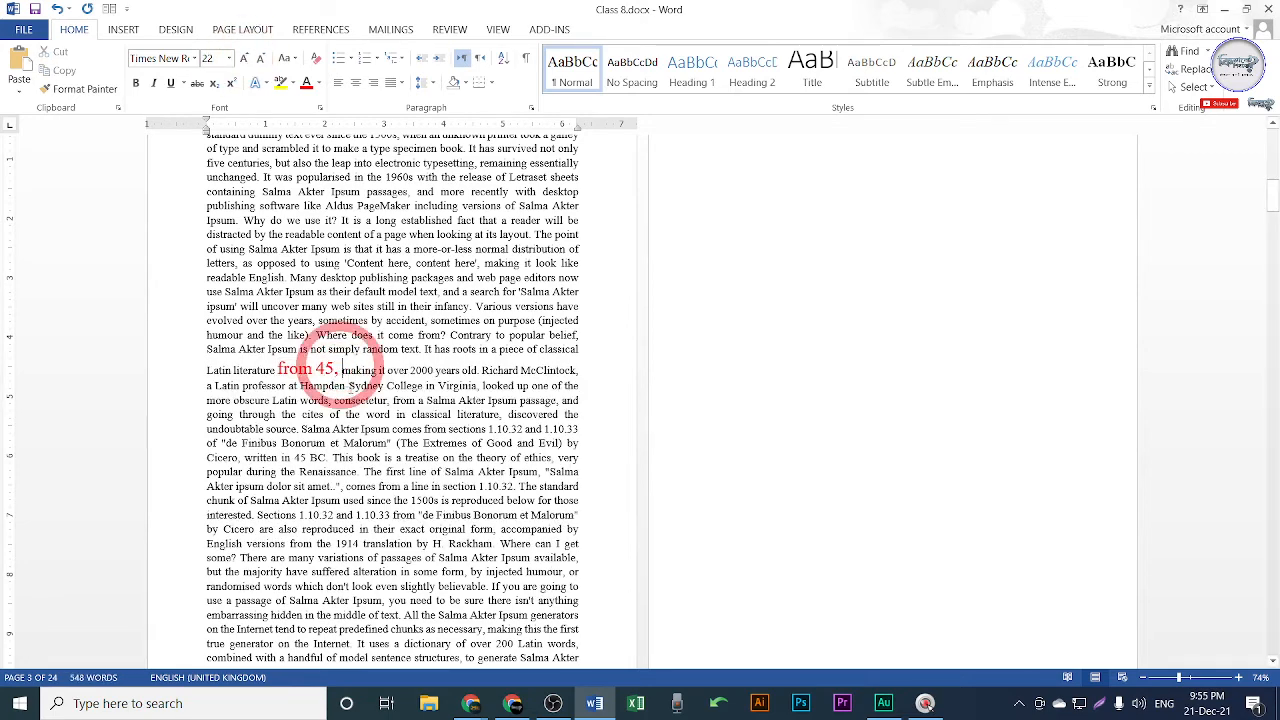
Delete the comma following 'from 45'.
click(123, 30)
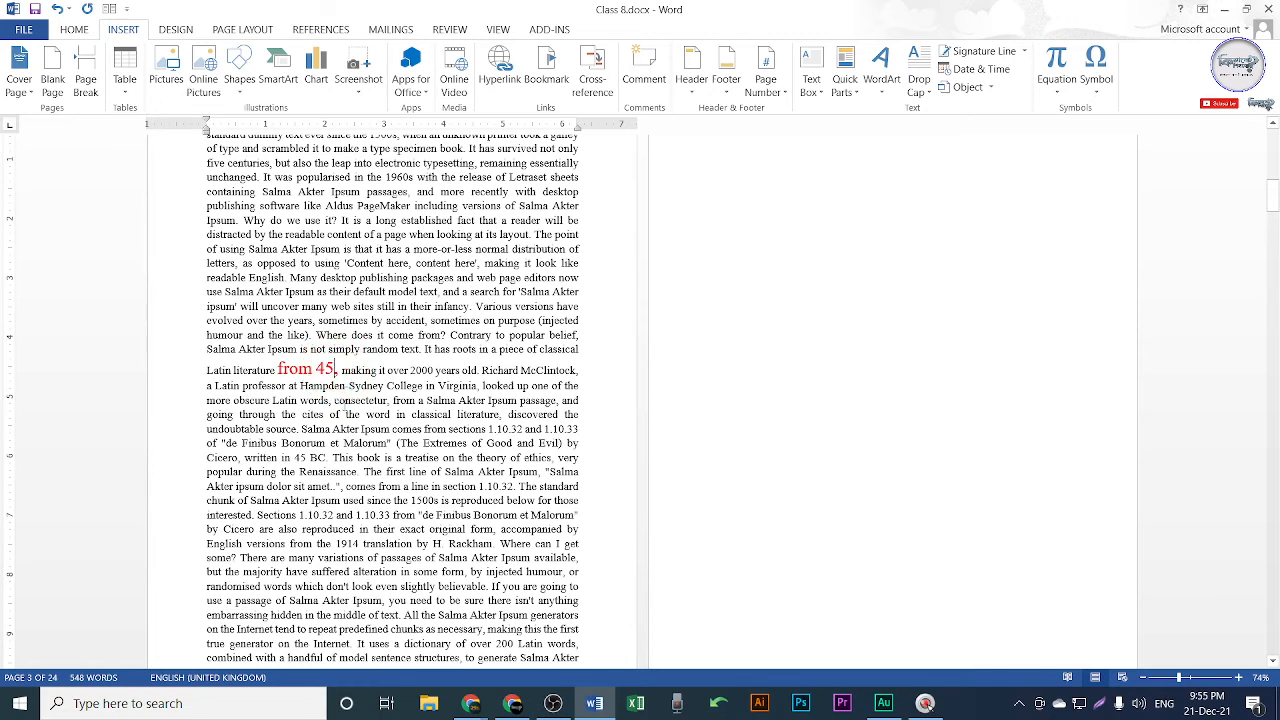
key(Right)
key(BackSpace)
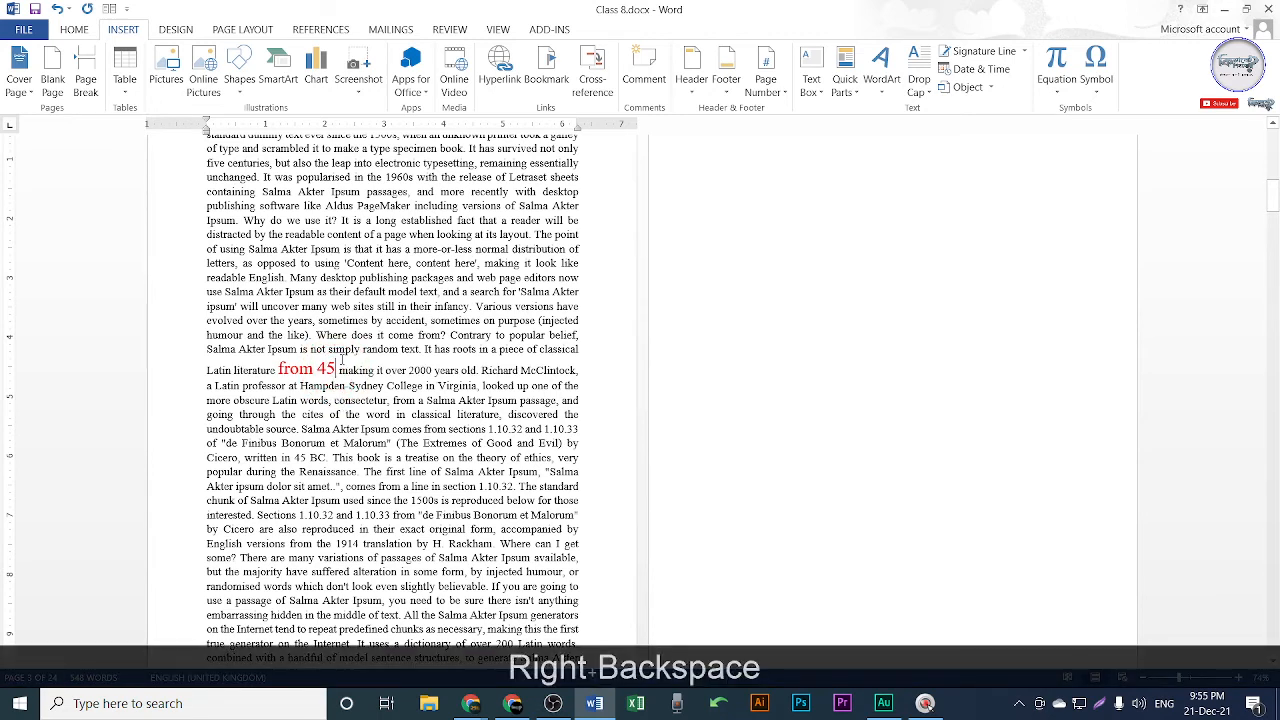
Try a page break after 'from 45', then undo it and the stray letters 'ddf'.
click(86, 85)
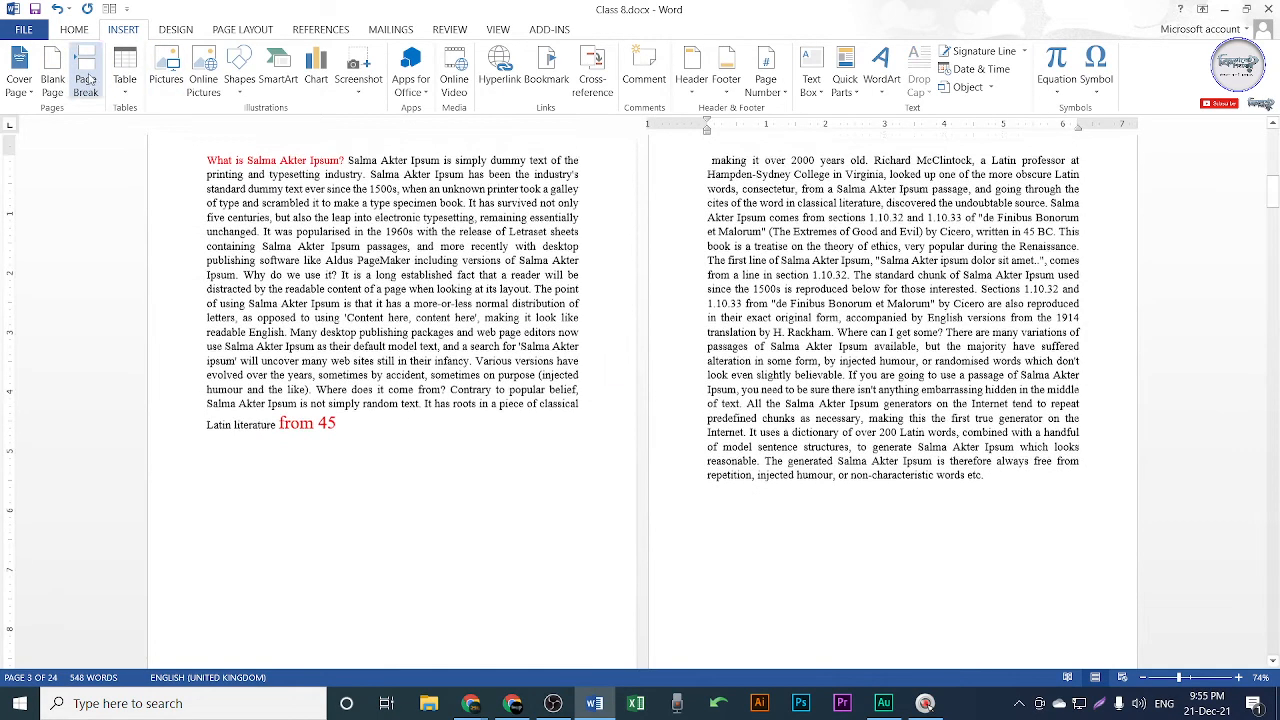
scroll(707, 374, down, 2)
click(352, 370)
text(dd)
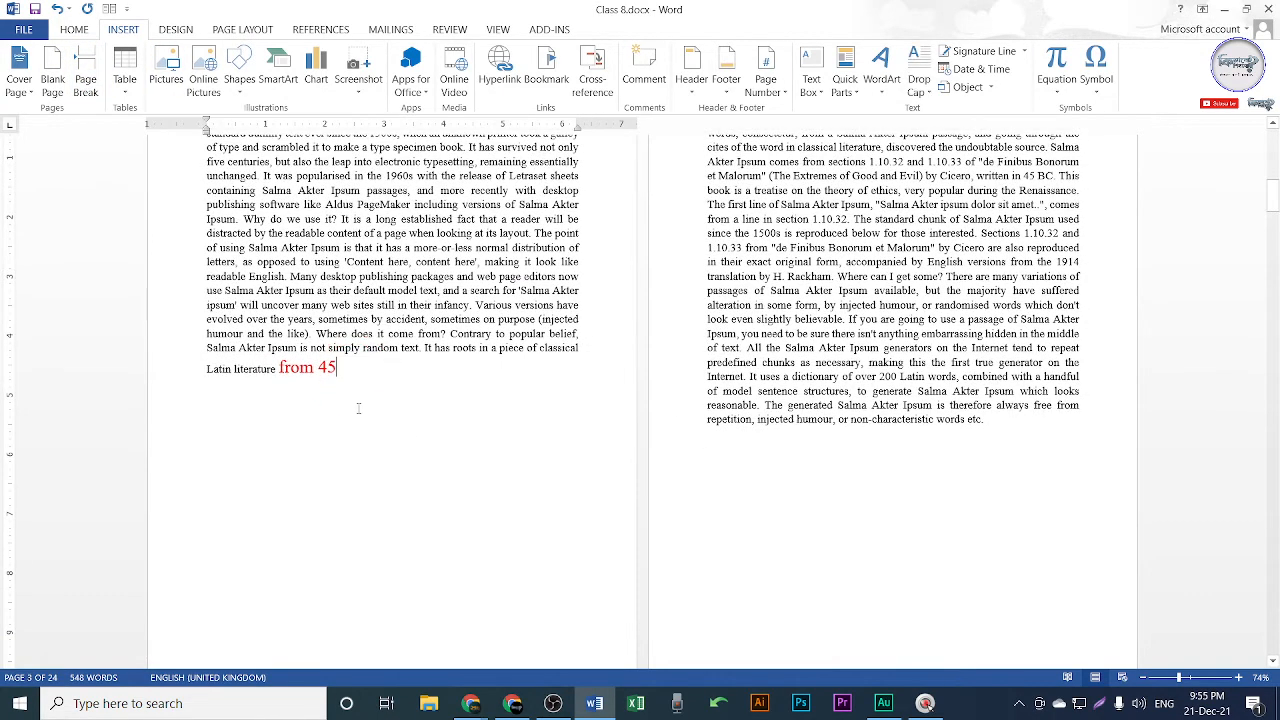
text(f)
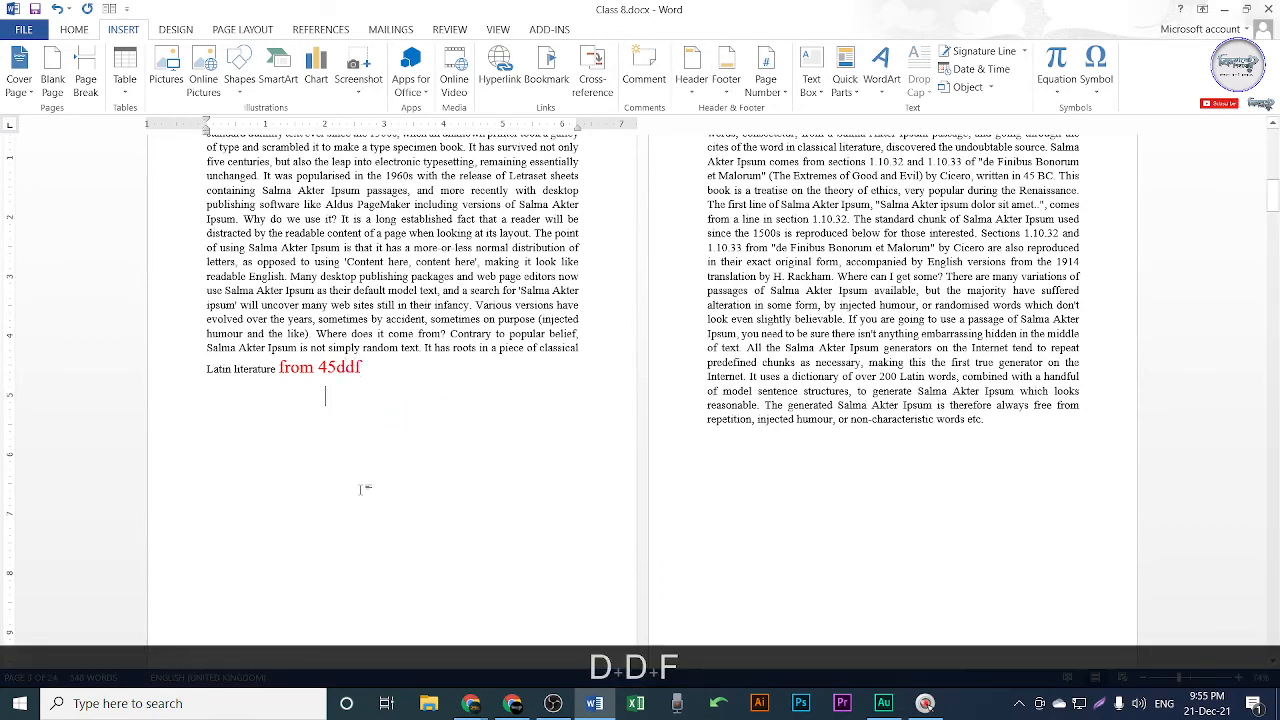
scroll(545, 319, up, 5)
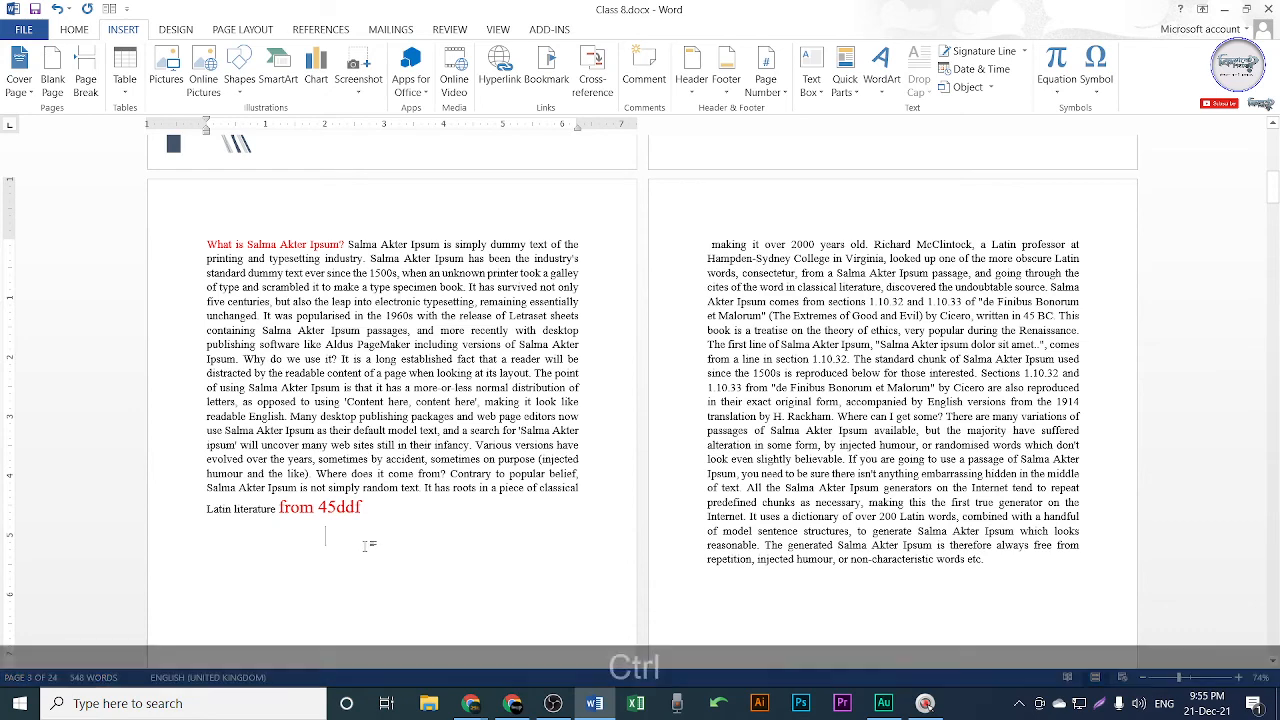
key(ctrl+z)
key(ctrl+z)
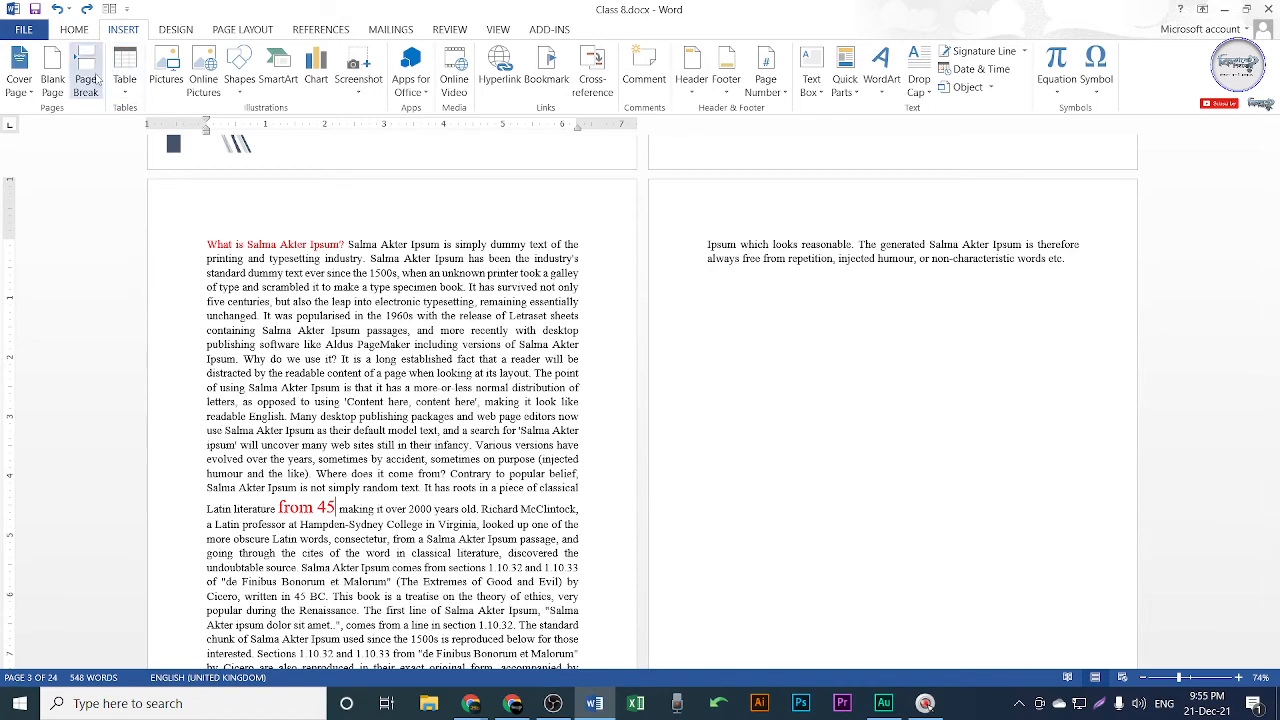
Add empty paragraphs after 'from 45', then undo them to rejoin the text.
click(86, 80)
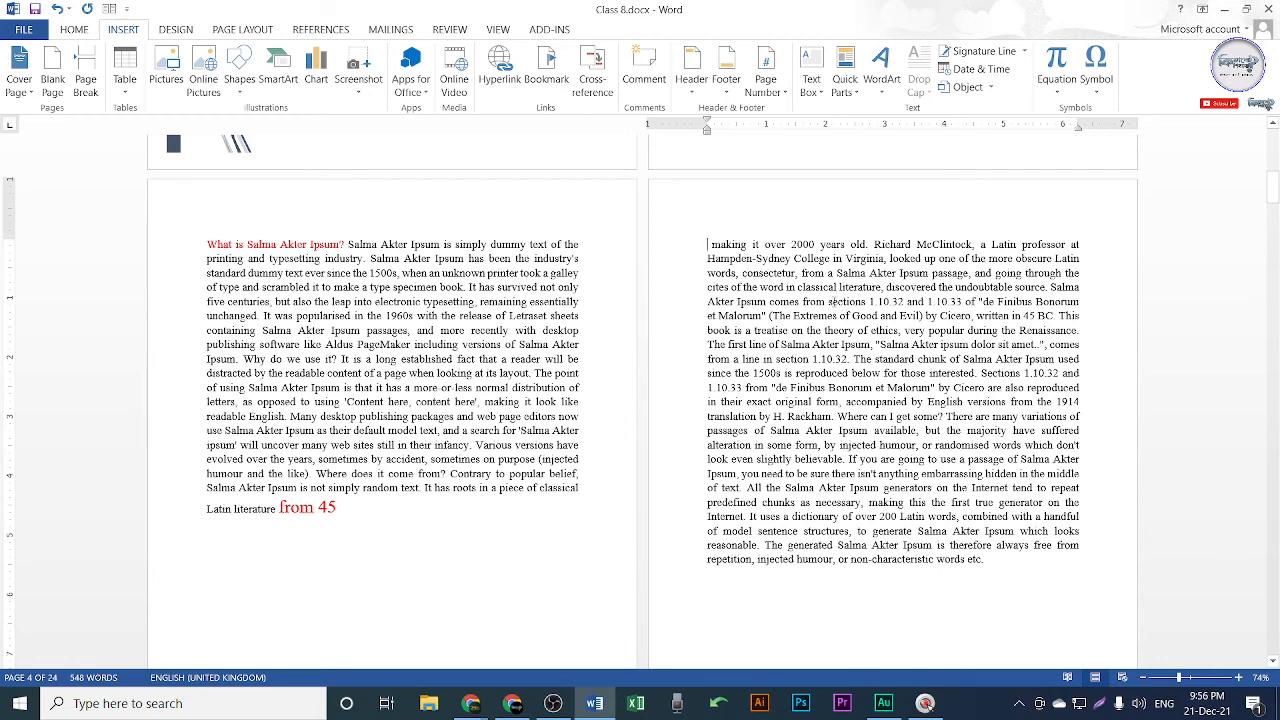
ctrl+scroll(492, 411, up, 4)
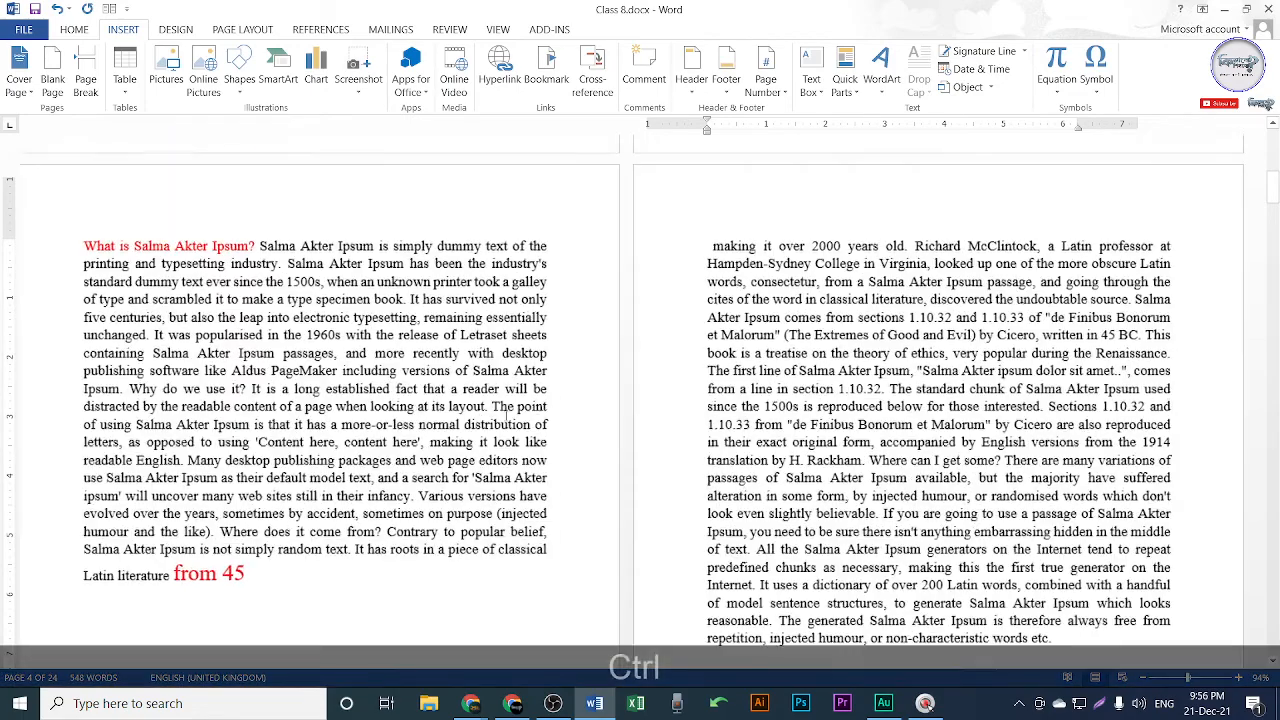
scroll(532, 379, up, 15)
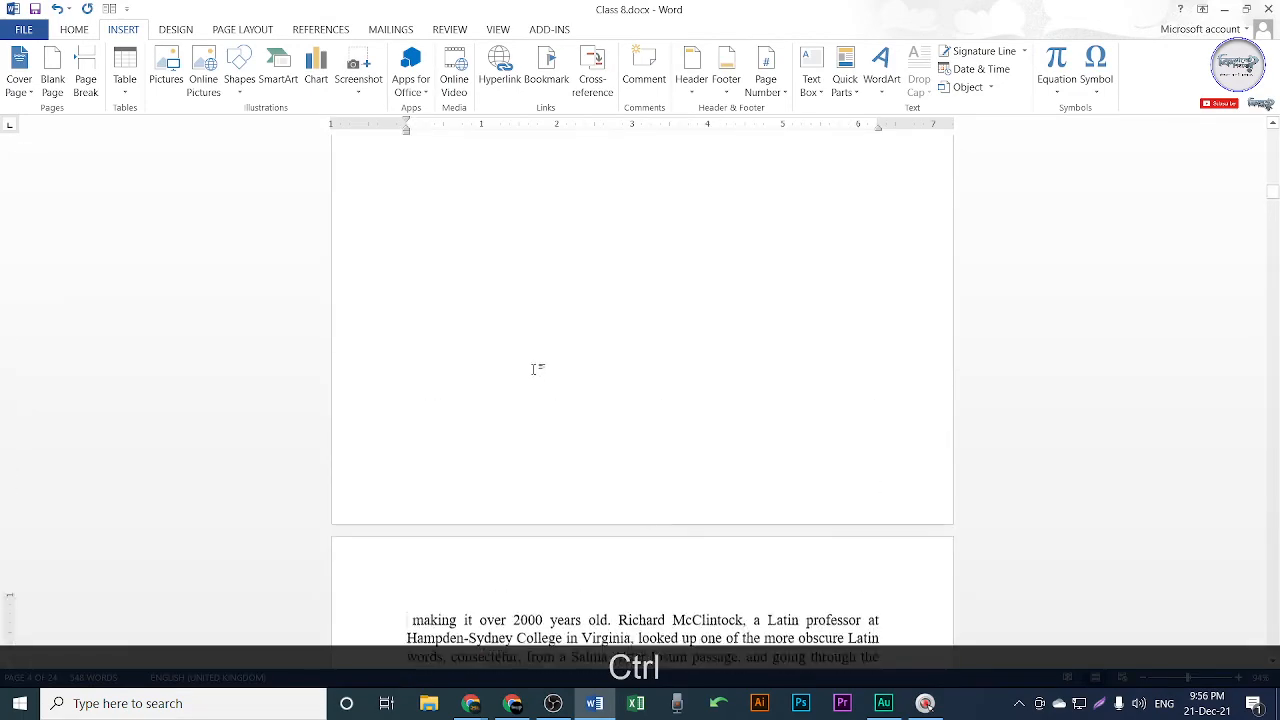
scroll(587, 382, down, 6)
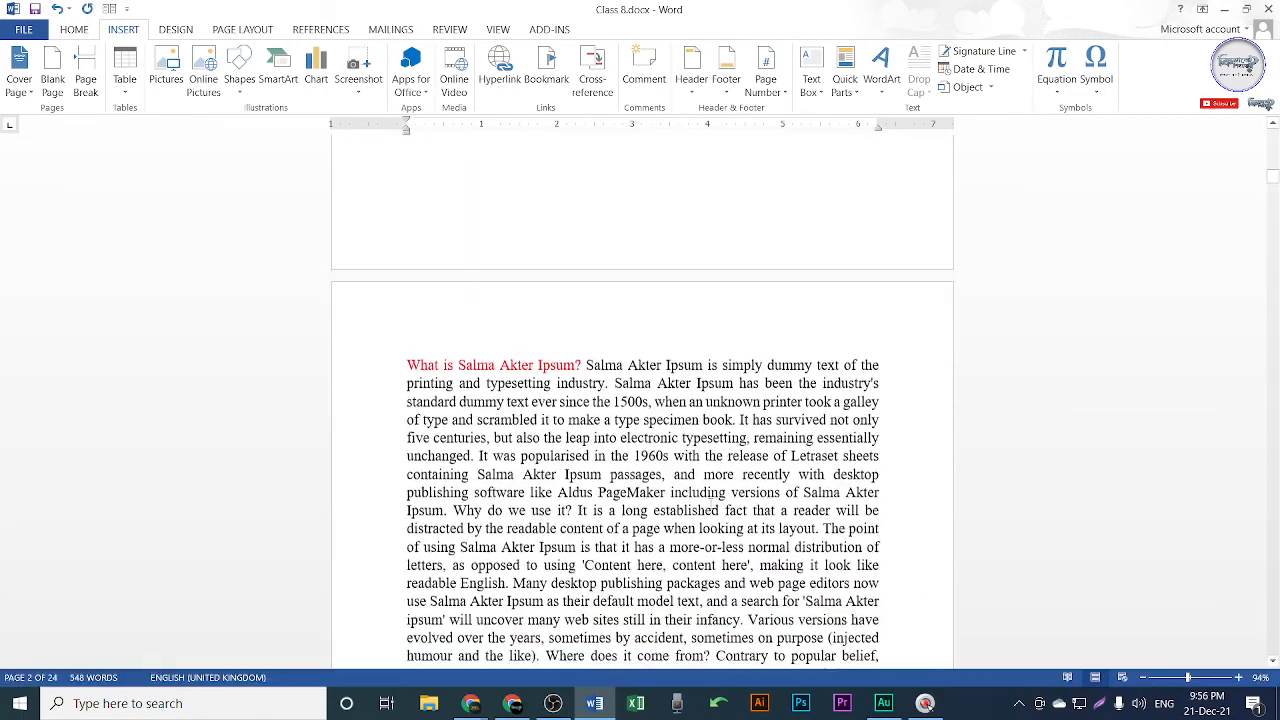
key(Return)
key(Return)
key(Return)
key(Return)
key(Return)
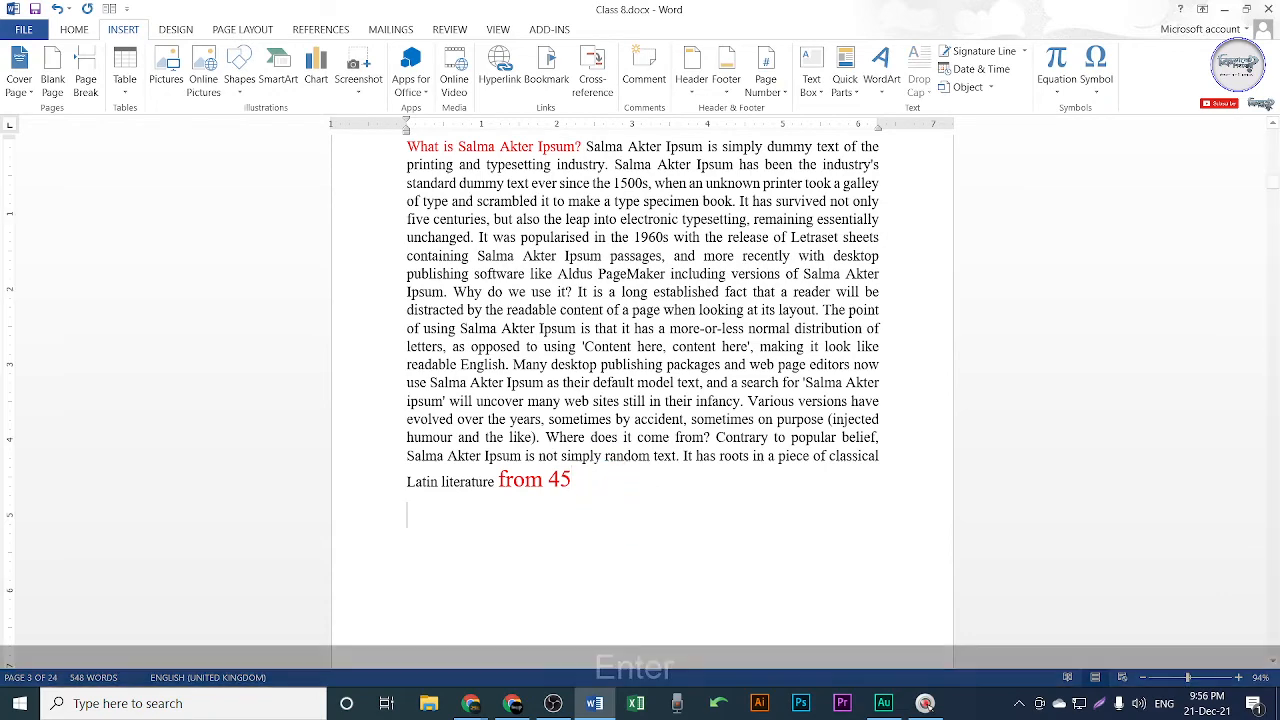
key(Return)
key(Return)
key(Return)
key(Return)
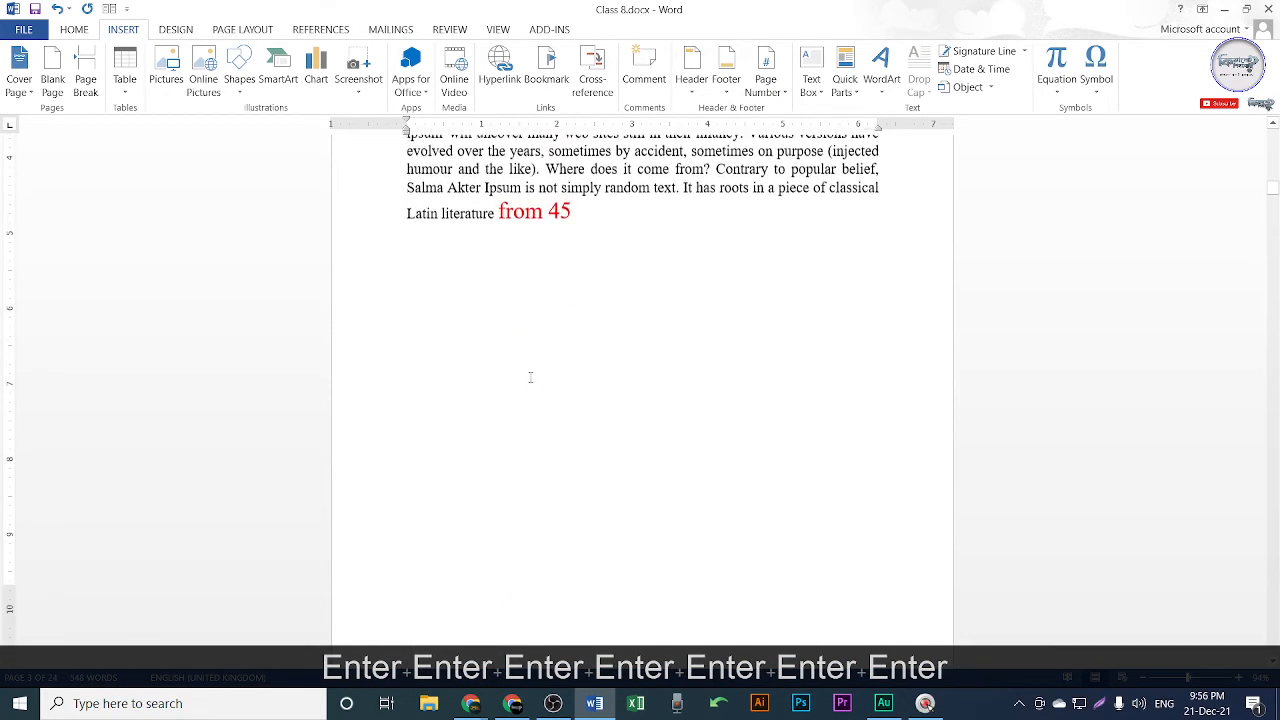
key(ctrl+z)
key(ctrl+z)
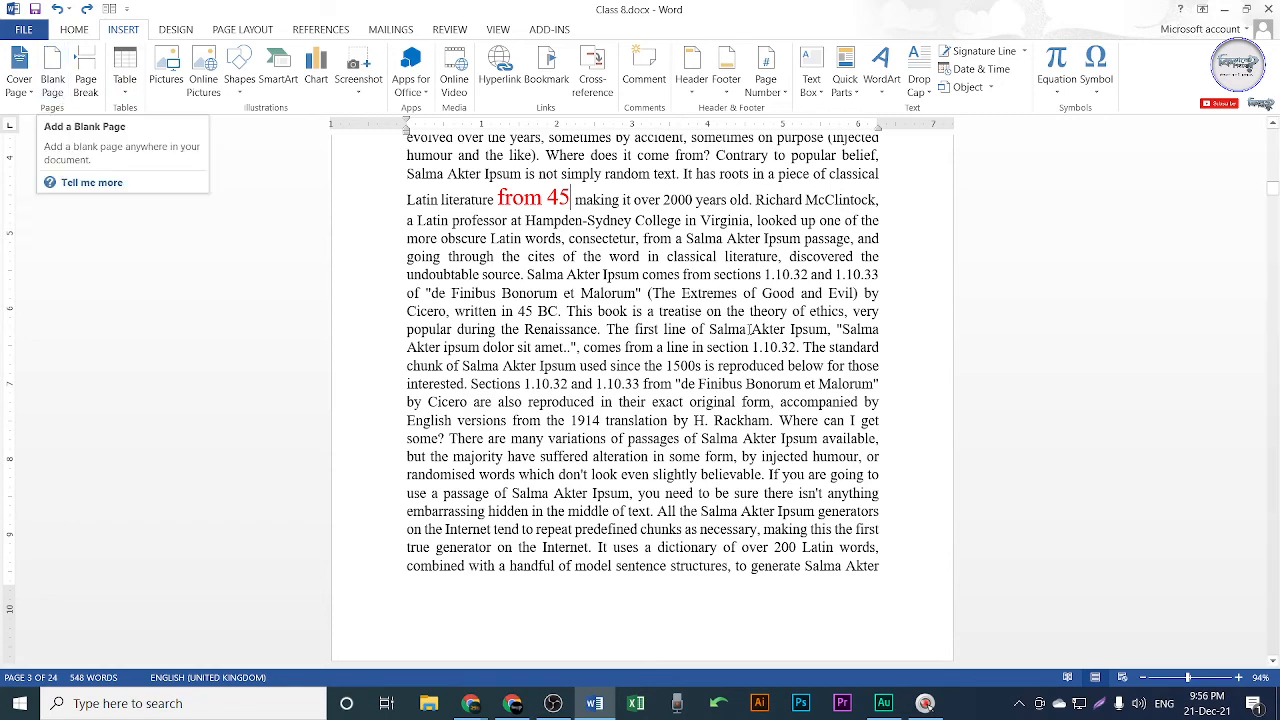
Save Class 8.docx and scroll down to the blank page 5.
key(ctrl+s)
scroll(710, 412, up, 8)
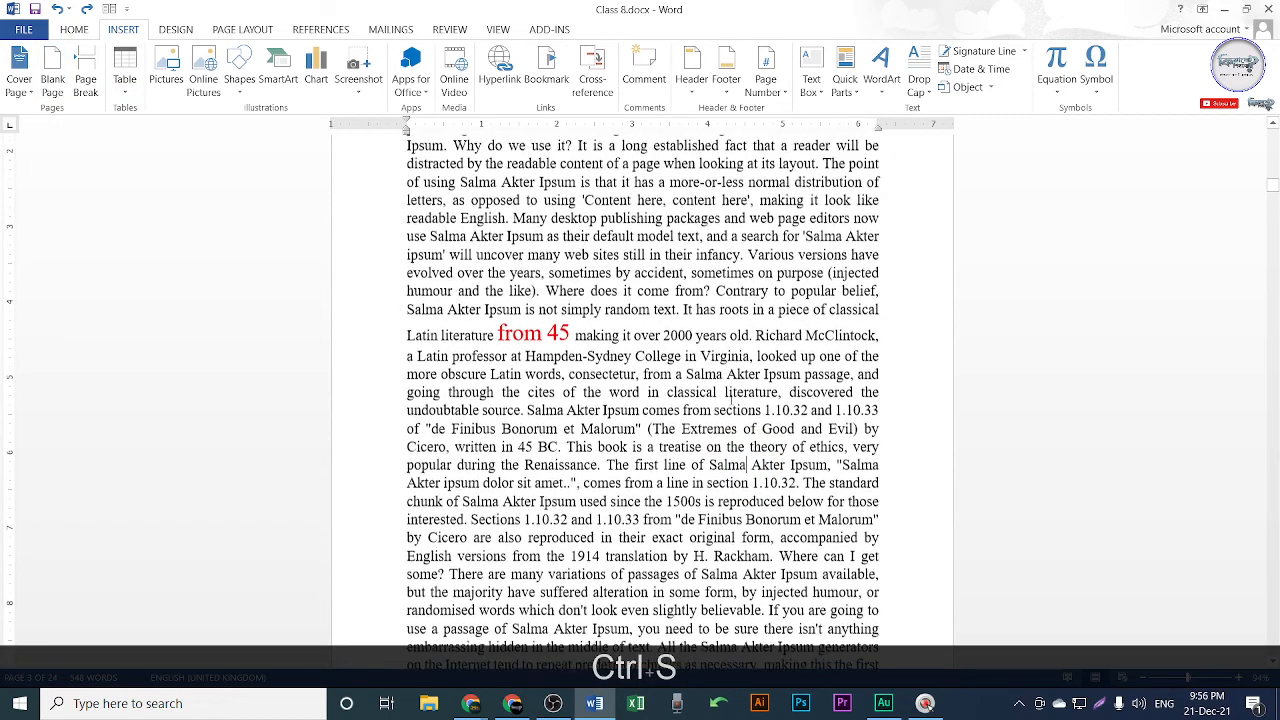
scroll(710, 412, down, 6)
scroll(479, 363, down, 5)
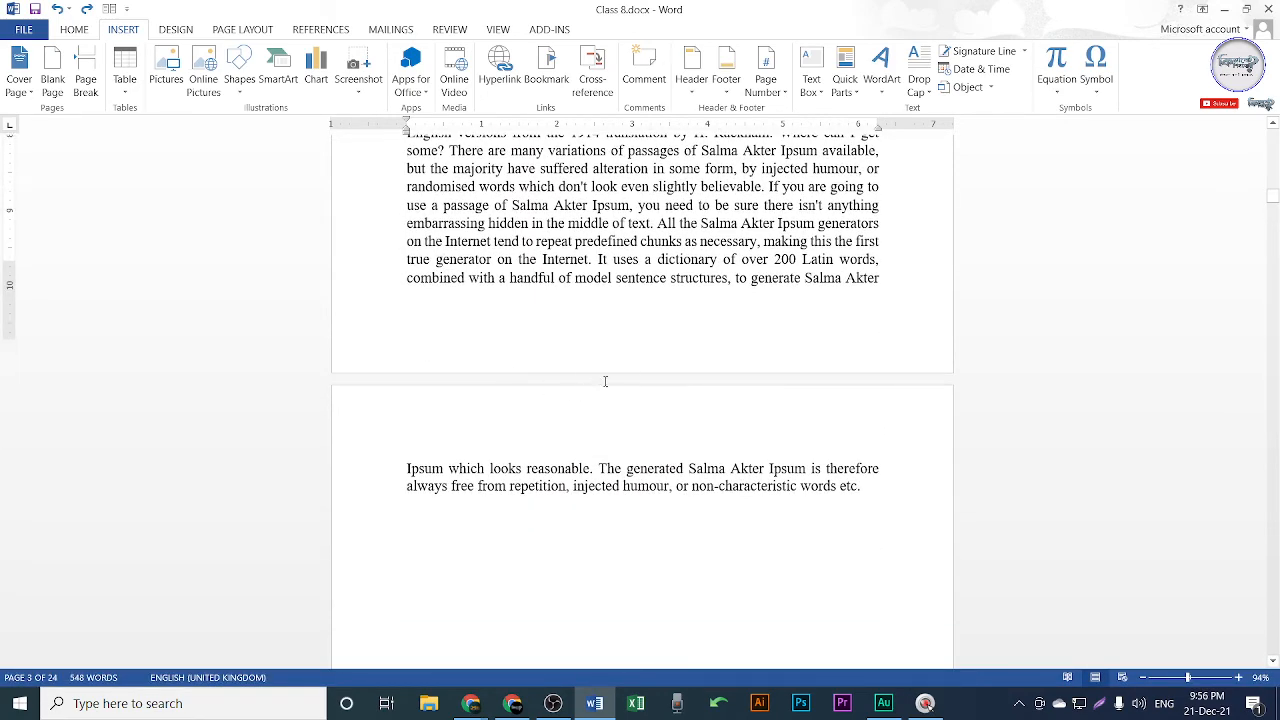
scroll(604, 380, down, 2)
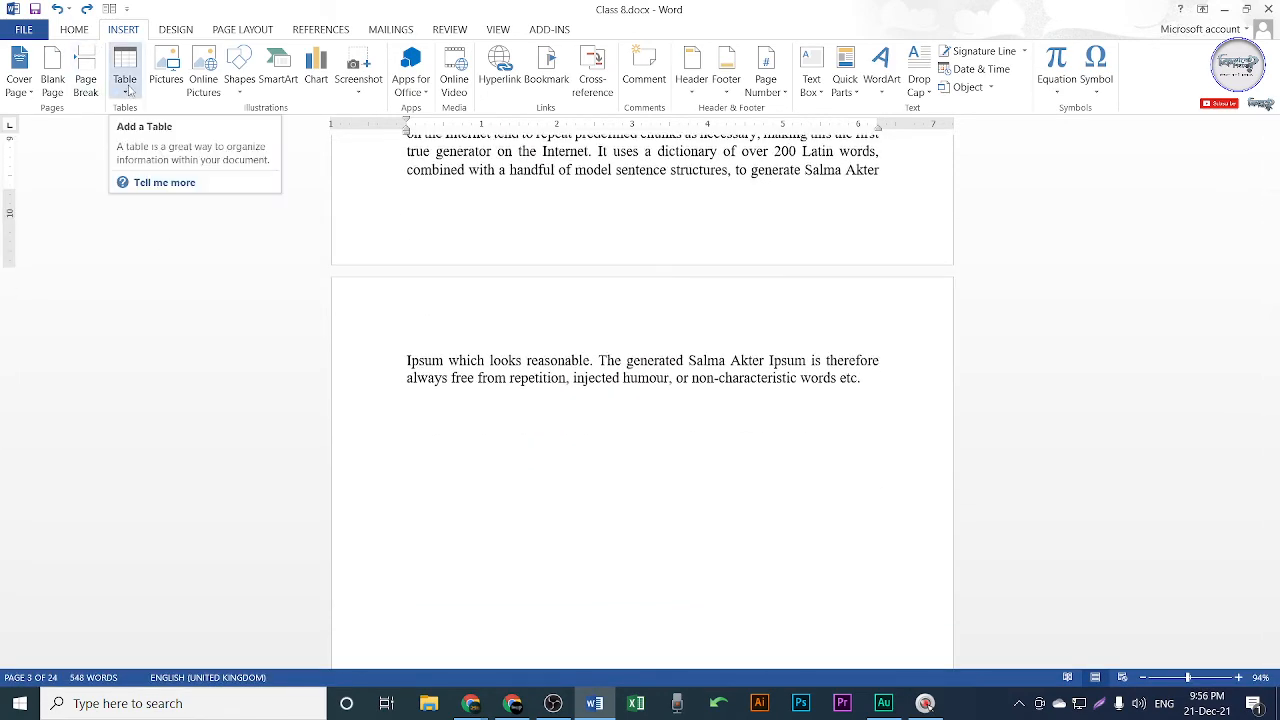
scroll(574, 400, down, 3)
scroll(866, 180, down, 1)
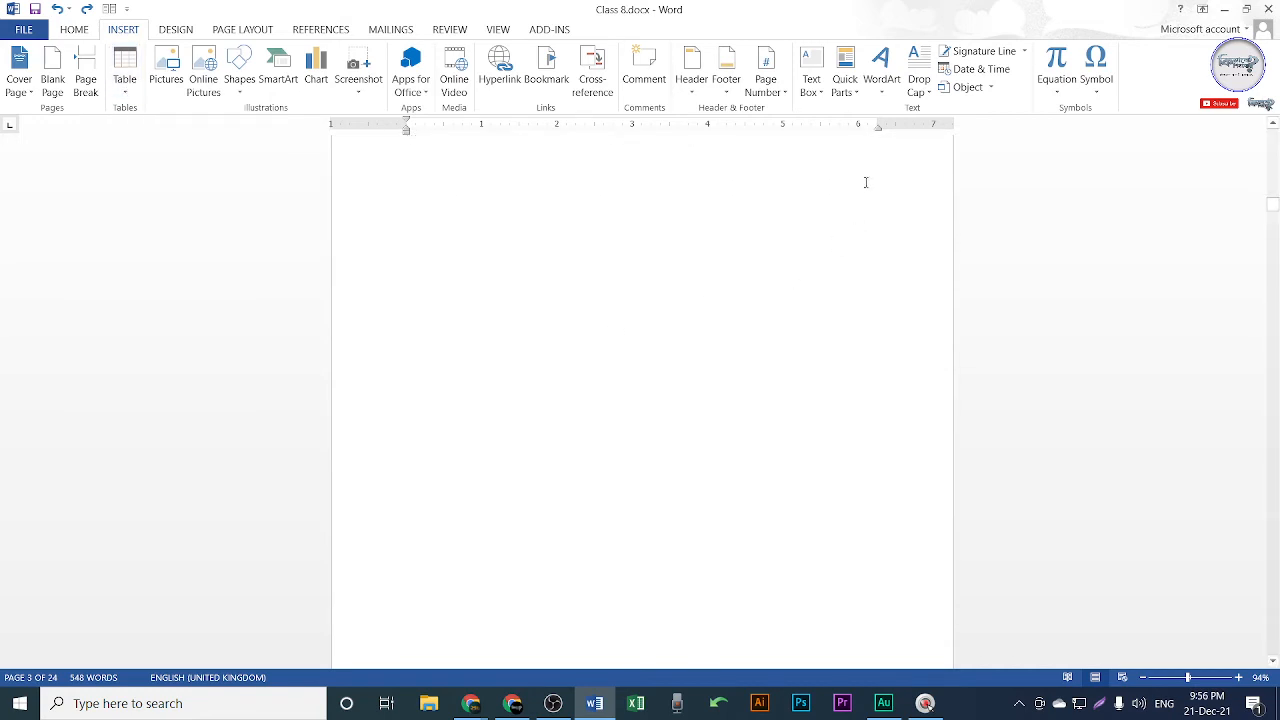
scroll(866, 180, up, 2)
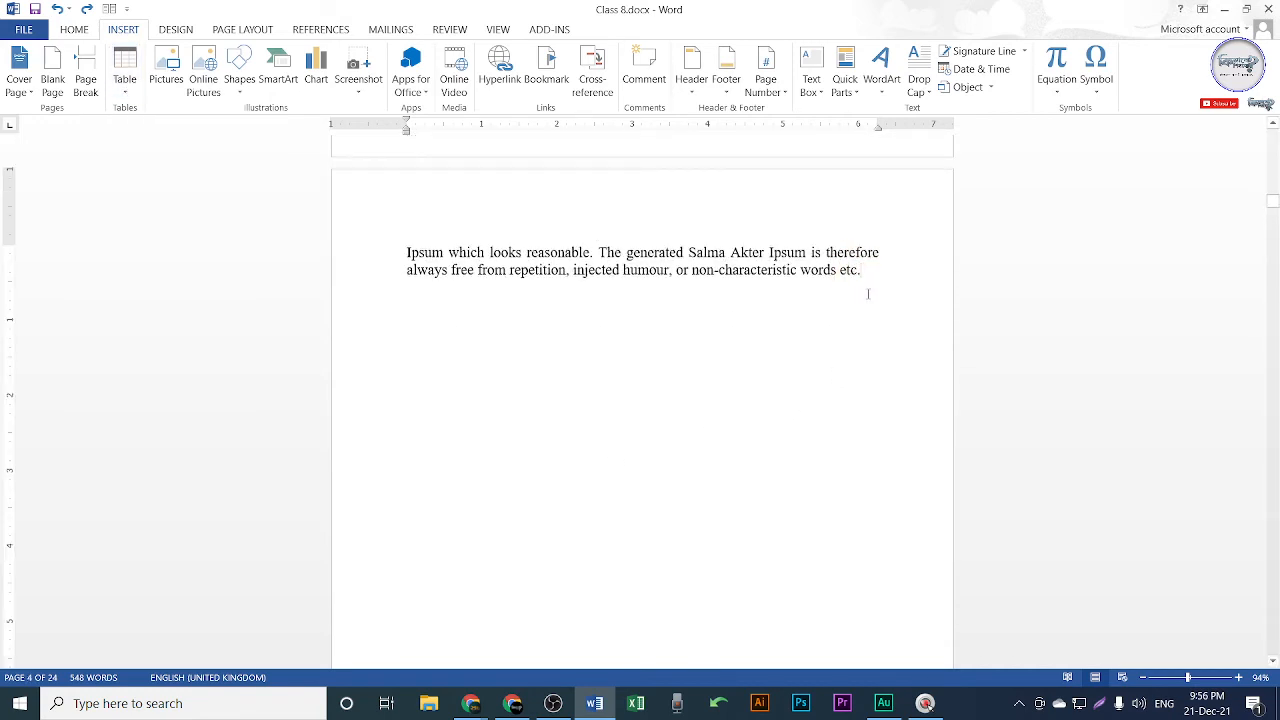
scroll(846, 372, down, 15)
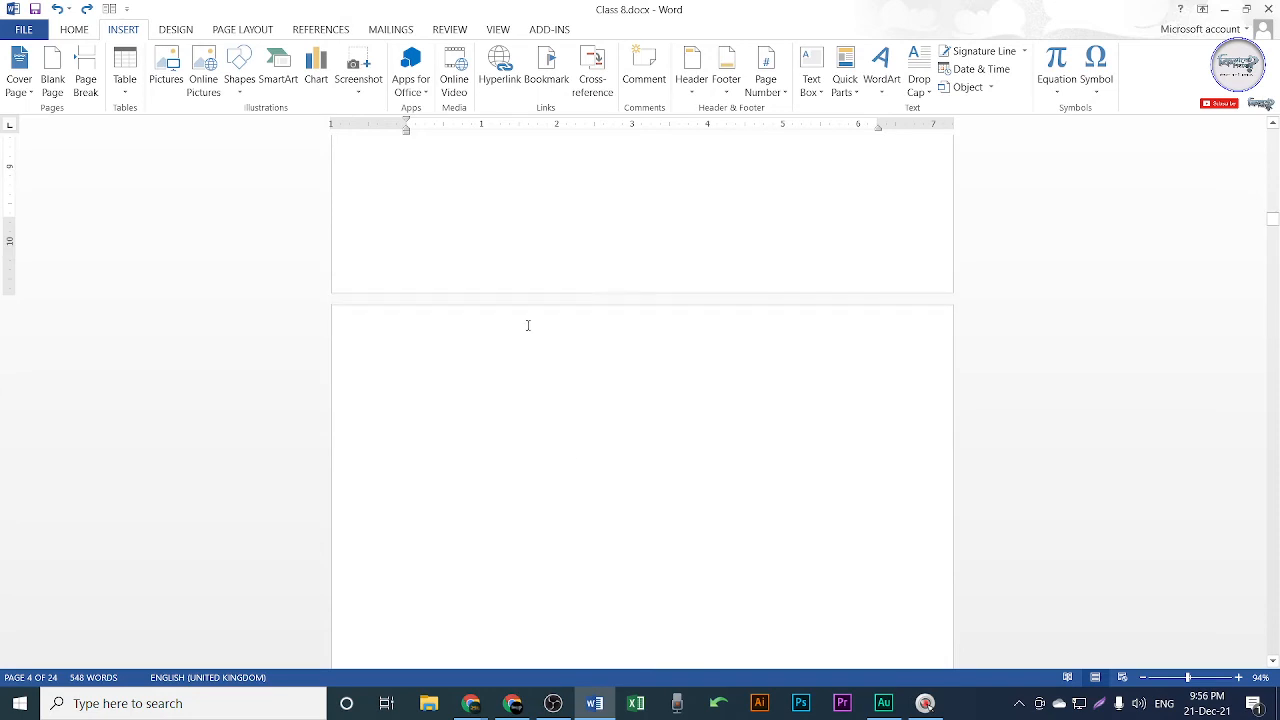
scroll(530, 310, down, 15)
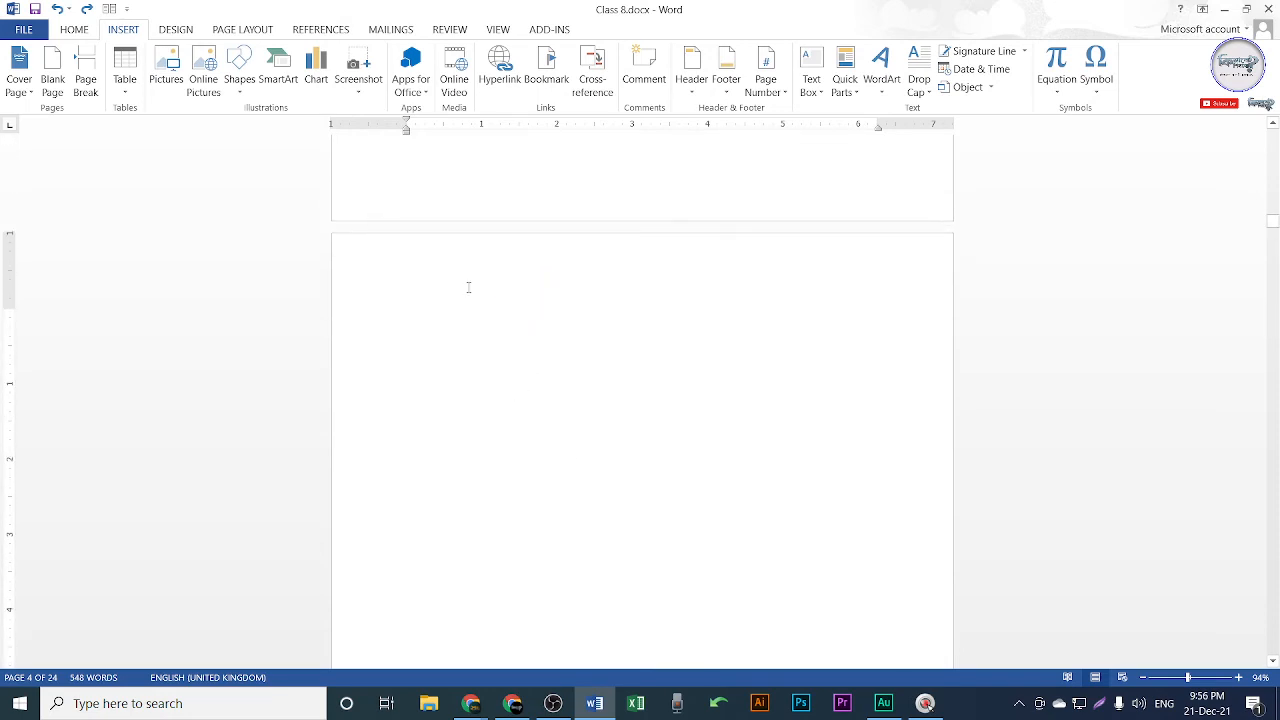
Dismiss the Table menu without inserting, and switch to the Google Meet window.
click(133, 87)
click(703, 388)
click(513, 703)
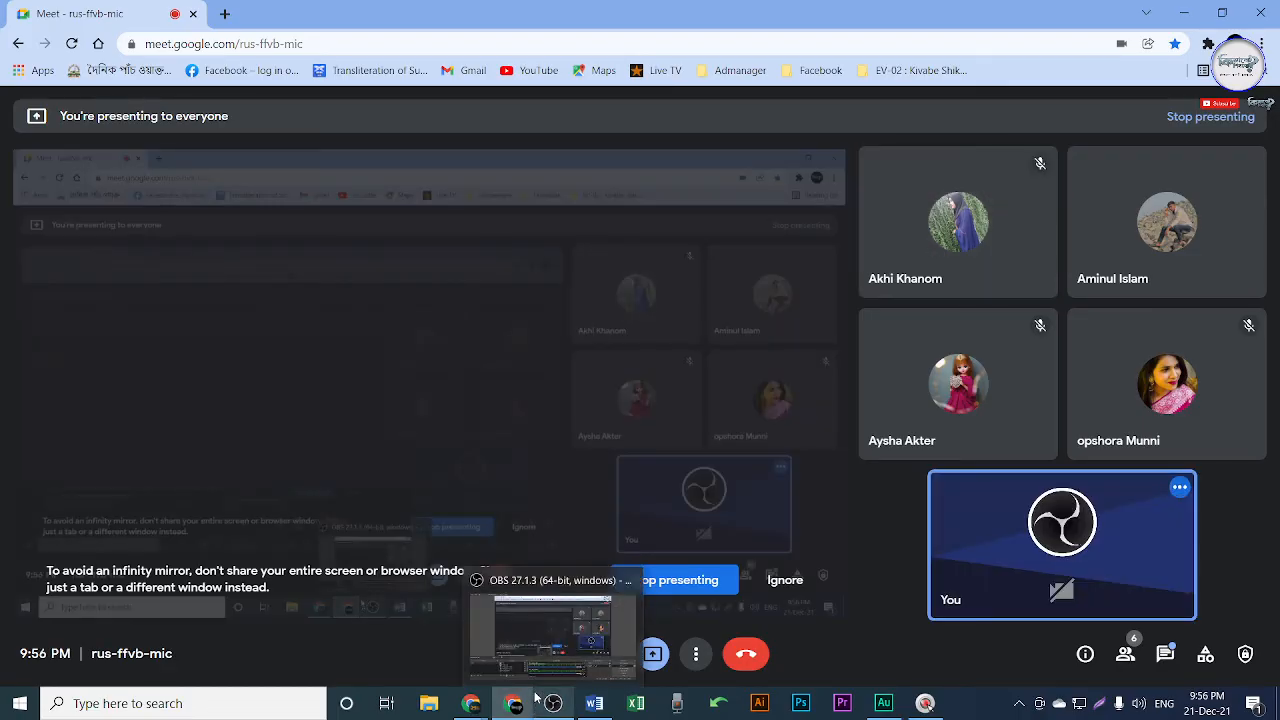
Minimise the Chrome Meet window to reveal Class 8.docx on page 5.
mouse_move(532, 698)
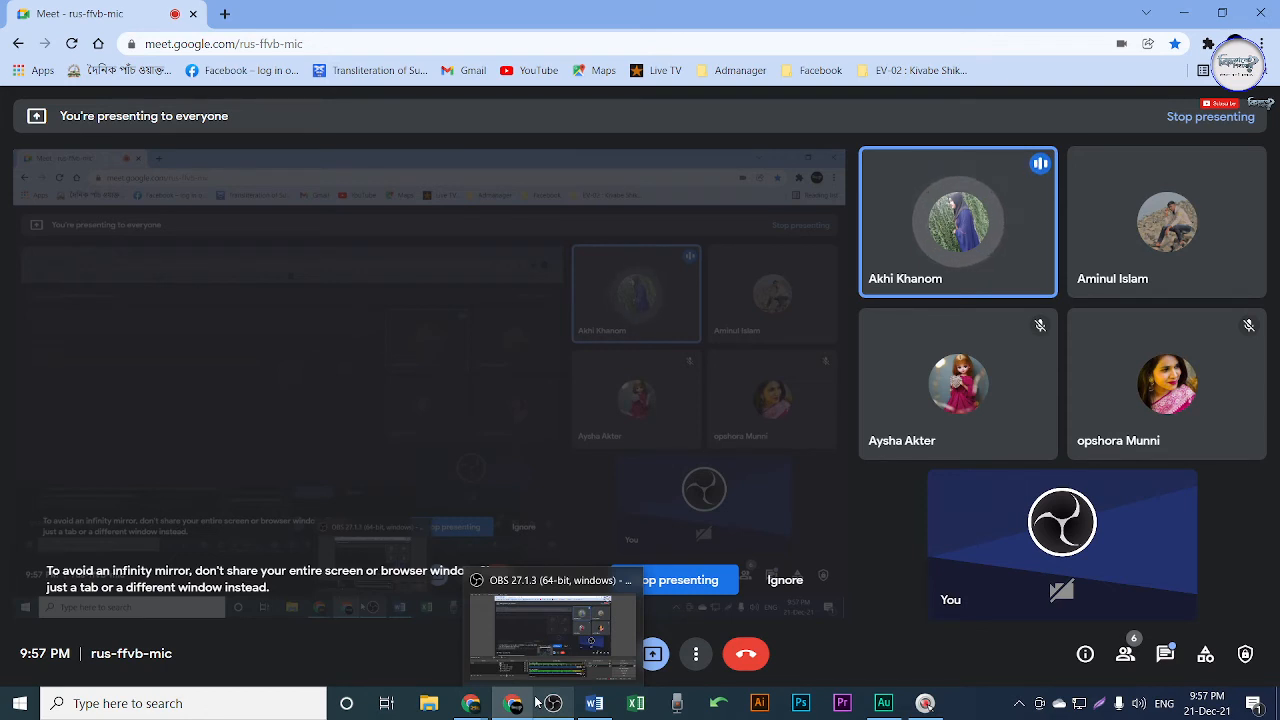
click(1184, 12)
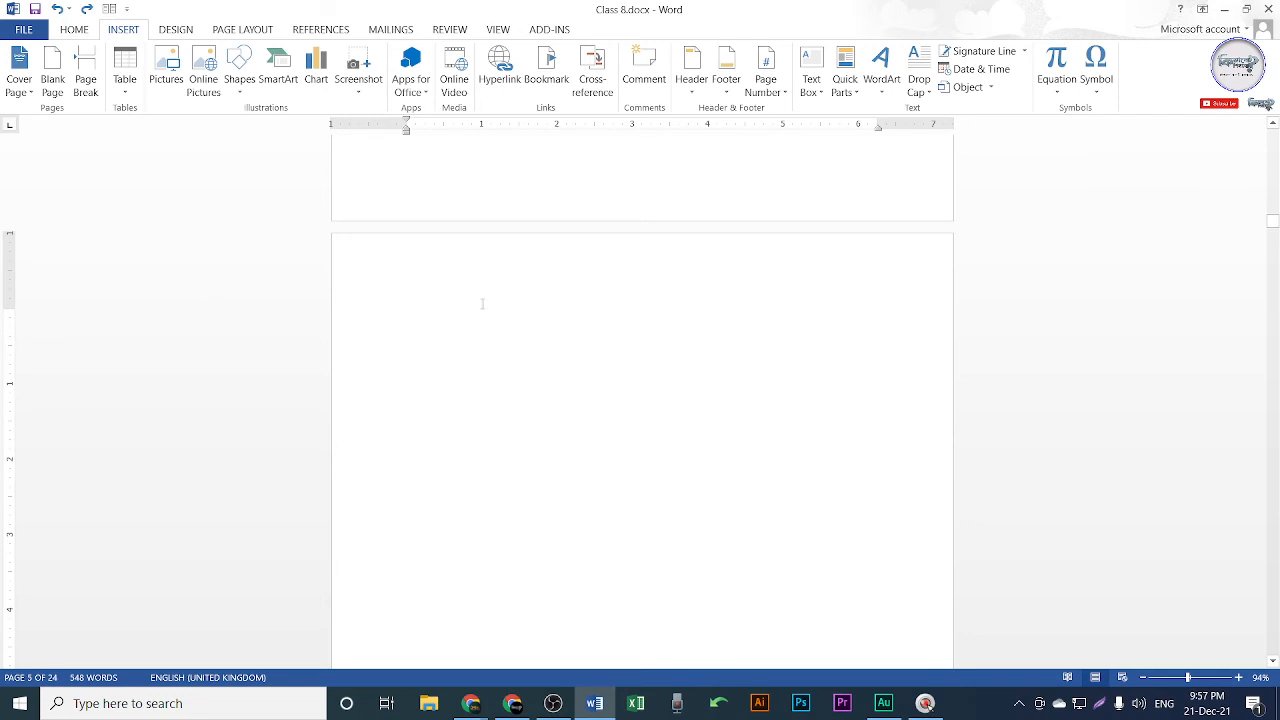
Insert an empty 4-column by 7-row table on page 5.
click(131, 89)
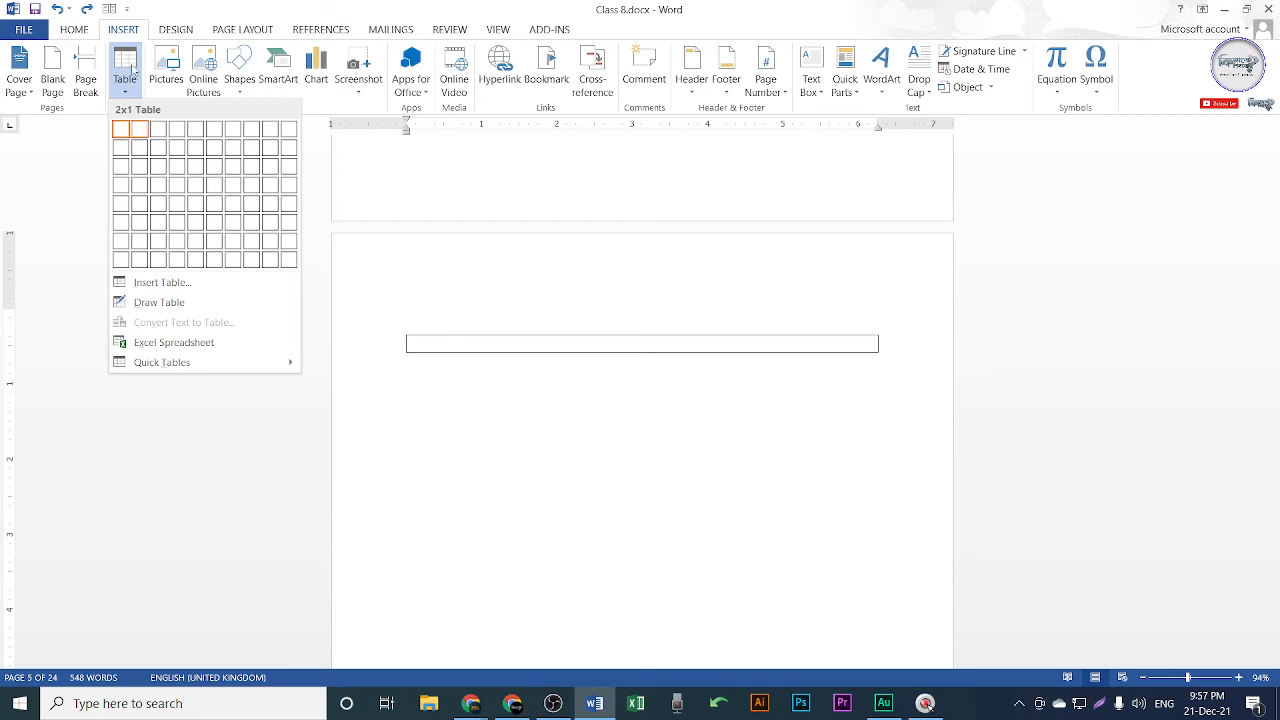
click(487, 405)
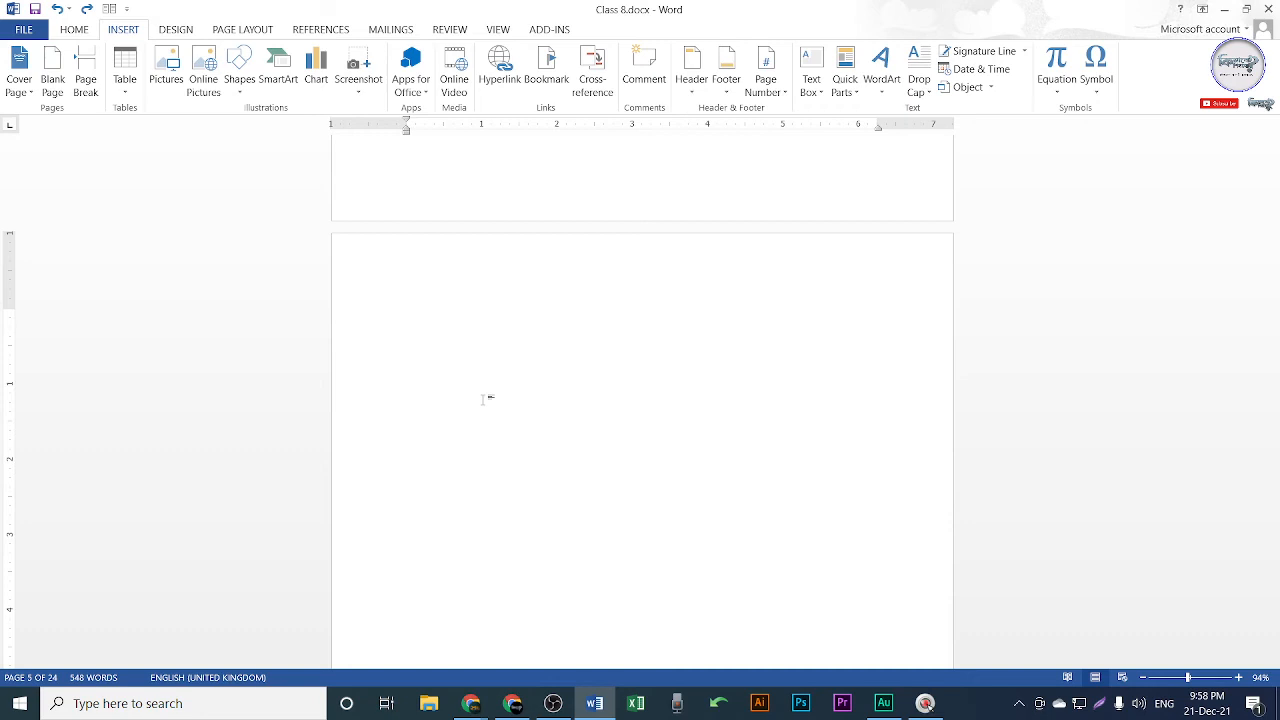
click(121, 75)
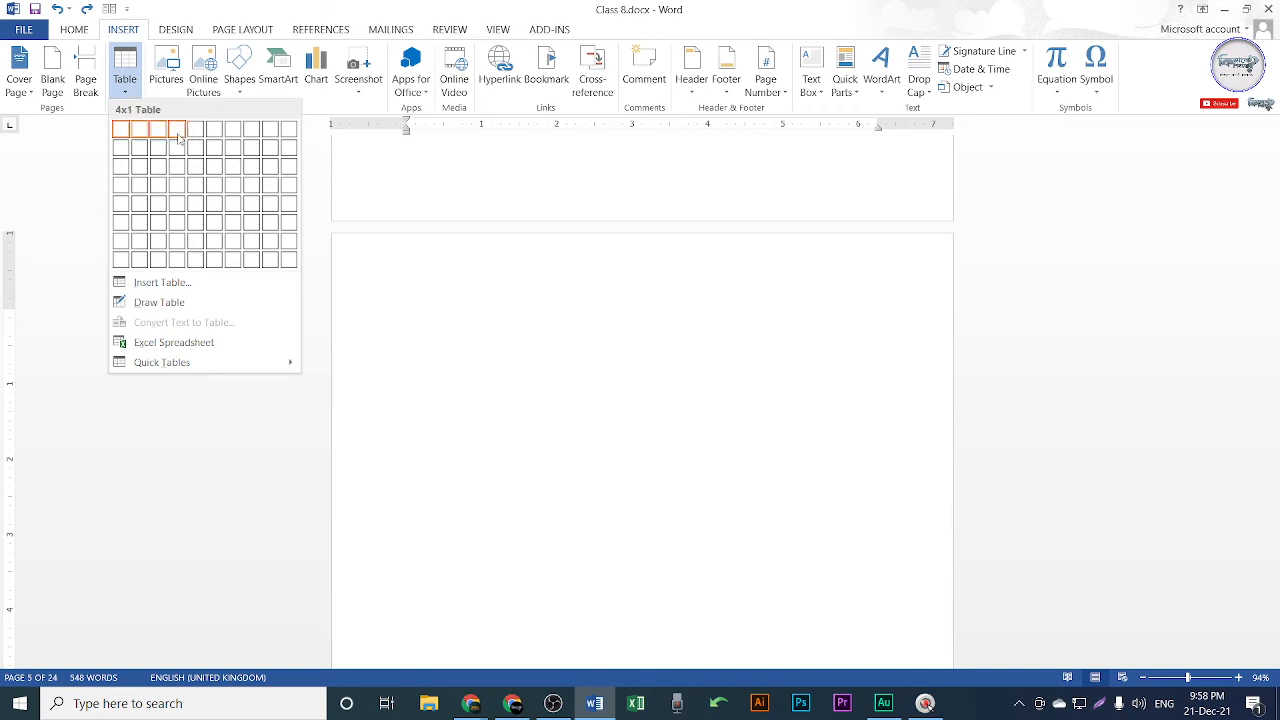
click(184, 238)
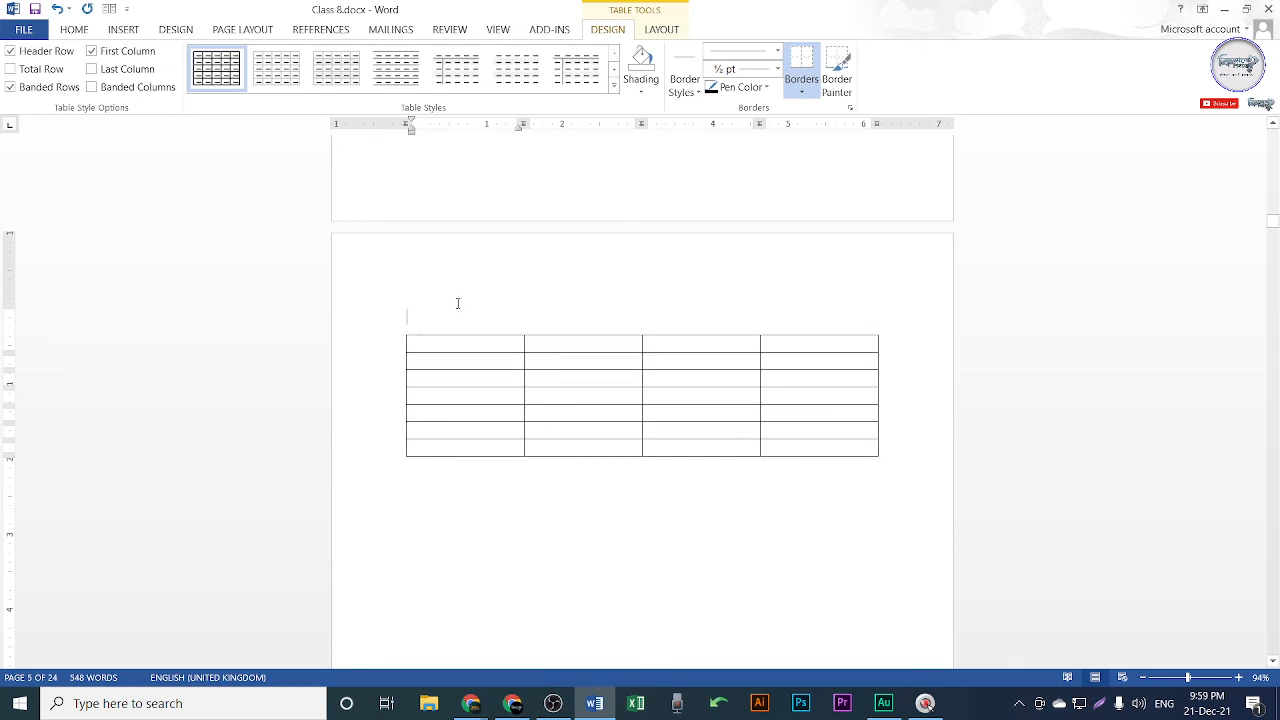
drag(457, 300, 466, 423)
click(466, 354)
drag(474, 363, 484, 453)
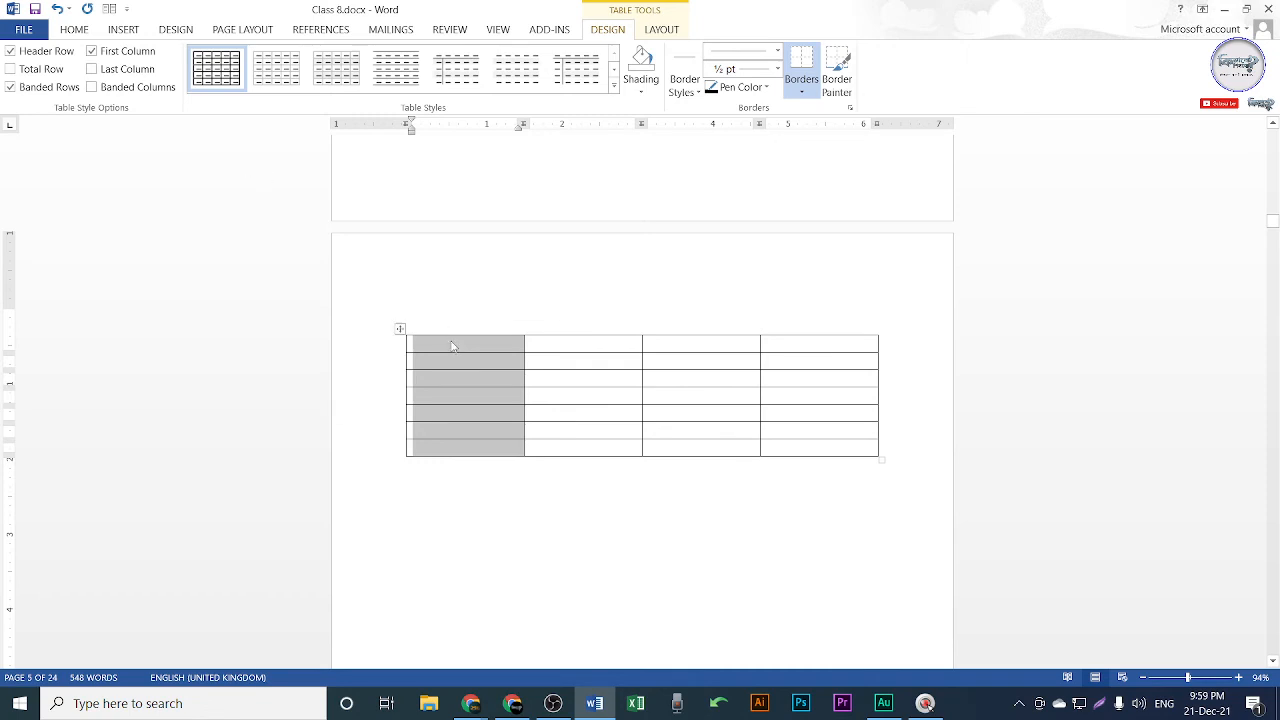
key(shift+Print)
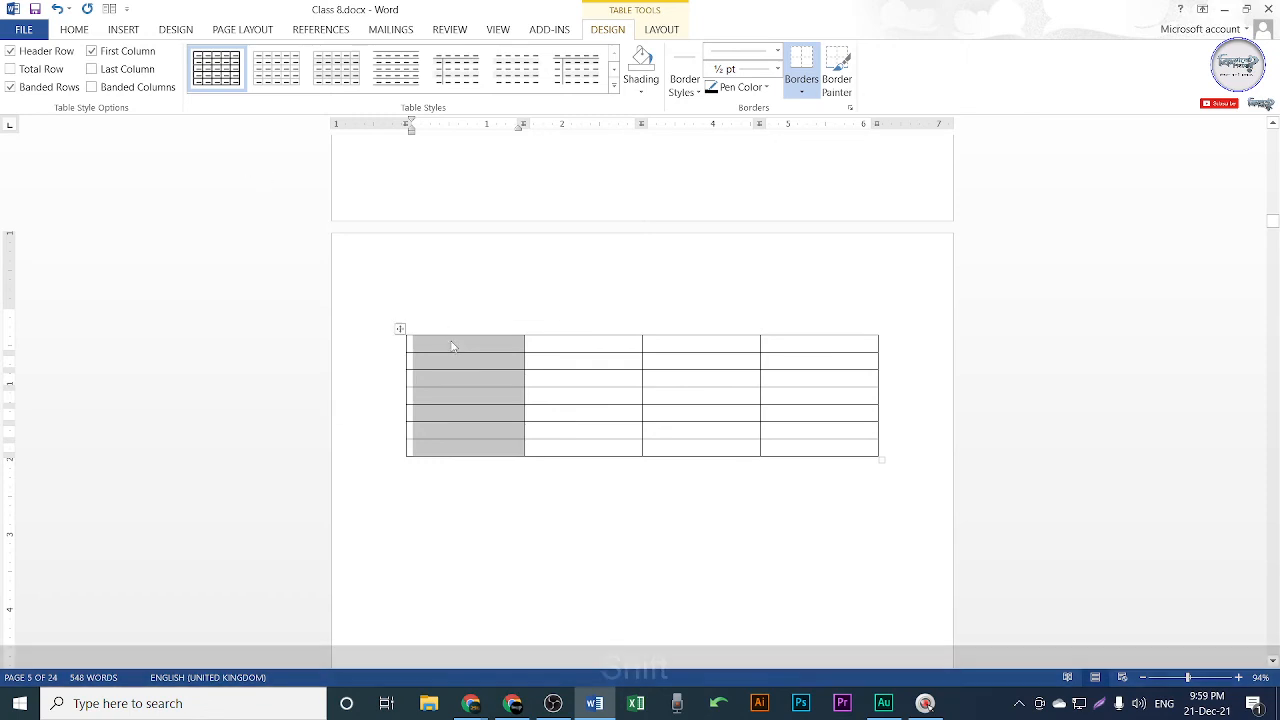
drag(357, 265, 978, 541)
click(991, 419)
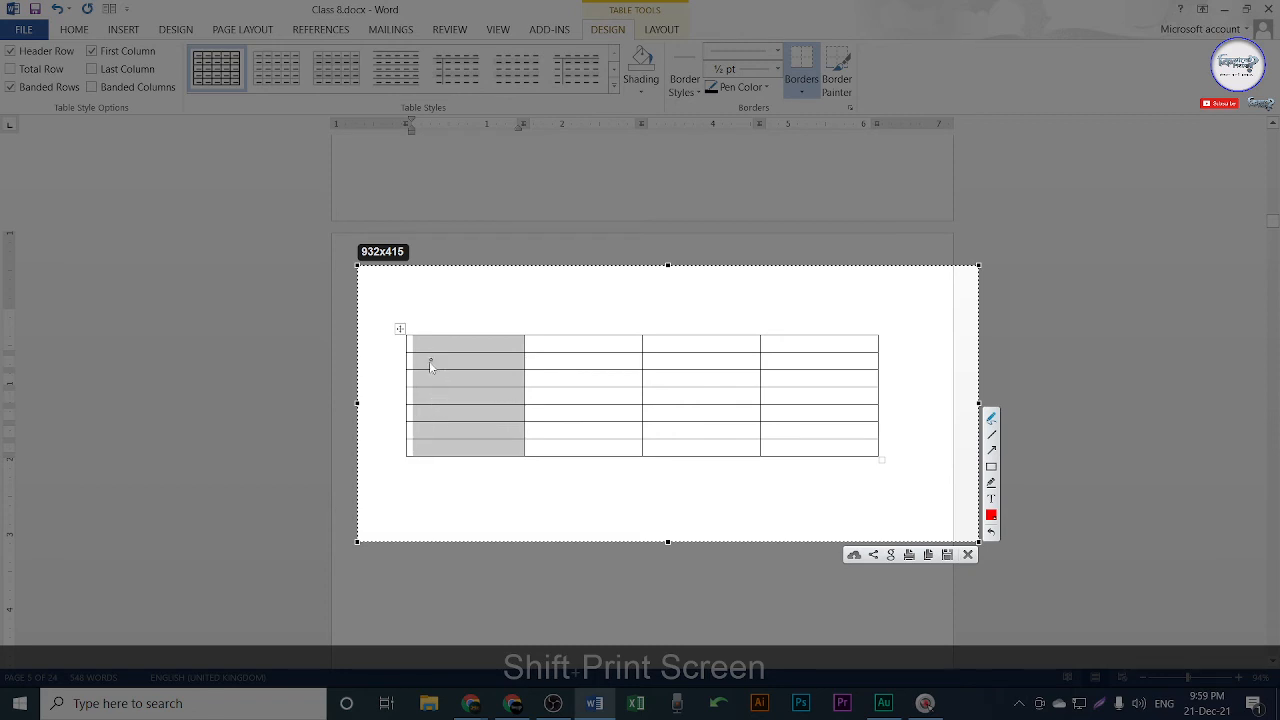
mouse_move(431, 364)
mouse_down()
mouse_move(436, 382)
mouse_move(462, 352)
mouse_move(474, 372)
mouse_move(532, 348)
mouse_up()
drag(383, 342, 868, 347)
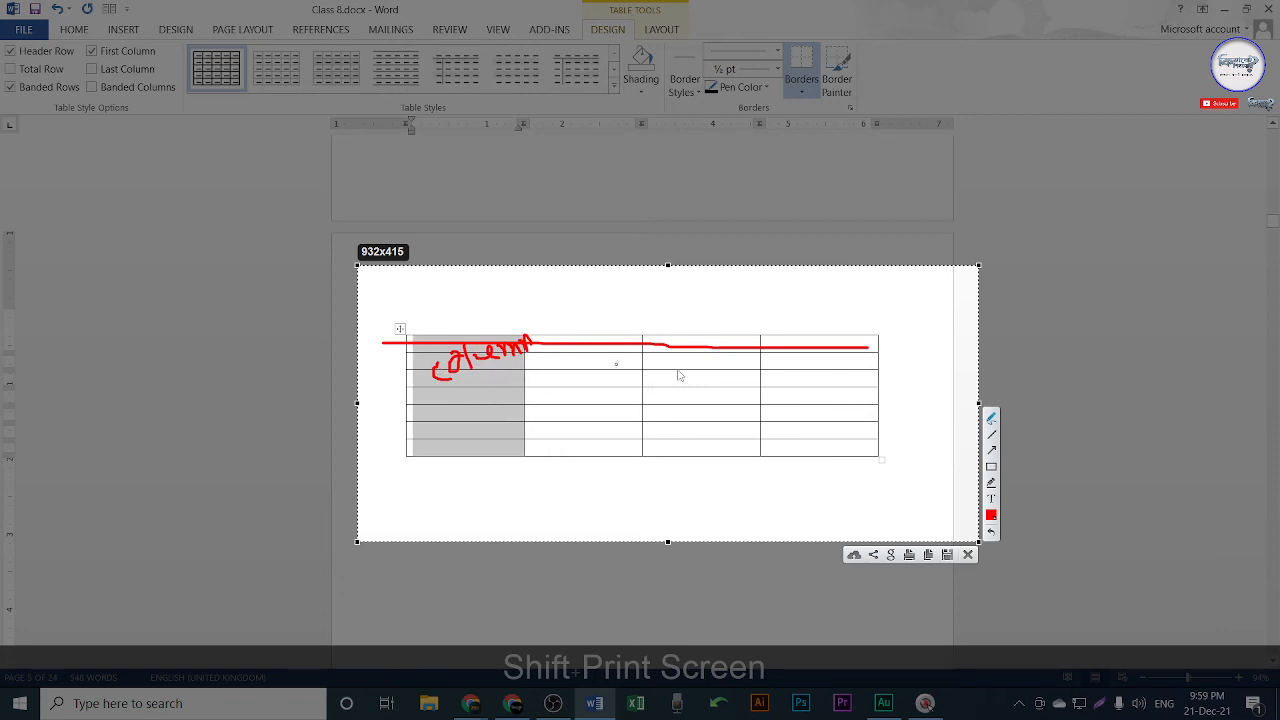
mouse_move(645, 298)
mouse_down()
mouse_move(654, 320)
mouse_move(650, 305)
mouse_move(718, 312)
mouse_move(721, 298)
mouse_up()
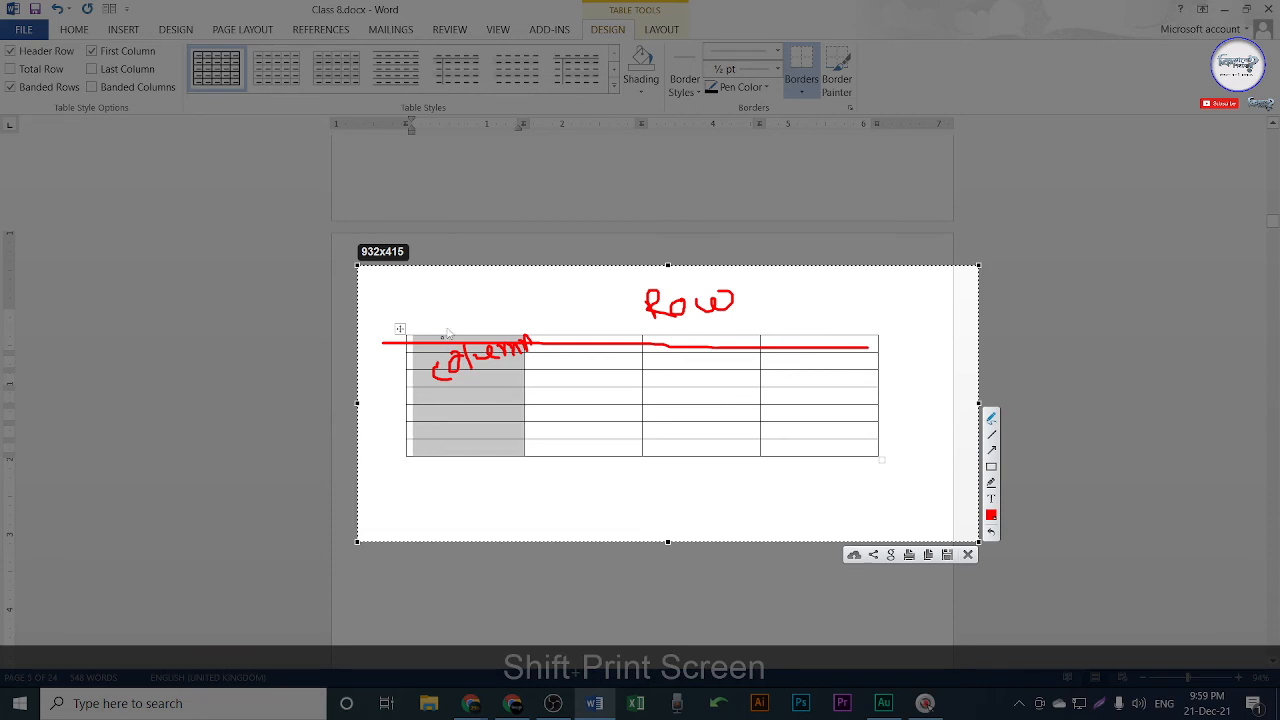
drag(461, 313, 465, 463)
key(Escape)
key(Escape)
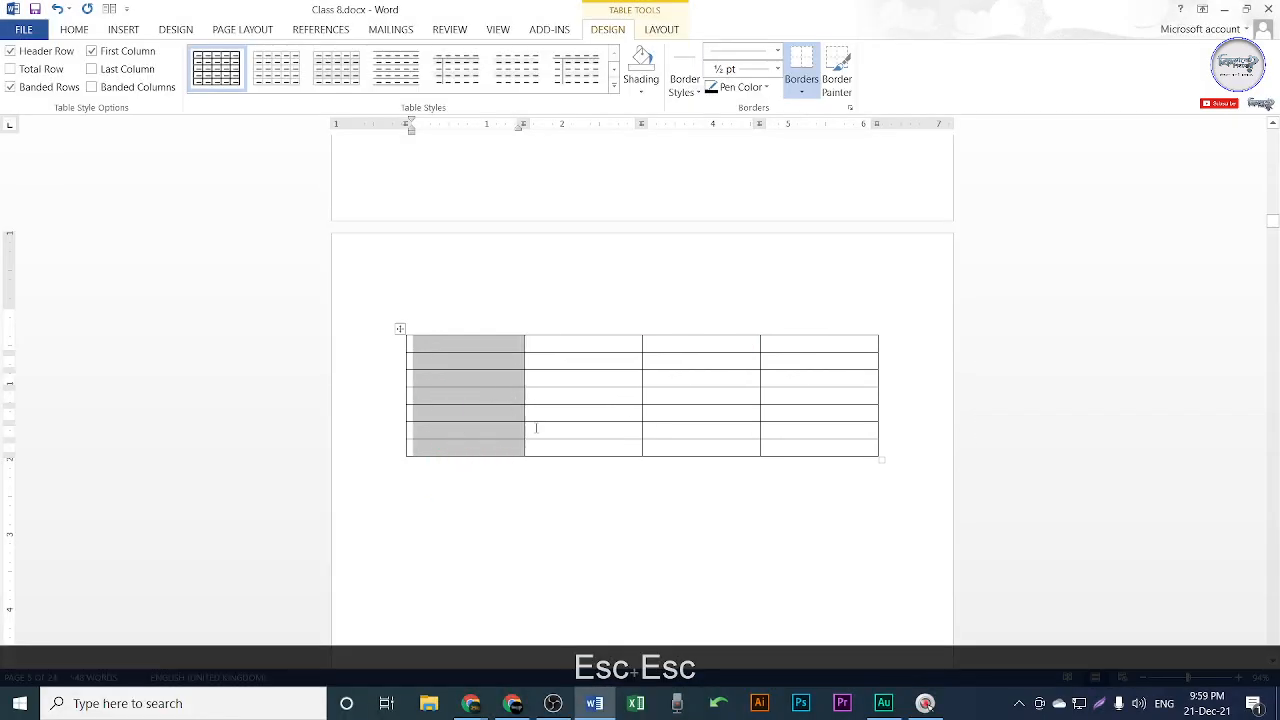
Enter the headers No., Name, Mobile and TK across the table's first row.
click(549, 346)
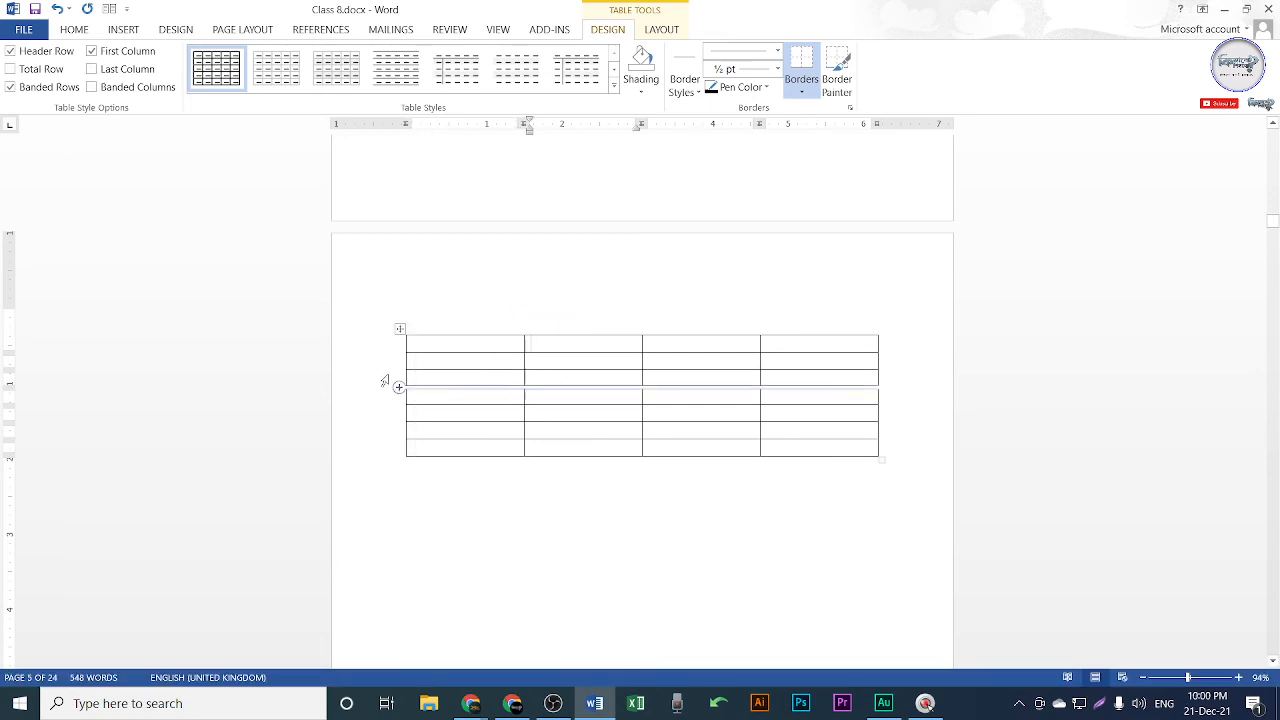
drag(376, 346, 380, 434)
click(389, 457)
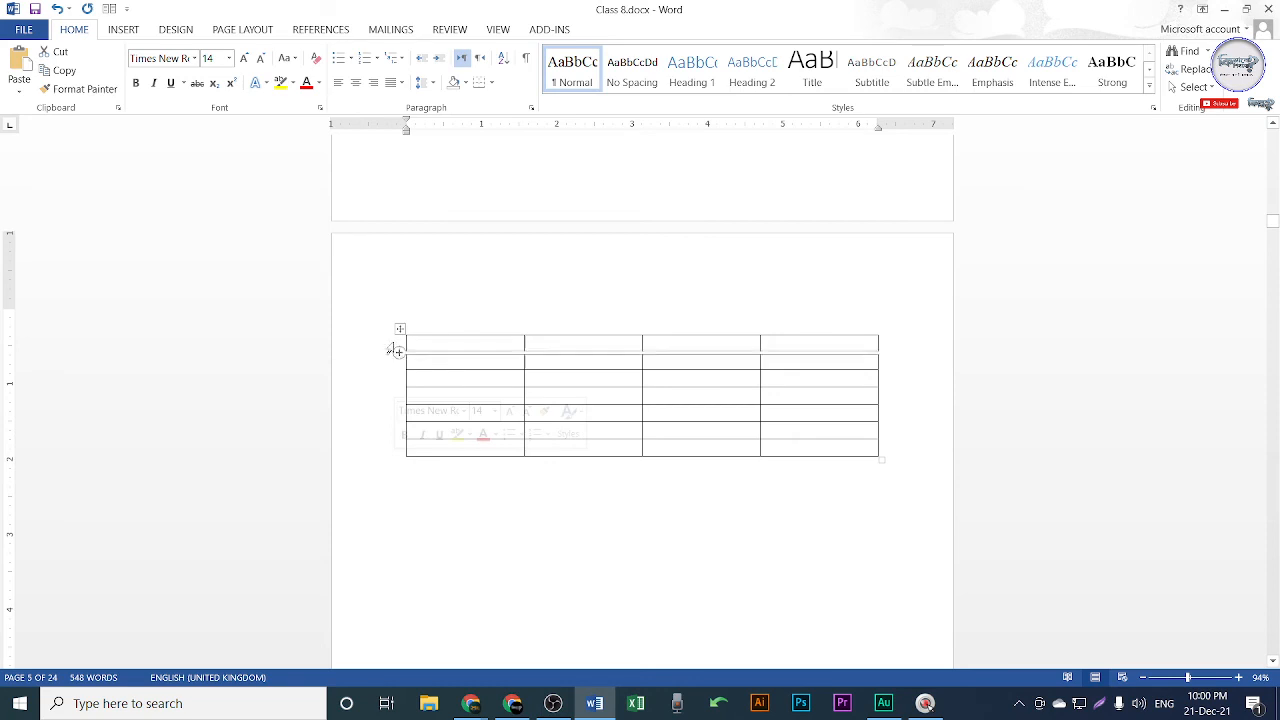
click(376, 346)
click(476, 350)
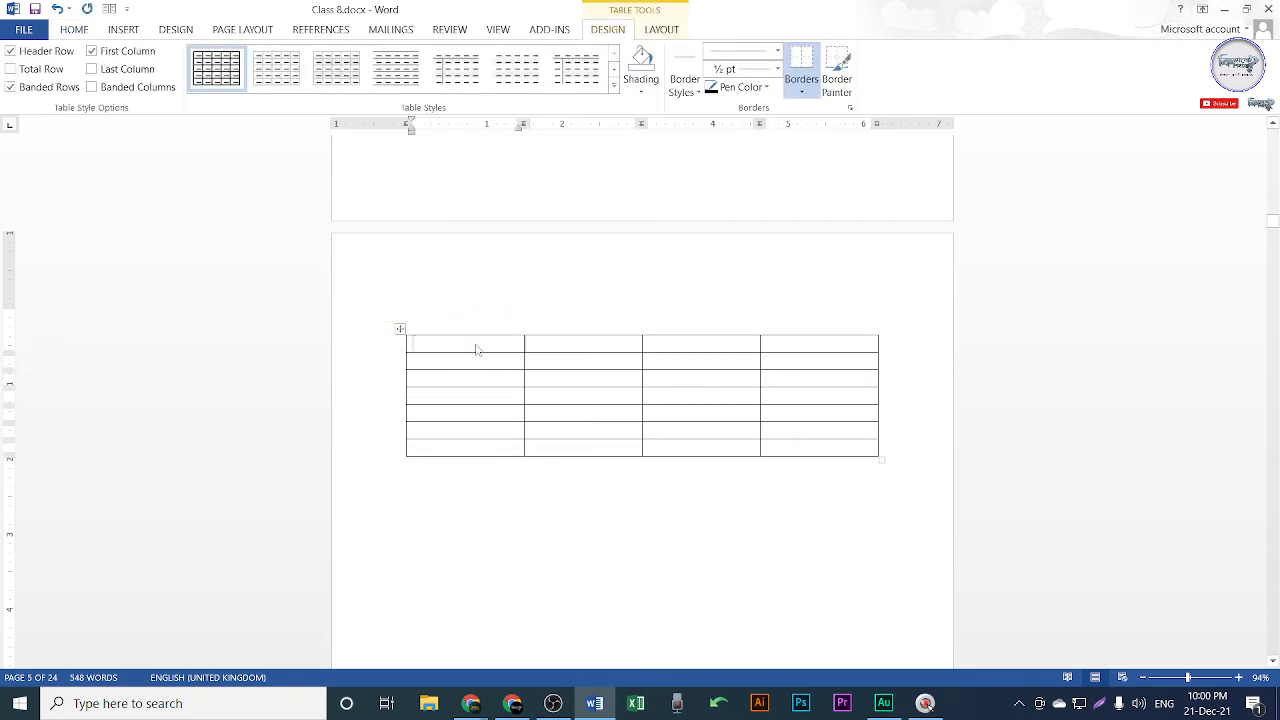
text(No.)
key(Tab)
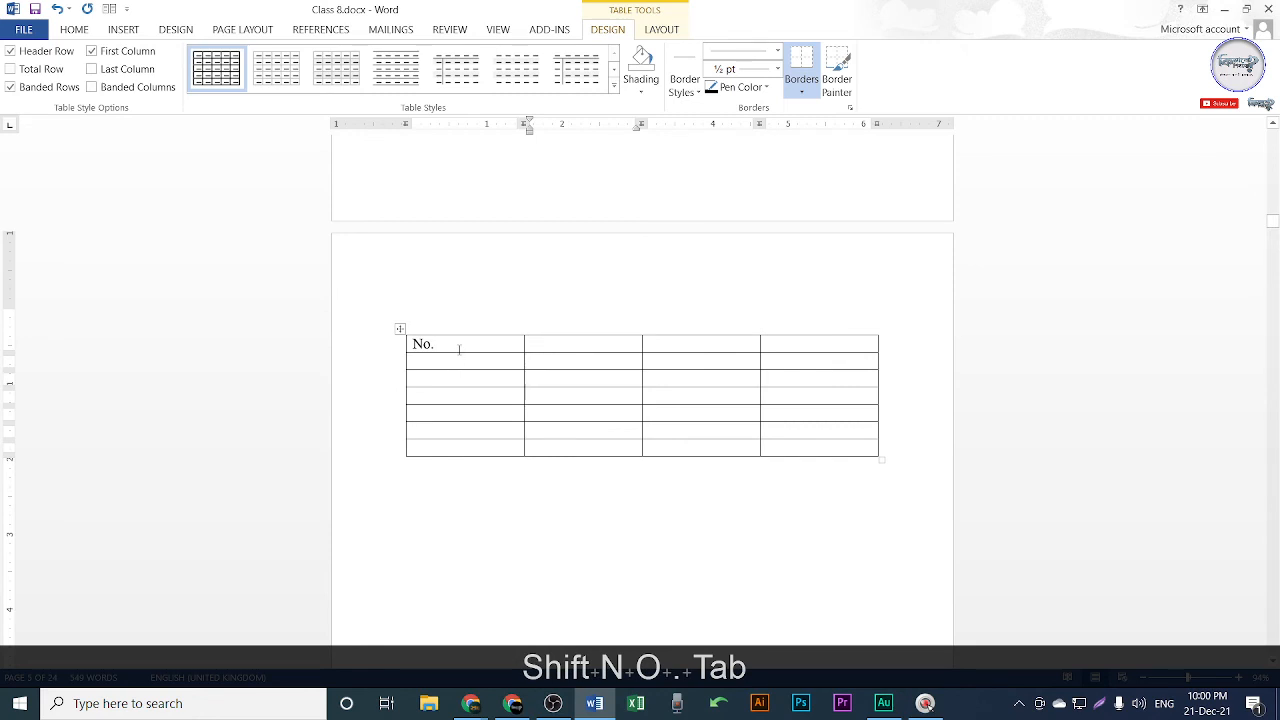
click(458, 347)
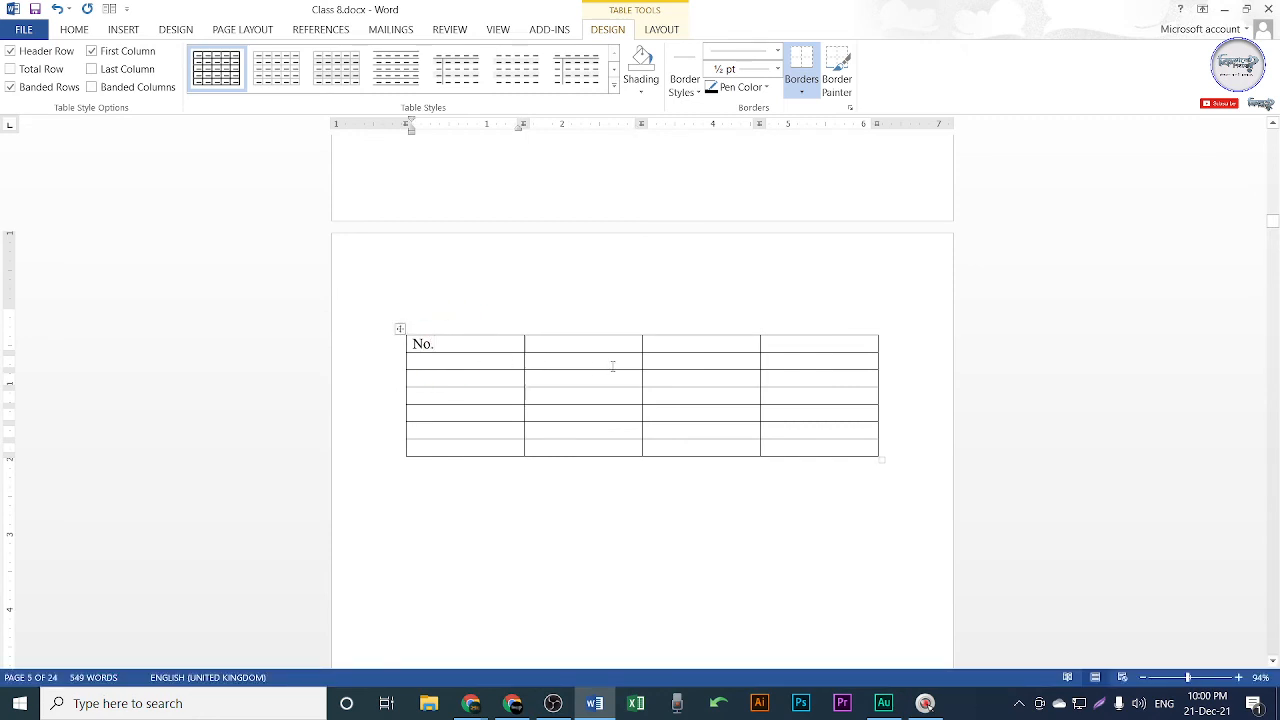
key(Tab)
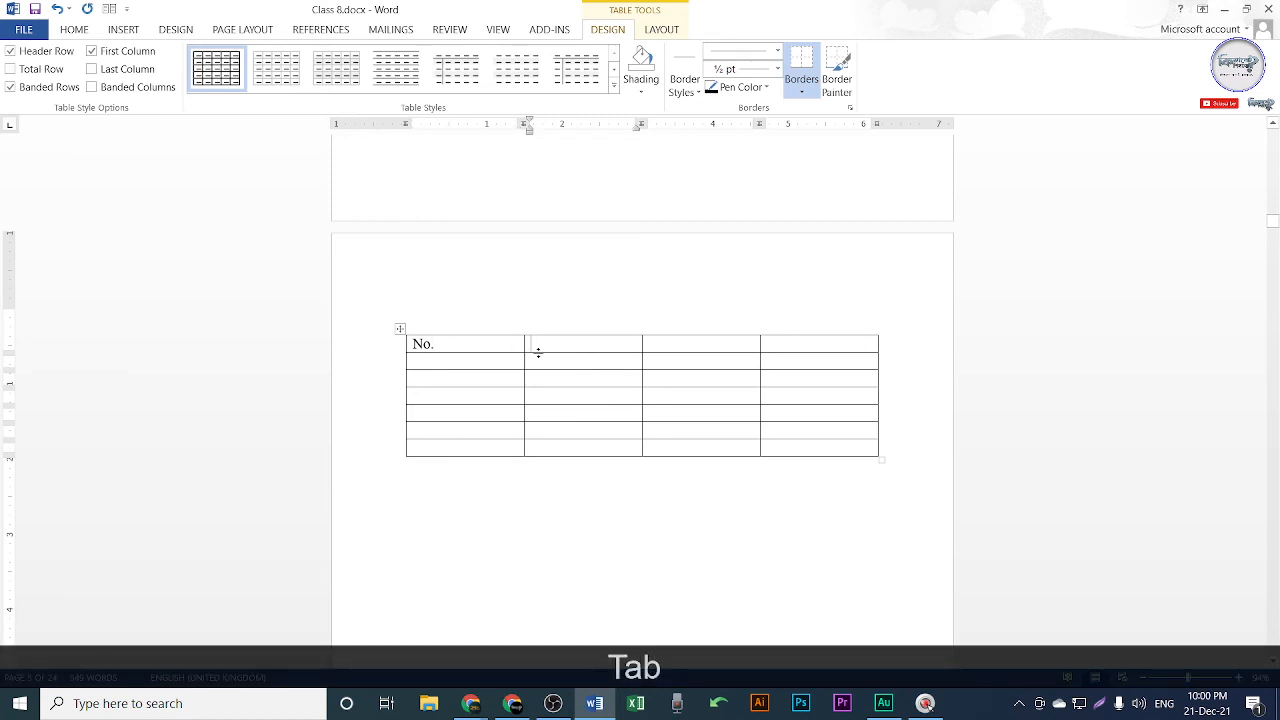
text(Na)
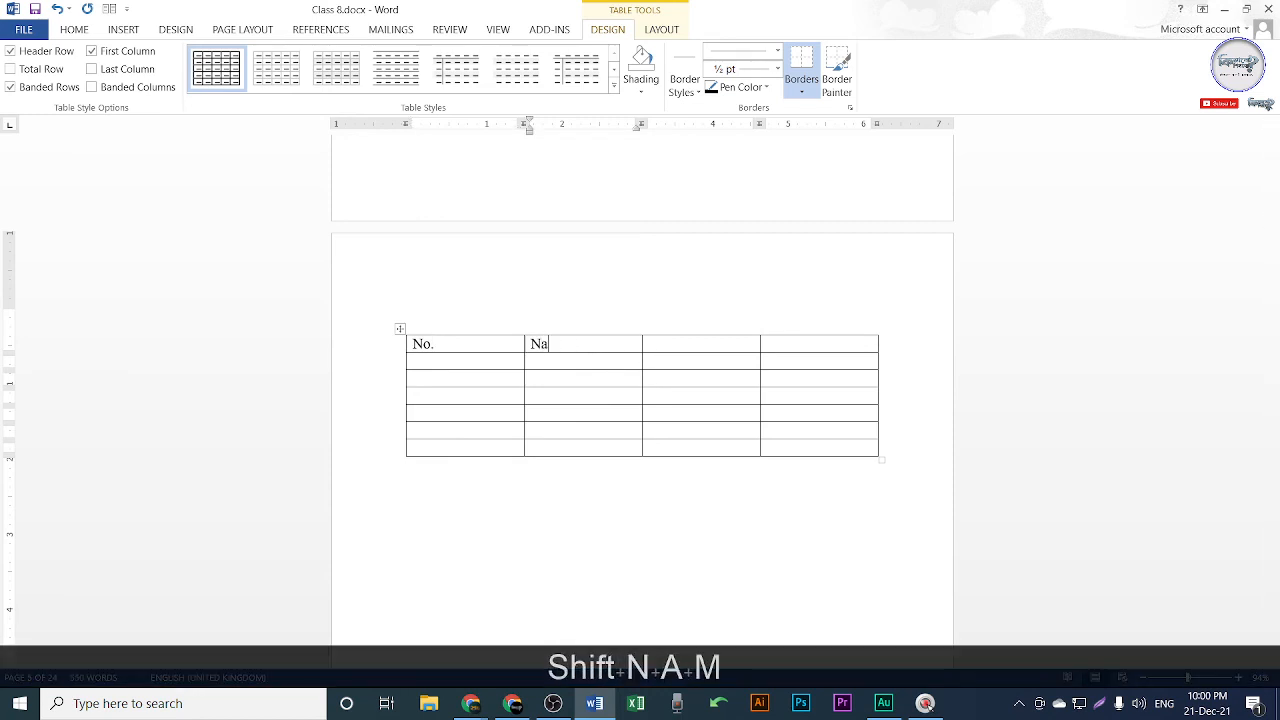
text(me)
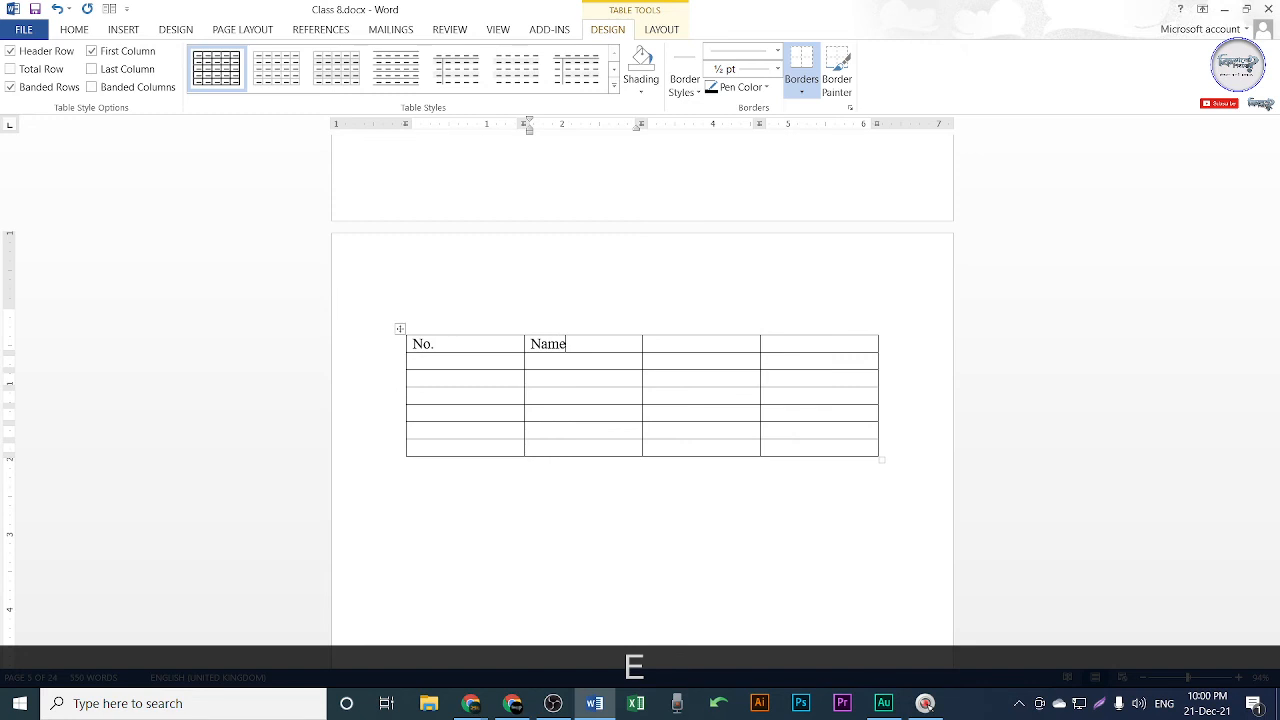
key(Tab)
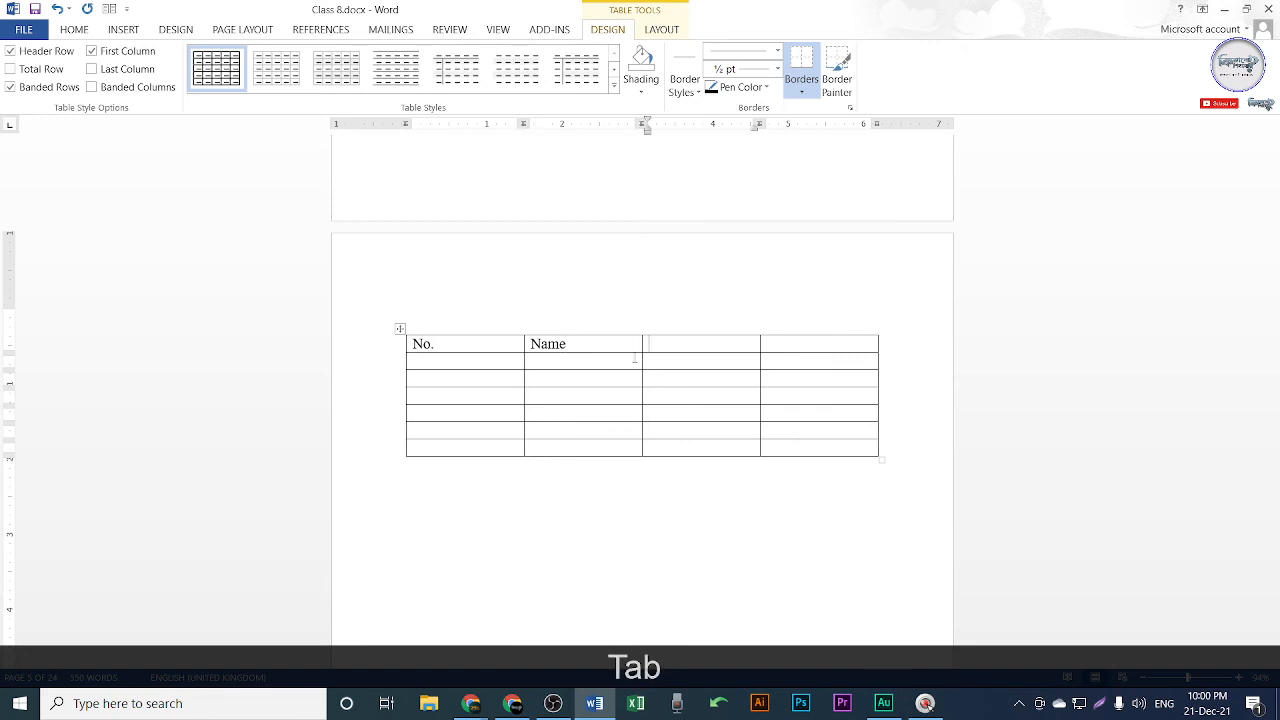
text(Mobile)
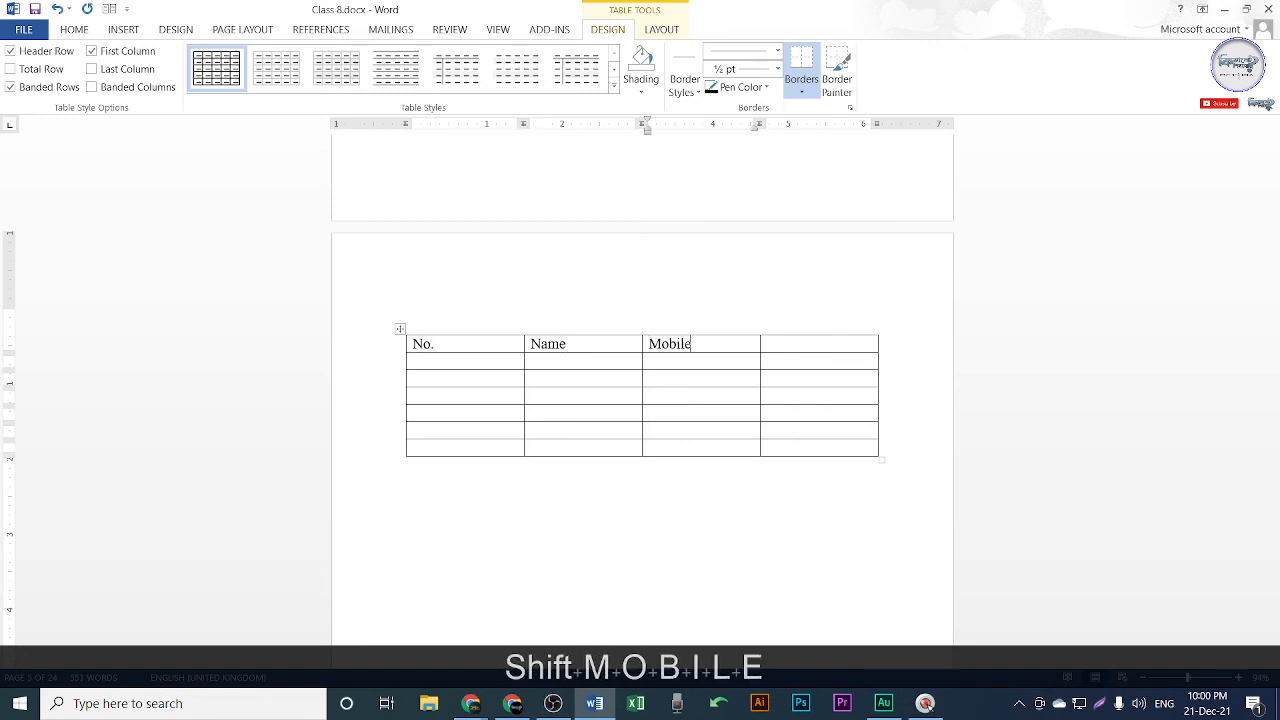
key(Tab)
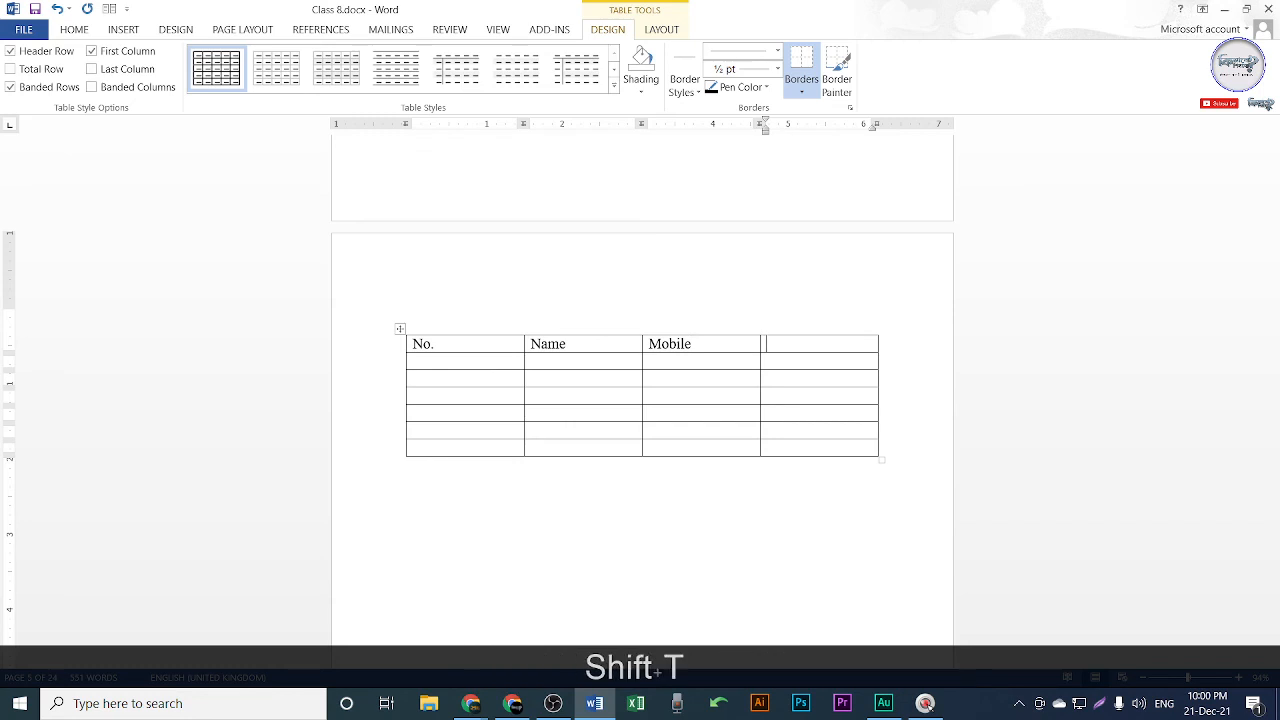
text(TK)
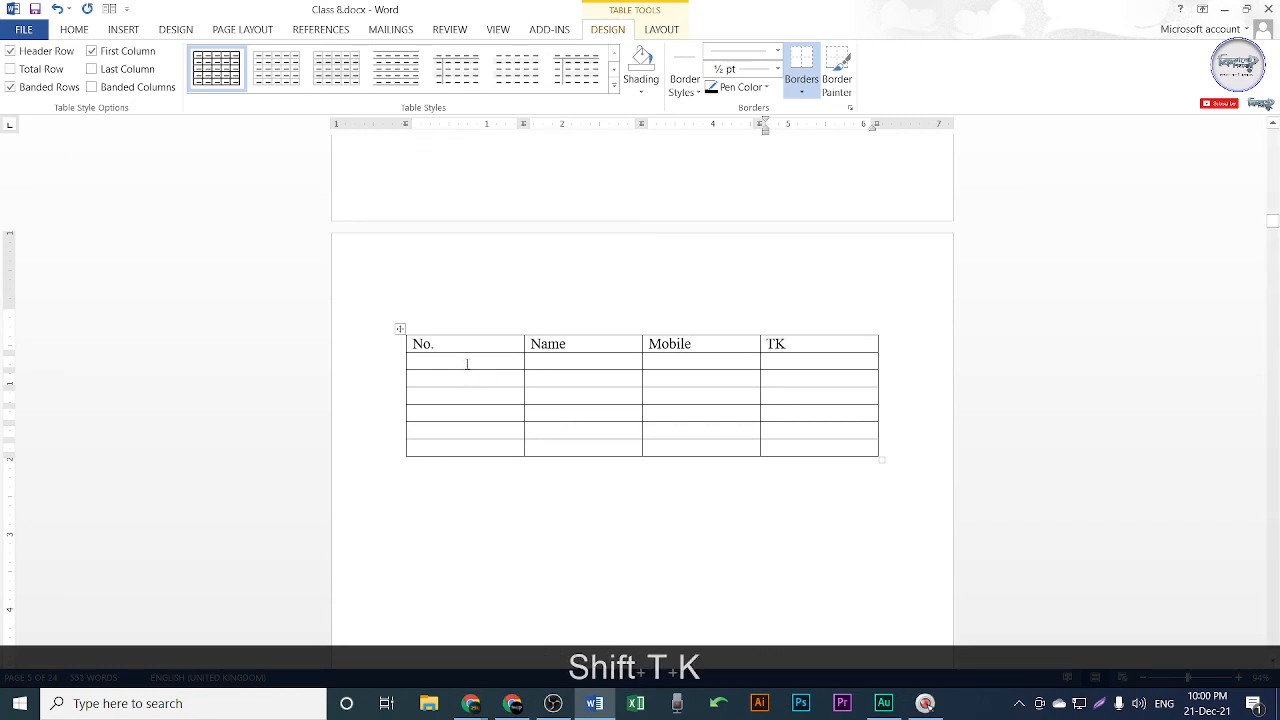
Number the first column 1 to 5 in the rows below the header.
click(466, 364)
text(1)
key(Down)
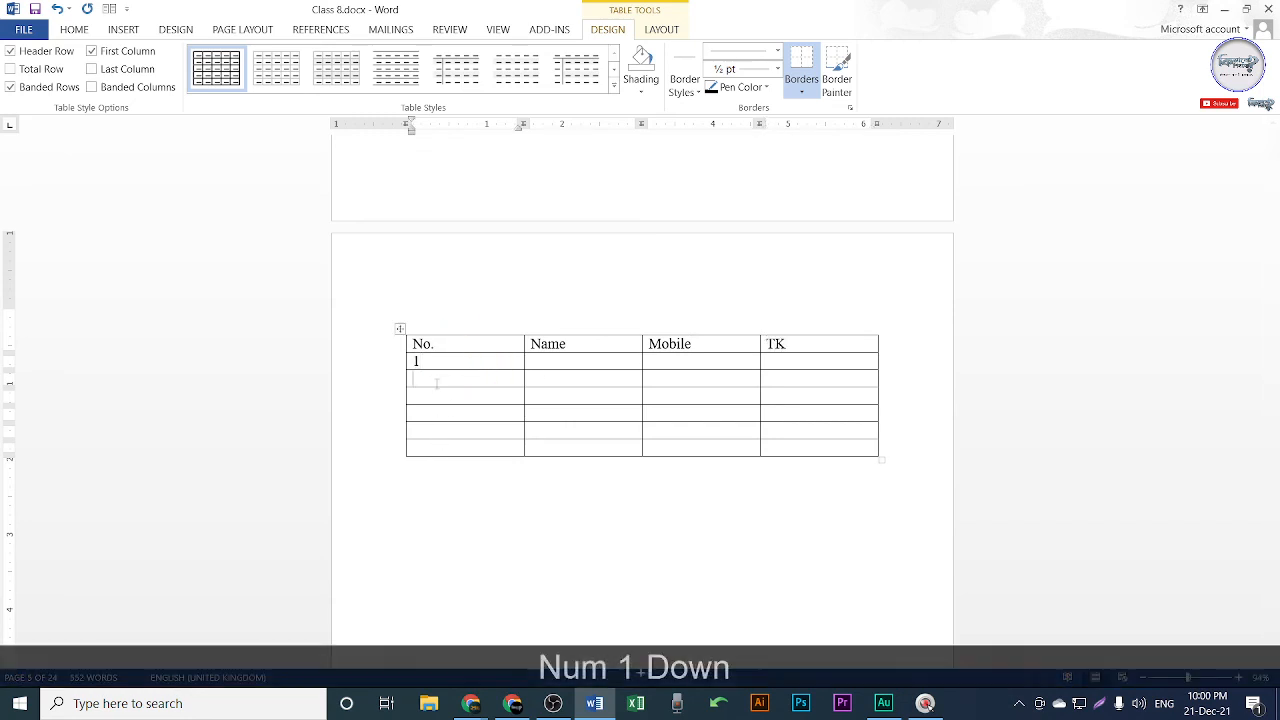
text(2)
key(Down)
text(3)
key(Down)
text(4)
key(Down)
text(5)
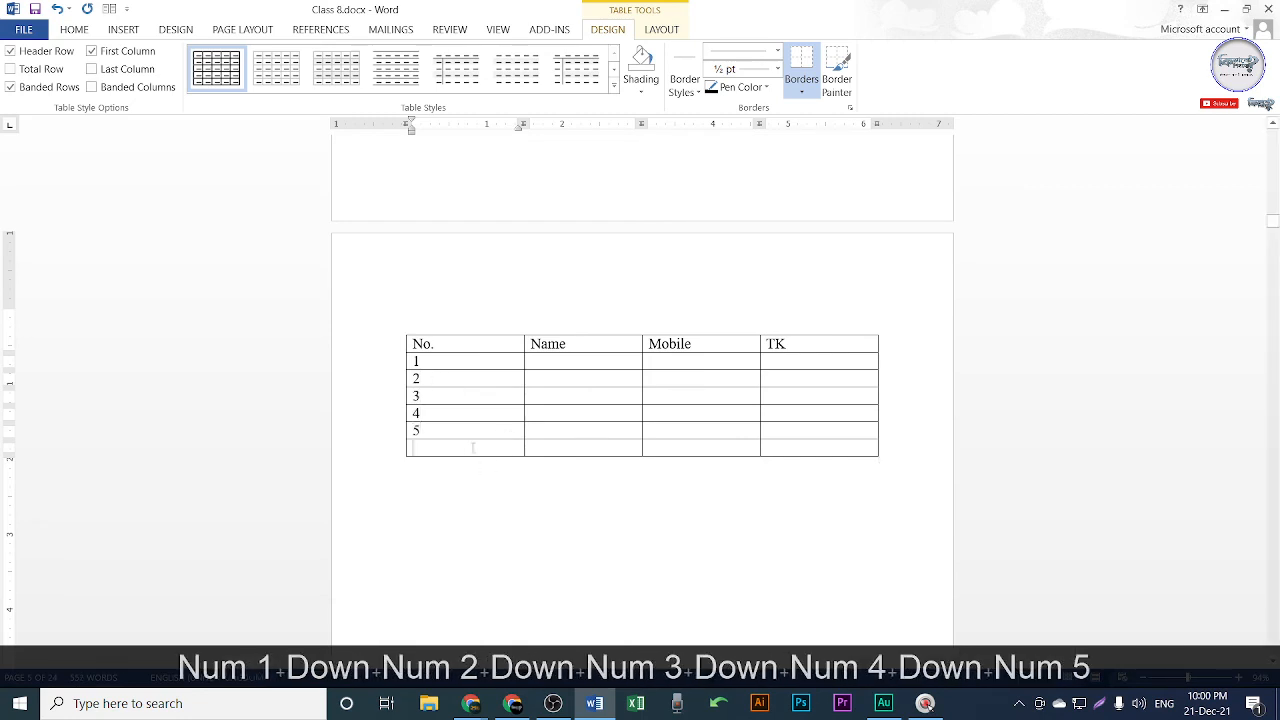
drag(440, 448, 680, 447)
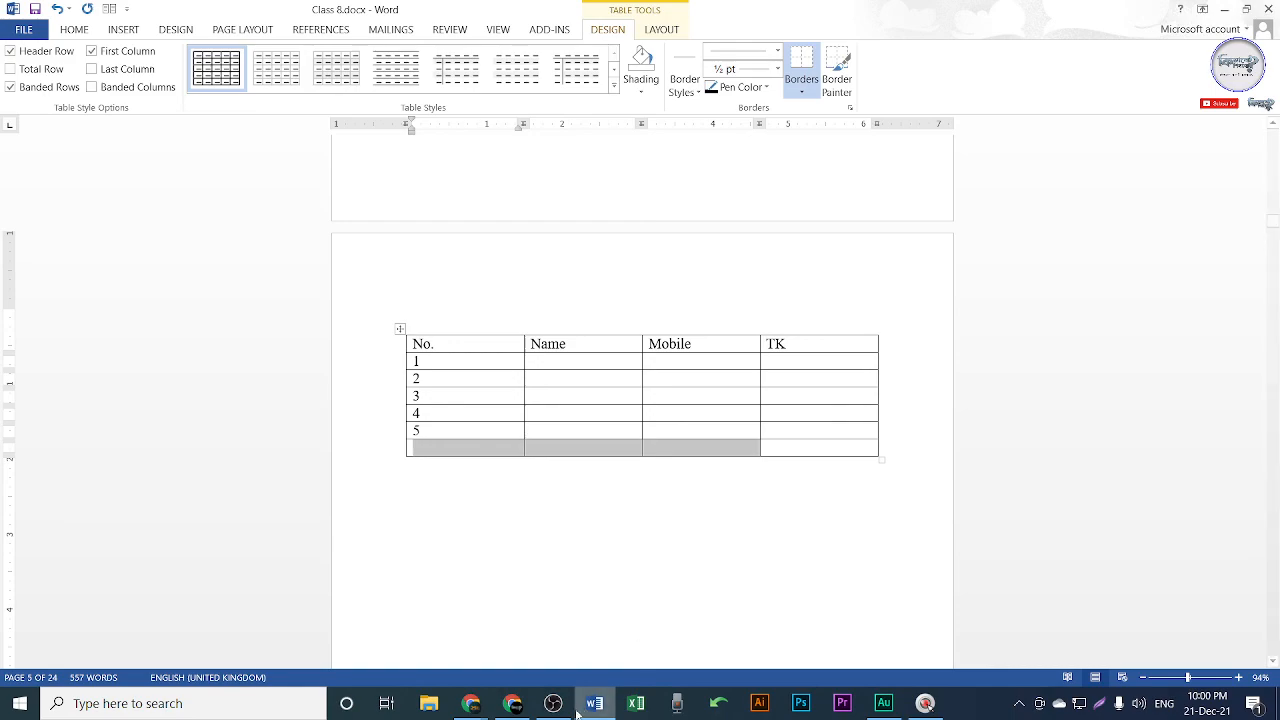
click(512, 703)
mouse_move(540, 506)
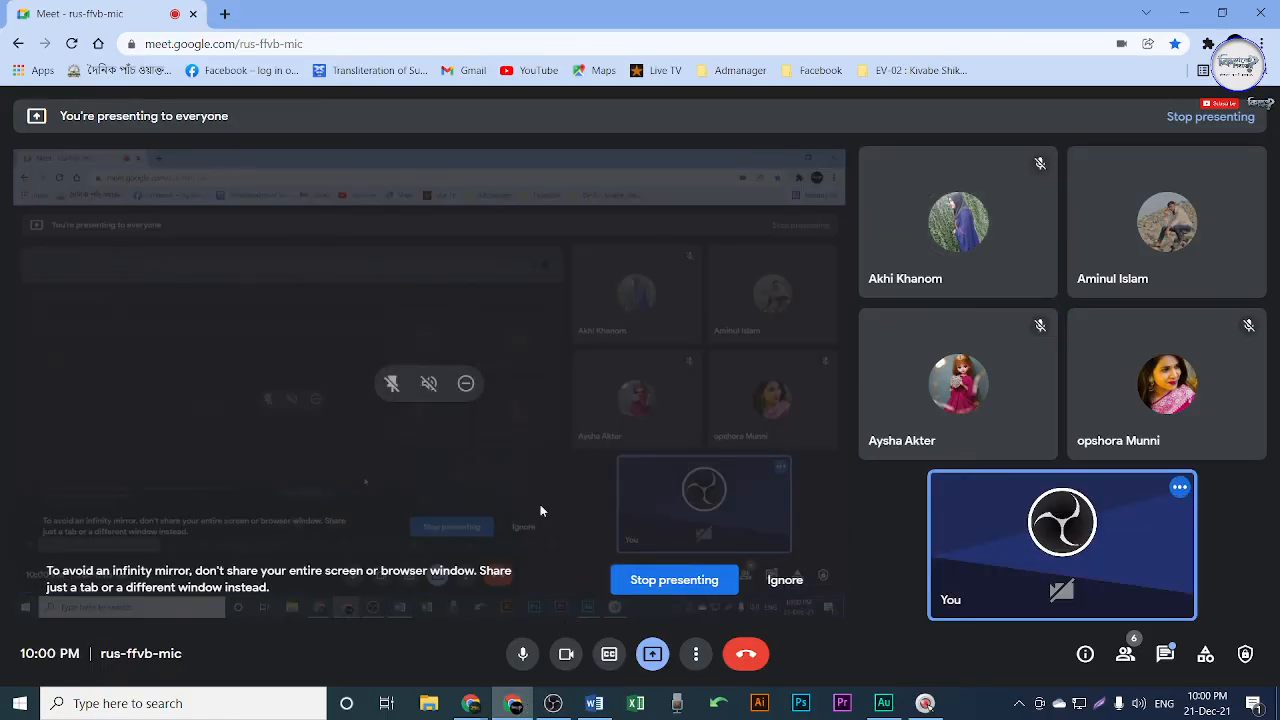
click(520, 709)
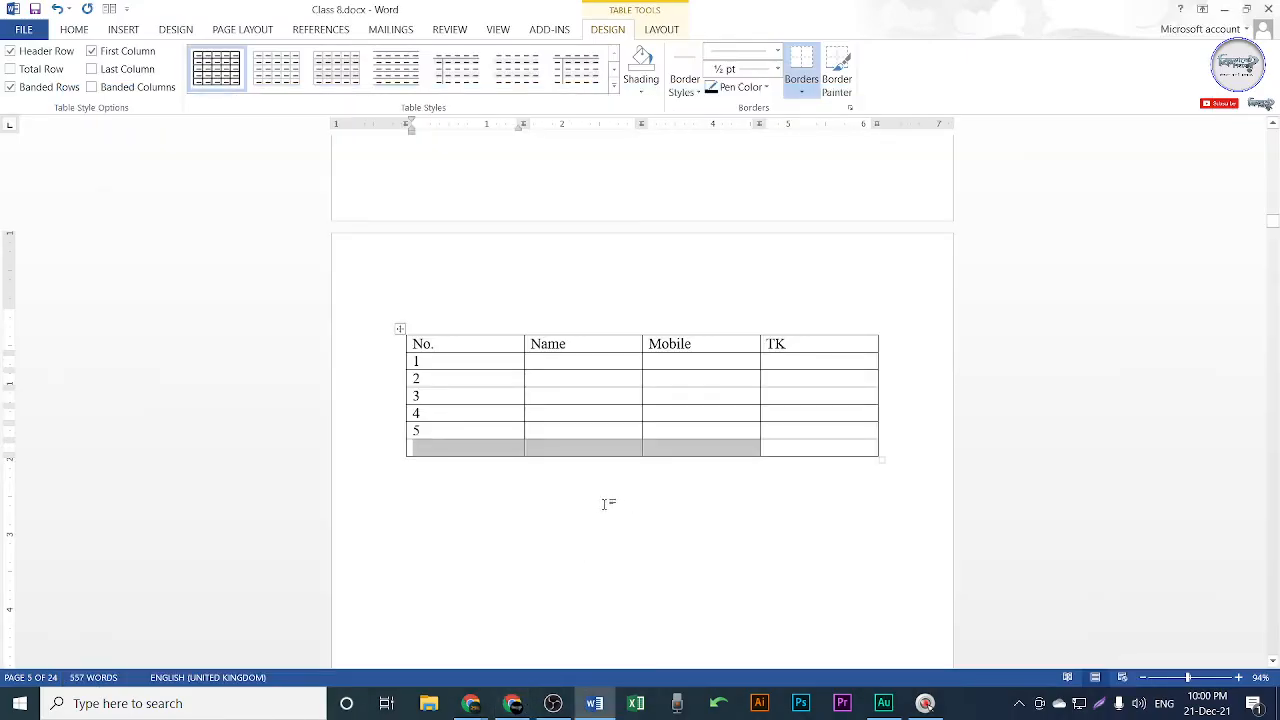
click(471, 452)
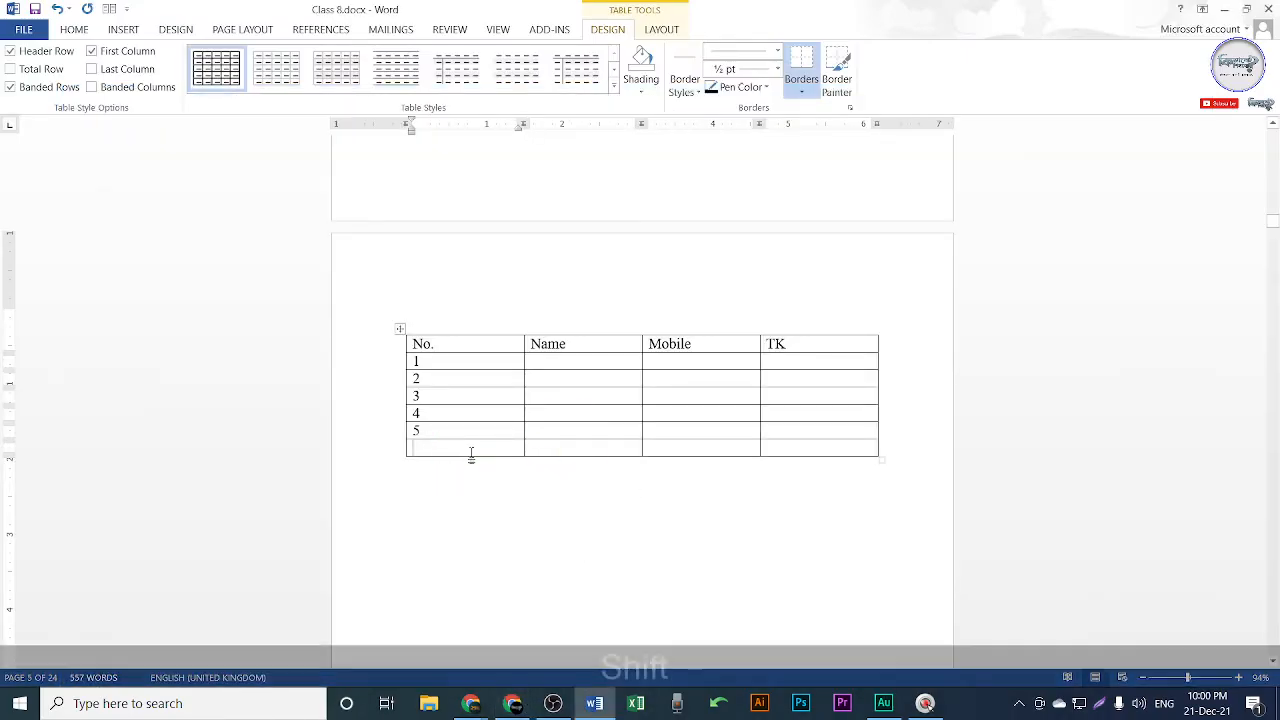
text(Tota)
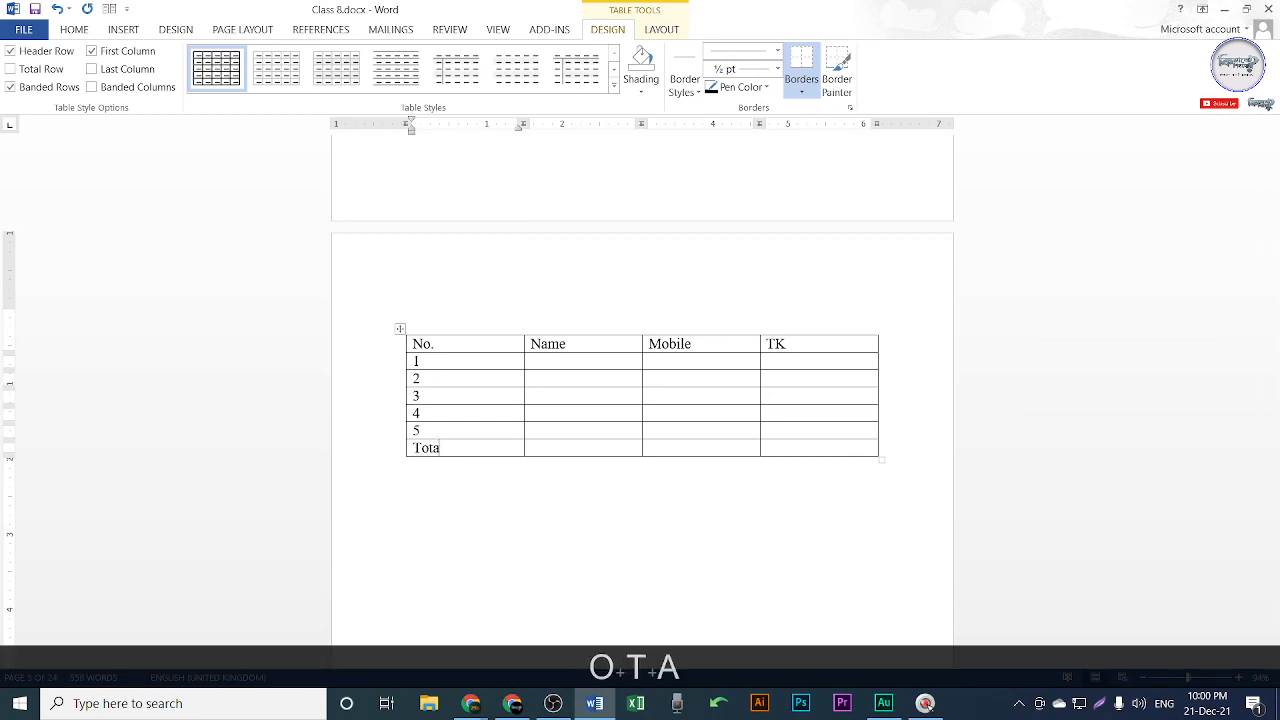
text(kl)
Correct the label to 'Total' and merge the last row's first three cells.
key(BackSpace)
key(BackSpace)
text(l)
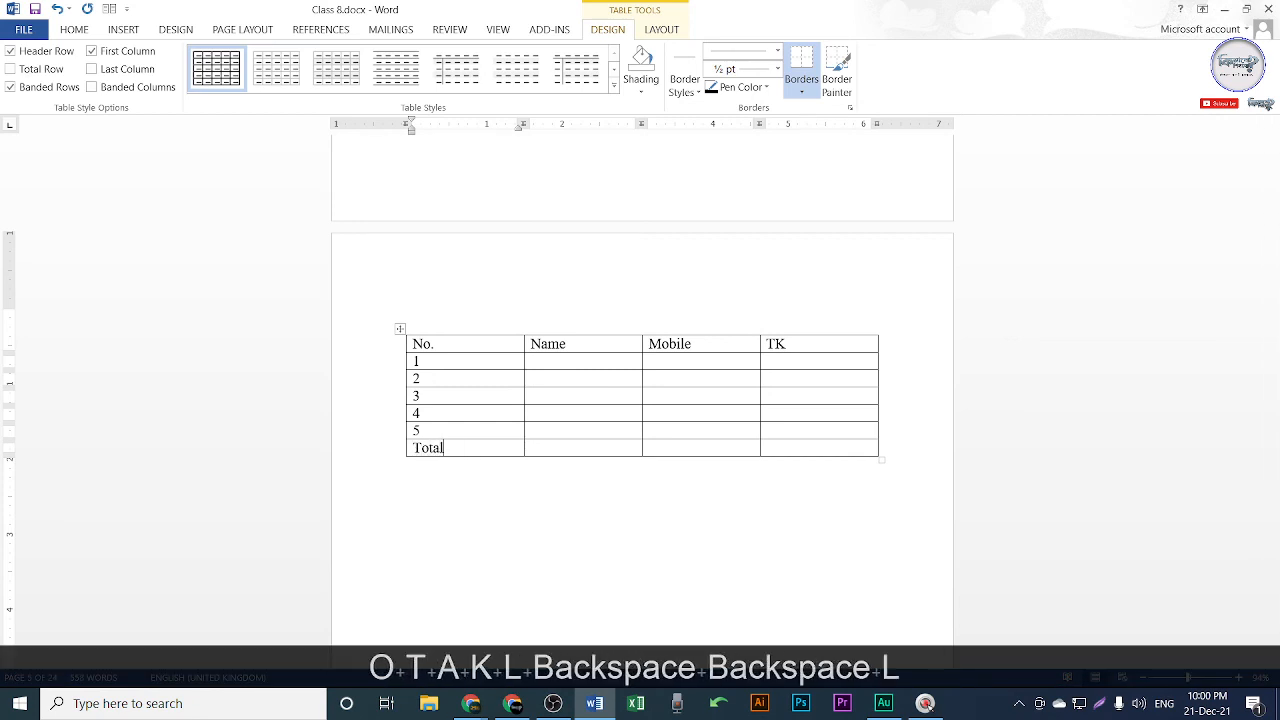
click(634, 531)
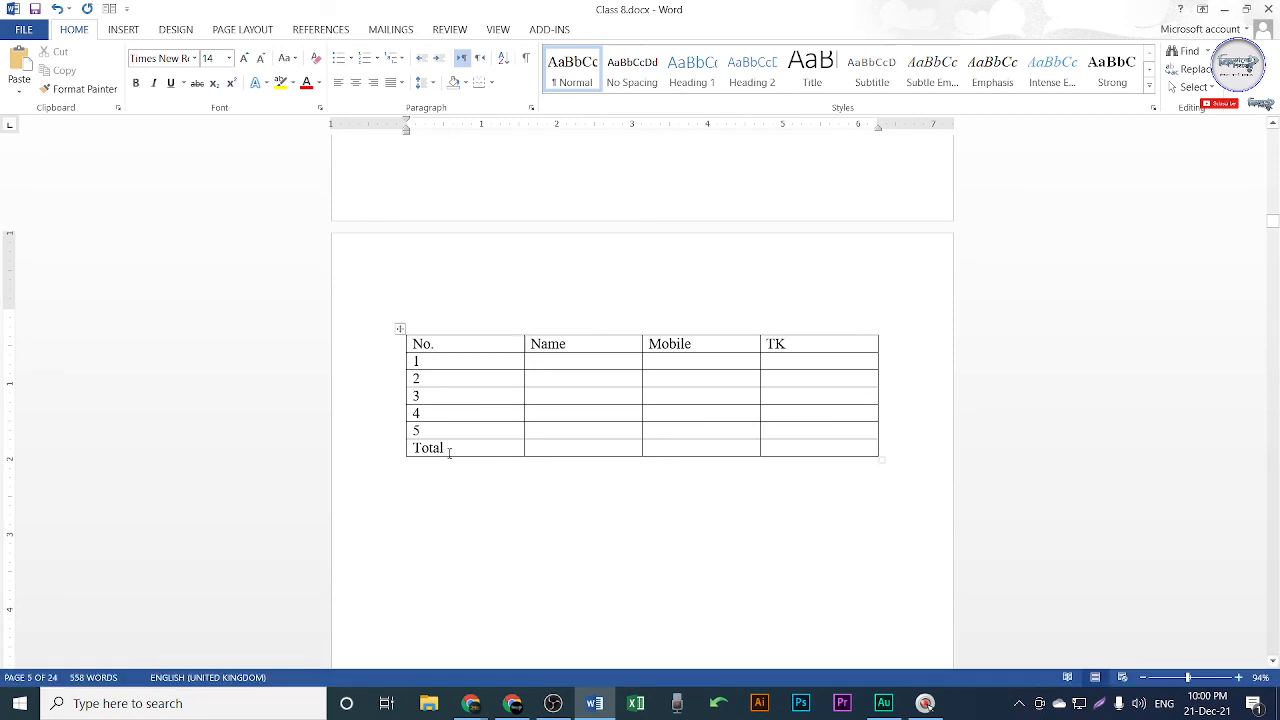
drag(433, 451, 664, 444)
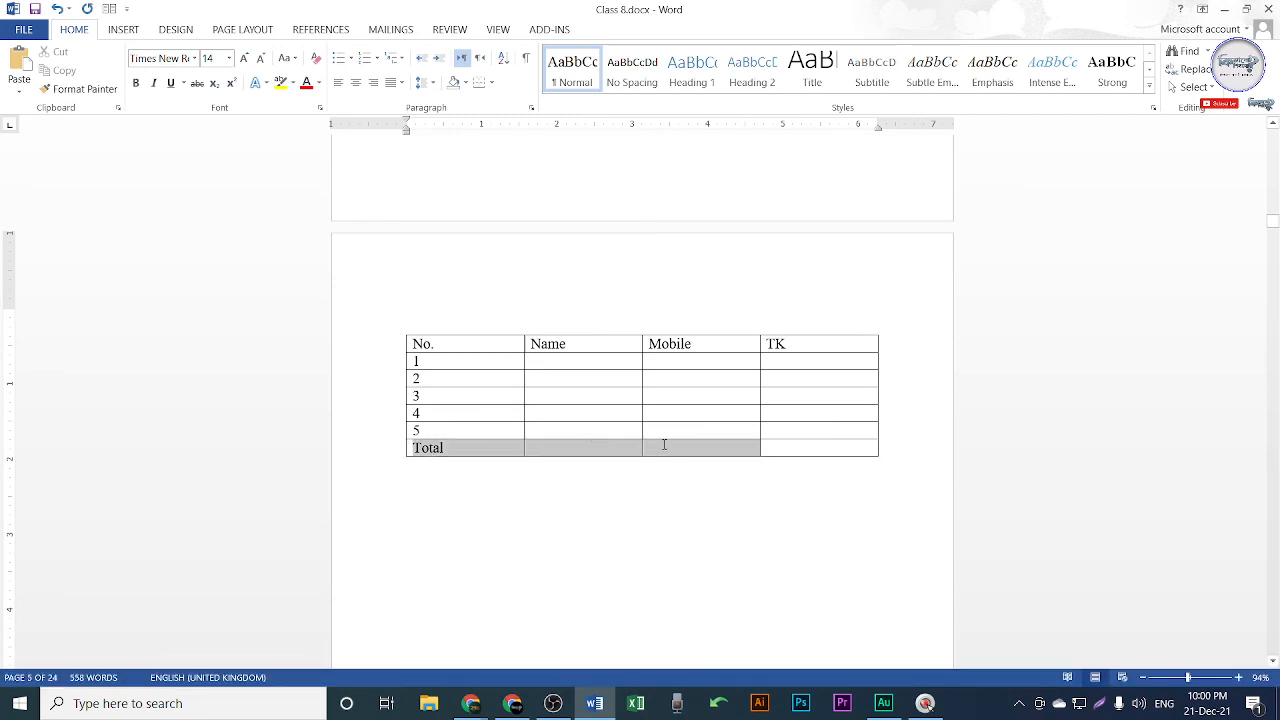
drag(500, 449, 672, 449)
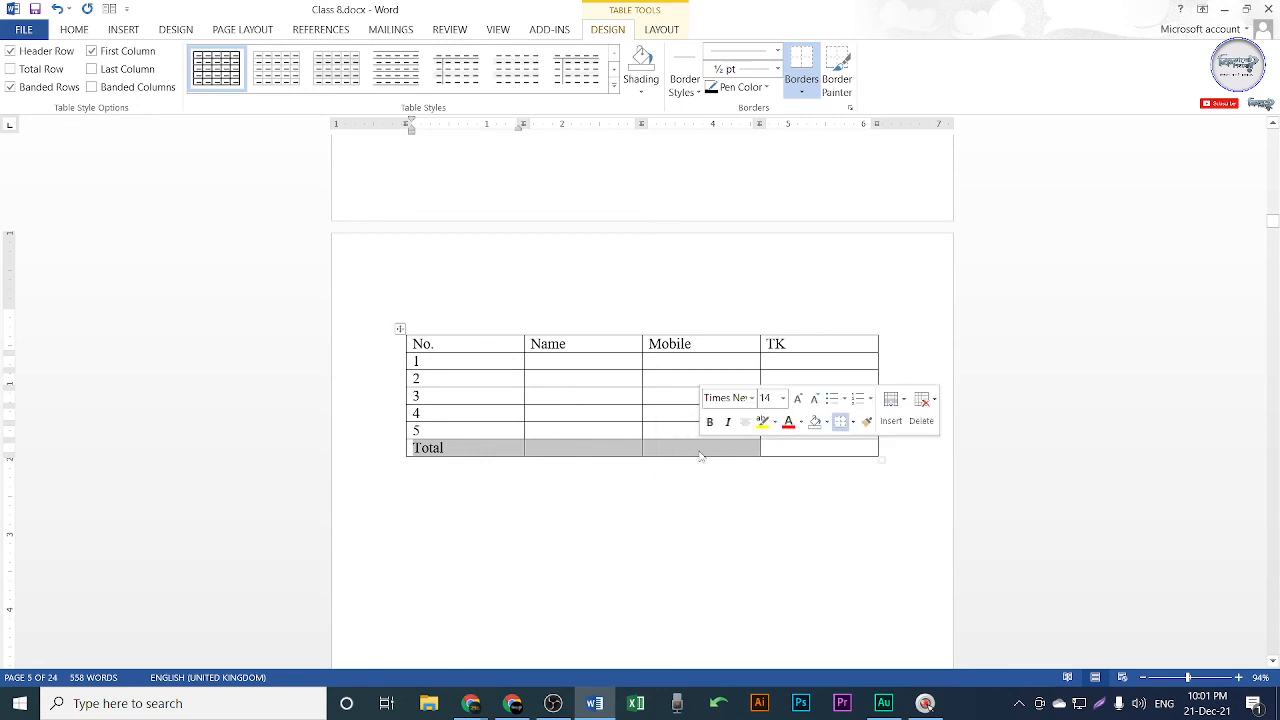
right_click(698, 449)
click(737, 584)
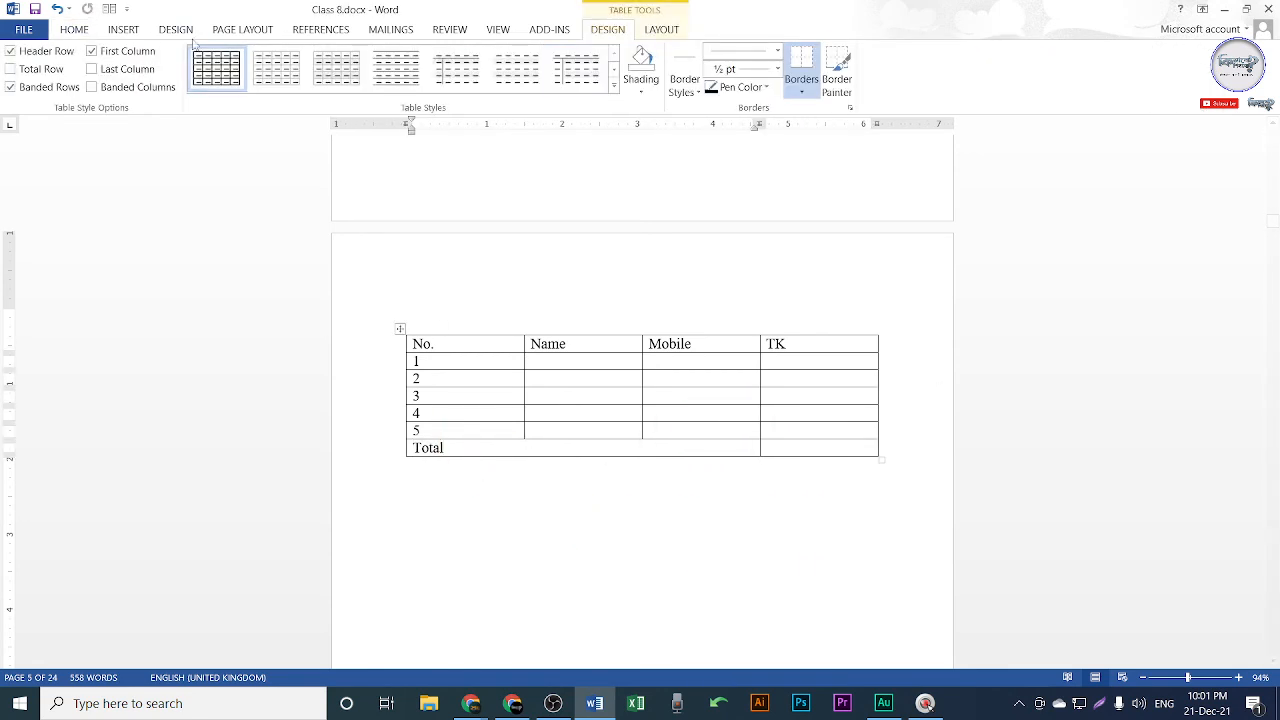
Right-align 'Total' in the merged cell.
click(82, 27)
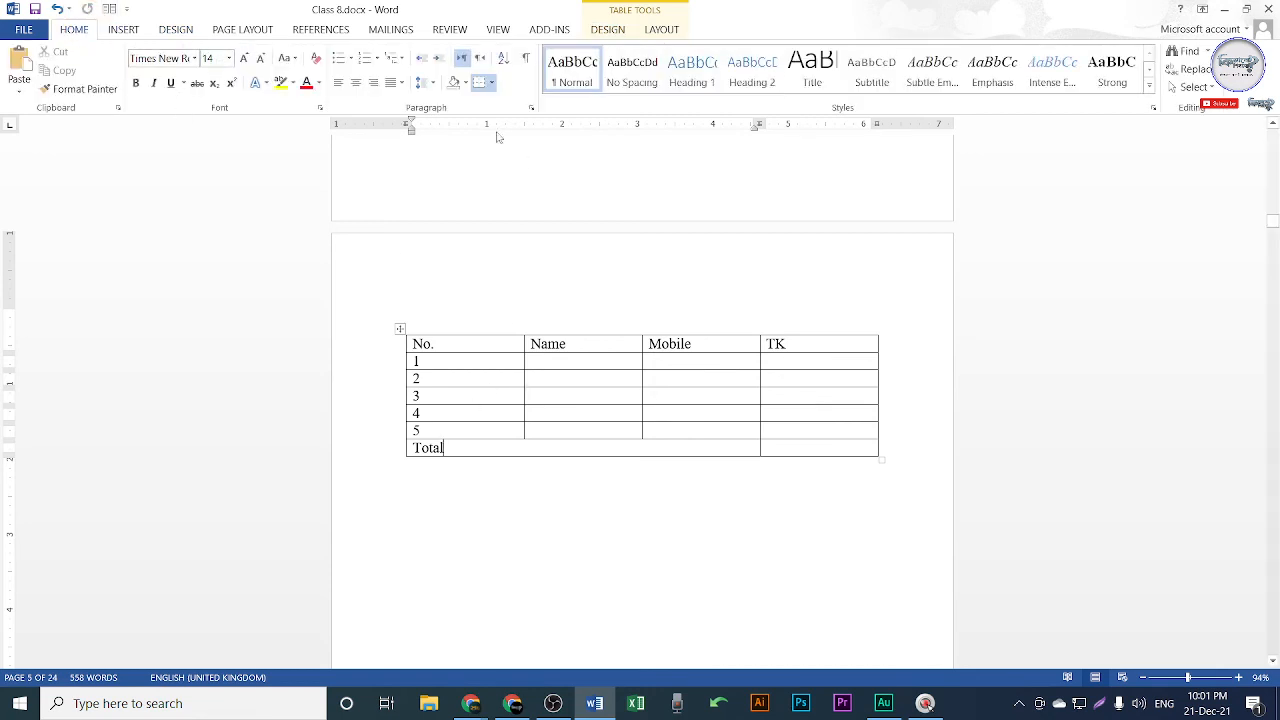
click(373, 82)
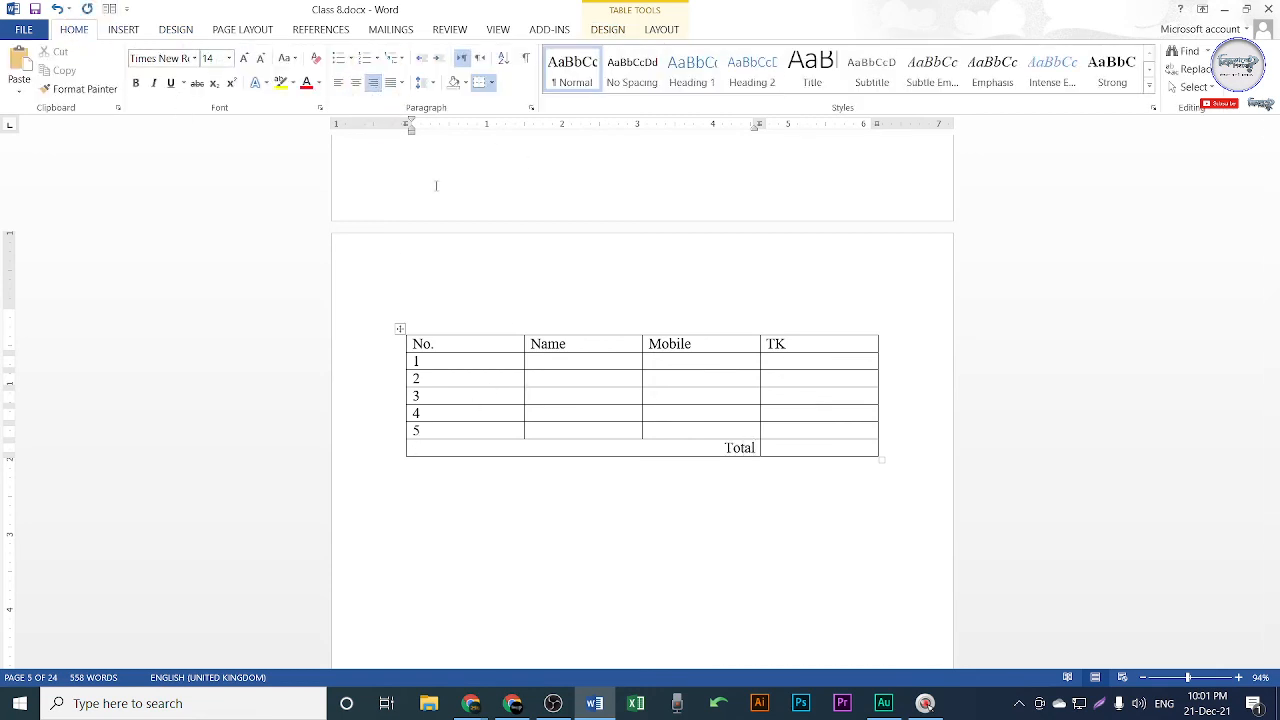
click(803, 452)
Narrow the No. column and make the header row bold and centred.
mouse_move(522, 343)
mouse_down()
mouse_move(425, 343)
mouse_move(698, 343)
mouse_move(417, 364)
mouse_up()
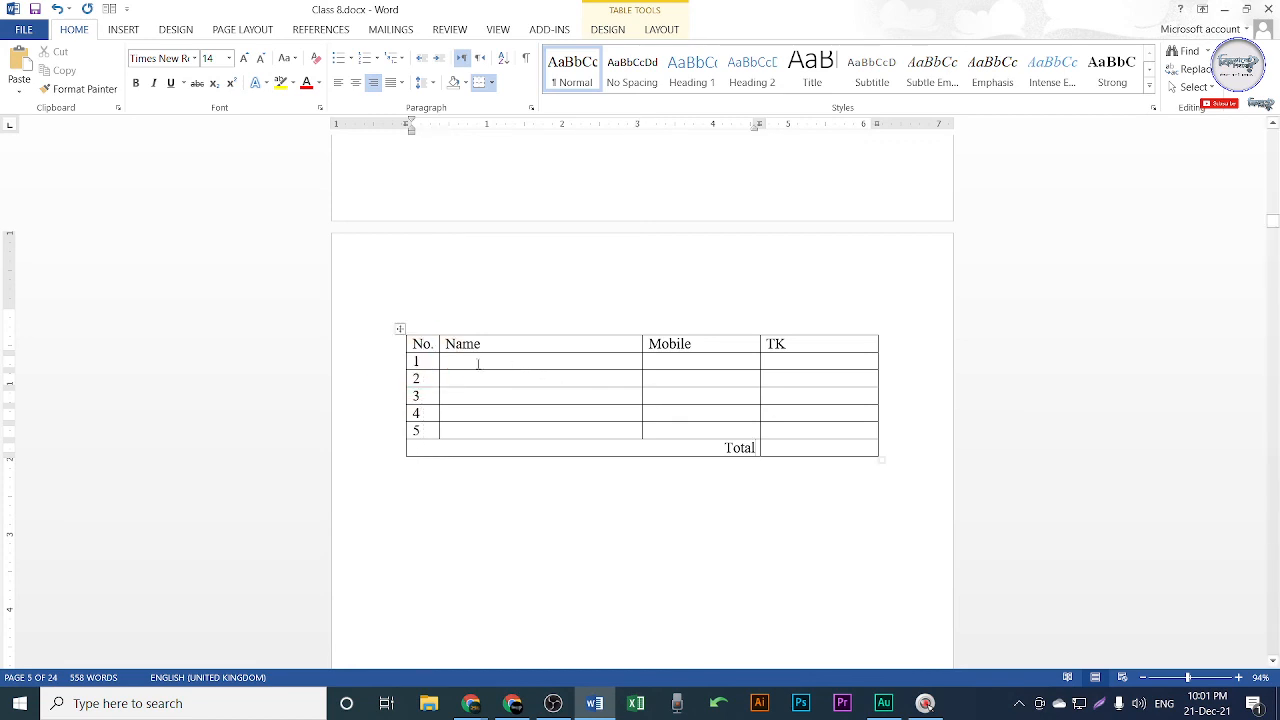
click(400, 329)
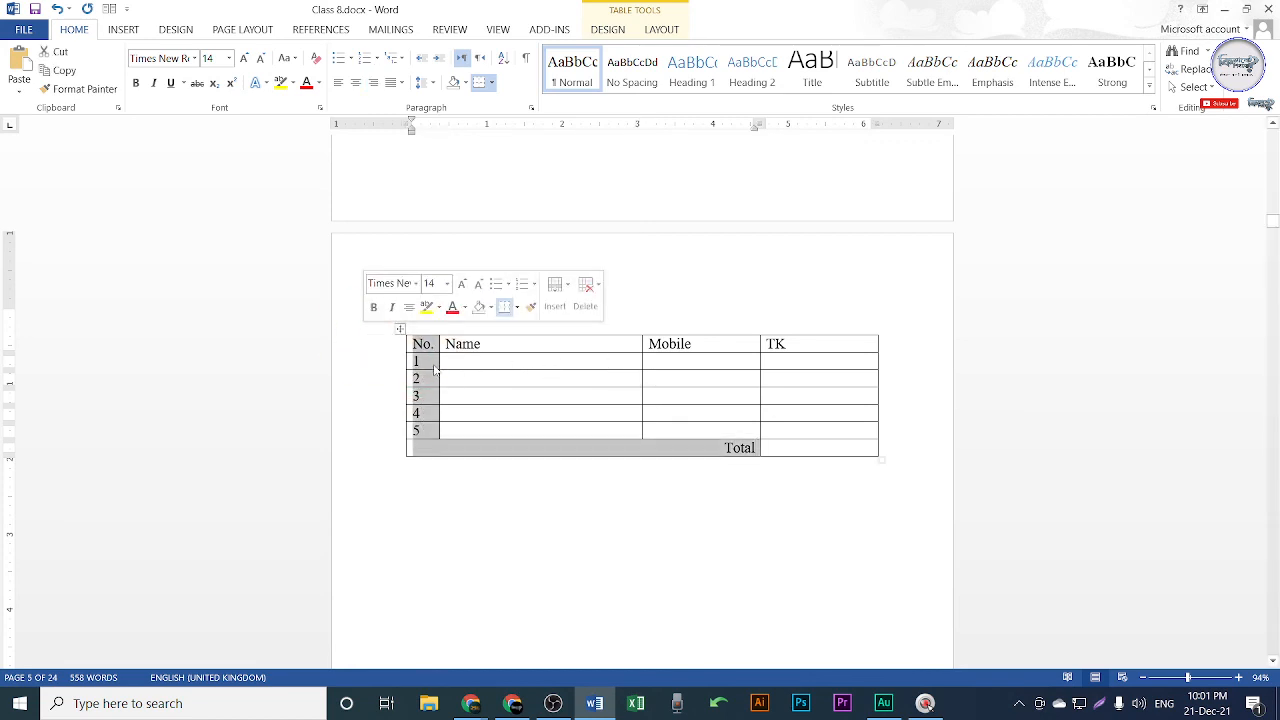
click(500, 349)
click(376, 352)
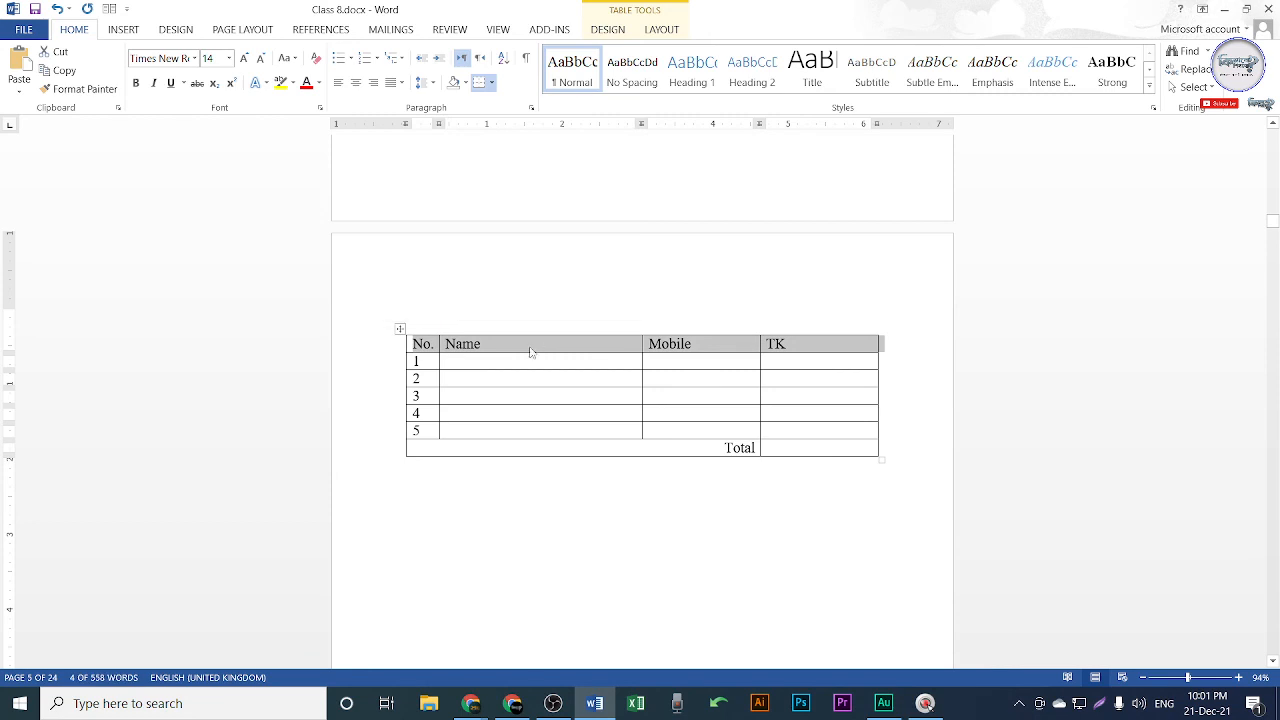
click(136, 84)
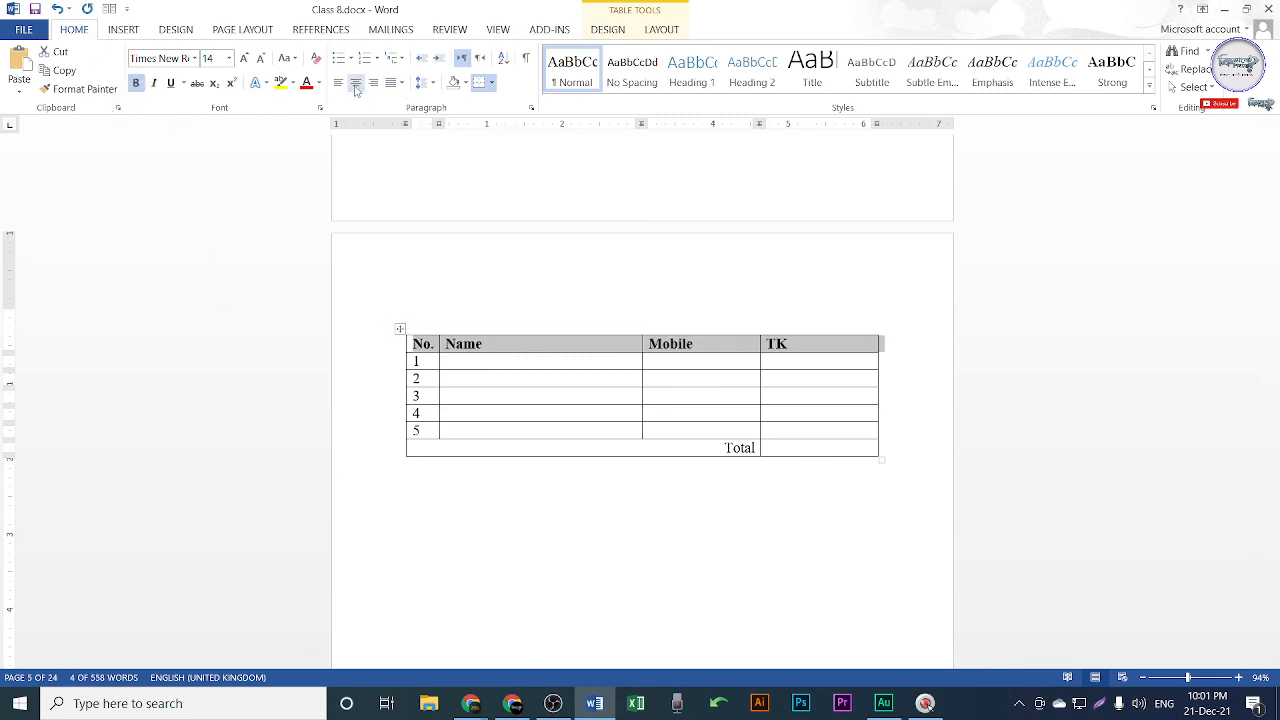
click(356, 87)
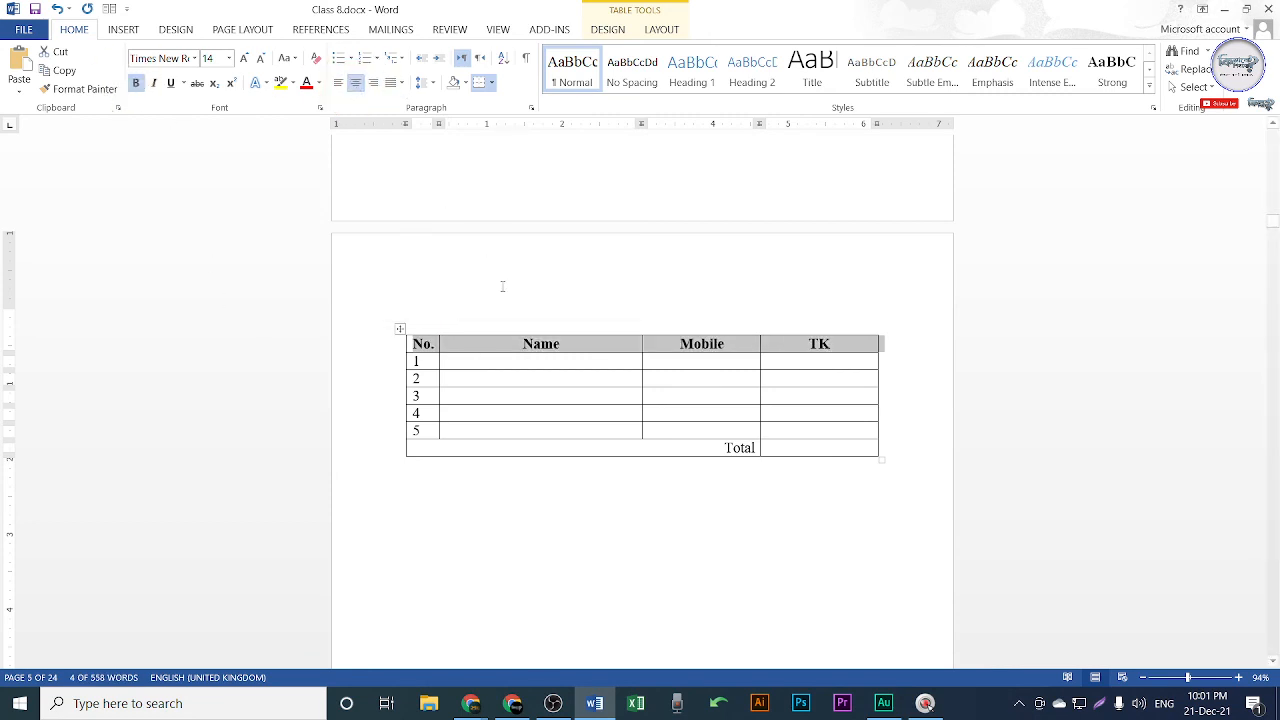
click(535, 394)
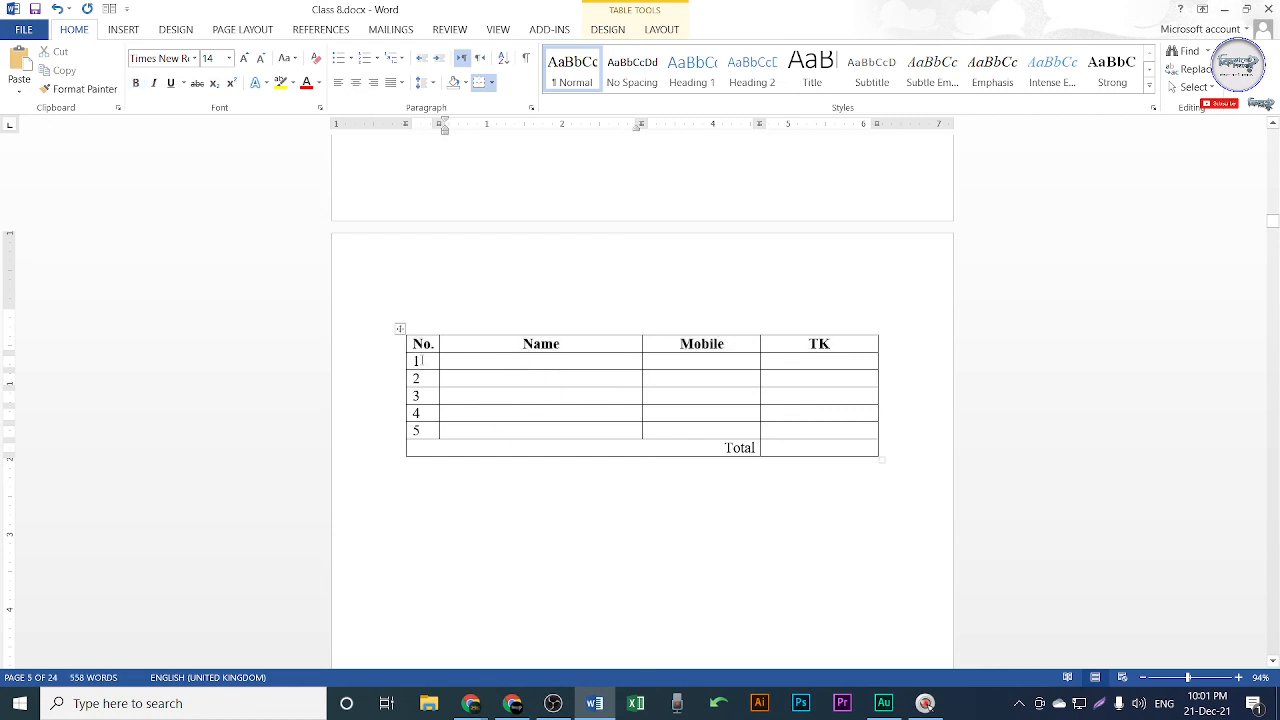
Centre the numbers 1–5 and make 'Total' bold.
drag(422, 361, 425, 431)
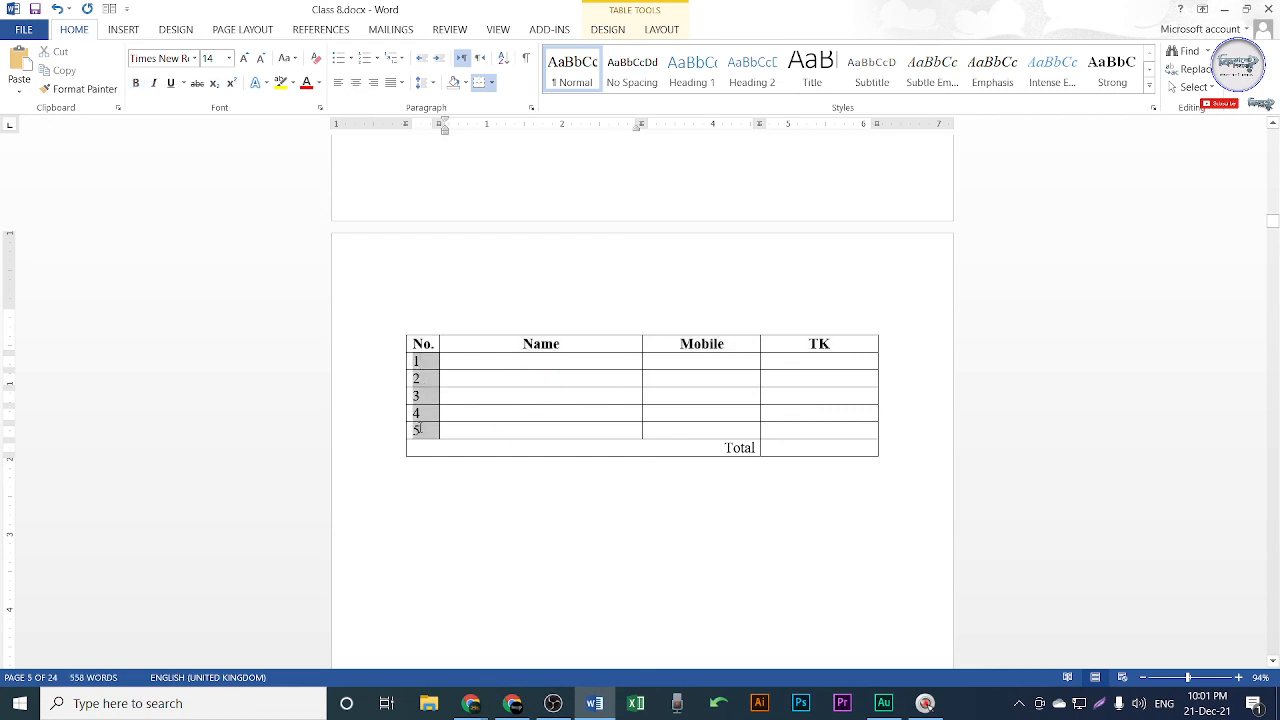
click(357, 85)
click(376, 448)
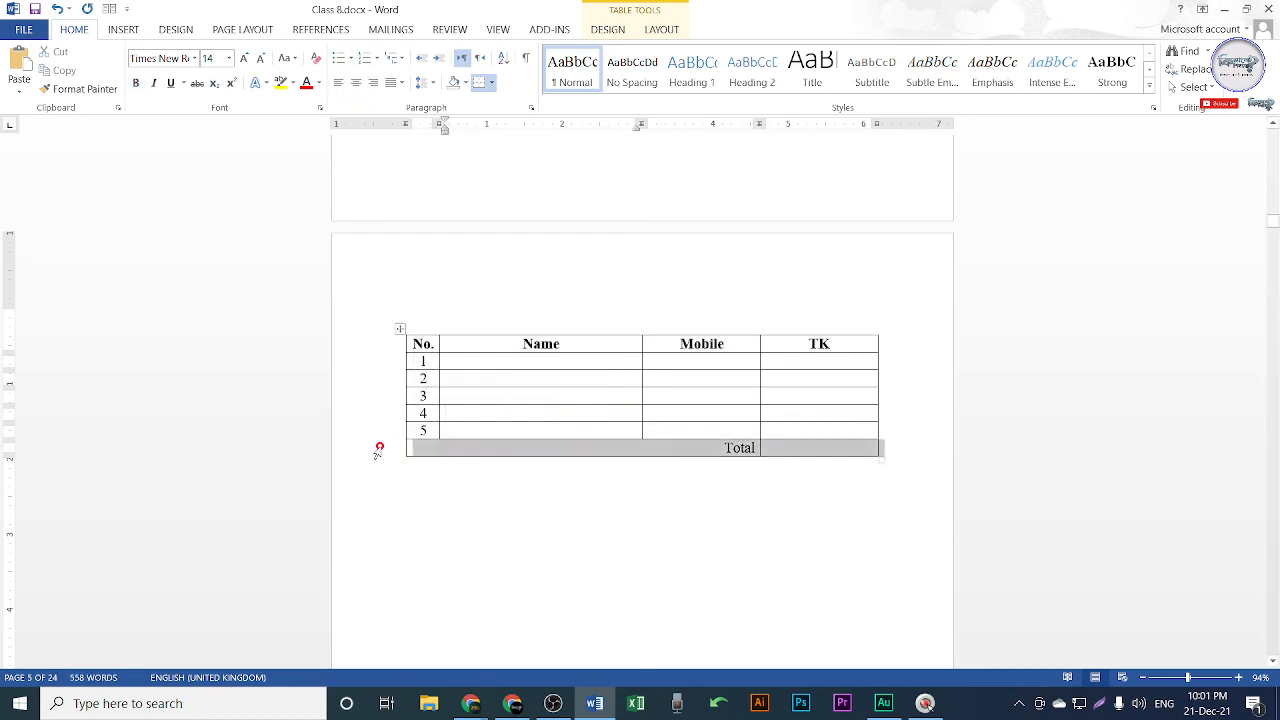
click(136, 83)
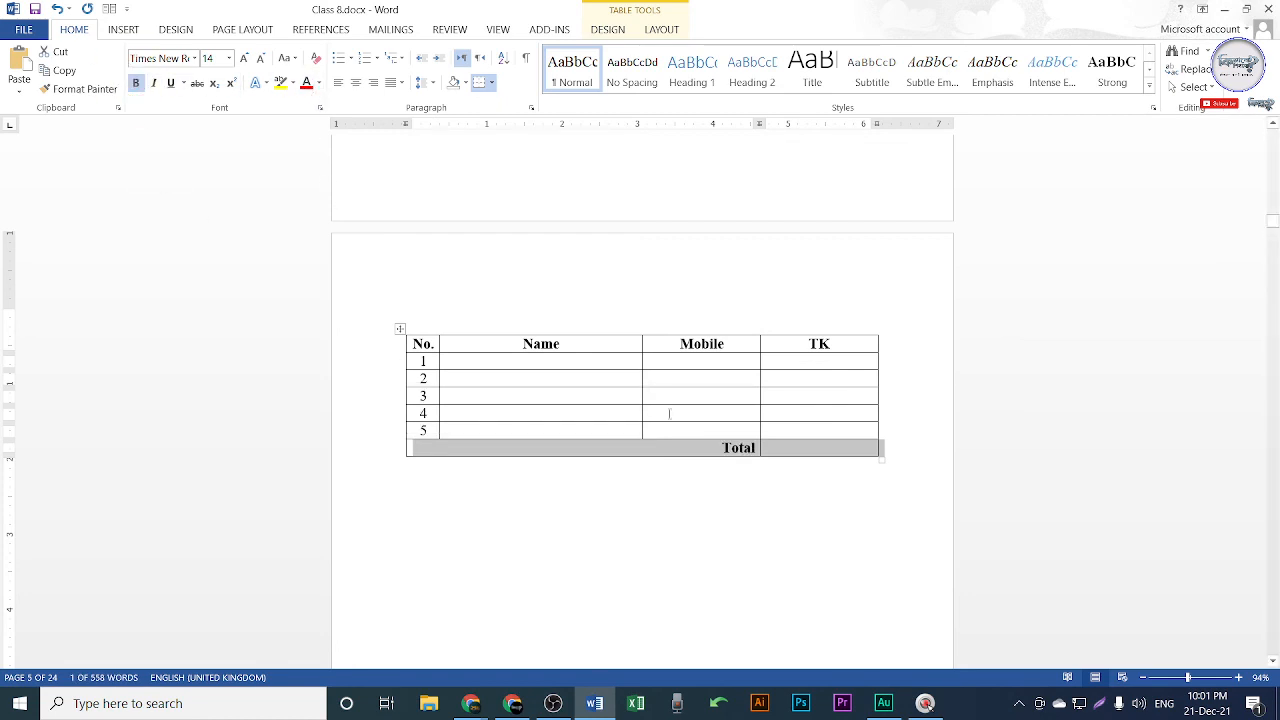
click(757, 517)
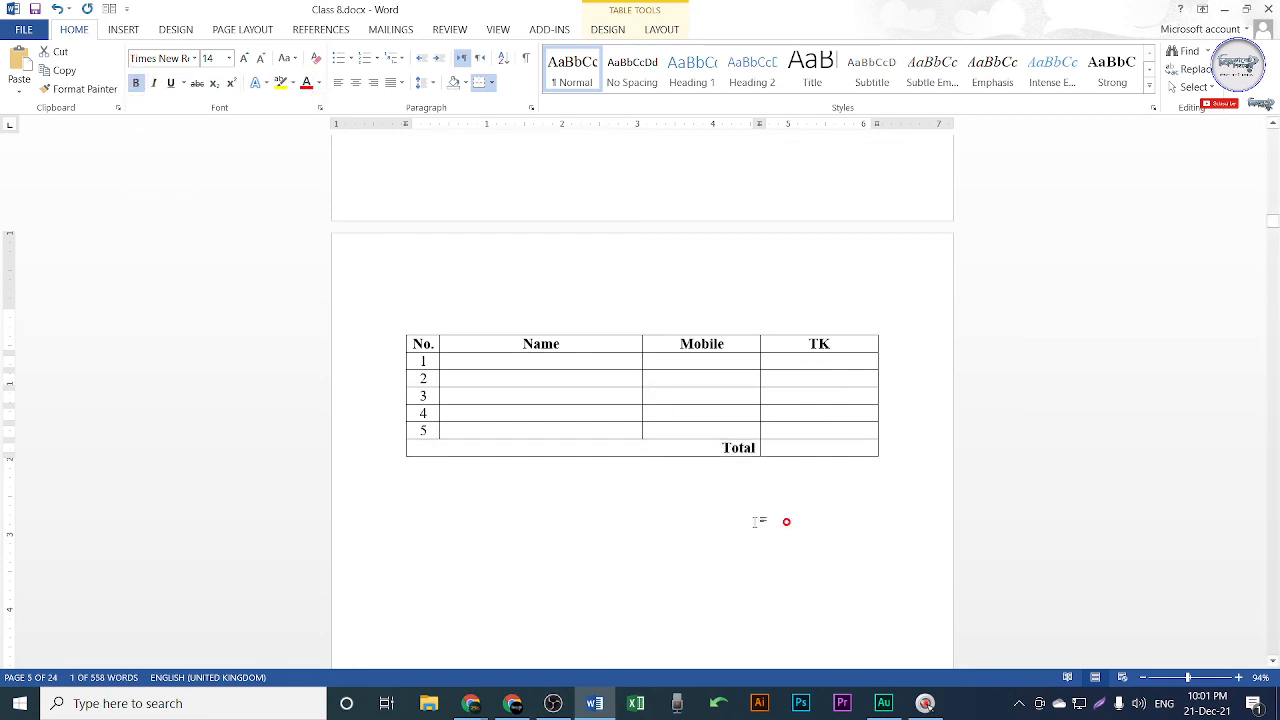
click(695, 362)
click(813, 360)
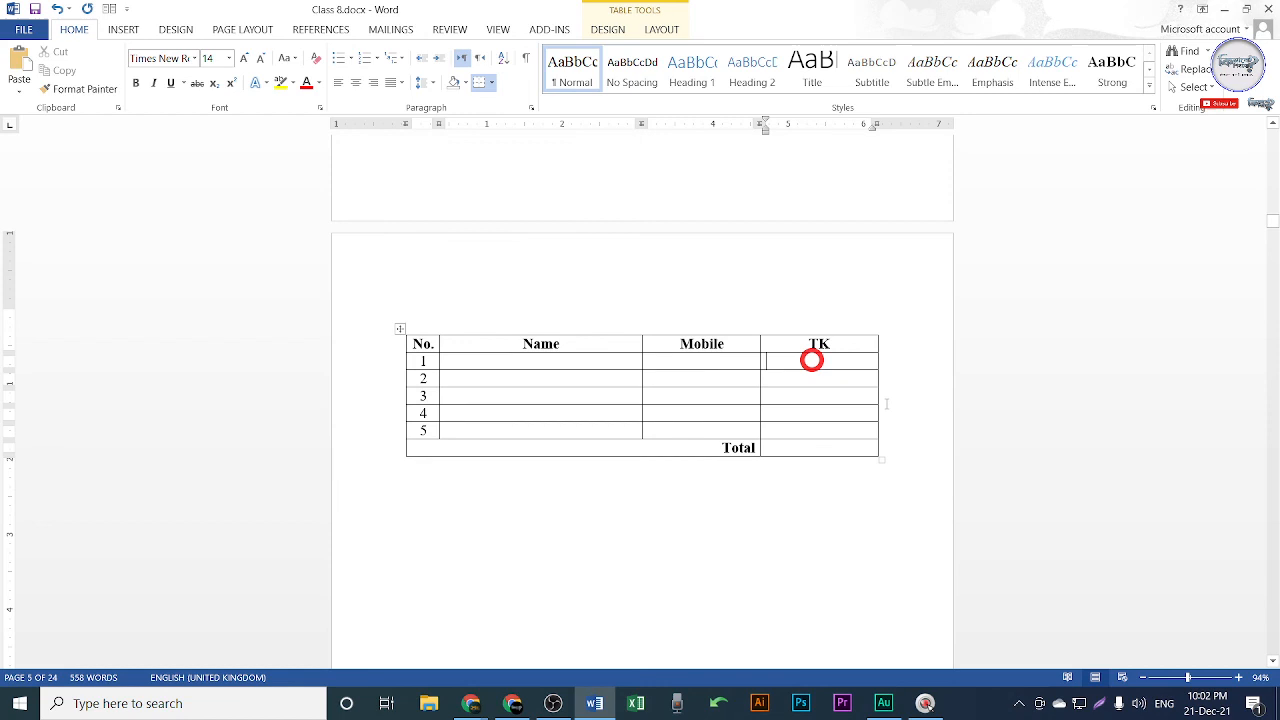
click(829, 450)
Save Class 8.docx, minimise Word and OBS, and bring up the Google Meet call.
key(ctrl+s)
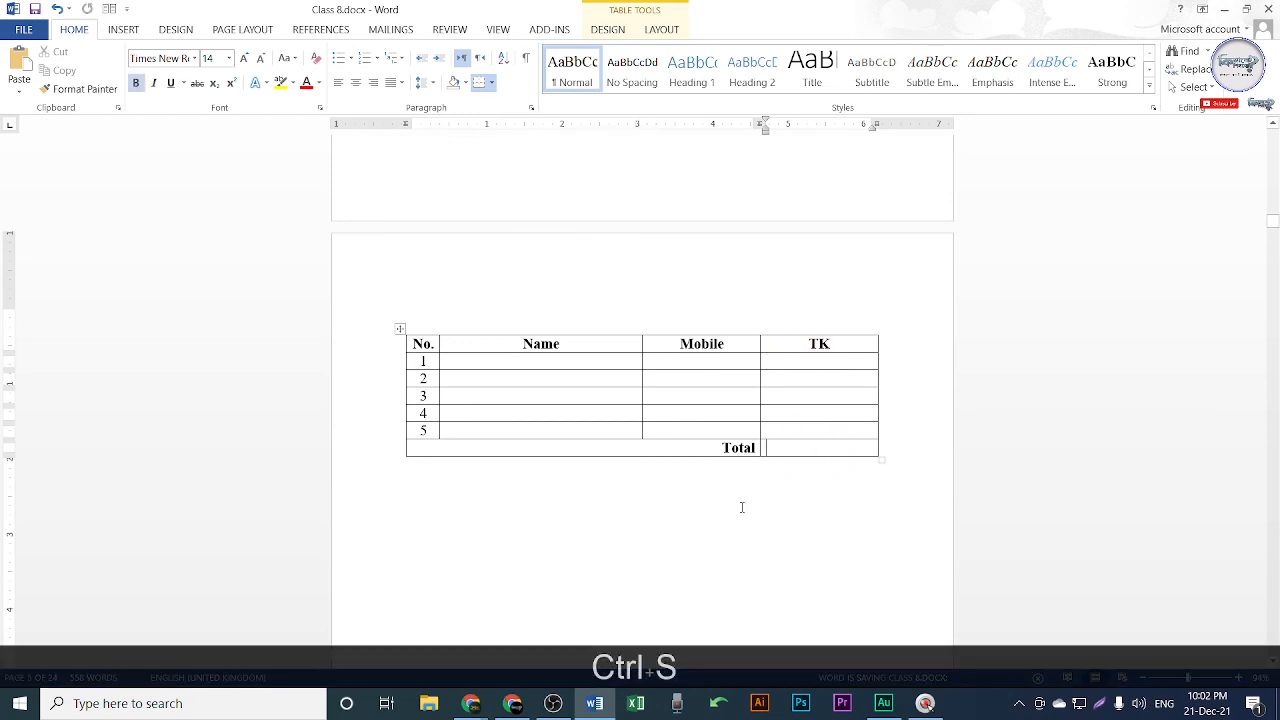
click(1225, 9)
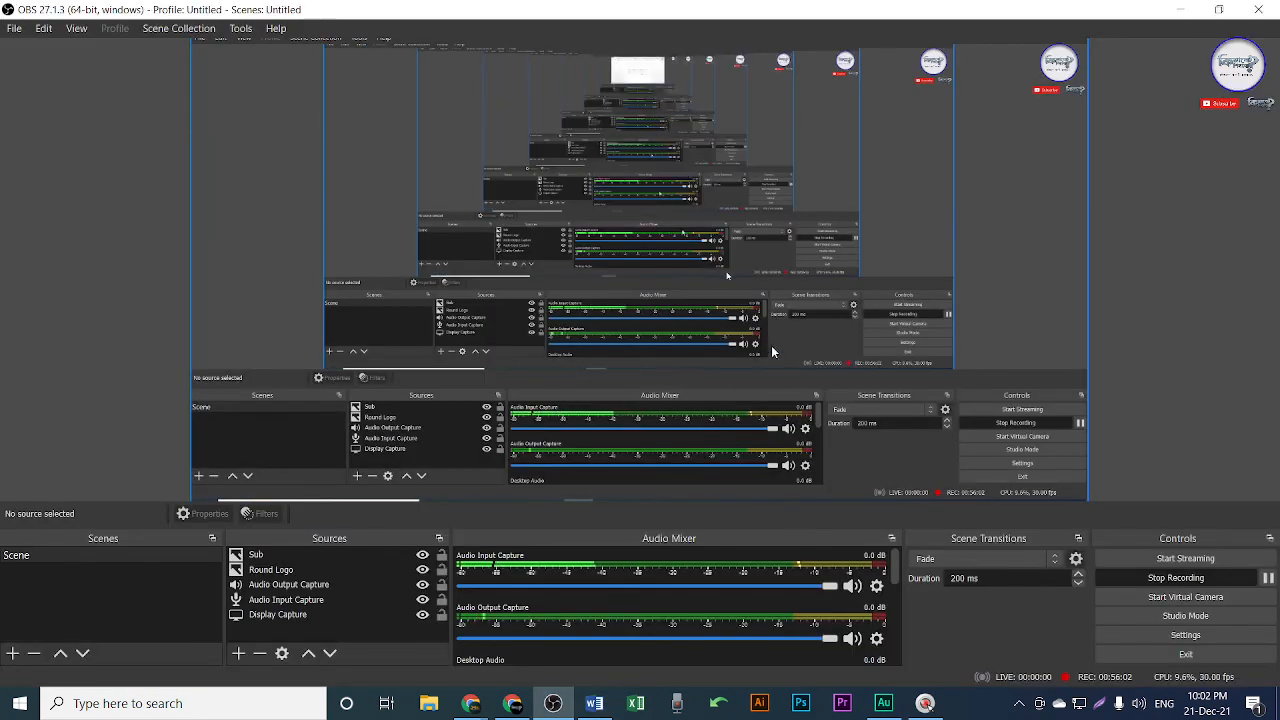
click(1180, 9)
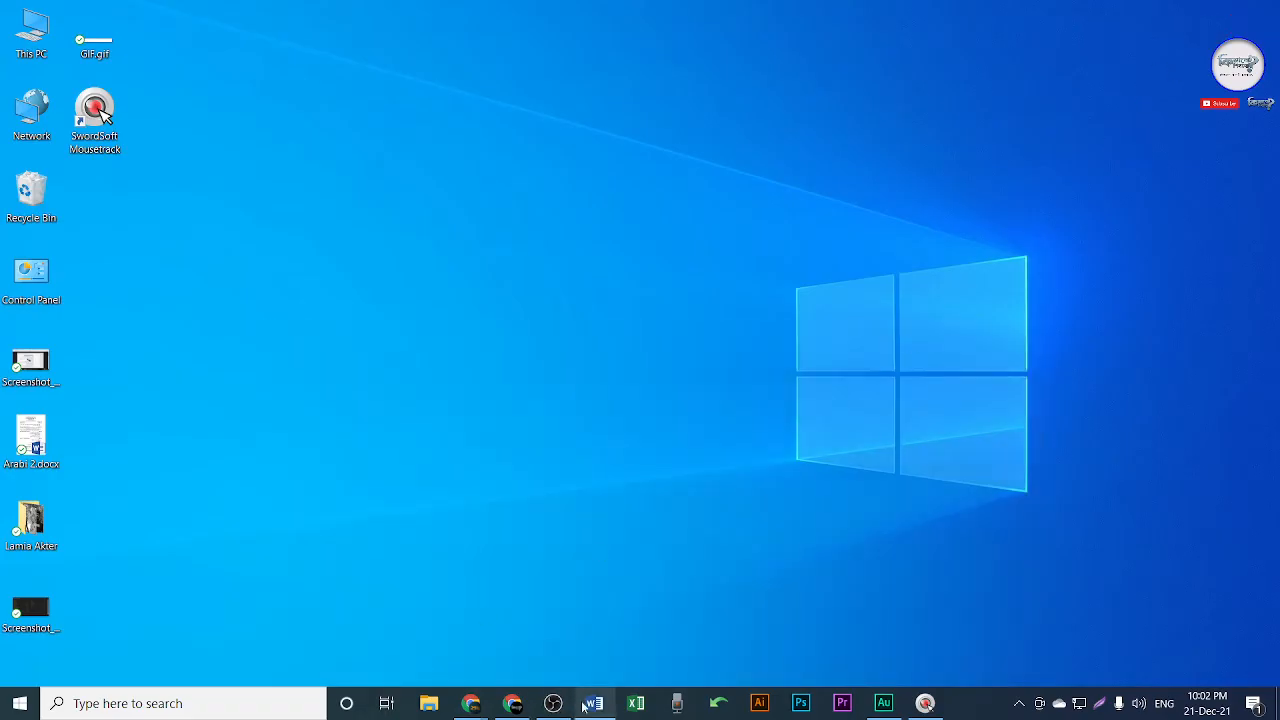
click(512, 703)
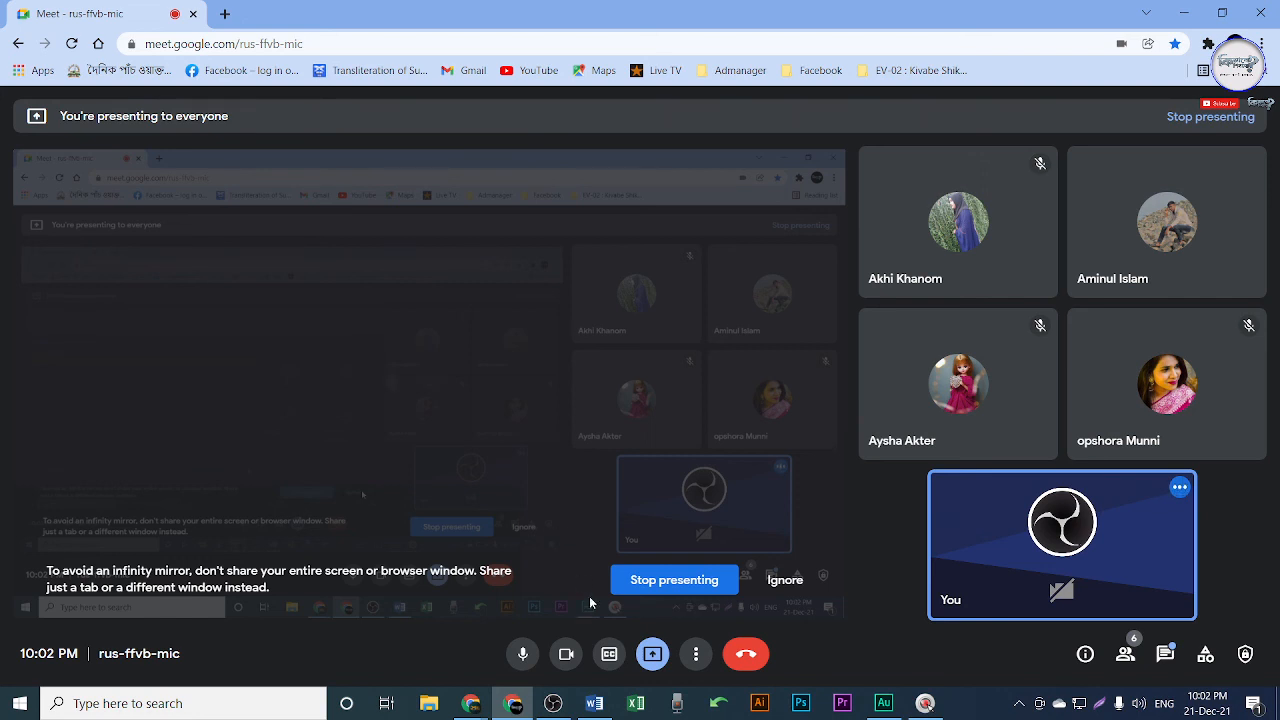
Switch back to Class 8.docx and type on the empty line below page 4's closing paragraph.
click(594, 703)
scroll(571, 423, up, 10)
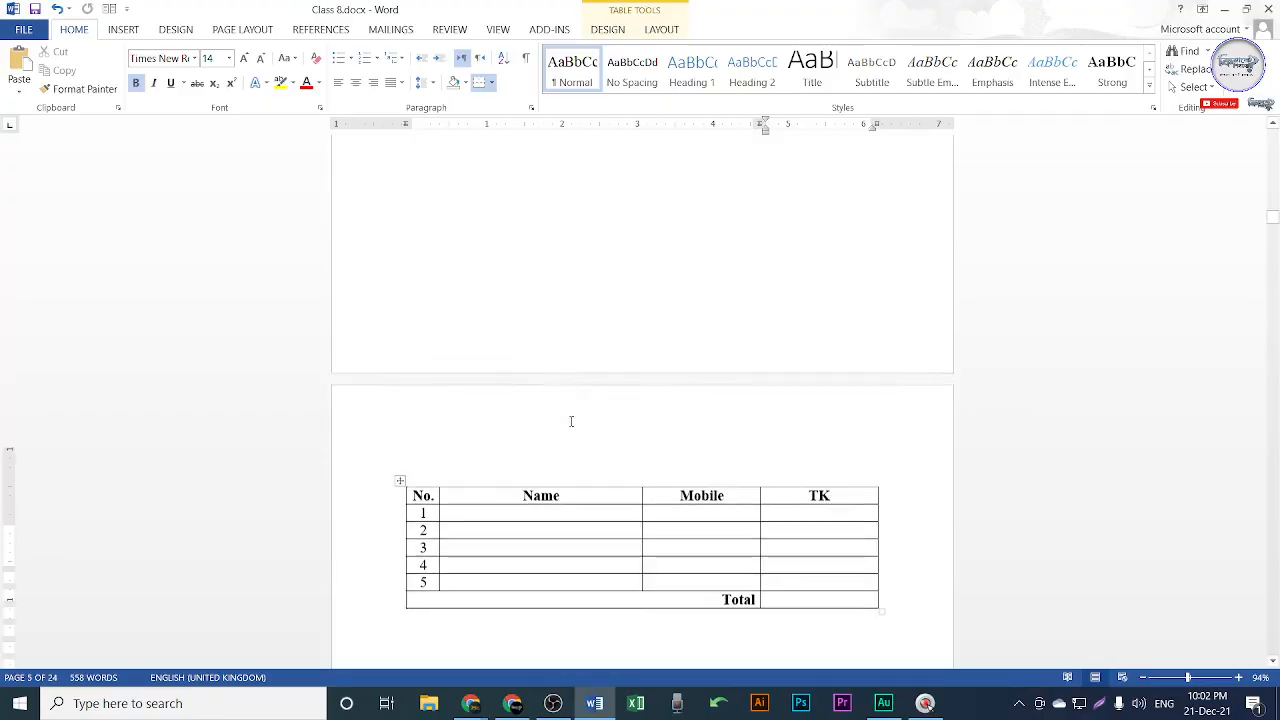
click(551, 337)
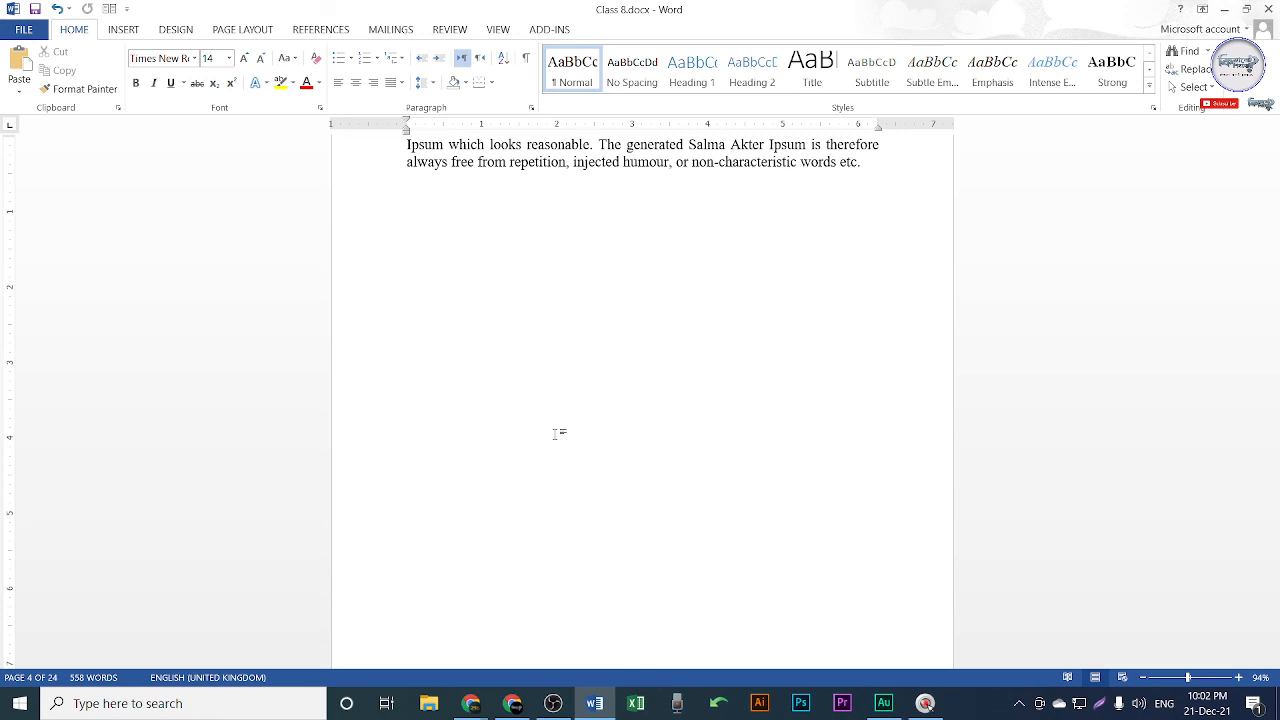
text(de3)
text(xx)
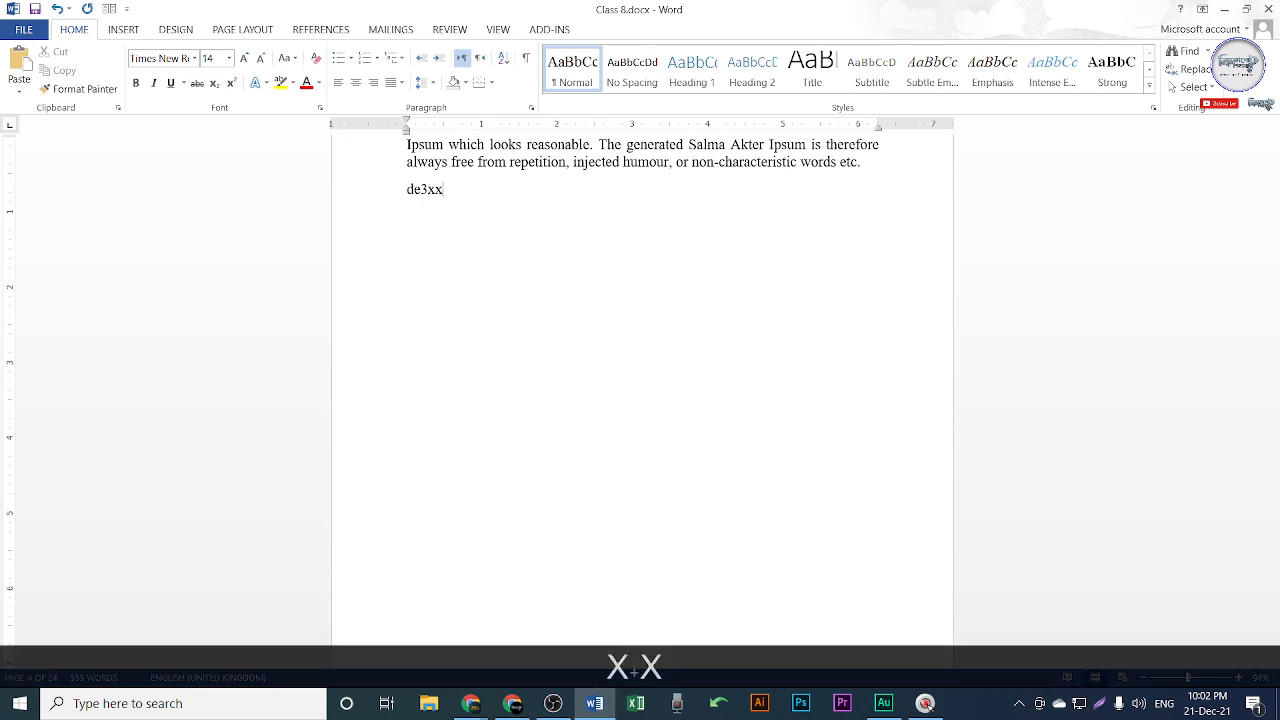
text(x)
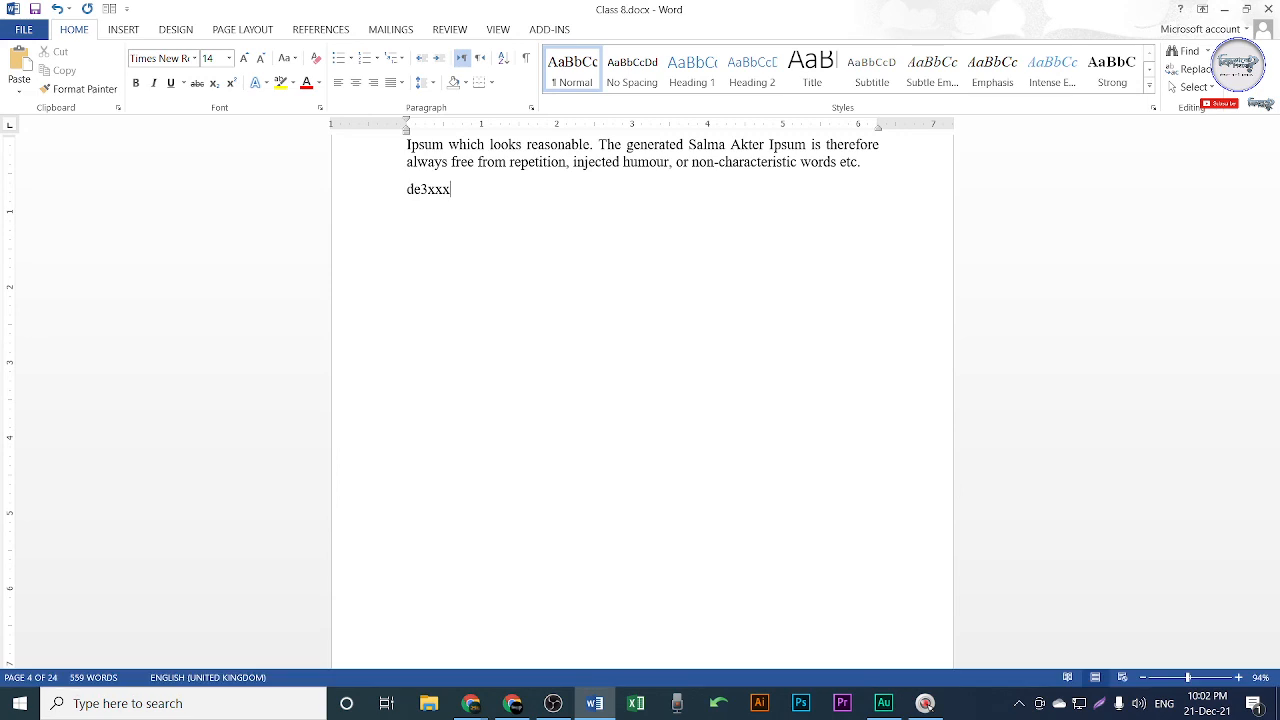
text(x)
text(ki8)
text(mm)
scroll(557, 432, up, 4)
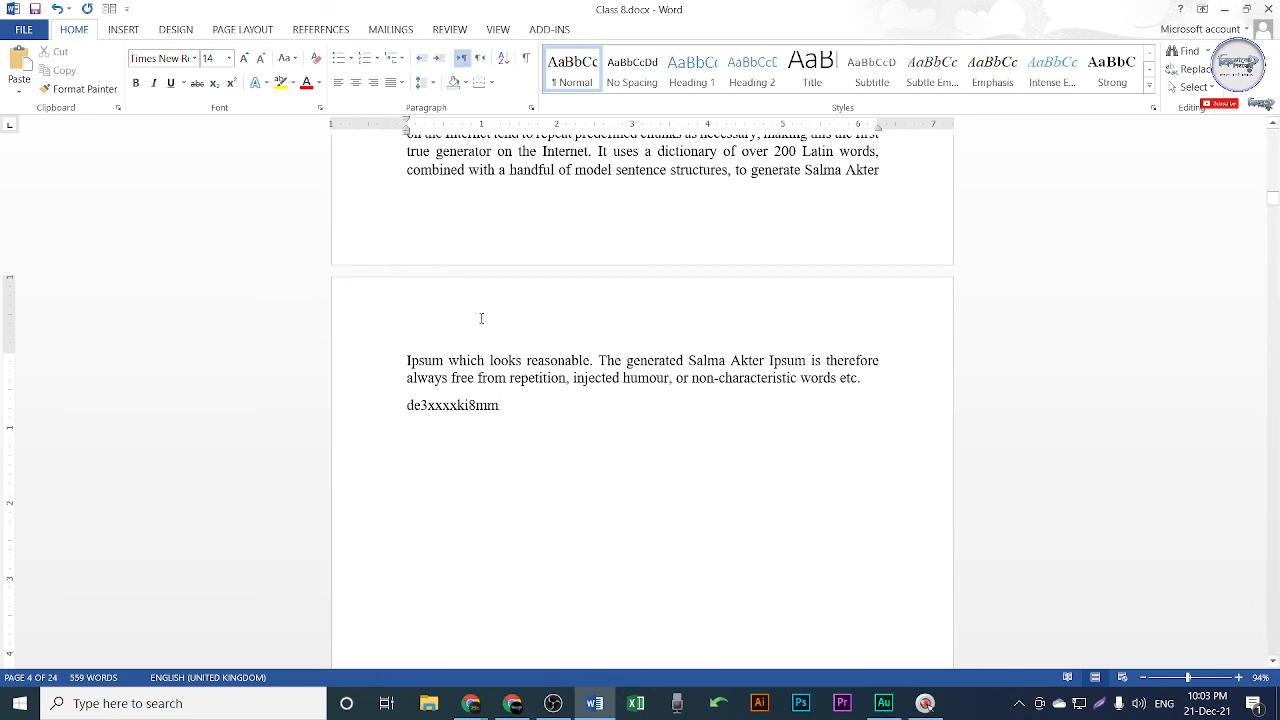
Save Class 8.docx with Ctrl+S and return to the Google Meet call in Chrome.
click(124, 30)
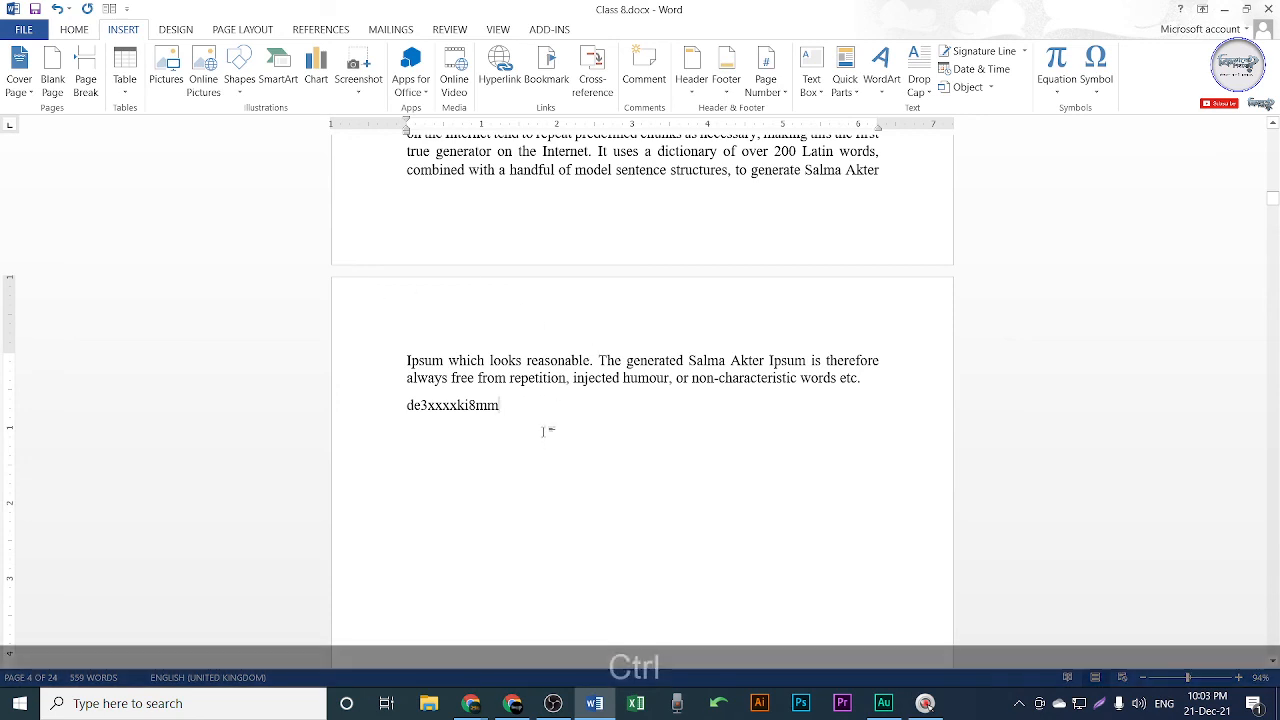
key(ctrl+s)
click(507, 705)
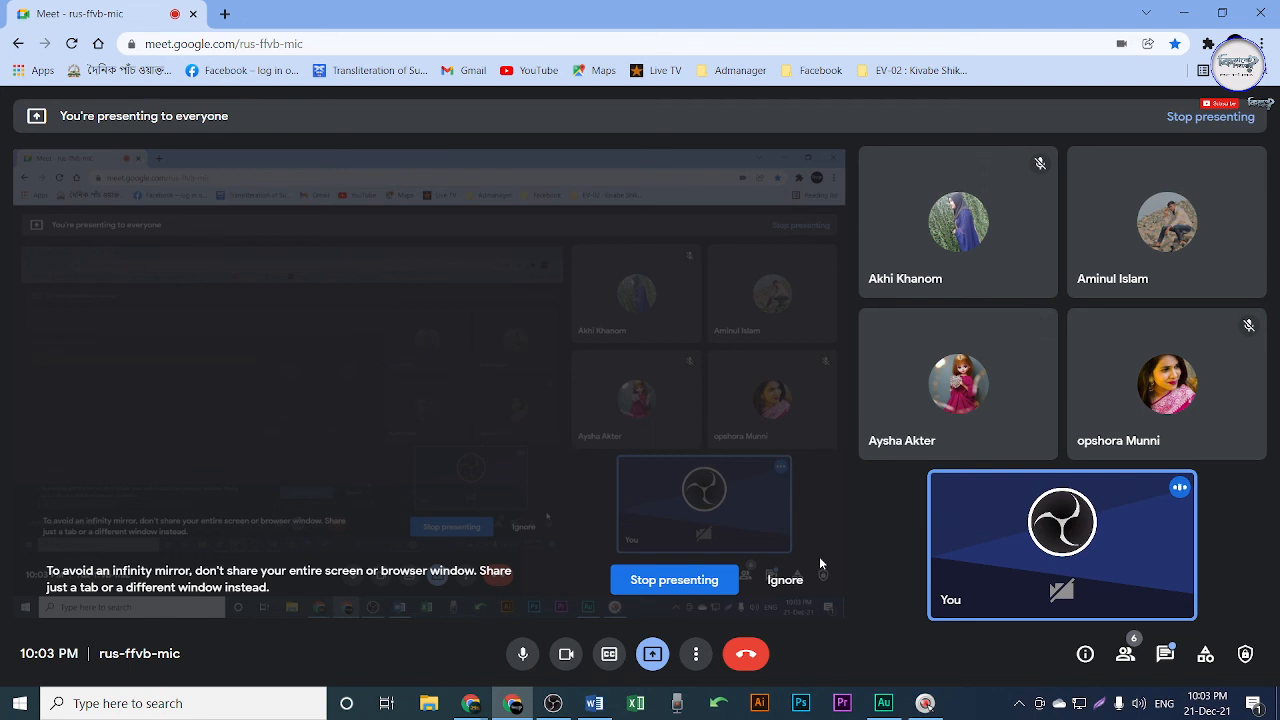
Leave the microphone muted, then leave the call and end it for all participants.
click(523, 654)
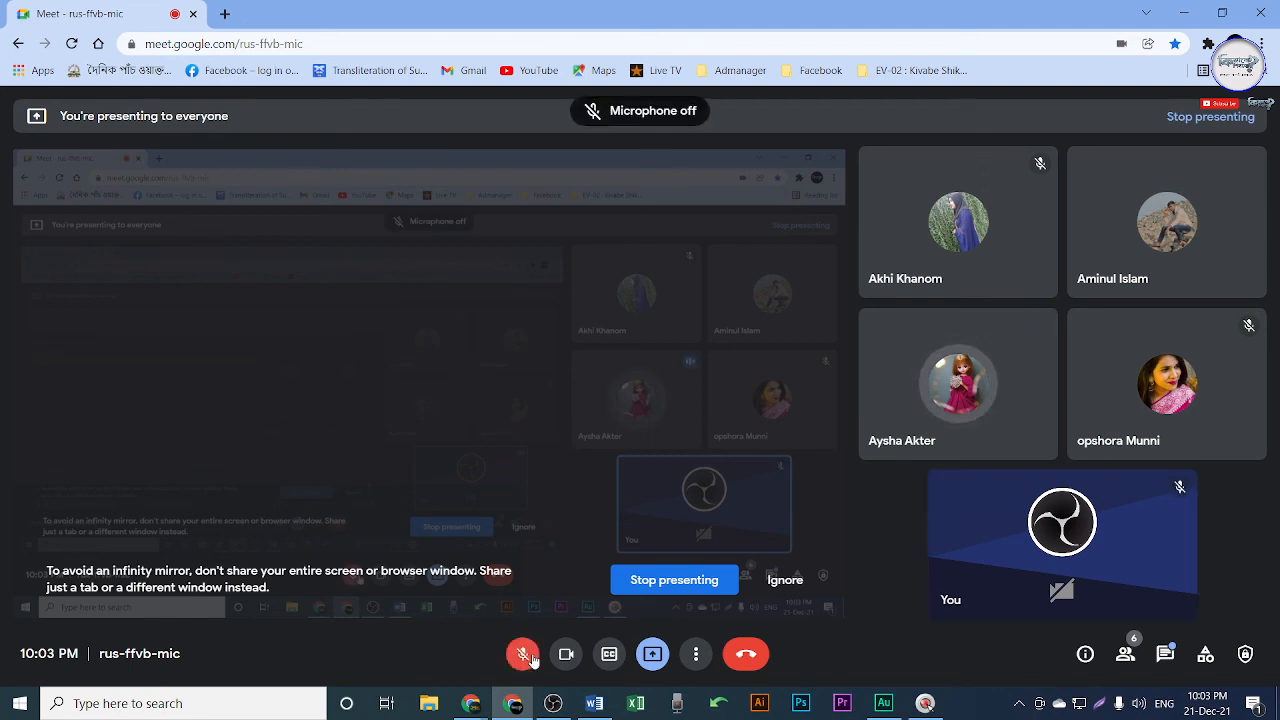
click(531, 656)
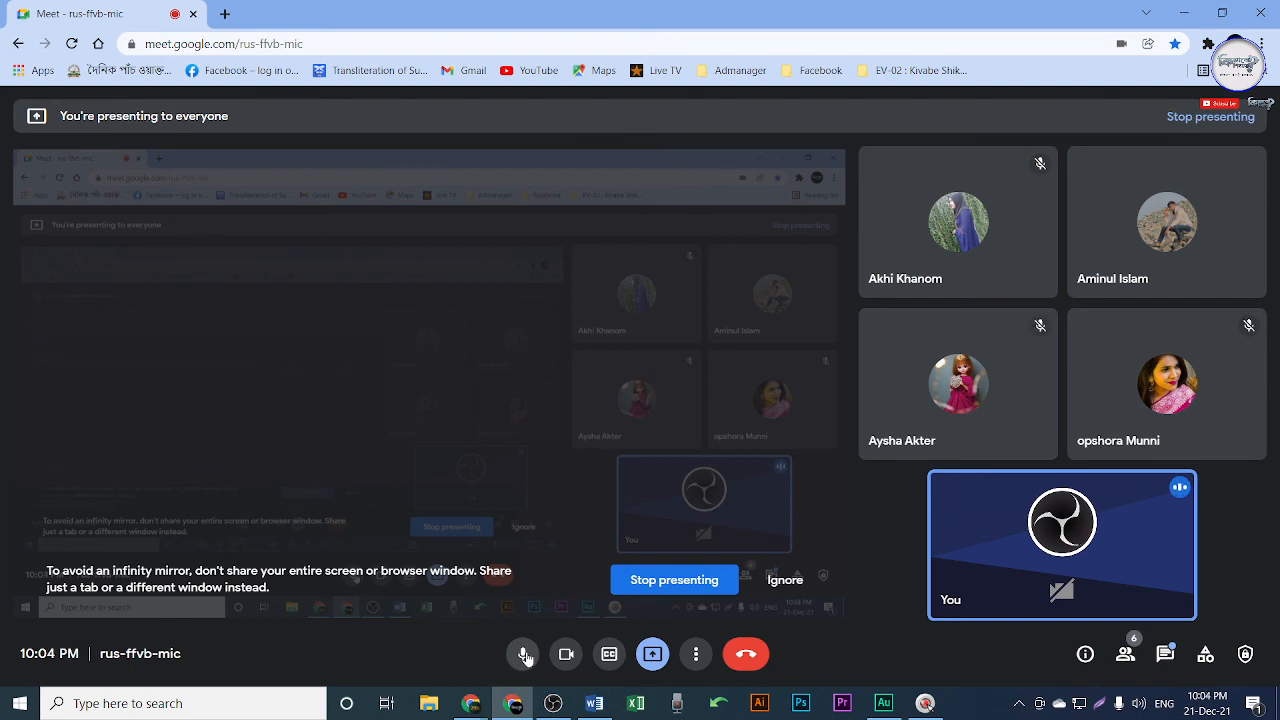
click(523, 654)
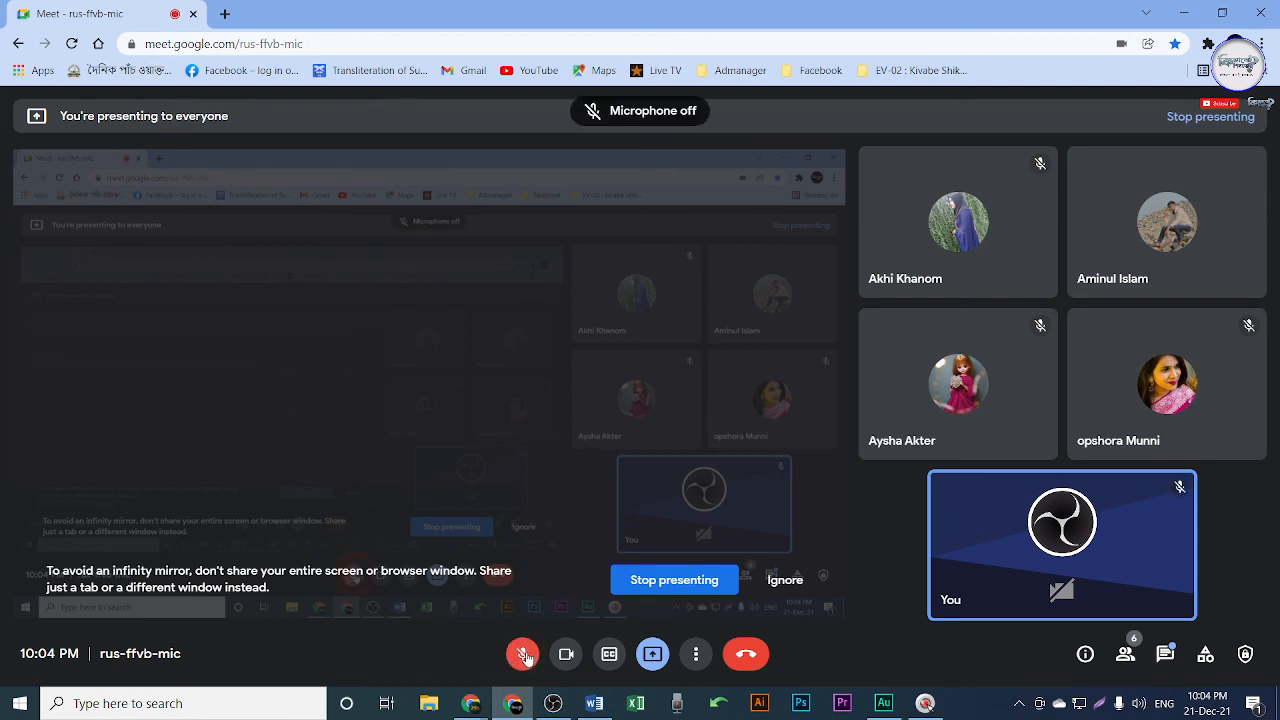
click(753, 655)
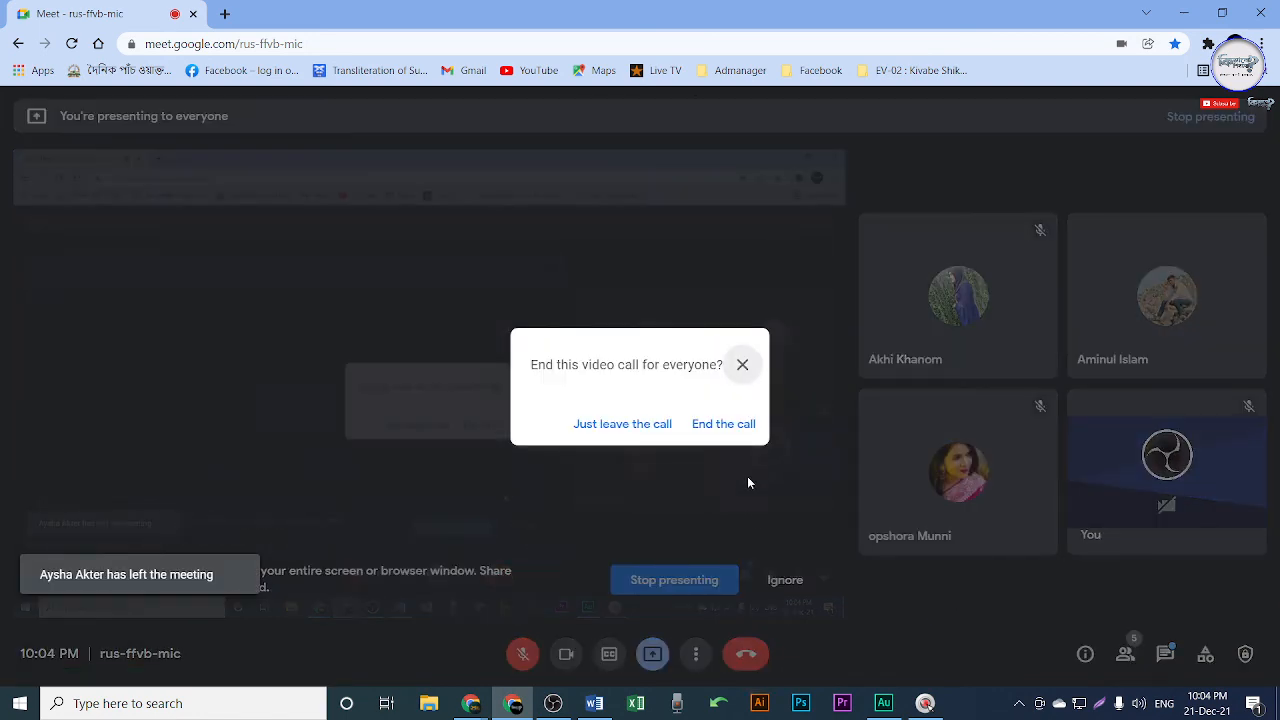
click(723, 424)
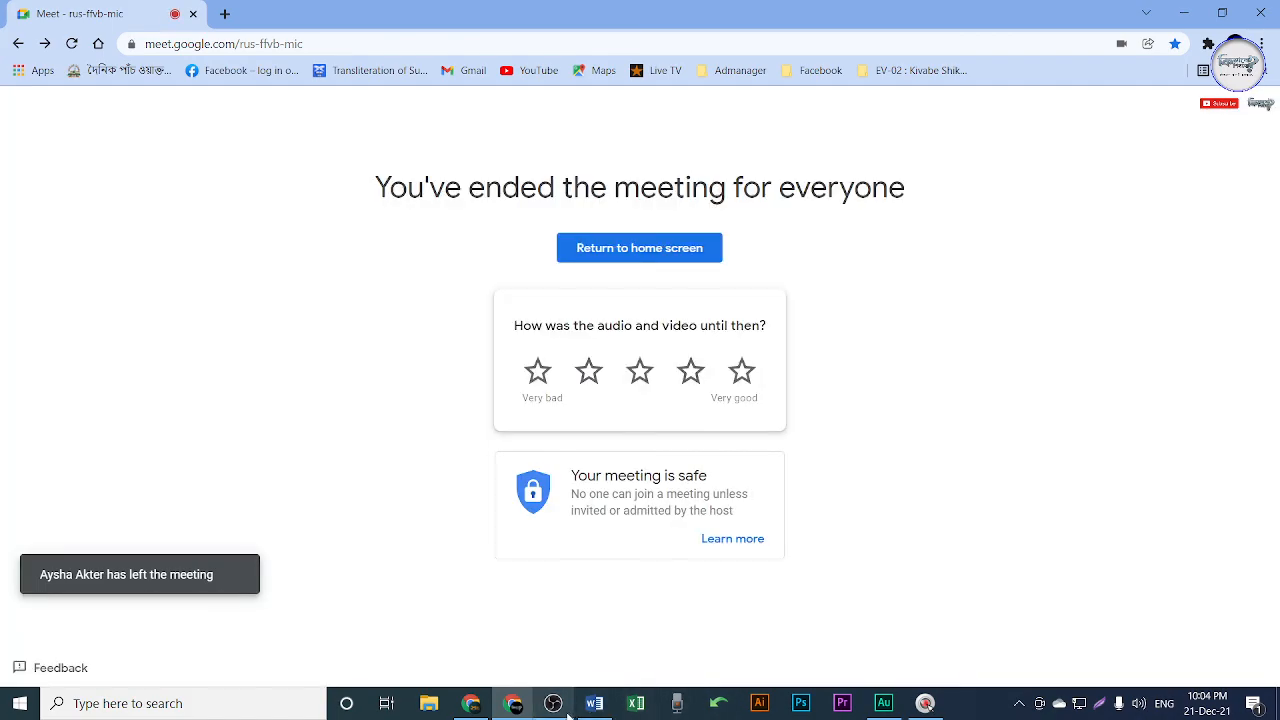